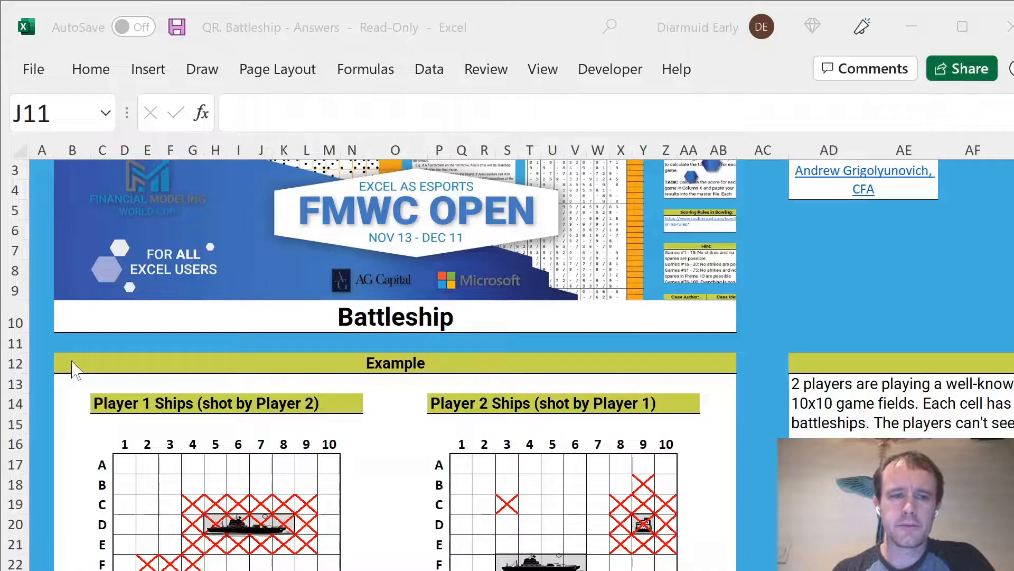
# Read through the Battleship example's ship grids, move sequences and turn-by-turn gameplay explanation.
pyautogui.click(71, 361)
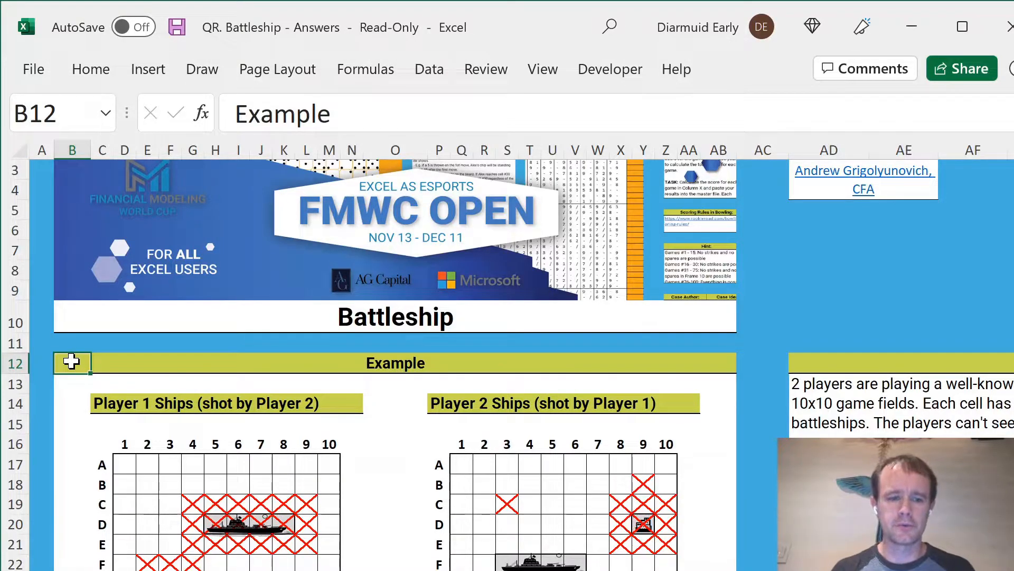
pyautogui.press('pagedown')
pyautogui.press('pagedown')
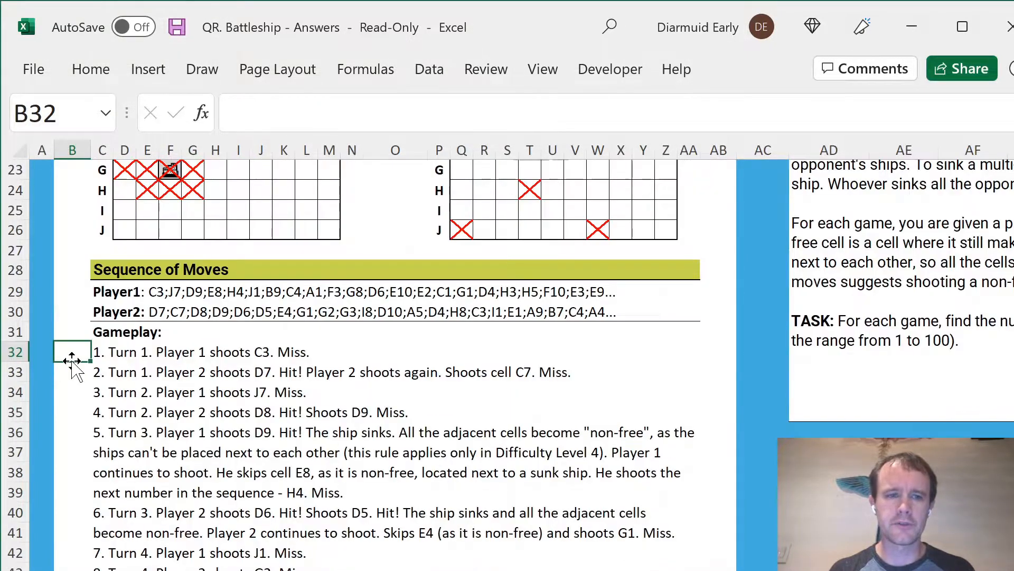
pyautogui.press('Down')
pyautogui.press('Down')
pyautogui.press('Down')
pyautogui.press('Down')
pyautogui.press('Down')
pyautogui.press('Down')
pyautogui.press('Down')
pyautogui.press('Down')
pyautogui.press('Down')
pyautogui.press('Down')
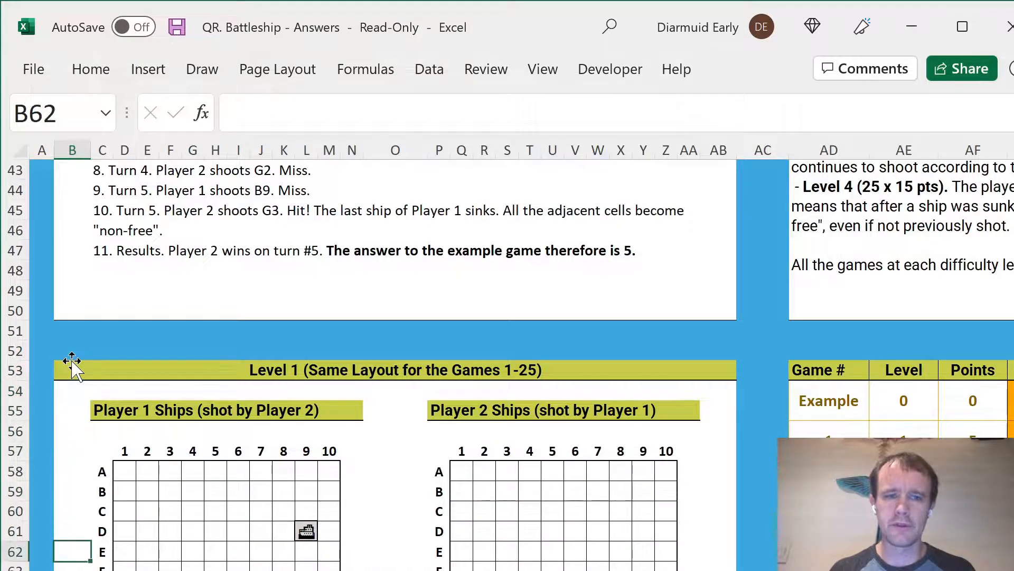
# Look over the ship layouts for Levels 4 down to 1, ending on the Level 1 heading.
pyautogui.press('pagedown')
pyautogui.press('pagedown')
pyautogui.press('pagedown')
pyautogui.hotkey('ctrl', 'Up')
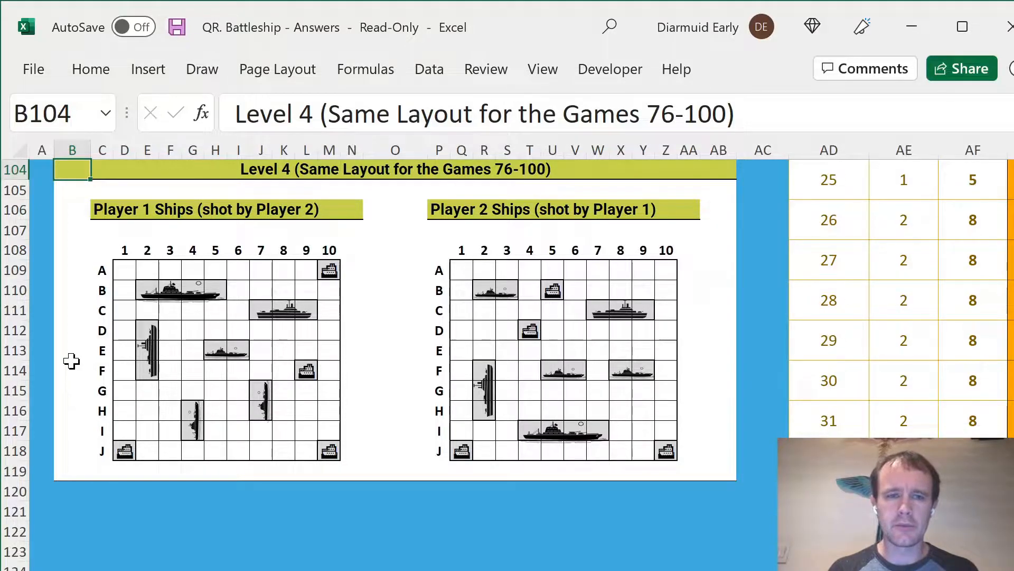
pyautogui.hotkey('ctrl', 'Up')
pyautogui.hotkey('ctrl', 'Up')
pyautogui.hotkey('ctrl', 'Up')
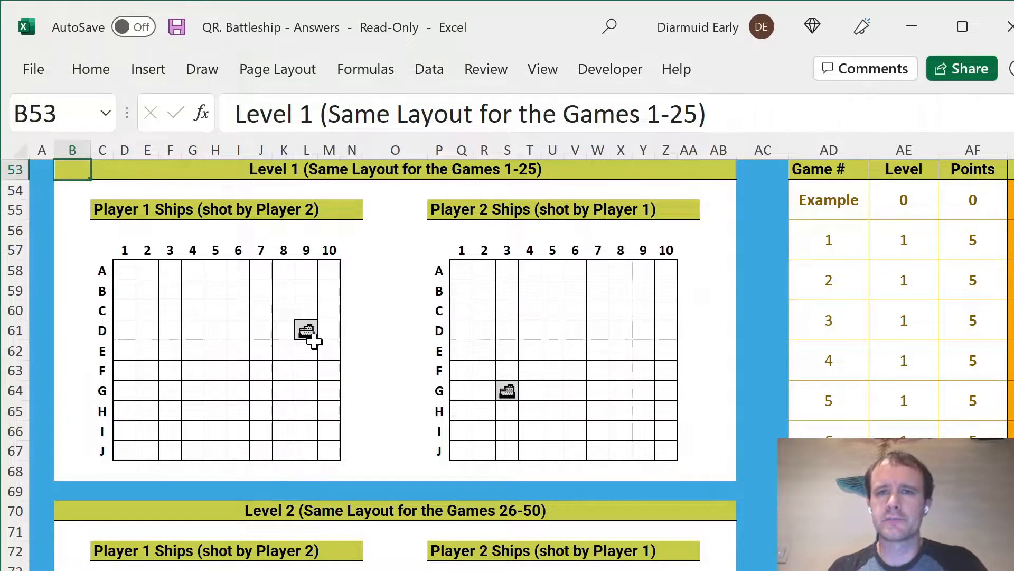
# Review the example game's ship grids and its listed sequence of moves.
pyautogui.scroll(7, 261, 287)
pyautogui.scroll(10, 261, 288)
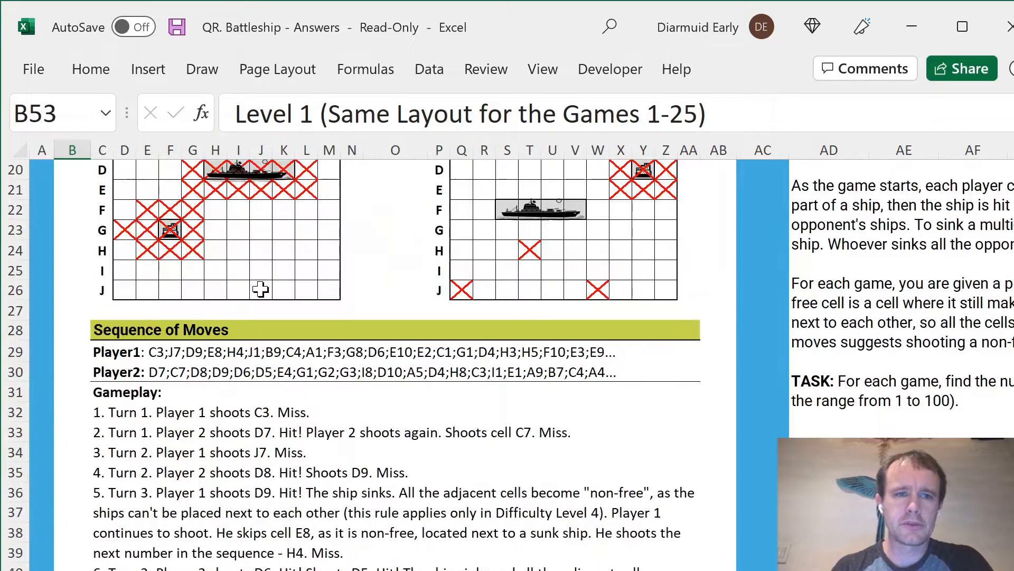
pyautogui.click(308, 444)
# Inspect Player 2's ships in the Level 3 layout, checking cell T94 and the single-cell ship in Q98.
pyautogui.scroll(-3, 318, 455)
pyautogui.scroll(-20, 318, 455)
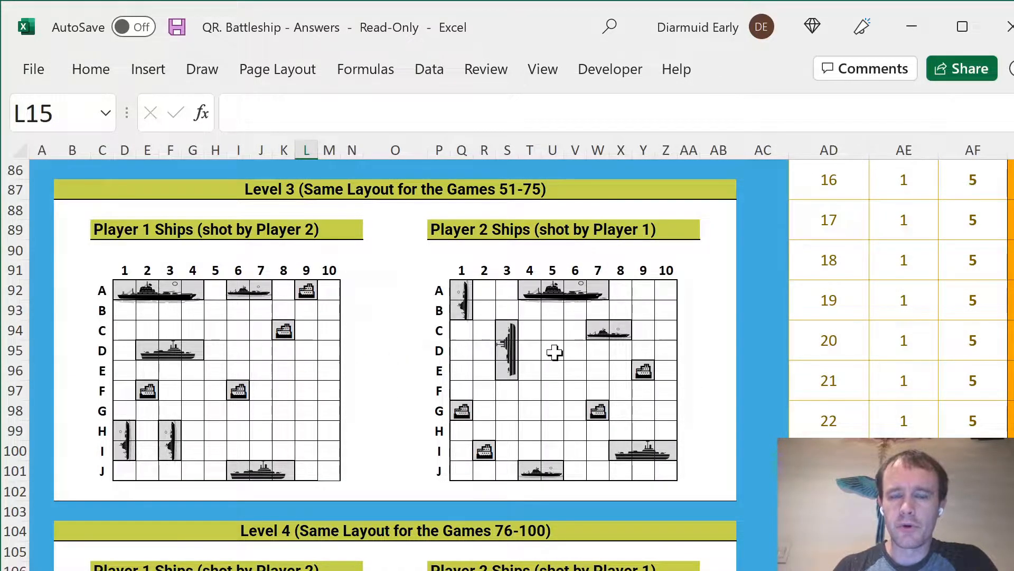
pyautogui.click(533, 330)
pyautogui.click(552, 328)
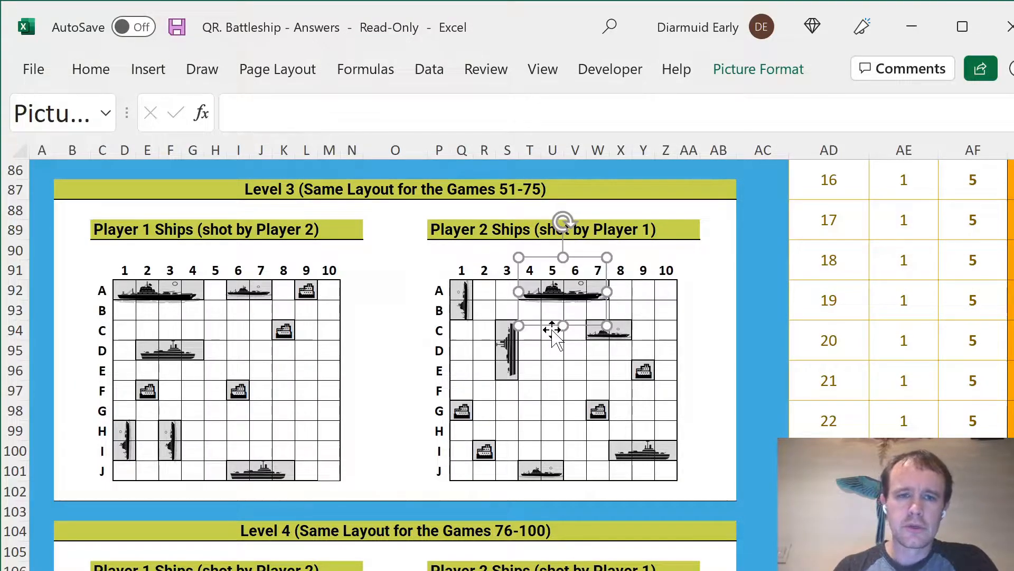
pyautogui.click(555, 336)
pyautogui.press('Left')
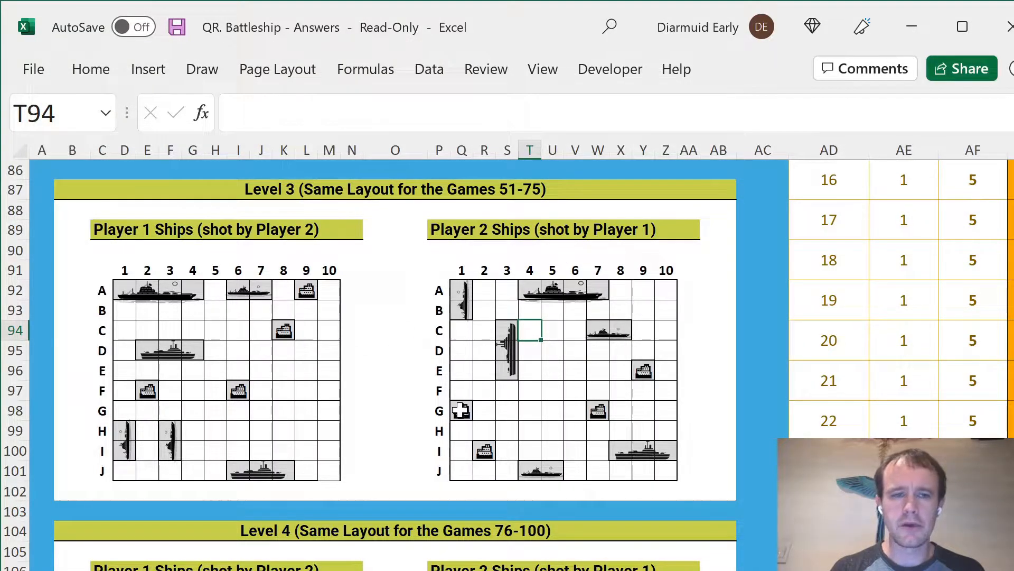
pyautogui.click(461, 409)
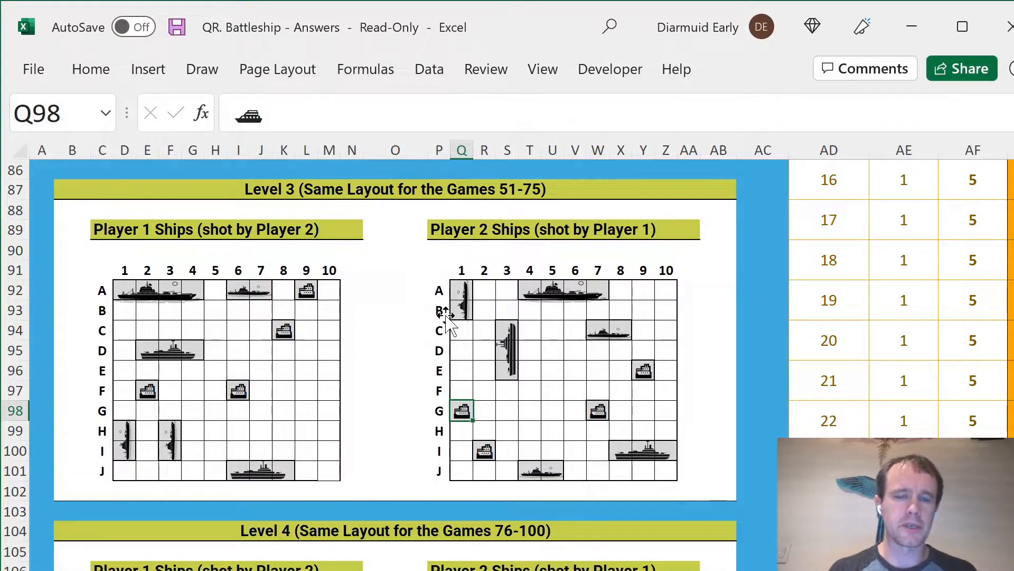
# Compare the Level 1, 2 and 3 layouts, checking the Level 1 single-cell ship in L61.
pyautogui.click(849, 252)
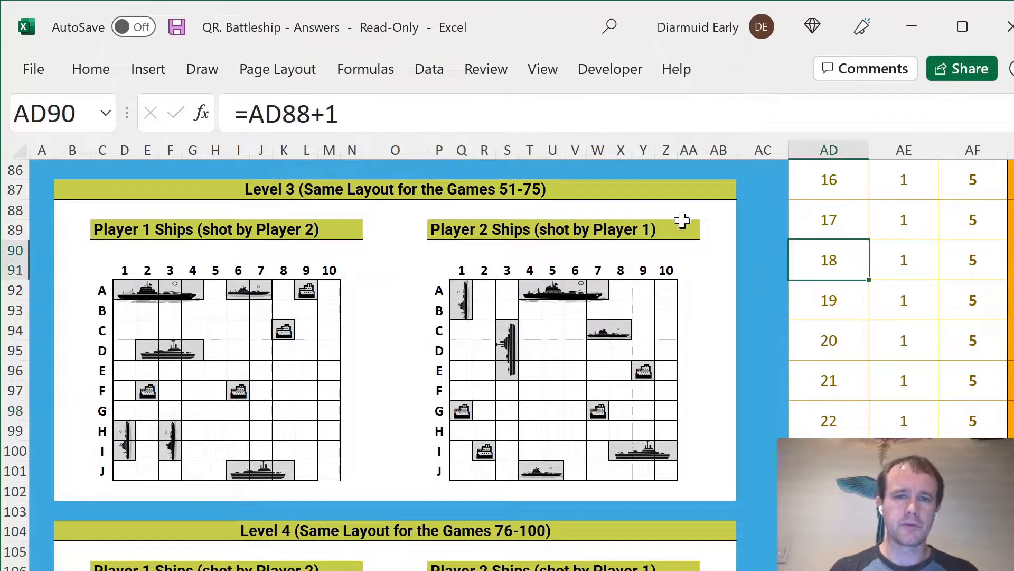
pyautogui.scroll(2, 369, 379)
pyautogui.scroll(10, 369, 378)
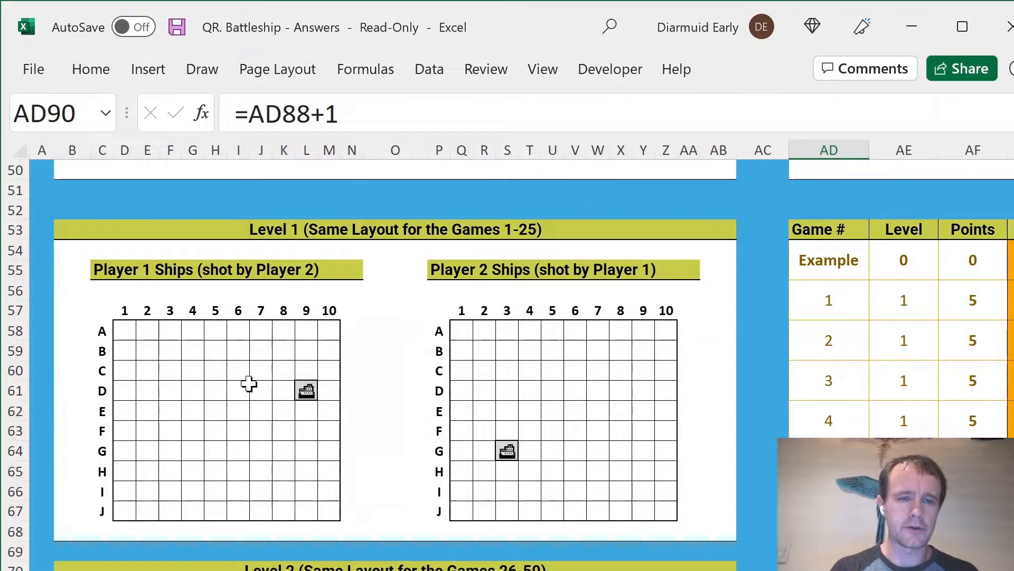
pyautogui.click(309, 390)
pyautogui.scroll(-5, 369, 414)
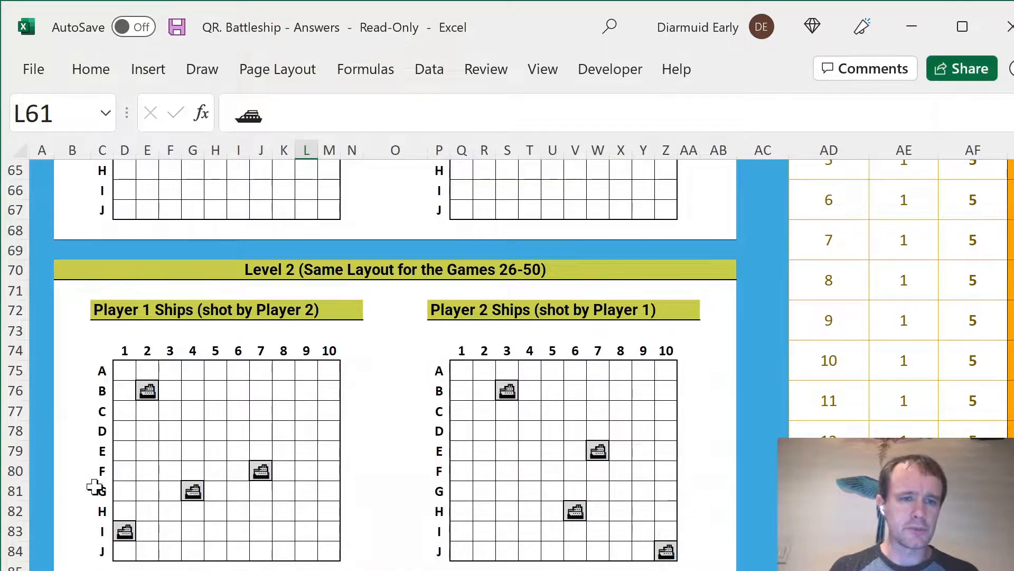
pyautogui.scroll(-4, 351, 448)
pyautogui.scroll(-3, 352, 448)
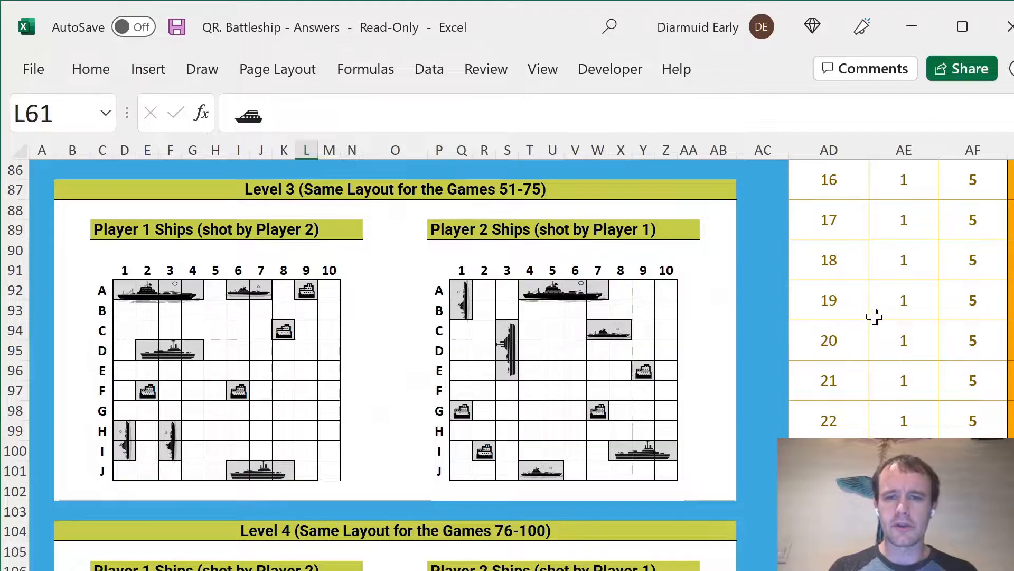
# Open Player 1's move sequence for game 1 in AH56 and expand the formula bar to several lines.
pyautogui.click(891, 305)
pyautogui.hotkey('ctrl', 'Right')
pyautogui.hotkey('ctrl', 'Right')
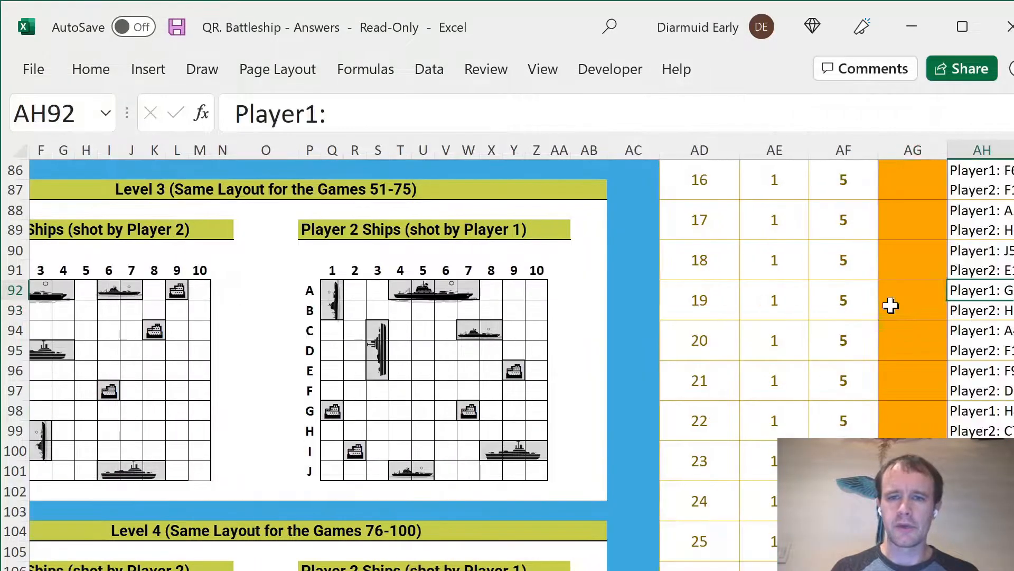
pyautogui.hotkey('ctrl', 'Up')
pyautogui.press('Down')
pyautogui.press('Down')
pyautogui.press('Down')
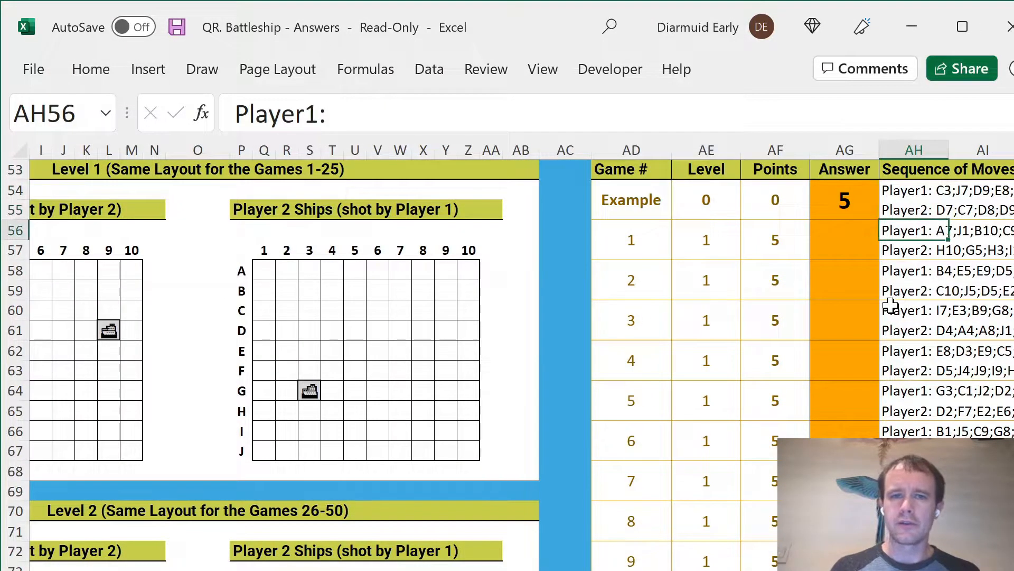
pyautogui.press('F2')
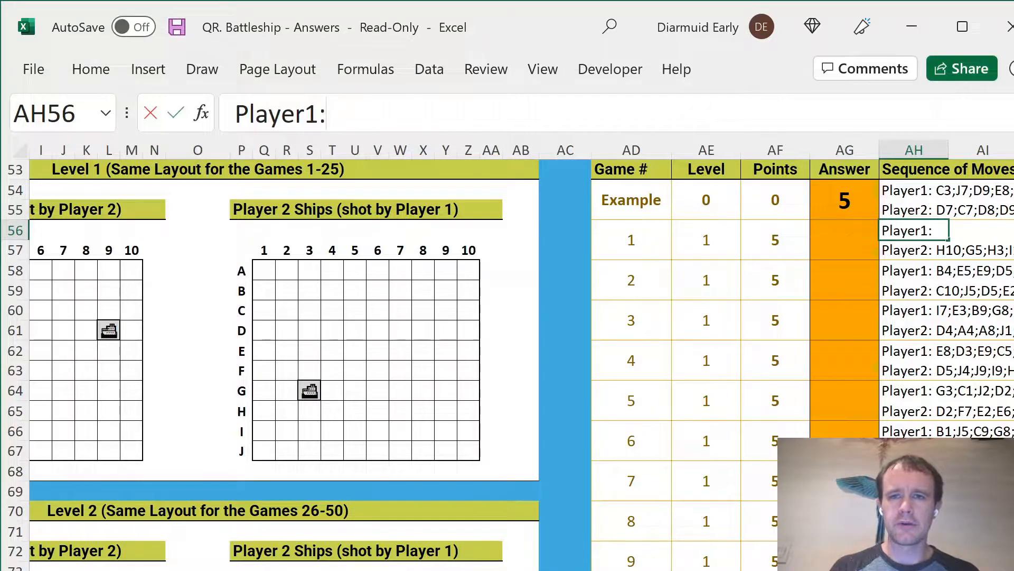
pyautogui.hotkey('ctrl', 'shift', 'u')
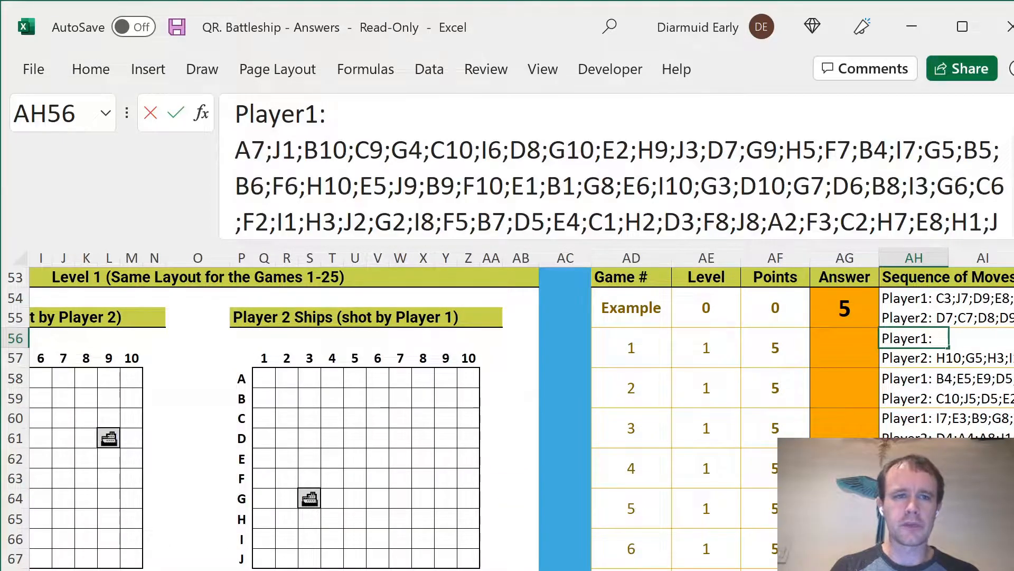
# Highlight the full list of Player 1's moves in AH56 to read it, leaving the cell unedited.
pyautogui.doubleClick(250, 150)
pyautogui.hotkey('shift', 'Right')
pyautogui.hotkey('shift', 'Right')
pyautogui.hotkey('shift', 'Right')
pyautogui.hotkey('shift', 'Right')
pyautogui.hotkey('shift', 'Right')
pyautogui.hotkey('shift', 'Right')
pyautogui.hotkey('shift', 'Right')
pyautogui.hotkey('shift', 'Right')
pyautogui.hotkey('shift', 'Right')
pyautogui.hotkey('shift', 'Right')
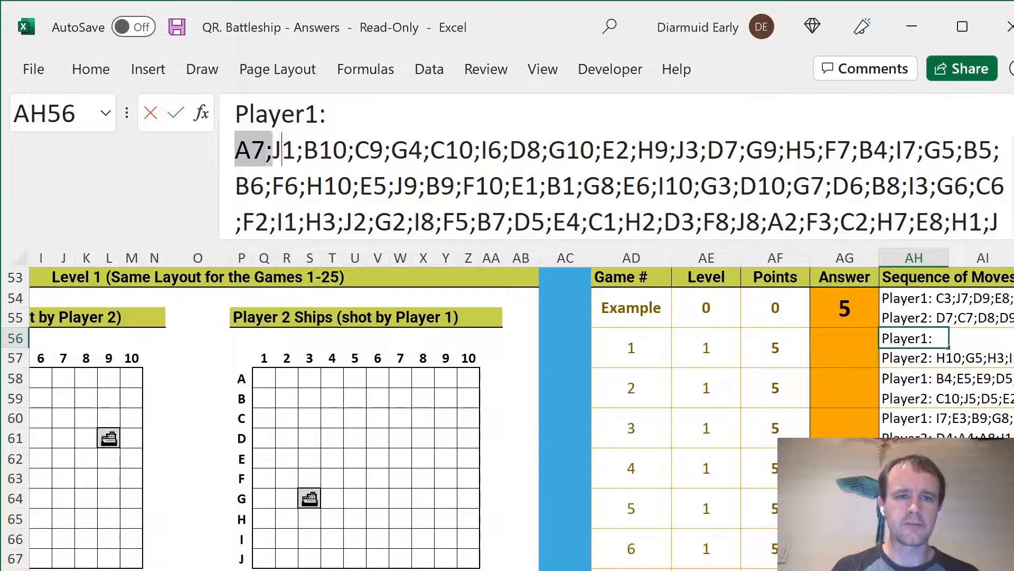
pyautogui.hotkey('shift', 'Right')
pyautogui.hotkey('shift', 'Right')
pyautogui.hotkey('shift', 'Right')
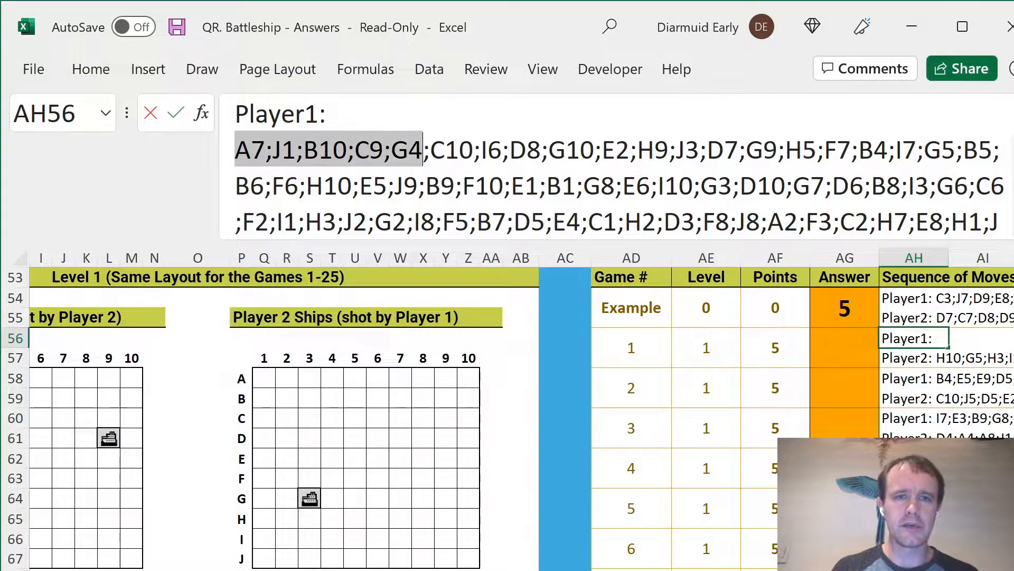
pyautogui.hotkey('shift', 'Down')
pyautogui.hotkey('shift', 'Down')
pyautogui.hotkey('shift', 'Down')
pyautogui.hotkey('shift', 'Down')
pyautogui.hotkey('shift', 'Right')
pyautogui.hotkey('shift', 'Right')
pyautogui.hotkey('shift', 'Right')
pyautogui.hotkey('shift', 'Right')
pyautogui.hotkey('shift', 'Right')
pyautogui.hotkey('shift', 'Right')
pyautogui.hotkey('shift', 'Right')
pyautogui.hotkey('shift', 'Right')
pyautogui.hotkey('shift', 'Right')
pyautogui.hotkey('shift', 'Right')
pyautogui.hotkey('shift', 'Right')
pyautogui.hotkey('shift', 'Right')
pyautogui.hotkey('shift', 'Right')
pyautogui.hotkey('shift', 'Right')
pyautogui.hotkey('shift', 'Right')
pyautogui.hotkey('shift', 'Right')
pyautogui.hotkey('shift', 'Right')
pyautogui.hotkey('shift', 'Right')
pyautogui.hotkey('shift', 'Right')
pyautogui.hotkey('shift', 'Right')
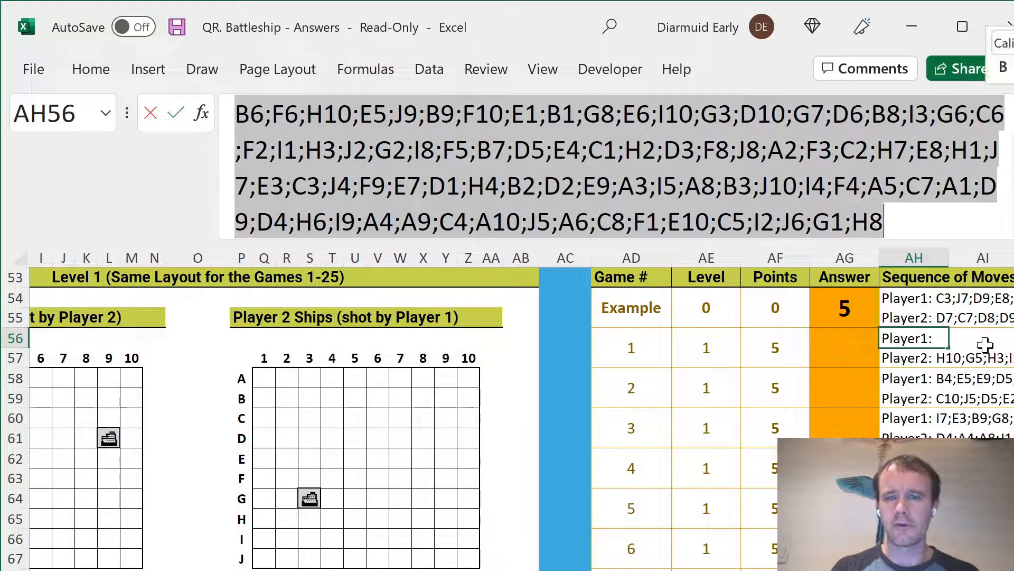
pyautogui.press('Escape')
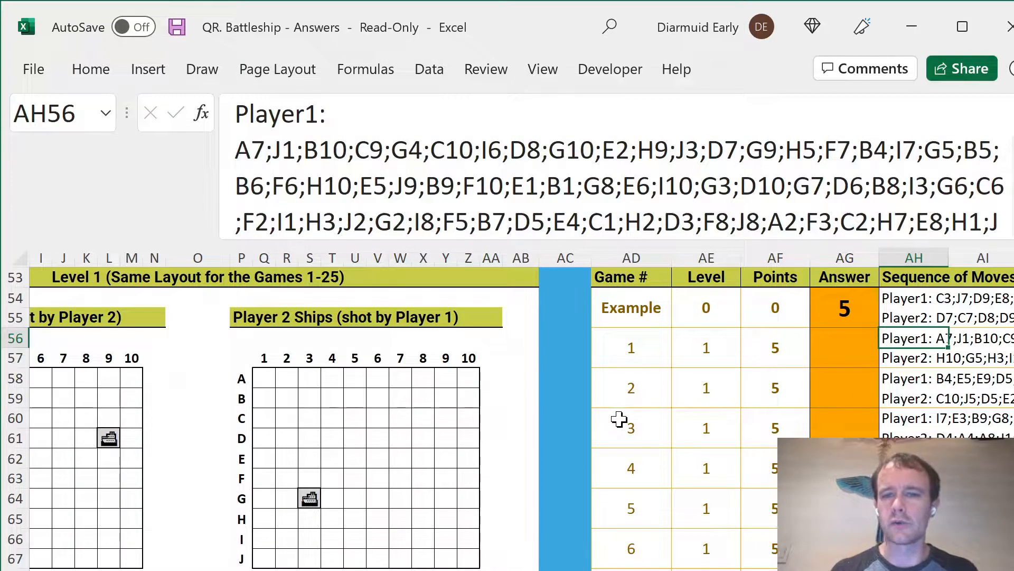
# Review the Level 1 ship grids alongside game 1's answer cell and move sequences in AG56 and AH56.
pyautogui.press('Home')
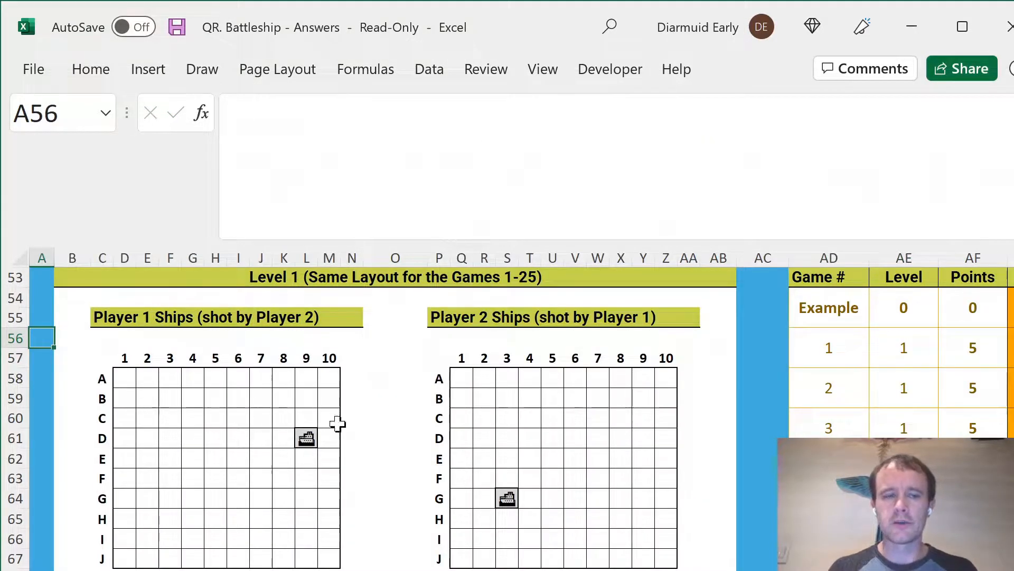
pyautogui.click(997, 338)
pyautogui.press('Right')
pyautogui.press('Right')
pyautogui.press('Left')
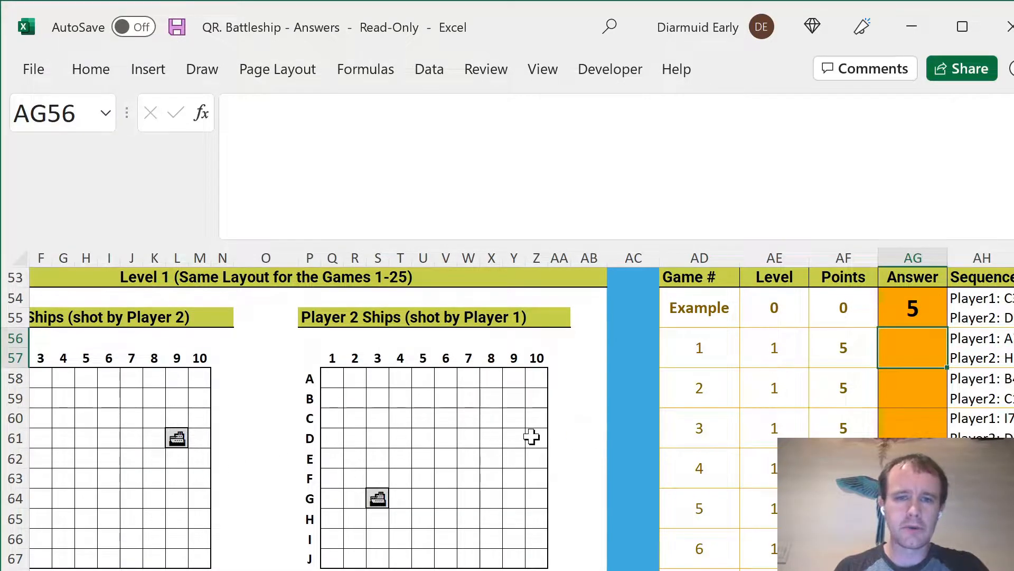
pyautogui.click(957, 339)
pyautogui.press('Down')
pyautogui.press('Up')
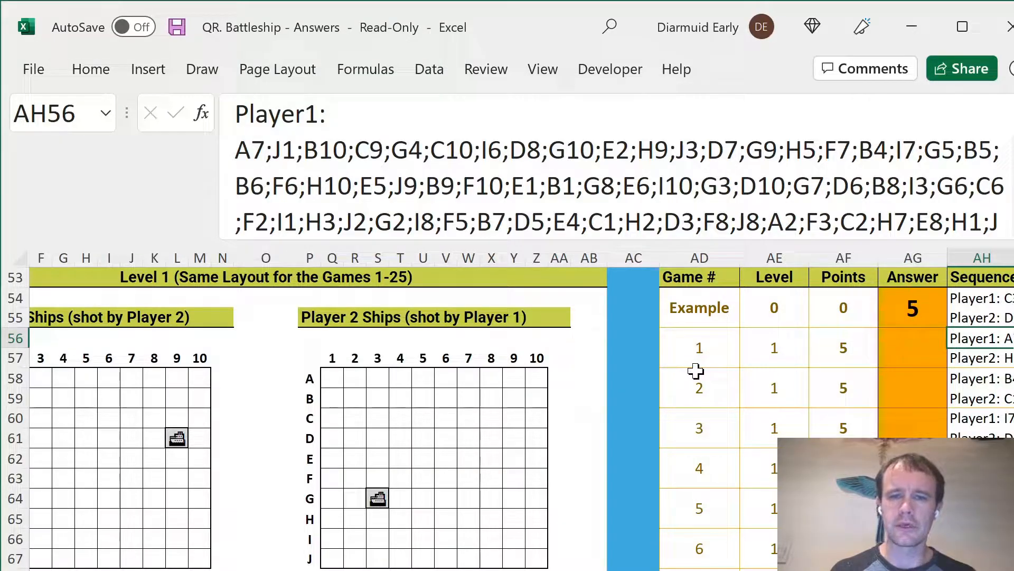
# Examine the Level 4 layout and select Player 2's single-cell ship in T112.
pyautogui.scroll(-15, 471, 449)
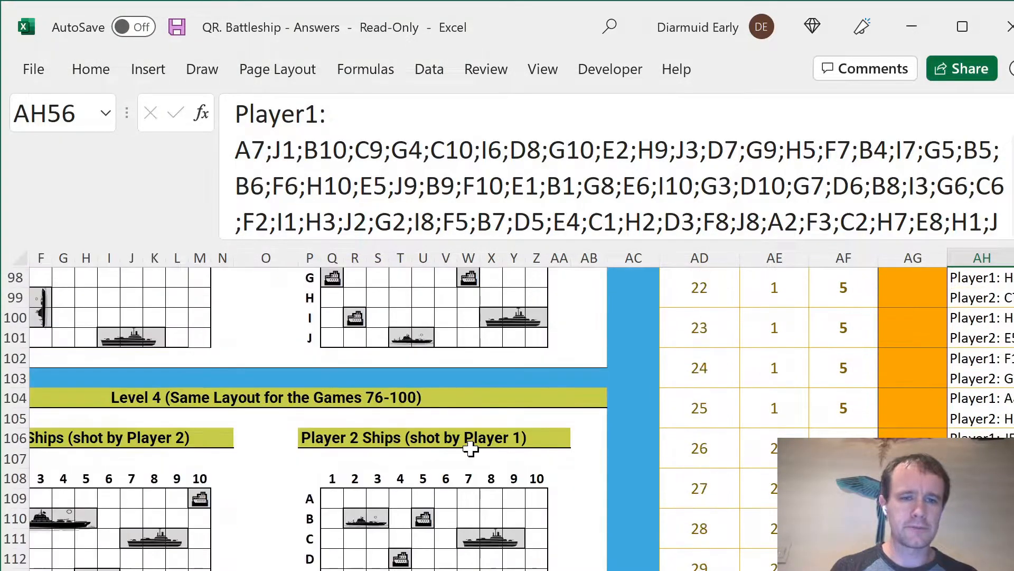
pyautogui.scroll(-6, 470, 448)
pyautogui.scroll(4, 471, 449)
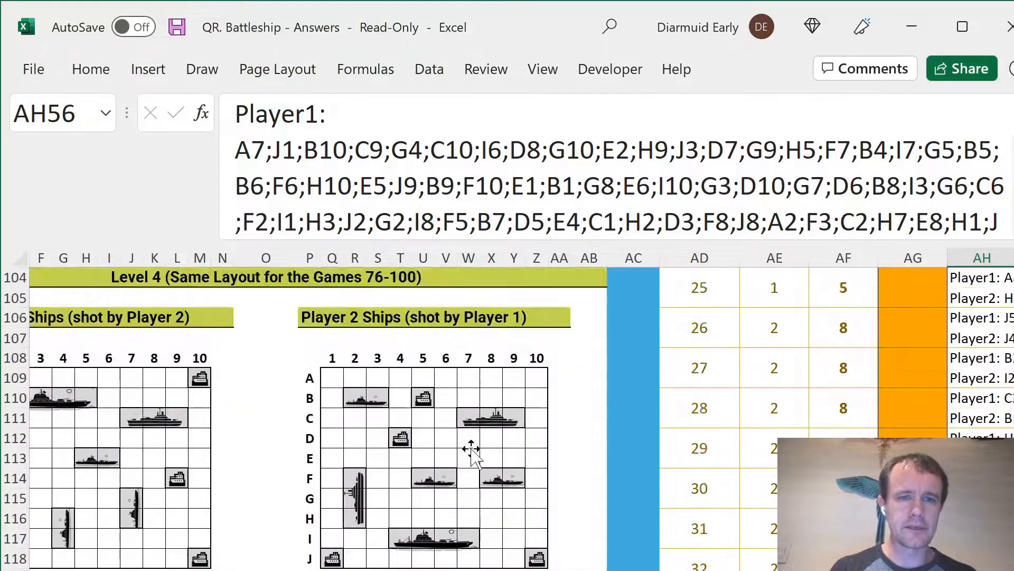
pyautogui.click(401, 444)
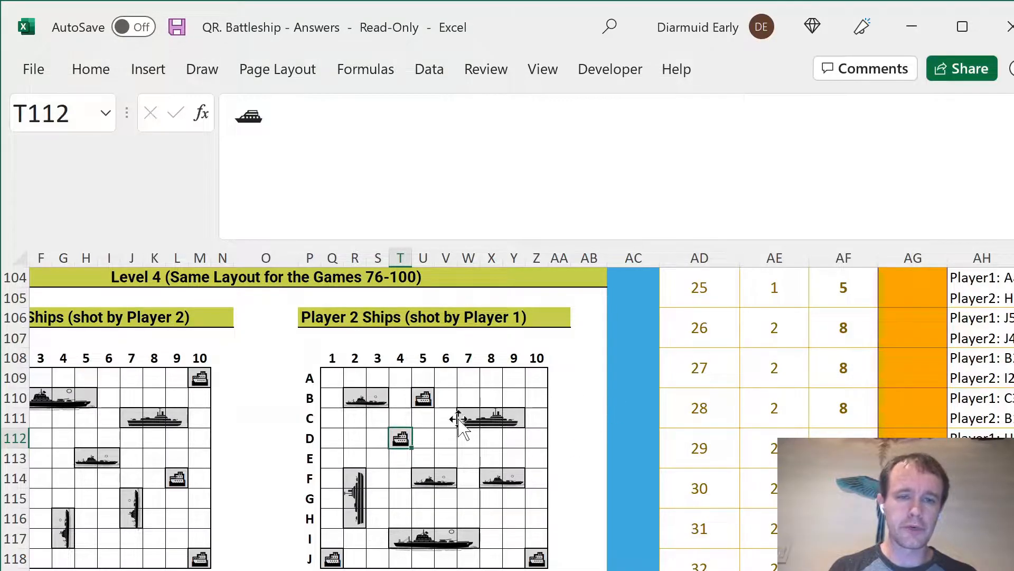
# Select Player 2's three-cell ship in W111:Y111 and the surrounding block of adjacent cells, V110:Z112.
pyautogui.click(449, 398)
pyautogui.press('Down')
pyautogui.press('Right')
pyautogui.hotkey('shift', 'Right')
pyautogui.hotkey('shift', 'Right')
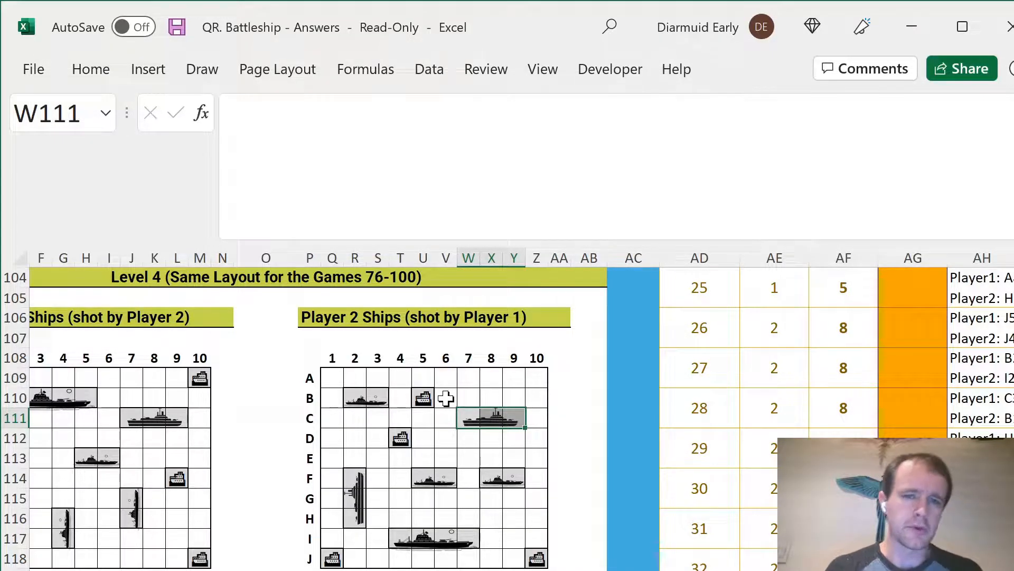
pyautogui.moveTo(446, 399); pyautogui.dragTo(520, 423)
pyautogui.moveTo(448, 400); pyautogui.dragTo(529, 435)
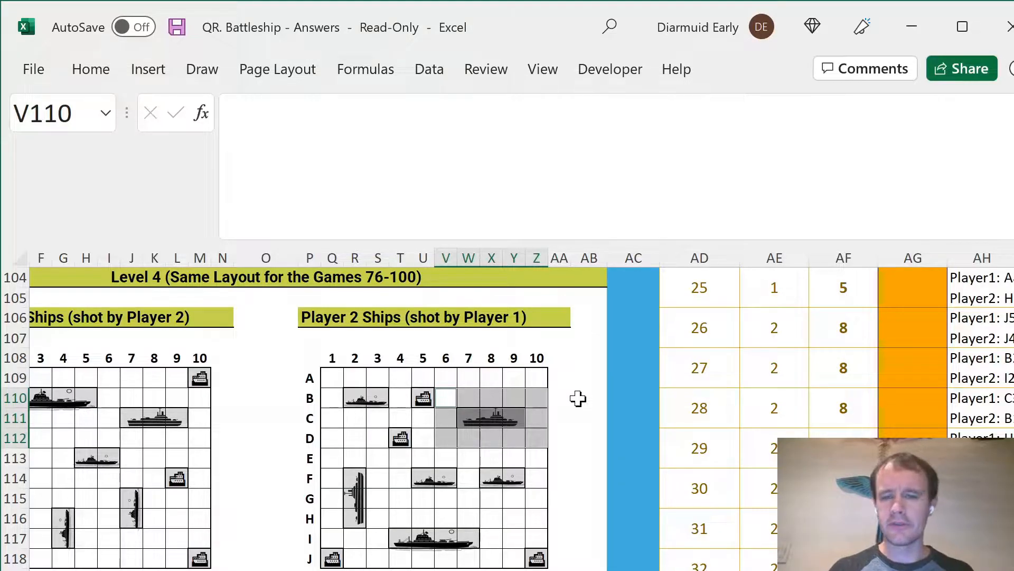
# Go back to the Sequence of Moves column and check the Player 1 moves for the example and game 1.
pyautogui.press('Right')
pyautogui.press('Right')
pyautogui.press('Right')
pyautogui.press('Right')
pyautogui.press('Right')
pyautogui.press('Right')
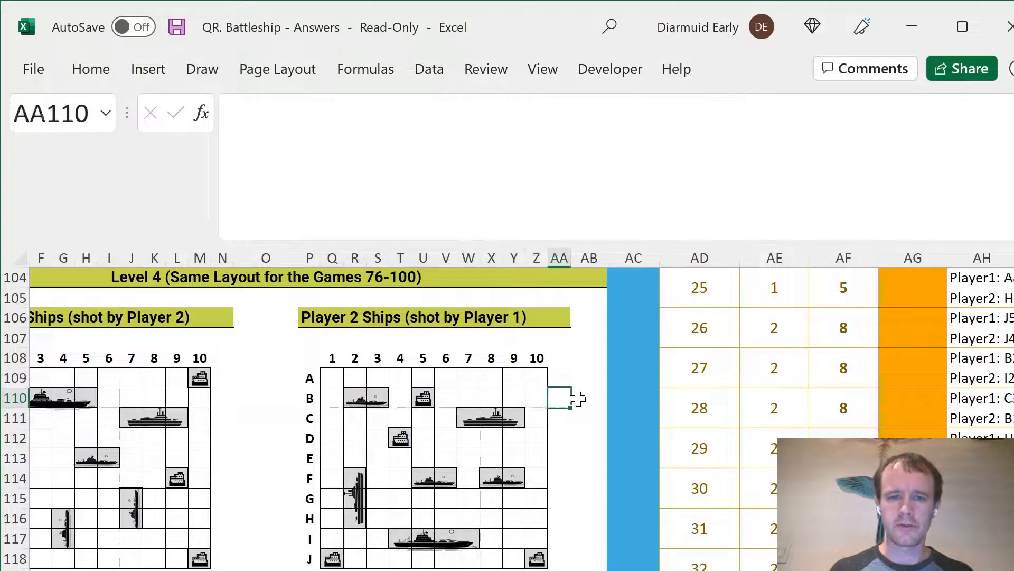
pyautogui.press('Right')
pyautogui.press('Right')
pyautogui.press('Right')
pyautogui.press('Right')
pyautogui.press('Right')
pyautogui.press('Right')
pyautogui.press('Right')
pyautogui.press('Left')
pyautogui.press('Left')
pyautogui.press('Right')
pyautogui.hotkey('ctrl', 'Up')
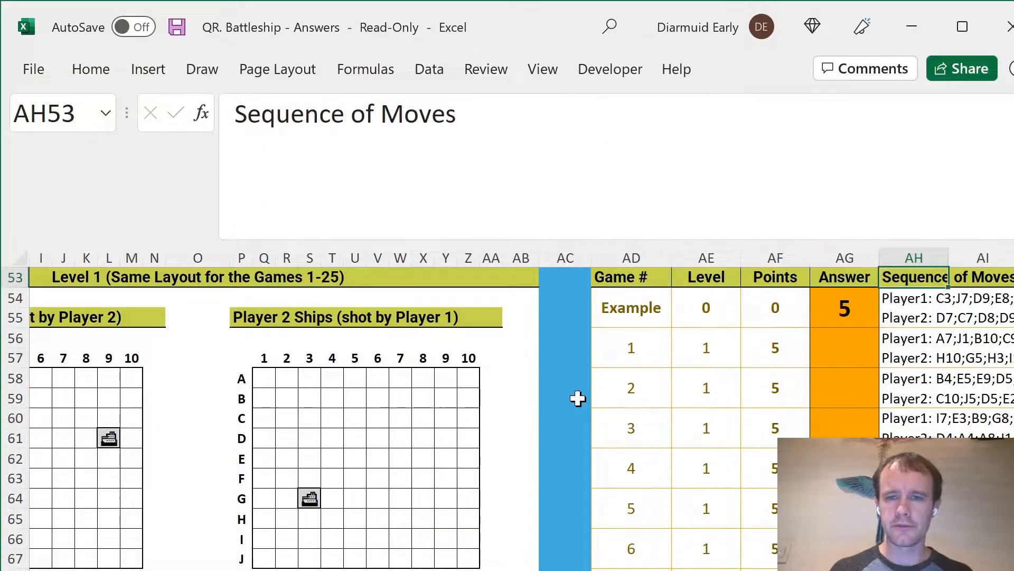
pyautogui.press('Down')
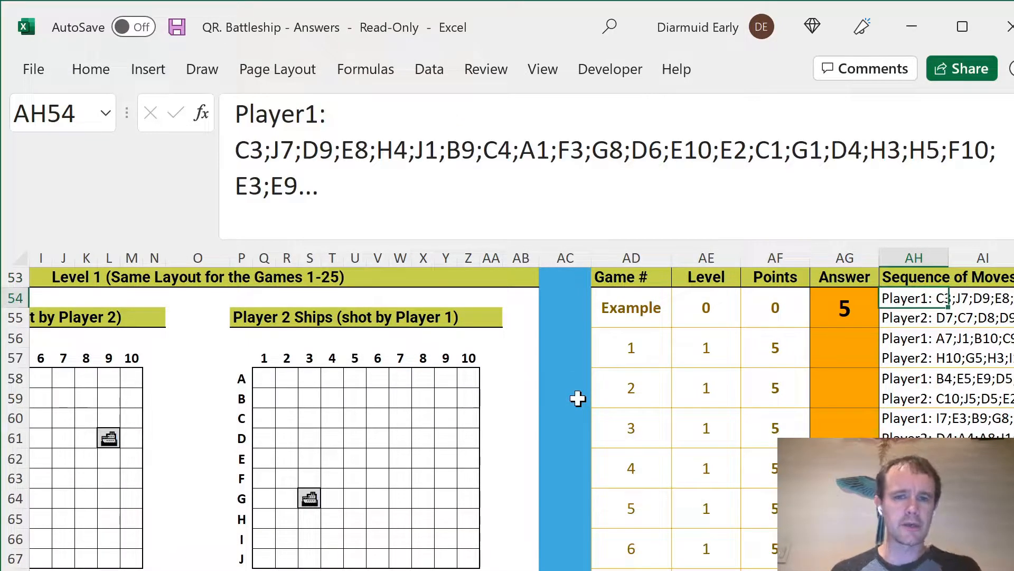
pyautogui.press('Down')
pyautogui.press('Down')
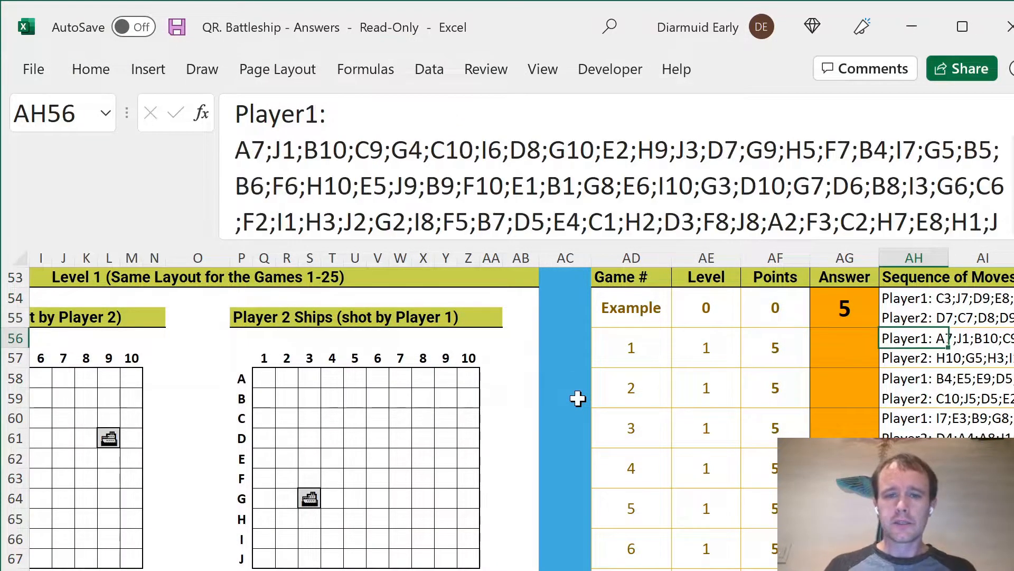
# Return to the start of row 56 to view both players' Level 1 ship grids.
pyautogui.press('Left')
pyautogui.press('Left')
pyautogui.press('Left')
pyautogui.press('Left')
pyautogui.press('Home')
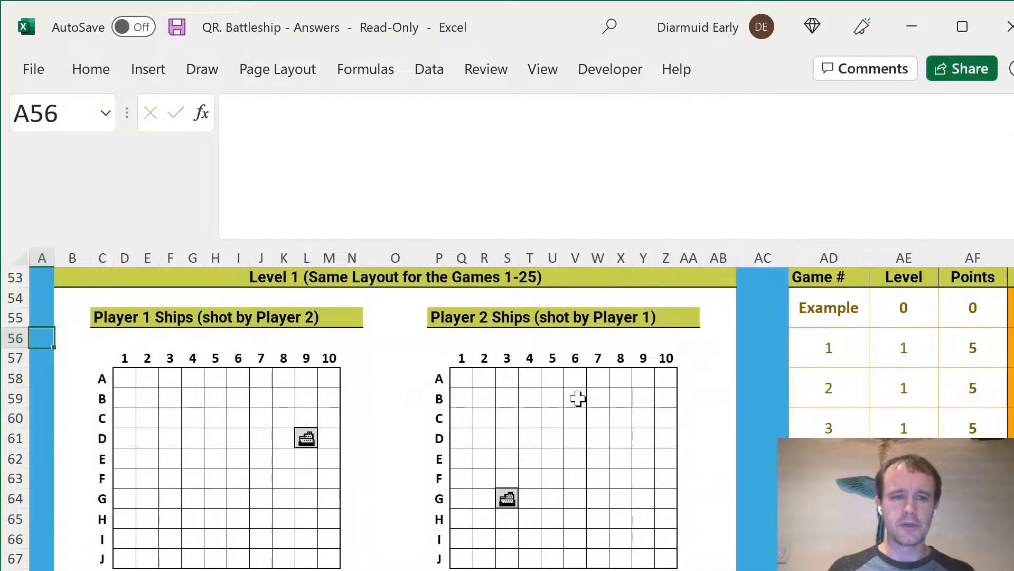
# Inspect the Level 1 ship positions by selecting Player 1's ship in L61 and Player 2's ship in S64.
pyautogui.click(306, 437)
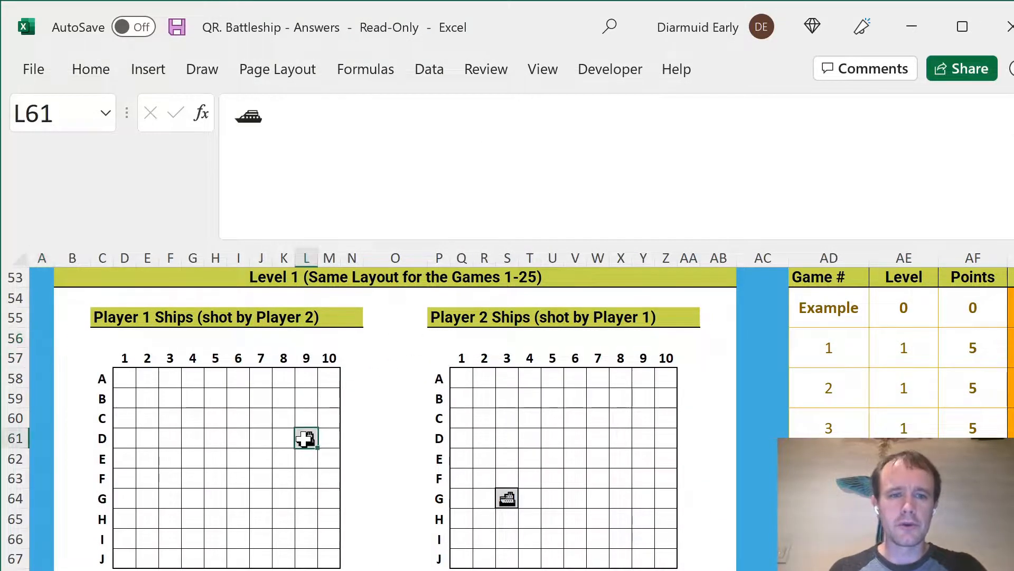
pyautogui.click(508, 498)
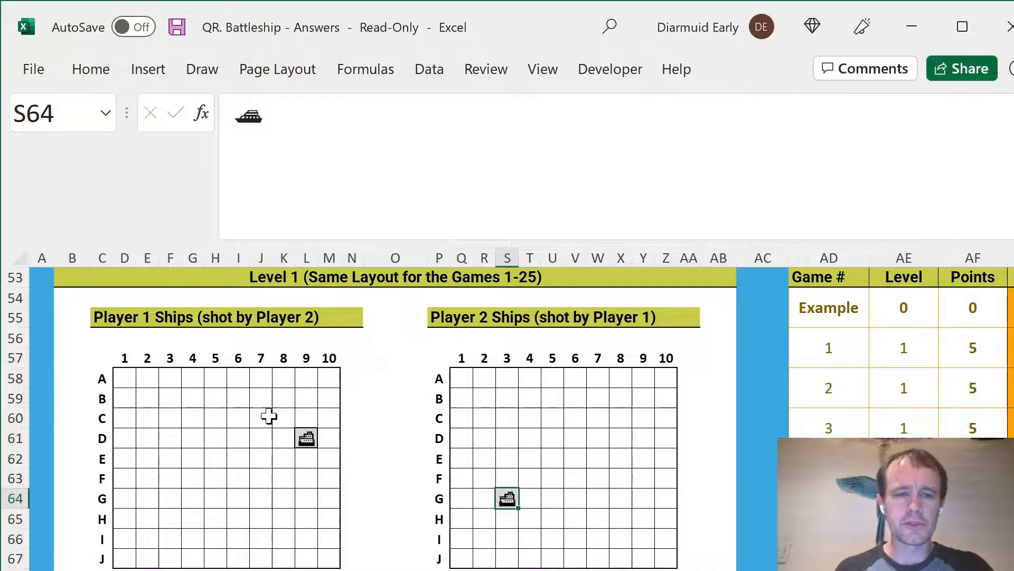
pyautogui.click(306, 435)
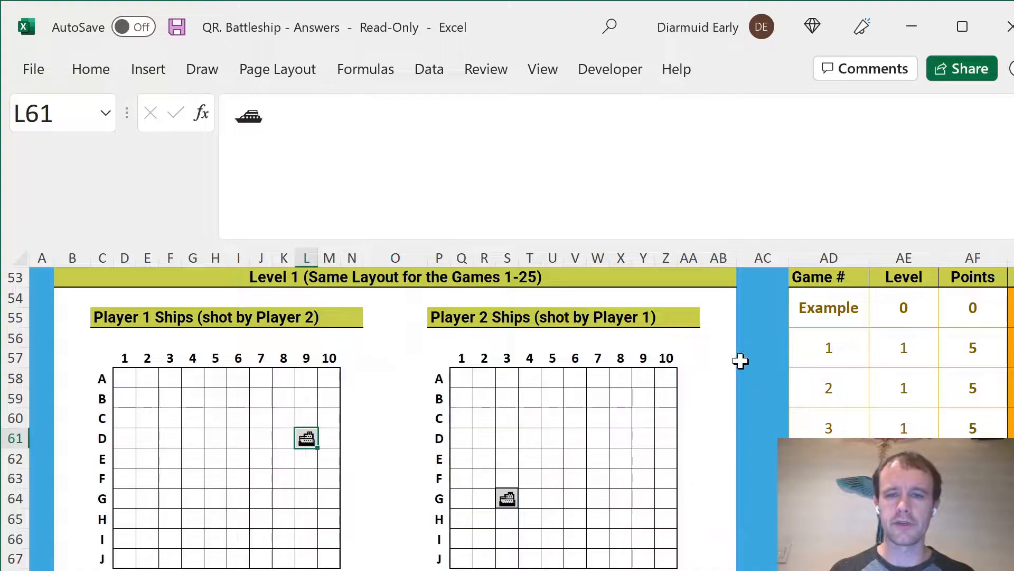
# Copy the Sequence of Moves cells for games 1 to 100, AH56:AH255.
pyautogui.click(798, 344)
pyautogui.press('Right')
pyautogui.press('Right')
pyautogui.press('Right')
pyautogui.press('Right')
pyautogui.press('Right')
pyautogui.press('Right')
pyautogui.press('Right')
pyautogui.press('Right')
pyautogui.press('Right')
pyautogui.press('Right')
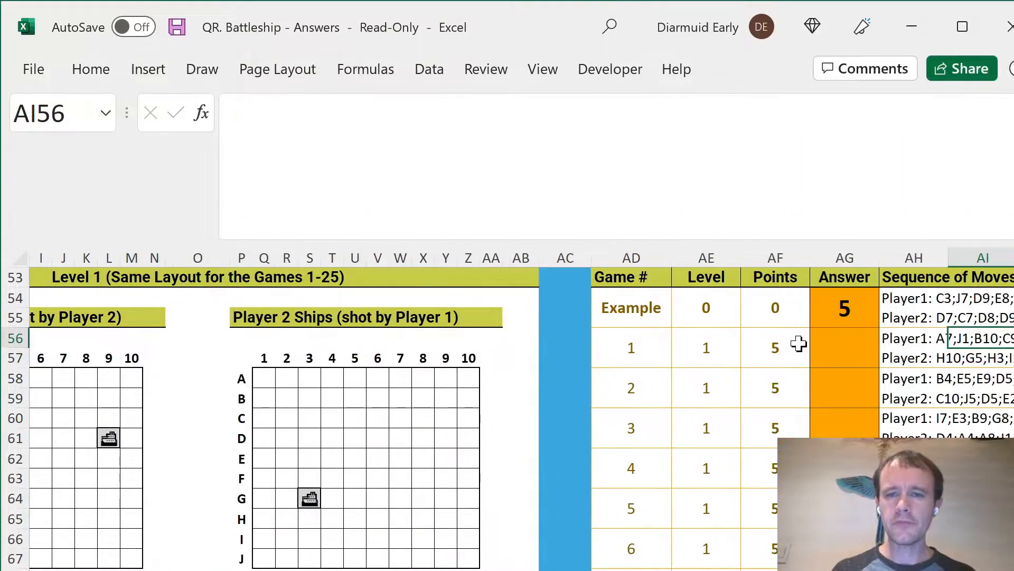
pyautogui.hotkey('ctrl', 'Left')
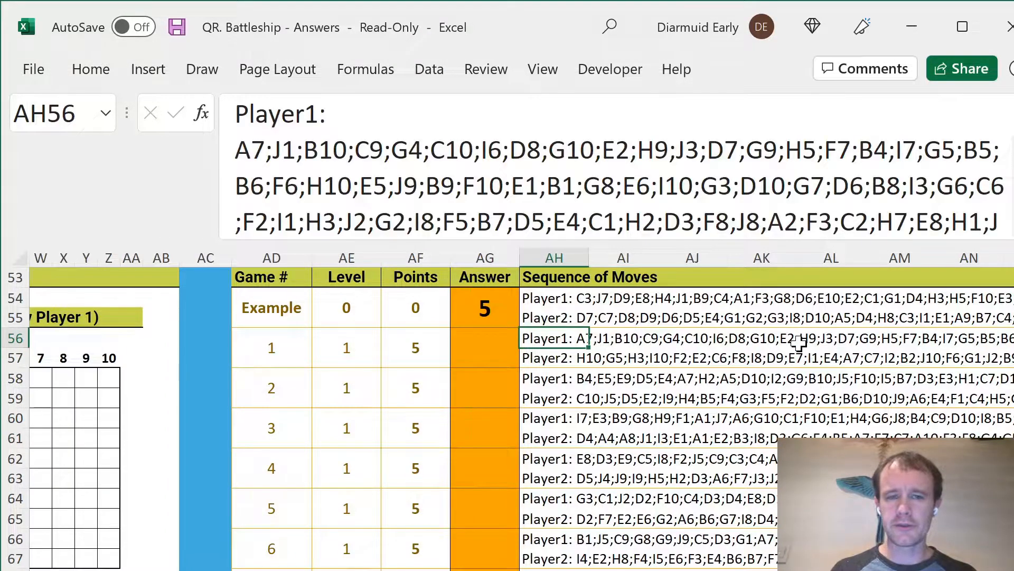
pyautogui.hotkey('shift', 'Down')
pyautogui.hotkey('ctrl', 'shift', 'Down')
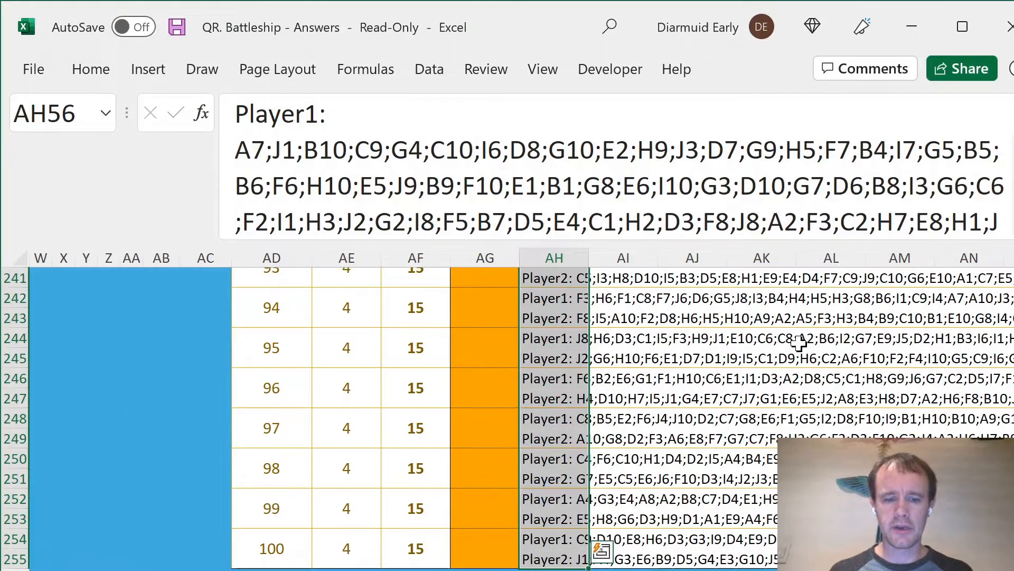
pyautogui.hotkey('ctrl', 'c')
# Paste the copied move sequences into the blank sheet, starting at A2.
pyautogui.press('Right')
pyautogui.press('Right')
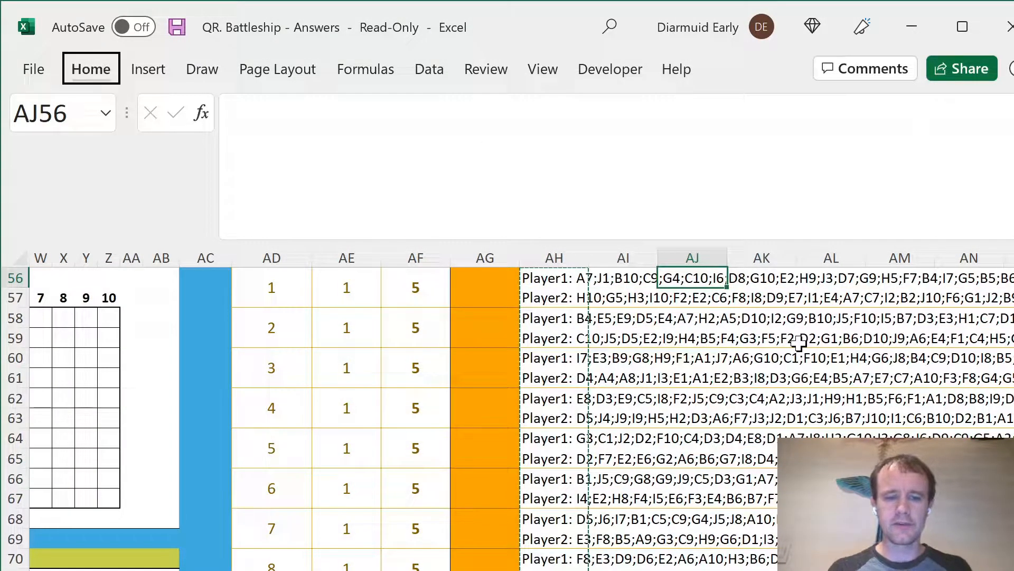
pyautogui.hotkey('ctrl', 'pagedown')
pyautogui.press('Down')
pyautogui.hotkey('ctrl', 'v')
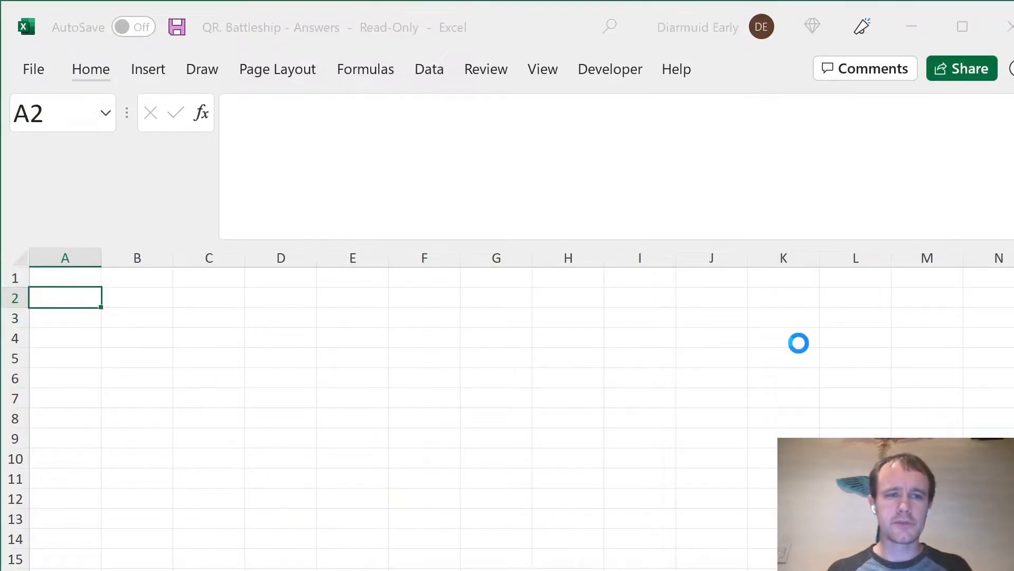
# Split the pasted move sequences into separate columns with Text to Columns, delimited by tab and semicolon.
pyautogui.hotkey('alt', 'a')
pyautogui.press('e')
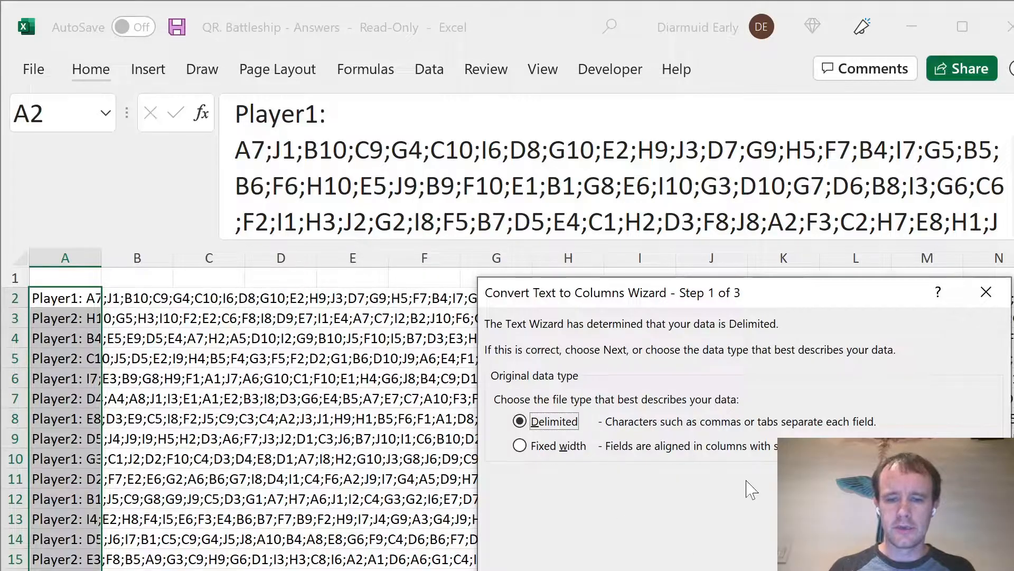
pyautogui.press('Return')
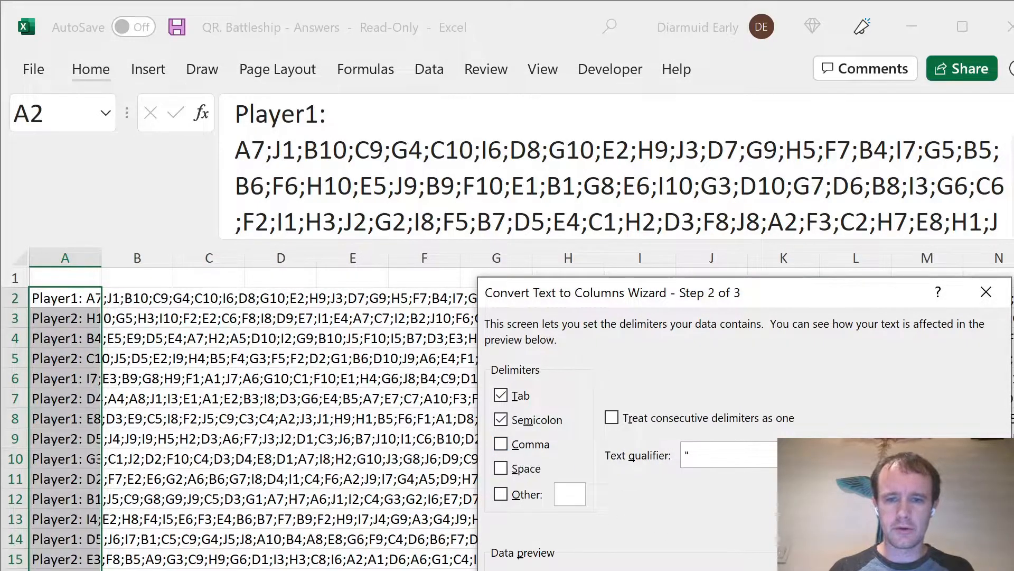
pyautogui.hotkey('alt', 'f')
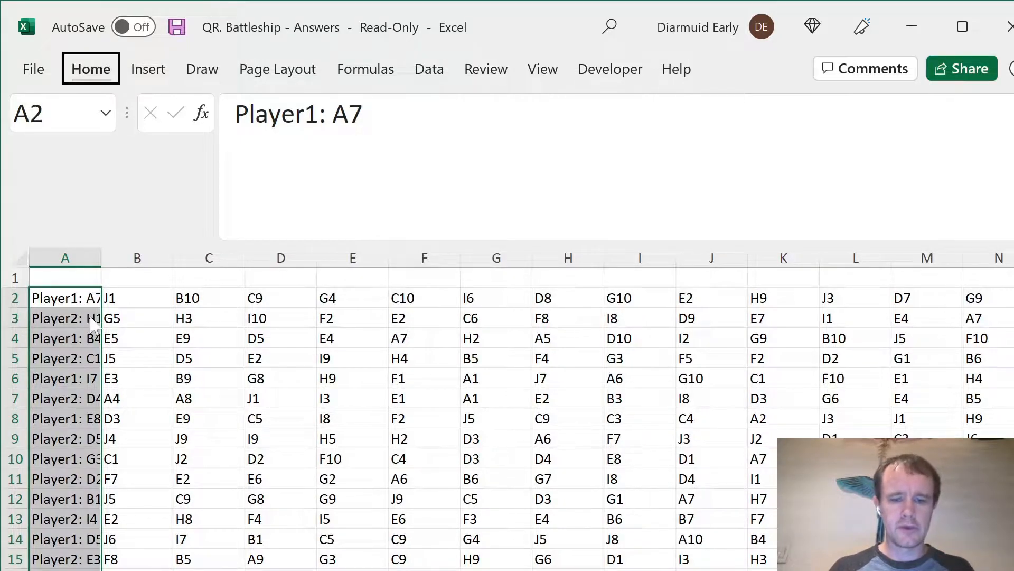
# Insert two empty columns in front of the split moves.
pyautogui.hotkey('alt', 'h')
pyautogui.press('i')
pyautogui.press('c')
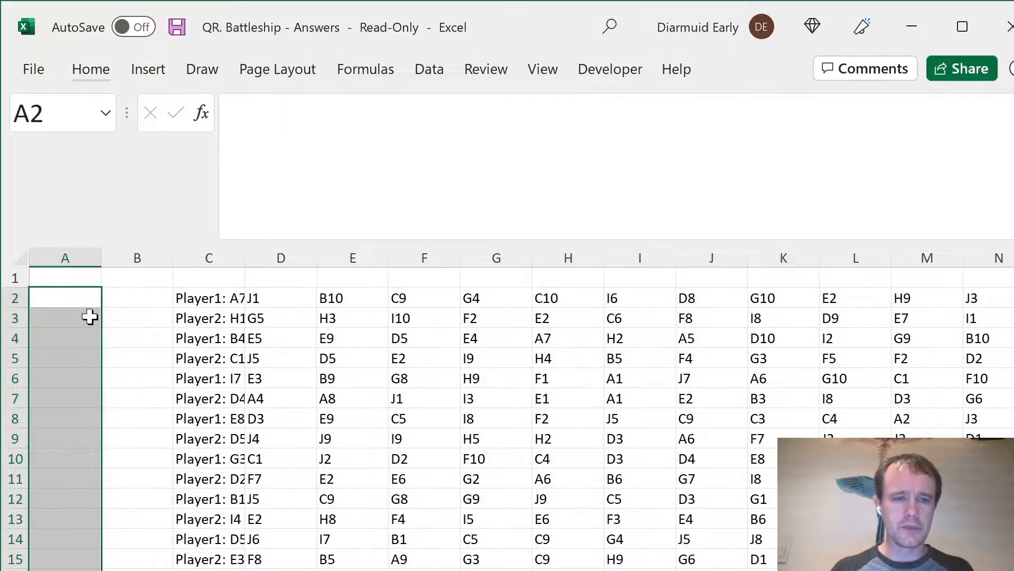
# Copy the game numbers and levels in AD56:AE255 of the case sheet into the two empty columns, starting at A2.
pyautogui.hotkey('ctrl', 'pageup')
pyautogui.press('Left')
pyautogui.press('Left')
pyautogui.press('Left')
pyautogui.press('Left')
pyautogui.hotkey('shift', 'Down')
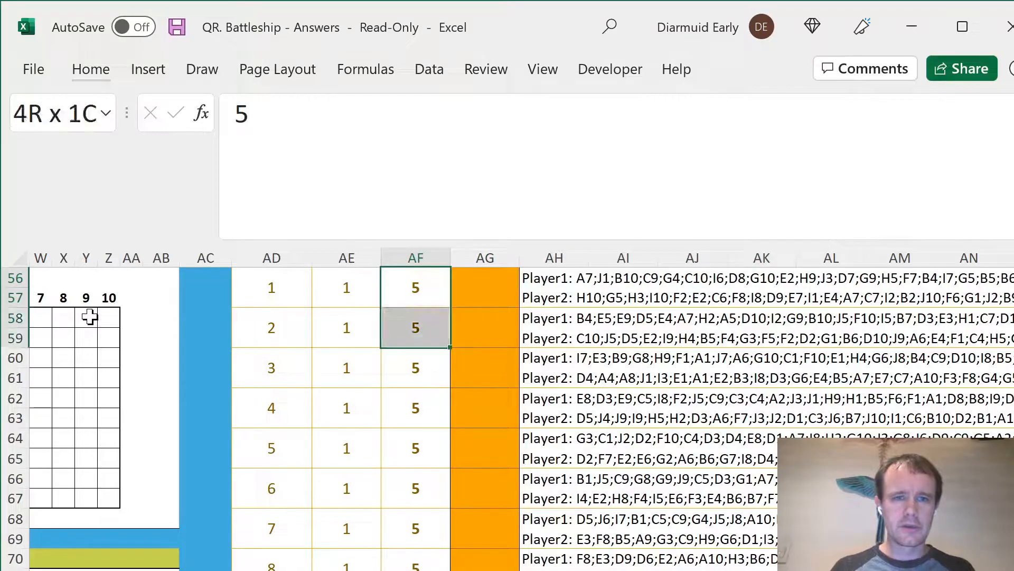
pyautogui.press('Left')
pyautogui.hotkey('shift', 'pagedown')
pyautogui.hotkey('shift', 'pagedown')
pyautogui.hotkey('shift', 'pagedown')
pyautogui.hotkey('shift', 'pagedown')
pyautogui.hotkey('shift', 'pagedown')
pyautogui.hotkey('shift', 'pagedown')
pyautogui.hotkey('shift', 'pagedown')
pyautogui.hotkey('shift', 'pagedown')
pyautogui.hotkey('shift', 'pagedown')
pyautogui.hotkey('shift', 'pagedown')
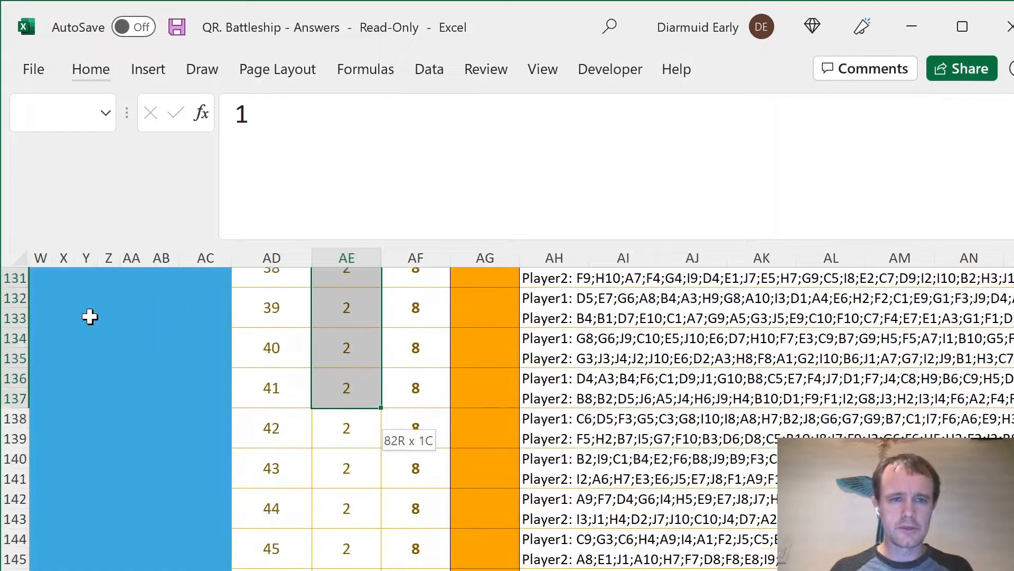
pyautogui.hotkey('shift', 'pagedown')
pyautogui.hotkey('shift', 'pagedown')
pyautogui.hotkey('shift', 'pagedown')
pyautogui.hotkey('shift', 'pagedown')
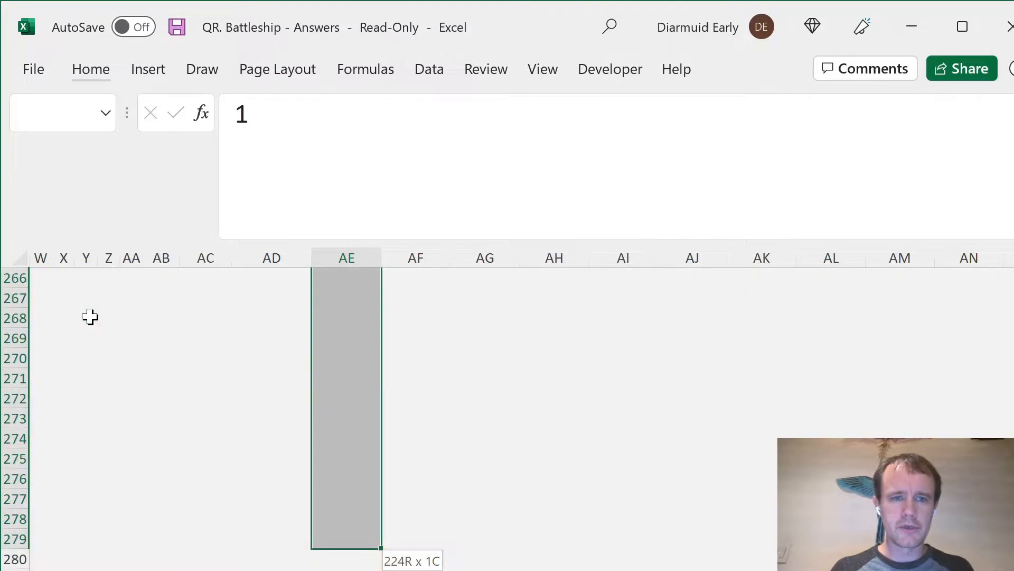
pyautogui.hotkey('ctrl', 'shift', 'Up')
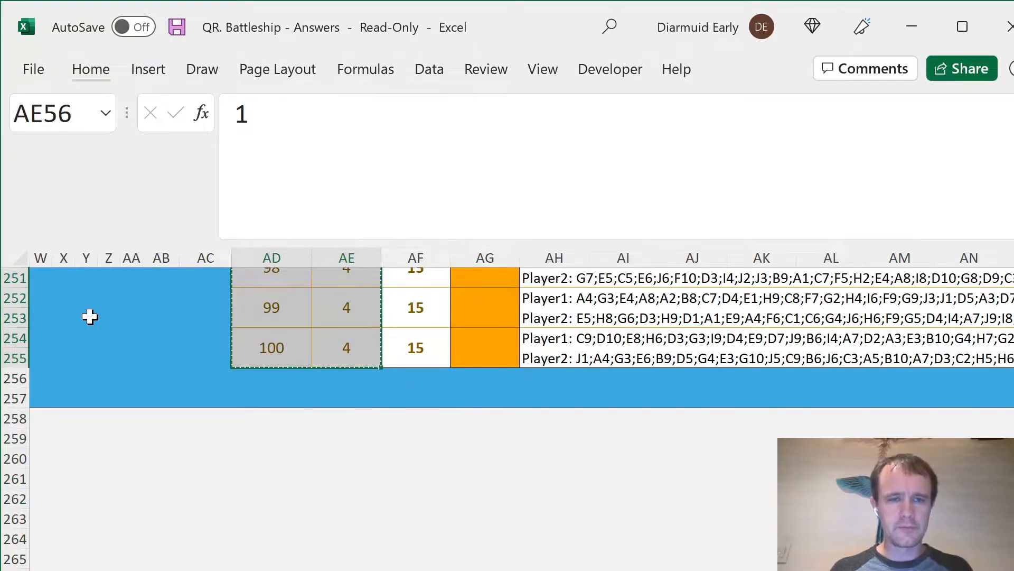
pyautogui.hotkey('ctrl', 'pageup')
pyautogui.hotkey('ctrl', 'v')
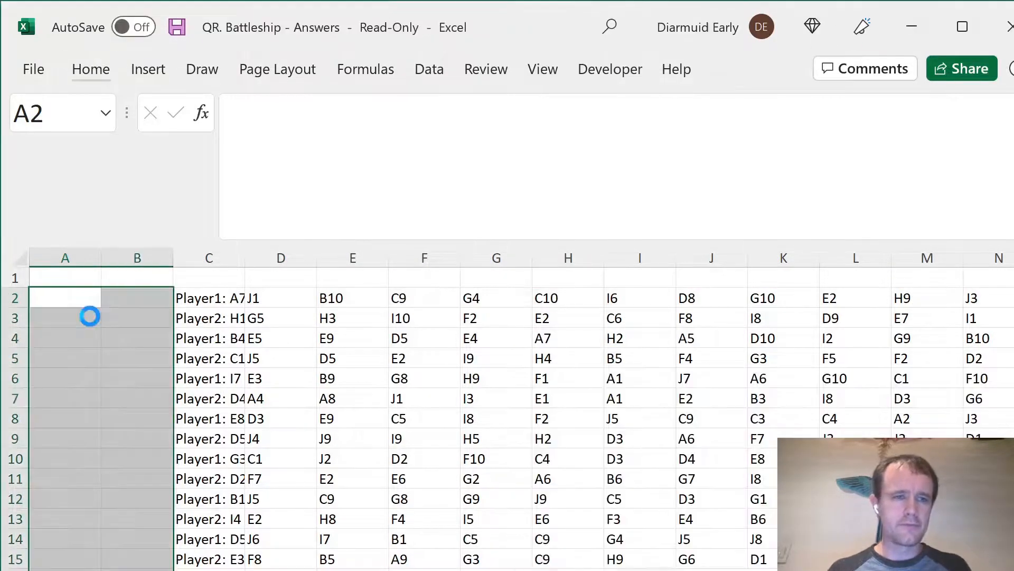
# Examine on the case sheet how game 1's number, level and points cells line up with its two rows of moves.
pyautogui.hotkey('ctrl', 'pagedown')
pyautogui.hotkey('ctrl', 'BackSpace')
pyautogui.press('Up')
pyautogui.press('Up')
pyautogui.press('Left')
pyautogui.press('Down')
pyautogui.press('Down')
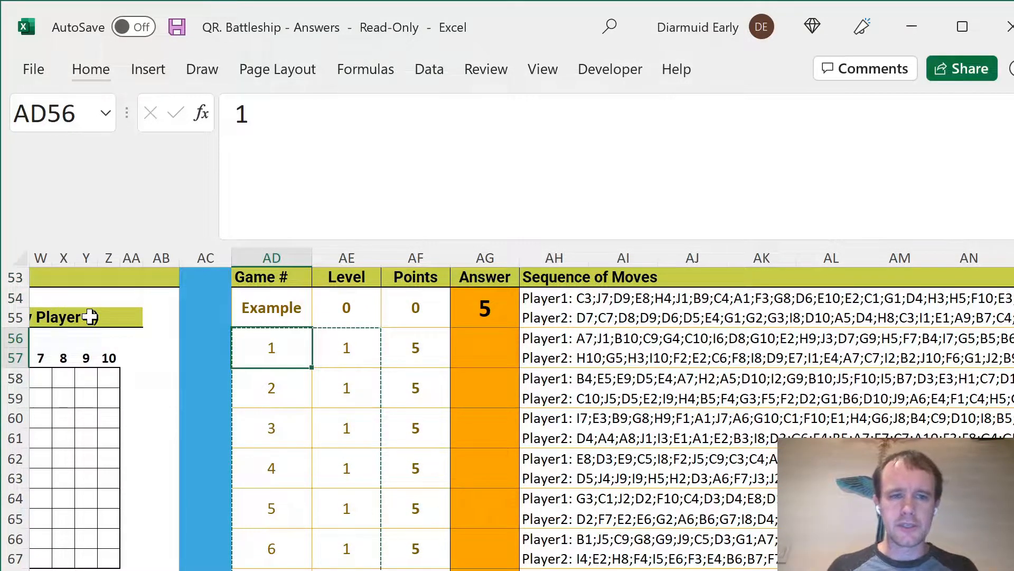
pyautogui.press('Right')
pyautogui.press('Right')
pyautogui.press('Left')
pyautogui.press('Left')
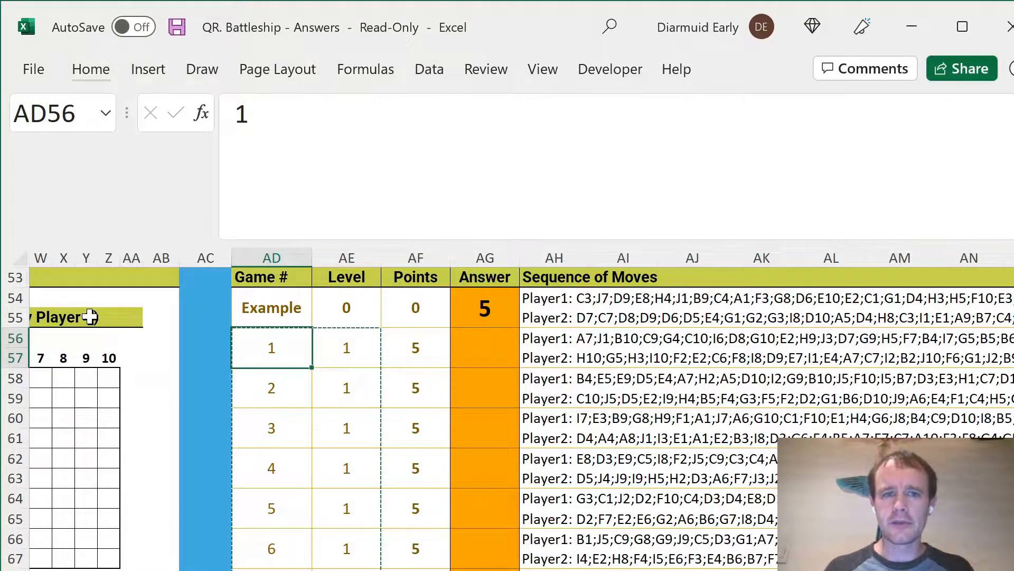
pyautogui.press('Right')
pyautogui.press('Right')
pyautogui.press('Right')
pyautogui.press('Right')
pyautogui.hotkey('shift', 'Down')
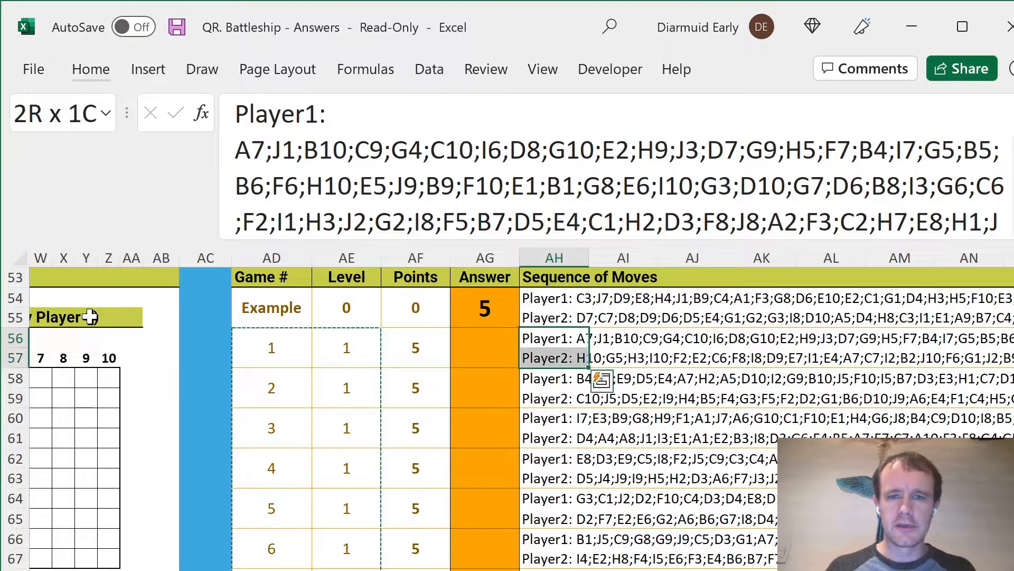
pyautogui.press('Left')
pyautogui.press('Left')
pyautogui.press('Left')
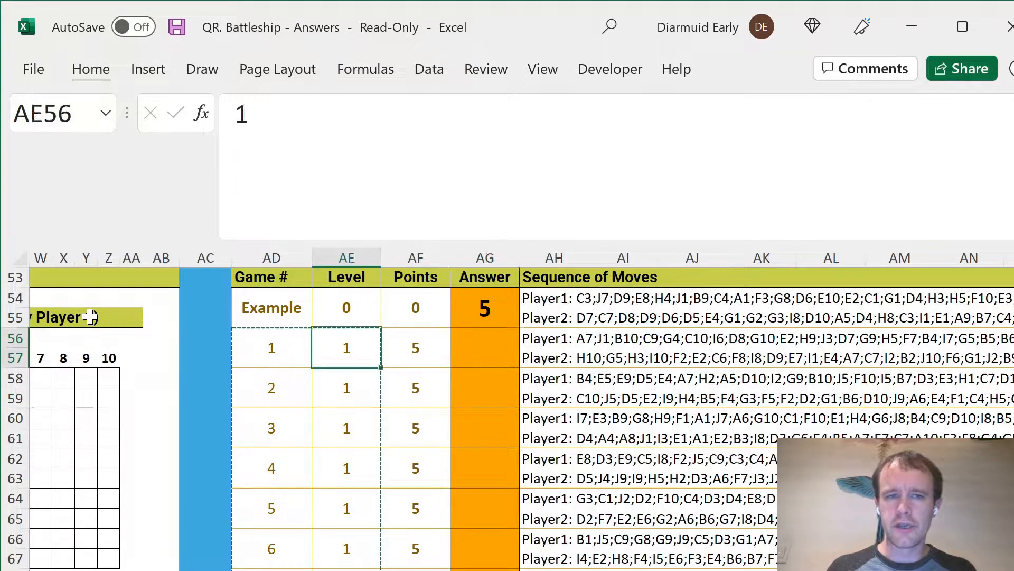
pyautogui.press('Right')
pyautogui.press('Right')
pyautogui.press('Right')
pyautogui.press('Left')
pyautogui.press('Left')
pyautogui.press('Left')
pyautogui.press('Left')
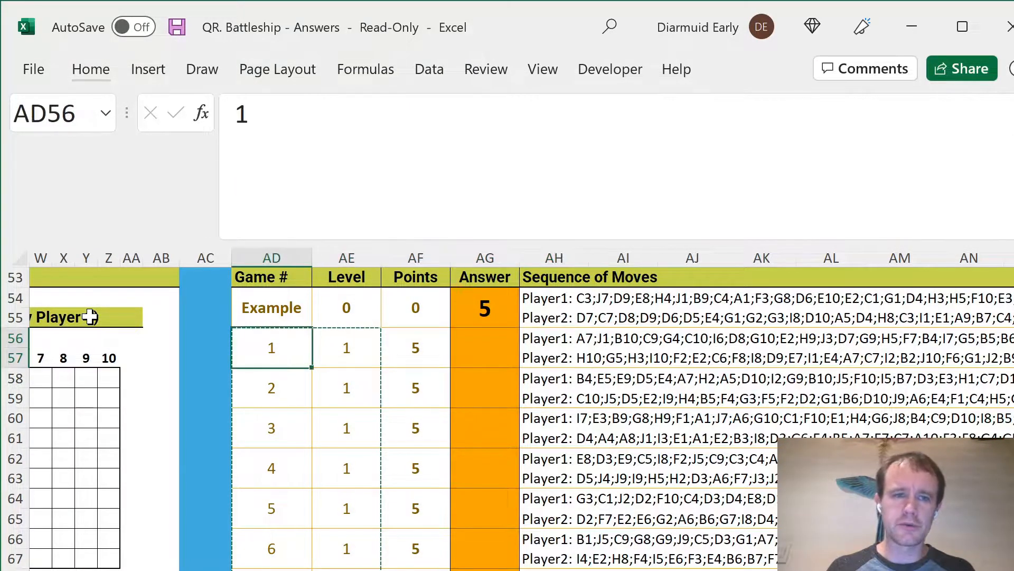
# Back on the moves sheet, fill all blank cells in the game and level columns with a formula referring to the cell above.
pyautogui.press('Right')
pyautogui.hotkey('ctrl', 'pagedown')
pyautogui.hotkey('ctrl', 'v')
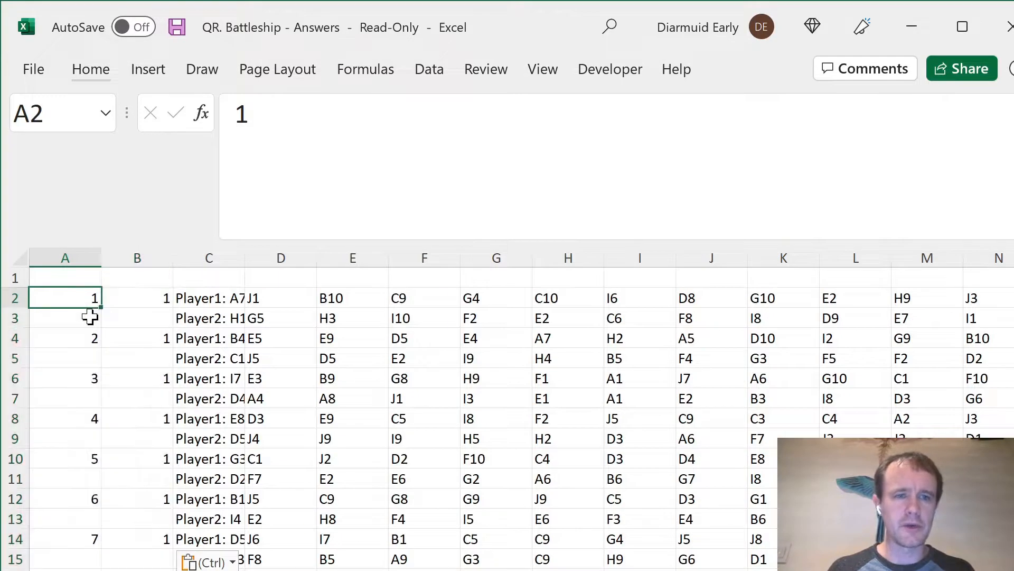
pyautogui.press('Right')
pyautogui.press('Right')
pyautogui.hotkey('ctrl', 'shift', 'Down')
pyautogui.hotkey('shift', 'Left')
pyautogui.hotkey('shift', 'Left')
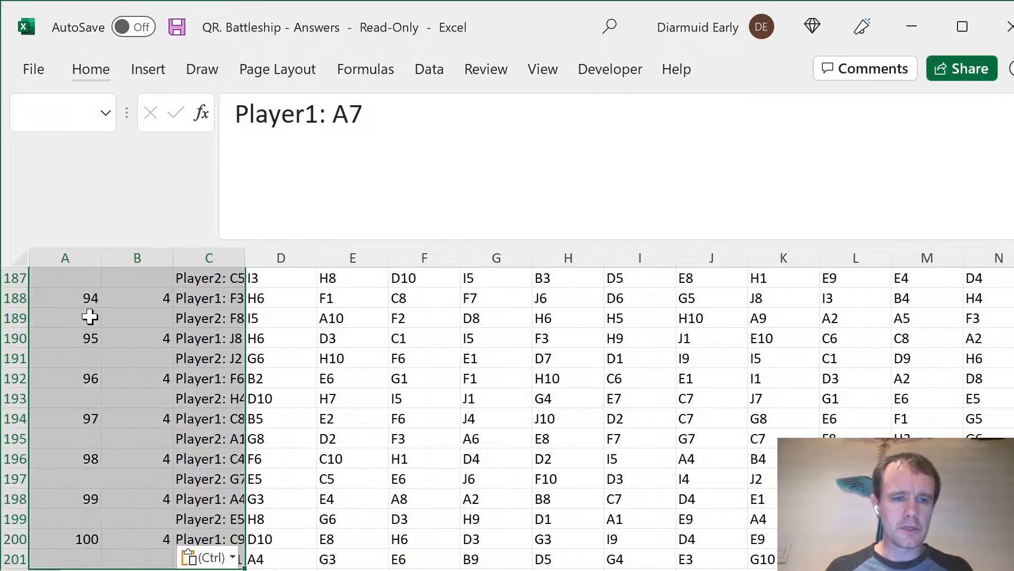
pyautogui.hotkey('ctrl', 'g')
pyautogui.hotkey('alt', 's')
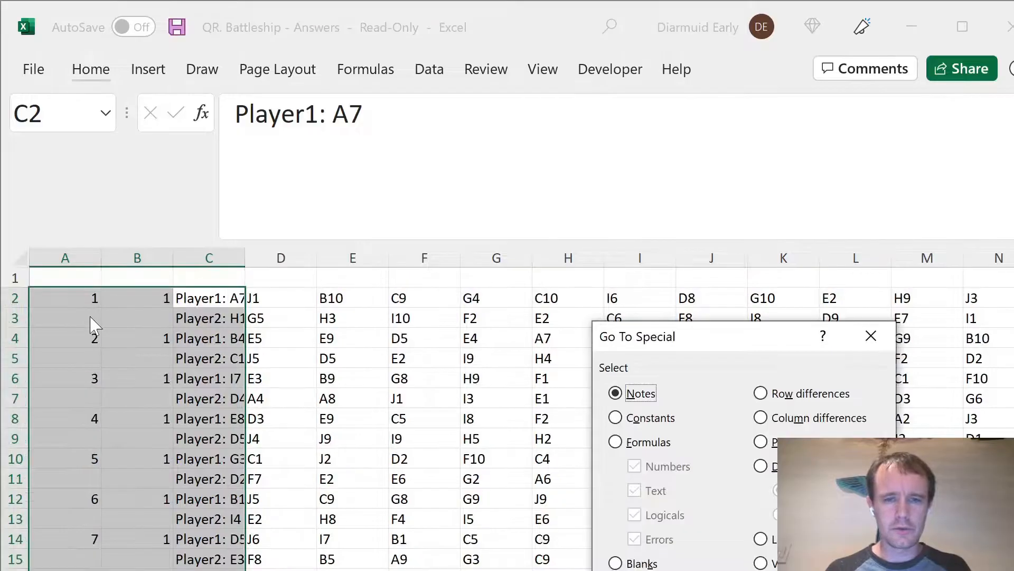
pyautogui.hotkey('alt', 'k')
pyautogui.press('Return')
pyautogui.write('=')
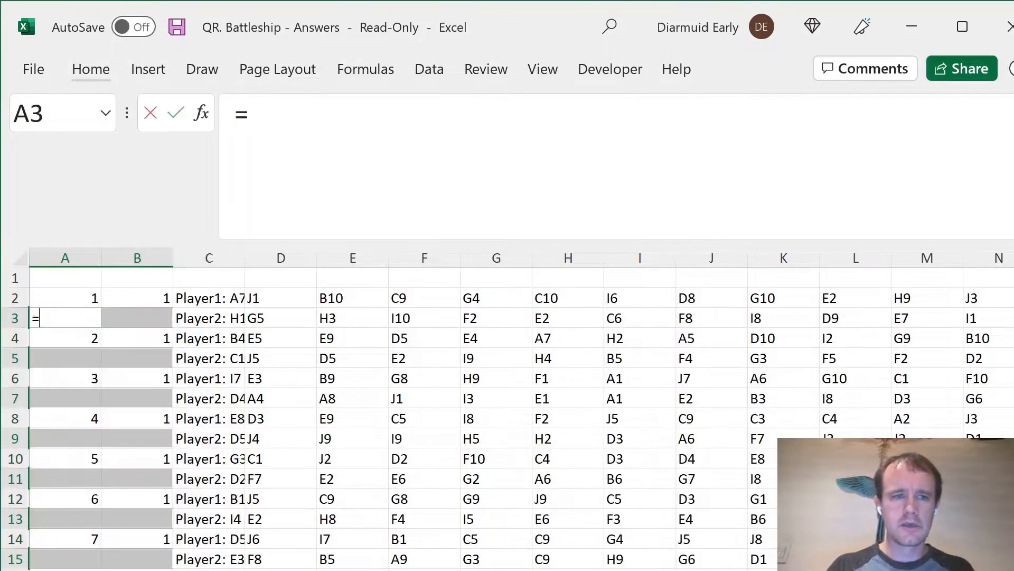
pyautogui.press('Up')
pyautogui.hotkey('ctrl', 'Return')
pyautogui.press('Up')
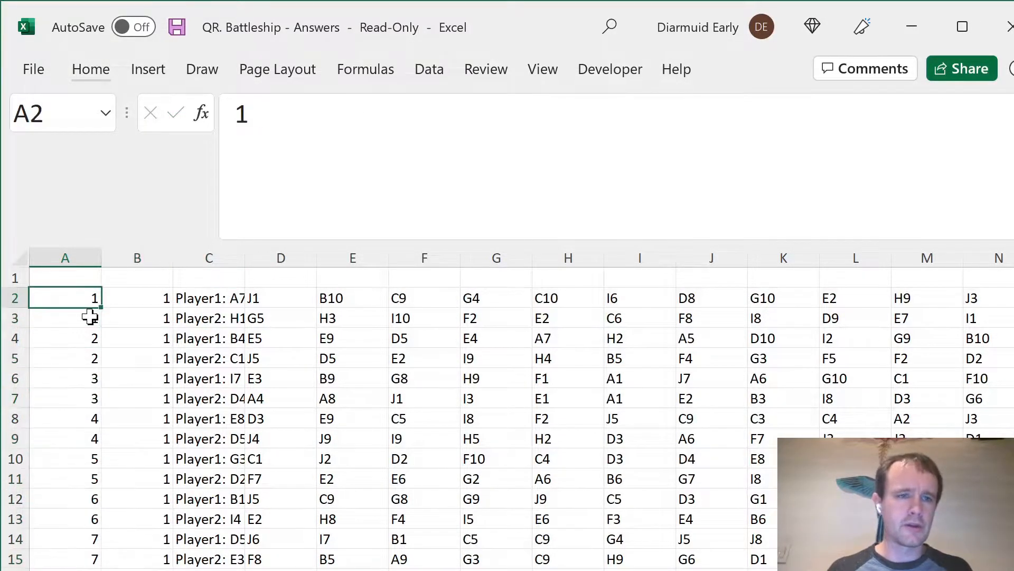
# Convert the game numbers and levels in A2:B201 to static values with Paste Special Values.
pyautogui.hotkey('ctrl', 'shift', 'Down')
pyautogui.hotkey('shift', 'Right')
pyautogui.hotkey('ctrl', 'c')
pyautogui.hotkey('alt', 'e')
pyautogui.press('s')
pyautogui.press('v')
pyautogui.press('Return')
pyautogui.press('Right')
pyautogui.press('Right')
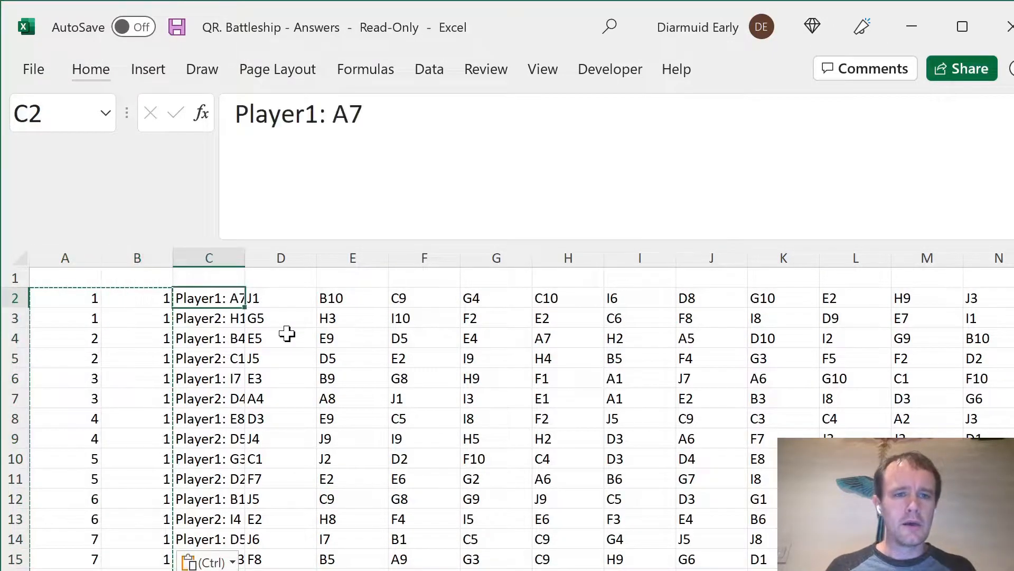
# Insert an empty column between the combined player and first-move column C and the remaining moves.
pyautogui.press('alt')
pyautogui.press('alt')
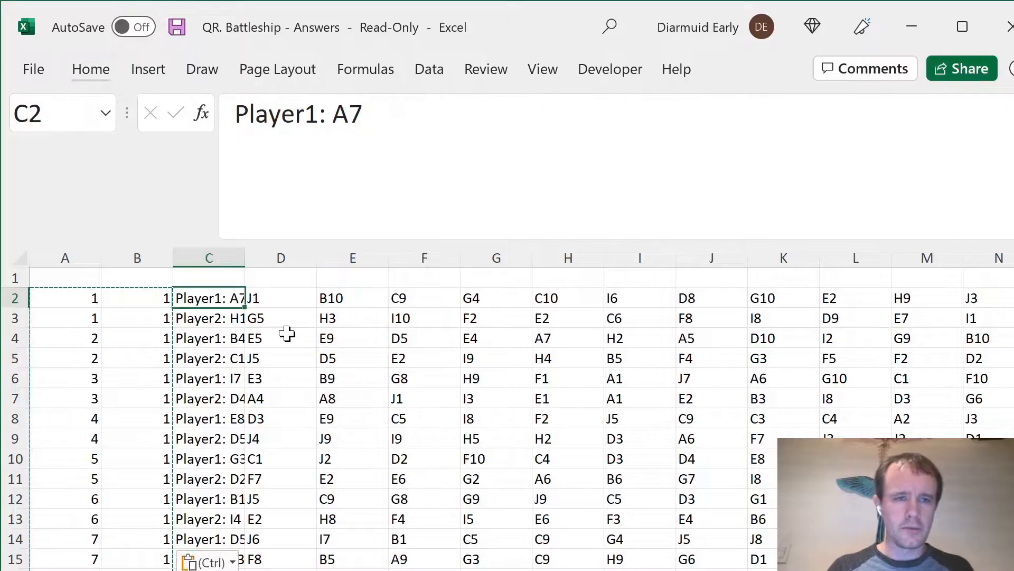
pyautogui.press('Right')
pyautogui.hotkey('alt', 'i')
pyautogui.press('c')
pyautogui.press('Left')
# Split column C into player and first move with Text to Columns, adding space and colon delimiters and treating consecutive delimiters as one.
pyautogui.hotkey('ctrl', 'shift', 'Down')
pyautogui.press('alt')
pyautogui.press('a')
pyautogui.press('e')
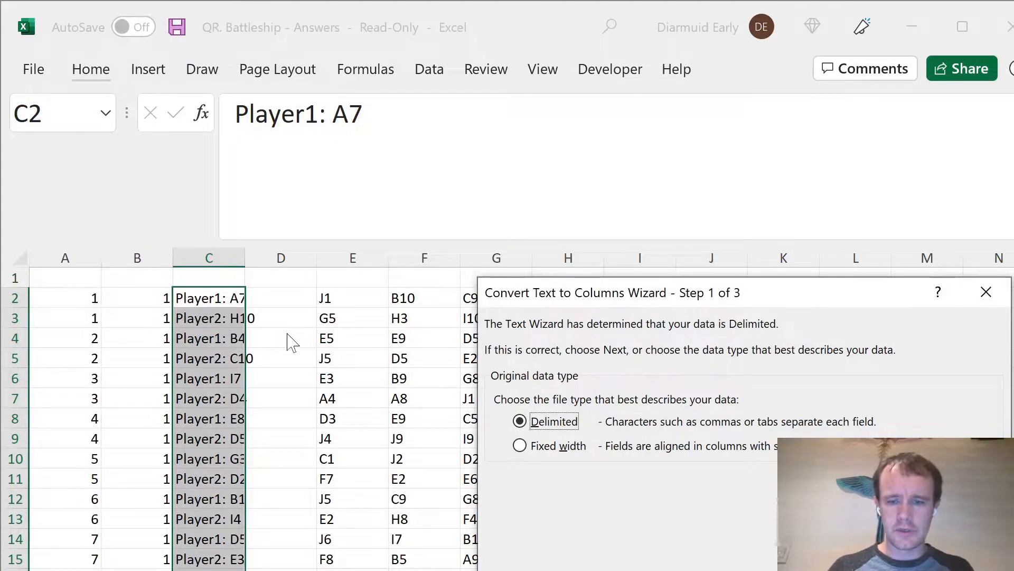
pyautogui.press('Return')
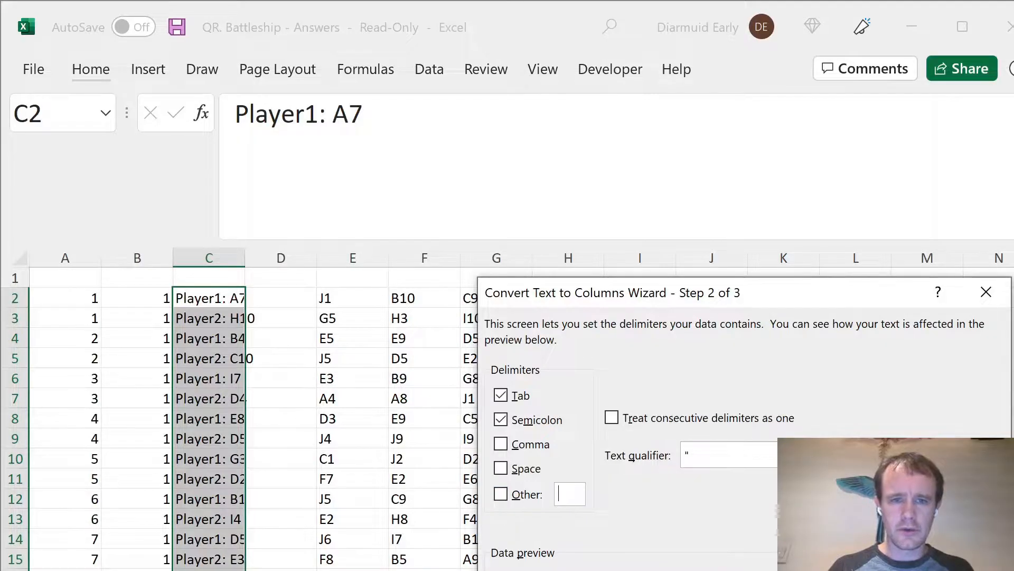
pyautogui.click(501, 468)
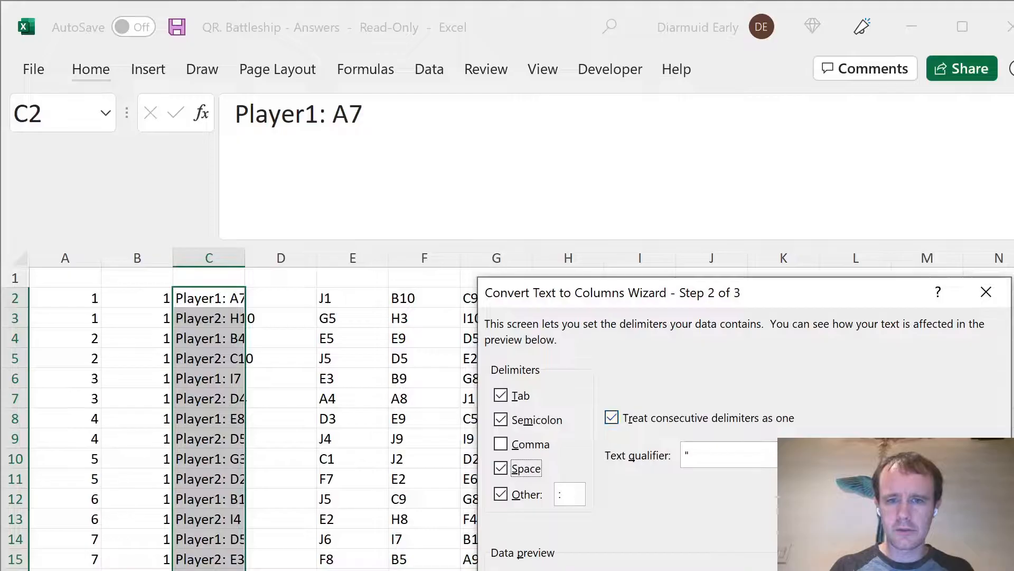
pyautogui.hotkey('alt', 'f')
# Review the game, level, player and move columns along row 2 of the split table.
pyautogui.click(256, 304)
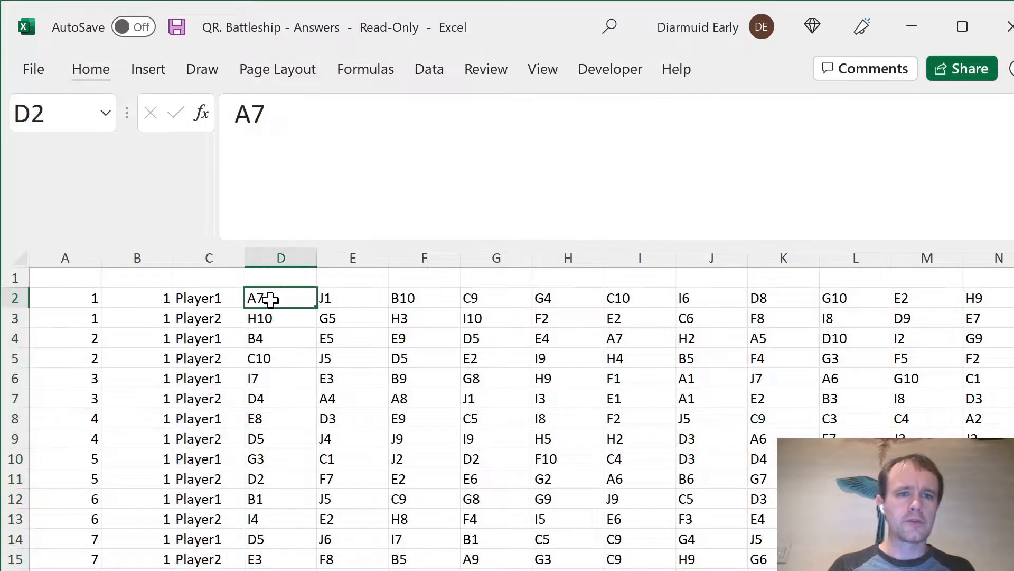
pyautogui.press('Left')
pyautogui.press('Left')
pyautogui.press('Left')
pyautogui.press('Right')
pyautogui.click(271, 300)
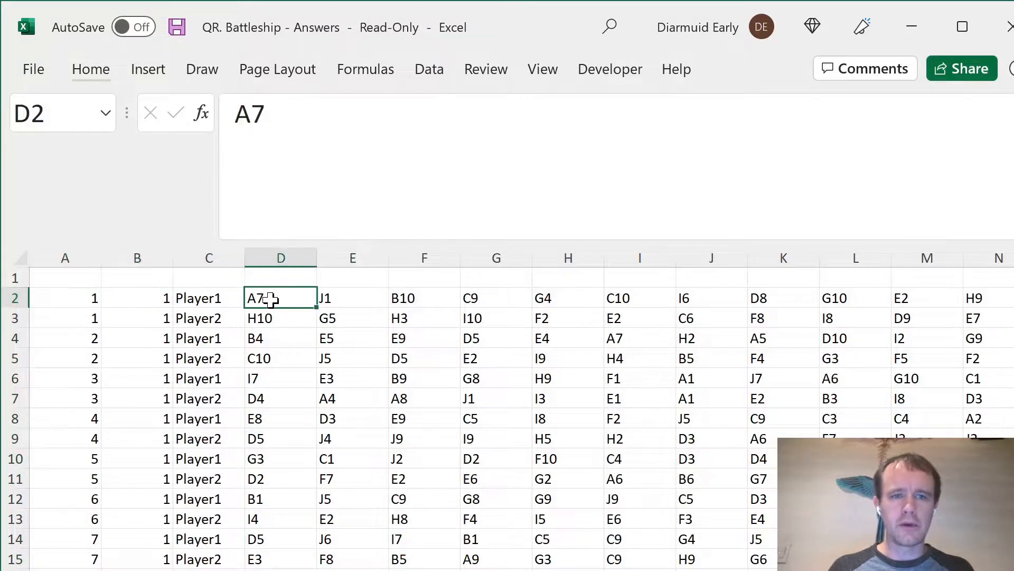
pyautogui.hotkey('ctrl', 'shift', 'Right')
pyautogui.hotkey('ctrl', 'Left')
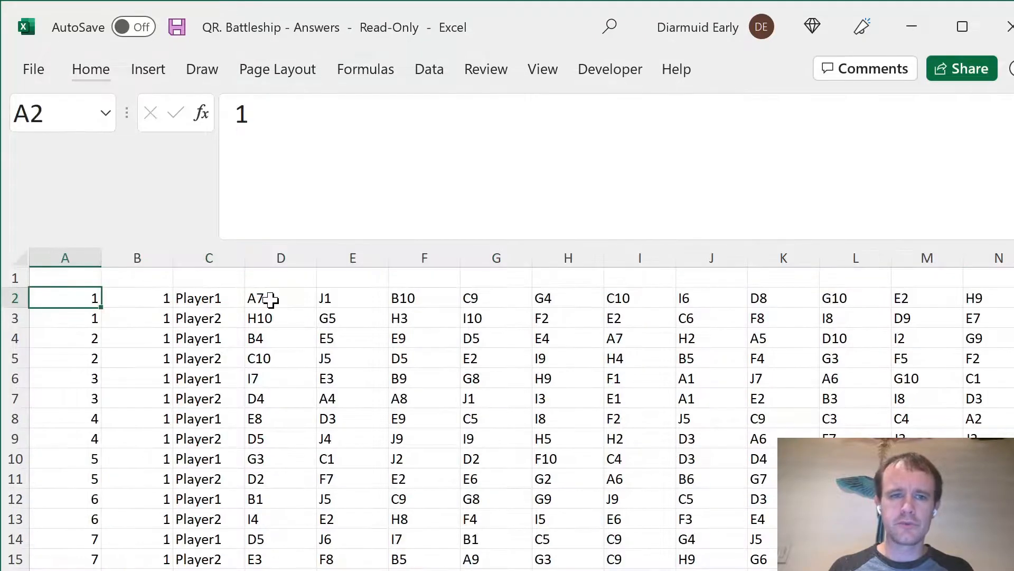
# Examine the end of the move table and the Level 1 ship positions in both players' grids on the case sheet.
pyautogui.press('Right')
pyautogui.click(271, 299)
pyautogui.hotkey('ctrl', 'Right')
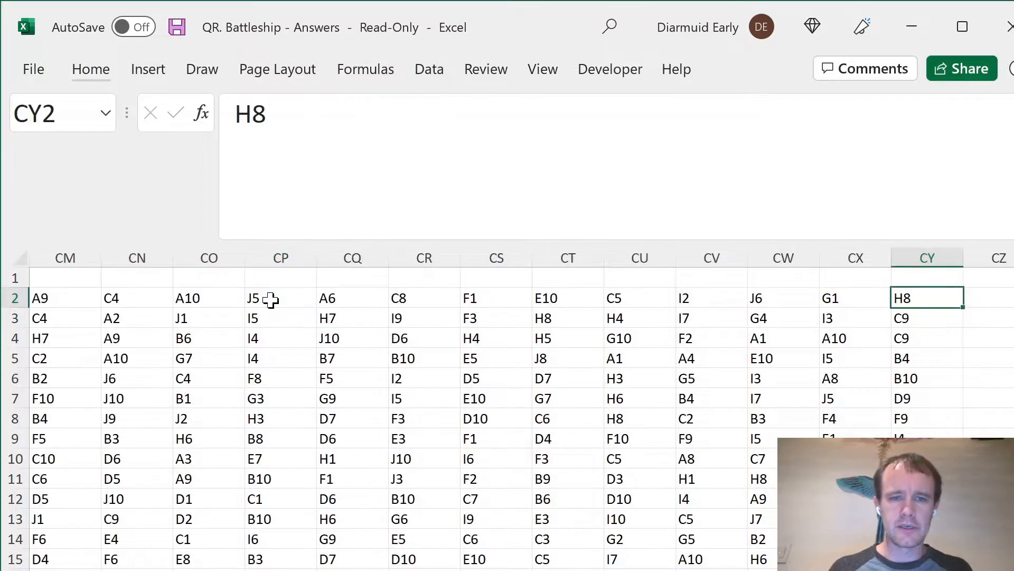
pyautogui.press('Right')
pyautogui.press('Right')
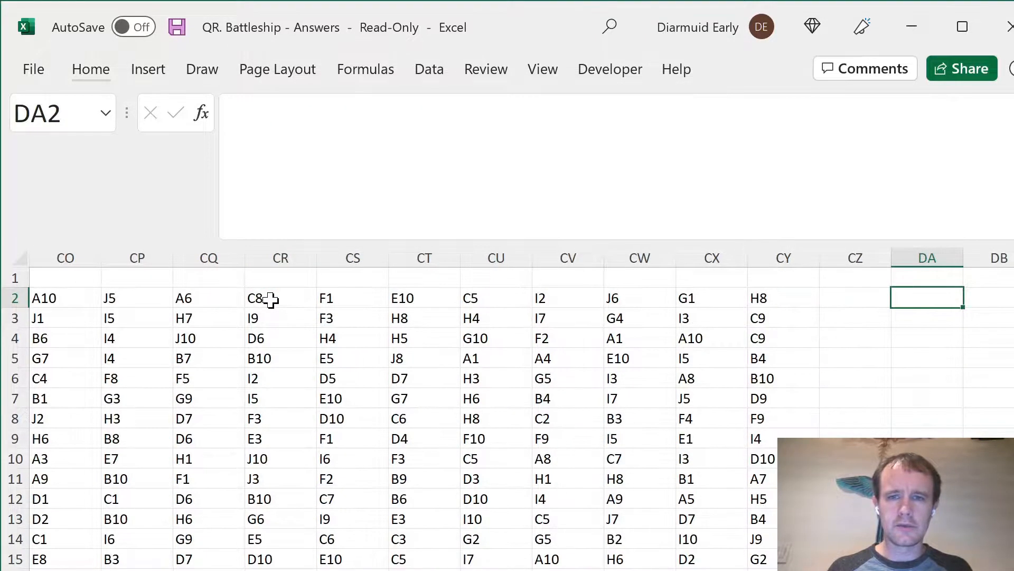
pyautogui.press('Left')
pyautogui.hotkey('alt', 'pagedown')
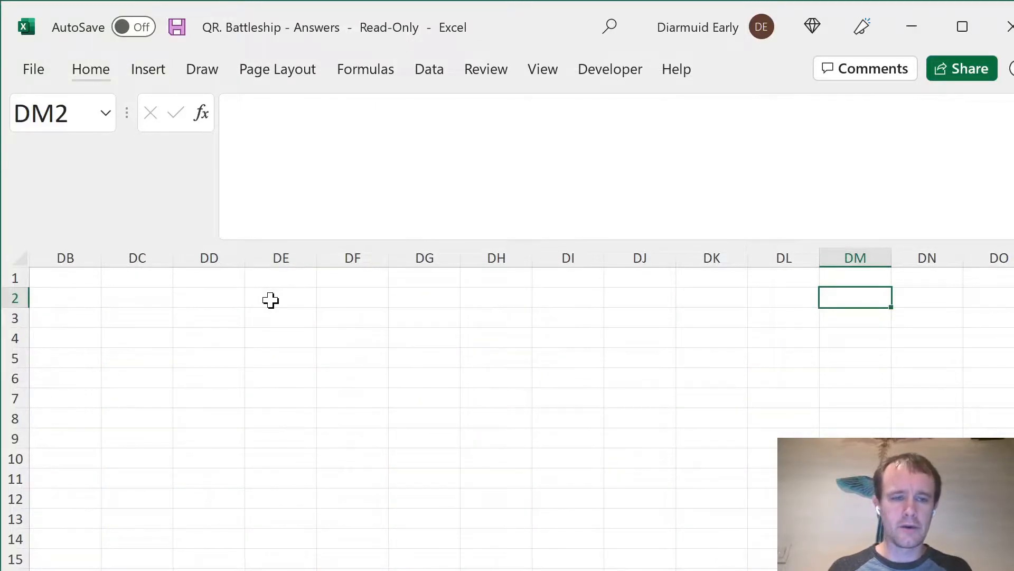
pyautogui.hotkey('alt', 'pageup')
pyautogui.press('F5')
pyautogui.press('Return')
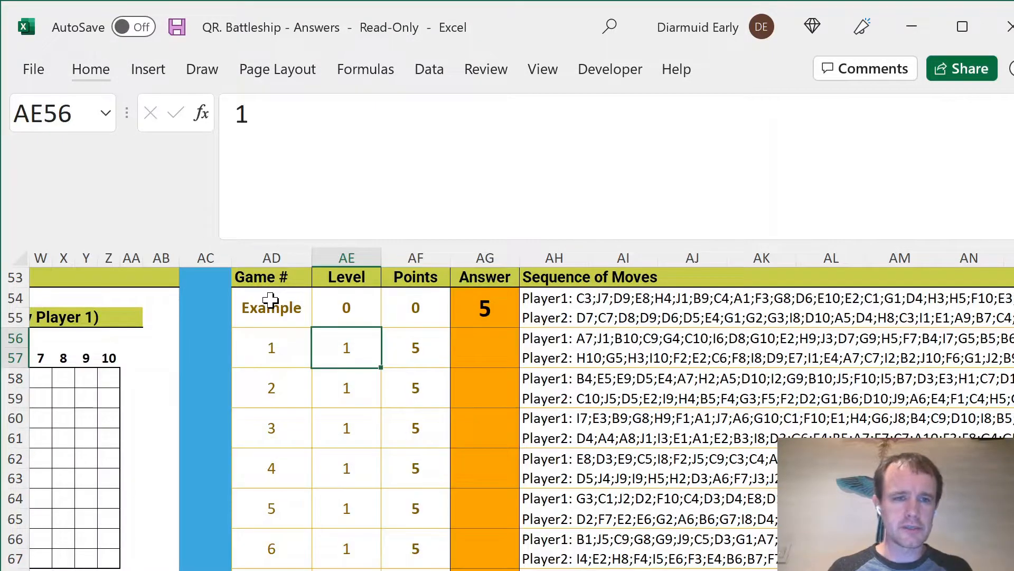
pyautogui.press('Home')
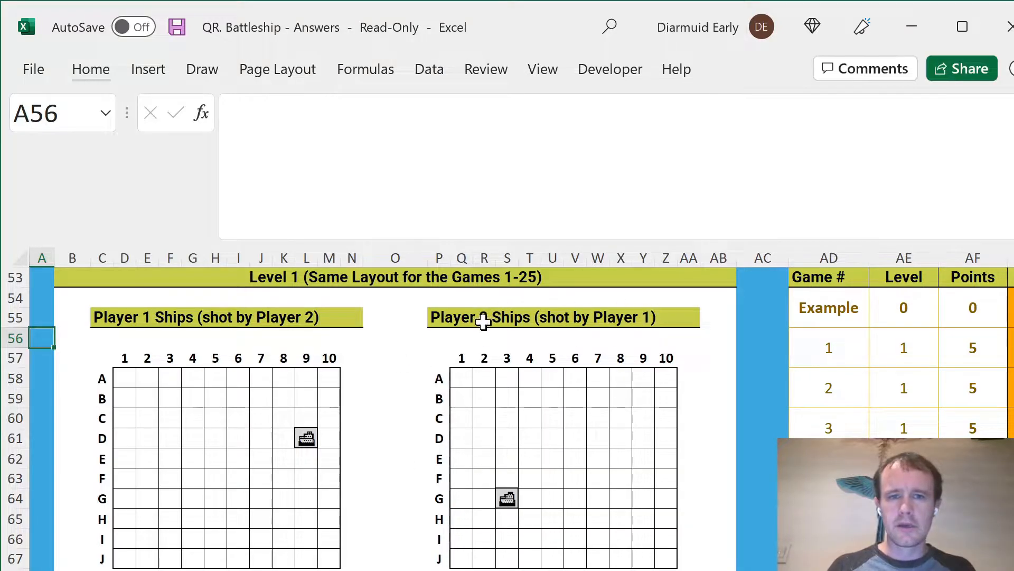
pyautogui.click(507, 496)
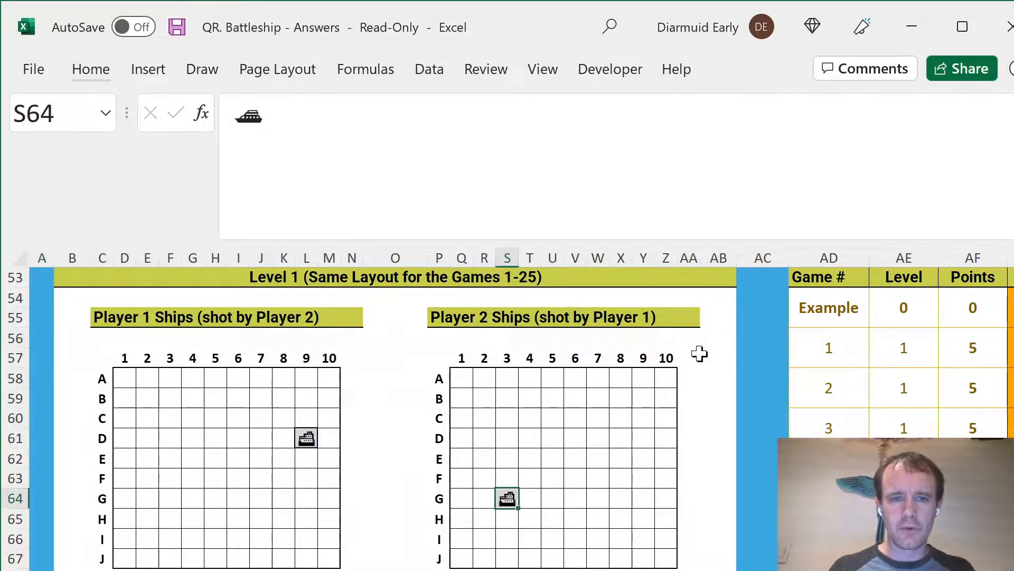
# Apply the orange input cell style to CZ2 beside the move table and enter the Player 2 ship position G3.
pyautogui.hotkey('ctrl', '[')
pyautogui.write('=')
pyautogui.press('Escape')
pyautogui.hotkey('alt', 'h')
pyautogui.press('j')
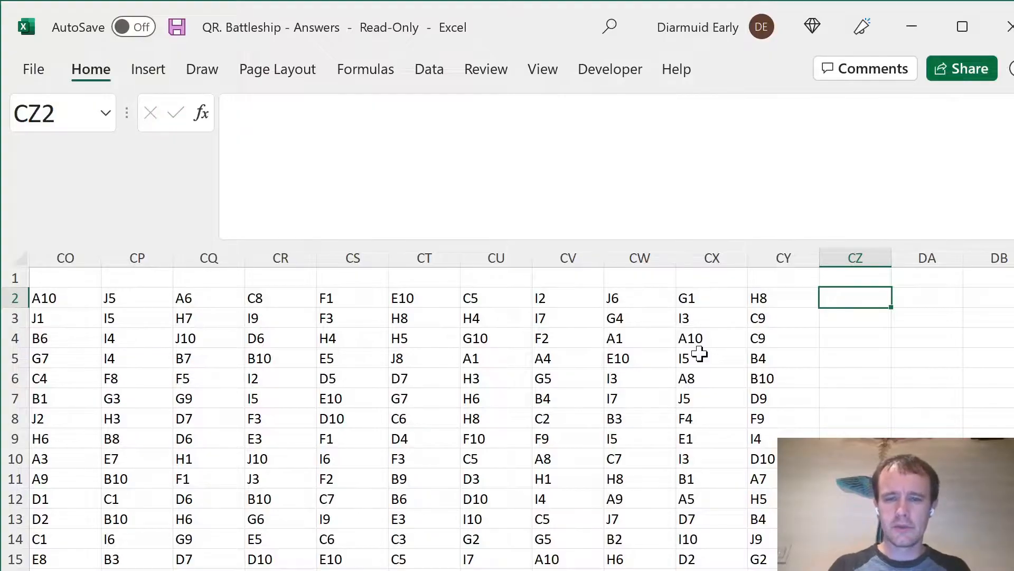
pyautogui.click(750, 489)
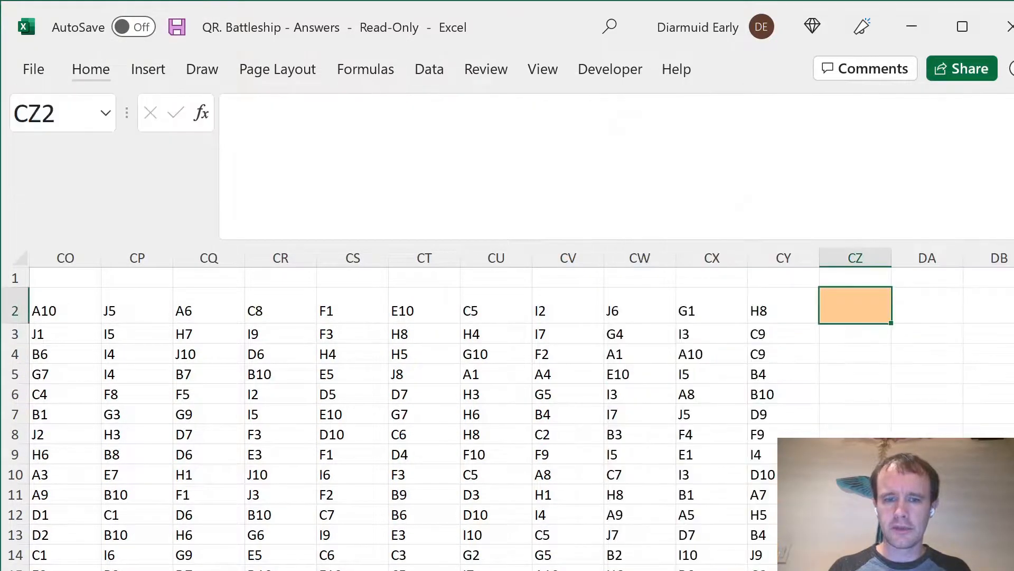
pyautogui.write('G3')
pyautogui.press('Return')
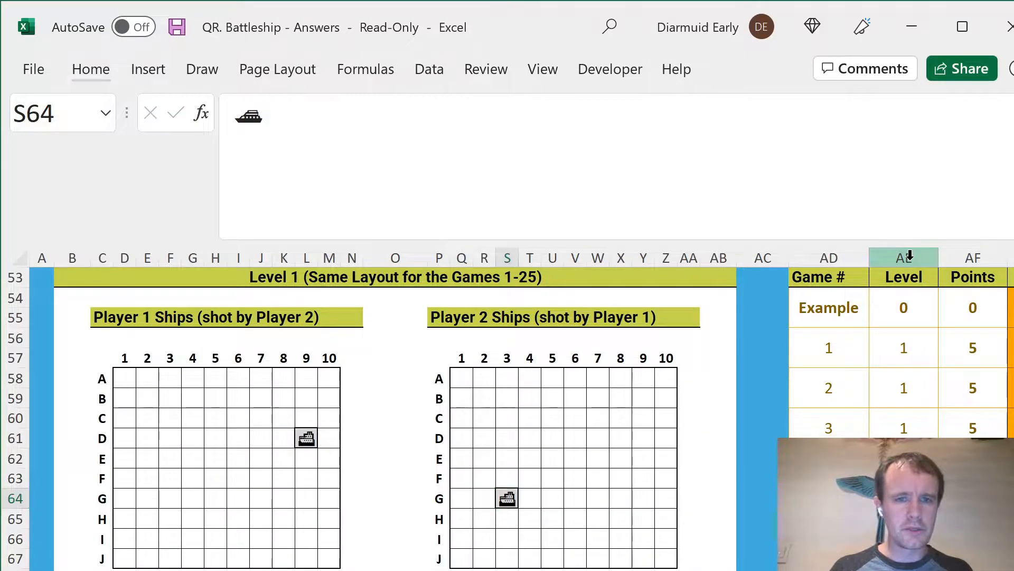
# Enter =MATCH(CZ2,$D2:$CY2,0) in DA2 to find the turn on which Player 1 hits the ship.
pyautogui.press('F5')
pyautogui.press('Return')
pyautogui.press('Right')
pyautogui.write('=mat')
pyautogui.press('Tab')
pyautogui.press('Left')
pyautogui.write(',')
pyautogui.press('Left')
pyautogui.press('Left')
pyautogui.hotkey('ctrl', 'shift', 'Left')
pyautogui.hotkey('shift', 'Right')
pyautogui.hotkey('shift', 'Right')
pyautogui.hotkey('shift', 'Right')
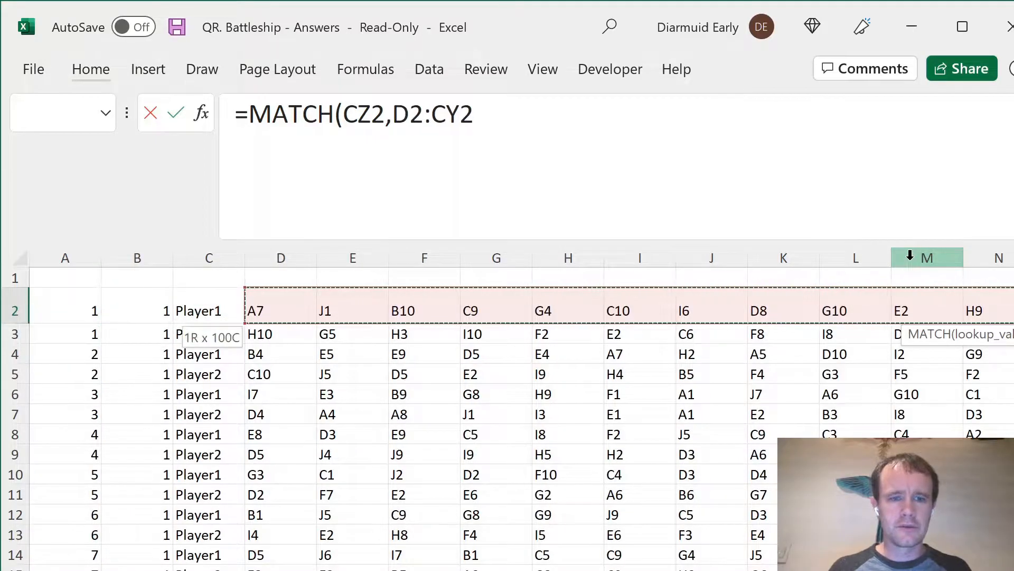
pyautogui.press('F4')
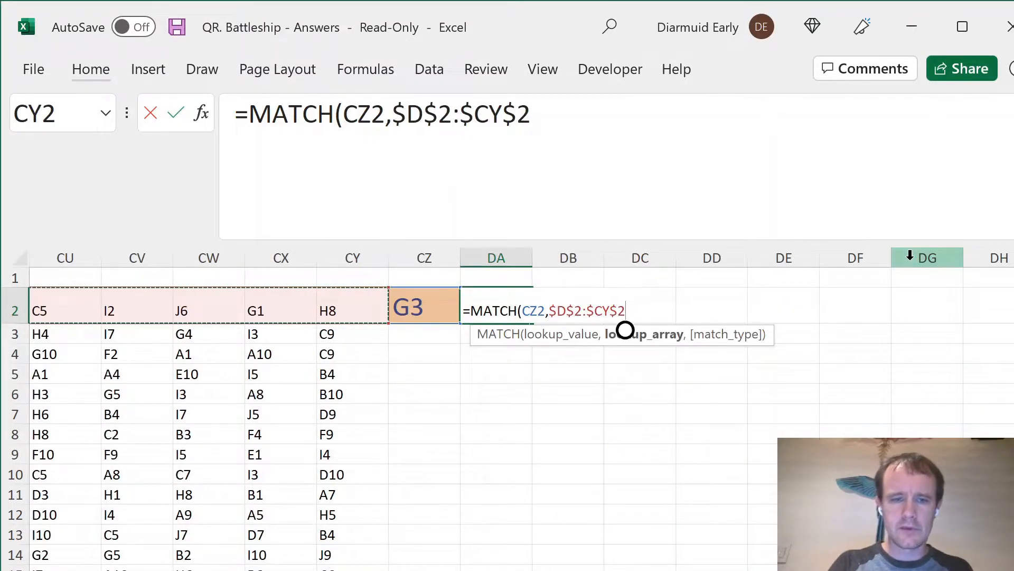
pyautogui.press('F4')
pyautogui.press('F4')
pyautogui.write(',0)')
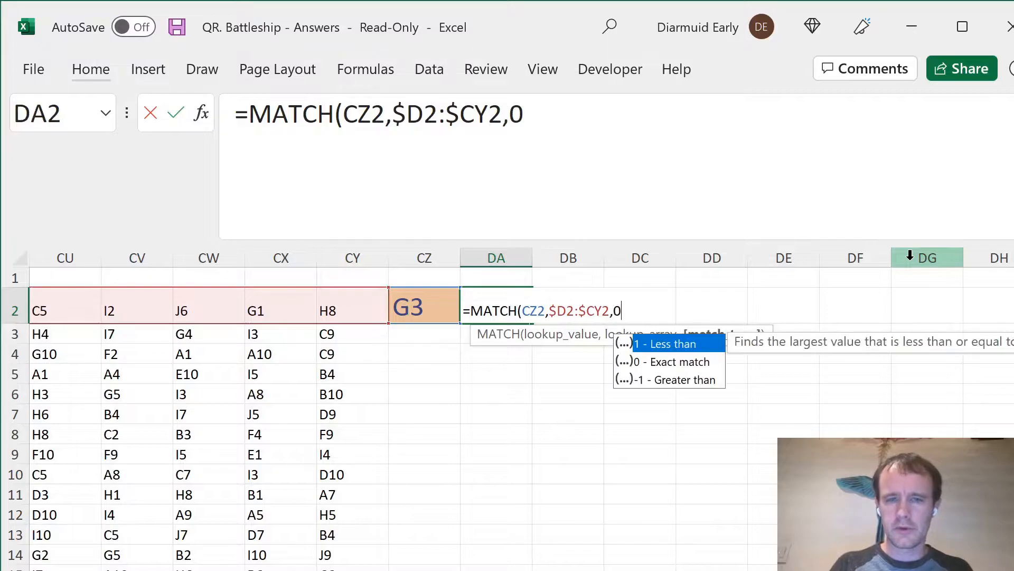
pyautogui.press('Return')
pyautogui.press('Up')
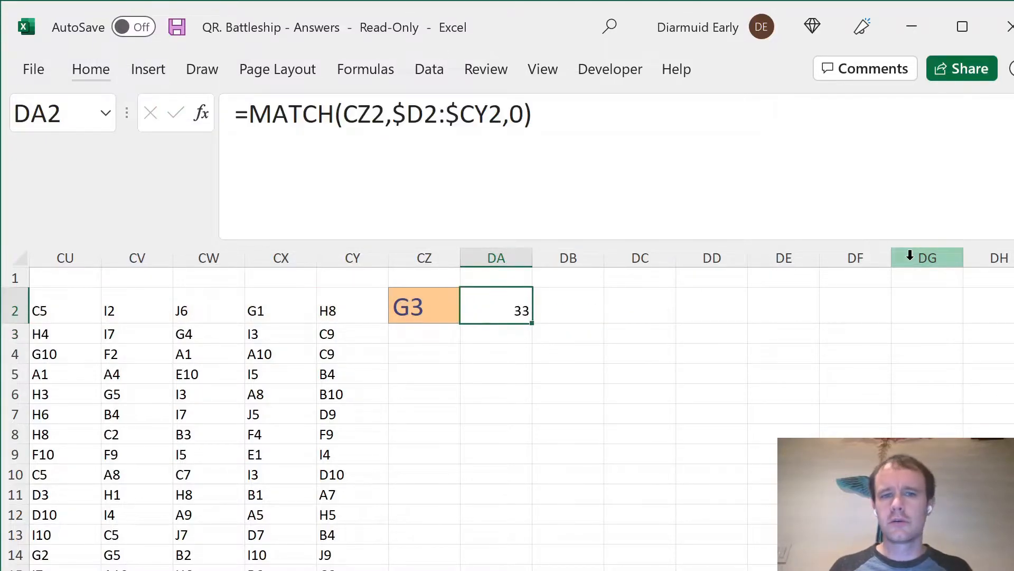
# Enter the Player 1 ship position D9 in CZ3 and fill the MATCH formula down to DA3.
pyautogui.press('Down')
pyautogui.press('Left')
pyautogui.write('G3')
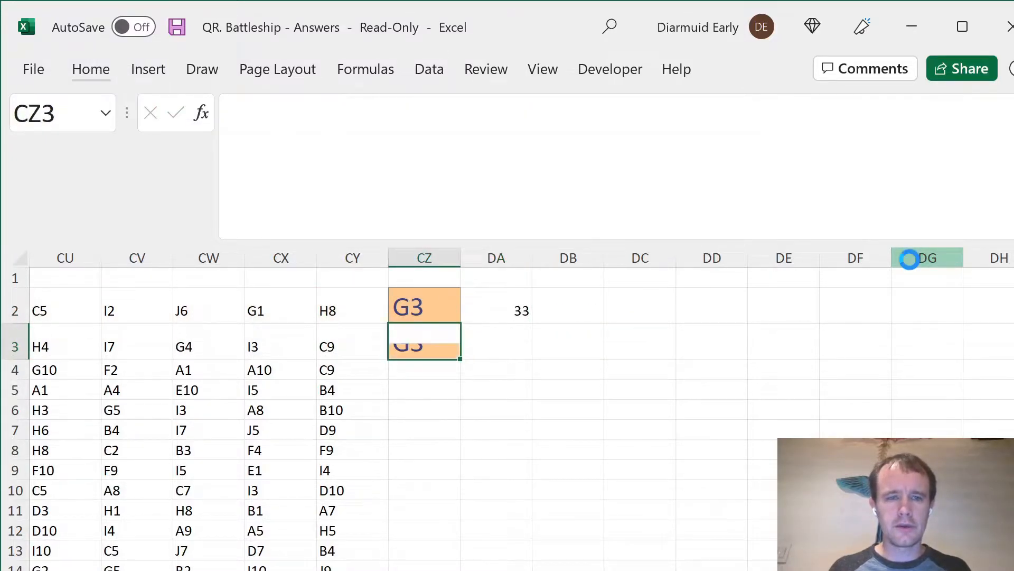
pyautogui.press('Return')
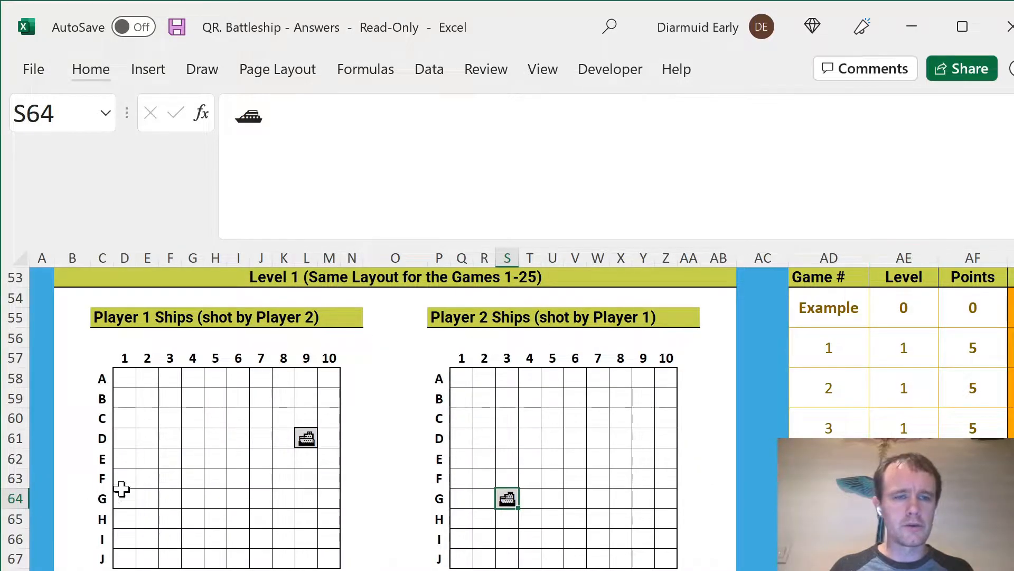
pyautogui.click(305, 437)
pyautogui.write('D9')
pyautogui.press('Return')
pyautogui.hotkey('ctrl', 'd')
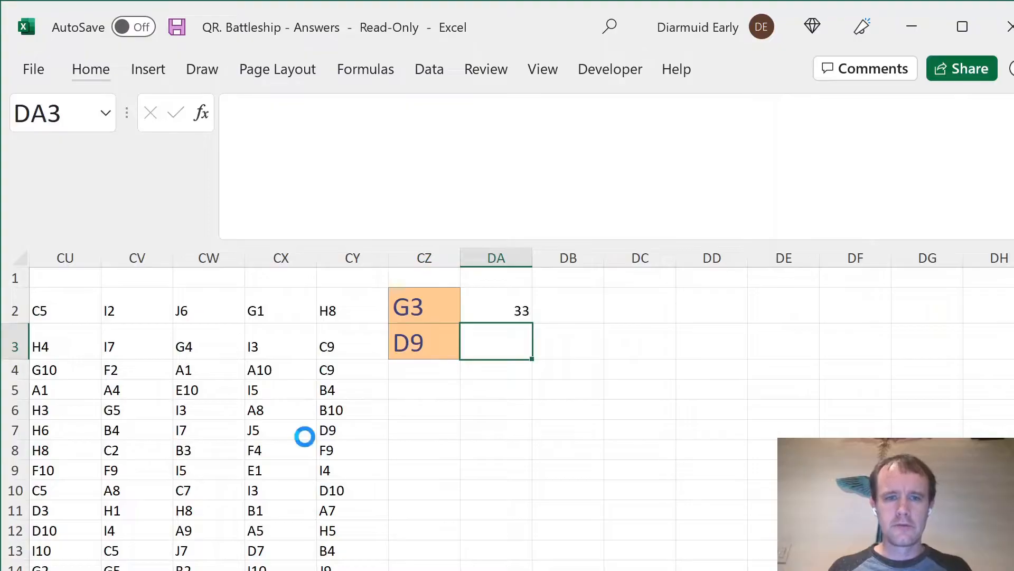
pyautogui.press('Up')
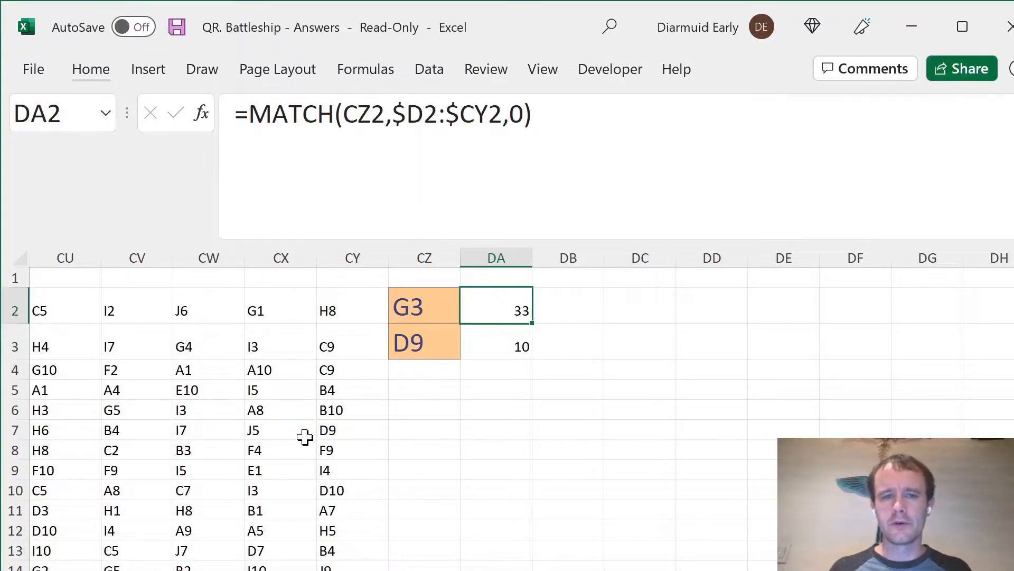
pyautogui.hotkey('shift', 'Down')
pyautogui.hotkey('shift', 'Up')
pyautogui.hotkey('ctrl', 'shift', 'Left')
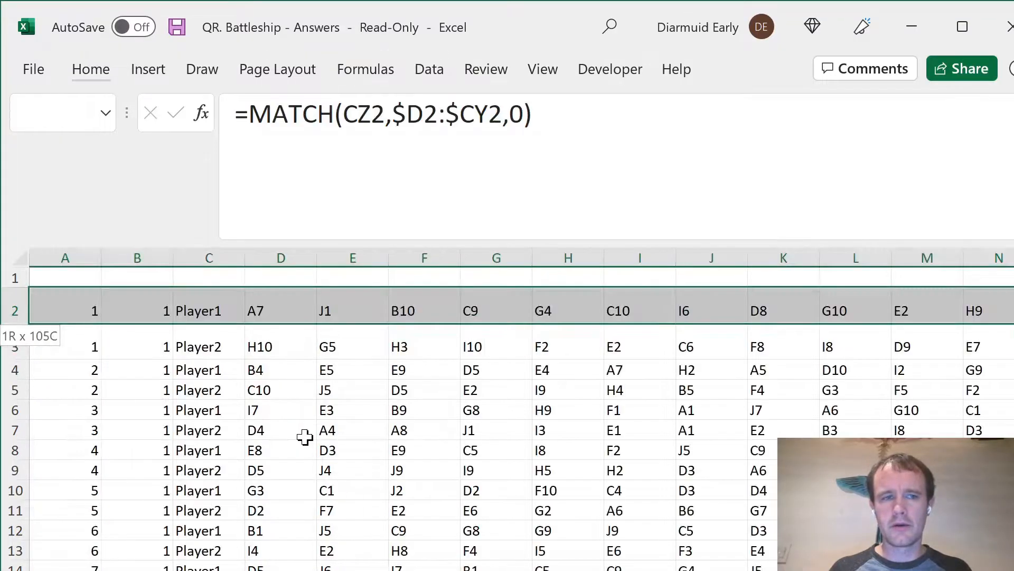
pyautogui.press('Right')
pyautogui.press('Left')
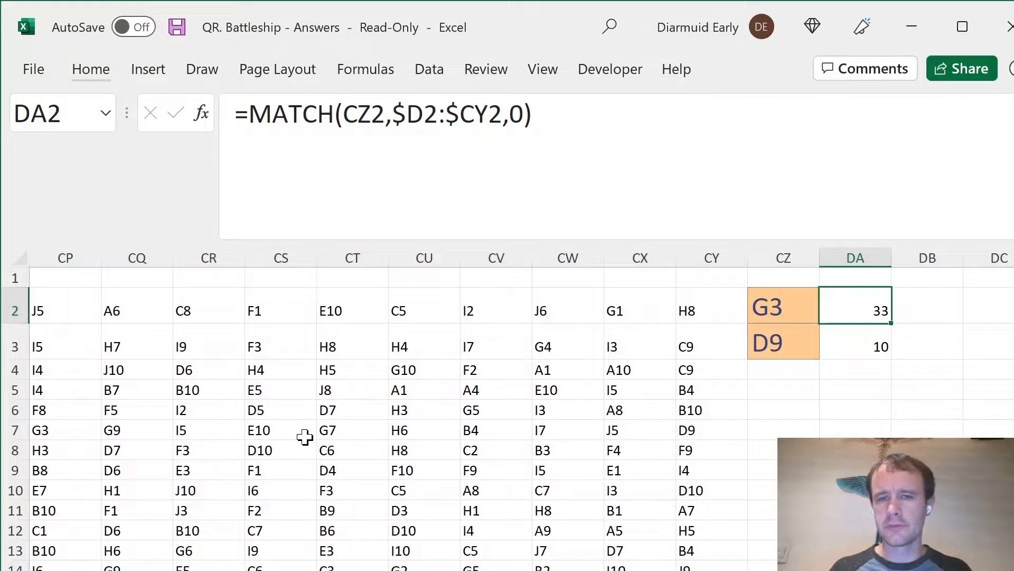
pyautogui.press('Down')
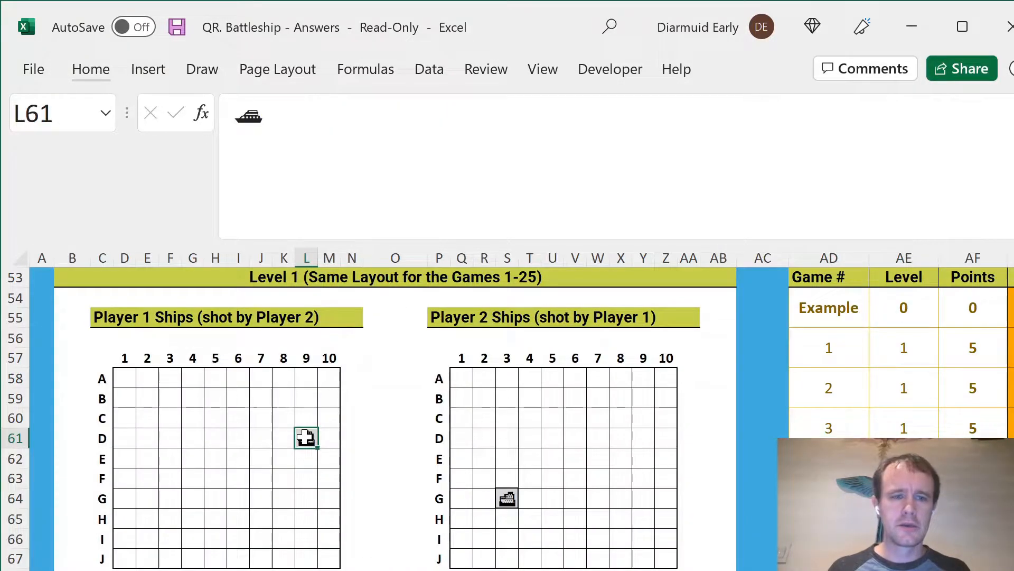
# Enter =MIN(Sheet1!DA2:DA3) in game 1's answer cell AG56 on the case sheet.
pyautogui.press('Right')
pyautogui.press('Right')
pyautogui.press('Right')
pyautogui.press('Right')
pyautogui.press('Right')
pyautogui.press('Right')
pyautogui.press('Right')
pyautogui.press('Right')
pyautogui.press('Right')
pyautogui.press('Right')
pyautogui.press('Right')
pyautogui.press('Right')
pyautogui.press('Right')
pyautogui.press('Right')
pyautogui.press('Right')
pyautogui.press('Right')
pyautogui.press('Right')
pyautogui.press('Right')
pyautogui.press('Right')
pyautogui.press('Right')
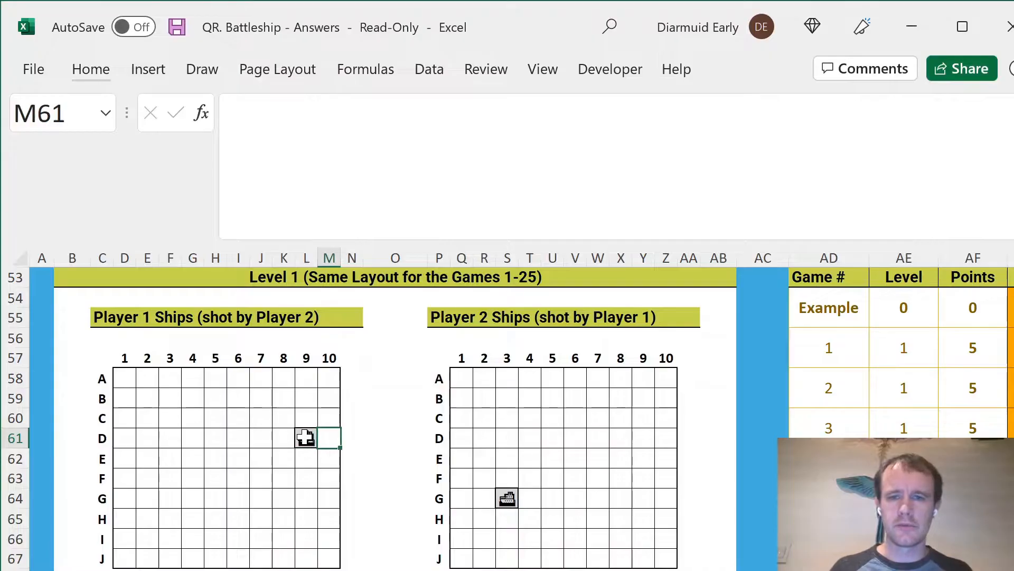
pyautogui.press('Right')
pyautogui.press('Right')
pyautogui.press('Right')
pyautogui.press('Right')
pyautogui.press('Right')
pyautogui.press('Right')
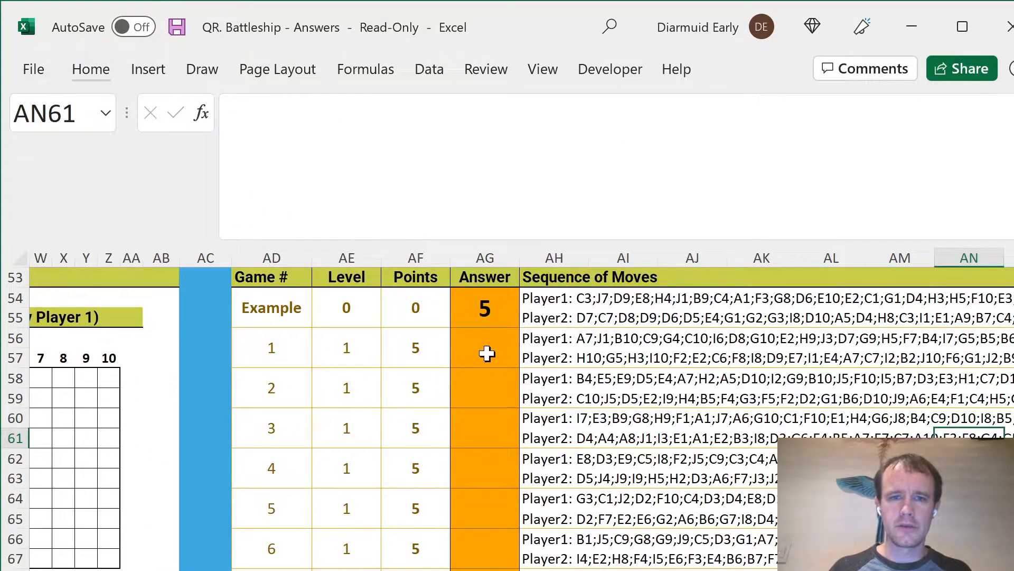
pyautogui.click(485, 350)
pyautogui.write('=,')
pyautogui.press('BackSpace')
pyautogui.write('min')
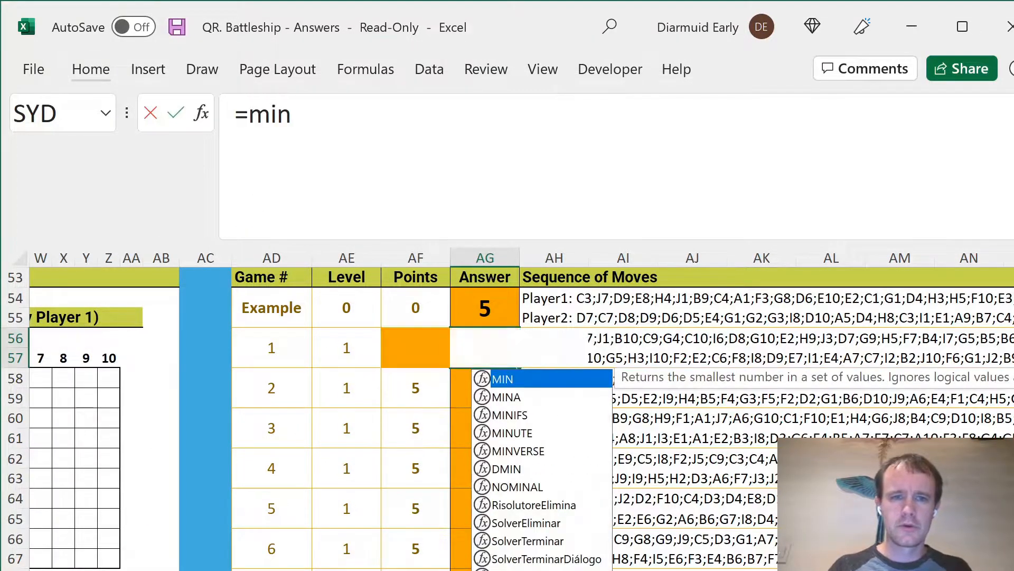
pyautogui.press('Tab')
pyautogui.hotkey('ctrl', 'pageup')
pyautogui.moveTo(856, 297); pyautogui.dragTo(857, 344)
pyautogui.write(')')
pyautogui.hotkey('ctrl', 'Return')
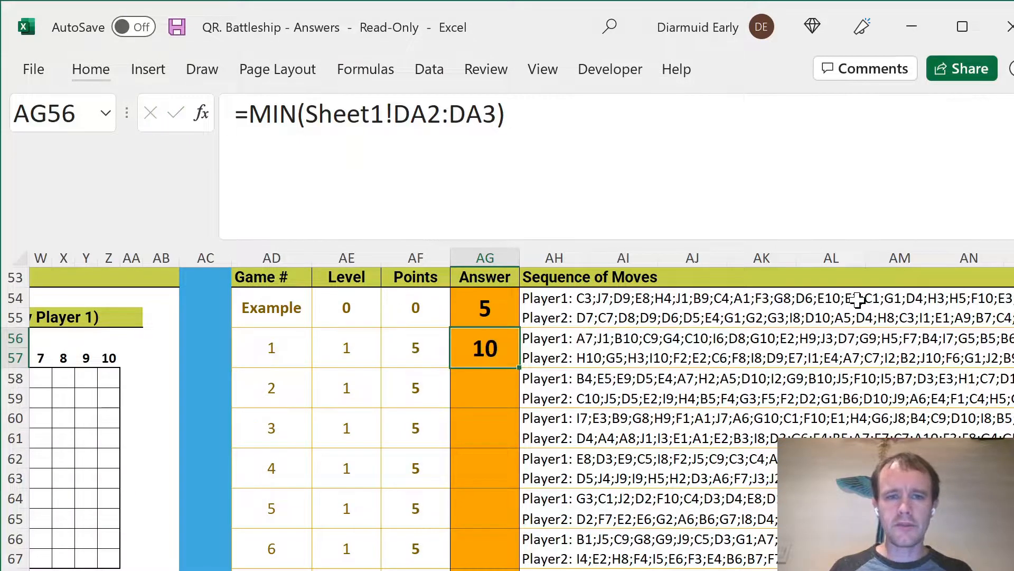
# Copy the ship positions and MATCH formulas in CZ2:DA3 and paste them down to row 51 for all Level 1 games.
pyautogui.hotkey('ctrl', 'pageup')
pyautogui.press('Up')
pyautogui.hotkey('shift', 'Right')
pyautogui.hotkey('ctrl', 'c')
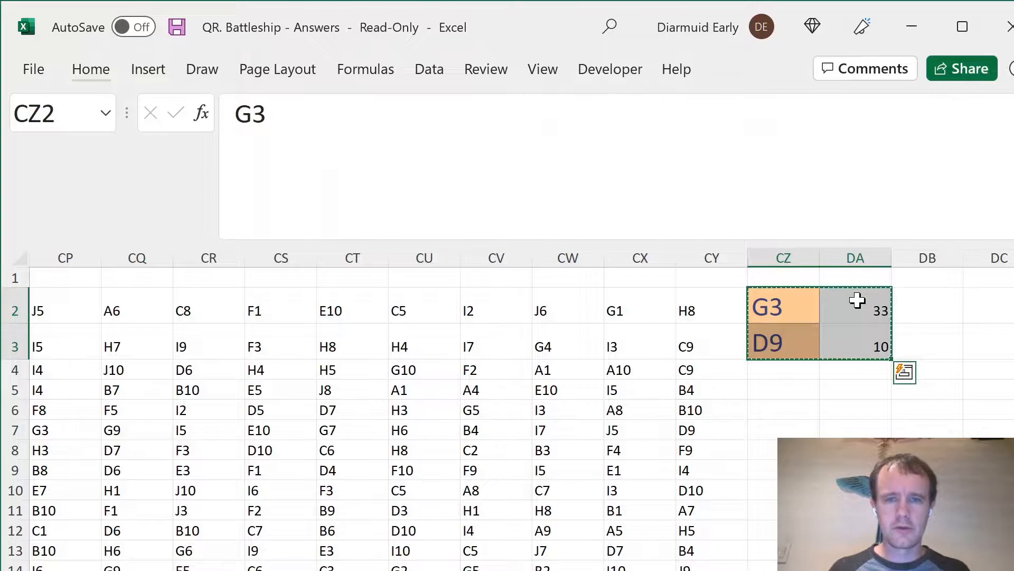
pyautogui.hotkey('ctrl', 'pagedown')
pyautogui.hotkey('ctrl', 'pagedown')
pyautogui.hotkey('ctrl', 'pageup')
pyautogui.hotkey('ctrl', 'pageup')
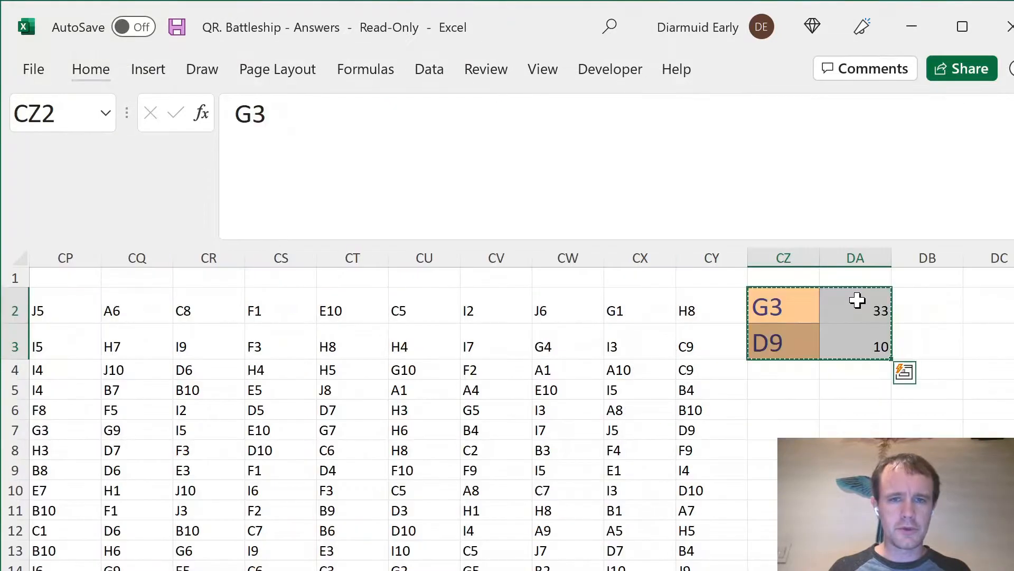
pyautogui.scroll(-14, 857, 298)
pyautogui.moveTo(857, 300); pyautogui.dragTo(857, 300)
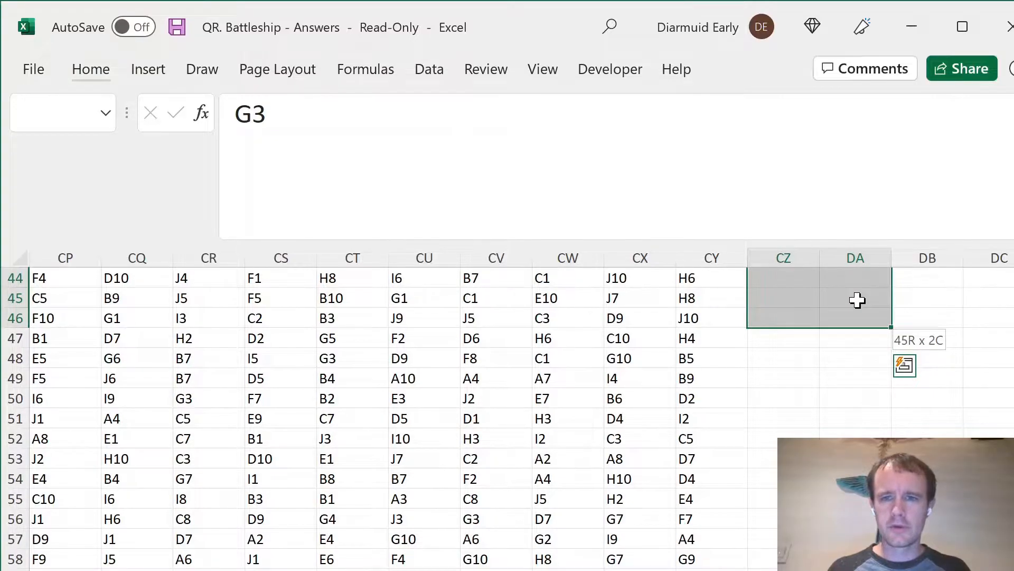
pyautogui.hotkey('shift', 'Down')
pyautogui.hotkey('shift', 'Down')
pyautogui.hotkey('shift', 'Down')
pyautogui.hotkey('shift', 'Down')
pyautogui.hotkey('shift', 'Down')
pyautogui.hotkey('shift', 'Down')
pyautogui.hotkey('shift', 'Up')
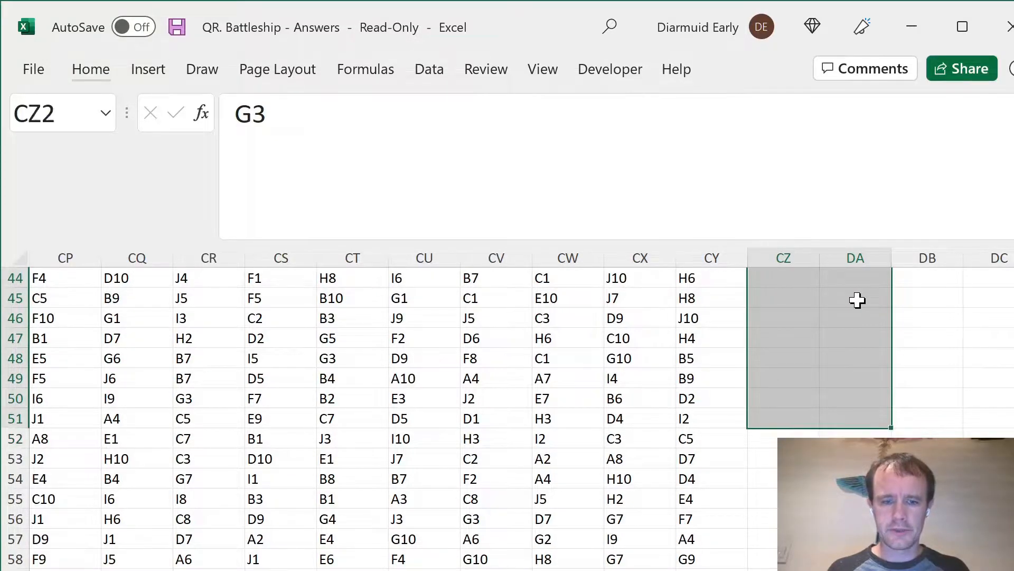
pyautogui.hotkey('ctrl', 'v')
pyautogui.hotkey('shift', 'Return')
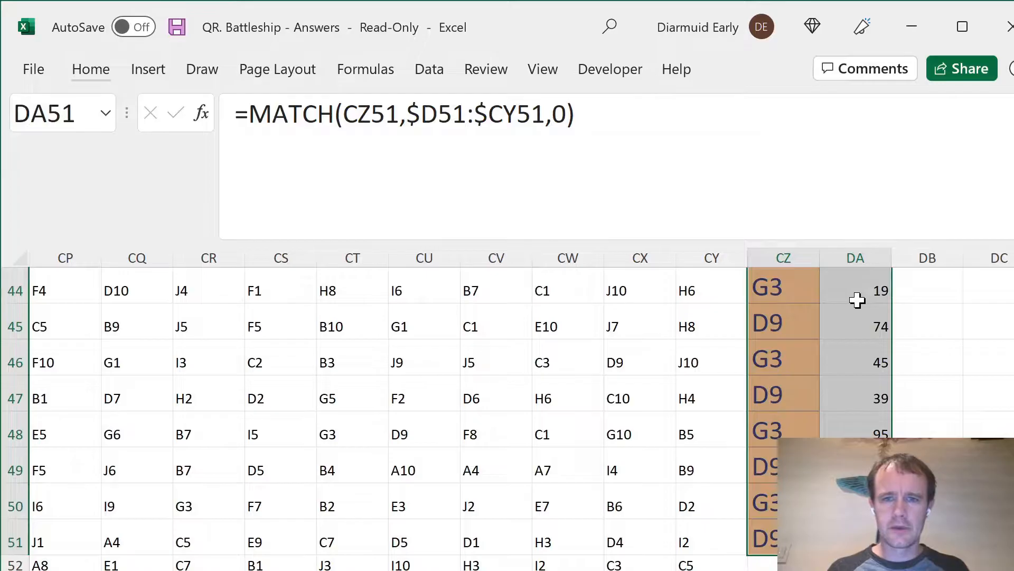
pyautogui.press('Down')
pyautogui.press('Up')
# Fill the MIN formula from AG56 into the answer cells through game 25 on the case sheet.
pyautogui.hotkey('ctrl', 'pageup')
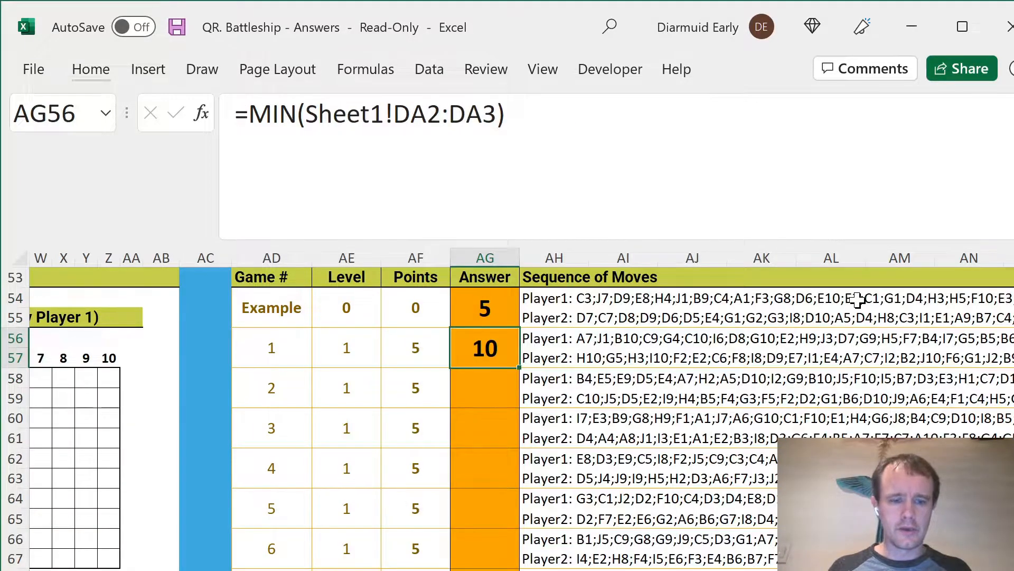
pyautogui.hotkey('shift', 'Down')
pyautogui.hotkey('shift', 'Down')
pyautogui.hotkey('shift', 'Down')
pyautogui.hotkey('shift', 'Down')
pyautogui.hotkey('shift', 'Down')
pyautogui.hotkey('shift', 'Down')
pyautogui.hotkey('shift', 'Down')
pyautogui.hotkey('shift', 'Down')
pyautogui.hotkey('shift', 'Down')
pyautogui.hotkey('shift', 'Down')
pyautogui.hotkey('shift', 'Down')
pyautogui.hotkey('shift', 'Down')
pyautogui.hotkey('shift', 'Down')
pyautogui.hotkey('shift', 'Down')
pyautogui.hotkey('shift', 'Down')
pyautogui.hotkey('shift', 'Down')
pyautogui.hotkey('shift', 'Down')
pyautogui.hotkey('shift', 'Down')
pyautogui.hotkey('shift', 'Down')
pyautogui.hotkey('shift', 'Down')
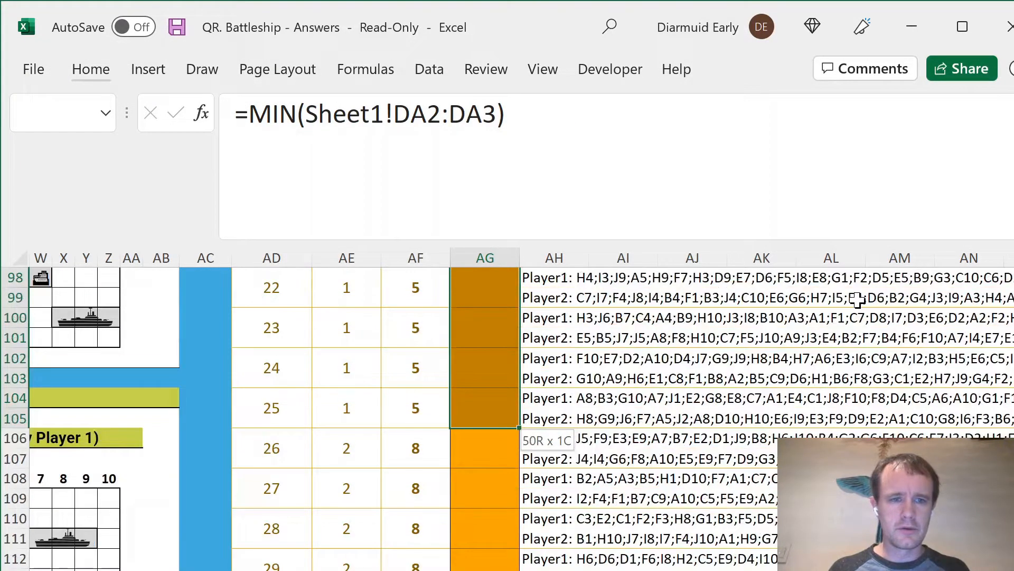
pyautogui.press('F2')
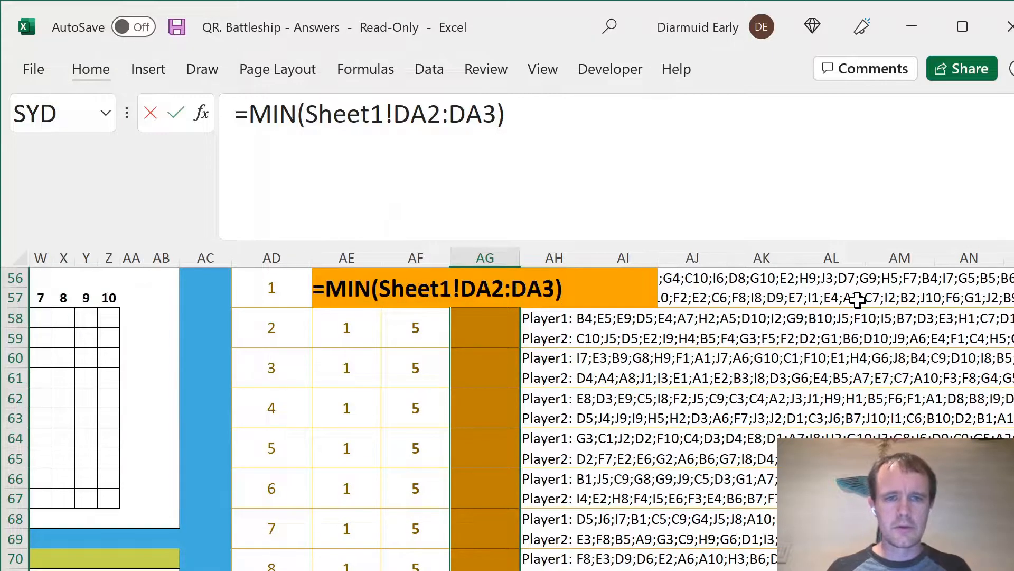
pyautogui.hotkey('ctrl', 'Return')
# Examine the game, level and player columns of the split move table and its first ship position cell in CZ2 on Sheet1.
pyautogui.hotkey('ctrl', '[')
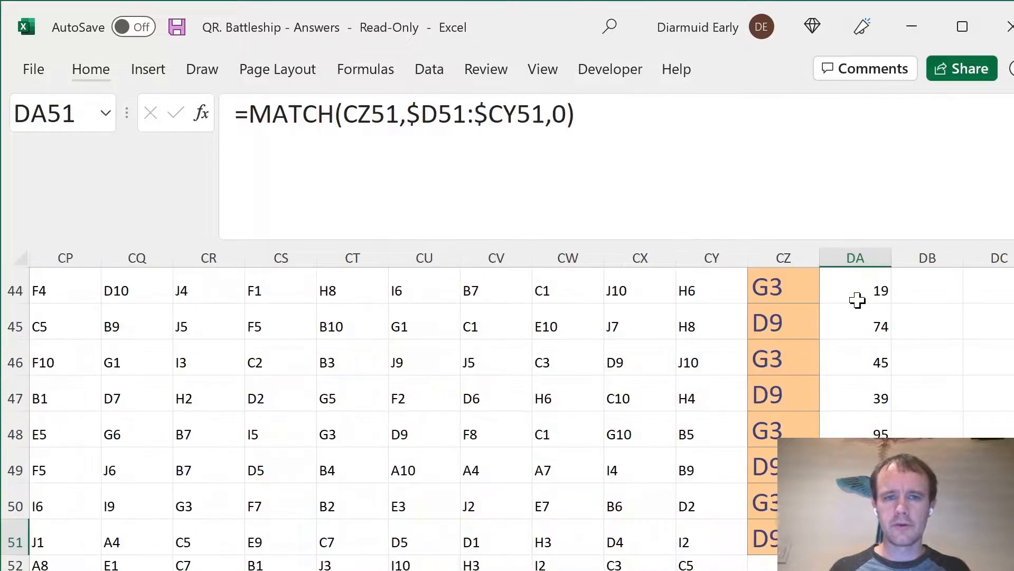
pyautogui.hotkey('ctrl', 'Up')
pyautogui.click(856, 299)
pyautogui.hotkey('ctrl', 'Left')
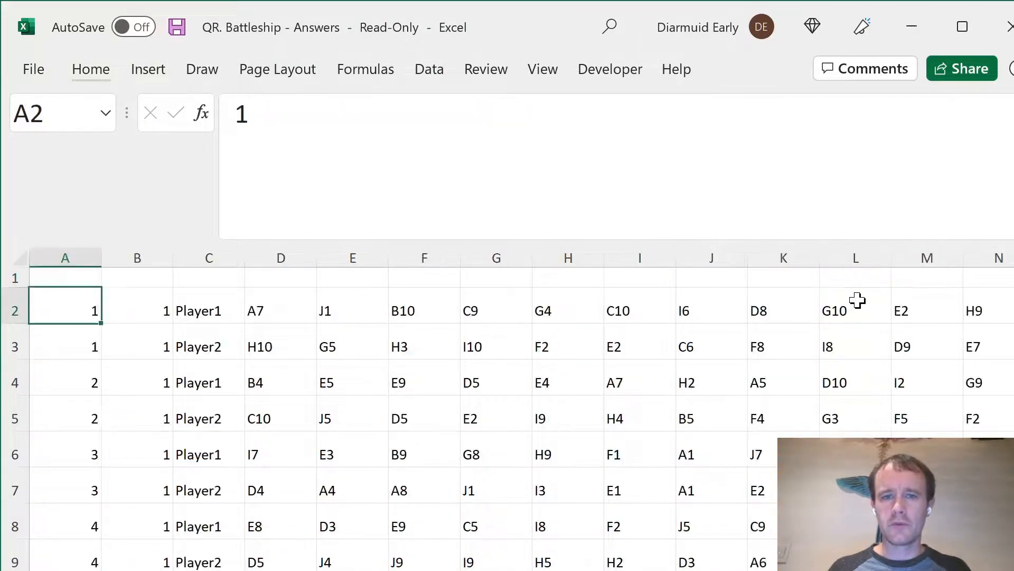
pyautogui.hotkey('ctrl', 'Right')
pyautogui.hotkey('ctrl', 'Left')
pyautogui.press('Right')
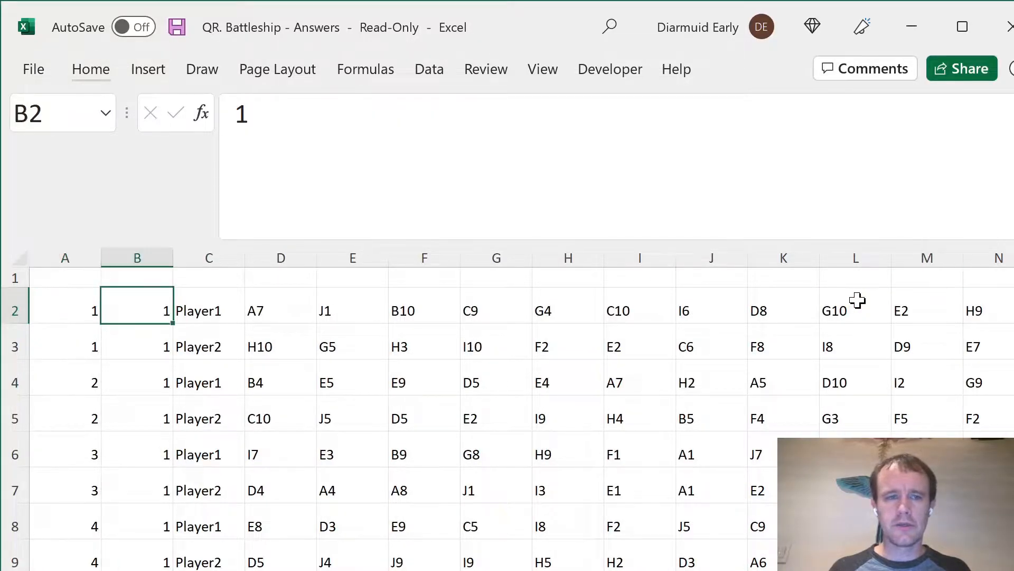
pyautogui.hotkey('ctrl', 'Right')
pyautogui.click(856, 299)
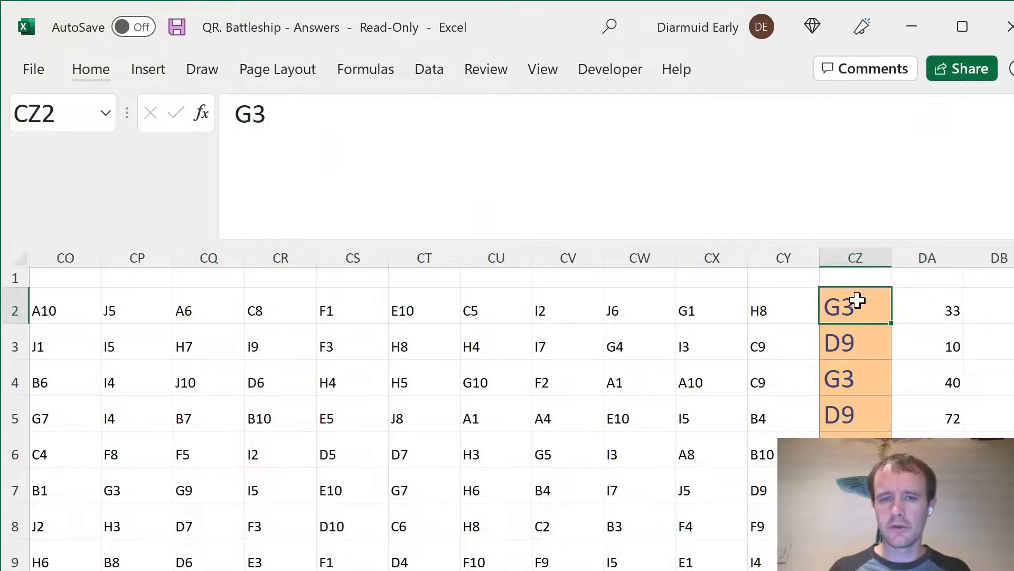
# Apply the orange ship cell formatting from CZ50:CZ51 to the empty range CZ52:DC53 for the first Level 2 game.
pyautogui.hotkey('ctrl', 'Down')
pyautogui.press('Down')
pyautogui.press('Down')
pyautogui.press('Up')
pyautogui.press('Up')
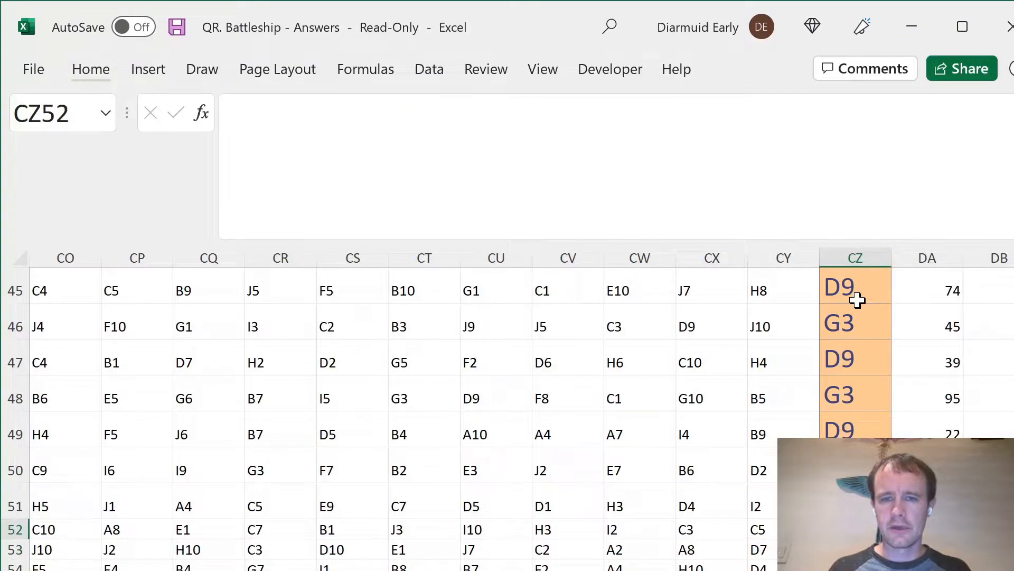
pyautogui.press('Up')
pyautogui.hotkey('shift', 'Down')
pyautogui.press('Down')
pyautogui.press('Down')
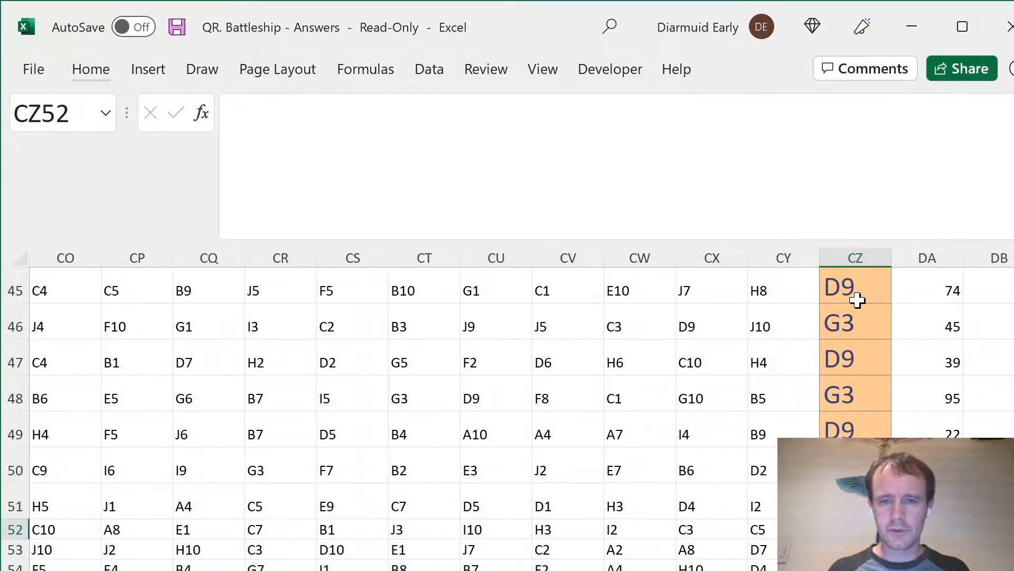
pyautogui.hotkey('shift', 'Down')
pyautogui.hotkey('shift', 'Right')
pyautogui.hotkey('shift', 'Right')
pyautogui.hotkey('ctrl', 'r')
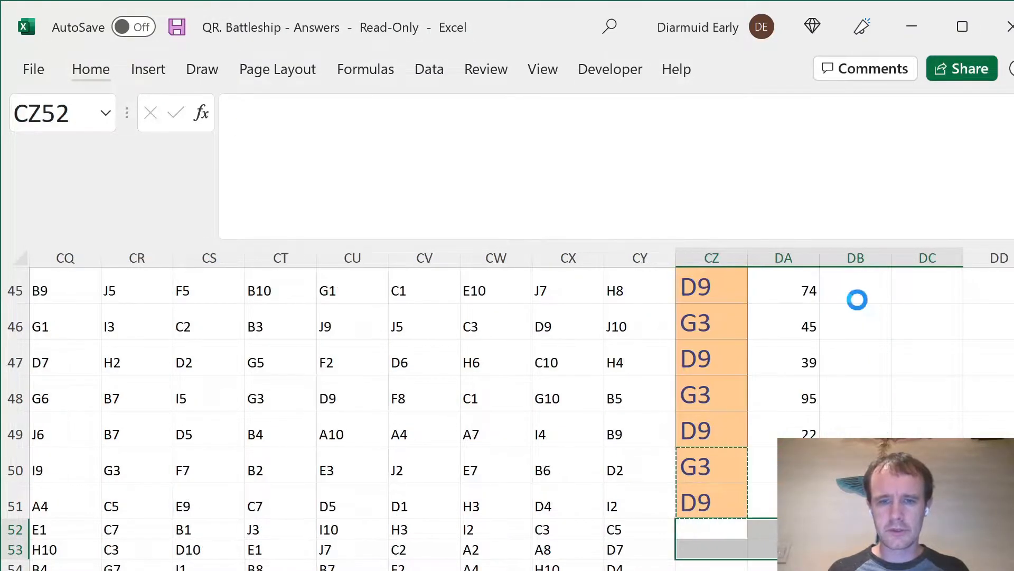
pyautogui.hotkey('ctrl', 'z')
# Enter the first two Level 2 ship positions of Player 2 from the case sheet, B3 and E7, in CZ52 and DA52.
pyautogui.hotkey('ctrl', 'pageup')
pyautogui.hotkey('ctrl', 'pagedown')
pyautogui.hotkey('ctrl', 'pageup')
pyautogui.press('Left')
pyautogui.press('Left')
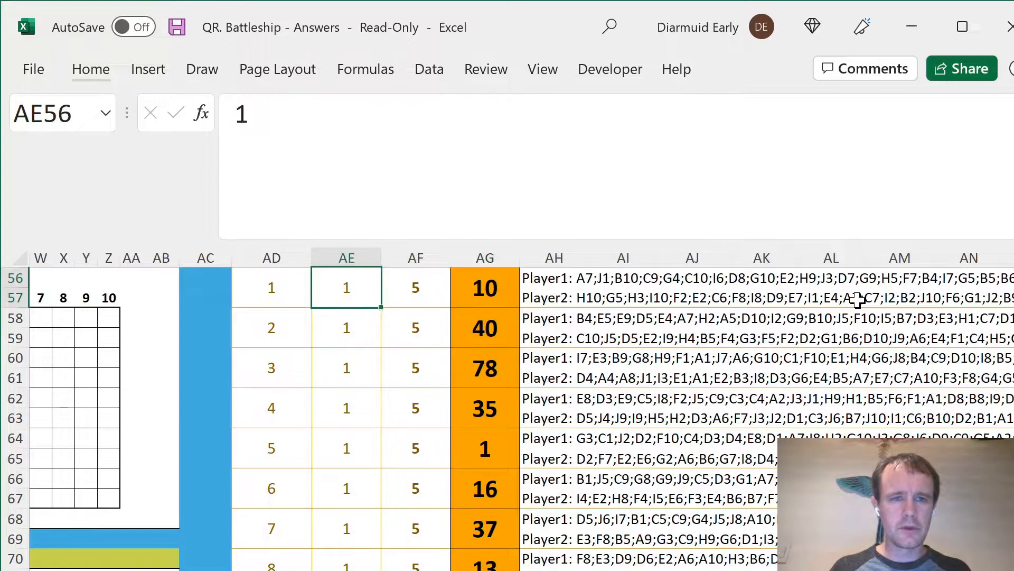
pyautogui.press('Home')
pyautogui.press('Right')
pyautogui.press('Right')
pyautogui.press('pagedown')
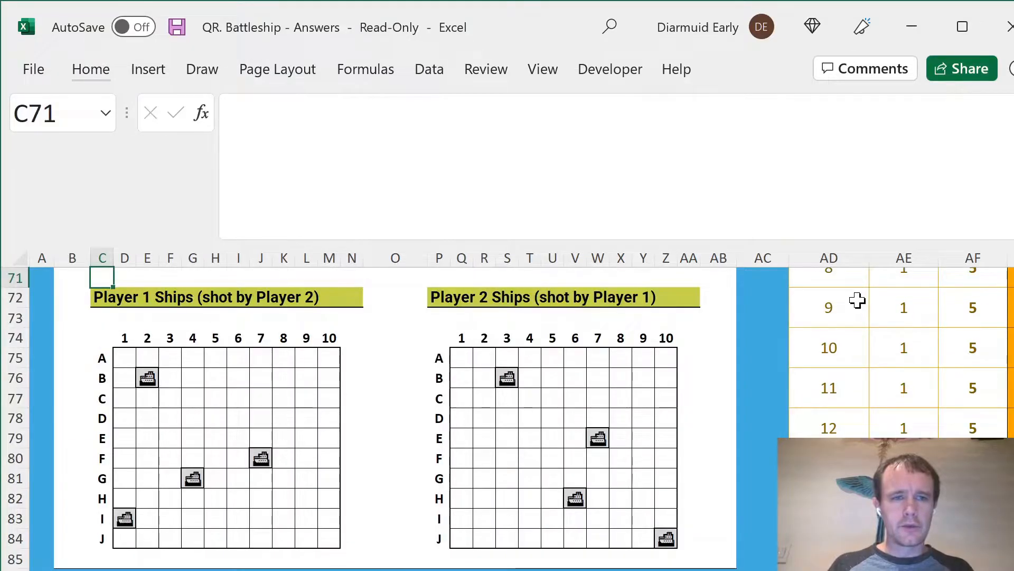
pyautogui.press('Down')
pyautogui.press('Down')
pyautogui.press('Right')
pyautogui.press('Right')
pyautogui.press('Down')
pyautogui.press('Right')
pyautogui.press('Right')
pyautogui.press('Right')
pyautogui.press('Right')
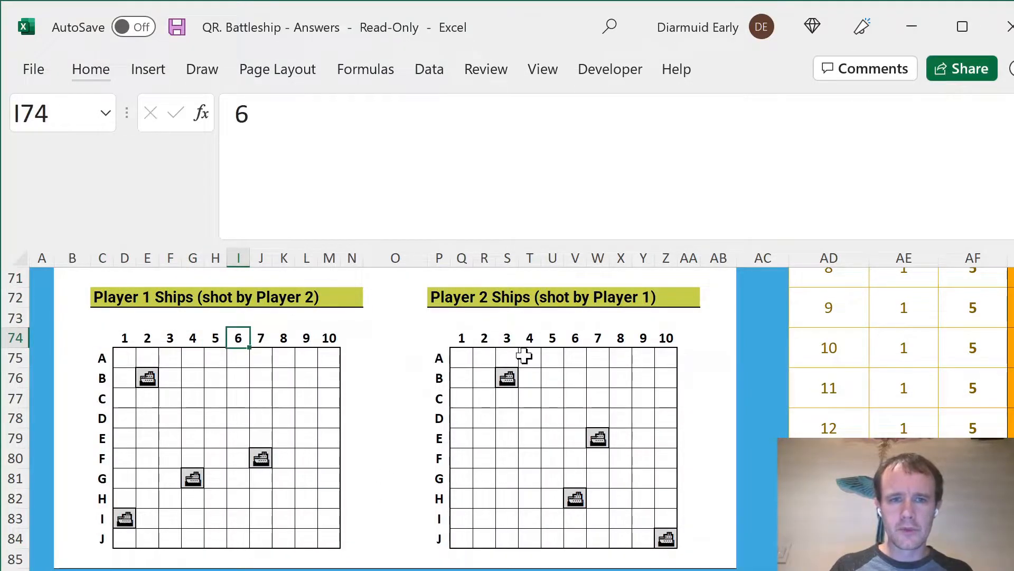
pyautogui.click(508, 376)
pyautogui.click(599, 436)
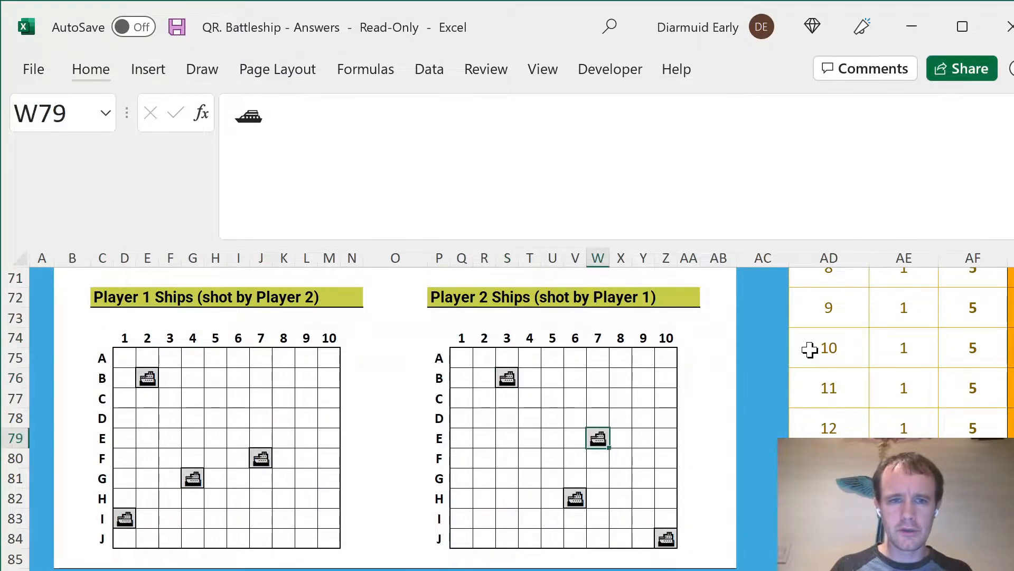
pyautogui.hotkey('ctrl', '[')
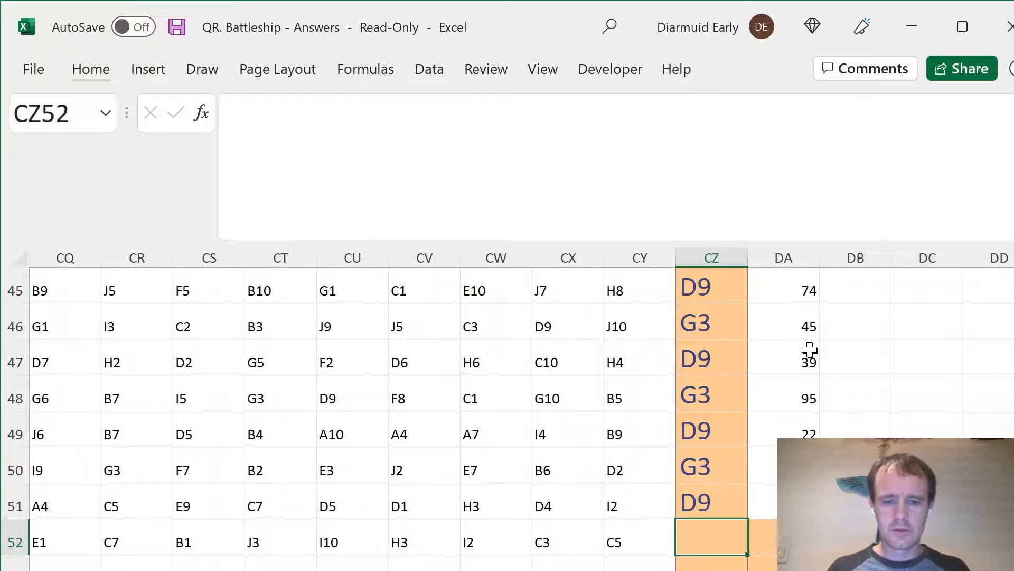
pyautogui.write('B3')
pyautogui.press('Tab')
pyautogui.write('E7')
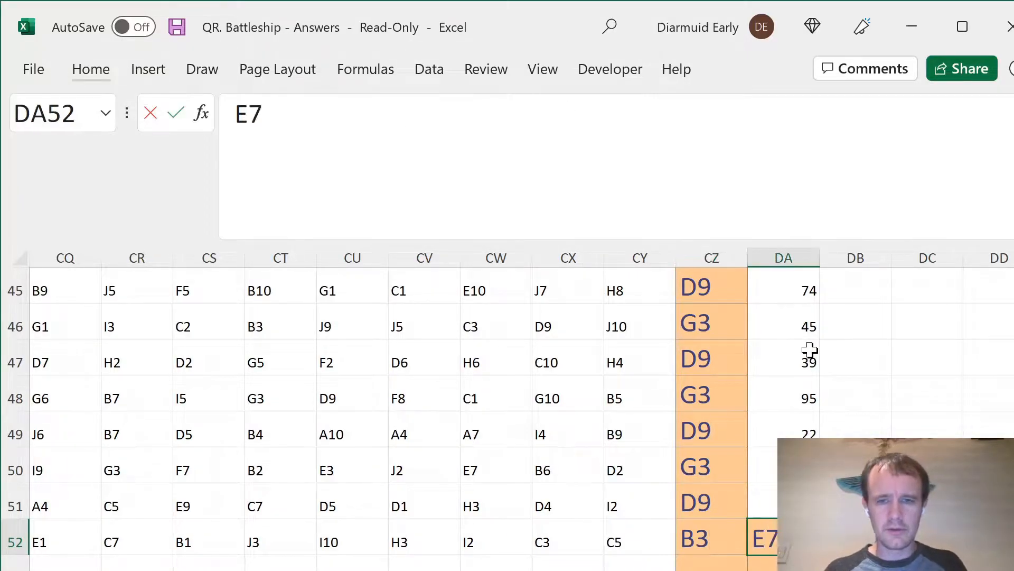
pyautogui.press('Tab')
# Enter the other two Level 2 ship positions of Player 2, H6 and J10, in DB52 and DC52.
pyautogui.press('F5')
pyautogui.press('Return')
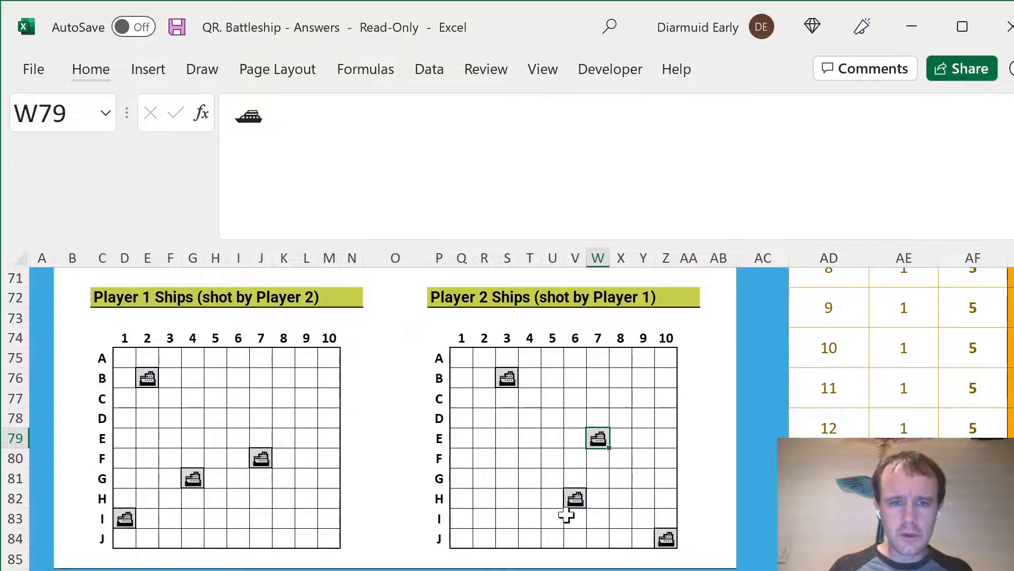
pyautogui.click(577, 497)
pyautogui.click(666, 538)
pyautogui.press('F5')
pyautogui.press('Return')
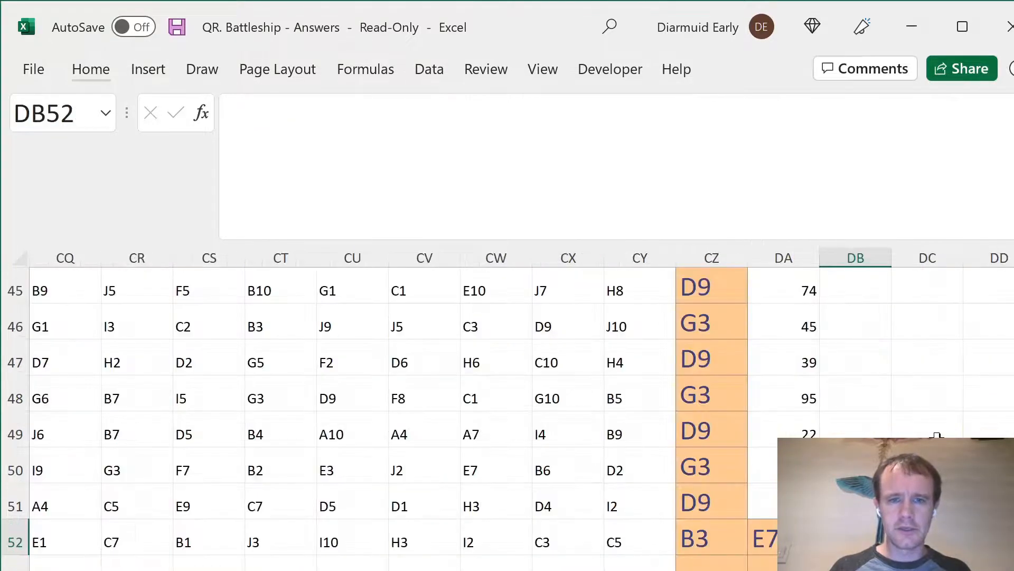
pyautogui.write('H6')
pyautogui.press('Tab')
pyautogui.write('J10')
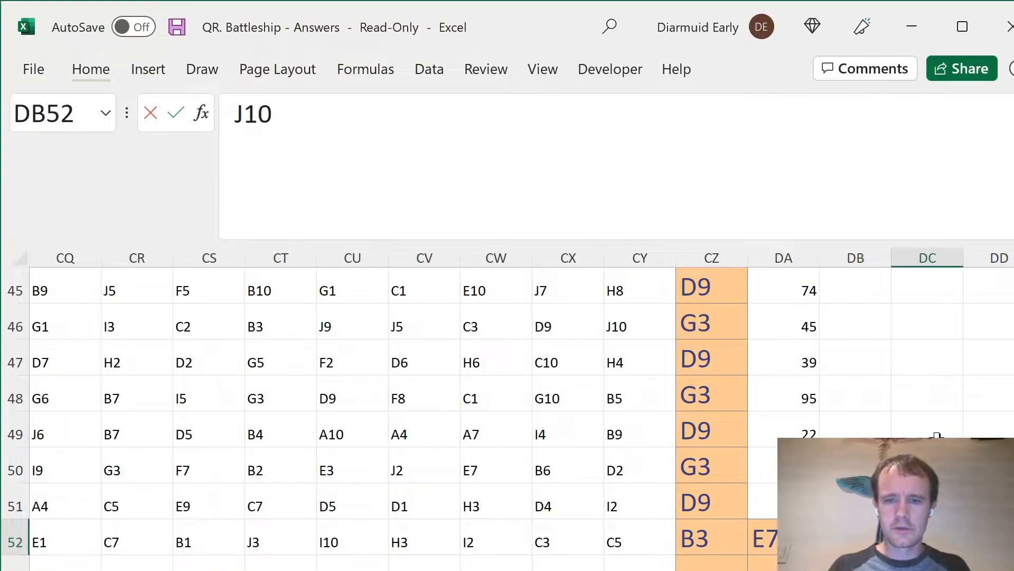
pyautogui.press('Left')
pyautogui.press('Left')
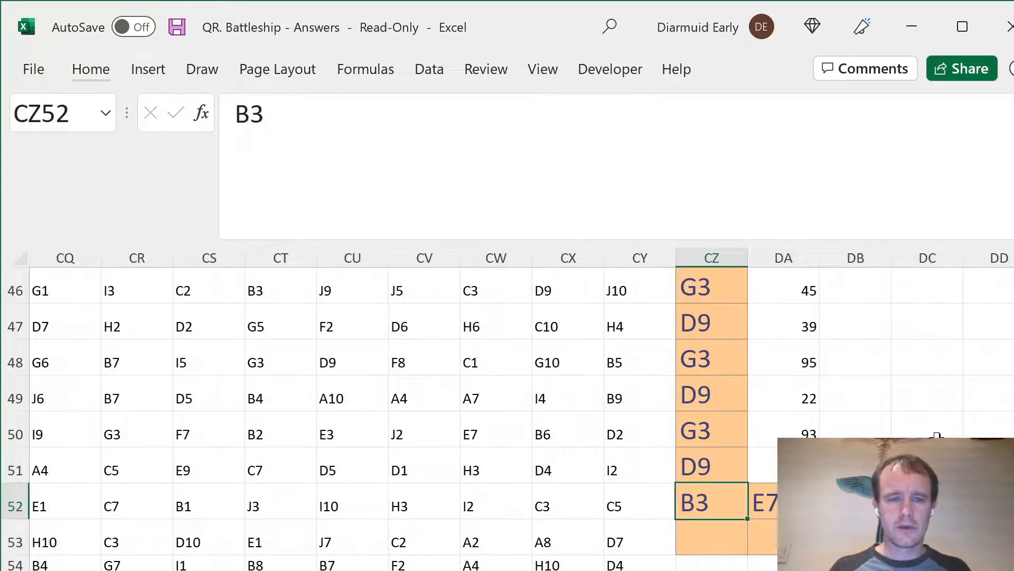
# Enter the first two Level 2 ship positions of Player 1, B2 and F7, in CZ53 and DA53.
pyautogui.press('F5')
pyautogui.press('Return')
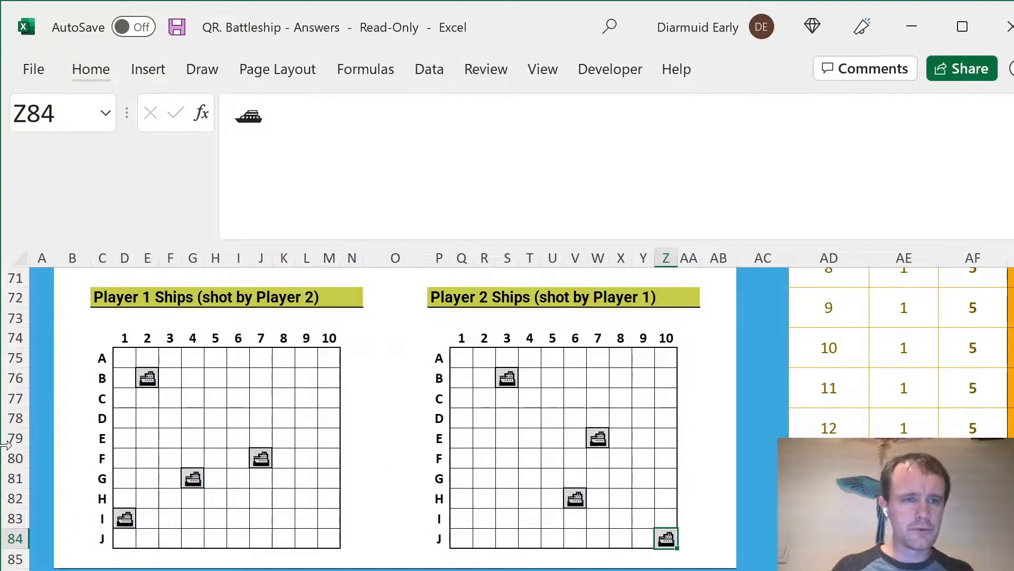
pyautogui.click(147, 378)
pyautogui.click(261, 458)
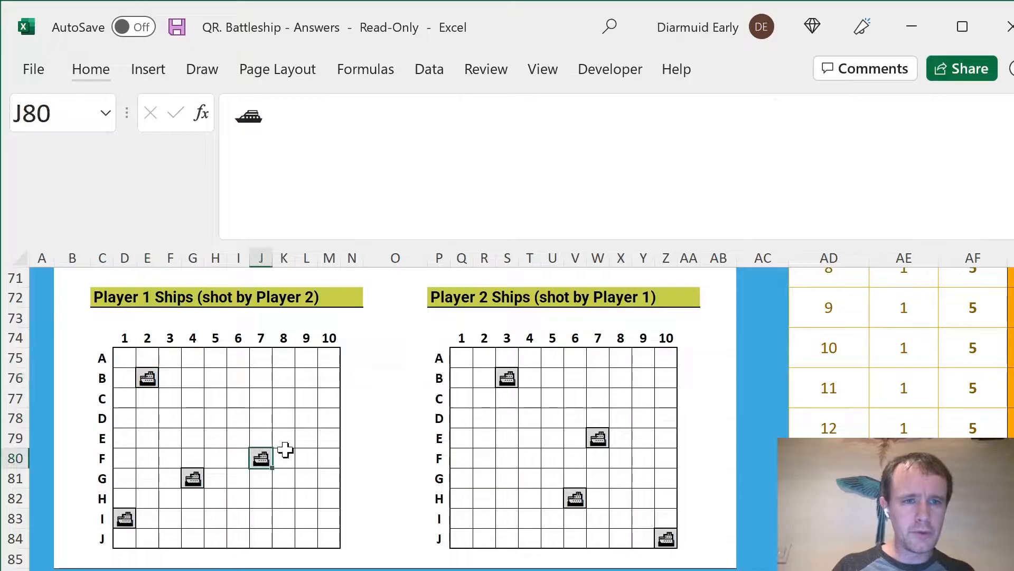
pyautogui.press('F5')
pyautogui.press('Return')
pyautogui.press('Down')
pyautogui.write('B2')
pyautogui.press('Tab')
pyautogui.write('F7')
pyautogui.press('Tab')
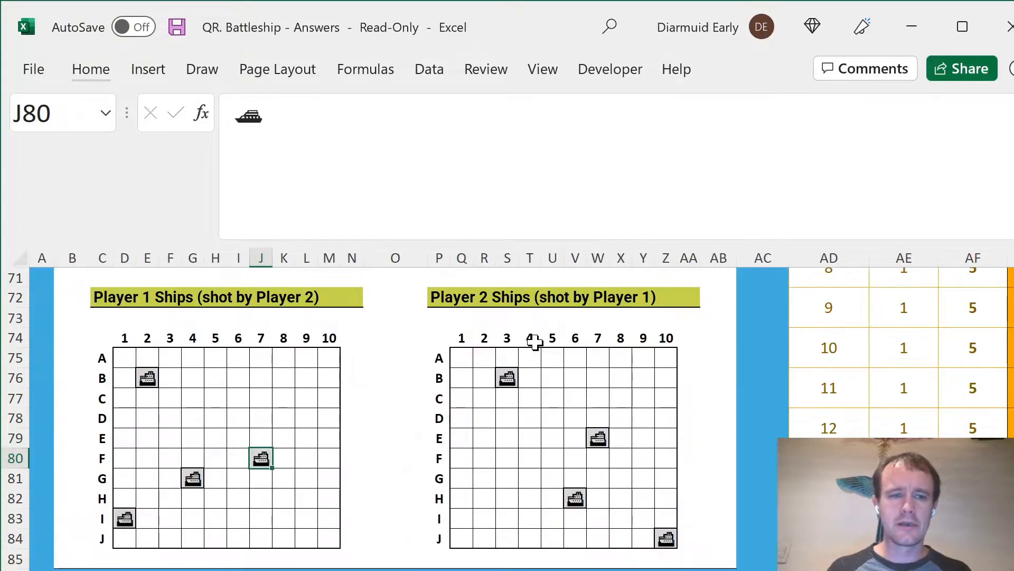
# Examine the Level 3 ship layouts of both players on the case sheet and return to Sheet1.
pyautogui.press('pagedown')
pyautogui.press('Down')
pyautogui.press('Down')
pyautogui.press('Down')
pyautogui.press('Down')
pyautogui.press('Down')
pyautogui.press('Down')
pyautogui.press('Down')
pyautogui.press('Down')
pyautogui.press('Down')
pyautogui.press('Down')
pyautogui.press('Down')
pyautogui.press('Down')
pyautogui.press('Down')
pyautogui.press('Down')
pyautogui.press('Down')
pyautogui.press('Down')
pyautogui.press('Down')
pyautogui.press('Down')
pyautogui.press('Down')
pyautogui.press('Down')
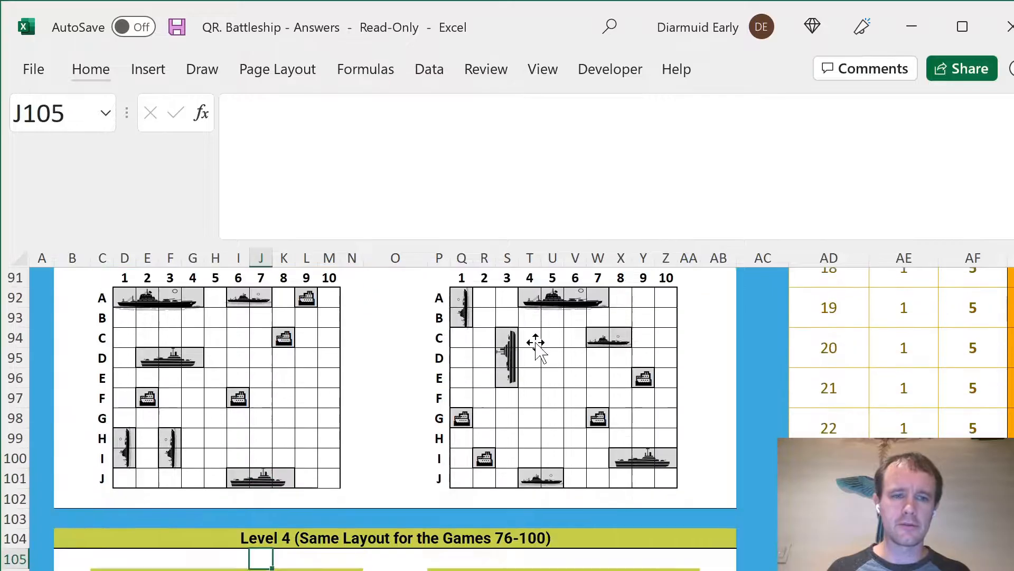
pyautogui.press('pageup')
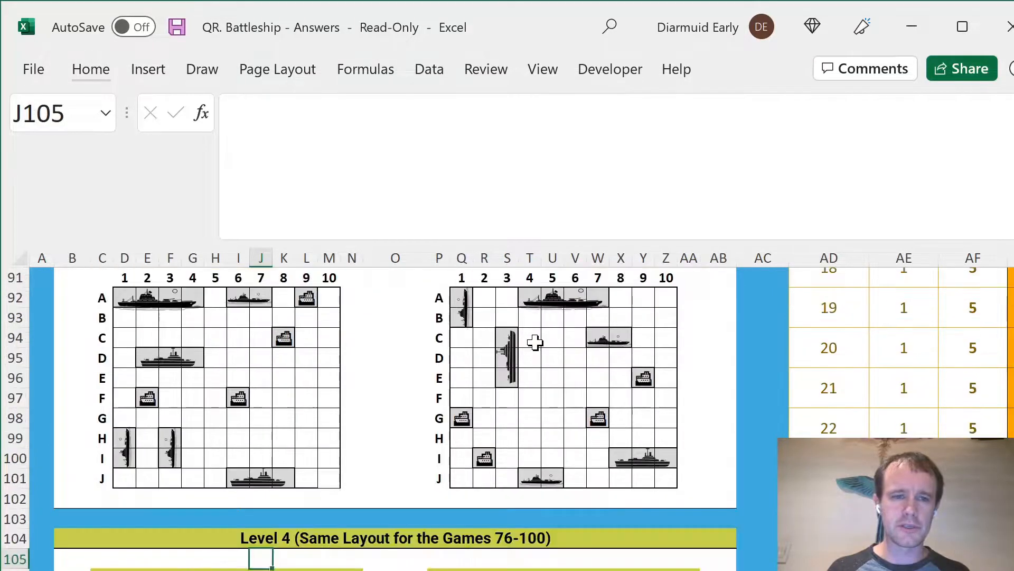
pyautogui.hotkey('ctrl', 'pagedown')
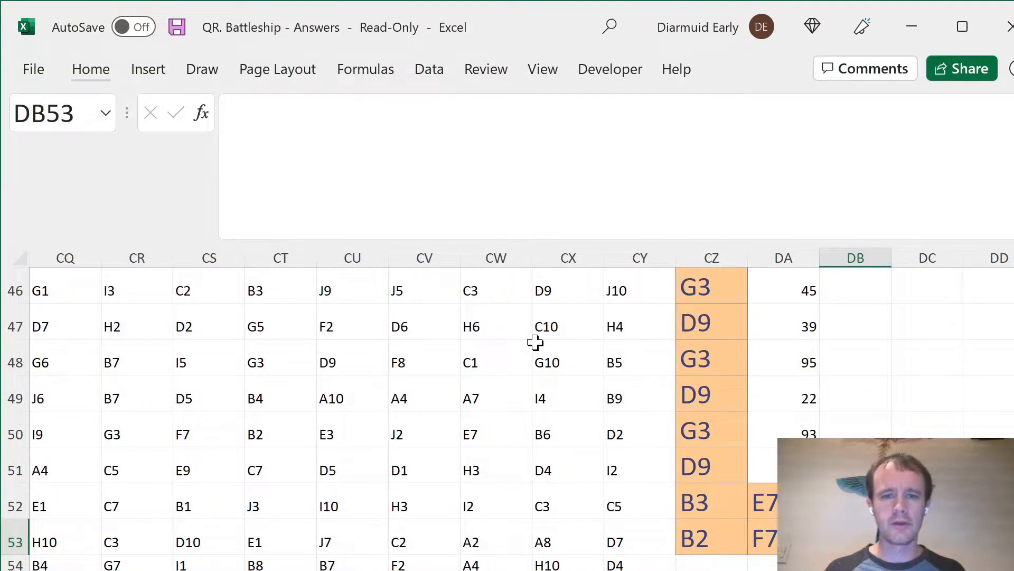
# Enter the other two Level 2 ship positions of Player 1 from the case sheet, G4 and I1, in DB53 and DC53.
pyautogui.hotkey('ctrl', 'pageup')
pyautogui.press('pageup')
pyautogui.press('Up')
pyautogui.press('Up')
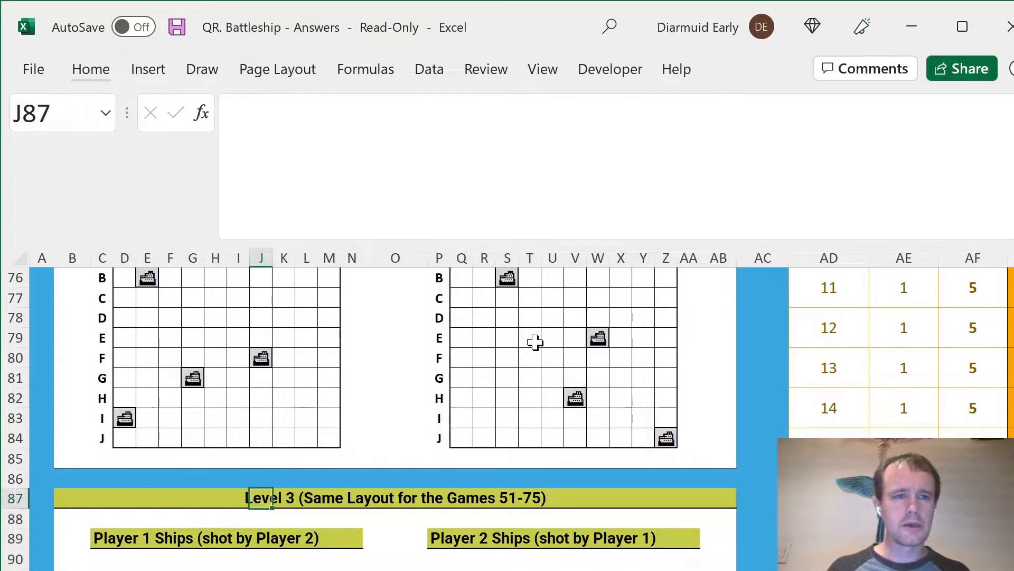
pyautogui.press('Up')
pyautogui.press('Up')
pyautogui.press('Up')
pyautogui.press('Up')
pyautogui.press('Up')
pyautogui.press('Up')
pyautogui.press('Up')
pyautogui.press('Left')
pyautogui.press('Left')
pyautogui.press('Left')
pyautogui.press('Up')
pyautogui.press('Up')
pyautogui.press('Up')
pyautogui.press('Up')
pyautogui.press('Up')
pyautogui.press('Up')
pyautogui.press('Up')
pyautogui.press('Down')
pyautogui.press('Down')
pyautogui.press('Down')
pyautogui.press('Down')
pyautogui.press('Down')
pyautogui.press('Down')
pyautogui.press('Down')
pyautogui.press('Down')
pyautogui.press('Down')
pyautogui.press('Left')
pyautogui.press('Left')
pyautogui.press('Left')
pyautogui.hotkey('ctrl', 'pagedown')
pyautogui.write('G4')
pyautogui.press('Tab')
pyautogui.write('I1')
pyautogui.press('Tab')
# Enter =MATCH(CZ52,$D52:$CY52,0) in DD52 to find the turn that hits the first Level 2 ship.
pyautogui.press('Up')
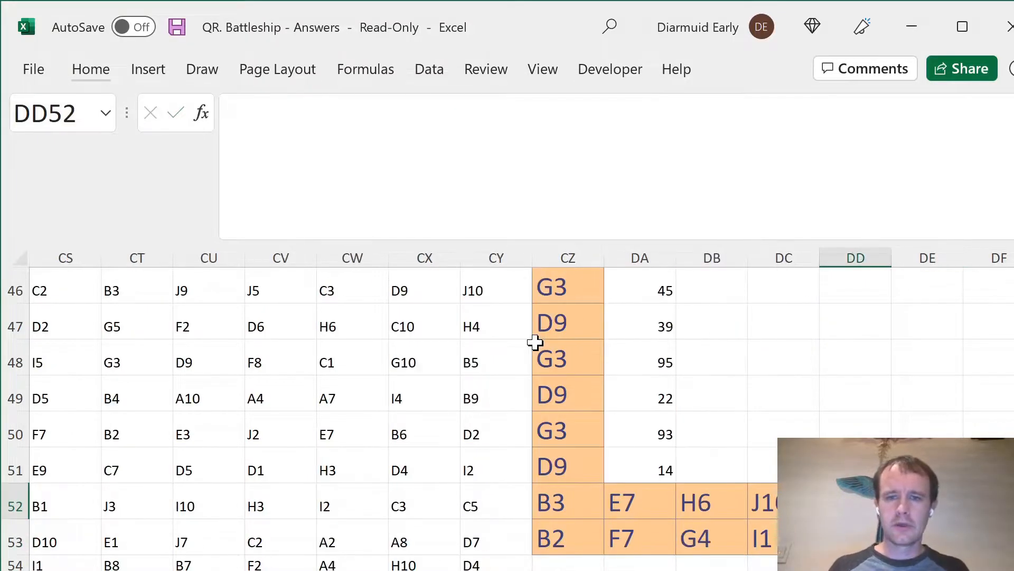
pyautogui.write('=match(')
pyautogui.press('Left')
pyautogui.press('Left')
pyautogui.press('Left')
pyautogui.press('Left')
pyautogui.write(',')
pyautogui.press('Left')
pyautogui.press('Left')
pyautogui.press('Left')
pyautogui.press('Left')
pyautogui.press('Left')
pyautogui.hotkey('ctrl', 'shift', 'Left')
pyautogui.hotkey('shift', 'Right')
pyautogui.hotkey('shift', 'Right')
pyautogui.hotkey('shift', 'Right')
pyautogui.press('F4')
pyautogui.press('F4')
pyautogui.press('F4')
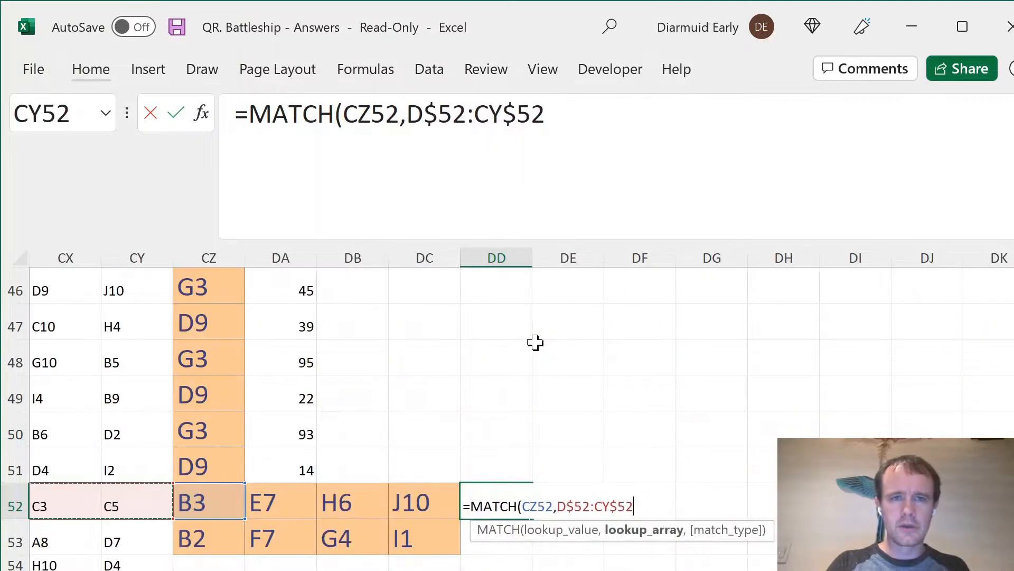
pyautogui.write(',0)')
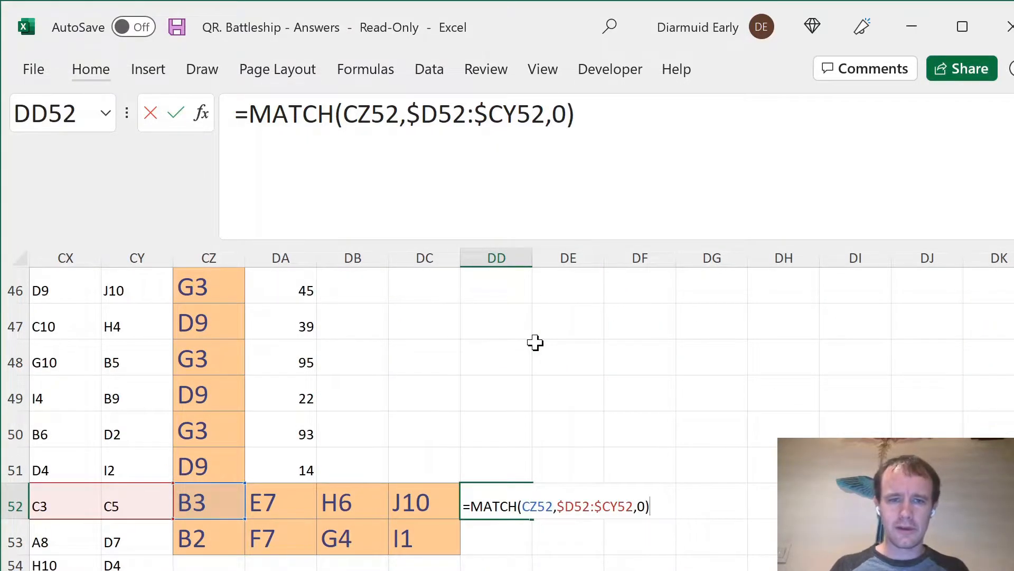
pyautogui.hotkey('shift', 'Return')
# Copy the MATCH formula from DD52 across DE52:DG52 for the other three Level 2 ships.
pyautogui.press('Down')
pyautogui.hotkey('ctrl', 'c')
pyautogui.press('Right')
pyautogui.hotkey('ctrl', 'v')
pyautogui.press('Right')
pyautogui.hotkey('ctrl', 'v')
pyautogui.press('Right')
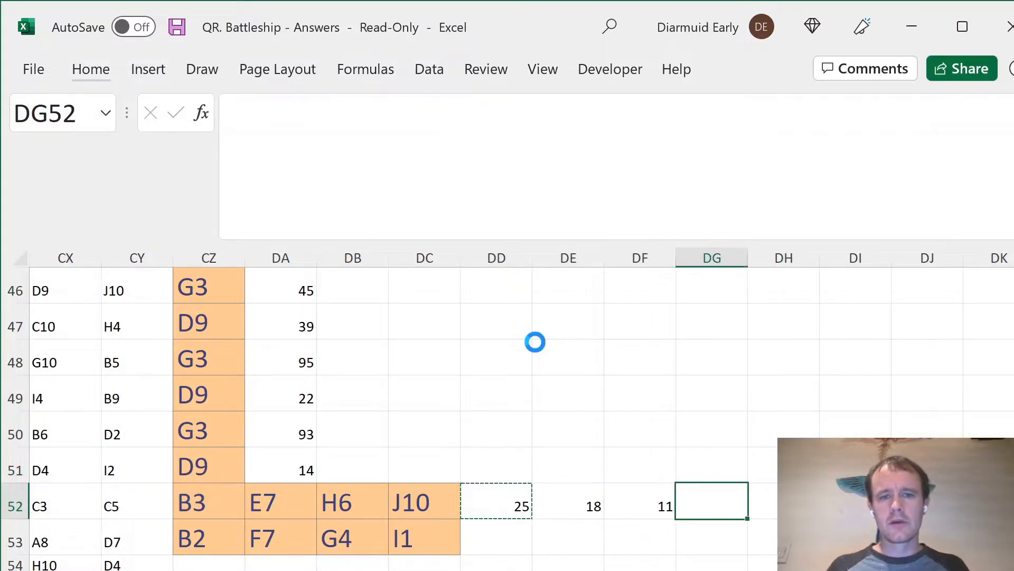
pyautogui.press('Return')
# Copy the four MATCH formulas in DD52:DG52 down to row 53 for the other player's moves.
pyautogui.press('Left')
pyautogui.press('Left')
pyautogui.press('Left')
pyautogui.hotkey('shift', 'Right')
pyautogui.hotkey('shift', 'Right')
pyautogui.hotkey('shift', 'Right')
pyautogui.hotkey('ctrl', 'c')
pyautogui.press('Down')
pyautogui.press('Return')
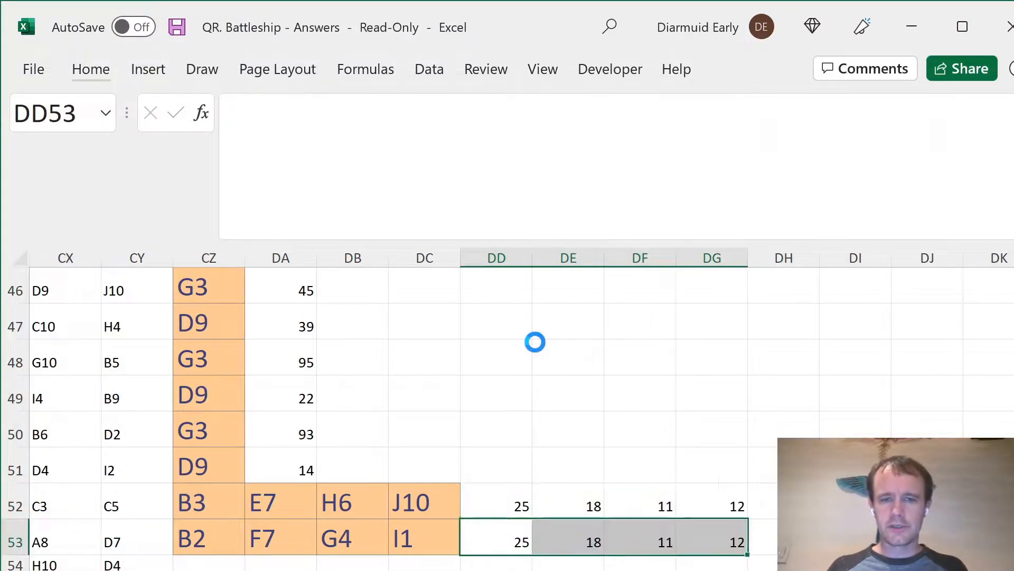
# Enter =MAX(DD52:DG52) in DH52 to get the turn that hits the last of the four ships.
pyautogui.press('Up')
pyautogui.press('Right')
pyautogui.press('Right')
pyautogui.press('Right')
pyautogui.press('Right')
pyautogui.write('=max')
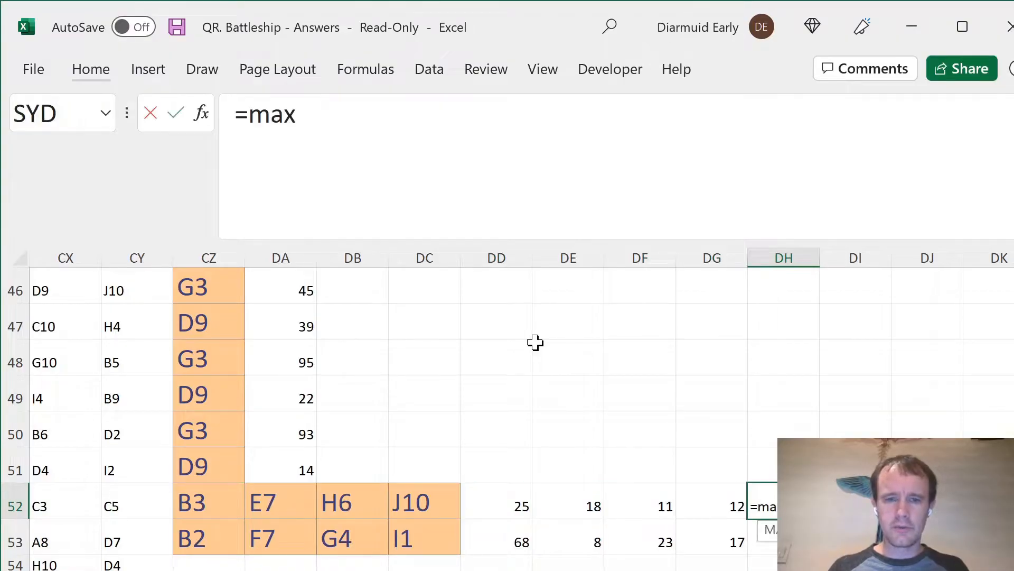
pyautogui.press('Tab')
pyautogui.press('Left')
pyautogui.hotkey('shift', 'Left')
pyautogui.hotkey('shift', 'Left')
pyautogui.hotkey('shift', 'Left')
pyautogui.write(')')
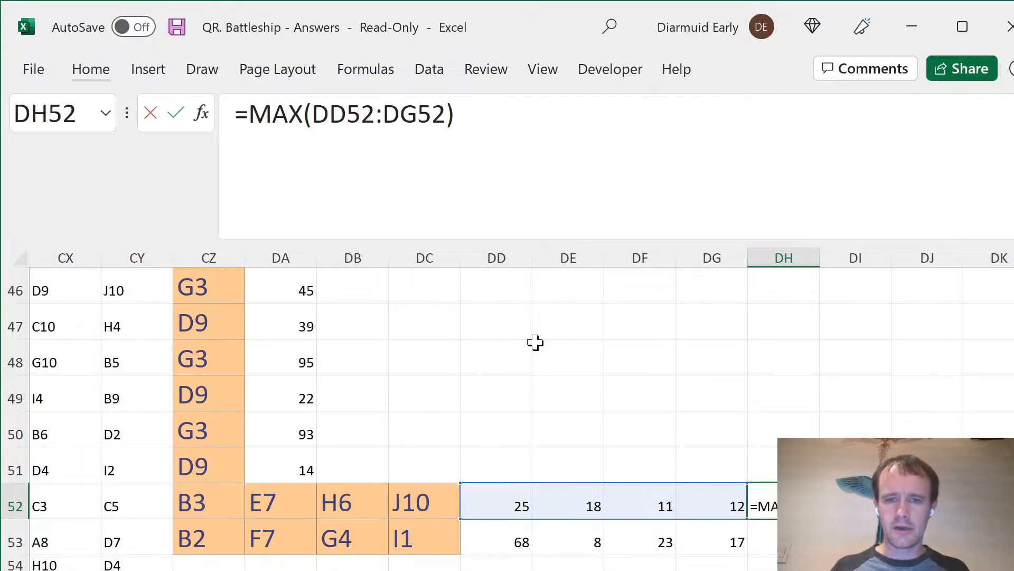
pyautogui.press('Return')
# Check the MATCH formula in DG52 and the MAX formula in DH52.
pyautogui.press('Up')
pyautogui.press('Right')
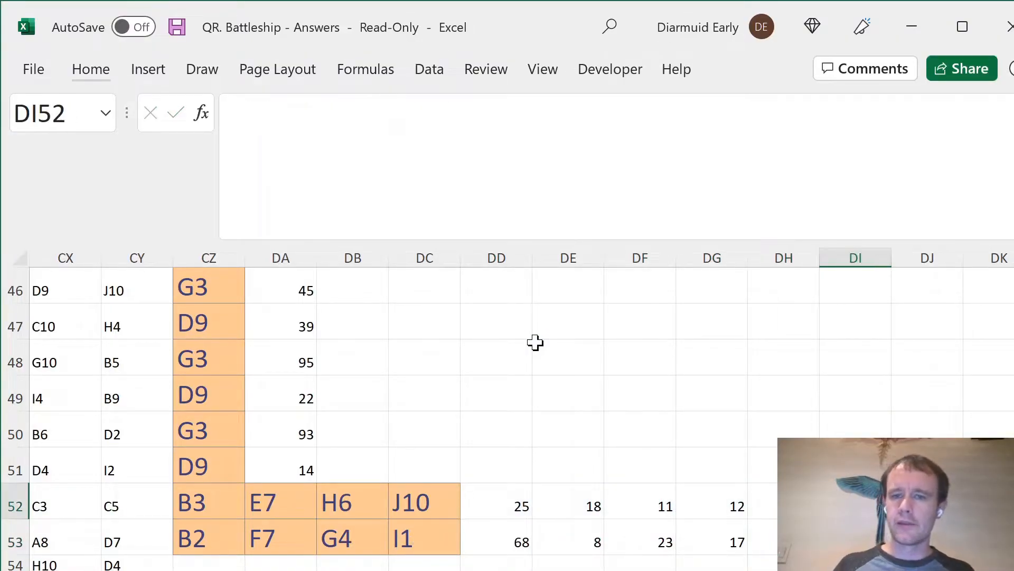
pyautogui.press('Left')
pyautogui.press('Left')
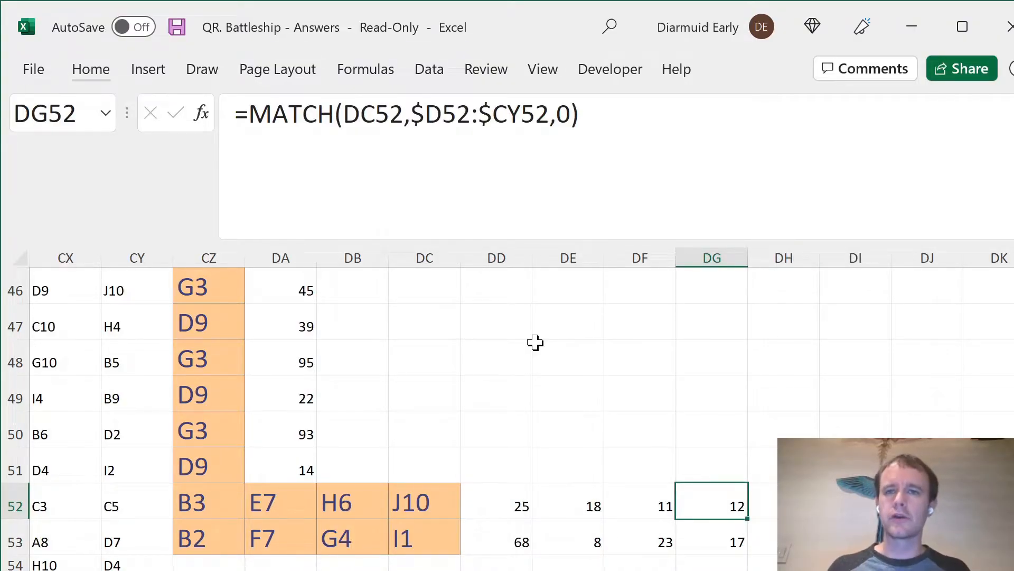
pyautogui.press('Right')
pyautogui.press('F2')
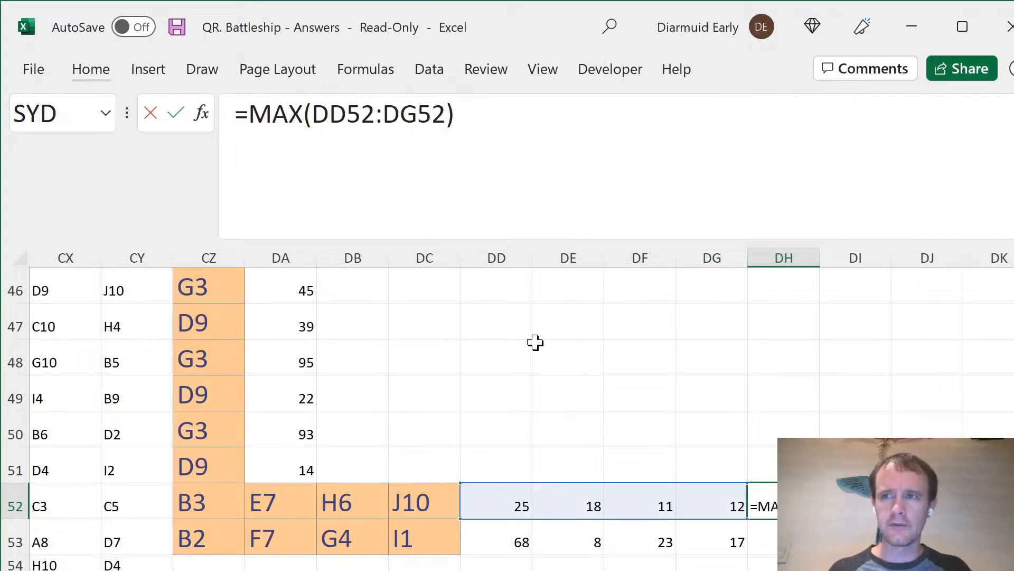
pyautogui.press('Escape')
pyautogui.press('Right')
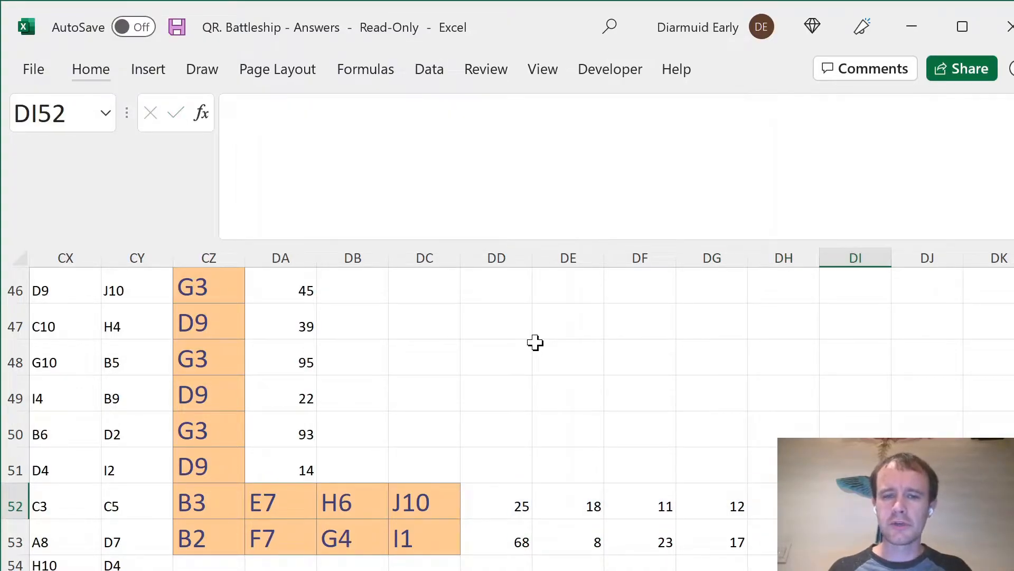
# Enter =DH52-3 in DI52 and copy the DH52:DI52 formulas down to row 53.
pyautogui.write('=')
pyautogui.press('Left')
pyautogui.write('-3')
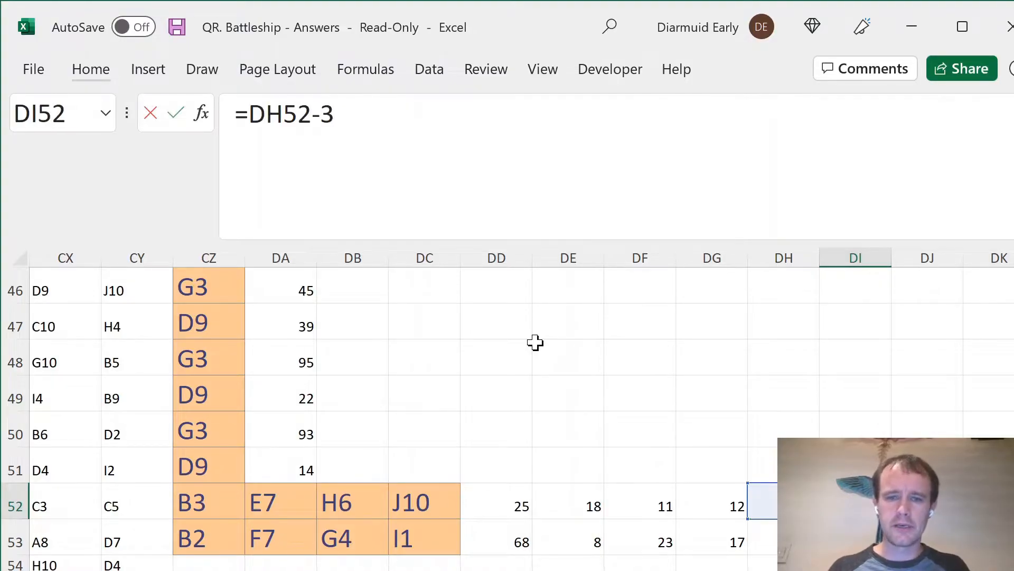
pyautogui.press('Return')
pyautogui.press('Up')
pyautogui.hotkey('ctrl', 'c')
pyautogui.press('Down')
pyautogui.hotkey('ctrl', 'v')
pyautogui.press('Up')
pyautogui.hotkey('shift', 'Down')
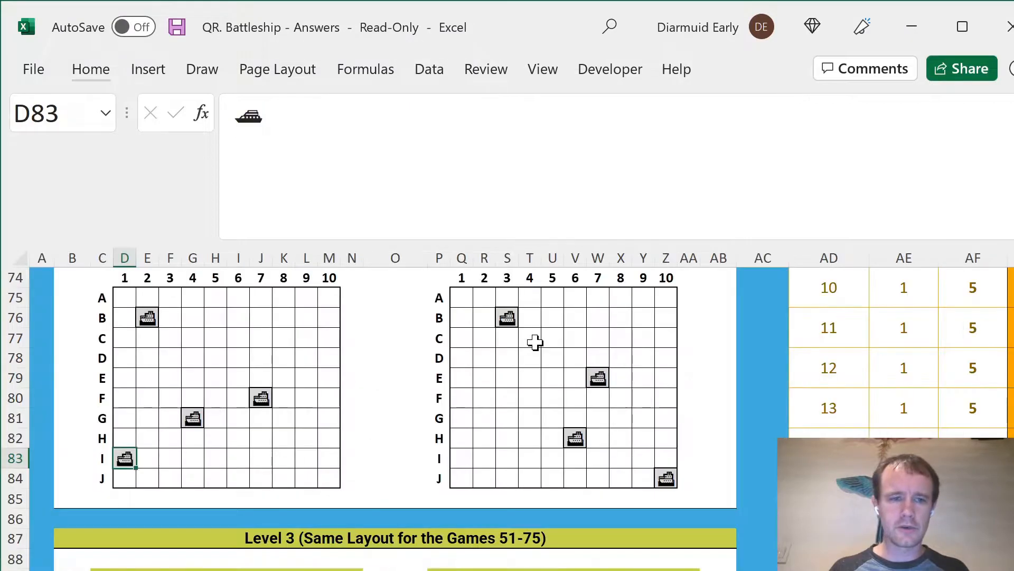
# Enter =MIN(Sheet1!DI52:DI53) as the answer for game 26 in AG106 of the case sheet.
pyautogui.press('Right')
pyautogui.press('Right')
pyautogui.press('Right')
pyautogui.hotkey('ctrl', 'Right')
pyautogui.hotkey('ctrl', 'Right')
pyautogui.hotkey('ctrl', 'Right')
pyautogui.press('Left')
pyautogui.press('Left')
pyautogui.press('Left')
pyautogui.press('Left')
pyautogui.press('Left')
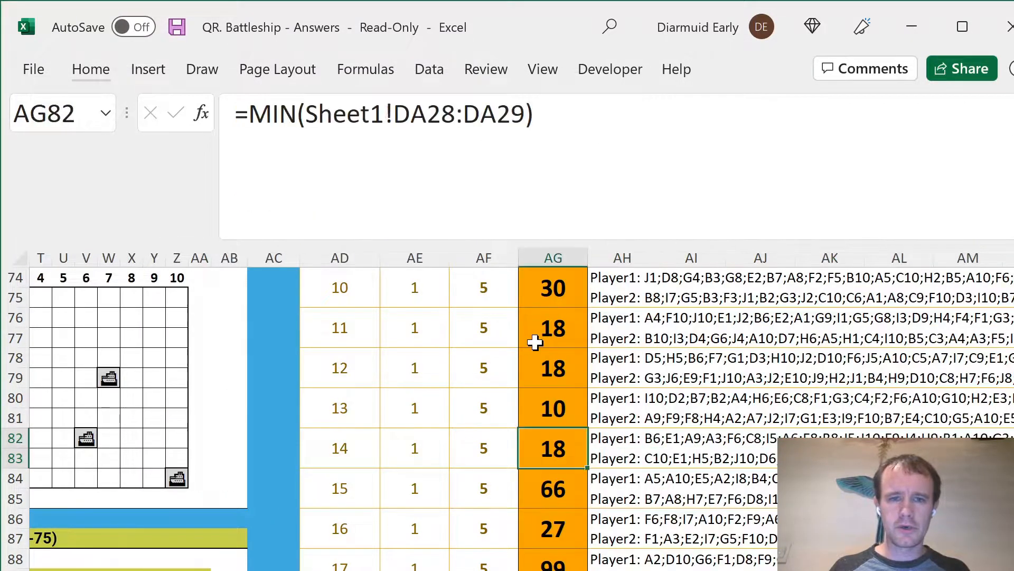
pyautogui.press('Down')
pyautogui.press('pagedown')
pyautogui.press('pagedown')
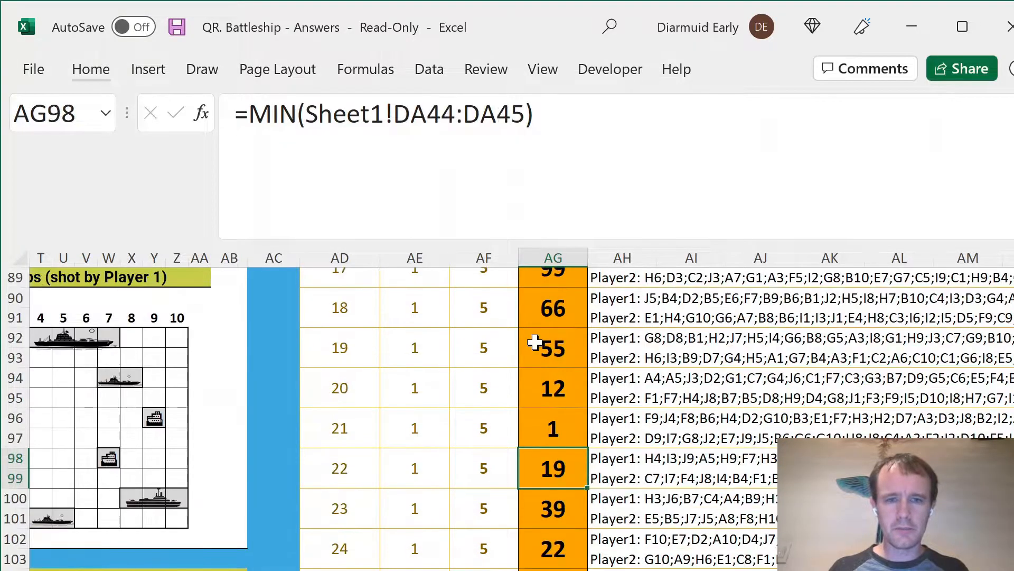
pyautogui.press('Up')
pyautogui.press('Up')
pyautogui.press('Up')
pyautogui.write('=min')
pyautogui.press('Tab')
pyautogui.hotkey('ctrl', 'pageup')
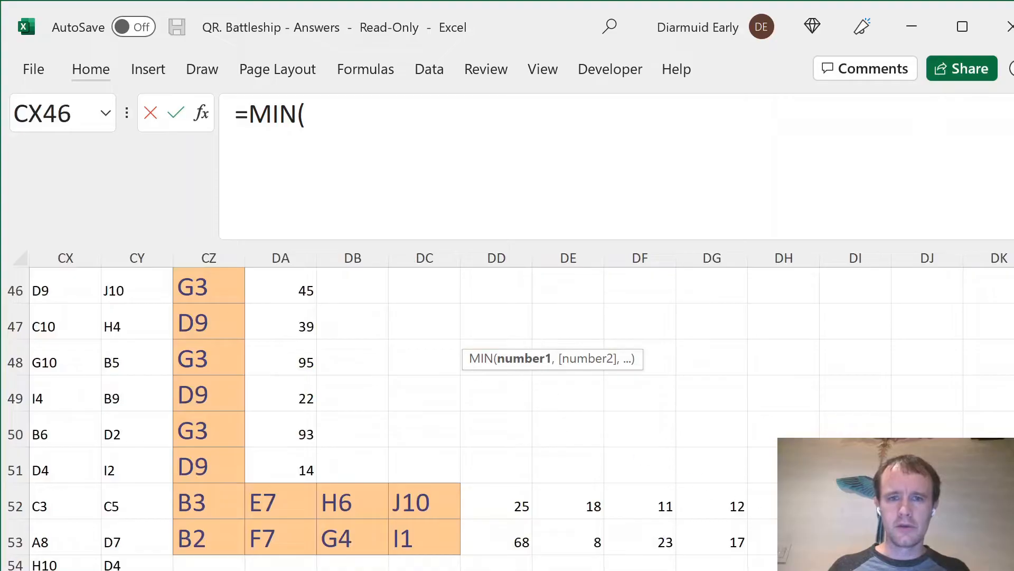
pyautogui.click(856, 506)
pyautogui.hotkey('shift', 'Down')
pyautogui.write(')')
pyautogui.hotkey('ctrl', 'pagedown')
pyautogui.press('Return')
pyautogui.press('Up')
pyautogui.press('Down')
pyautogui.press('Up')
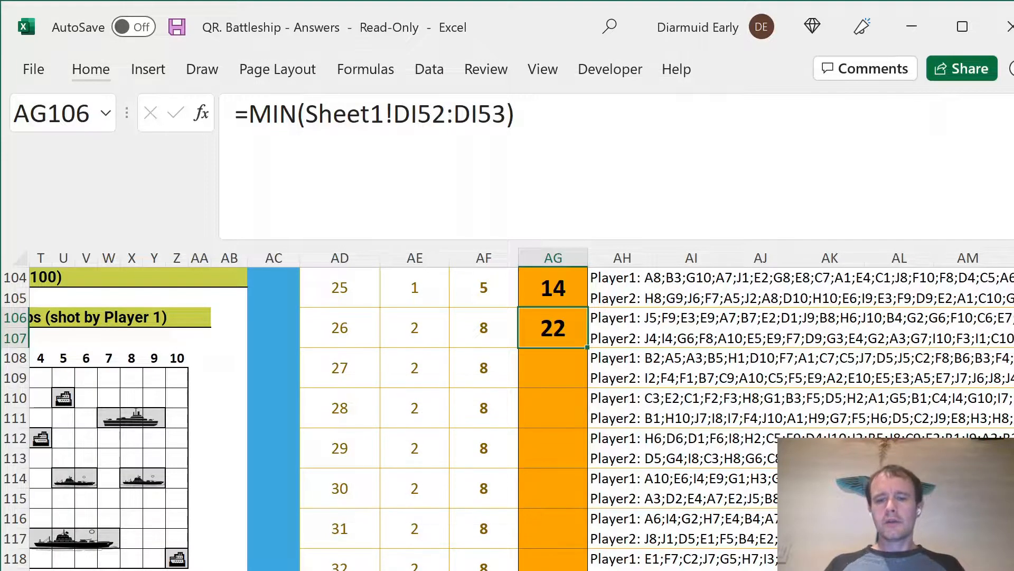
# Review the game 26 move rows and ship match formulas on Sheet1, ending at the start of the sheet.
pyautogui.hotkey('ctrl', 'pageup')
pyautogui.press('Home')
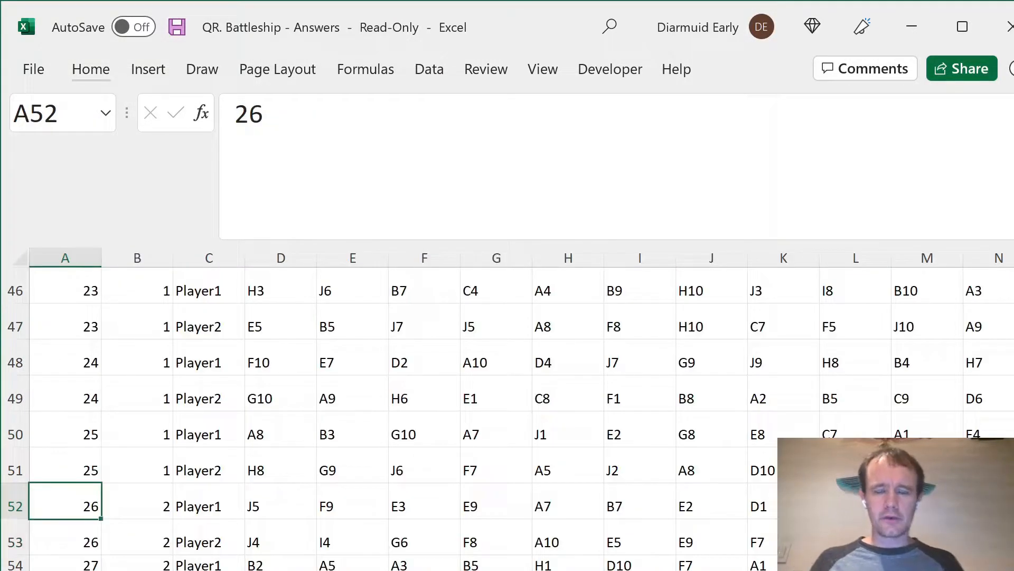
pyautogui.hotkey('ctrl', 'Right')
pyautogui.press('Down')
pyautogui.press('Left')
pyautogui.press('Down')
pyautogui.press('Left')
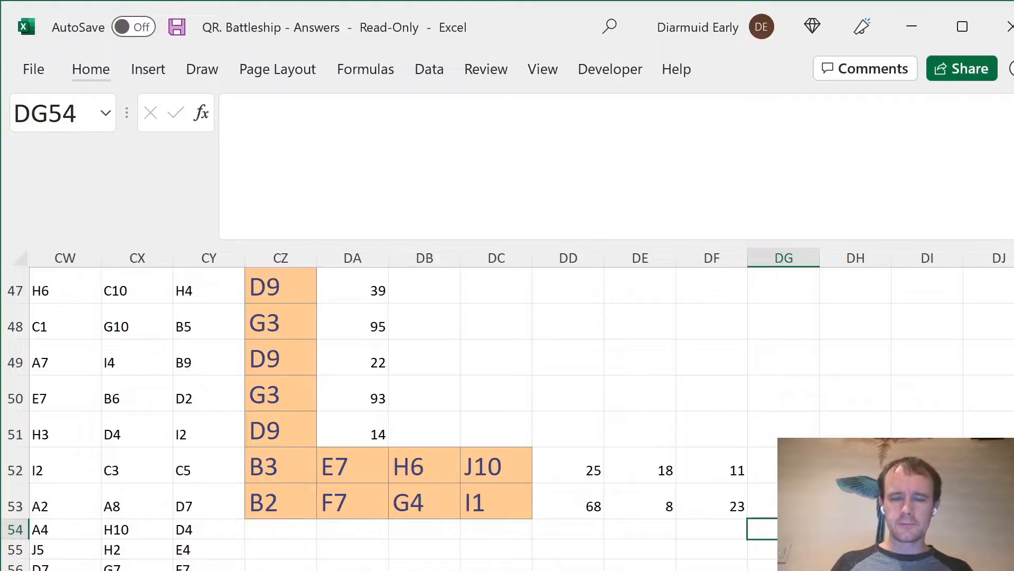
pyautogui.hotkey('ctrl', 'Left')
pyautogui.hotkey('ctrl', 'Left')
pyautogui.hotkey('ctrl', 'Home')
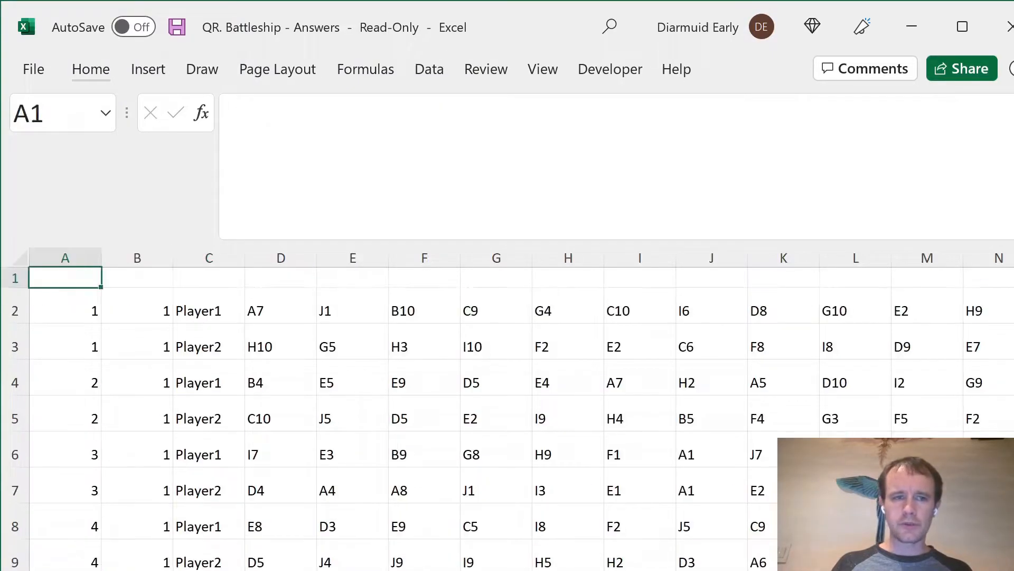
# Examine the unsplit move sequences of the example and game 1 in column AH of the case sheet.
pyautogui.press('Down')
pyautogui.press('Right')
pyautogui.hotkey('ctrl', 'pagedown')
pyautogui.press('Up')
pyautogui.hotkey('ctrl', 'Up')
pyautogui.press('Right')
pyautogui.press('Down')
pyautogui.press('Down')
pyautogui.press('Down')
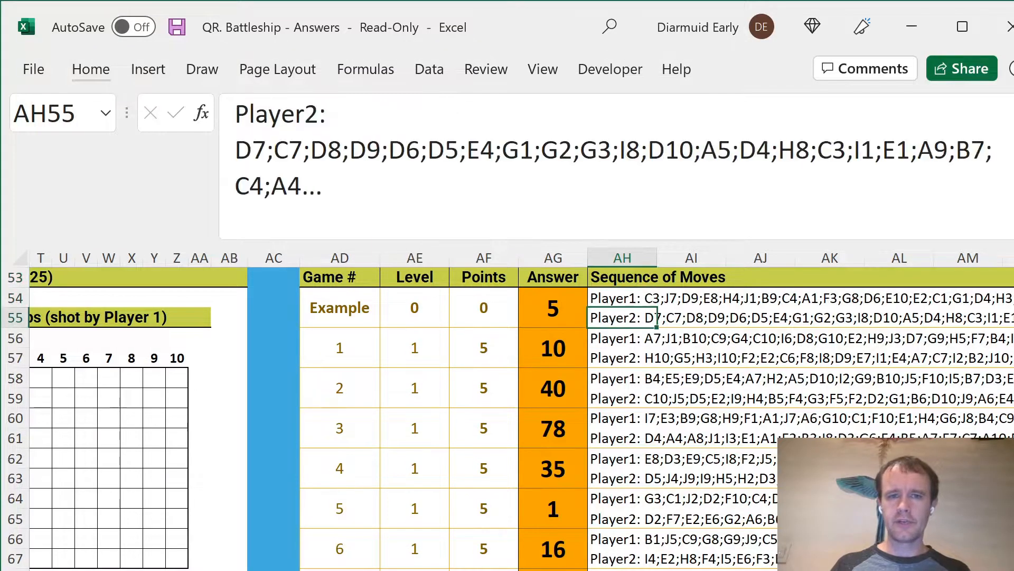
pyautogui.press('Right')
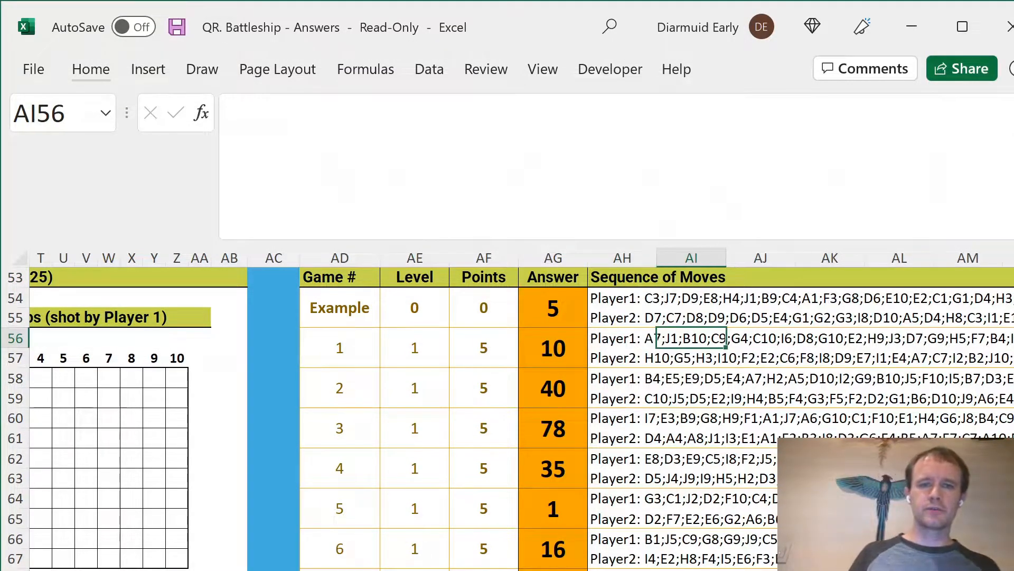
pyautogui.press('Left')
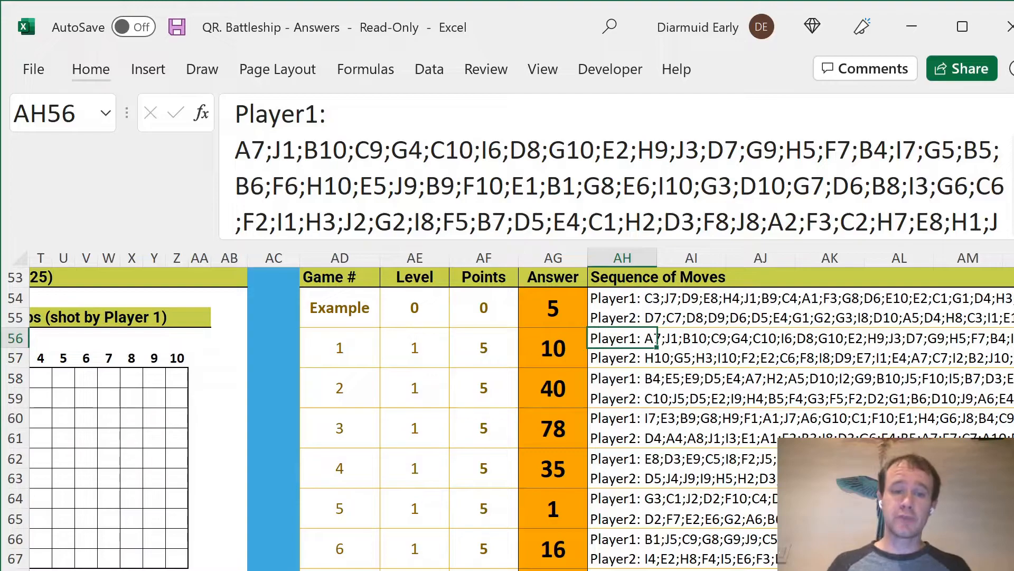
pyautogui.press('Right')
pyautogui.press('Right')
pyautogui.press('Left')
pyautogui.hotkey('shift', 'Left')
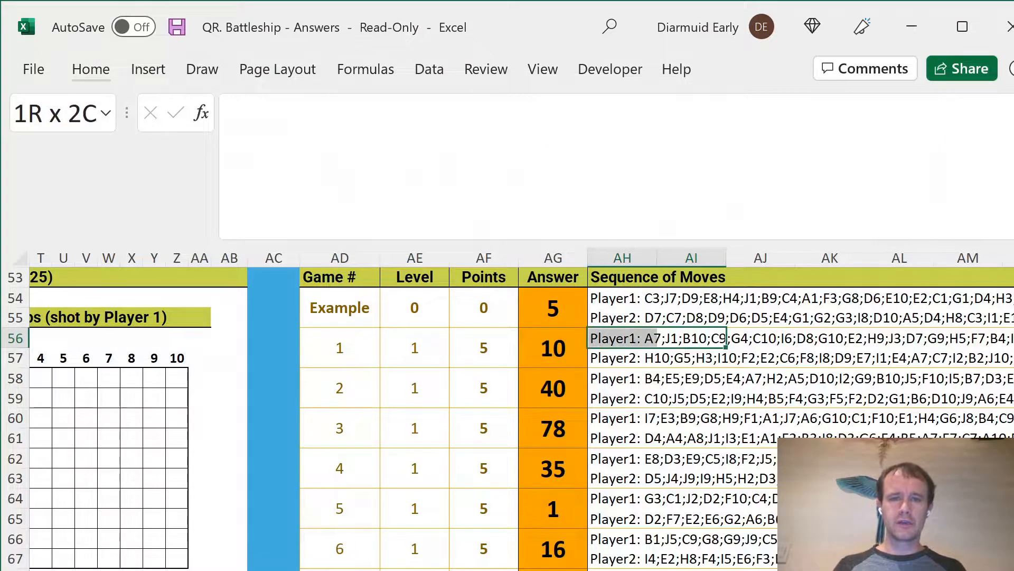
# Examine the Level 1 layout of Player 2's ships on the case sheet.
pyautogui.press('Left')
pyautogui.press('Left')
pyautogui.press('Left')
pyautogui.press('Left')
pyautogui.press('Left')
pyautogui.press('Left')
pyautogui.press('Left')
pyautogui.press('Left')
pyautogui.press('Left')
pyautogui.press('Left')
pyautogui.press('Left')
pyautogui.press('Left')
pyautogui.press('Left')
pyautogui.press('Left')
pyautogui.press('Left')
pyautogui.press('Left')
pyautogui.press('Left')
pyautogui.press('Left')
pyautogui.press('Left')
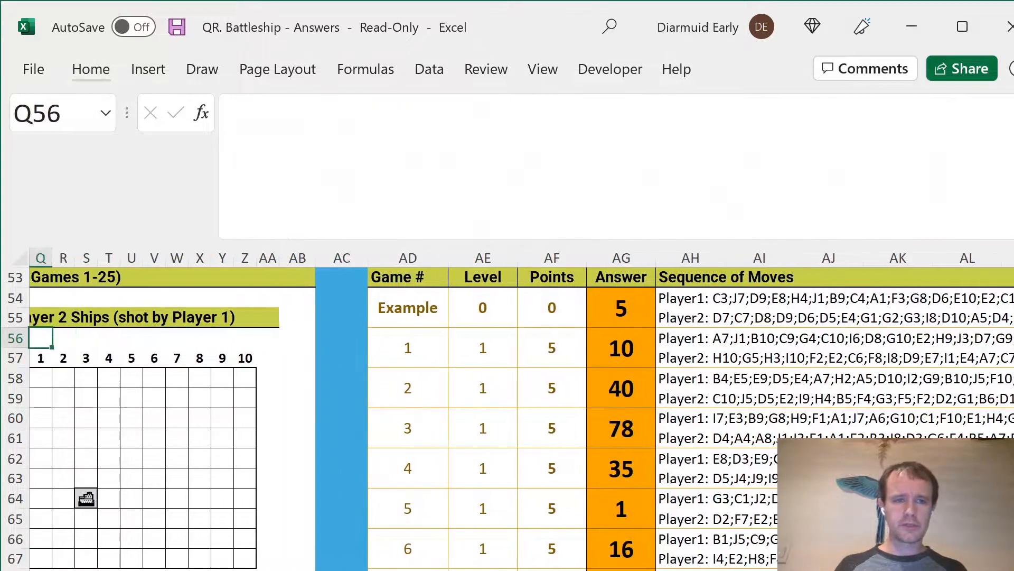
pyautogui.press('Down')
pyautogui.press('Down')
pyautogui.press('Down')
pyautogui.press('Right')
pyautogui.press('Right')
# Copy the Level 1 ship positions G3 and D9 from Sheet1 CZ2:CZ3 into AI56:AI57 beside the game 1 move sequences.
pyautogui.hotkey('ctrl', 'pagedown')
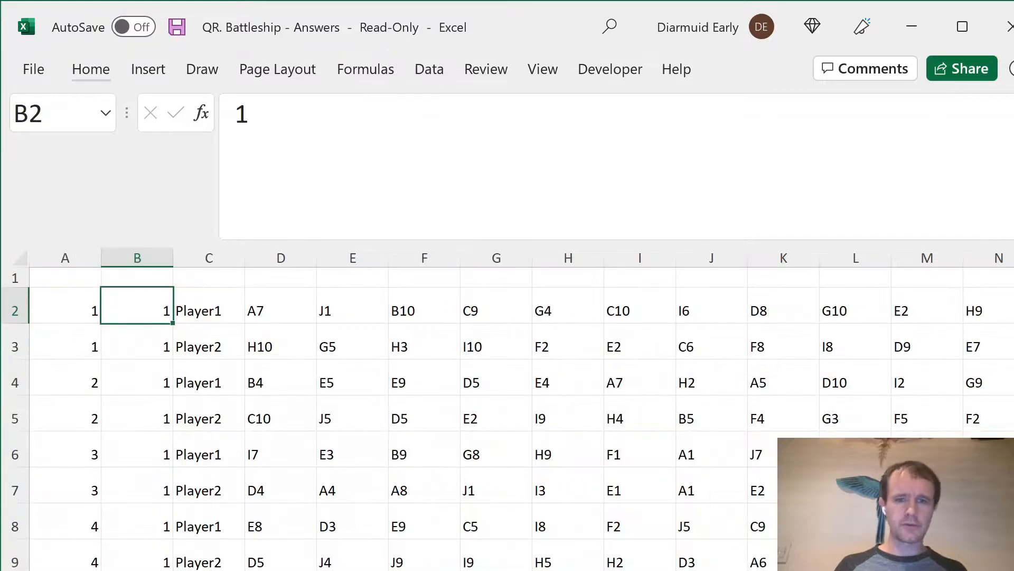
pyautogui.press('Right')
pyautogui.hotkey('ctrl', 'Right')
pyautogui.press('Left')
pyautogui.hotkey('shift', 'Down')
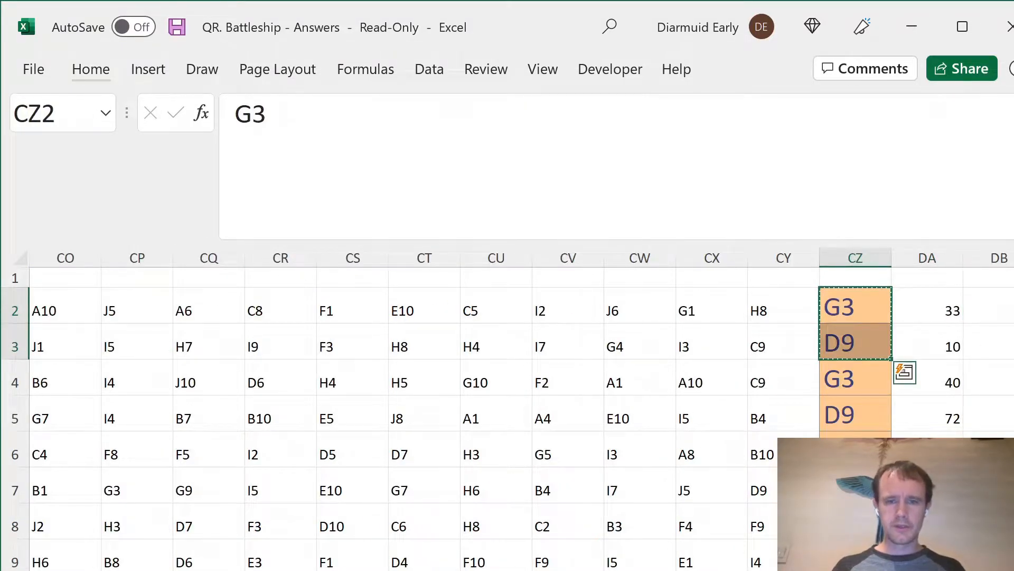
pyautogui.hotkey('ctrl', 'pageup')
pyautogui.press('Right')
pyautogui.press('Right')
pyautogui.press('Right')
pyautogui.press('Right')
pyautogui.press('Right')
pyautogui.press('Right')
pyautogui.press('Right')
pyautogui.press('Right')
pyautogui.press('Right')
pyautogui.press('Right')
pyautogui.press('Right')
pyautogui.press('Right')
pyautogui.press('Right')
pyautogui.press('Right')
pyautogui.press('Right')
pyautogui.press('Right')
pyautogui.press('Right')
pyautogui.press('Up')
pyautogui.press('Up')
pyautogui.press('Up')
pyautogui.hotkey('ctrl', 'v')
pyautogui.press('Right')
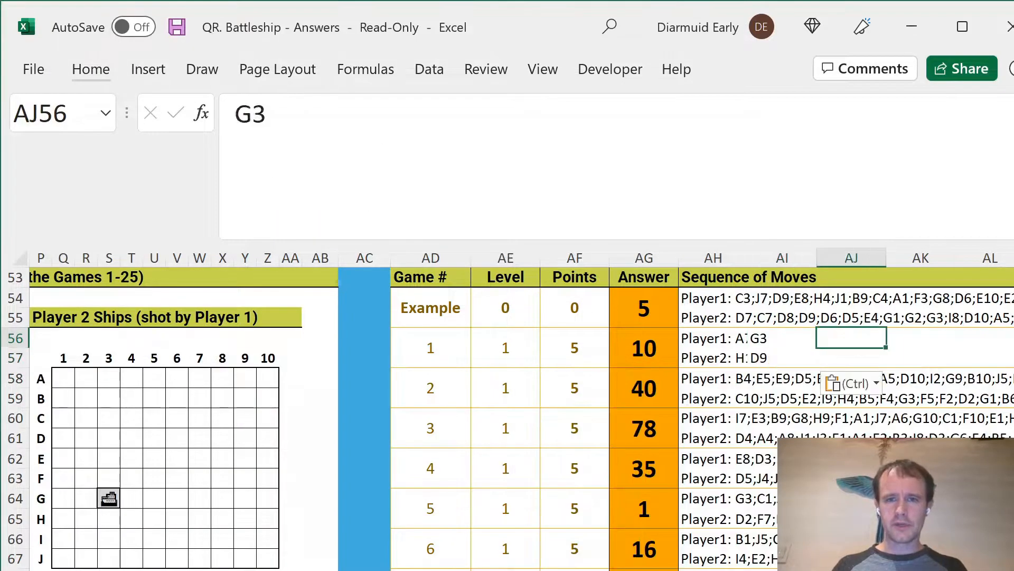
# Enter =FIND(AI56,AH56) in AJ56 and fill it to AJ57 to locate each ship in its move sequence.
pyautogui.write('=mat')
pyautogui.press('BackSpace')
pyautogui.press('BackSpace')
pyautogui.press('BackSpace')
pyautogui.write('find')
pyautogui.press('Tab')
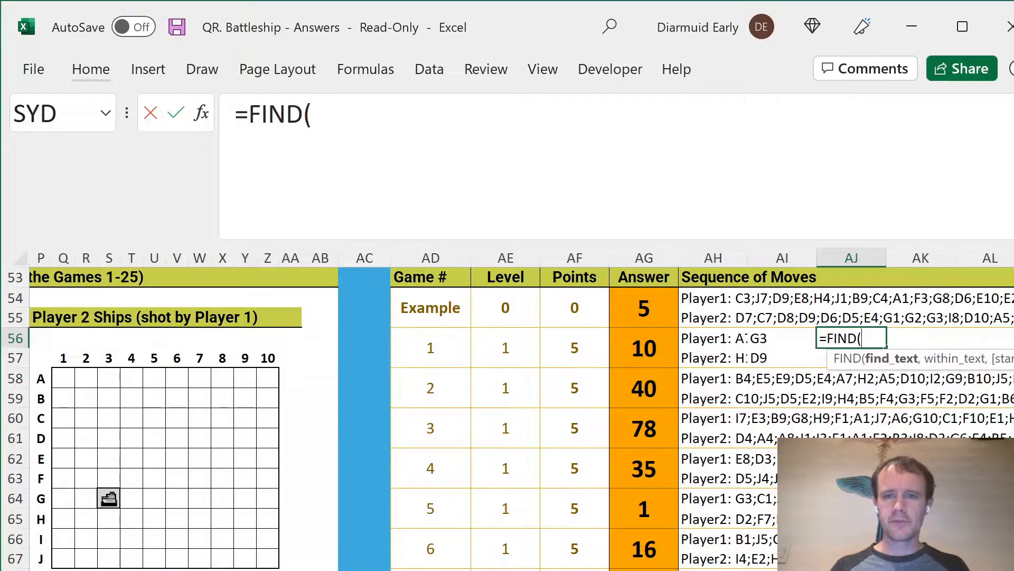
pyautogui.press('Left')
pyautogui.write(',')
pyautogui.press('Left')
pyautogui.press('Left')
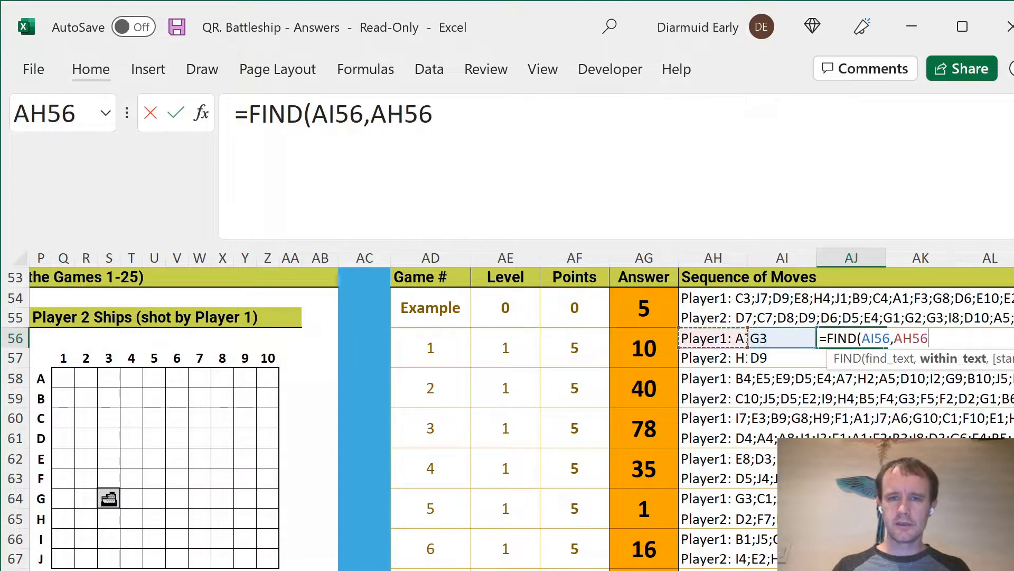
pyautogui.write(')')
pyautogui.press('Return')
pyautogui.press('Up')
pyautogui.press('Down')
pyautogui.press('Up')
pyautogui.hotkey('shift', 'Down')
pyautogui.press('F2')
pyautogui.hotkey('ctrl', 'Return')
# Enter =LEFT(AH56,AJ56) in AK56 to extract Player 1's moves up to the ship hit.
pyautogui.press('Right')
pyautogui.press('Up')
pyautogui.press('Down')
pyautogui.write('=LEFT(')
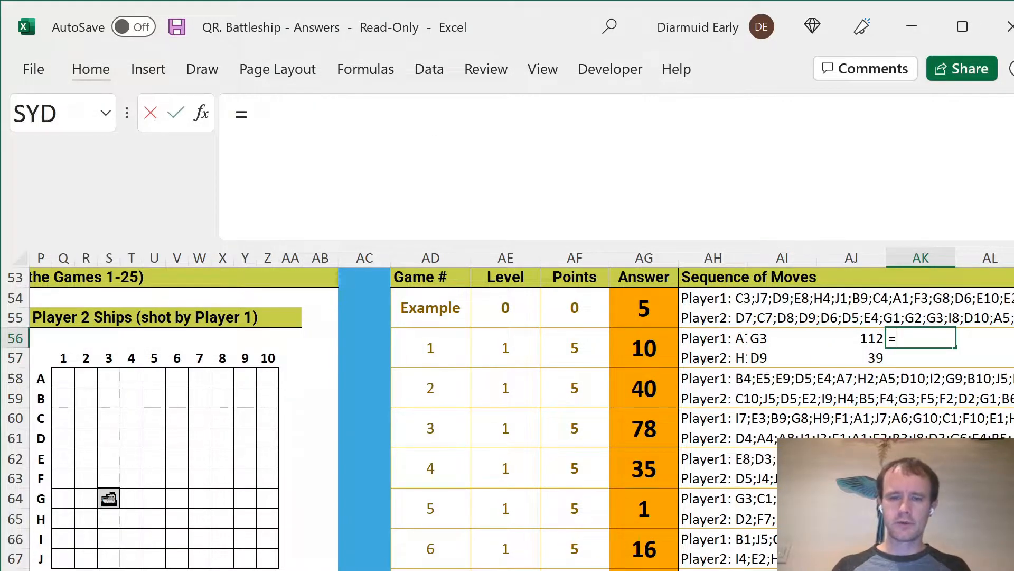
pyautogui.press('Left')
pyautogui.press('Left')
pyautogui.press('Left')
pyautogui.write(',')
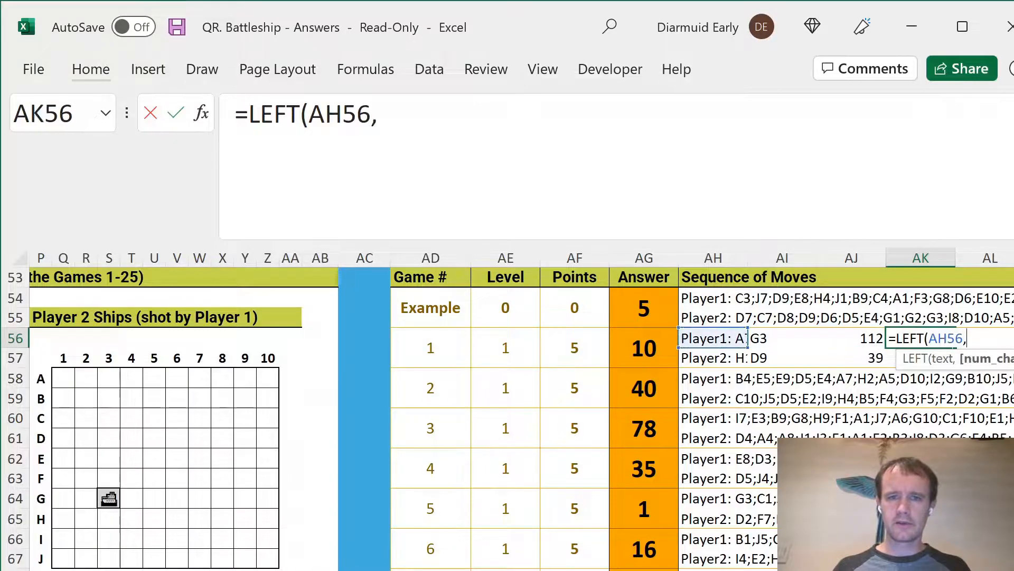
pyautogui.press('Left')
pyautogui.write(')')
pyautogui.press('Return')
# Examine the semicolons and ending of the truncated sequence through a temporary pasted value in AK57.
pyautogui.press('Up')
pyautogui.hotkey('ctrl', 'c')
pyautogui.press('Down')
pyautogui.hotkey('ctrl', 'v')
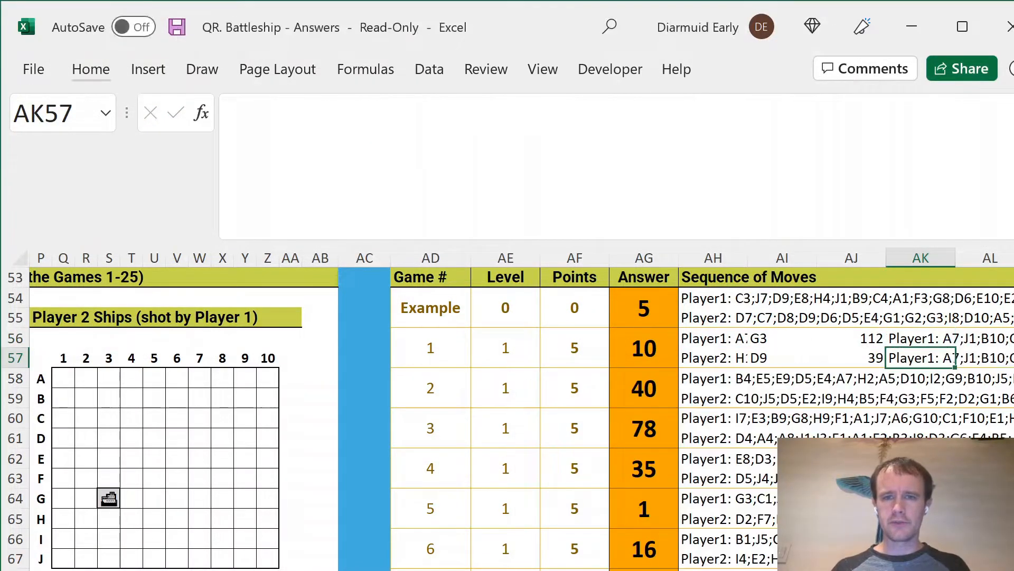
pyautogui.moveTo(693, 186); pyautogui.dragTo(717, 186)
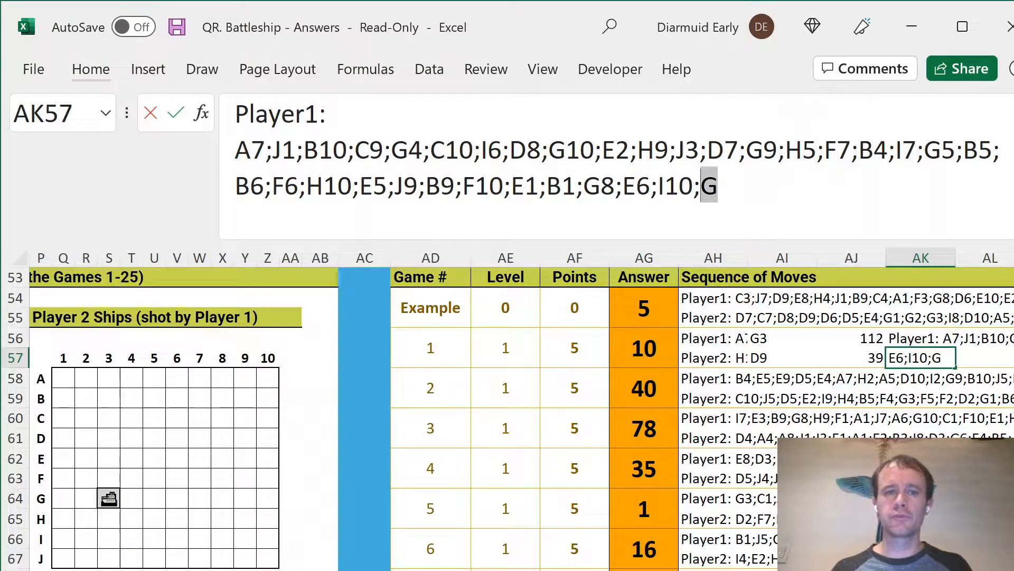
pyautogui.moveTo(266, 150); pyautogui.dragTo(273, 149)
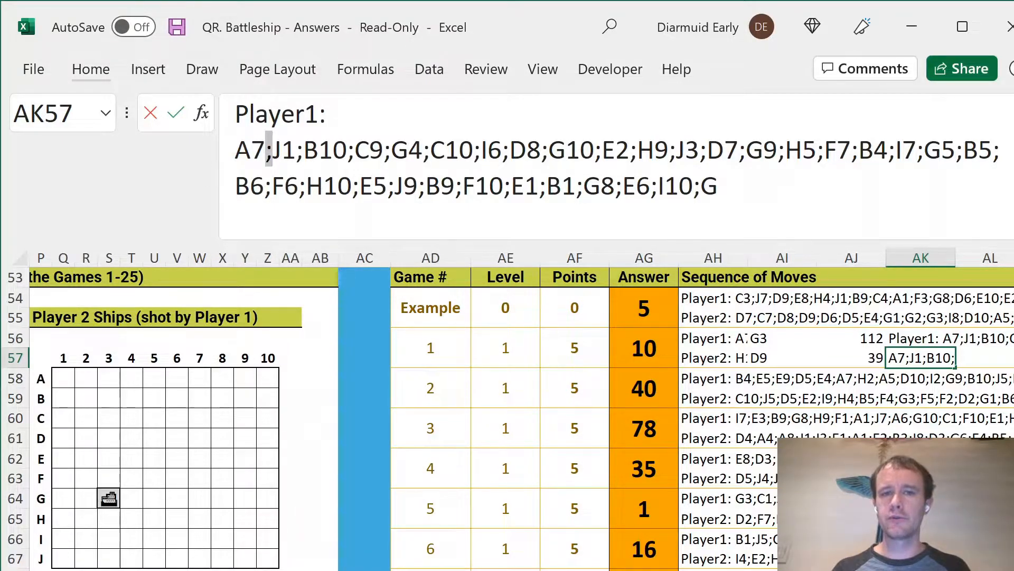
pyautogui.moveTo(703, 186); pyautogui.dragTo(717, 186)
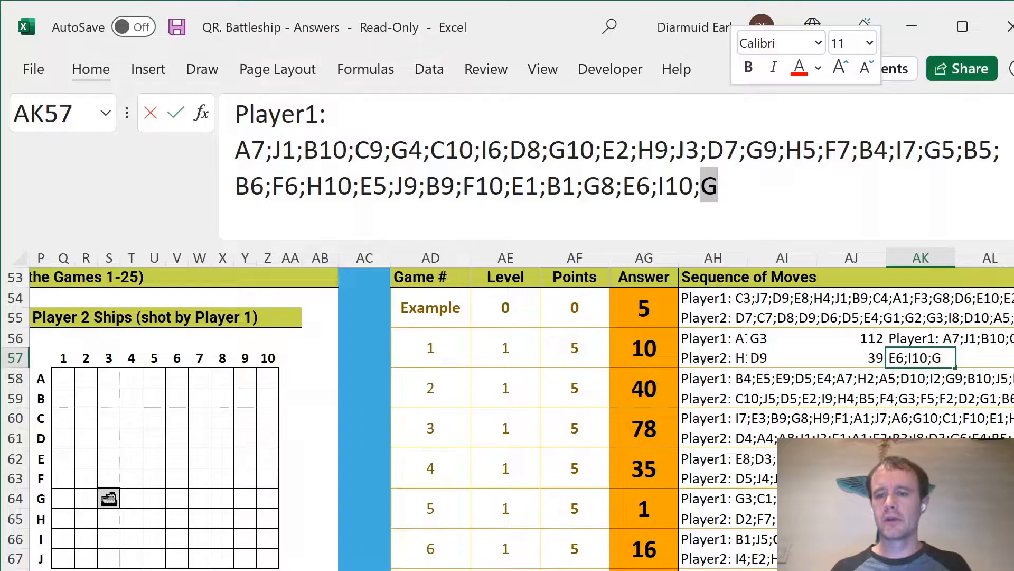
pyautogui.press('Escape')
pyautogui.press('Delete')
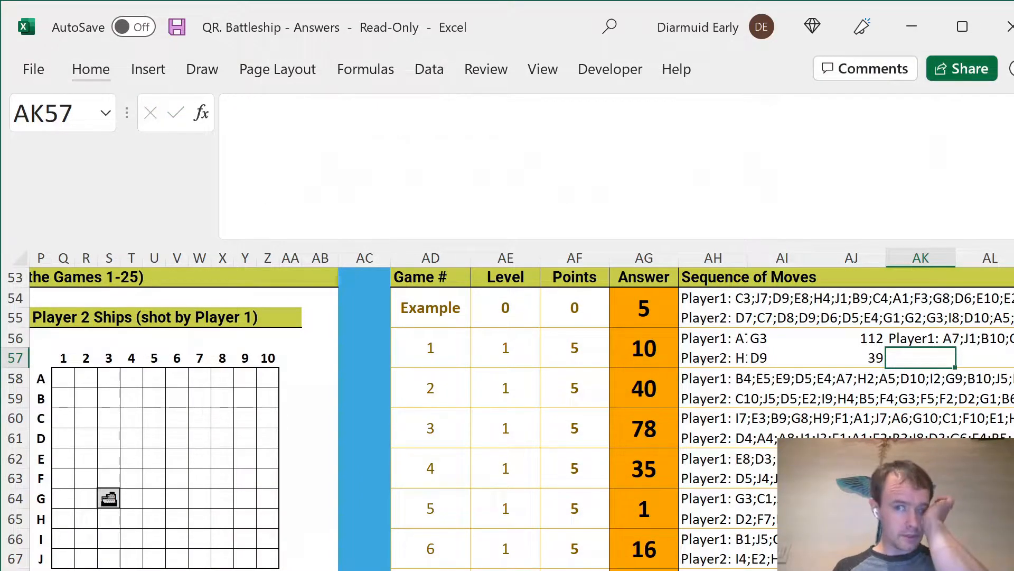
# Count the semicolons in the truncated sequence by entering =LEN(AK56)-LEN(SUBSTITUTE(AK56,";","")) in AL56.
pyautogui.click(952, 338)
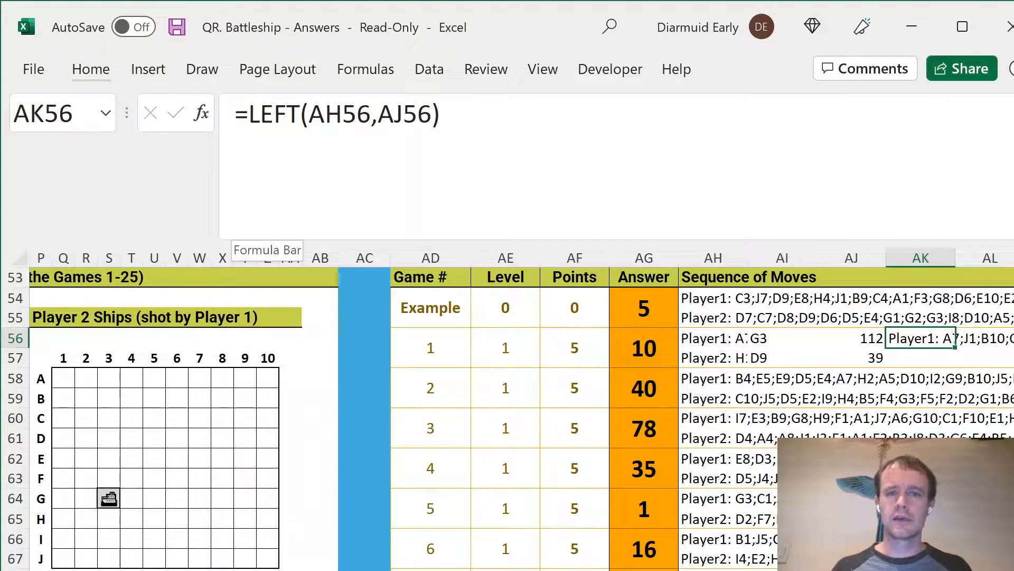
pyautogui.press('Right')
pyautogui.press('Left')
pyautogui.press('Right')
pyautogui.press('Left')
pyautogui.press('Right')
pyautogui.write('=le')
pyautogui.press('Tab')
pyautogui.press('Left')
pyautogui.write(')')
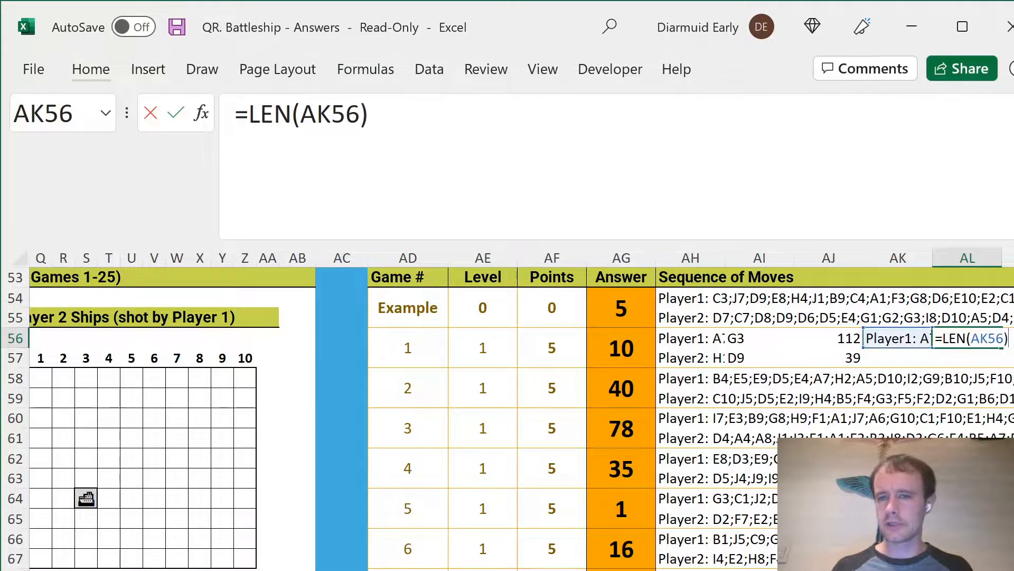
pyautogui.write('-LEN(')
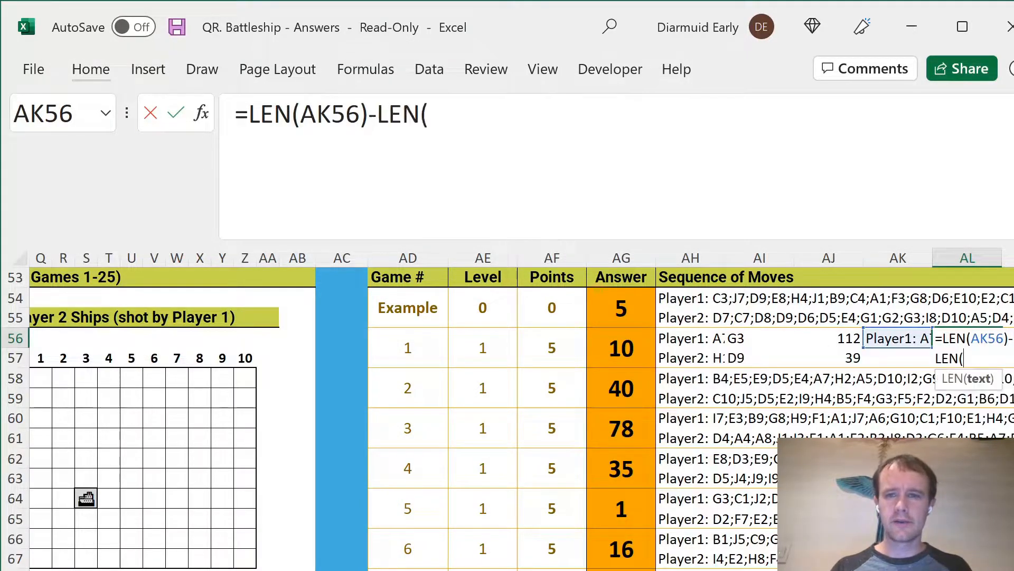
pyautogui.write('sub')
pyautogui.press('Tab')
pyautogui.press('Left')
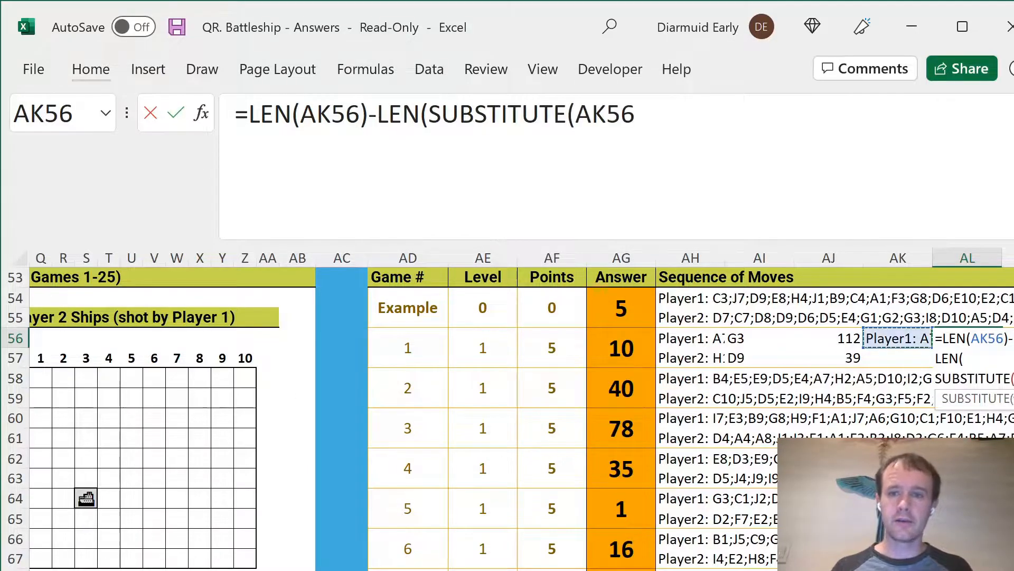
pyautogui.write(',";",""))')
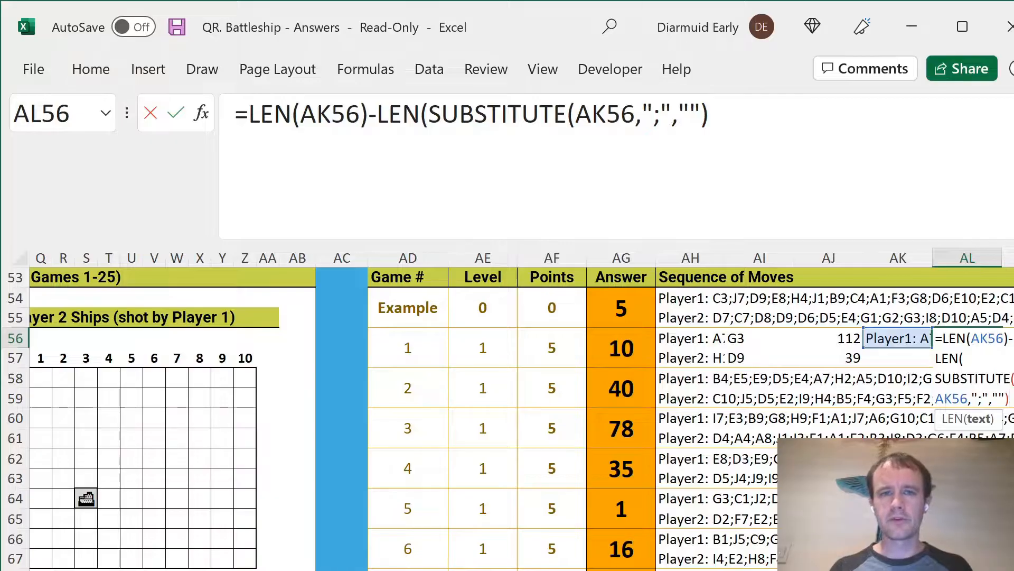
pyautogui.click(428, 114)
pyautogui.click(592, 114)
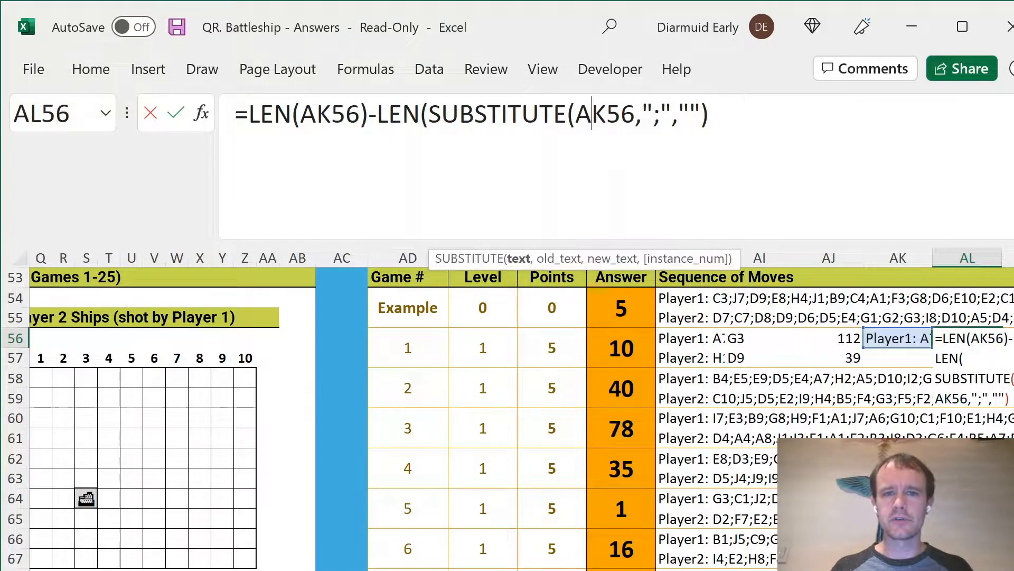
pyautogui.click(657, 114)
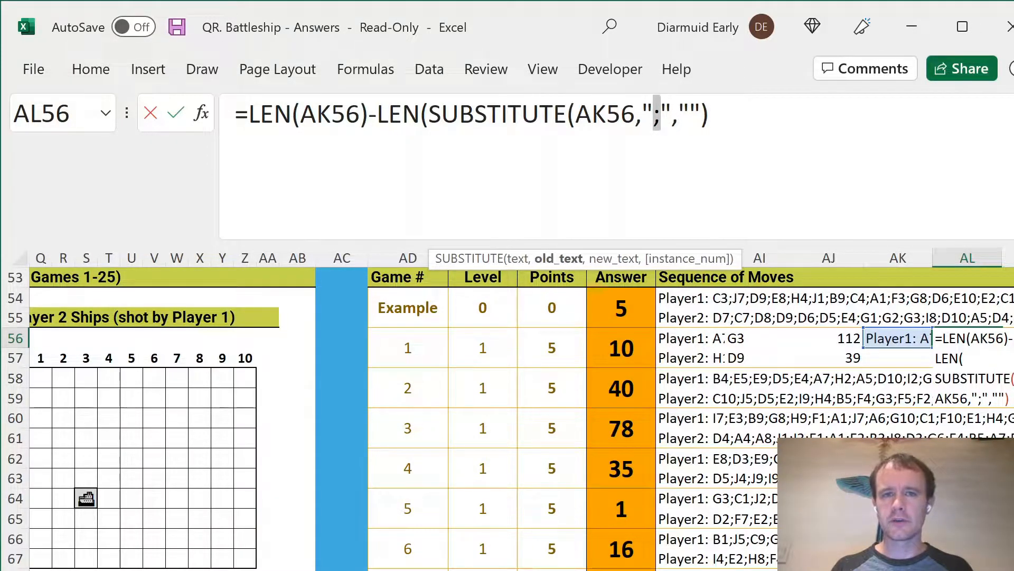
pyautogui.click(690, 114)
pyautogui.click(710, 114)
pyautogui.write(')')
pyautogui.press('Return')
pyautogui.press('Up')
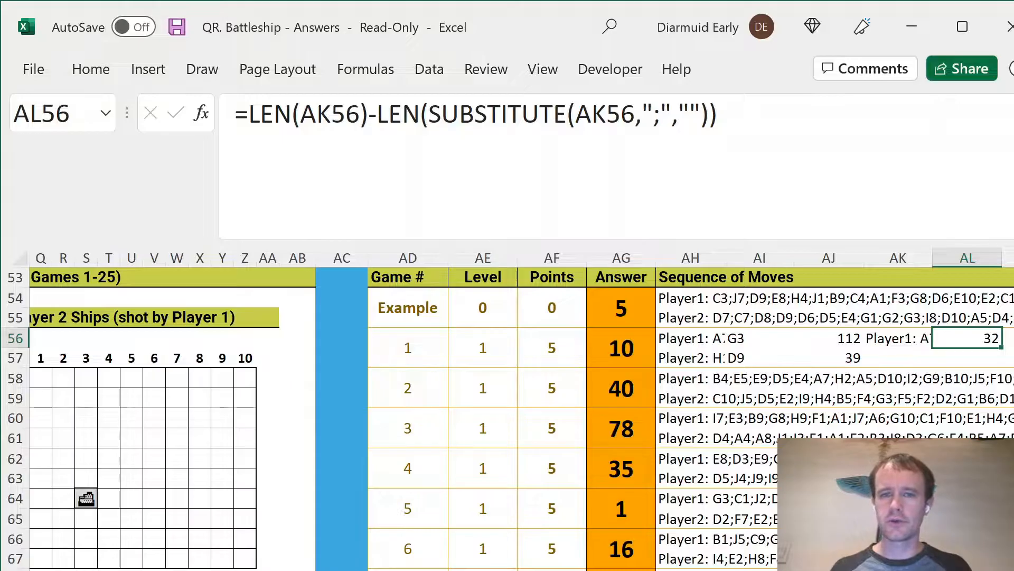
# Add 1 to the semicolon count formula in AL56 so it gives the move number.
pyautogui.press('F2')
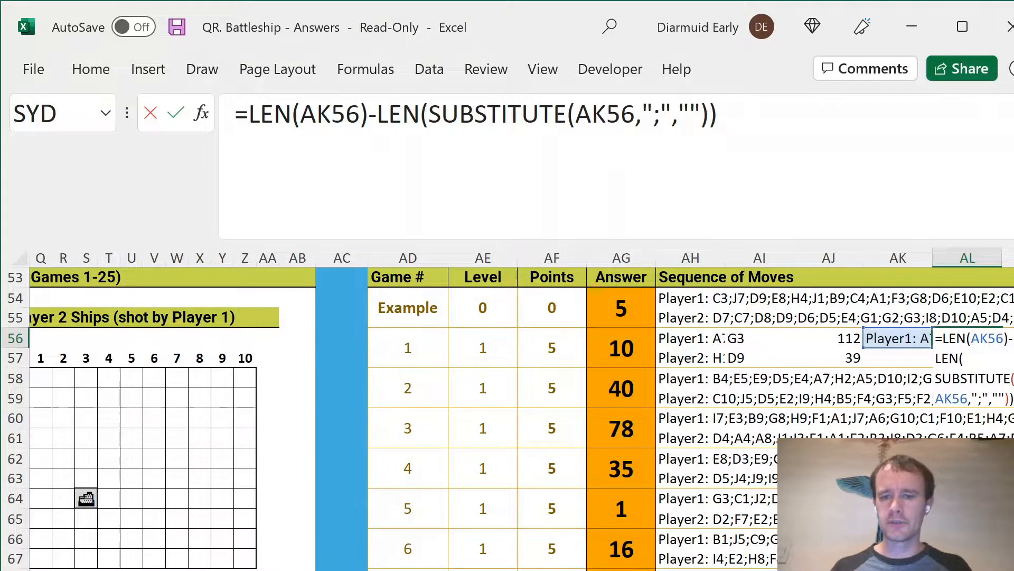
pyautogui.write('+1')
pyautogui.hotkey('ctrl', 'Return')
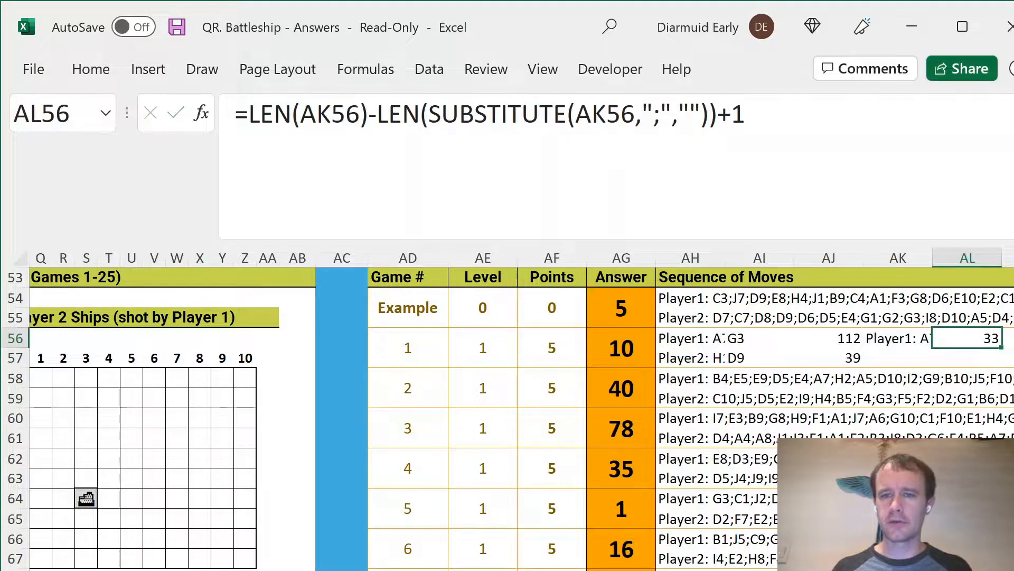
# Fill the LEFT formula and the move count formula from AK56:AL56 into row 57.
pyautogui.click(898, 338)
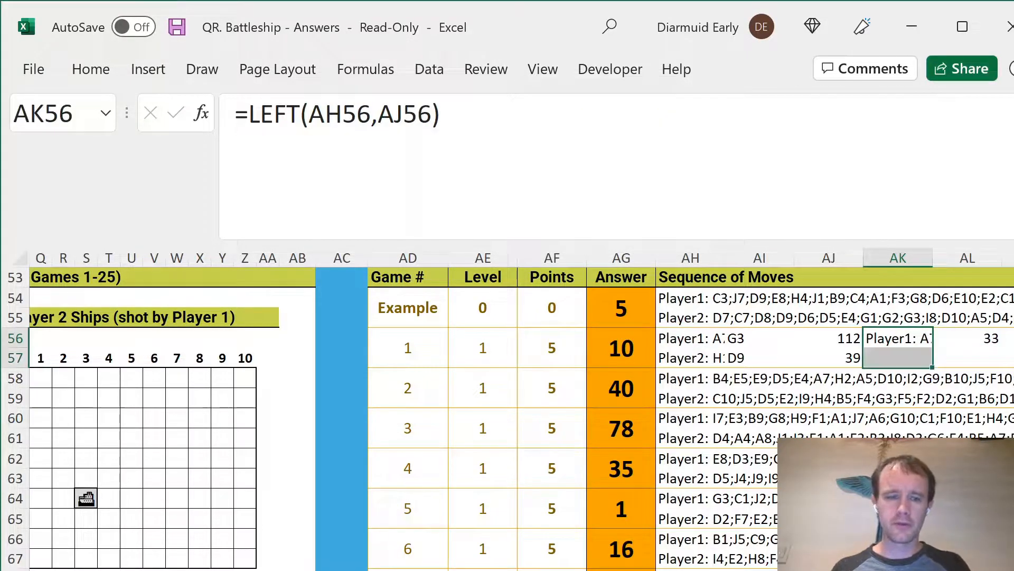
pyautogui.press('F2')
pyautogui.press('Tab')
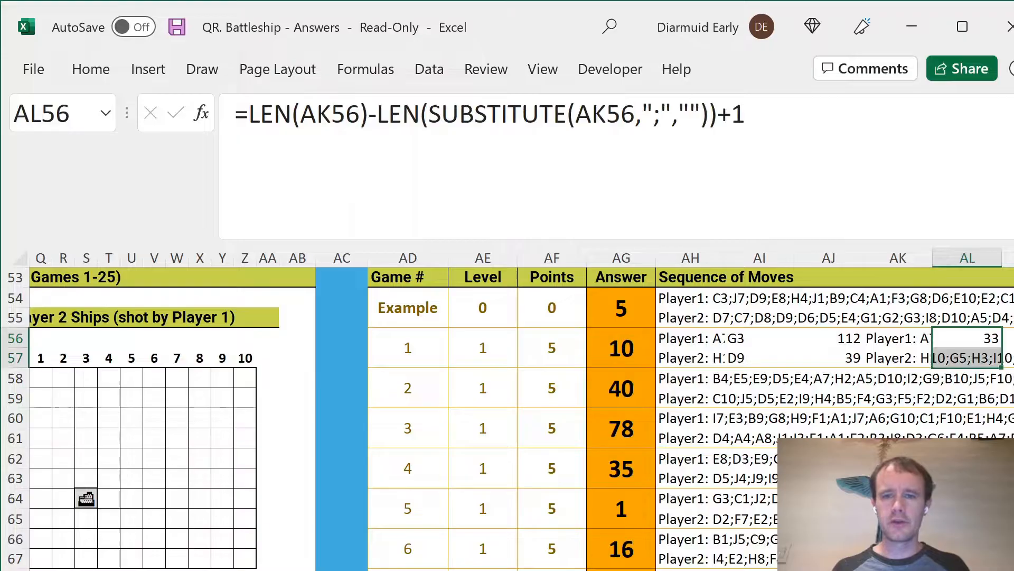
pyautogui.press('F2')
pyautogui.press('Return')
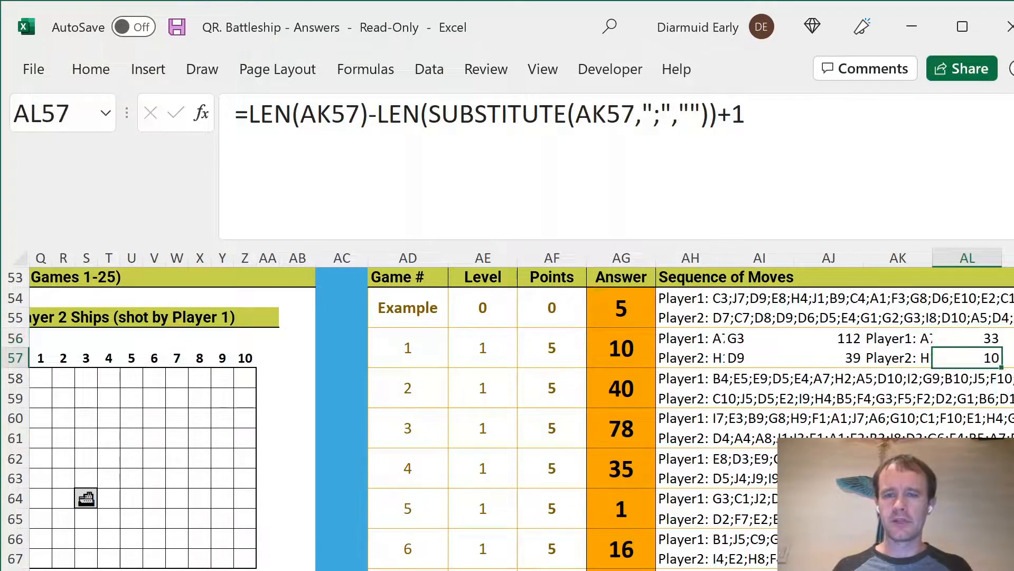
# Check the game 1 answer's source MATCH formulas in Sheet1 DA2:DA3 and return to the ship positions at AI56.
pyautogui.press('Up')
pyautogui.press('Left')
pyautogui.press('Left')
pyautogui.press('Left')
pyautogui.press('Left')
pyautogui.press('Left')
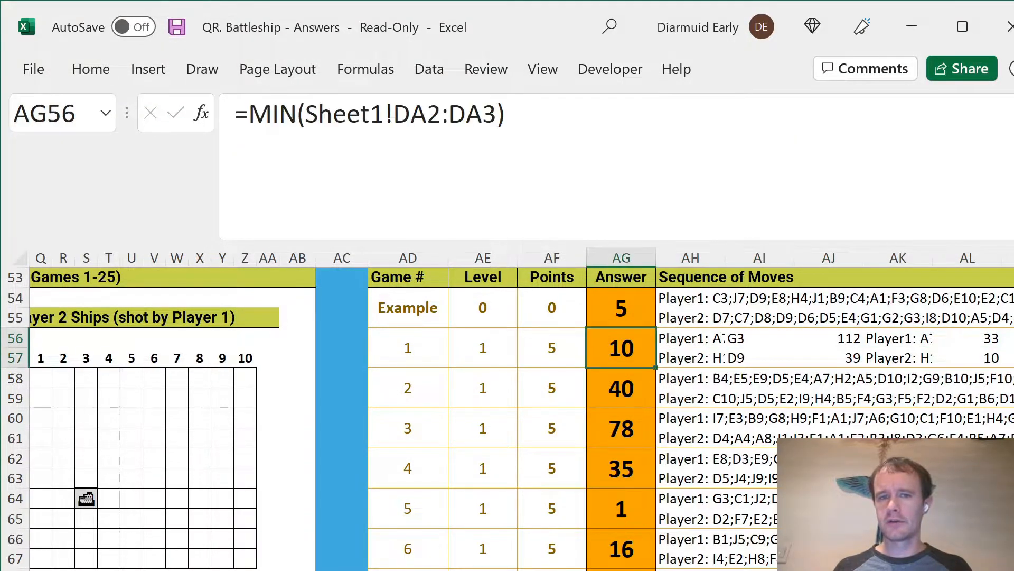
pyautogui.hotkey('ctrl', '[')
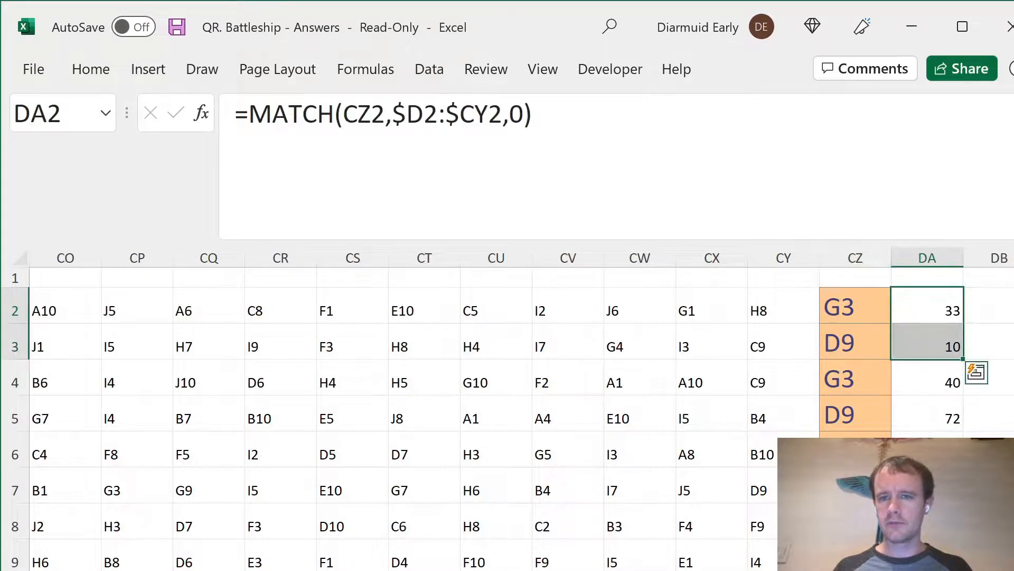
pyautogui.press('F5')
pyautogui.press('Return')
pyautogui.press('Right')
pyautogui.press('Right')
pyautogui.press('Down')
pyautogui.press('Up')
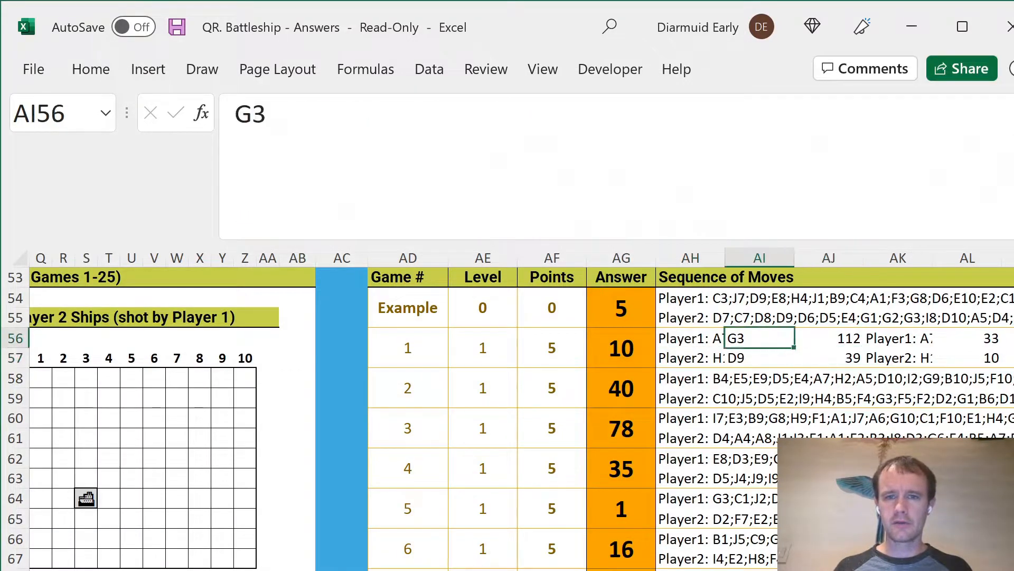
# Compare the helper cells AI56:AL57 with the split game 1 moves on Sheet1, returning to AI57.
pyautogui.hotkey('shift', 'Right')
pyautogui.hotkey('shift', 'Right')
pyautogui.hotkey('shift', 'Right')
pyautogui.hotkey('shift', 'Down')
pyautogui.press('Down')
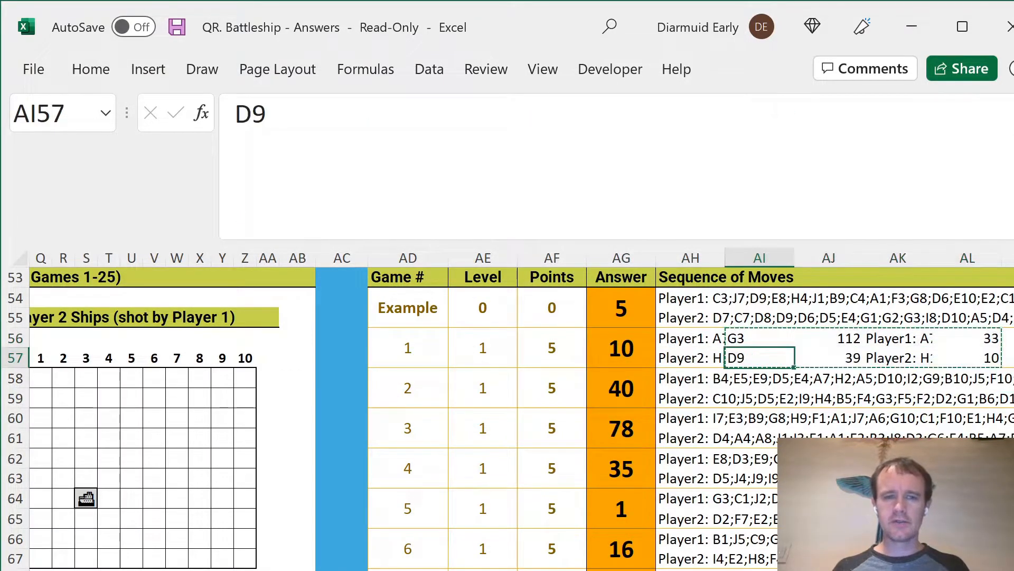
pyautogui.press('F5')
pyautogui.press('Return')
pyautogui.press('Left')
pyautogui.press('Up')
pyautogui.press('Left')
pyautogui.press('Down')
pyautogui.hotkey('ctrl', 'shift', 'Left')
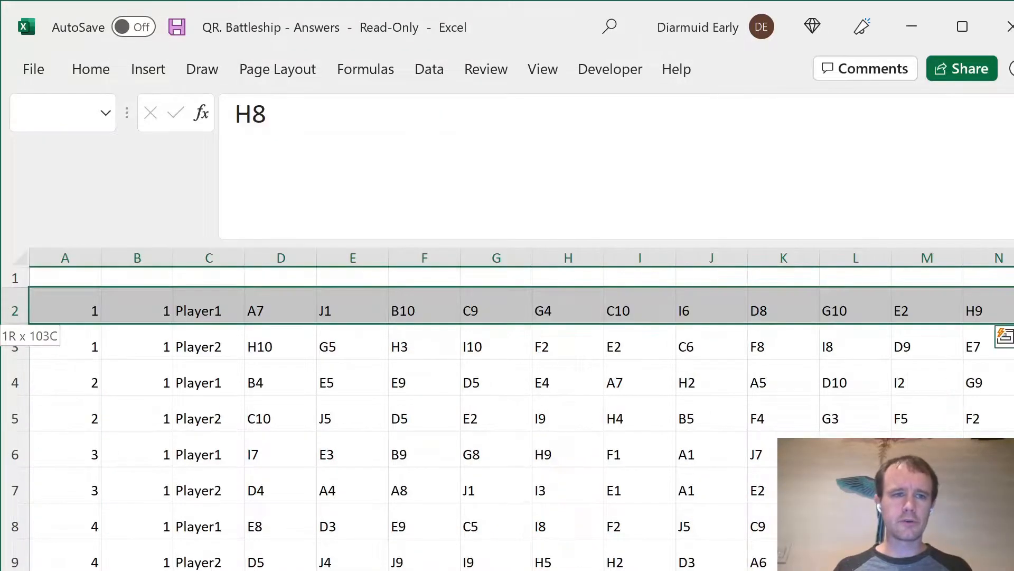
pyautogui.press('F5')
pyautogui.press('Return')
pyautogui.press('Right')
pyautogui.press('Right')
pyautogui.press('Right')
pyautogui.press('Right')
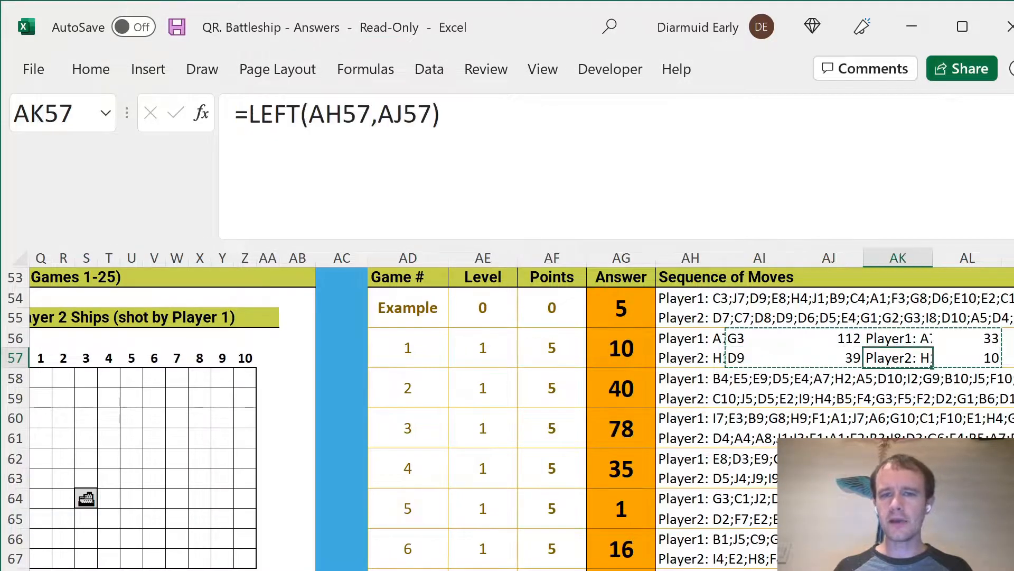
pyautogui.press('Left')
pyautogui.press('Left')
pyautogui.press('Left')
pyautogui.press('Left')
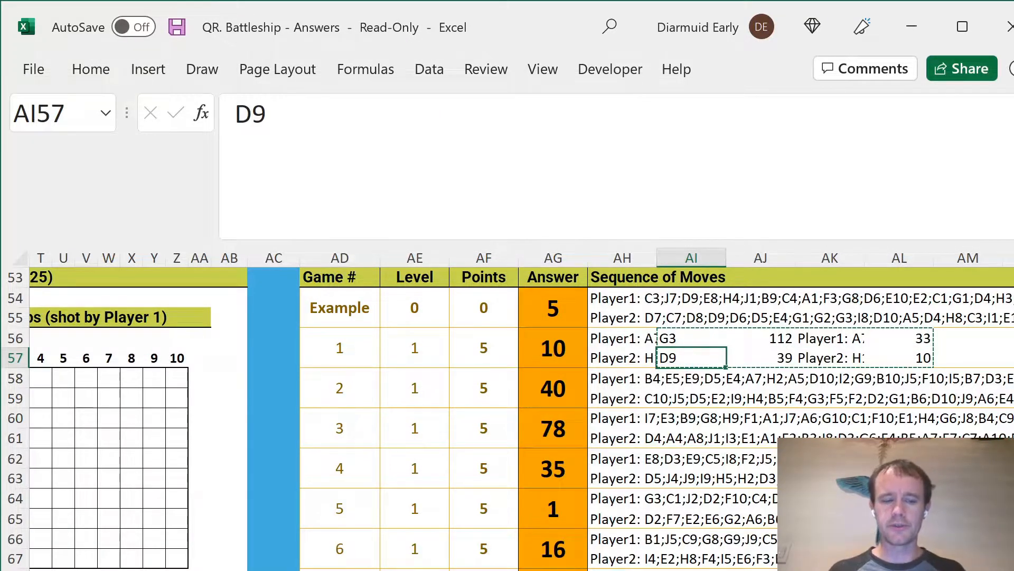
# Test other Player 2 ship positions in AI57 by entering D10, followed by D1.
pyautogui.write('D10')
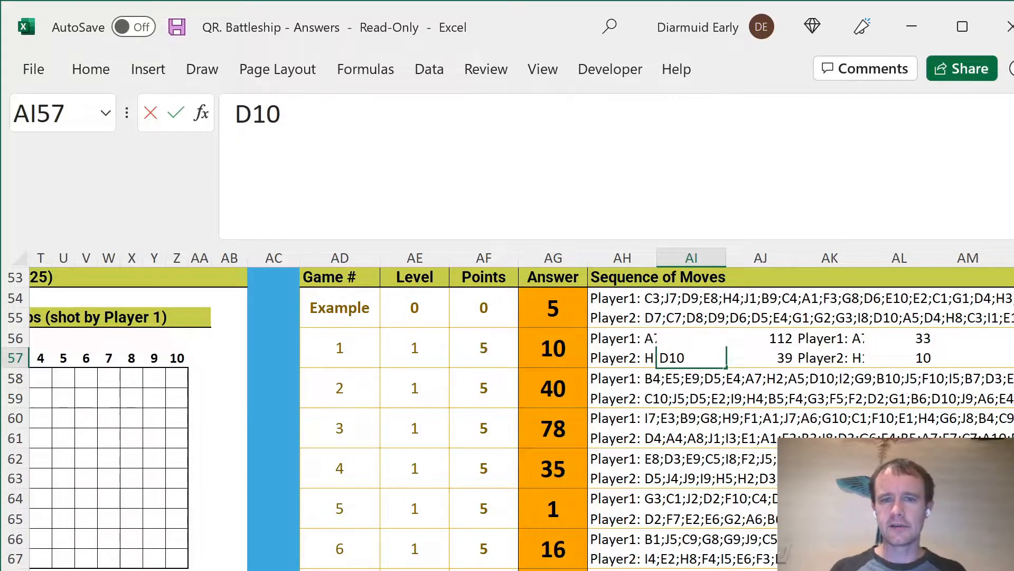
pyautogui.hotkey('ctrl', 'Return')
pyautogui.write('D1')
pyautogui.press('Return')
# Examine where the D-row moves, including D9, occur in Player 2's unsplit game 1 sequence in AH57.
pyautogui.click(691, 357)
pyautogui.click(623, 358)
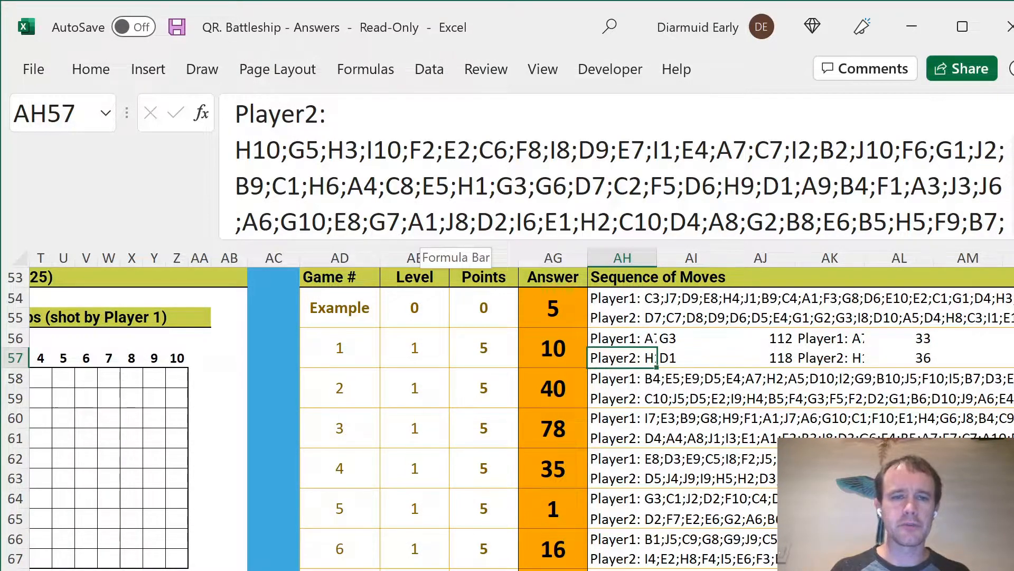
pyautogui.press('Right')
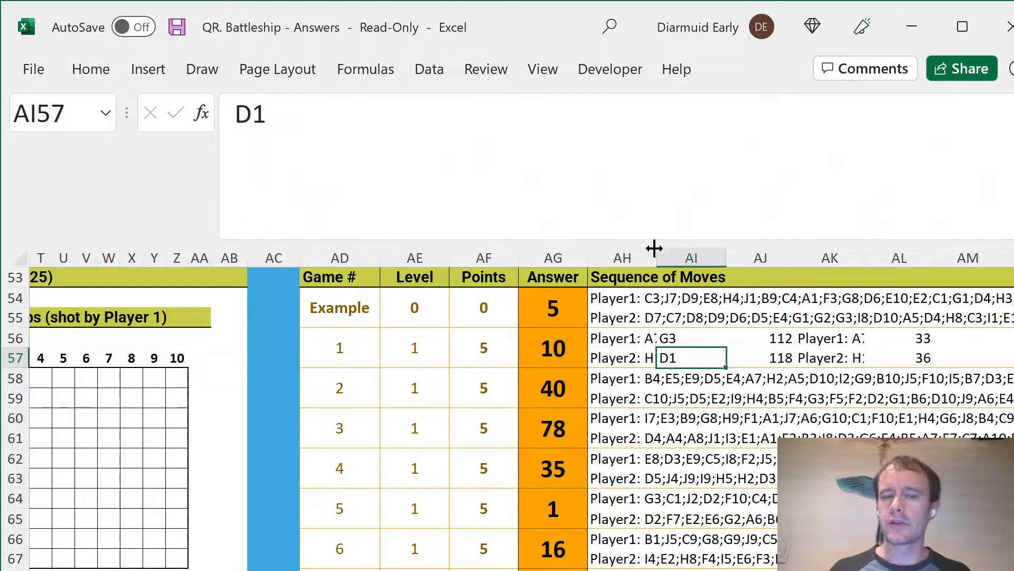
pyautogui.press('Left')
pyautogui.moveTo(574, 186); pyautogui.dragTo(606, 186)
pyautogui.moveTo(578, 150); pyautogui.dragTo(610, 150)
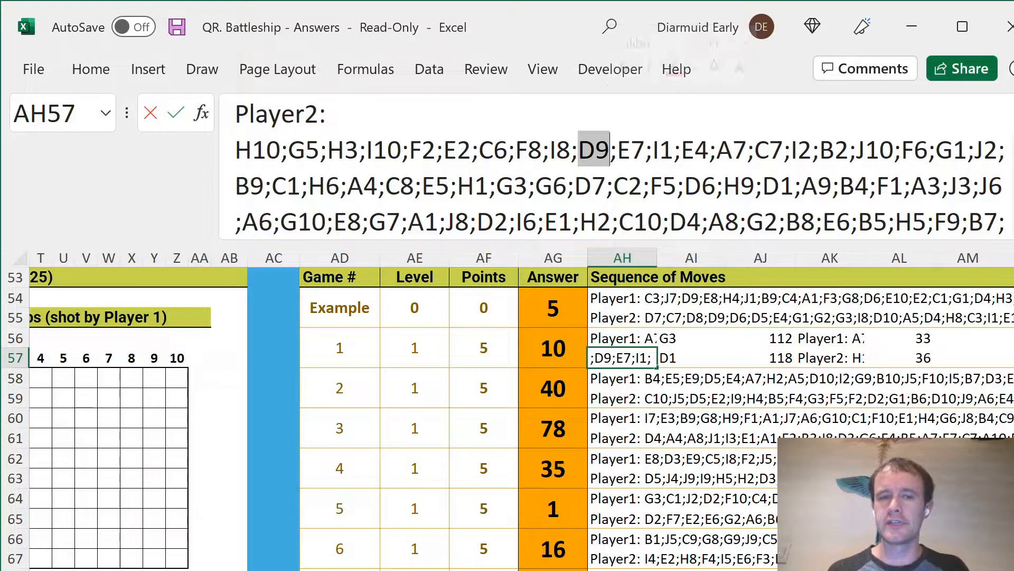
pyautogui.press('Escape')
# Review the FIND formulas in AJ57 and AJ56 for the game 1 ship positions.
pyautogui.press('Right')
pyautogui.press('Right')
pyautogui.press('Right')
pyautogui.press('Right')
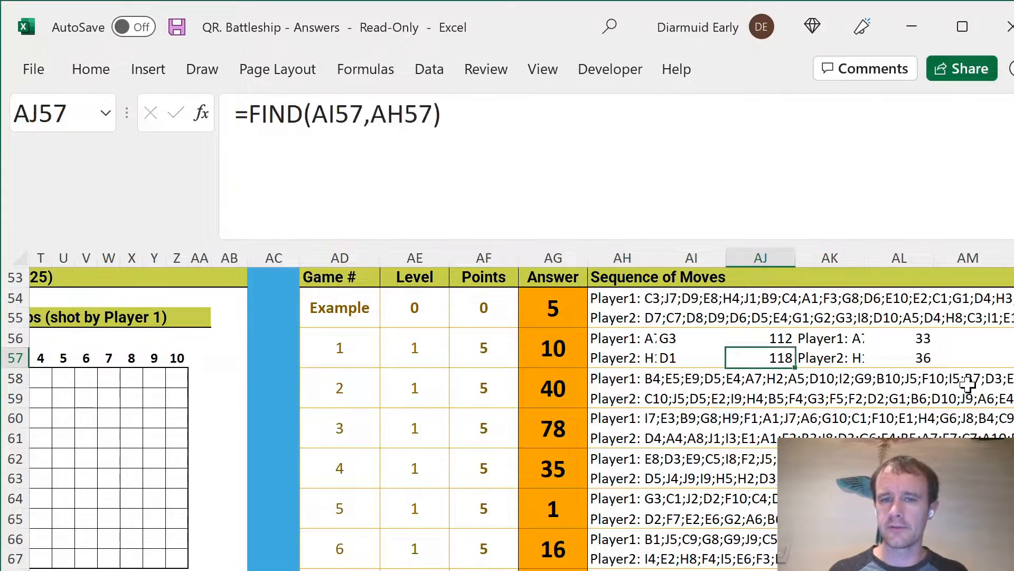
pyautogui.press('Up')
pyautogui.press('Left')
pyautogui.press('Left')
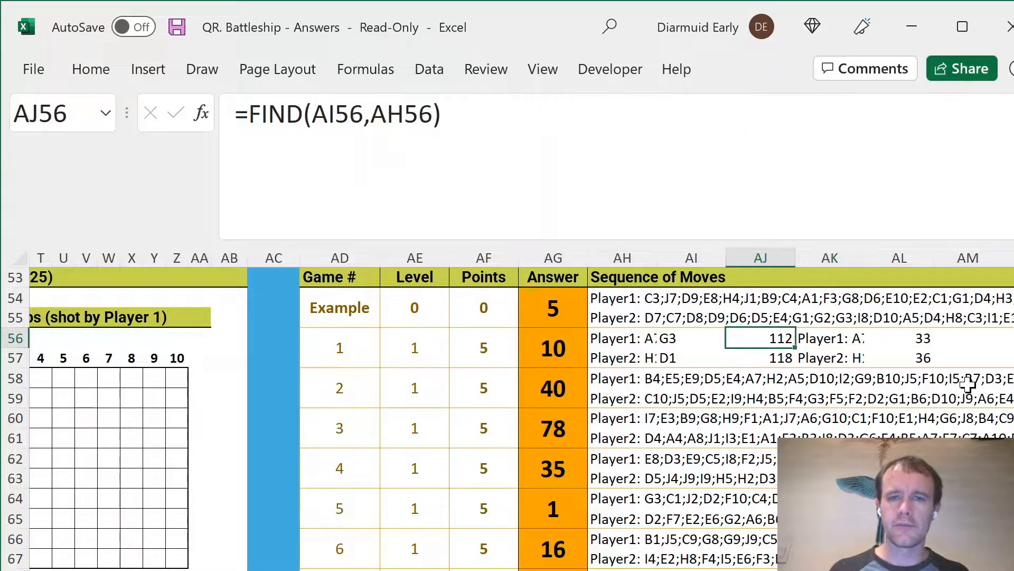
pyautogui.click(364, 114)
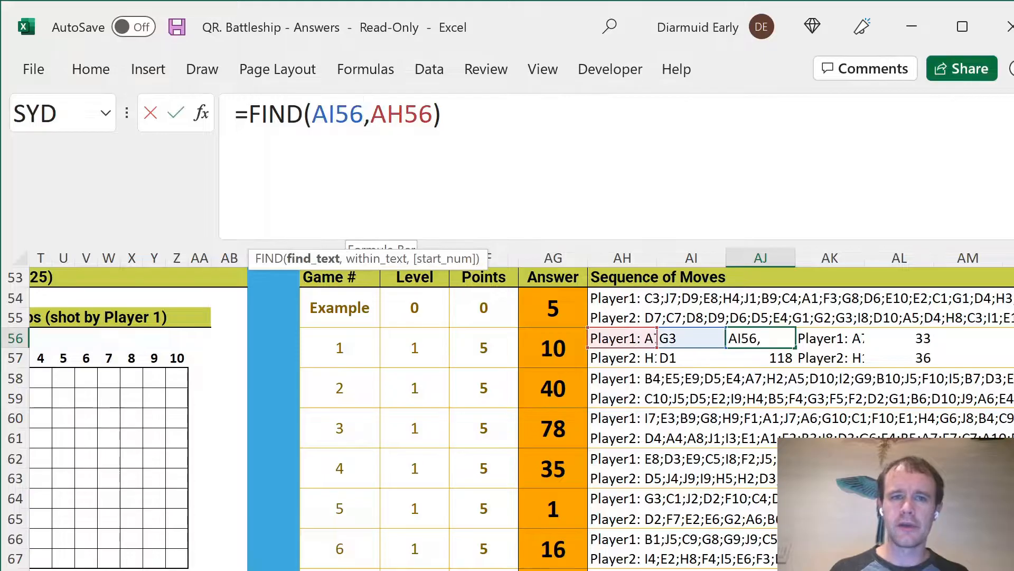
pyautogui.press('Escape')
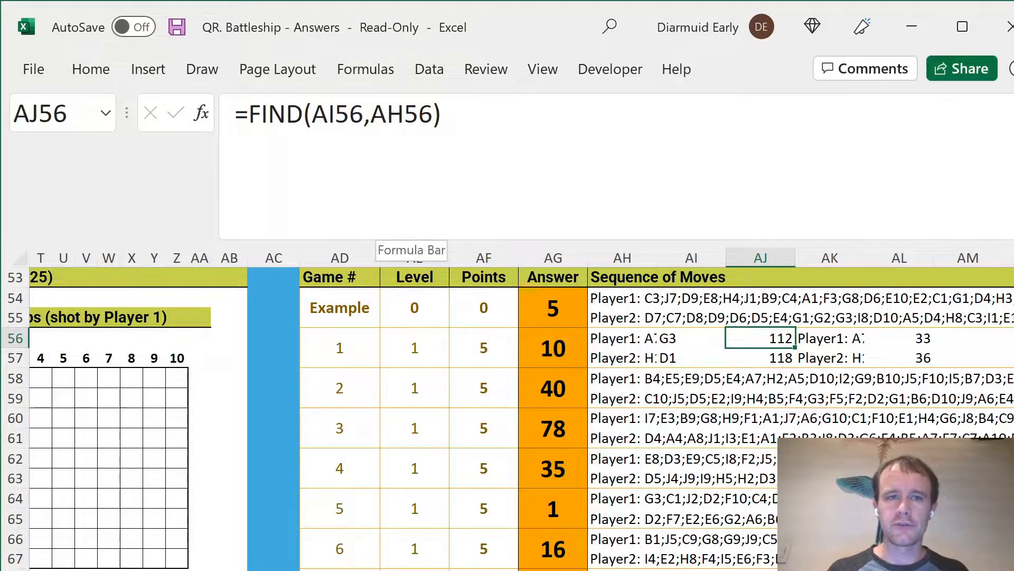
pyautogui.click(364, 114)
pyautogui.write('&";"')
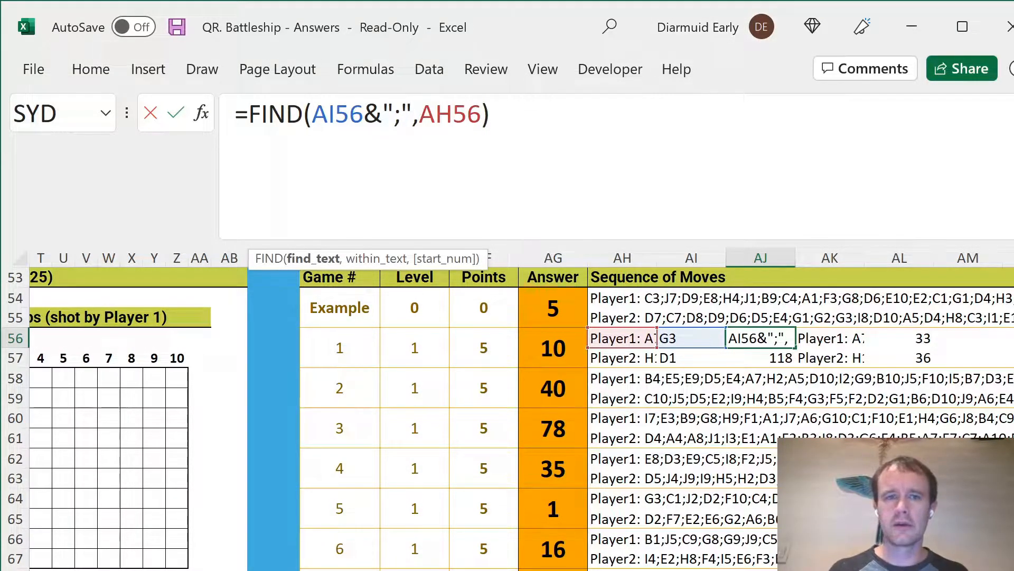
pyautogui.press('Right')
pyautogui.press('Right')
pyautogui.press('Right')
pyautogui.press('Right')
pyautogui.press('Right')
pyautogui.write('&";"')
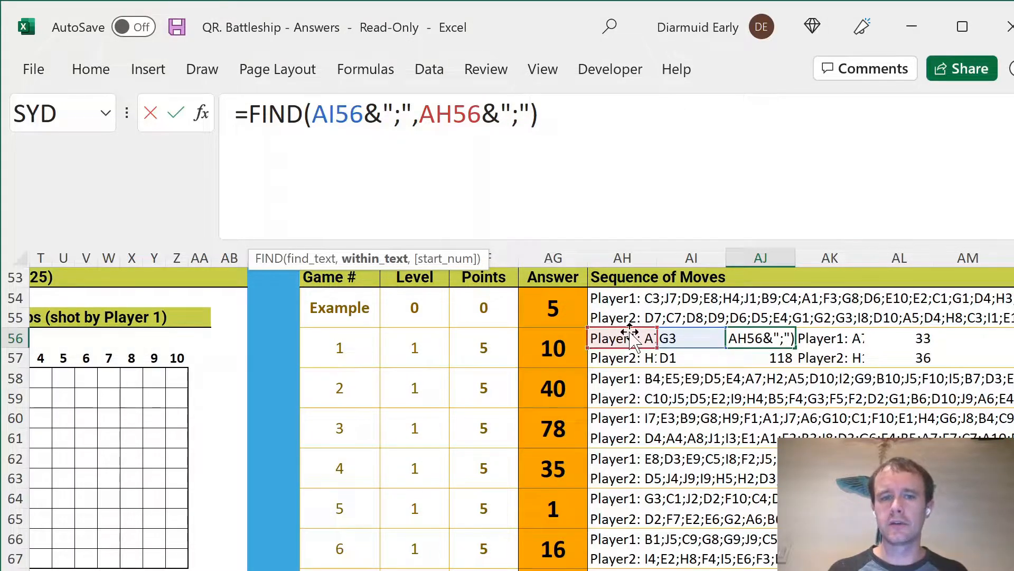
pyautogui.press('Escape')
# Examine the ends of both game 1 move sequences in AH56 and AH57 for a trailing semicolon.
pyautogui.press('Left')
pyautogui.press('Left')
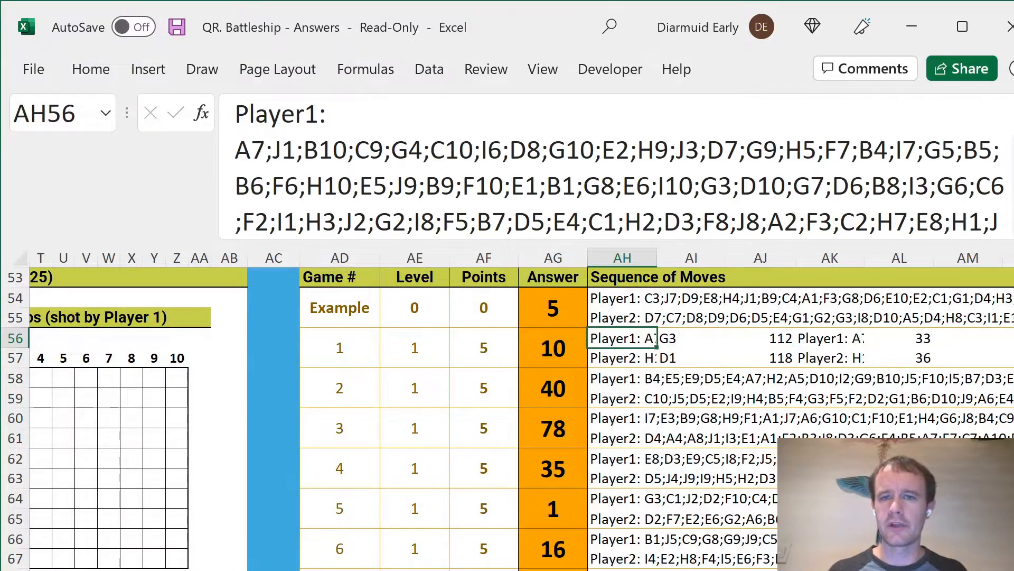
pyautogui.click(869, 222)
pyautogui.hotkey('ctrl', 'End')
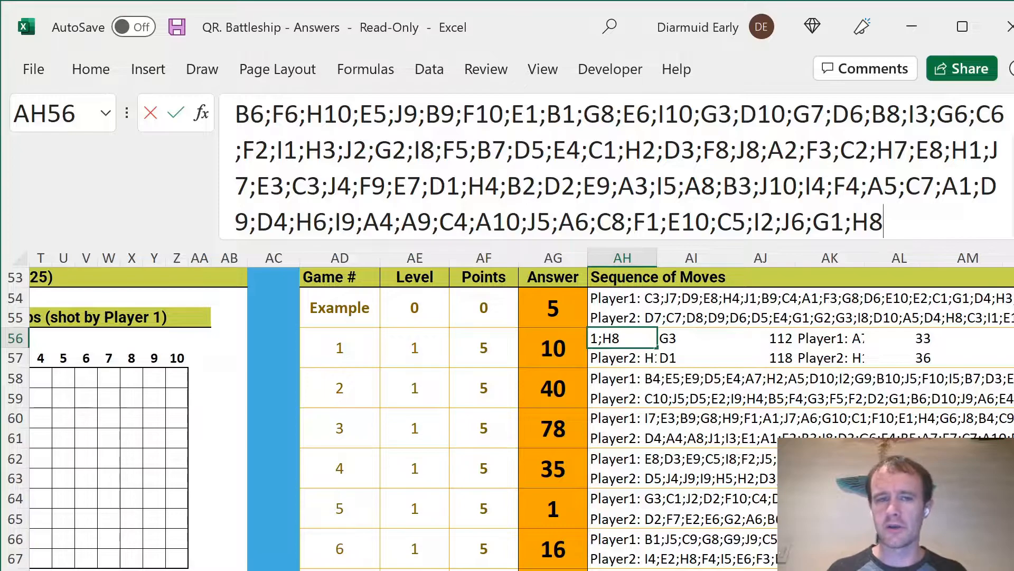
pyautogui.press('Return')
pyautogui.click(896, 222)
pyautogui.hotkey('ctrl', 'End')
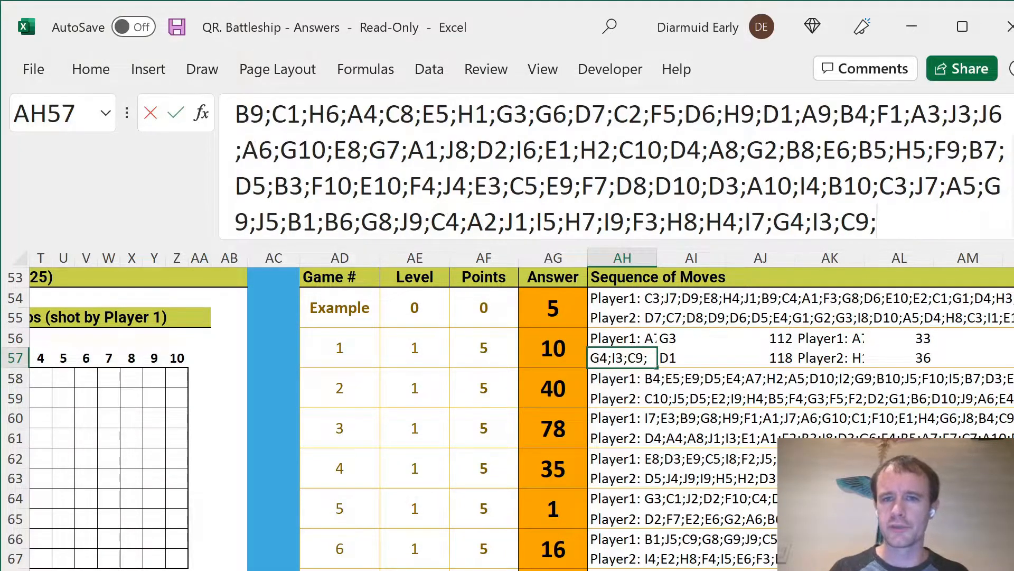
pyautogui.press('Escape')
pyautogui.click(622, 338)
pyautogui.click(692, 338)
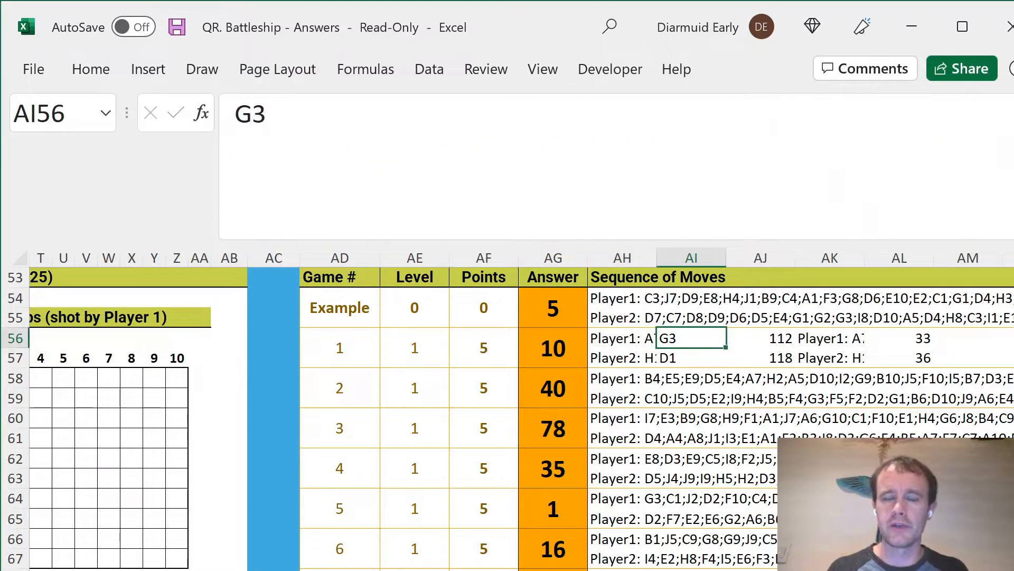
# Change the AJ56 formula to =FIND(AI56&";",AH56&";") so the move is matched with its semicolon delimiter.
pyautogui.press('Right')
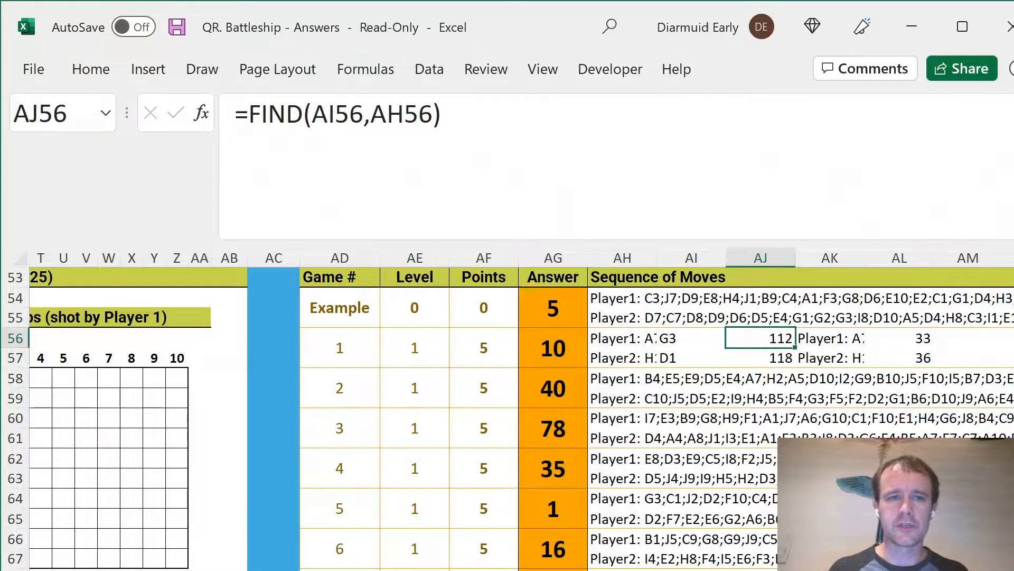
pyautogui.click(364, 113)
pyautogui.write('&";"&')
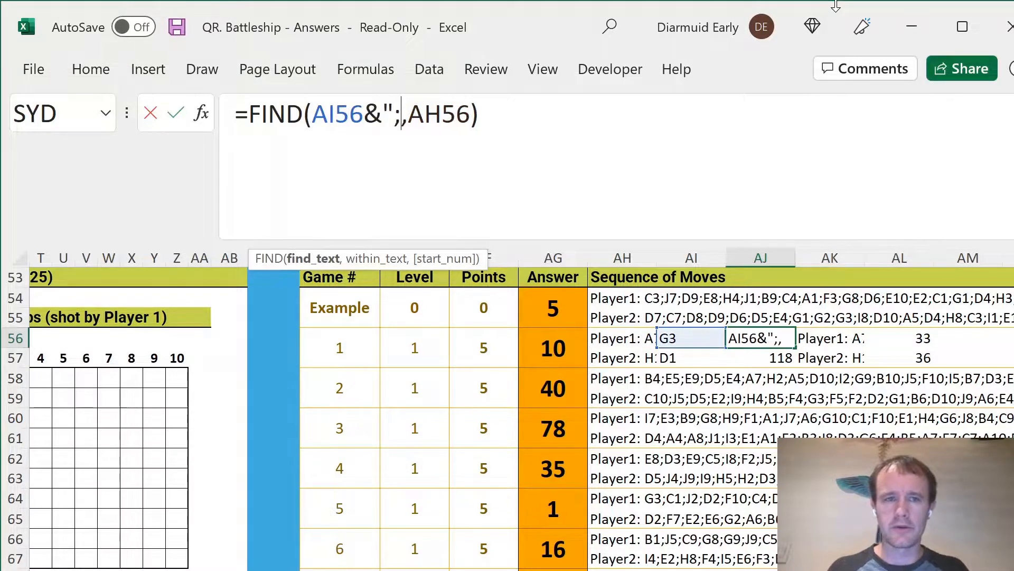
pyautogui.press('BackSpace')
pyautogui.press('Right')
pyautogui.press('Right')
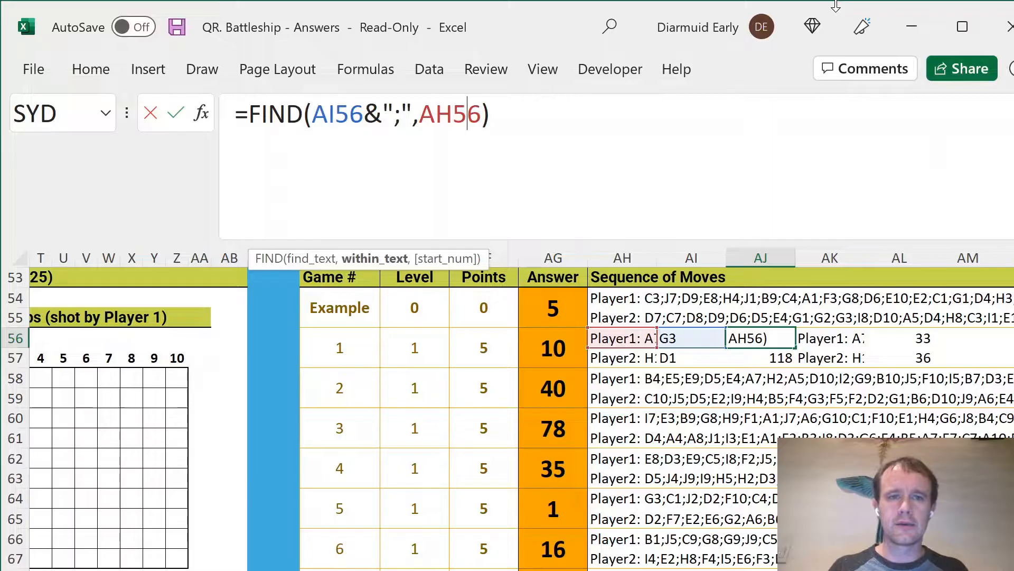
pyautogui.write('&";"')
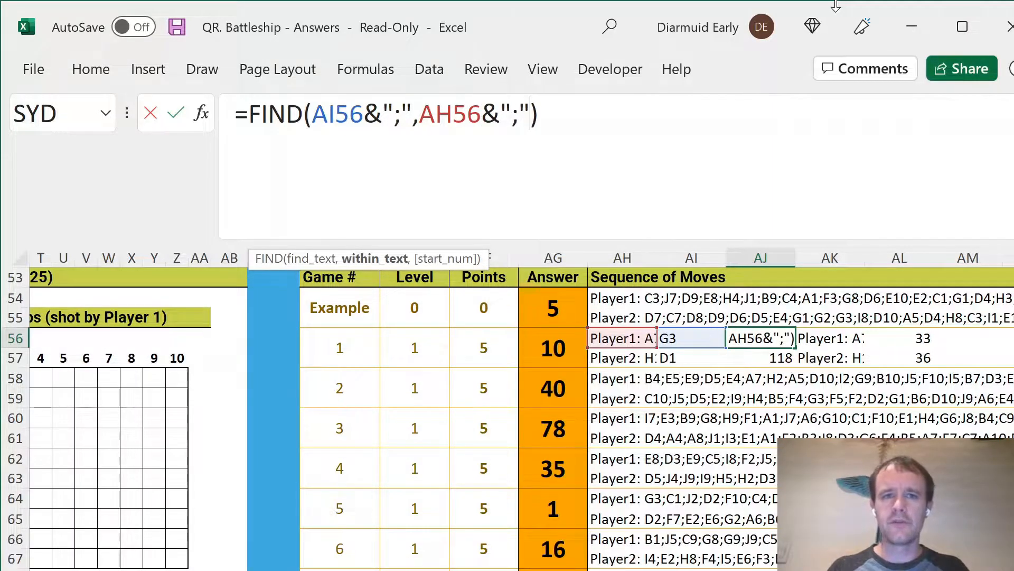
pyautogui.hotkey('ctrl', 'Return')
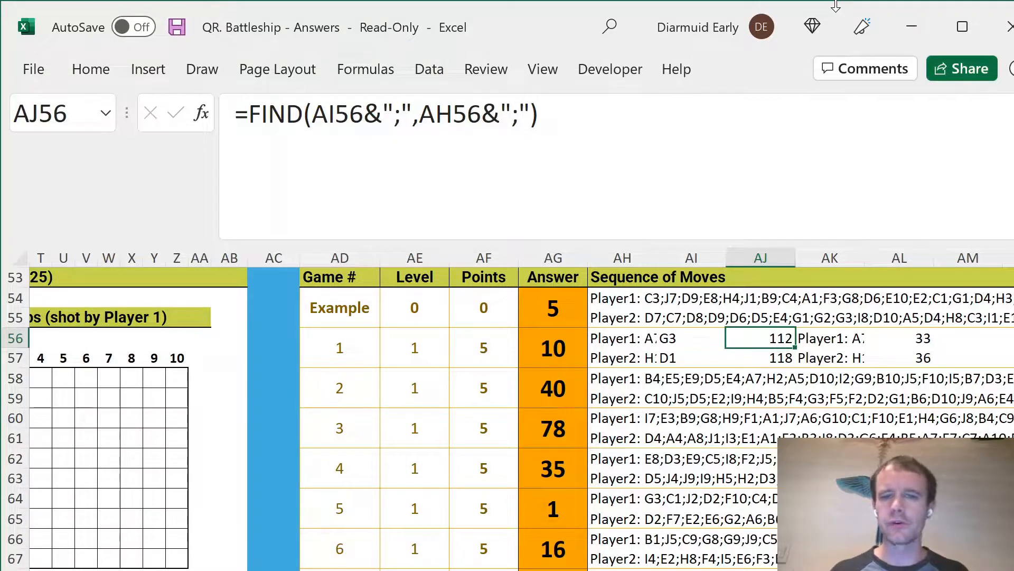
# Review the game 1 sequence in AH56, the position in AI57 and the answer formula in AG56.
pyautogui.press('Left')
pyautogui.press('Left')
pyautogui.press('Left')
pyautogui.press('Right')
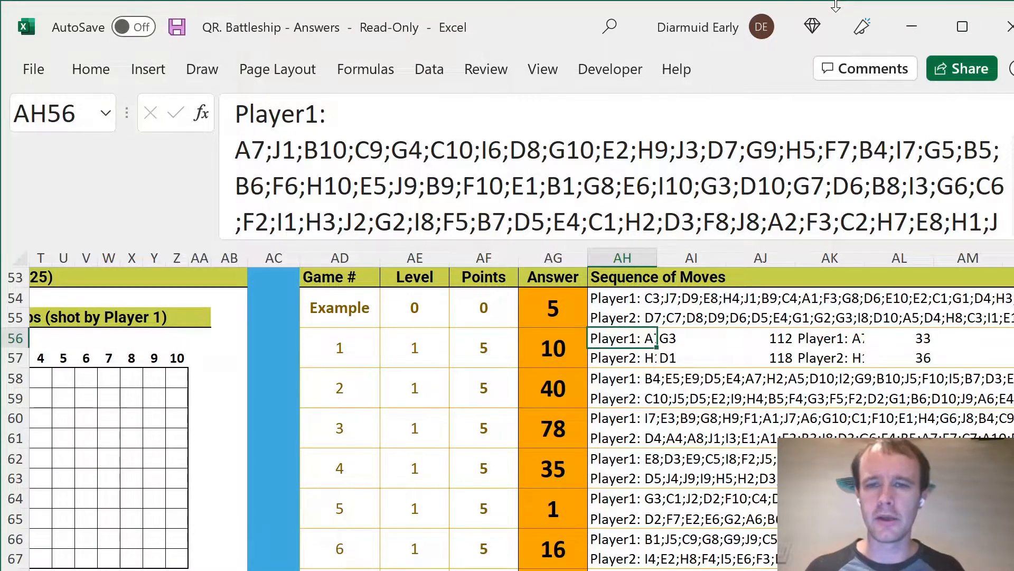
pyautogui.press('Down')
pyautogui.press('Right')
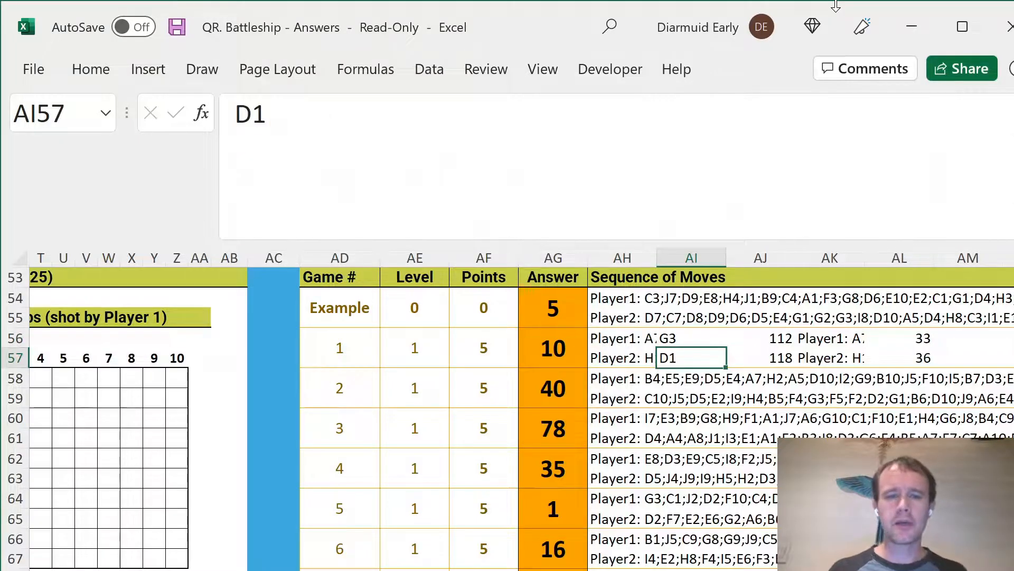
pyautogui.press('Left')
pyautogui.press('Up')
pyautogui.press('Left')
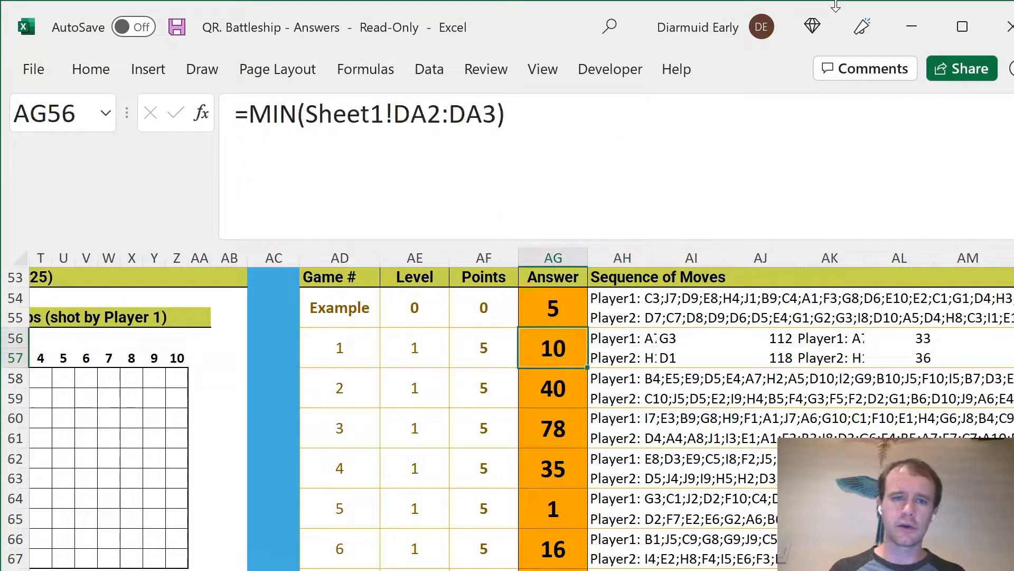
# Examine the Level 3 ship layouts, selecting Player 1's whole grid D92:M101.
pyautogui.press('Home')
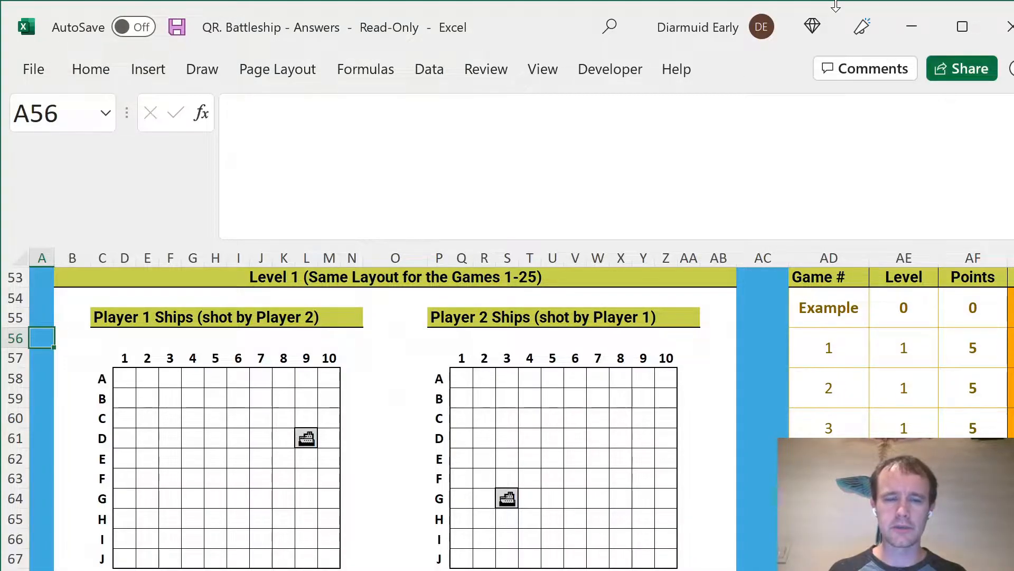
pyautogui.press('pagedown')
pyautogui.press('pagedown')
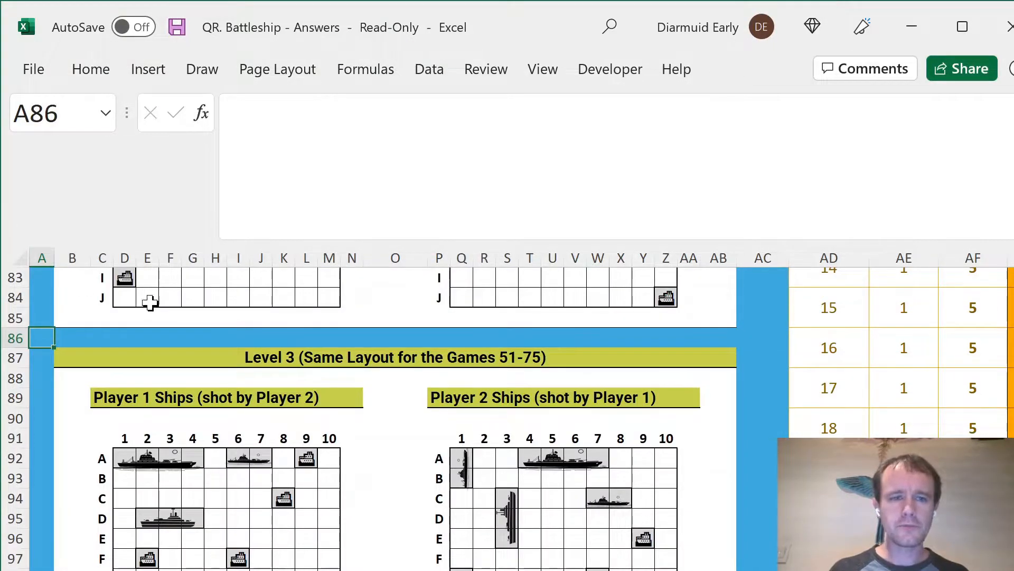
pyautogui.scroll(-2, 331, 487)
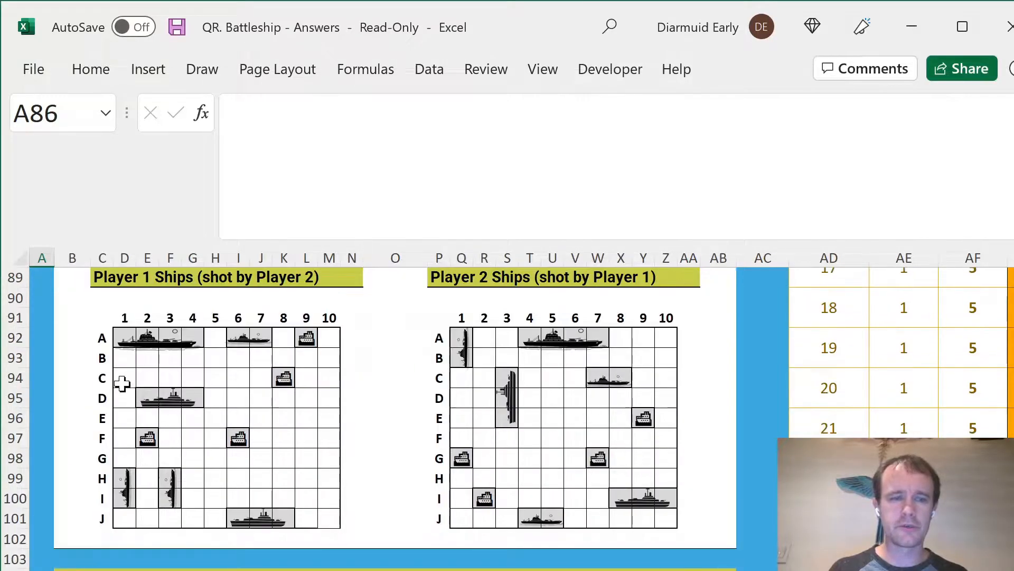
pyautogui.moveTo(328, 342); pyautogui.dragTo(127, 526)
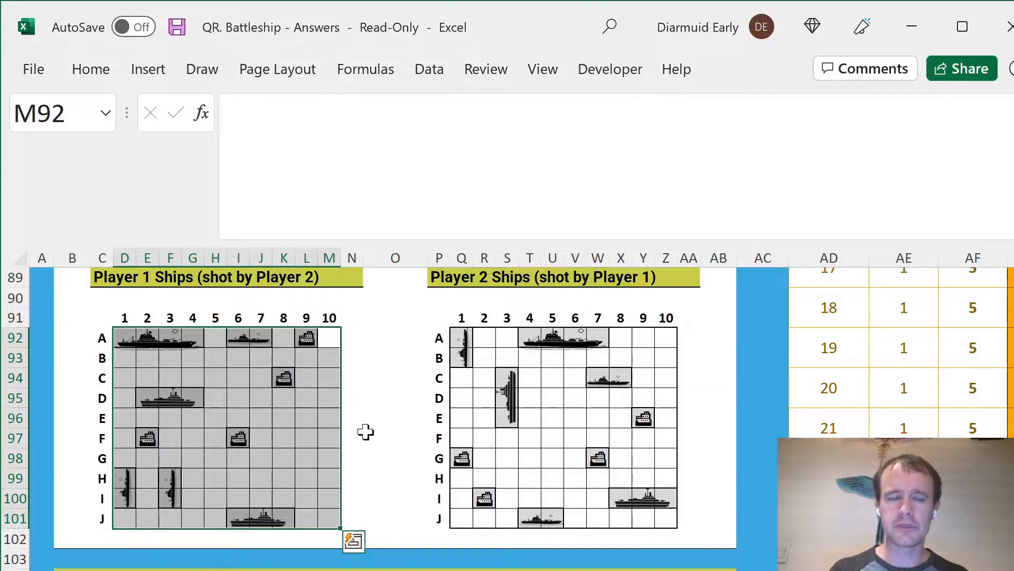
# Inspect the contents of the ship cells in Player 1's Level 2 grid, including E76, G81 and D83.
pyautogui.press('Up')
pyautogui.press('Up')
pyautogui.press('Up')
pyautogui.press('Up')
pyautogui.press('Up')
pyautogui.press('Up')
pyautogui.press('Up')
pyautogui.press('Up')
pyautogui.press('Up')
pyautogui.press('Up')
pyautogui.press('Up')
pyautogui.press('Up')
pyautogui.press('Up')
pyautogui.press('Up')
pyautogui.press('Up')
pyautogui.press('Up')
pyautogui.press('Up')
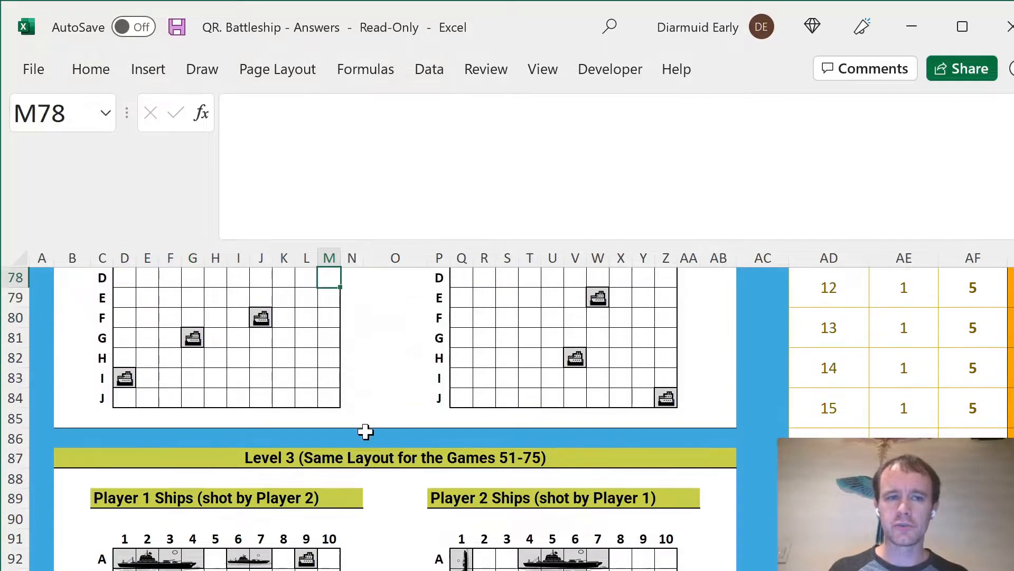
pyautogui.press('Up')
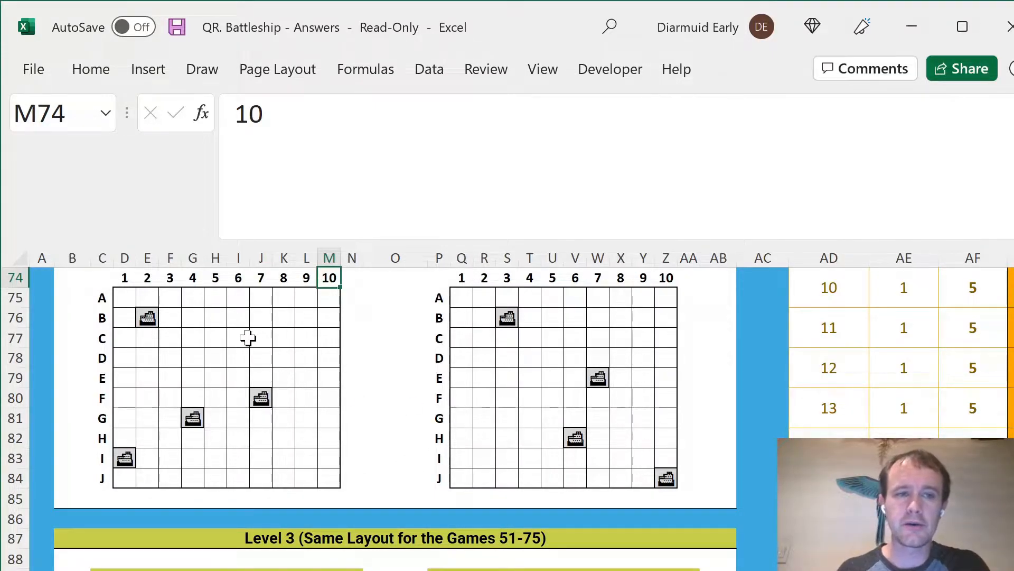
pyautogui.click(147, 324)
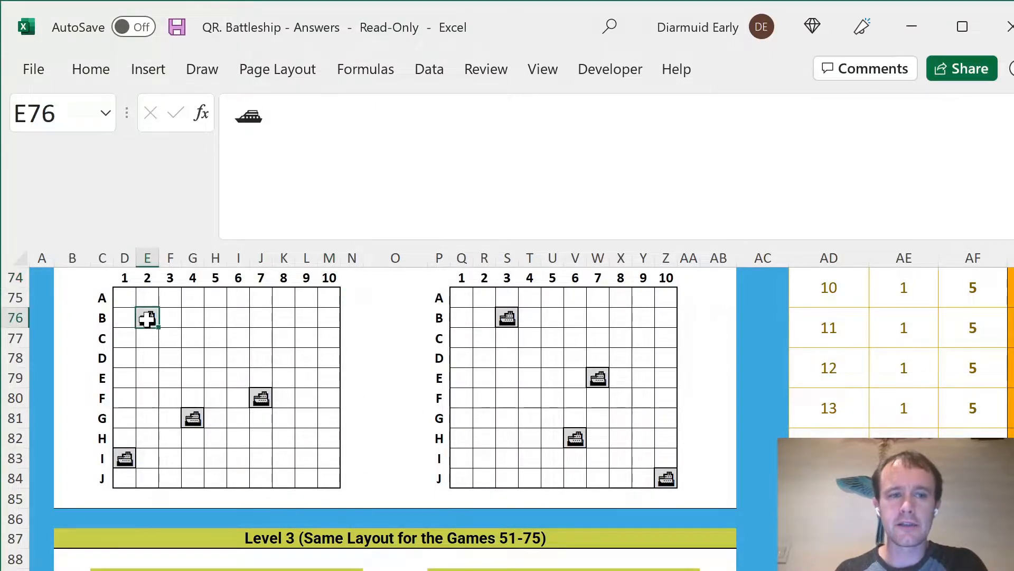
pyautogui.click(263, 400)
pyautogui.click(193, 418)
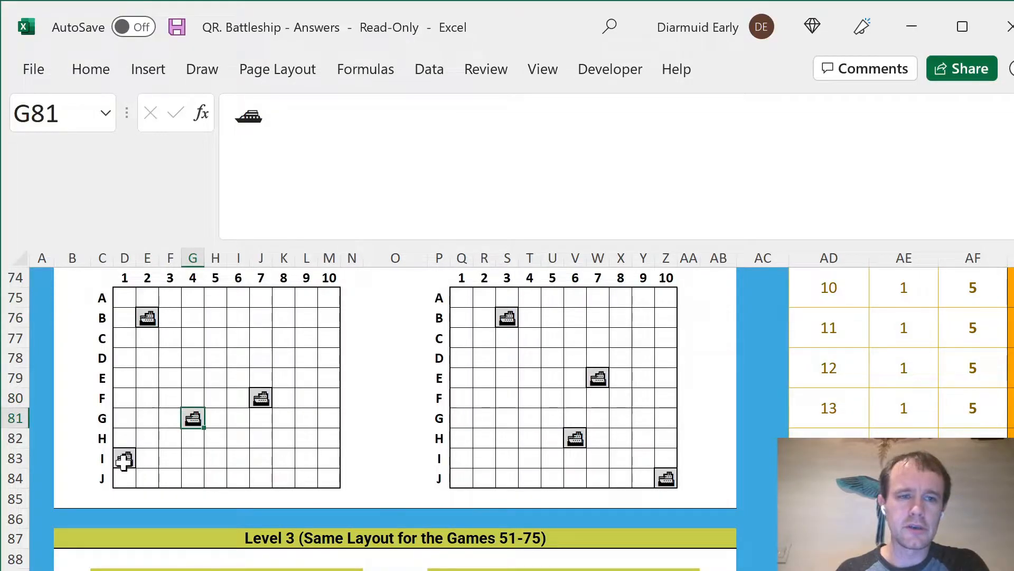
pyautogui.click(124, 458)
pyautogui.click(148, 320)
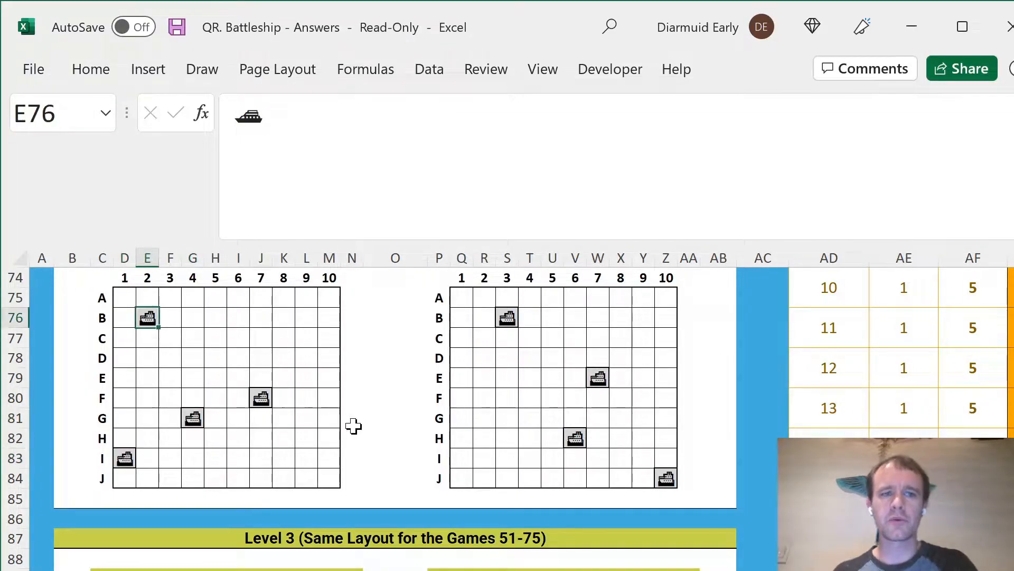
# Check whether Player 1's Level 3 multi-cell ships are pictures or cell contents, comparing them with the Level 2 ship in D83.
pyautogui.scroll(-3, 354, 426)
pyautogui.click(181, 465)
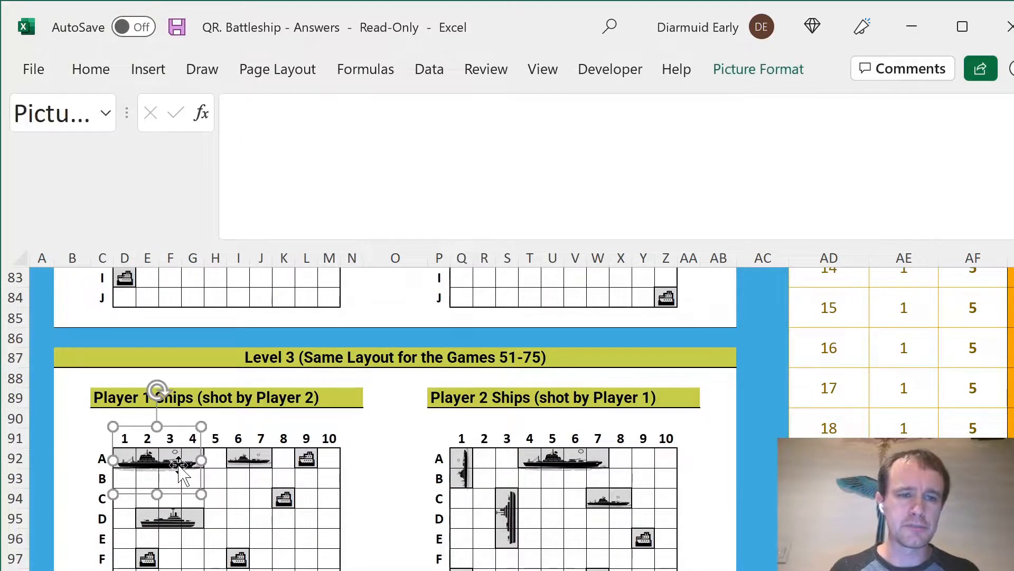
pyautogui.click(237, 465)
pyautogui.click(231, 494)
pyautogui.press('Up')
pyautogui.press('Up')
pyautogui.press('Right')
pyautogui.press('Left')
pyautogui.press('Right')
pyautogui.press('Left')
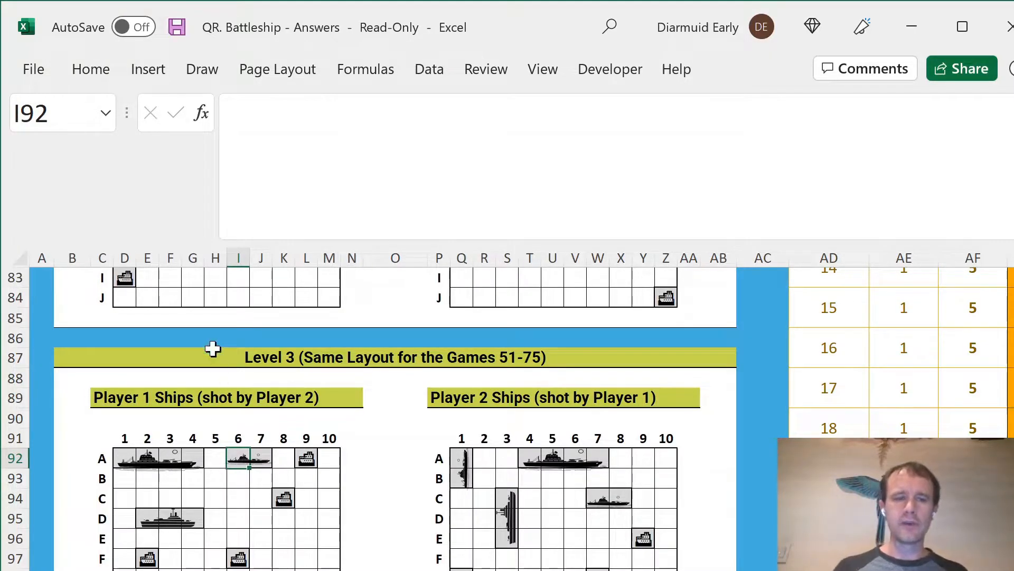
pyautogui.click(125, 278)
pyautogui.click(237, 479)
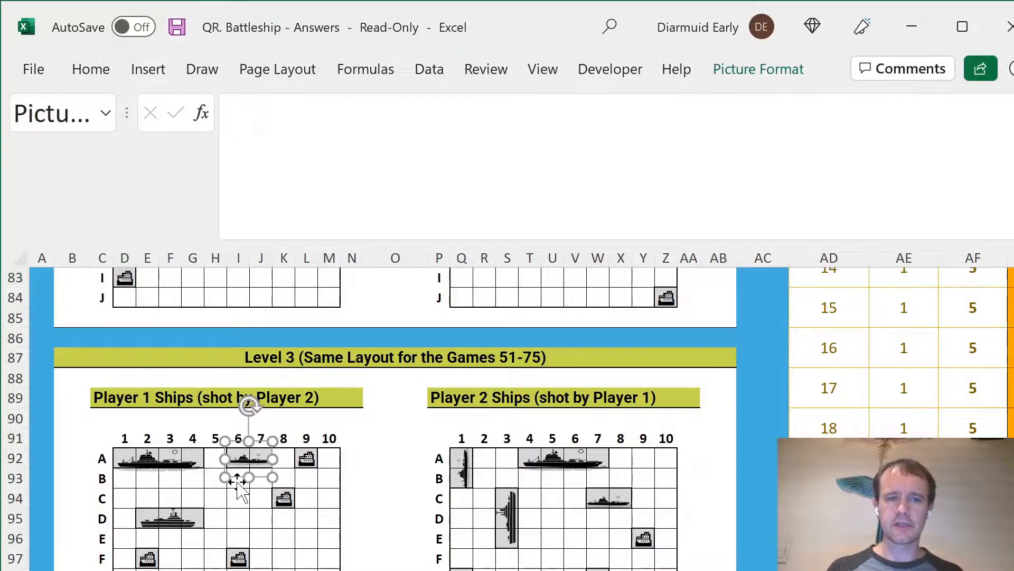
pyautogui.press('Escape')
pyautogui.press('Down')
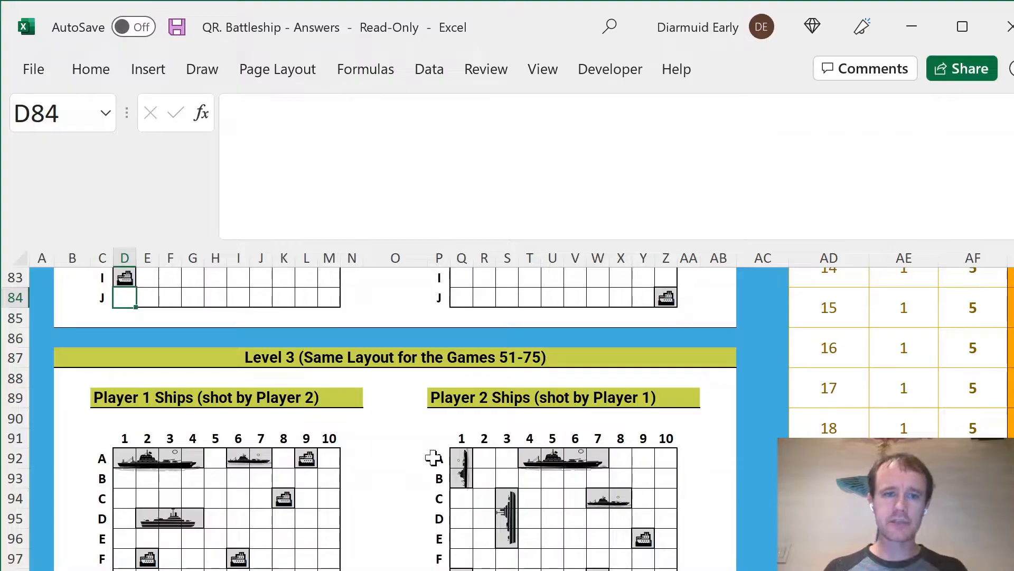
# Examine the Level 4 layout, selecting D109:I111 around Player 1's four-cell ship in row B.
pyautogui.scroll(-7, 437, 460)
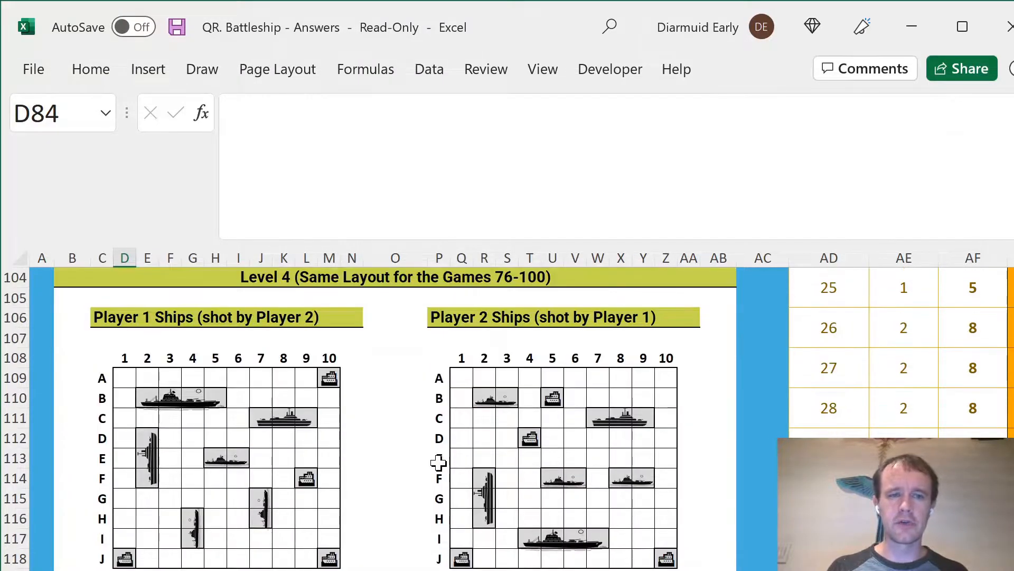
pyautogui.click(238, 396)
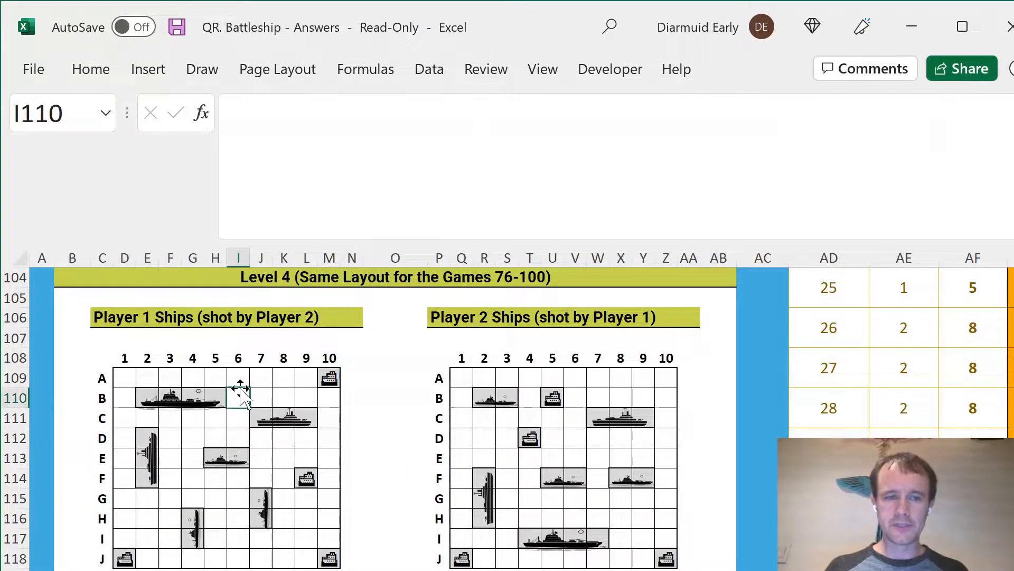
pyautogui.moveTo(125, 379); pyautogui.dragTo(240, 415)
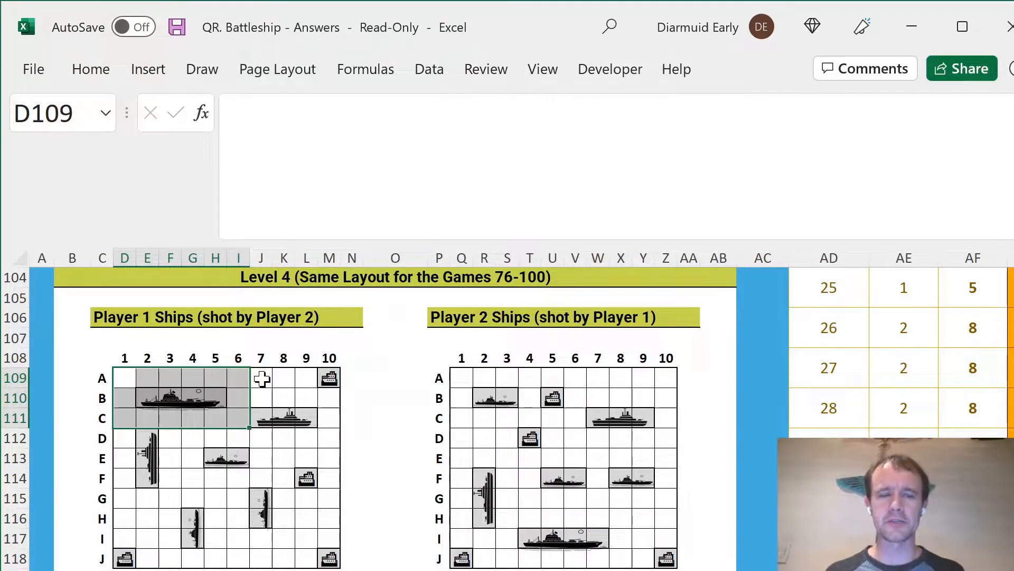
# Switch to the QR. Battleship-vDim workbook and compare its numbered grids with the Level 4 ship layout.
pyautogui.hotkey('alt', 'Tab')
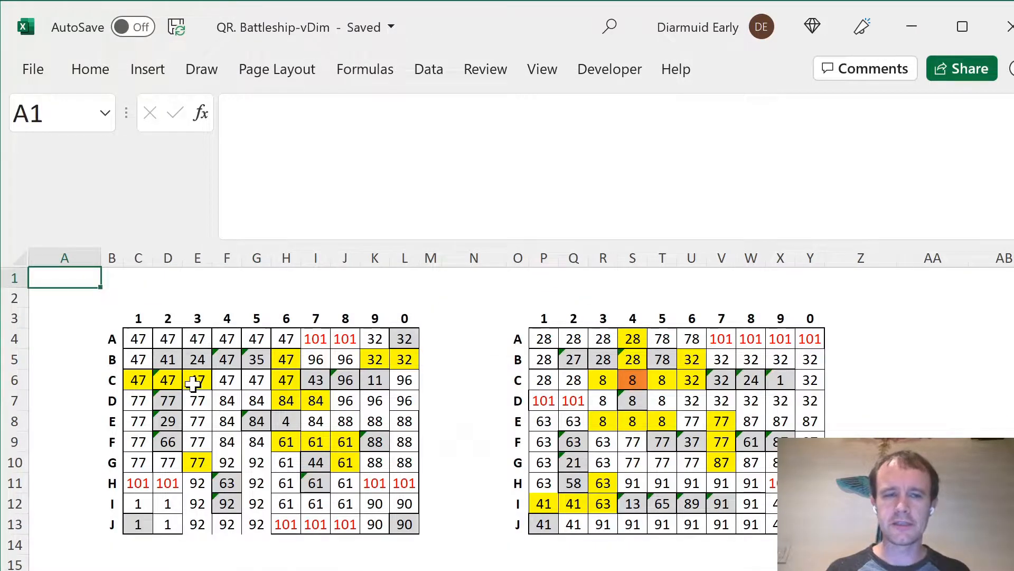
pyautogui.hotkey('alt', 'Tab')
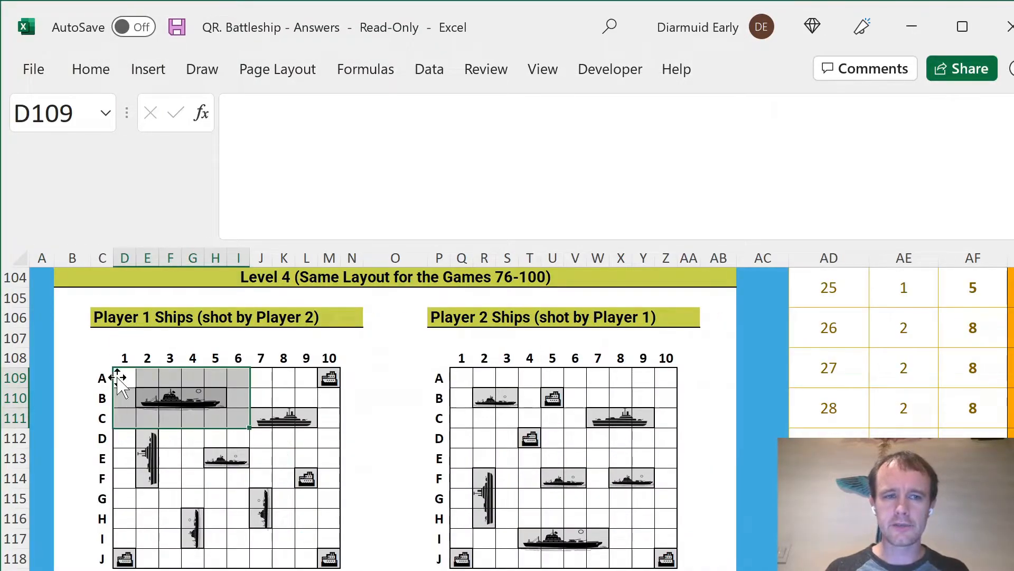
pyautogui.hotkey('alt', 'Tab')
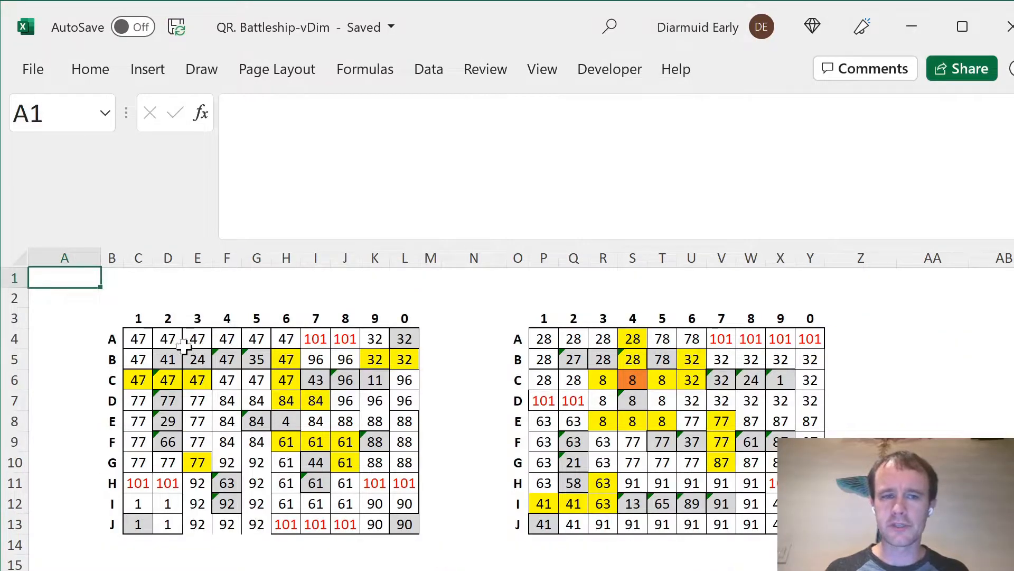
# Compare the Level 4 layout in the Answers workbook with the QR. Battleship-vDim grid, inspecting the formulas in D5 and C4.
pyautogui.hotkey('alt', 'Tab')
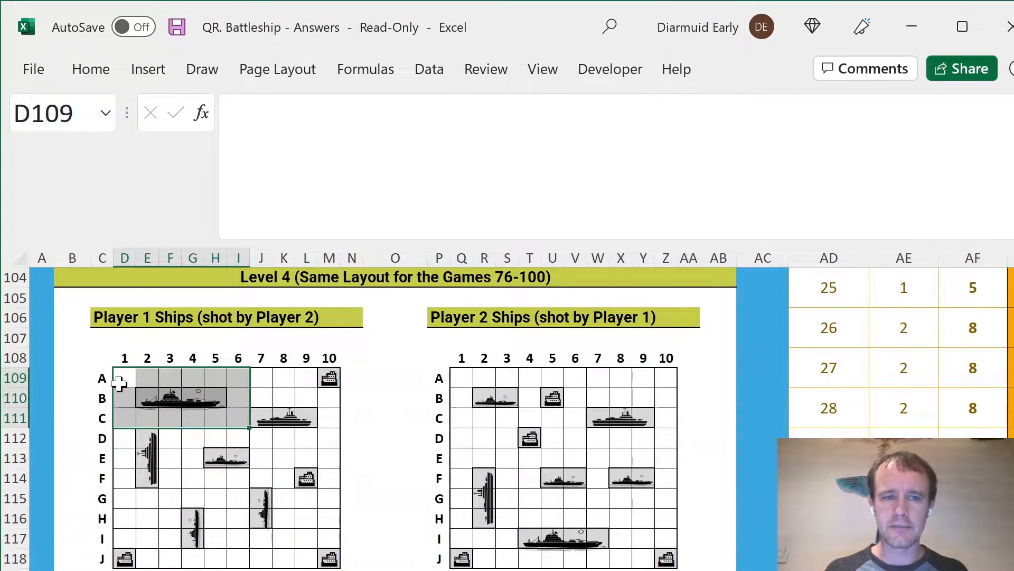
pyautogui.hotkey('alt', 'Tab')
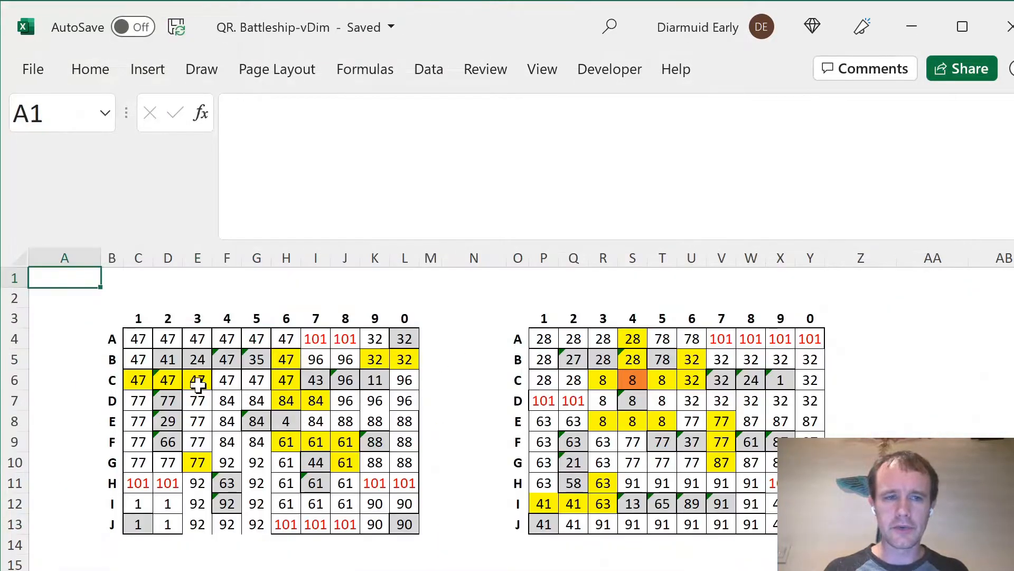
pyautogui.moveTo(159, 359); pyautogui.dragTo(232, 361)
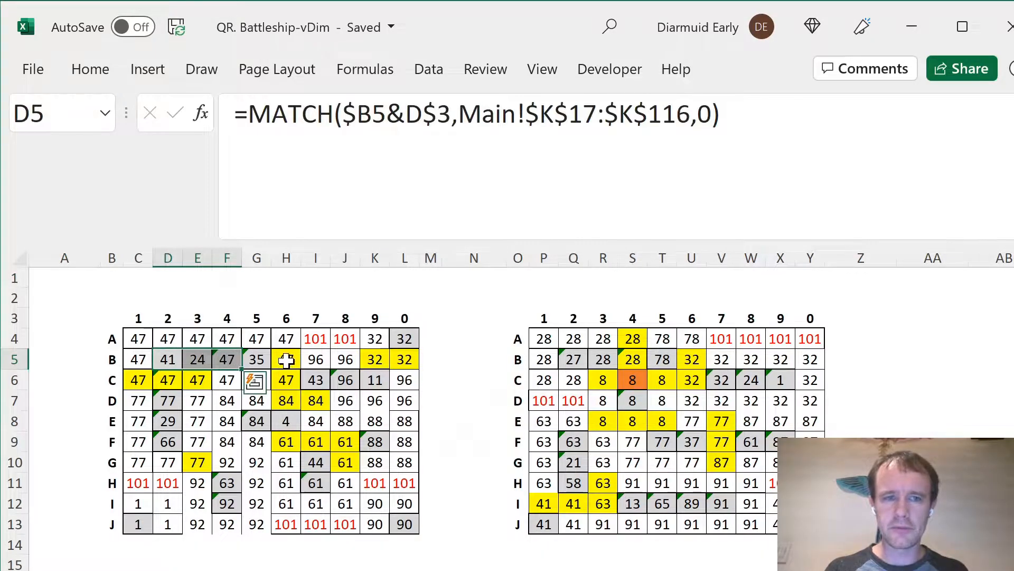
pyautogui.click(138, 338)
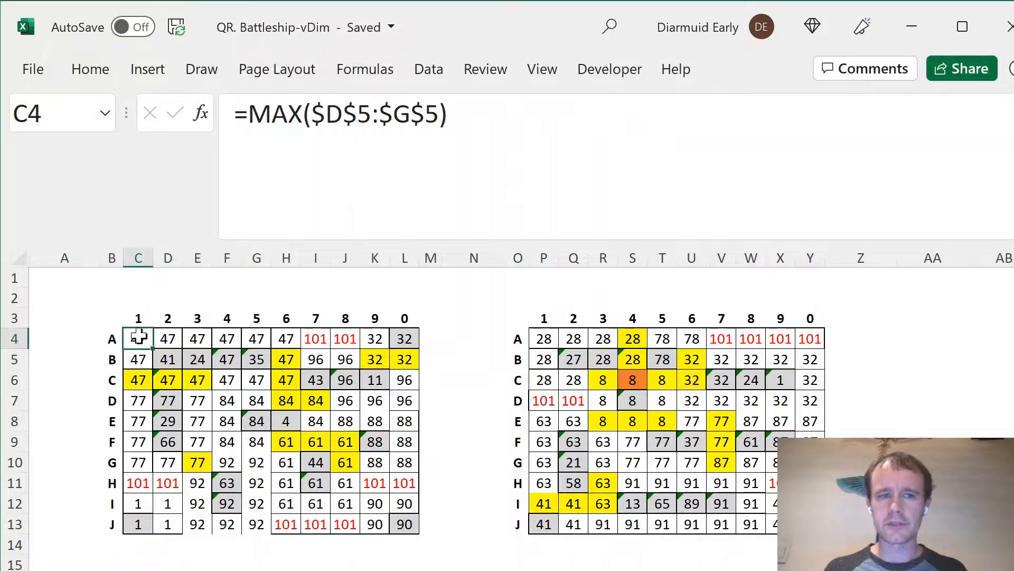
# Examine the MATCH formulas across Player 1's four-cell ship in D5:G5.
pyautogui.click(168, 360)
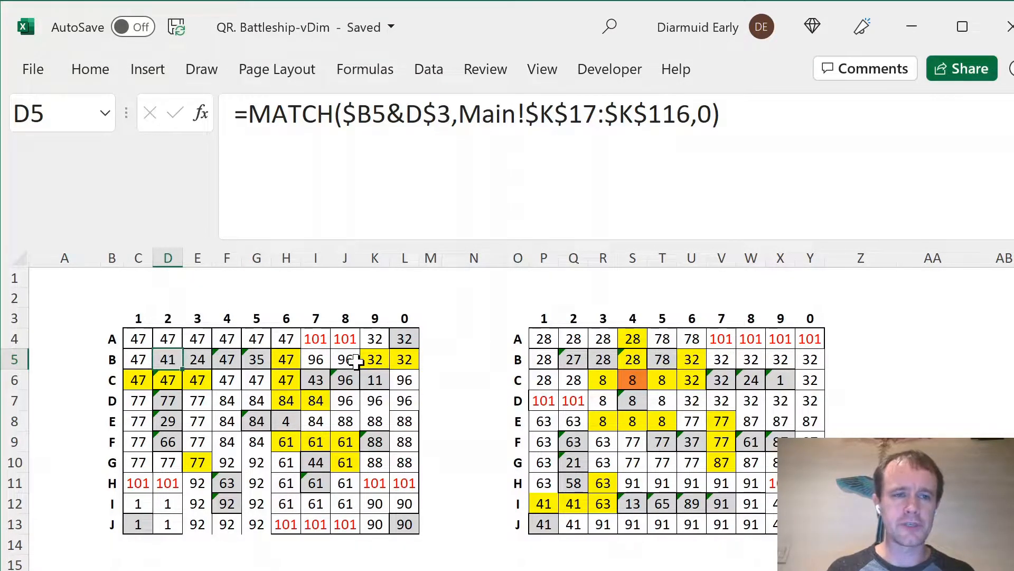
pyautogui.press('Right')
pyautogui.press('Right')
pyautogui.press('Right')
pyautogui.hotkey('shift', 'Left')
pyautogui.hotkey('shift', 'Left')
pyautogui.hotkey('shift', 'Left')
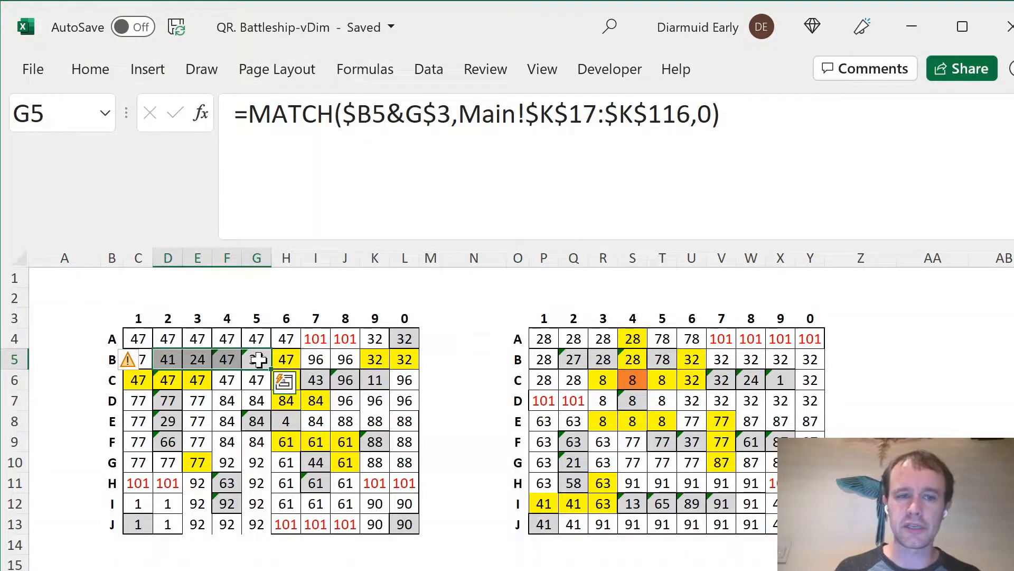
# Inspect which ship cells the MAX formula in G4 references, and check the neighbouring cells around the four-cell ship.
pyautogui.click(257, 338)
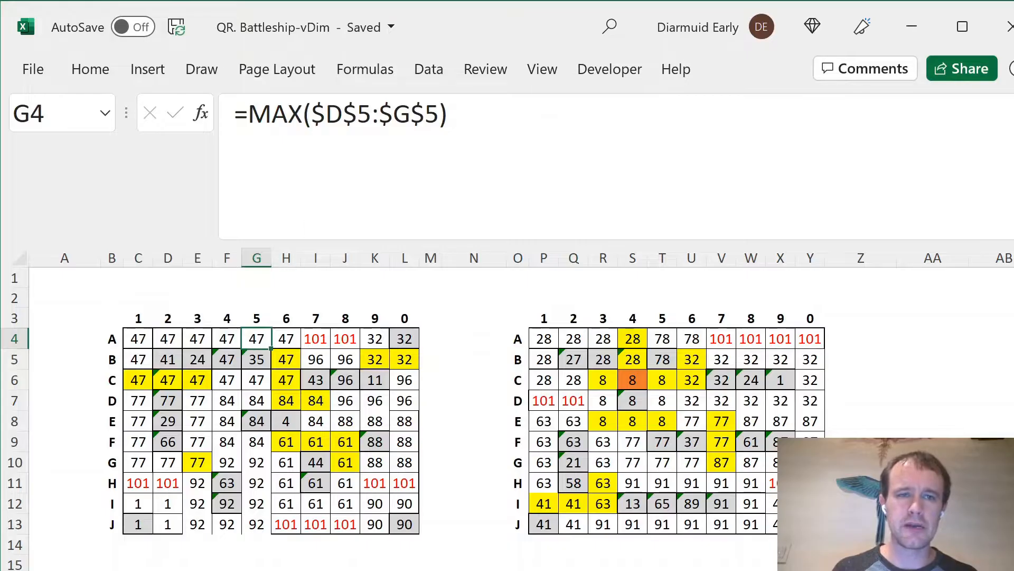
pyautogui.click(411, 114)
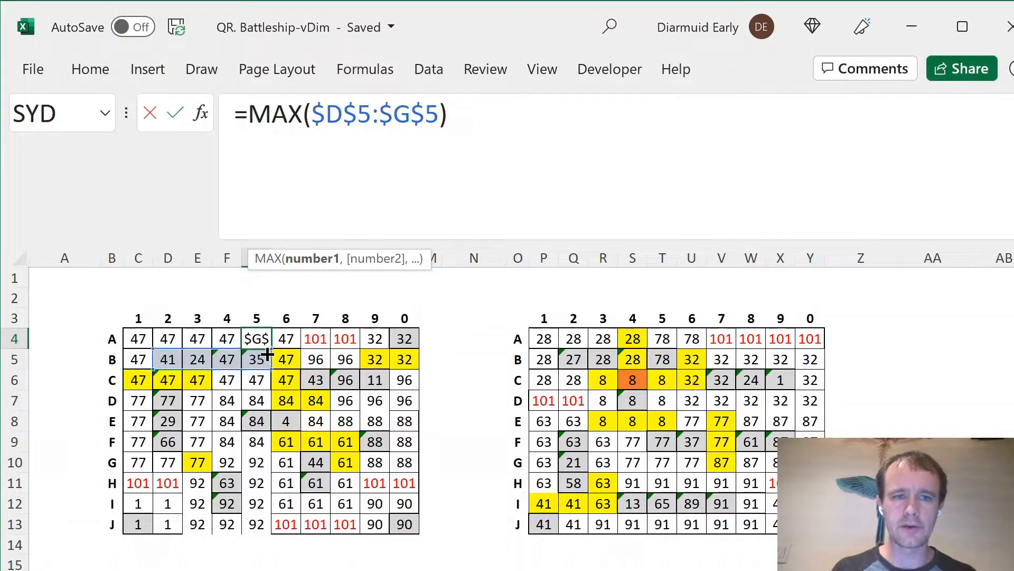
pyautogui.press('Escape')
pyautogui.hotkey('ctrl', 'c')
pyautogui.press('Left')
pyautogui.press('Left')
pyautogui.press('Left')
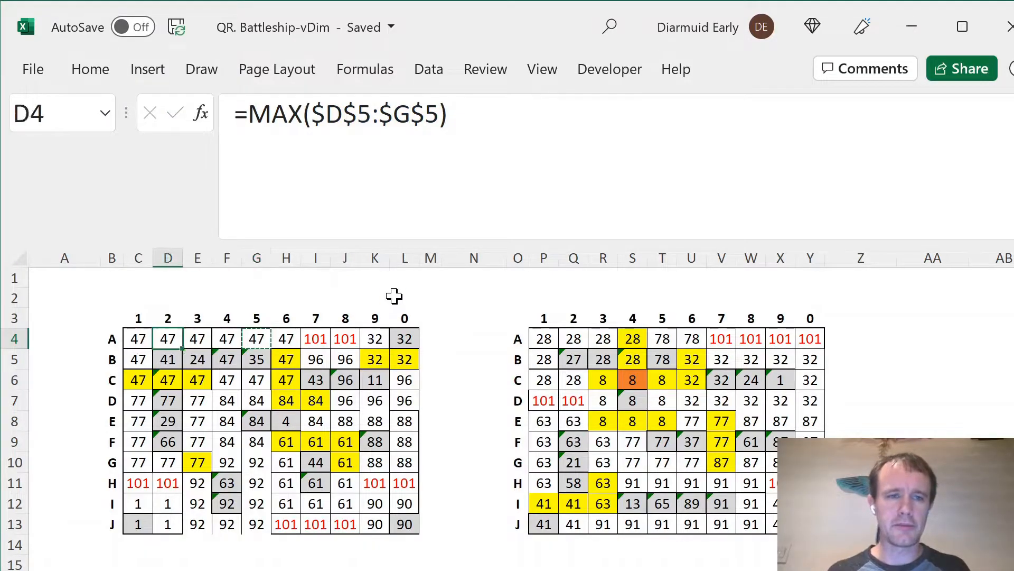
pyautogui.press('Left')
pyautogui.press('Down')
# Inspect the MIN of two MAX formulas in D6, where the surroundings of two ships overlap.
pyautogui.click(168, 379)
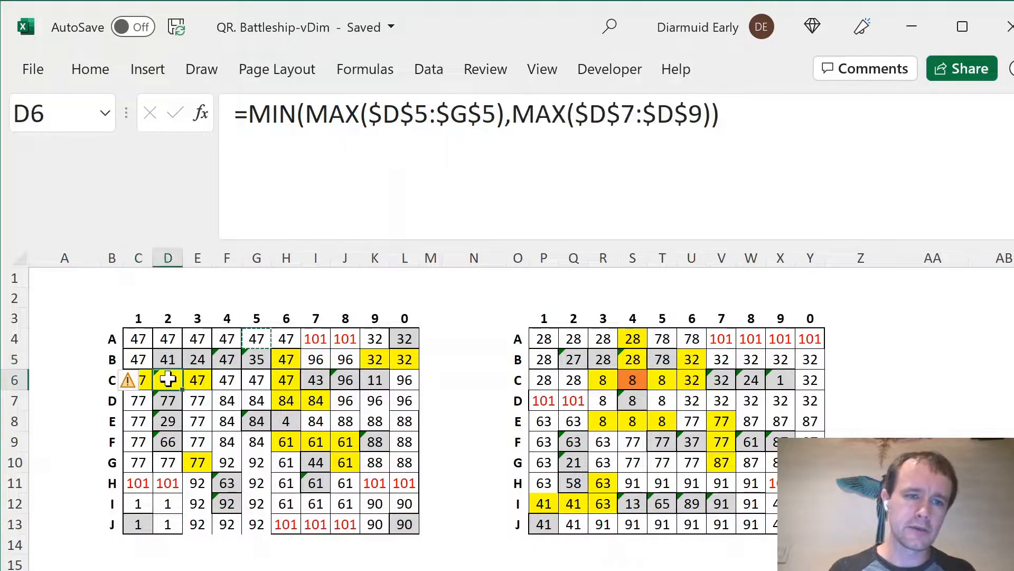
pyautogui.press('Escape')
pyautogui.click(344, 114)
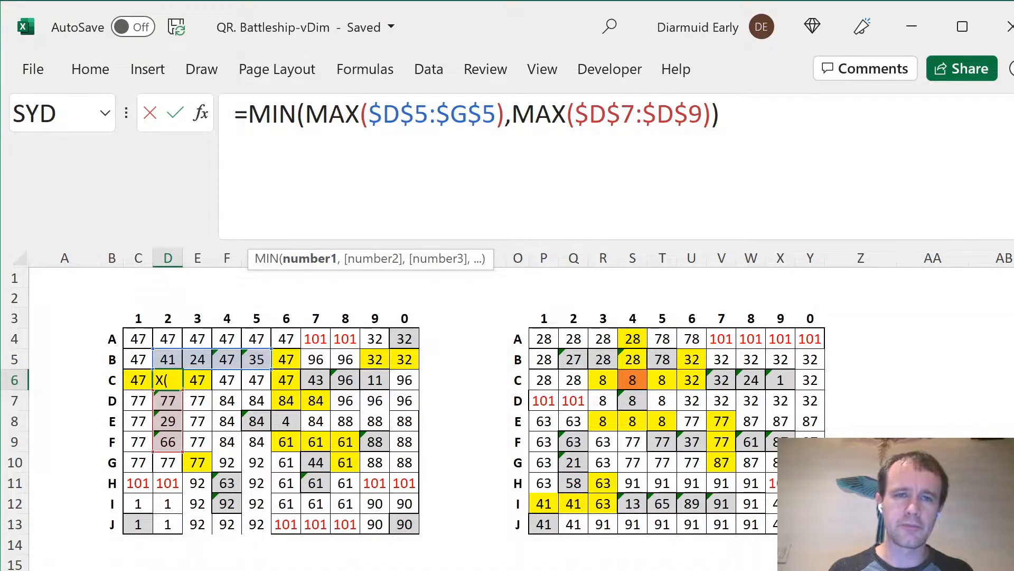
pyautogui.click(511, 113)
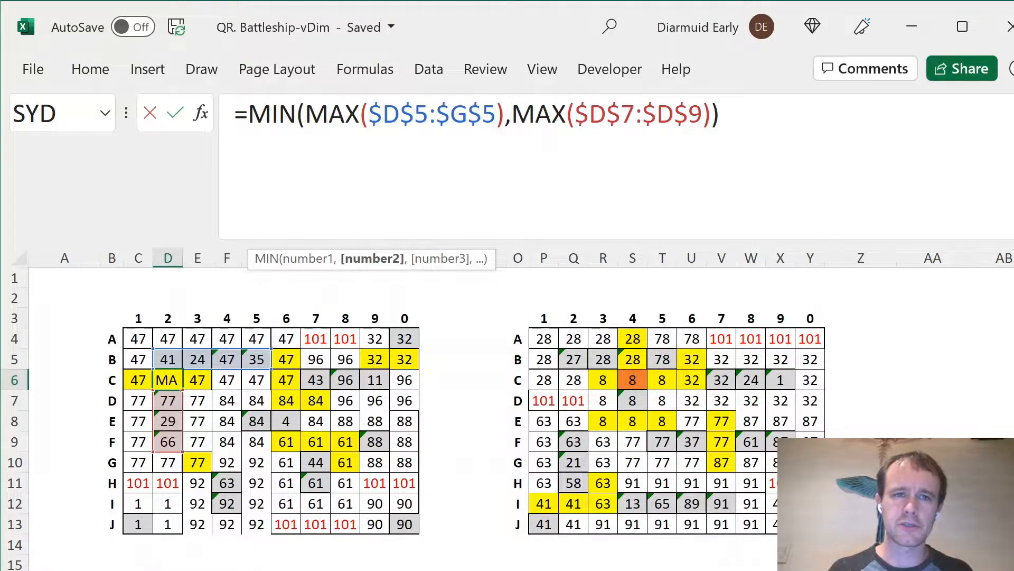
pyautogui.press('Escape')
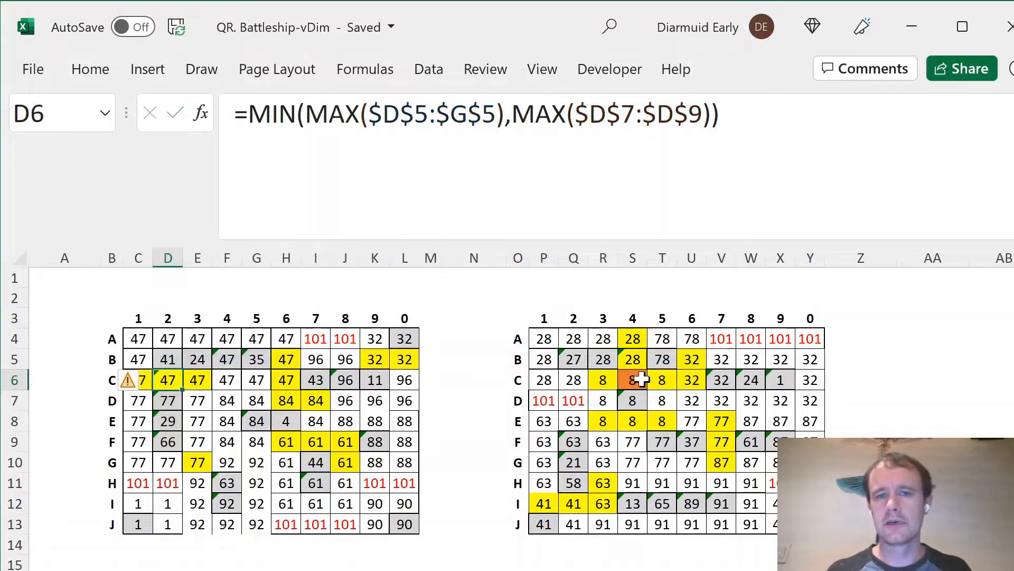
# Inspect the three-ship MIN formula in the orange cell S6 and the ranges it references.
pyautogui.click(632, 380)
pyautogui.click(504, 113)
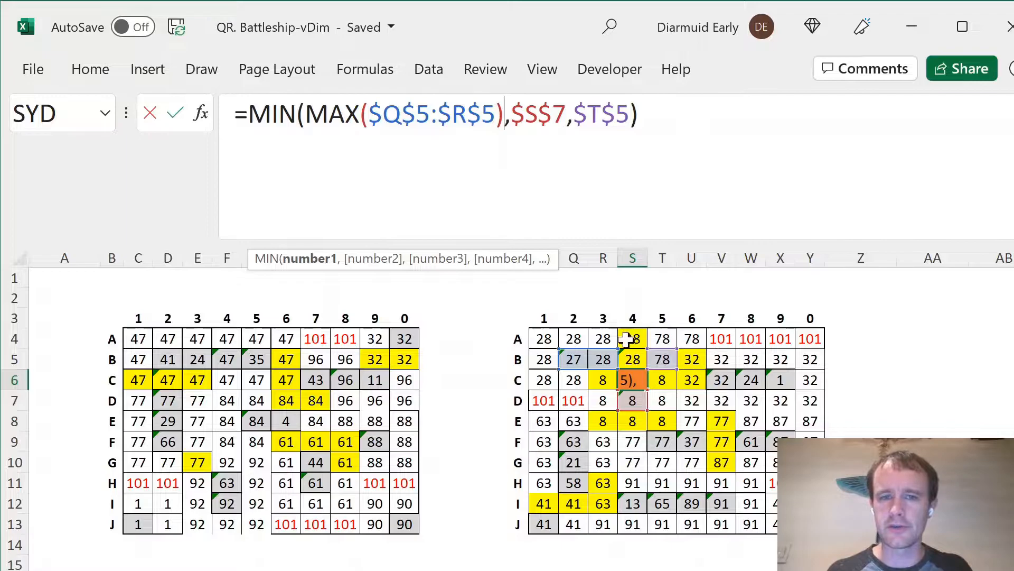
pyautogui.press('Escape')
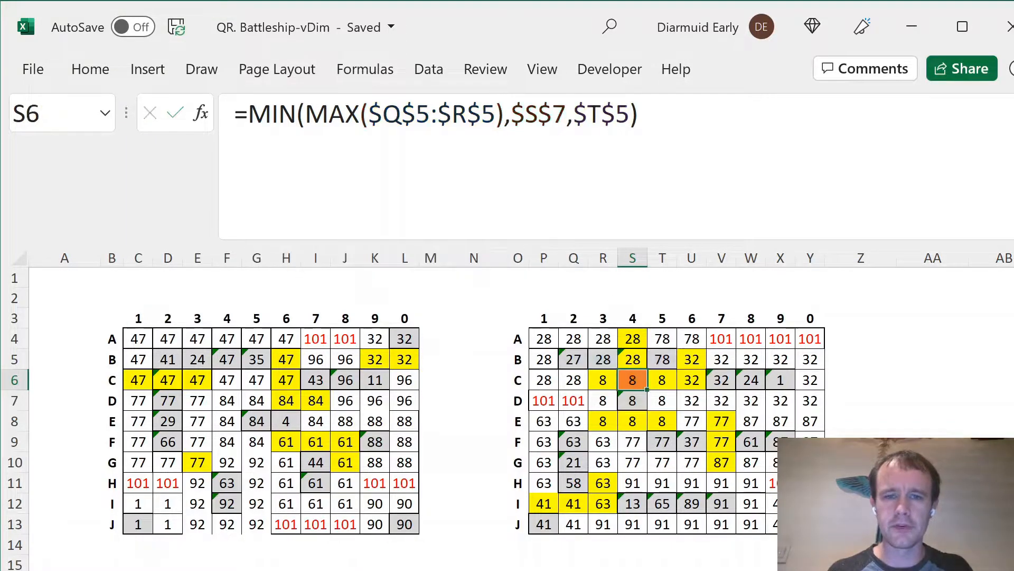
# Check the red cells I4 and I13, which adjoin no ship, against the formula in C4.
pyautogui.click(320, 338)
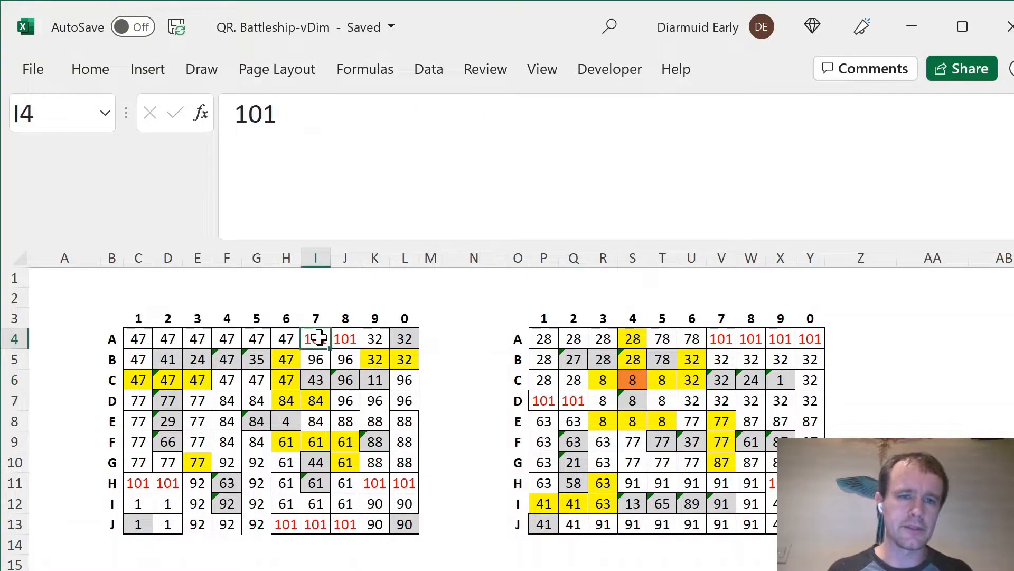
pyautogui.click(314, 526)
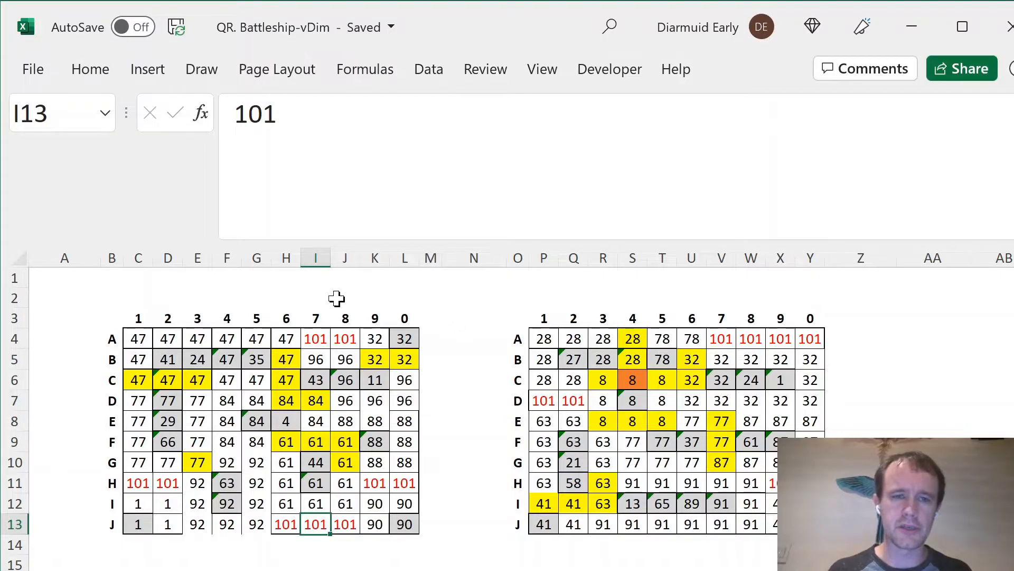
pyautogui.click(133, 341)
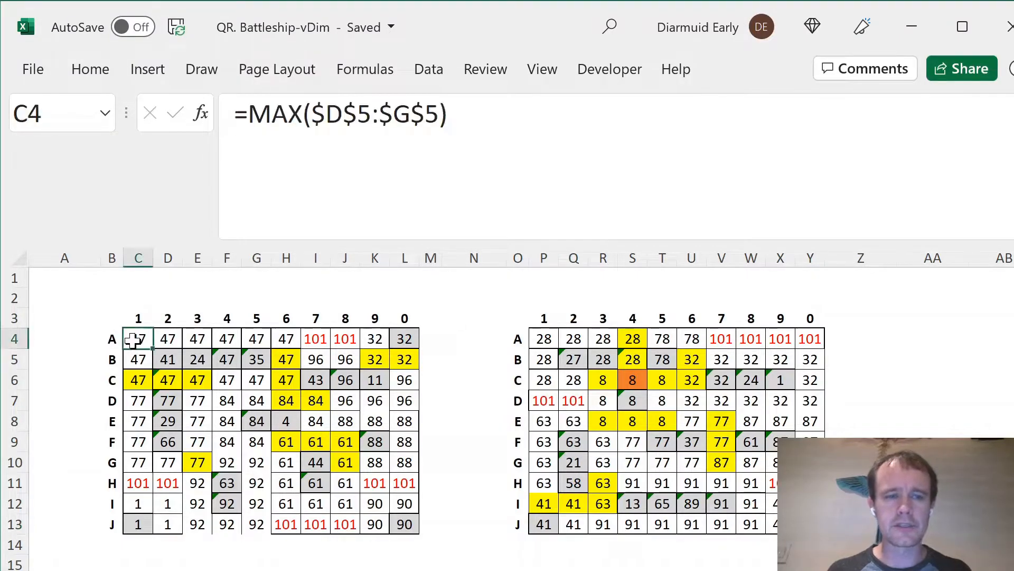
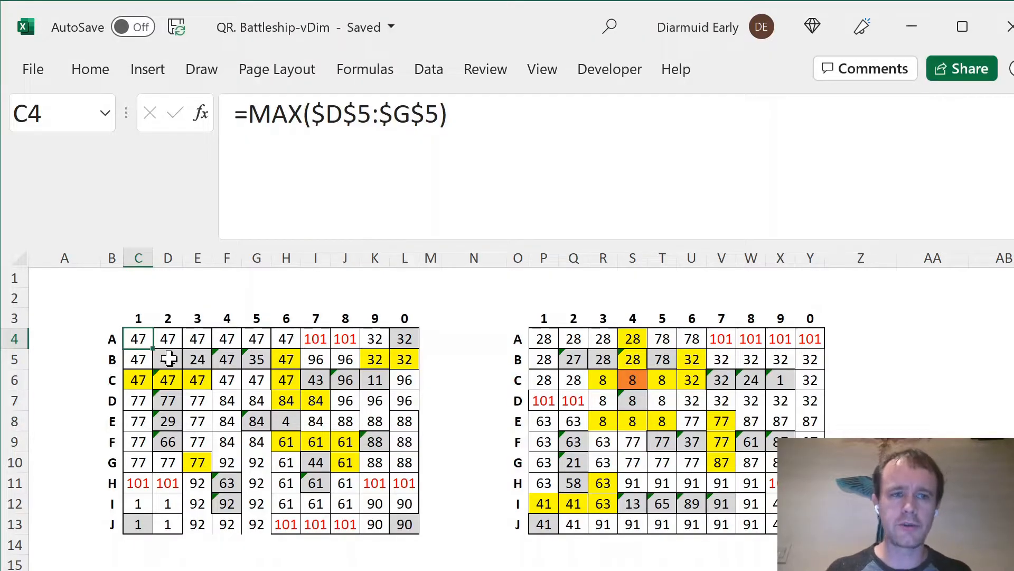
# Select the horizontal ships D5:G5, I6:K6 and G8:H8 together in Player 1's grid.
pyautogui.click(169, 359)
pyautogui.hotkey('shift', 'Right')
pyautogui.hotkey('shift', 'Right')
pyautogui.hotkey('shift', 'Right')
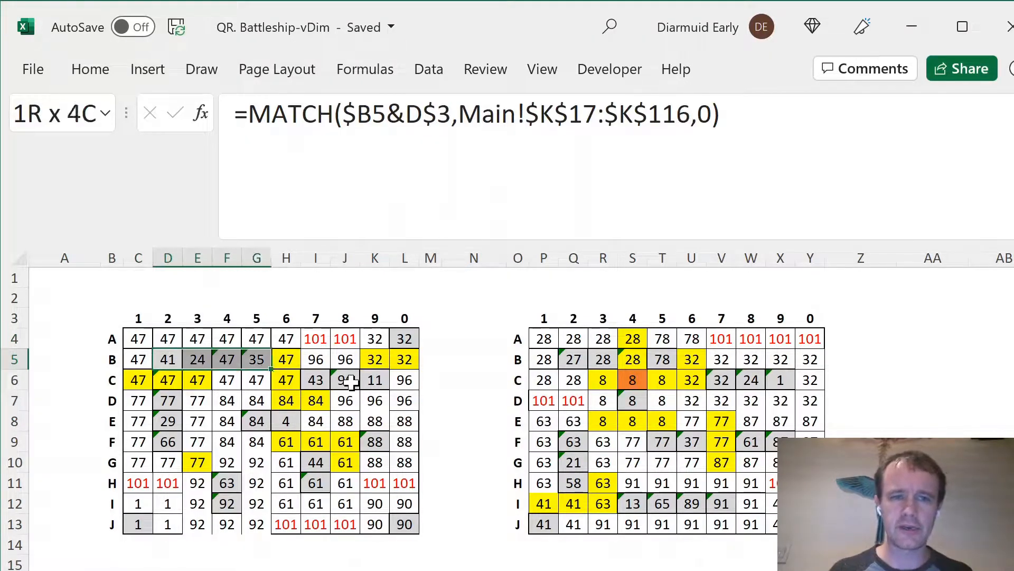
pyautogui.moveTo(315, 382); pyautogui.dragTo(362, 380)
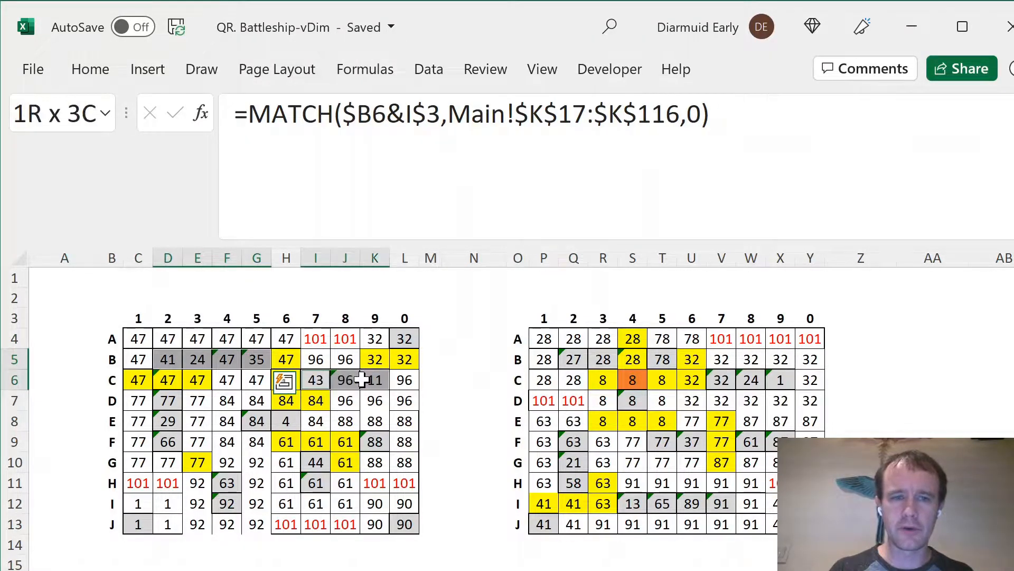
pyautogui.click(257, 417)
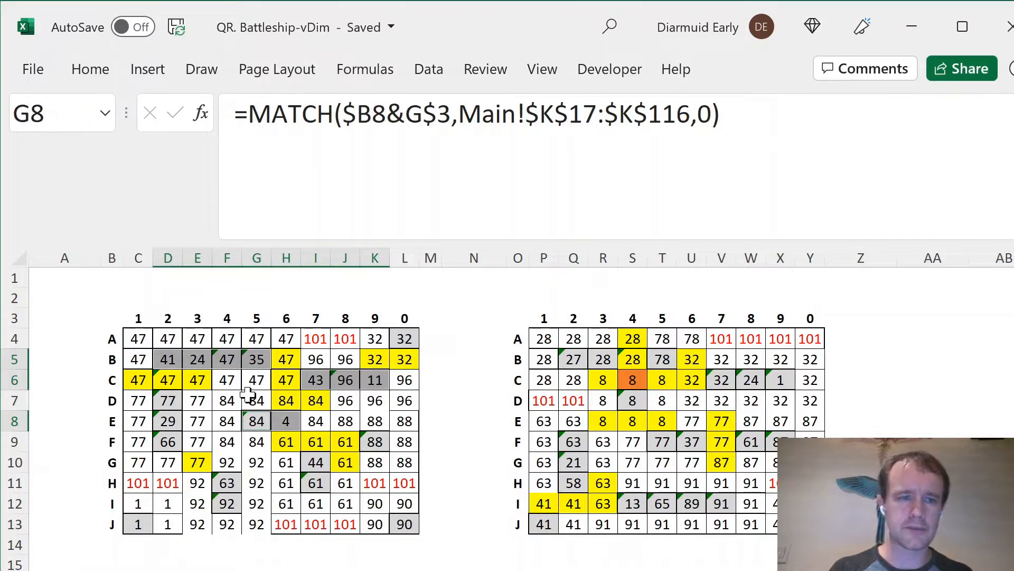
# Inspect the ranges referenced by the MAX formulas in G7 and G4 beside their ships.
pyautogui.click(248, 393)
pyautogui.doubleClick(248, 394)
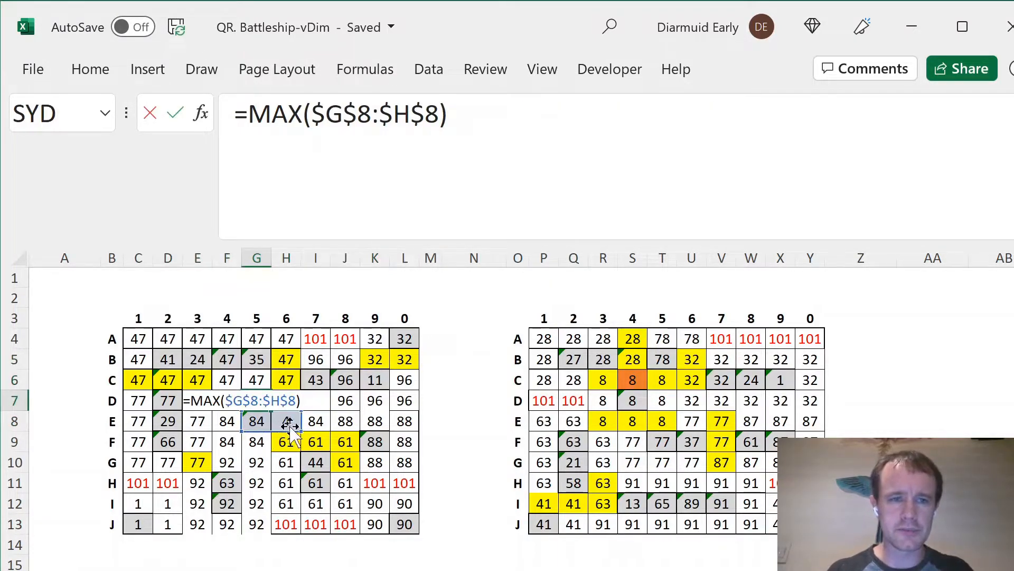
pyautogui.press('Escape')
pyautogui.click(253, 343)
pyautogui.doubleClick(253, 343)
pyautogui.press('Escape')
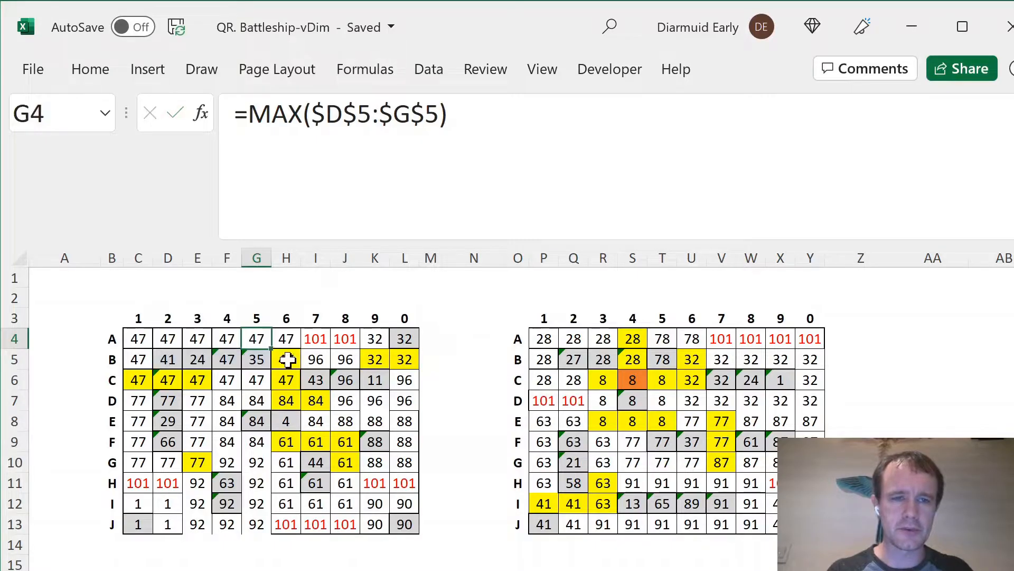
# Inspect the formulas in the yellow overlap cells H5 and H6 of Player 1's grid.
pyautogui.doubleClick(287, 360)
pyautogui.press('Escape')
pyautogui.doubleClick(287, 379)
pyautogui.press('Escape')
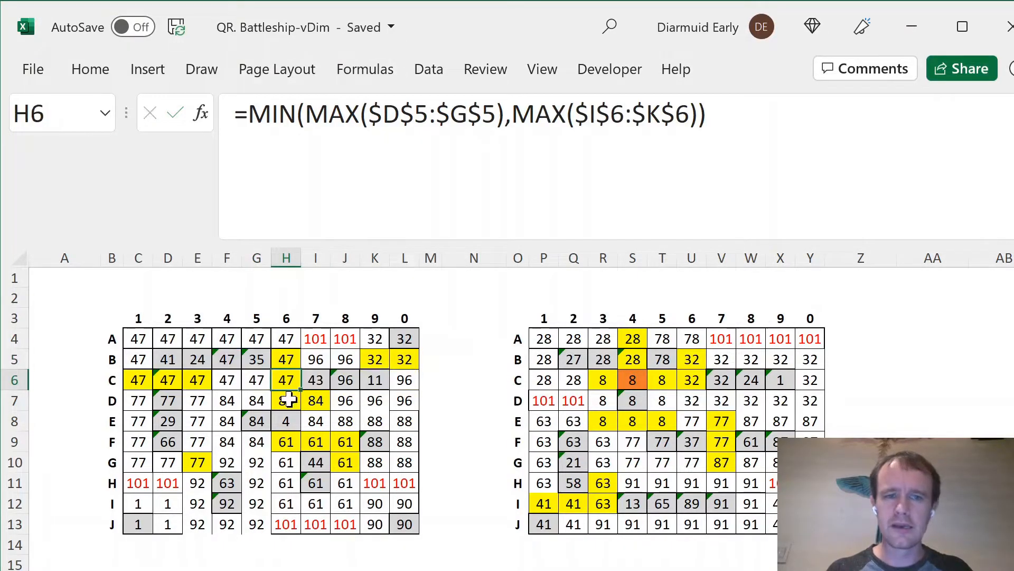
# Undo the last formula change in R11, compare its MAX formula with the ship in S12:V12, and redo the change.
pyautogui.click(603, 481)
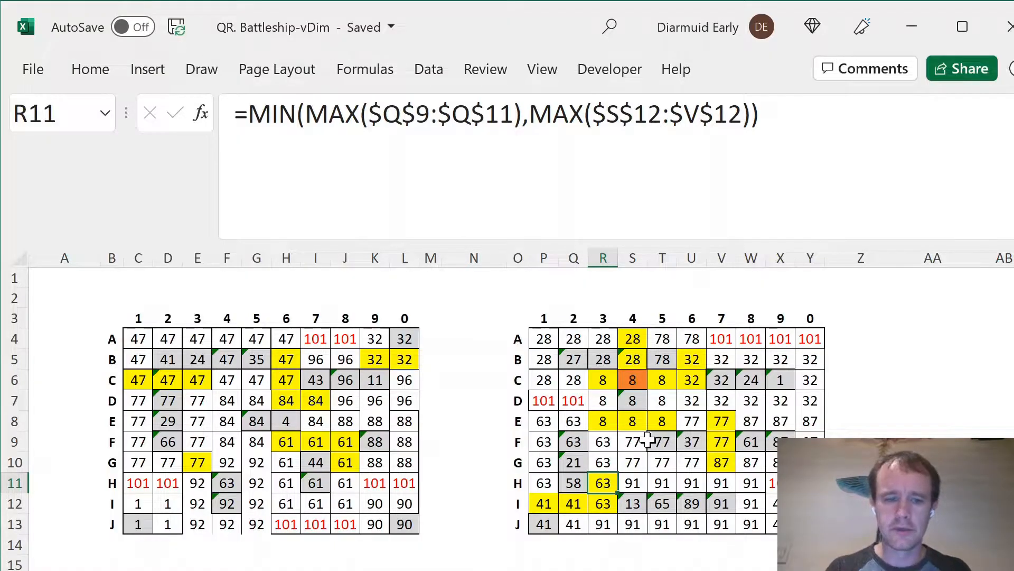
pyautogui.hotkey('ctrl', 'z')
pyautogui.doubleClick(608, 481)
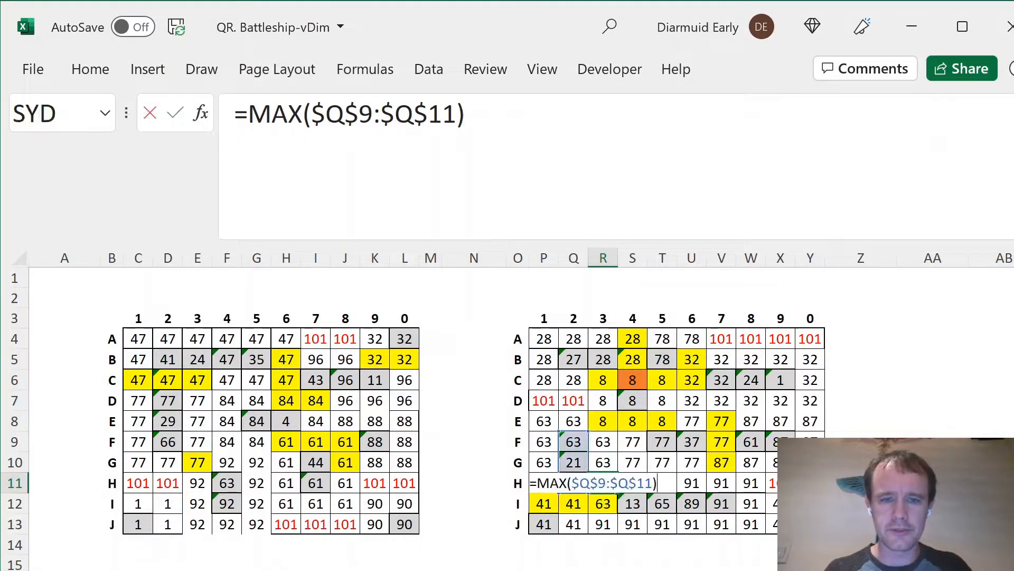
pyautogui.press('Escape')
pyautogui.moveTo(644, 495); pyautogui.dragTo(734, 504)
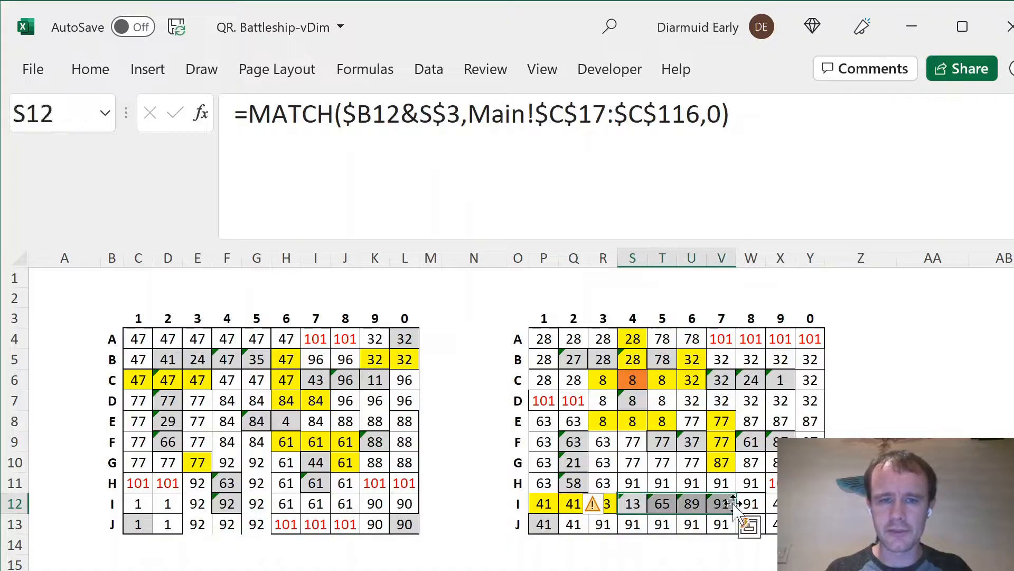
pyautogui.hotkey('ctrl', 'y')
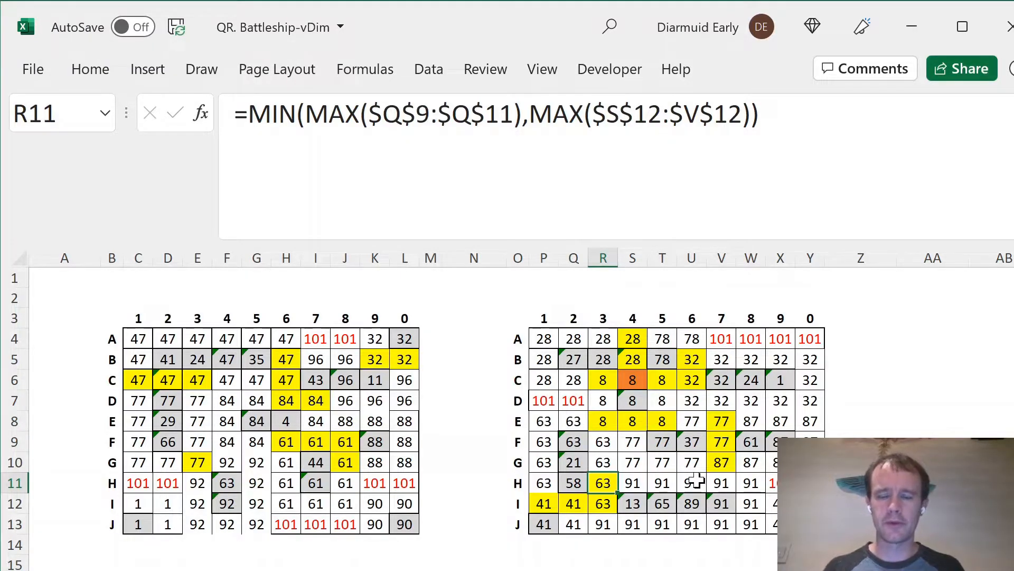
# Switch to the QR. Battleship - Answers workbook and inspect the Game 26 answer formula in AG106.
pyautogui.hotkey('ctrl', 'Tab')
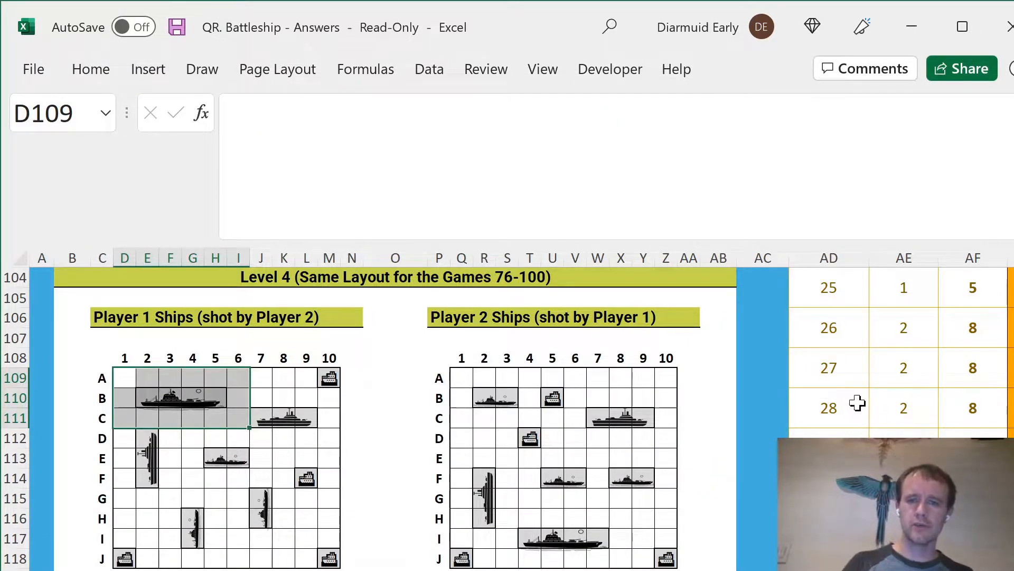
pyautogui.click(955, 379)
pyautogui.press('Right')
pyautogui.press('Up')
pyautogui.press('Up')
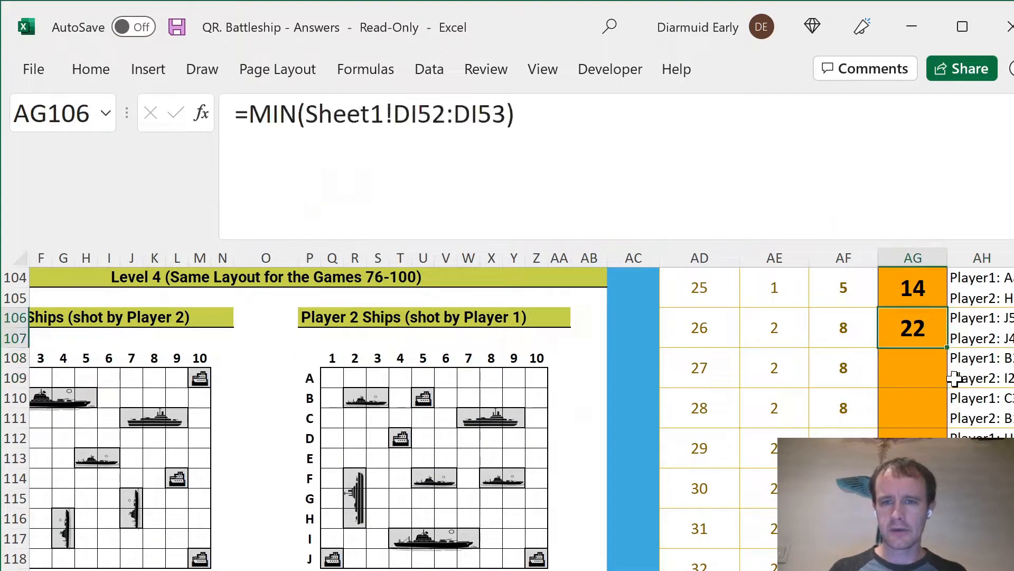
# Select the answer cells from Game 26 upward through the Level 1 games and look over the answers.
pyautogui.hotkey('shift', 'Up')
pyautogui.hotkey('shift', 'Up')
pyautogui.hotkey('shift', 'Up')
pyautogui.hotkey('shift', 'Up')
pyautogui.hotkey('shift', 'Up')
pyautogui.hotkey('shift', 'Up')
pyautogui.hotkey('shift', 'Up')
pyautogui.hotkey('shift', 'Up')
pyautogui.hotkey('shift', 'Up')
pyautogui.hotkey('shift', 'Up')
pyautogui.hotkey('shift', 'Up')
pyautogui.hotkey('shift', 'Up')
pyautogui.hotkey('shift', 'Up')
pyautogui.hotkey('shift', 'Up')
pyautogui.hotkey('shift', 'Up')
pyautogui.hotkey('shift', 'Up')
pyautogui.hotkey('shift', 'Up')
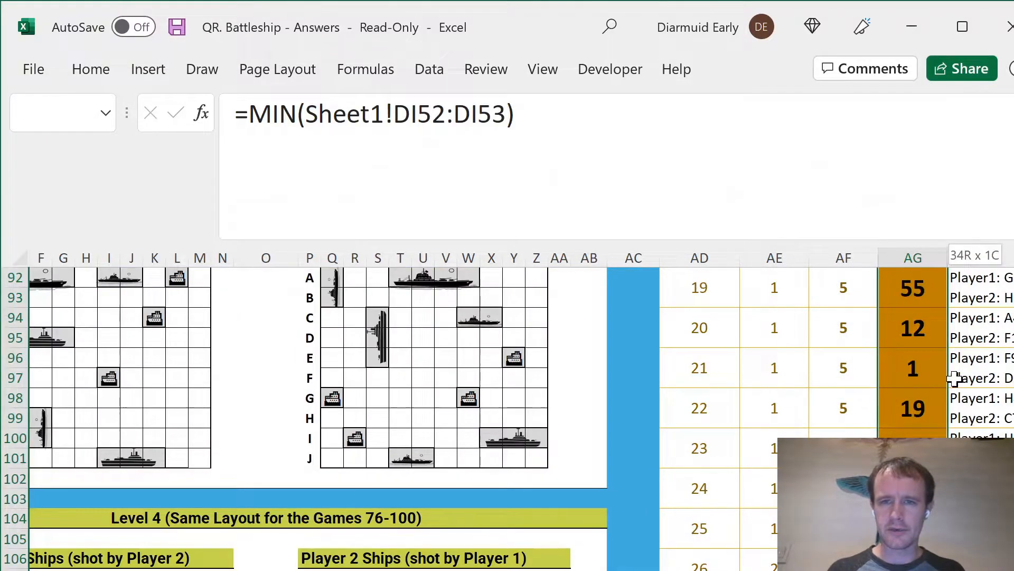
pyautogui.scroll(20, 879, 349)
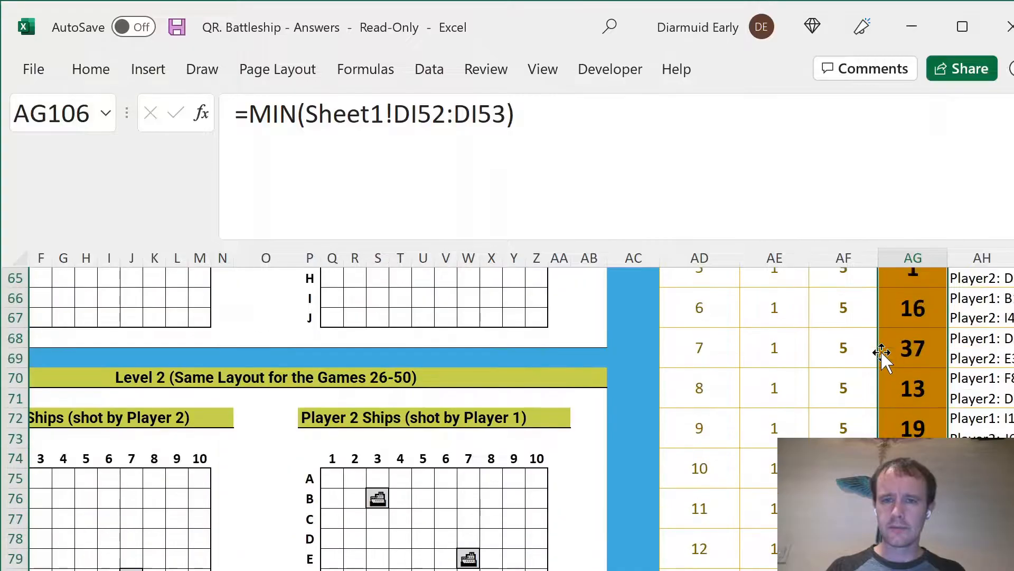
pyautogui.scroll(10, 881, 352)
# Inspect the answer formula for Game 1 in AG56.
pyautogui.scroll(-10, 881, 353)
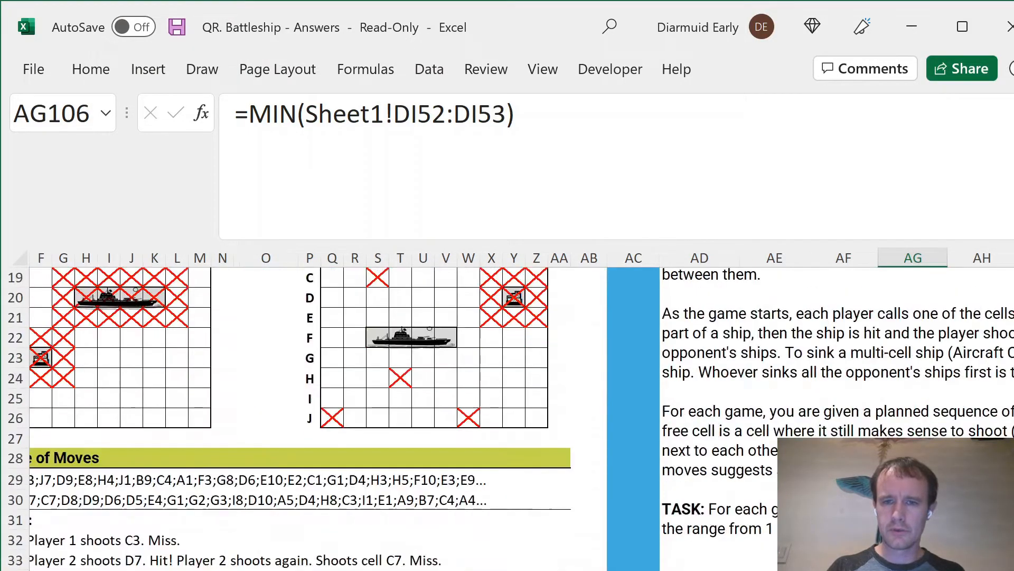
pyautogui.scroll(-5, 913, 488)
pyautogui.click(913, 488)
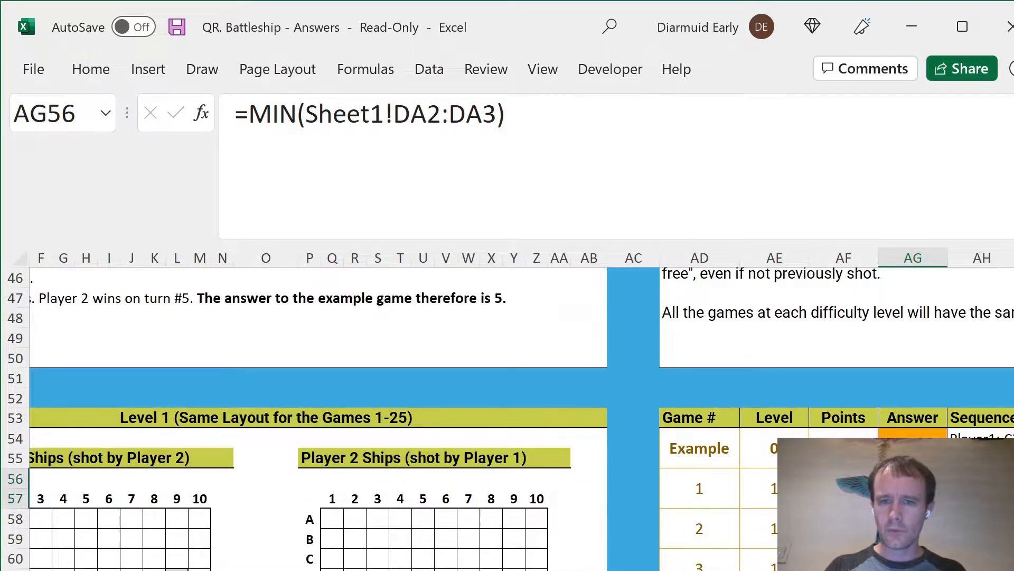
# Clear the existing game answers in column AG and the old helper cells in AI56:AL57.
pyautogui.scroll(-20, 913, 488)
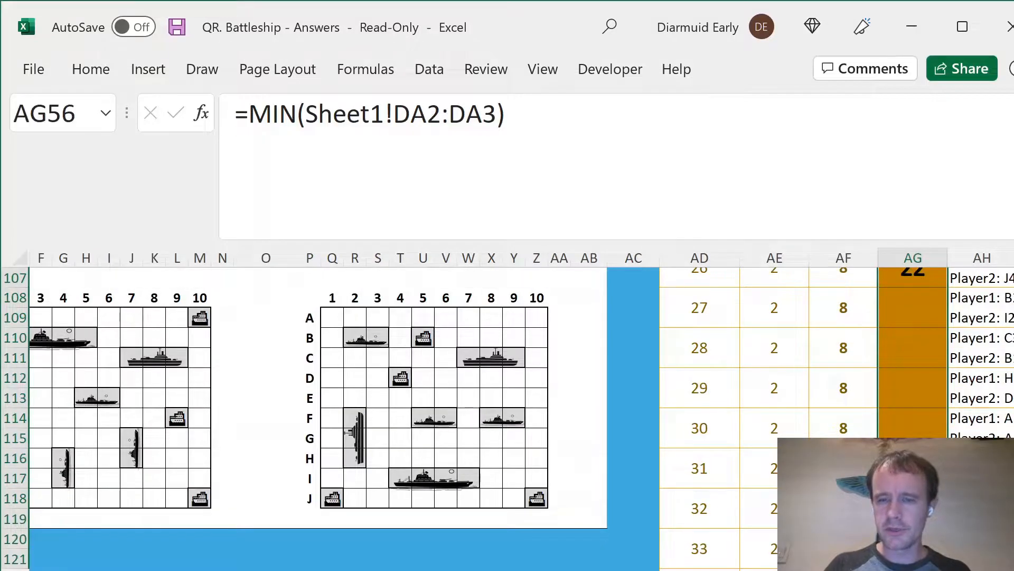
pyautogui.scroll(19, 913, 488)
pyautogui.press('Right')
pyautogui.press('Right')
pyautogui.press('Right')
pyautogui.press('Left')
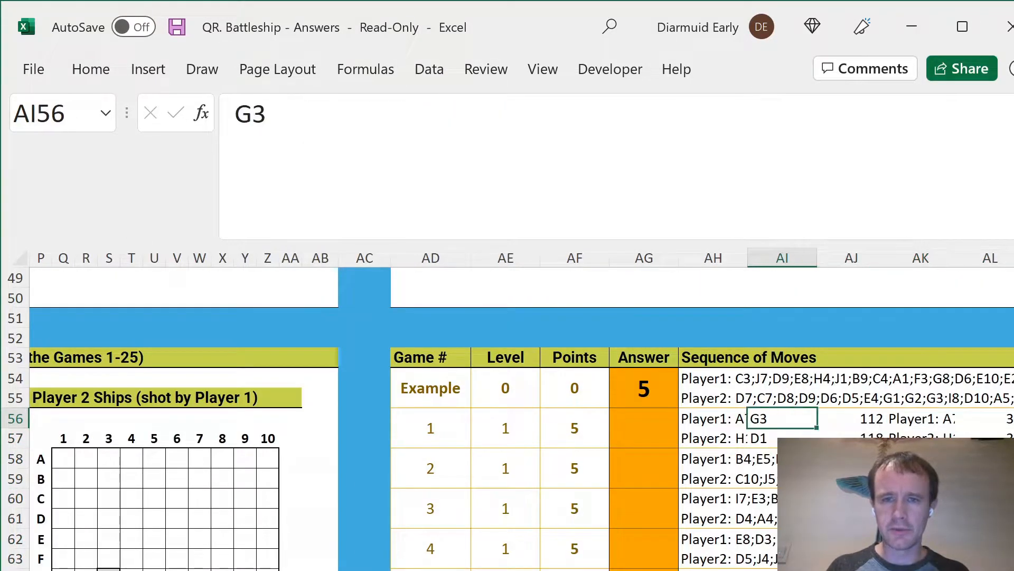
pyautogui.hotkey('shift', 'Down')
pyautogui.hotkey('shift', 'Right')
pyautogui.hotkey('shift', 'Right')
pyautogui.hotkey('shift', 'Right')
pyautogui.press('Delete')
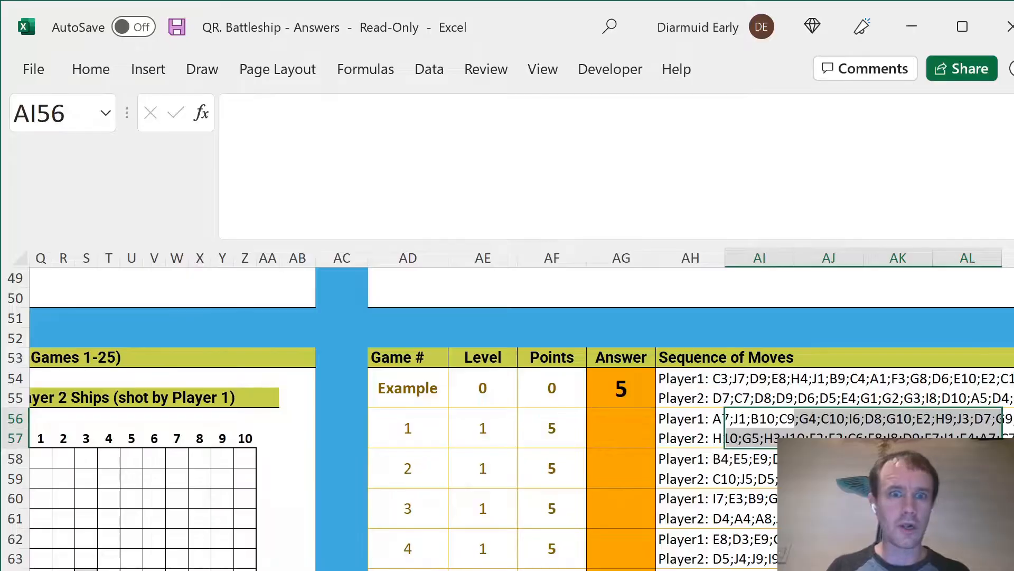
# Switch to Sheet1, select column A with the game numbers, and return to the case sheet.
pyautogui.press('Left')
pyautogui.press('Left')
pyautogui.press('Left')
pyautogui.press('Left')
pyautogui.press('Left')
pyautogui.press('Home')
pyautogui.hotkey('ctrl', 'pagedown')
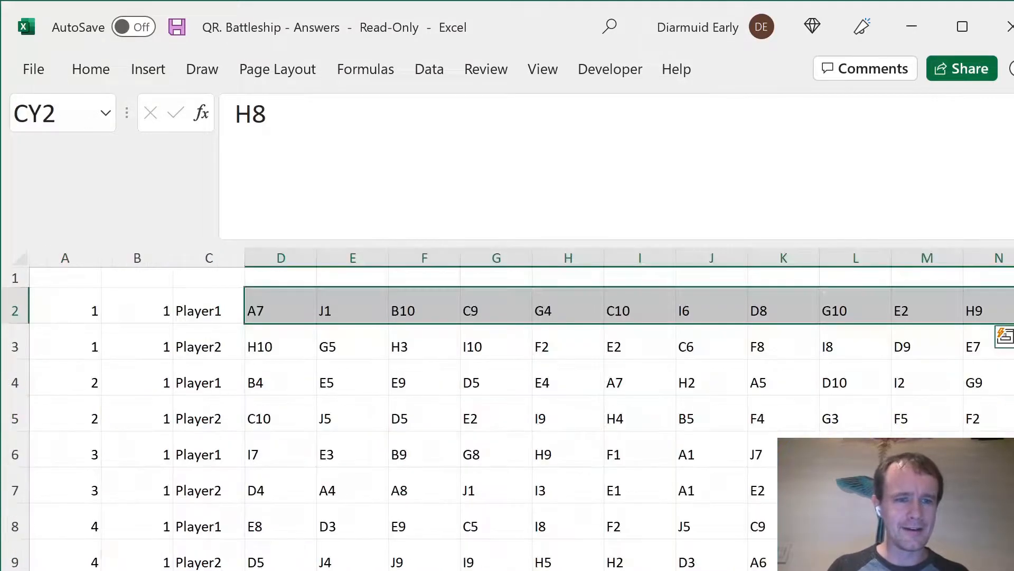
pyautogui.press('Left')
pyautogui.press('Left')
pyautogui.press('Left')
pyautogui.press('Left')
pyautogui.press('Home')
pyautogui.hotkey('ctrl', 'space')
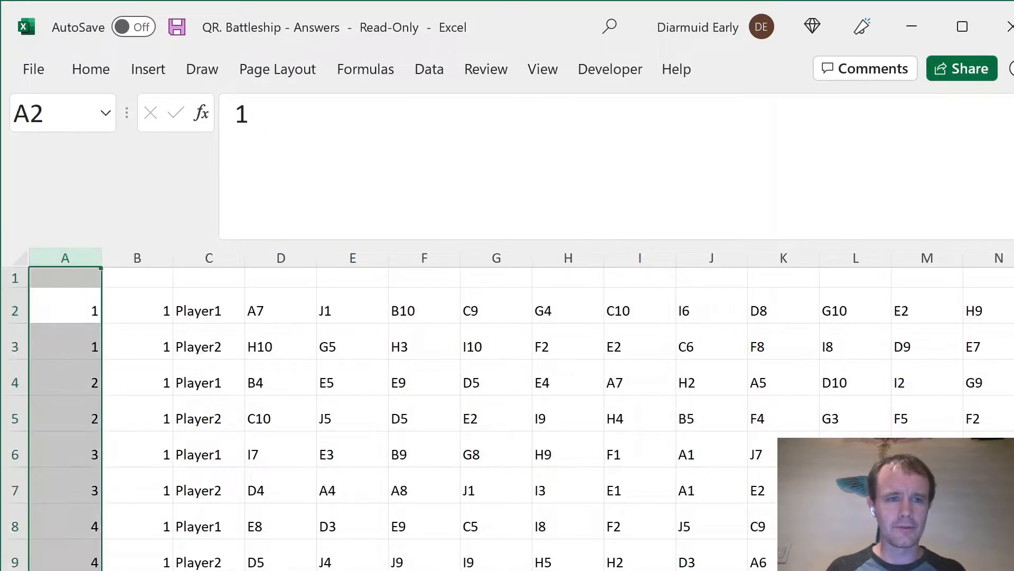
pyautogui.hotkey('ctrl', 'c')
pyautogui.hotkey('ctrl', 'pageup')
# Look along row 56 across the Level 1 ship grids and over to the game table.
pyautogui.press('Right')
pyautogui.press('Right')
pyautogui.press('Right')
pyautogui.press('Right')
pyautogui.press('Right')
pyautogui.press('Right')
pyautogui.press('Right')
pyautogui.press('Right')
pyautogui.press('Right')
pyautogui.press('Right')
pyautogui.press('Right')
pyautogui.press('Right')
pyautogui.press('Right')
pyautogui.press('Right')
pyautogui.press('Right')
pyautogui.press('Right')
pyautogui.press('Right')
pyautogui.press('Right')
pyautogui.press('Right')
pyautogui.press('Right')
pyautogui.press('Right')
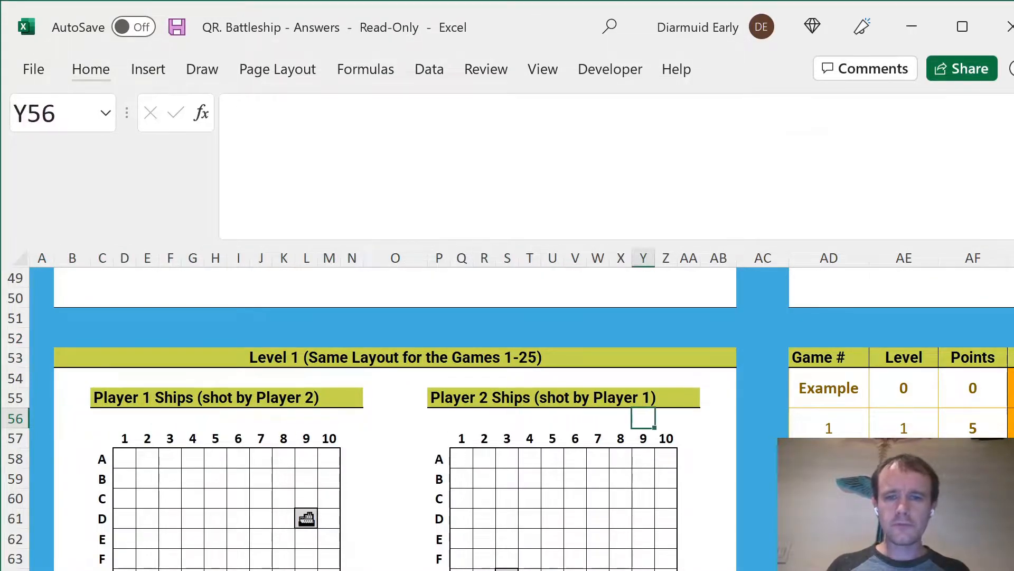
pyautogui.press('Left')
pyautogui.press('Left')
pyautogui.press('Left')
pyautogui.press('Left')
pyautogui.press('Left')
pyautogui.press('Left')
pyautogui.press('Left')
pyautogui.press('Left')
pyautogui.press('Left')
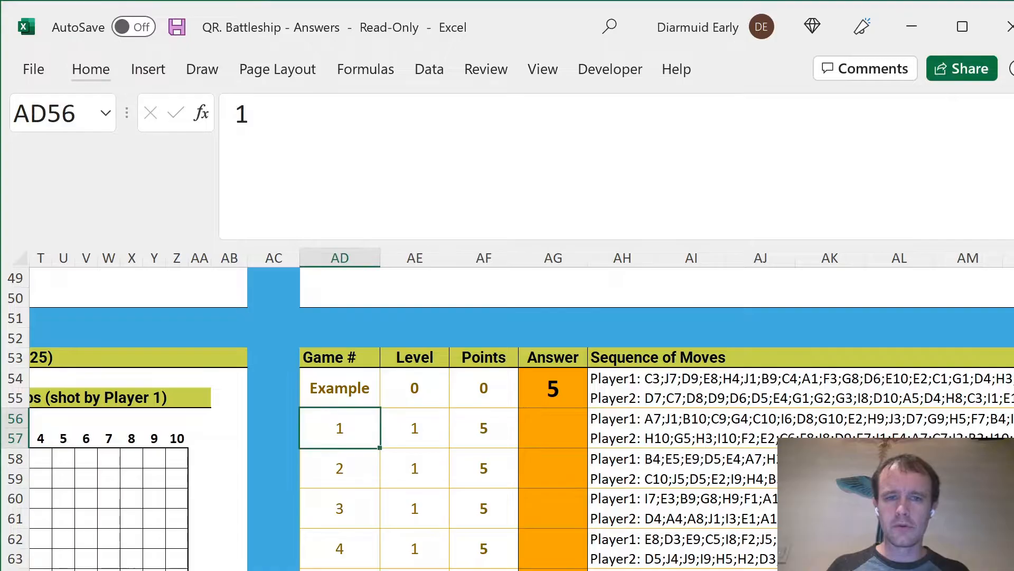
pyautogui.press('Home')
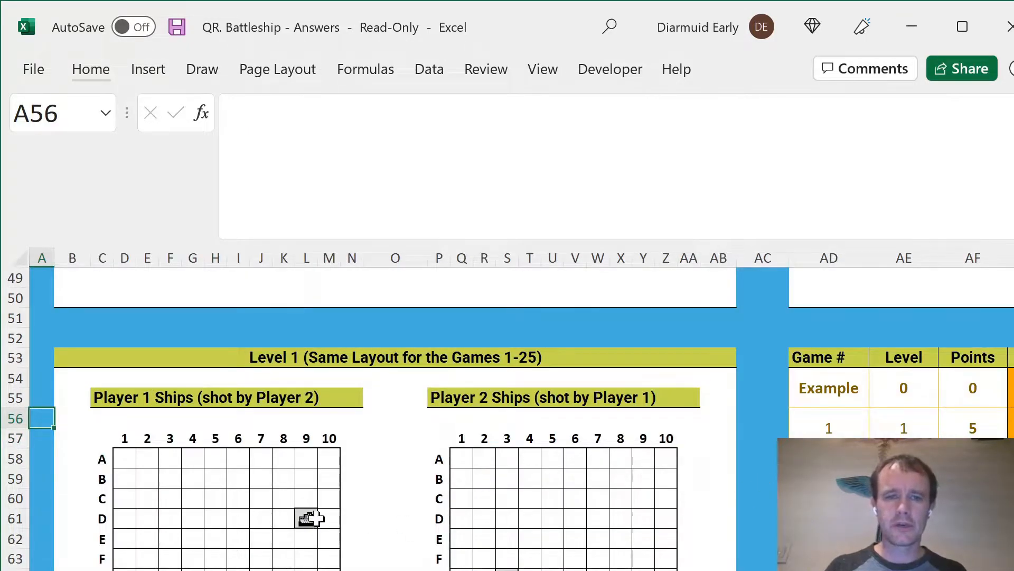
pyautogui.scroll(-1, 460, 394)
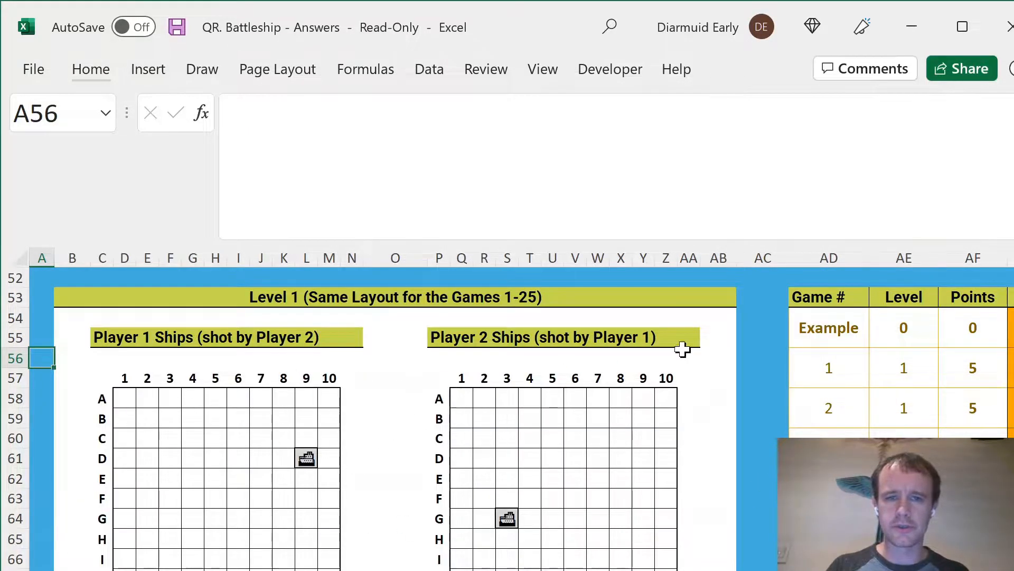
# Compare the 10 headings of the Level 1 grids with the shot coordinates in the move sequences in AH55:AH57.
pyautogui.click(328, 378)
pyautogui.press('Right')
pyautogui.hotkey('ctrl', 'Right')
pyautogui.hotkey('ctrl', 'Right')
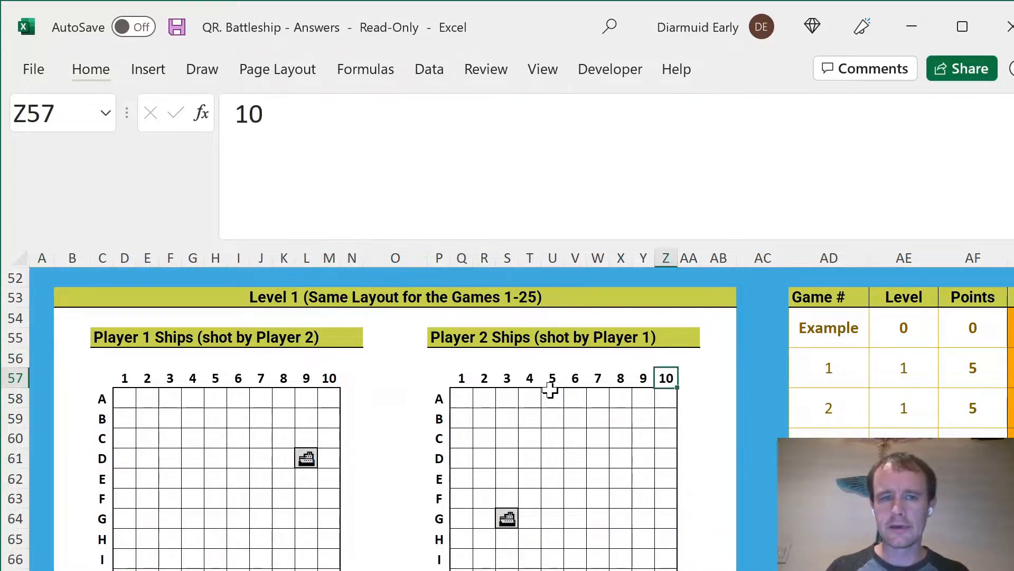
pyautogui.hotkey('ctrl', 'Right')
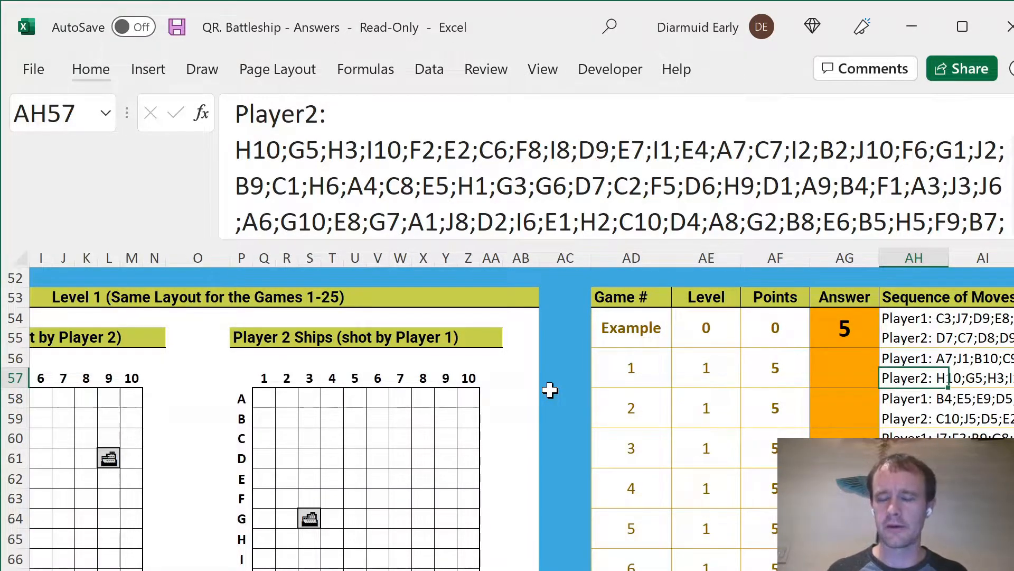
pyautogui.moveTo(236, 151); pyautogui.dragTo(280, 151)
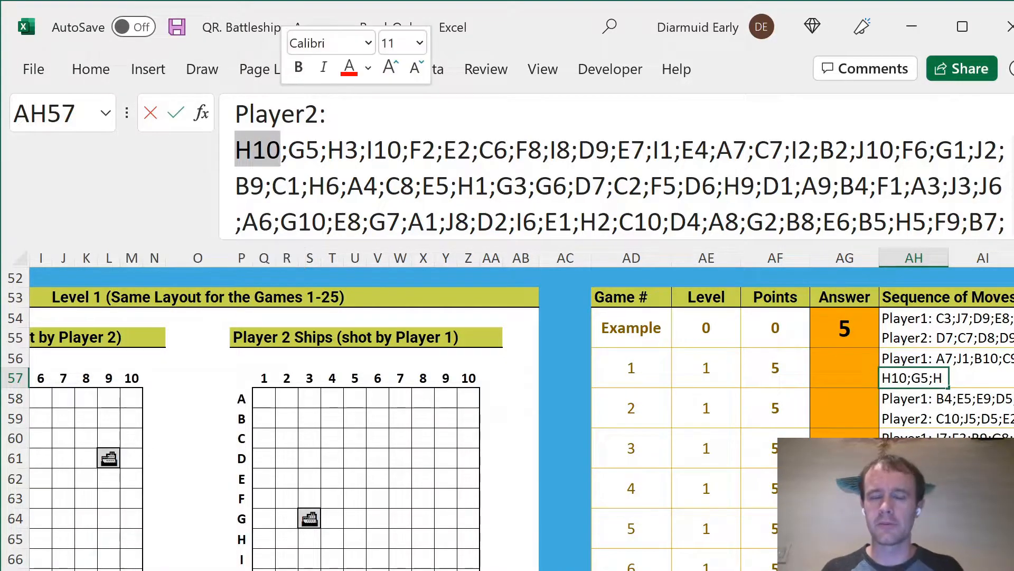
pyautogui.press('Escape')
pyautogui.click(948, 339)
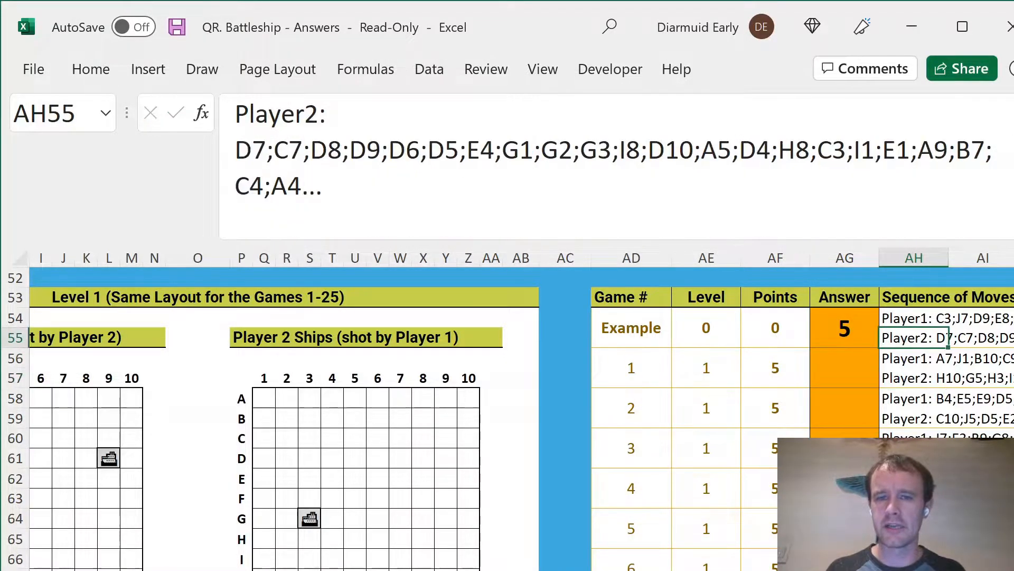
pyautogui.click(947, 359)
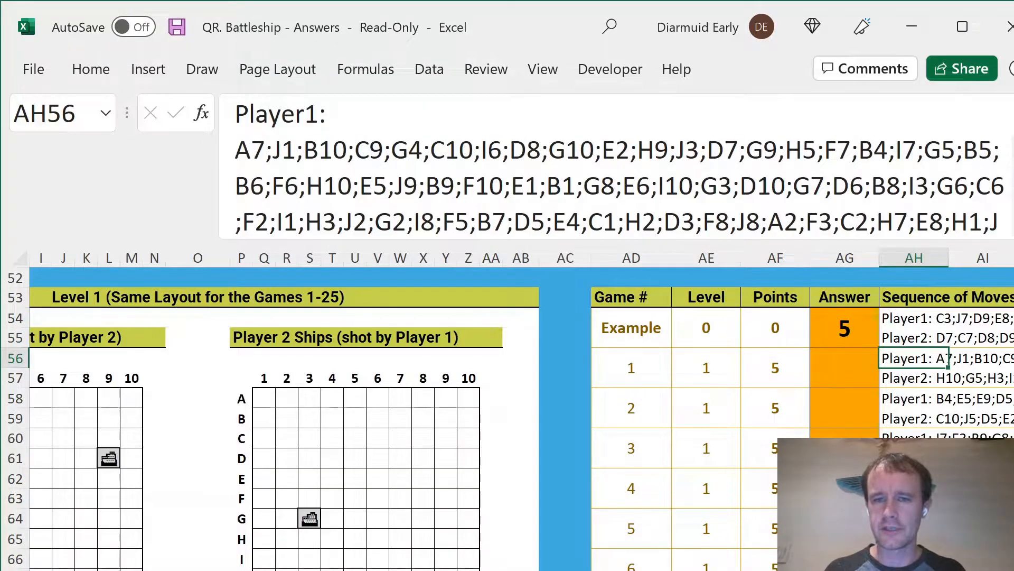
pyautogui.click(845, 407)
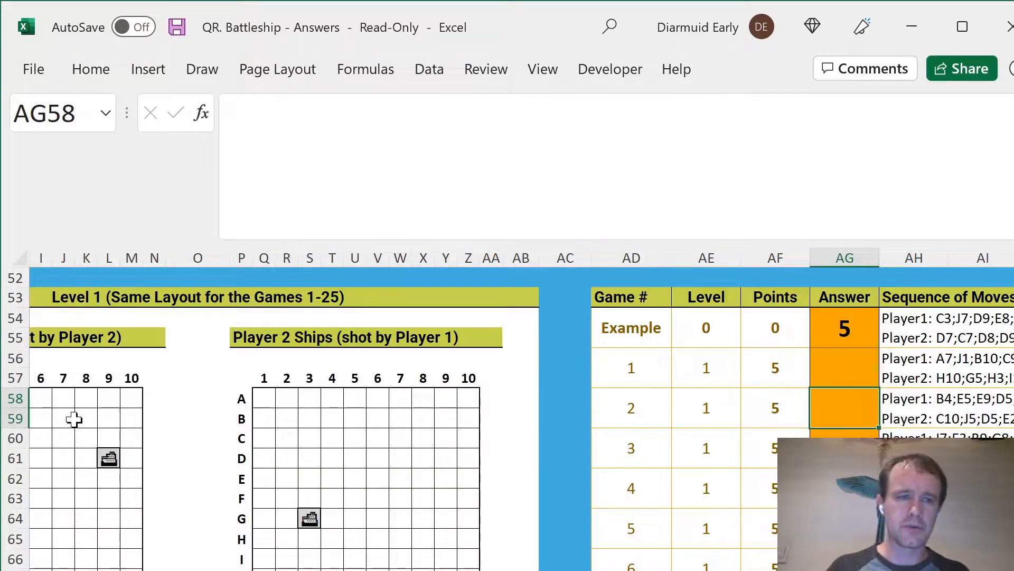
# Replace 10 with 0 in the ship grid headings across all levels in D57:Z118.
pyautogui.click(131, 379)
pyautogui.hotkey('ctrl', 'Left')
pyautogui.hotkey('ctrl', 'shift', 'Right')
pyautogui.hotkey('ctrl', 'shift', 'Right')
pyautogui.hotkey('ctrl', 'shift', 'Right')
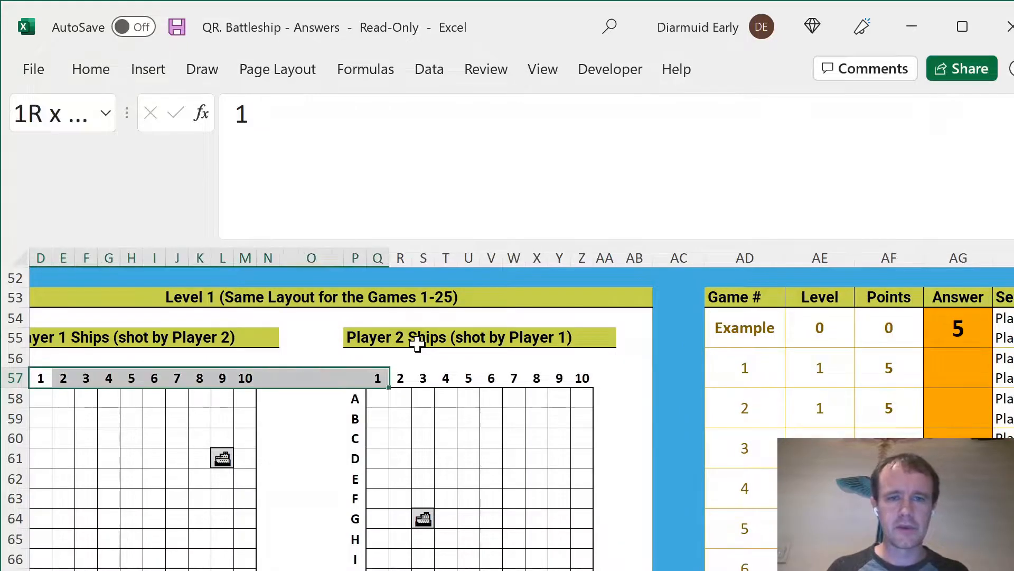
pyautogui.hotkey('ctrl', 'shift', 'Down')
pyautogui.hotkey('ctrl', 'shift', 'Down')
pyautogui.hotkey('ctrl', 'shift', 'Down')
pyautogui.hotkey('ctrl', 'shift', 'Down')
pyautogui.hotkey('ctrl', 'shift', 'Down')
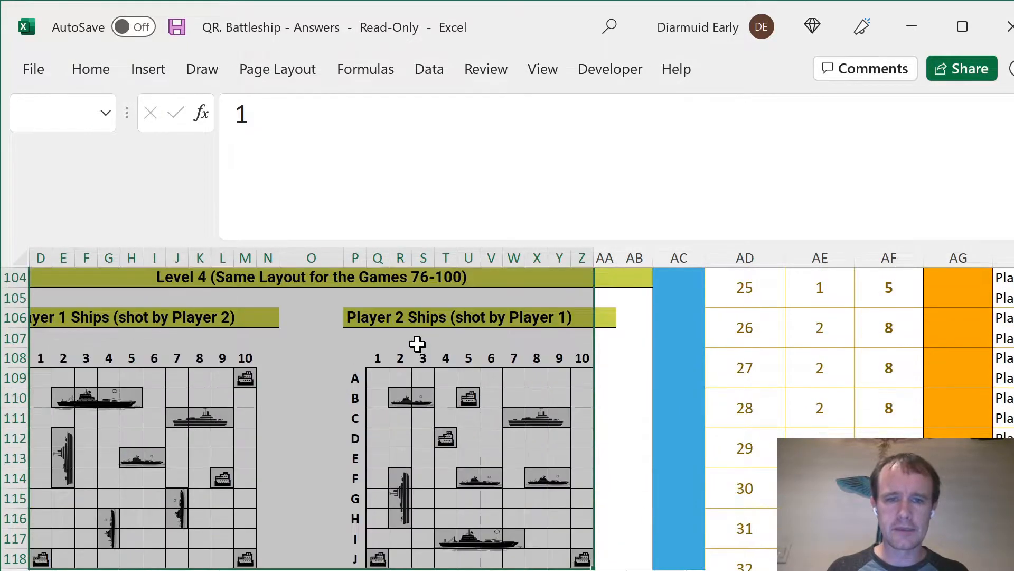
pyautogui.hotkey('ctrl', 'shift', 'Up')
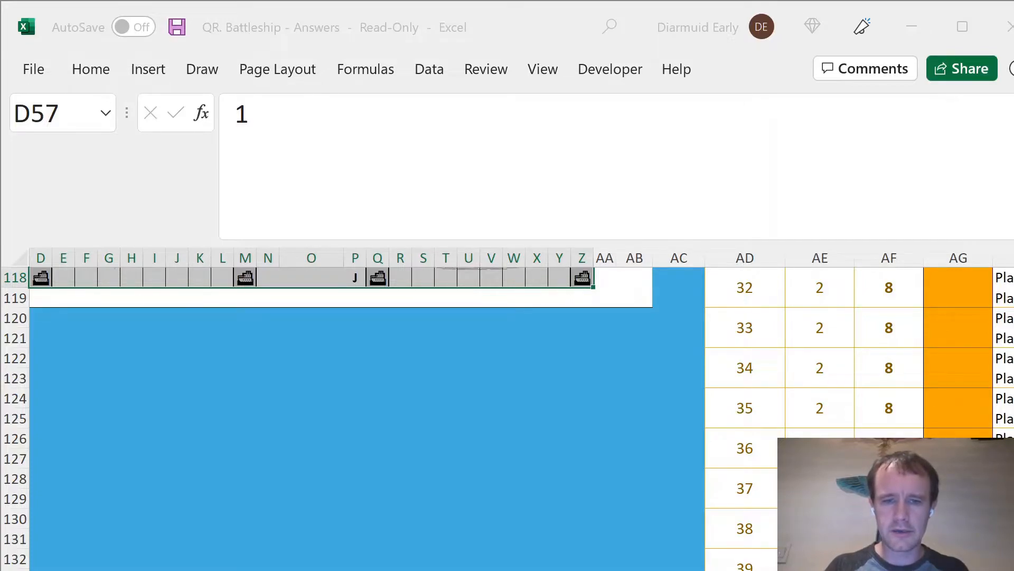
pyautogui.press('Return')
# Check the Level 1 grid headings and look through the move sequences in column AH down to Game 100.
pyautogui.press('Right')
pyautogui.press('Right')
pyautogui.press('Right')
pyautogui.press('Right')
pyautogui.press('Right')
pyautogui.press('Right')
pyautogui.press('Right')
pyautogui.press('Right')
pyautogui.press('Right')
pyautogui.press('Right')
pyautogui.press('Right')
pyautogui.press('Right')
pyautogui.press('Right')
pyautogui.press('Right')
pyautogui.press('Right')
pyautogui.press('Right')
pyautogui.press('Right')
pyautogui.press('Right')
pyautogui.press('Right')
pyautogui.press('Right')
pyautogui.press('Right')
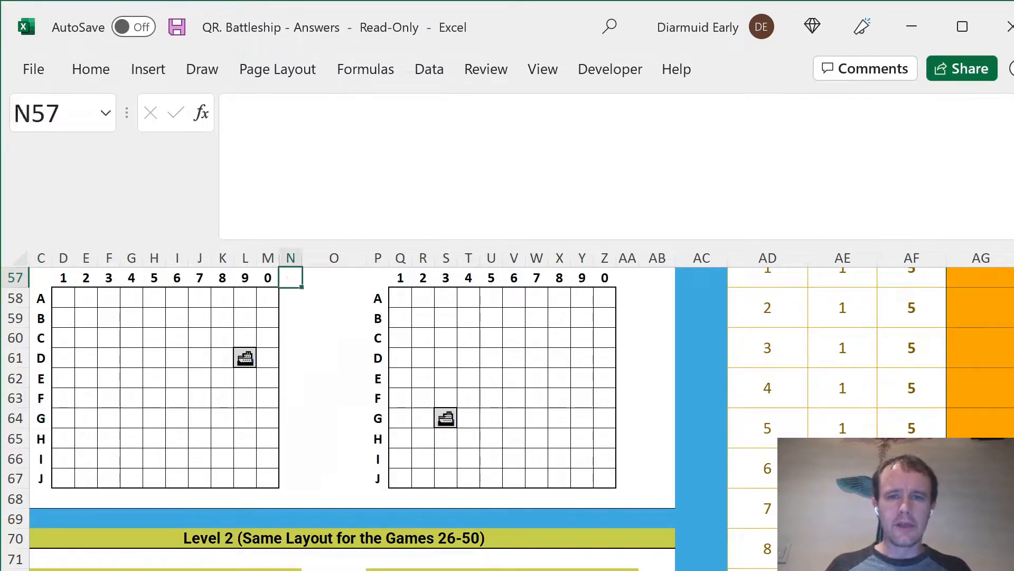
pyautogui.press('Up')
pyautogui.press('Left')
pyautogui.press('Left')
pyautogui.press('Up')
pyautogui.press('Left')
pyautogui.press('Up')
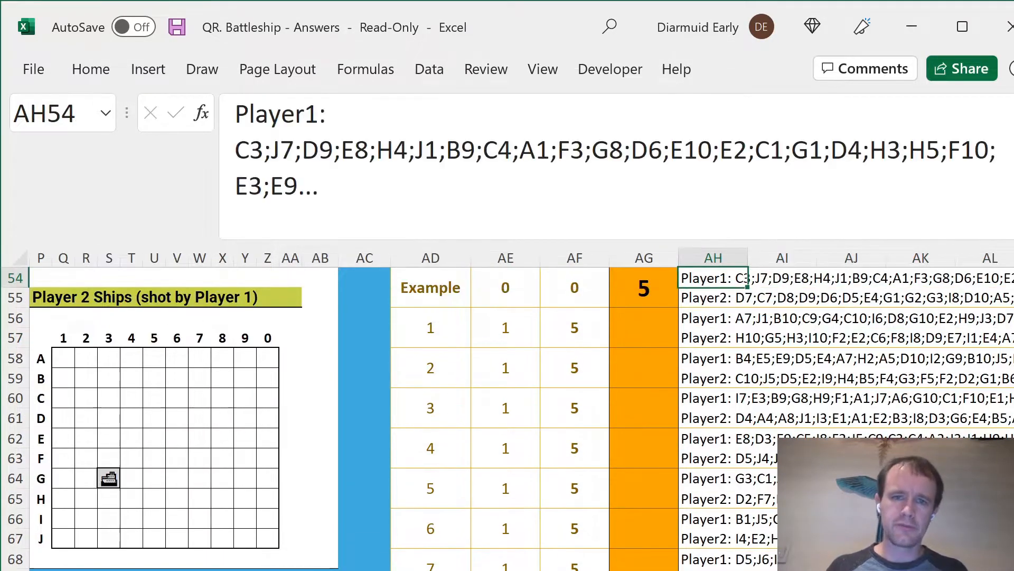
pyautogui.press('Down')
pyautogui.press('Down')
pyautogui.scroll(-20, 507, 417)
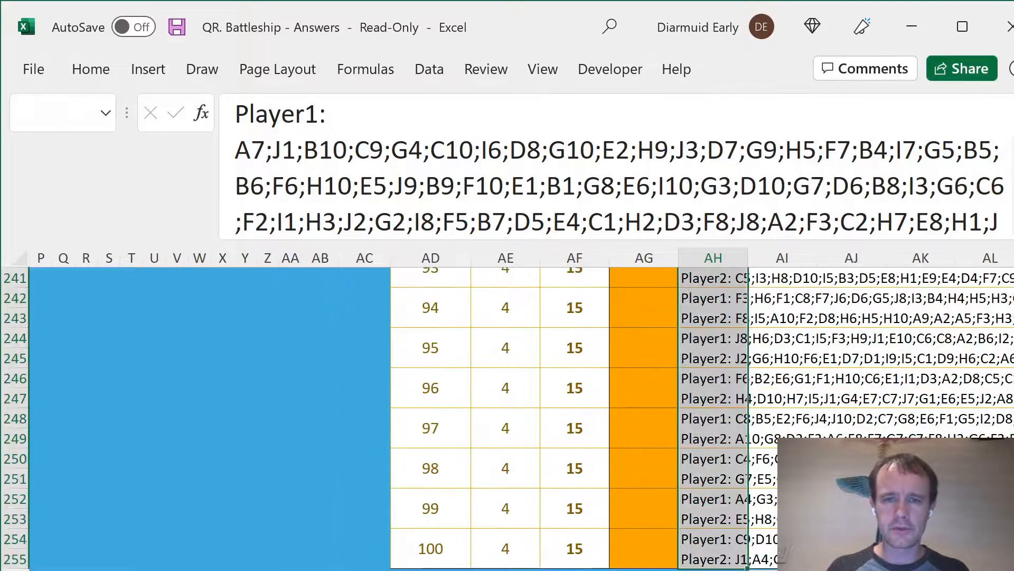
# Enter =MID(AH56,10,10) in AI56 to extract the shots from Player 1's Game 1 sequence.
pyautogui.press('Right')
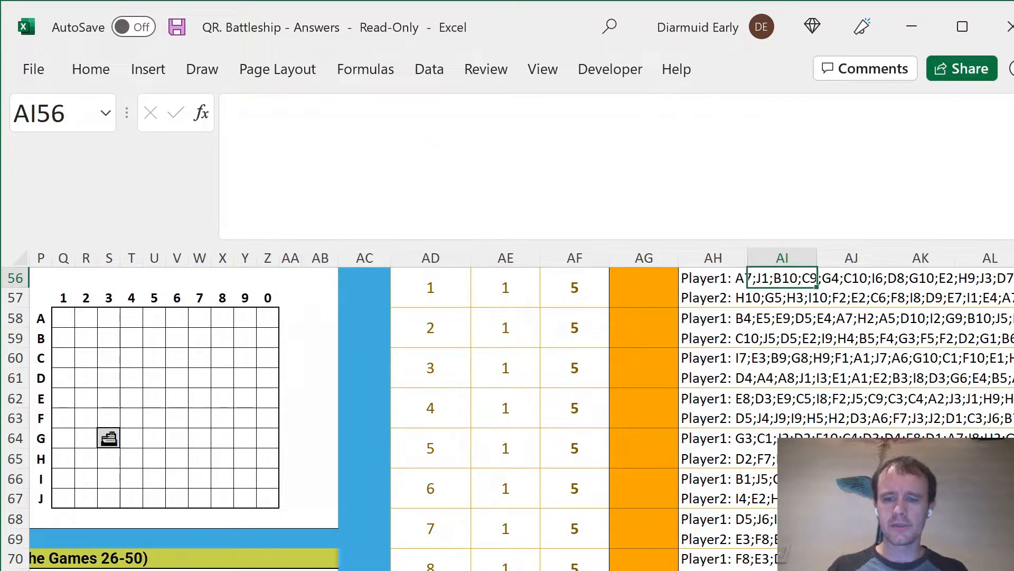
pyautogui.write('=MID(')
pyautogui.press('Left')
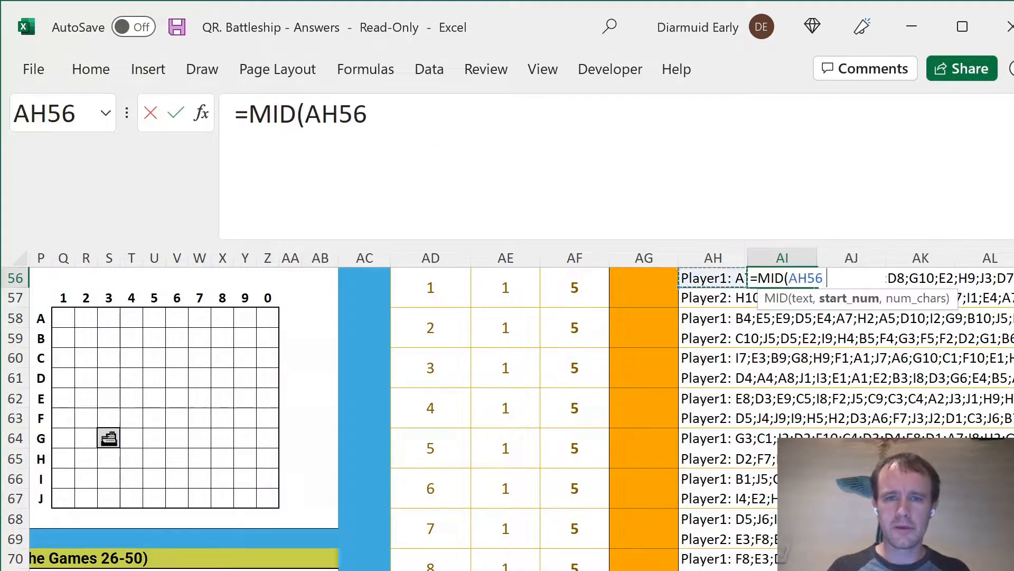
pyautogui.write(',10,')
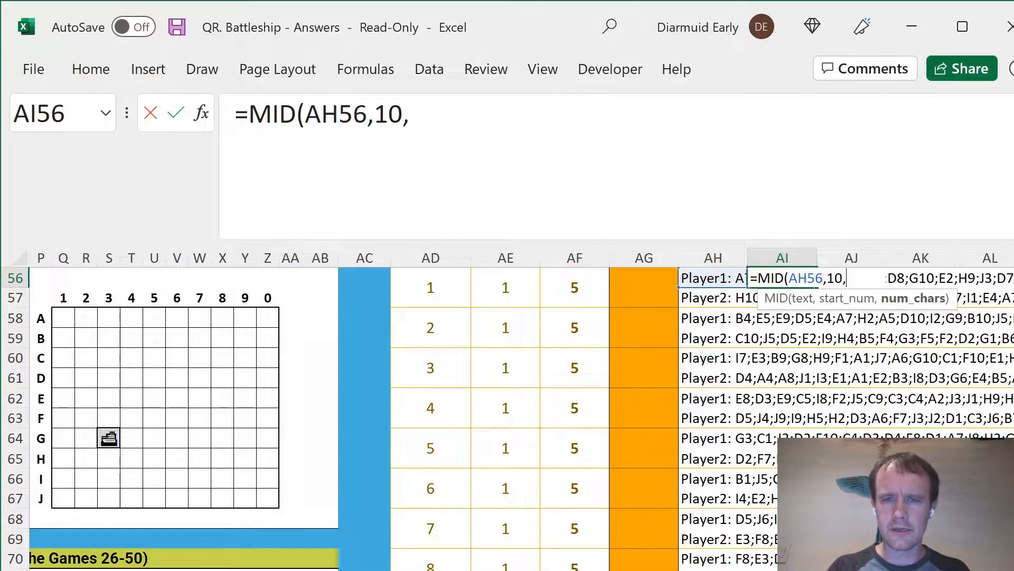
pyautogui.write('10)')
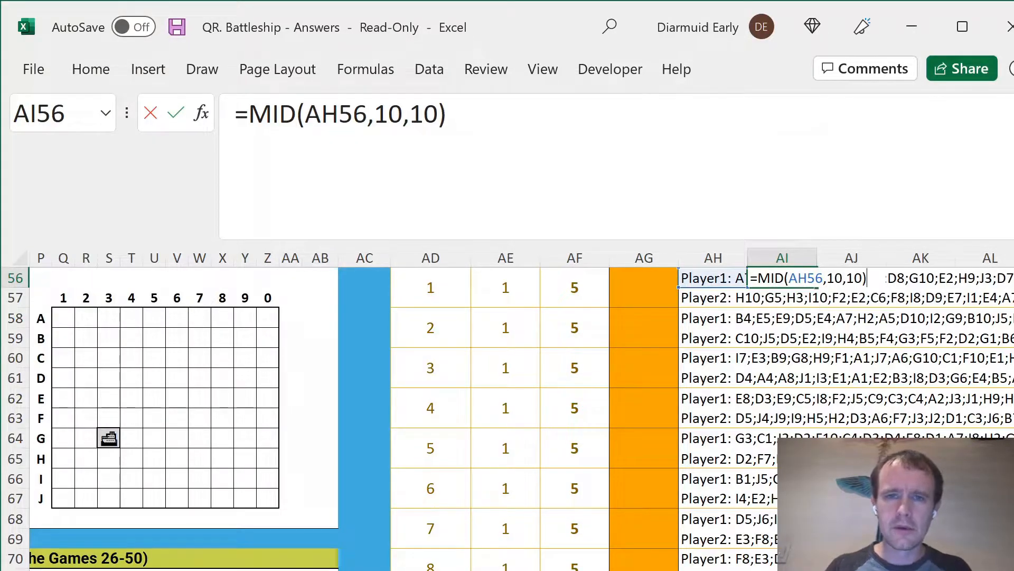
pyautogui.hotkey('ctrl', 'Return')
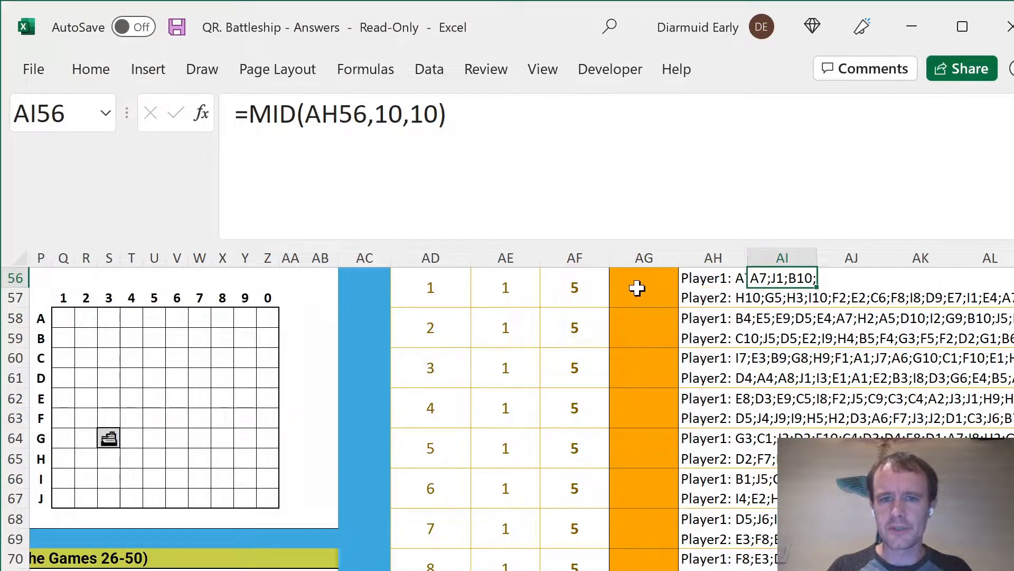
# Extend the AI56 formula to =SUBSTITUTE(MID(AH56,10,999),"10","0").
pyautogui.click(424, 114)
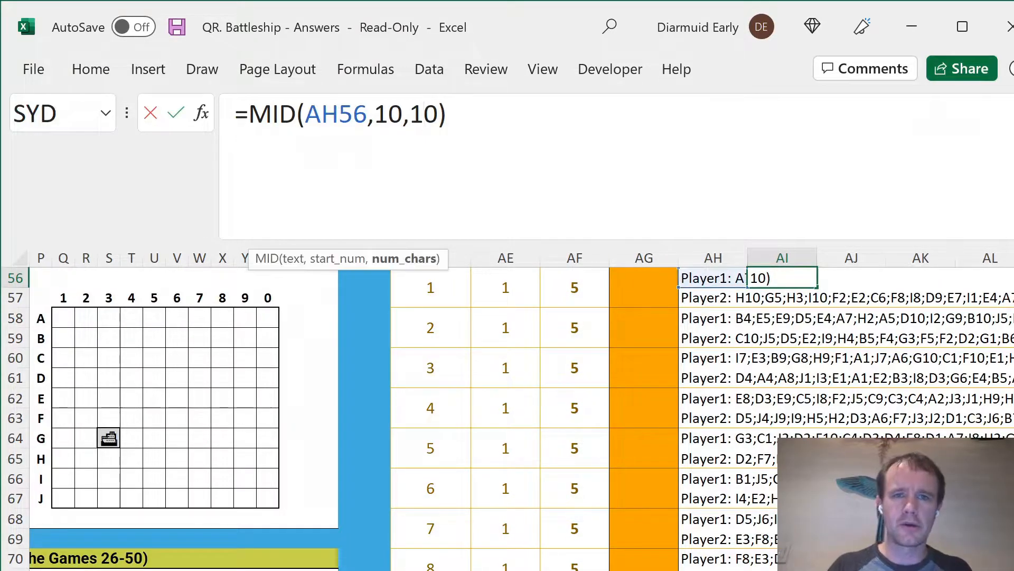
pyautogui.press('Left')
pyautogui.hotkey('shift', 'Right')
pyautogui.hotkey('shift', 'Right')
pyautogui.write('999')
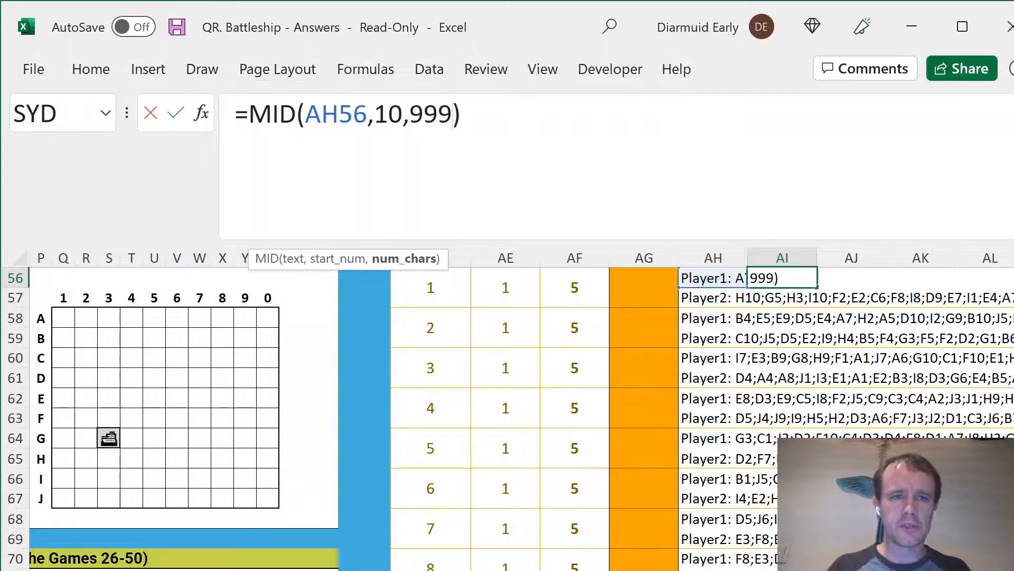
pyautogui.press('Home')
pyautogui.press('Right')
pyautogui.write('sub')
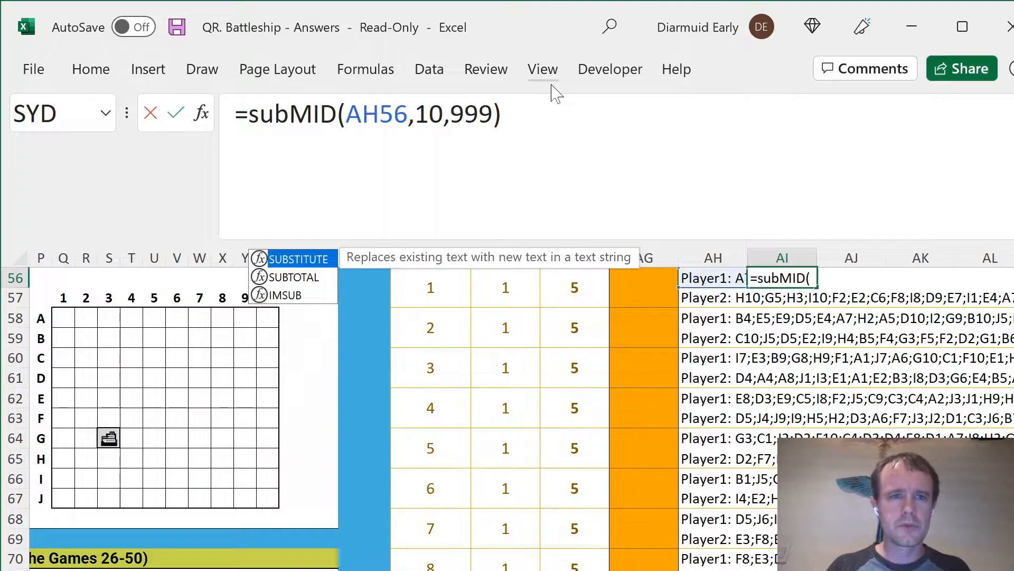
pyautogui.press('Tab')
pyautogui.press('End')
pyautogui.write(',"10",')
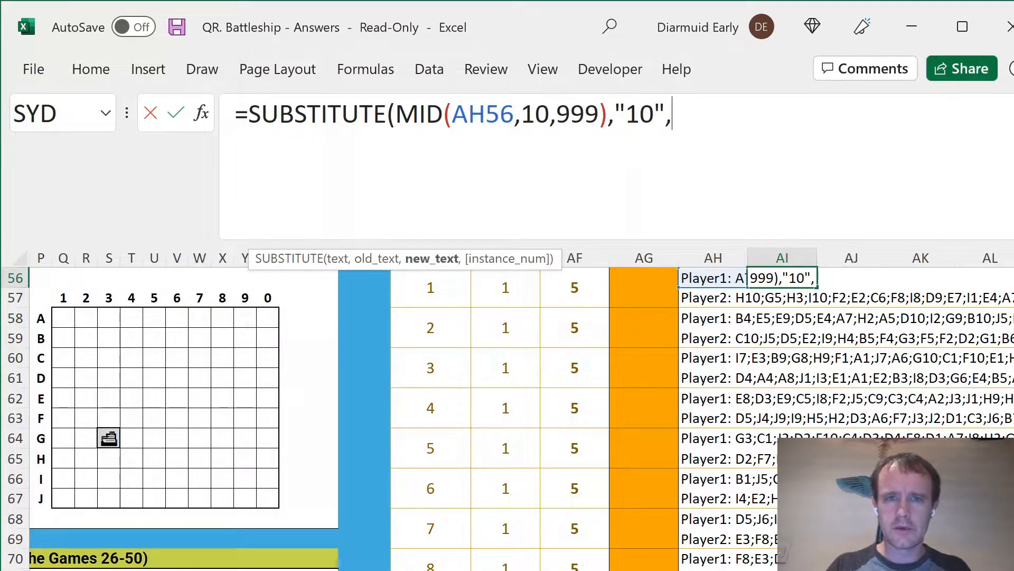
pyautogui.write('"0")')
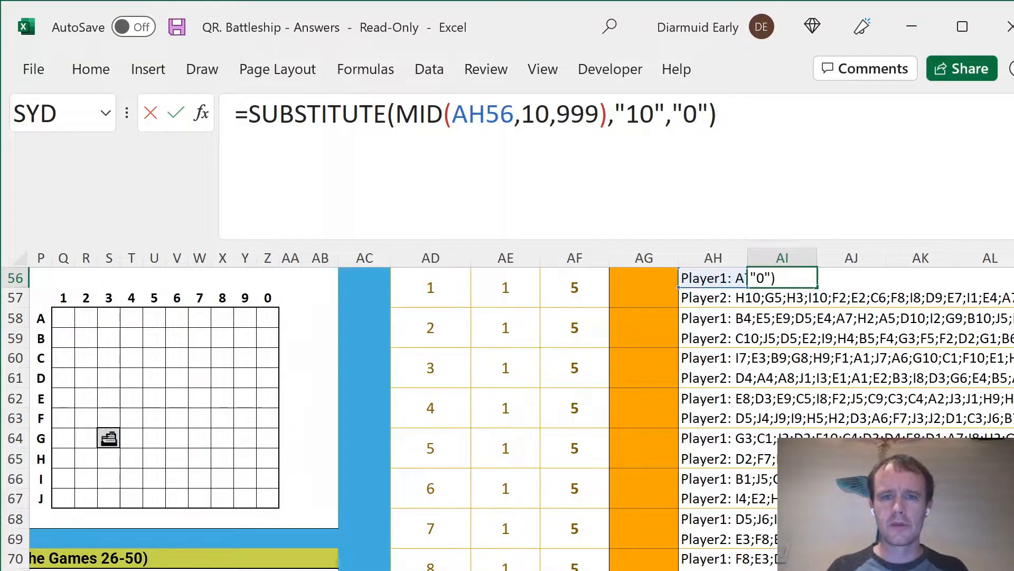
pyautogui.press('Return')
# Fill the SUBSTITUTE formula from AI56 down column AI for all the move sequences.
pyautogui.press('Up')
pyautogui.press('Right')
pyautogui.hotkey('ctrl', 'shift', 'Down')
pyautogui.hotkey('ctrl', 'BackSpace')
pyautogui.press('F2')
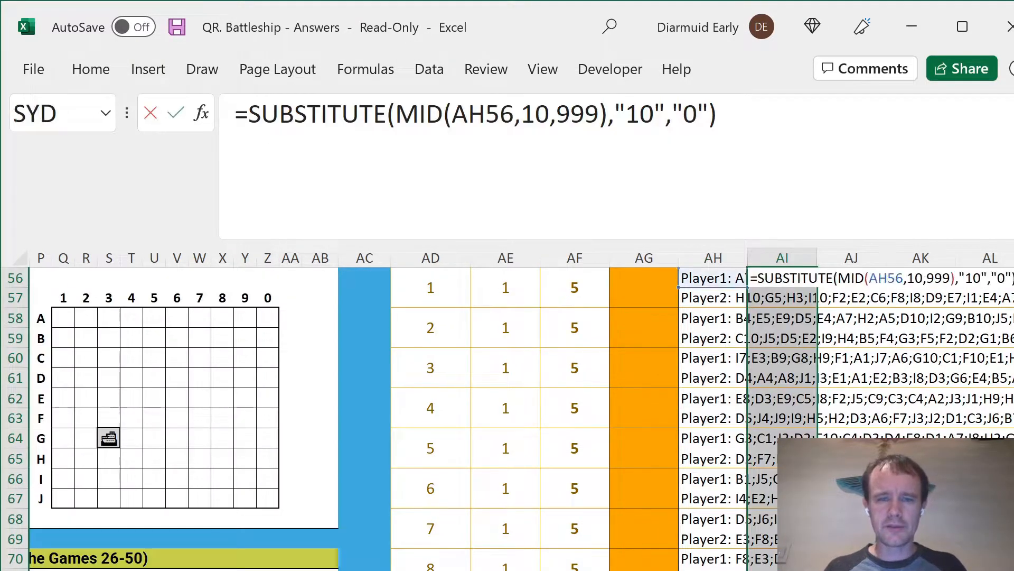
pyautogui.hotkey('ctrl', 'Return')
# Enter =LEN(AI56) in AJ56 to measure the length of the cleaned Game 1 move sequence.
pyautogui.press('Up')
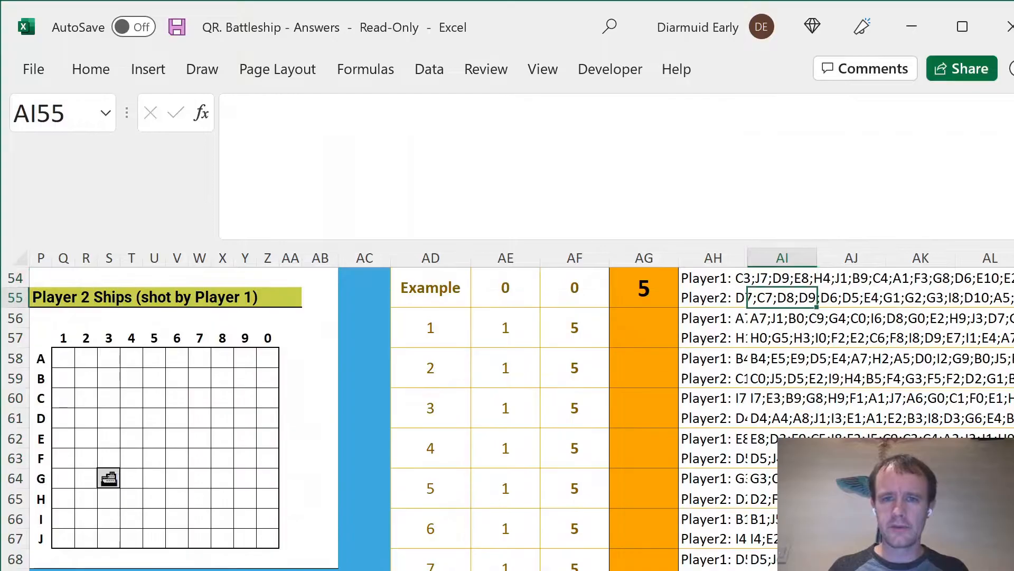
pyautogui.press('Up')
pyautogui.press('Up')
pyautogui.press('Up')
pyautogui.press('Down')
pyautogui.press('Down')
pyautogui.press('Down')
pyautogui.press('Down')
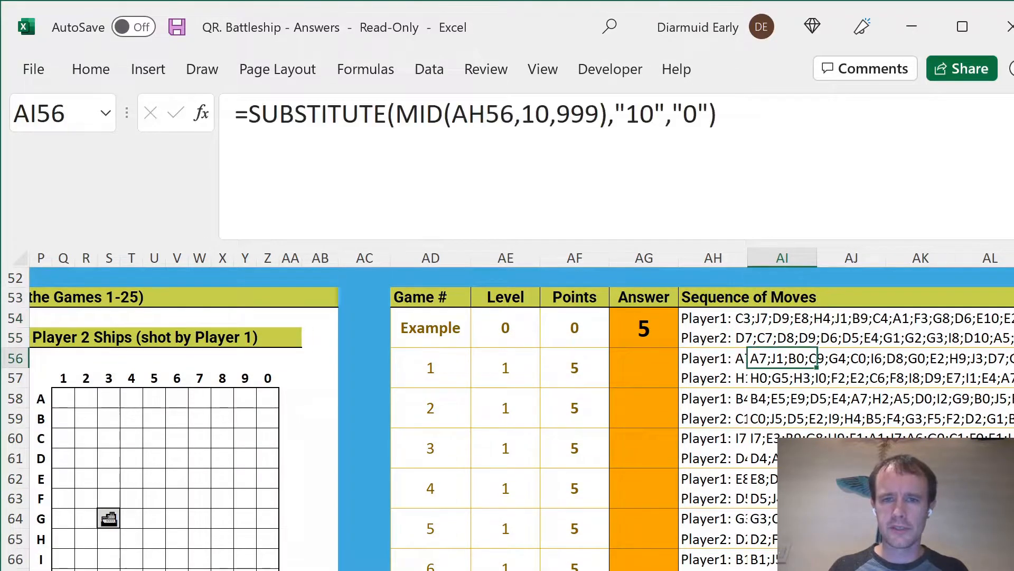
pyautogui.press('Right')
pyautogui.write('=len(')
pyautogui.press('Left')
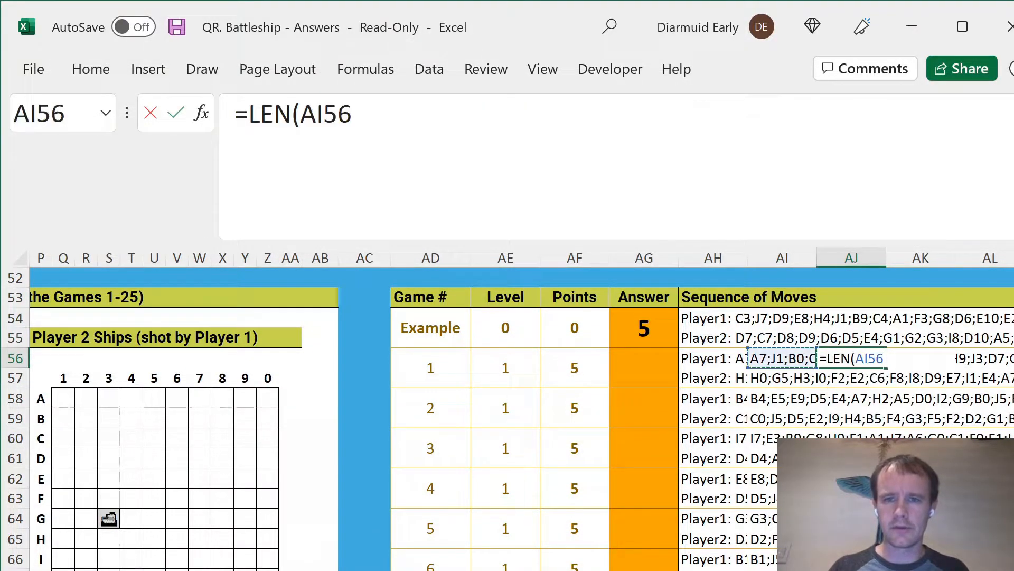
pyautogui.press('Return')
# Fill the LEN formula from AJ56 down to AJ60 and review the lengths of the first sequences.
pyautogui.press('Up')
pyautogui.hotkey('shift', 'Down')
pyautogui.hotkey('shift', 'Down')
pyautogui.hotkey('shift', 'Down')
pyautogui.hotkey('shift', 'Down')
pyautogui.press('F2')
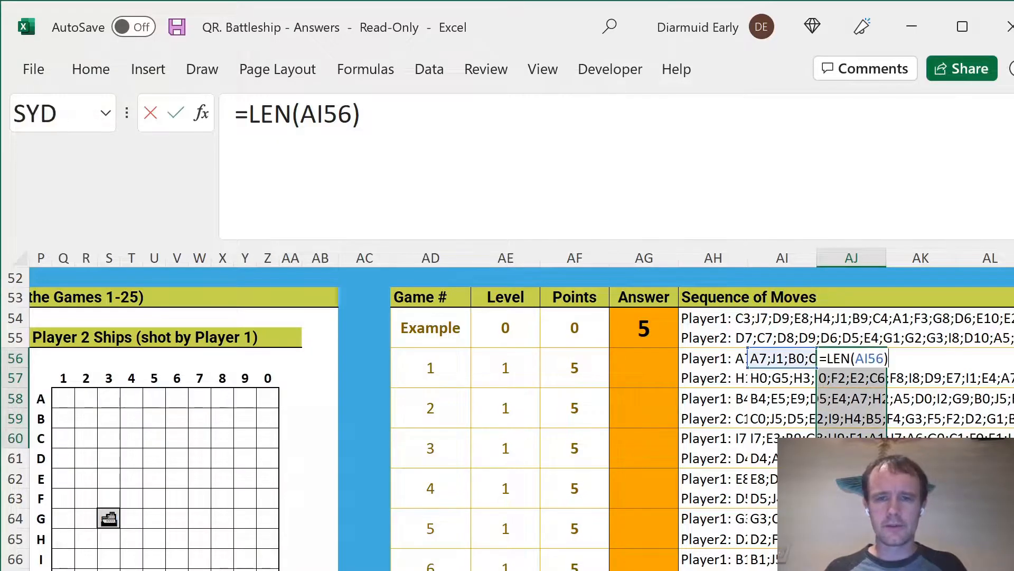
pyautogui.hotkey('ctrl', 'Return')
pyautogui.press('Down')
pyautogui.press('Down')
pyautogui.press('Down')
pyautogui.press('Up')
pyautogui.press('Up')
pyautogui.press('Up')
pyautogui.press('Left')
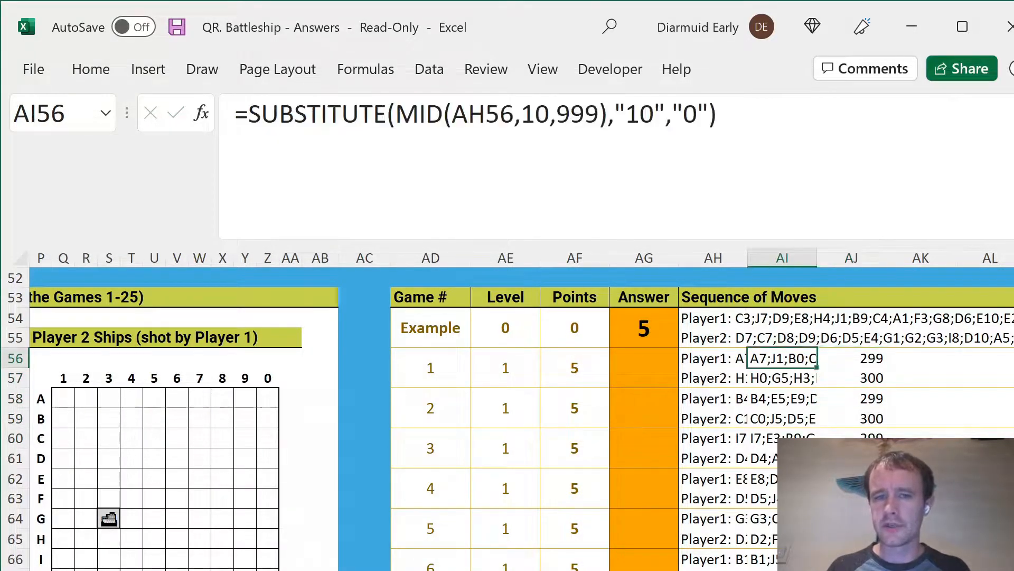
# Examine the raw Game 1 sequences in AH56 and AH57 and a shot containing 10, beside the SUBSTITUTE formula.
pyautogui.press('Down')
pyautogui.press('Left')
pyautogui.press('F2')
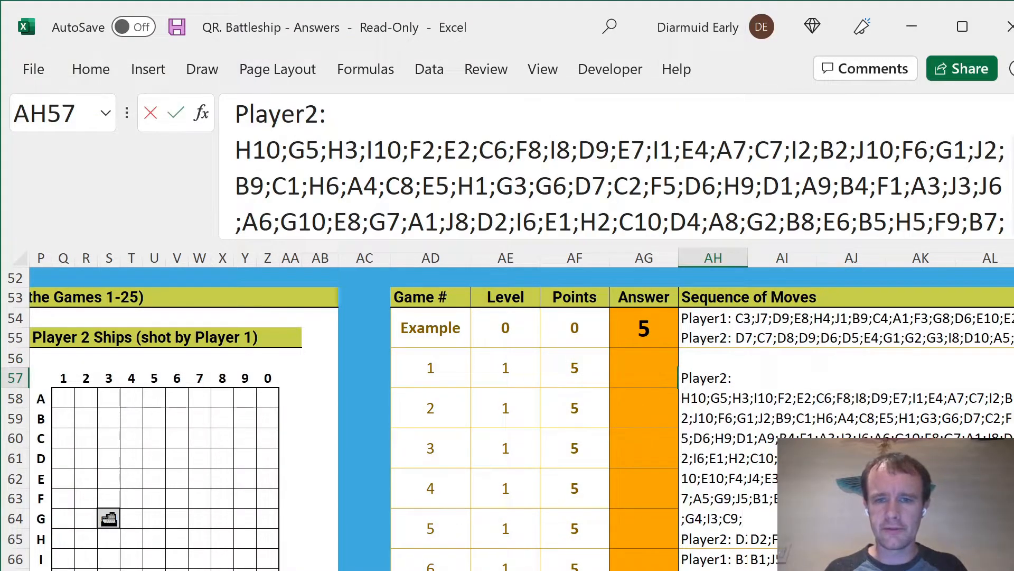
pyautogui.press('Escape')
pyautogui.press('Up')
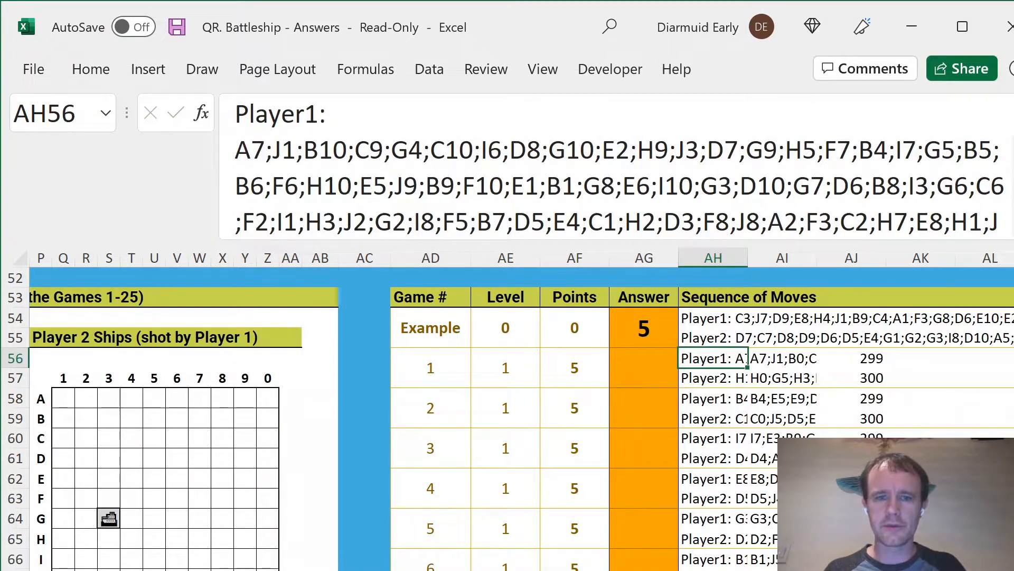
pyautogui.press('Right')
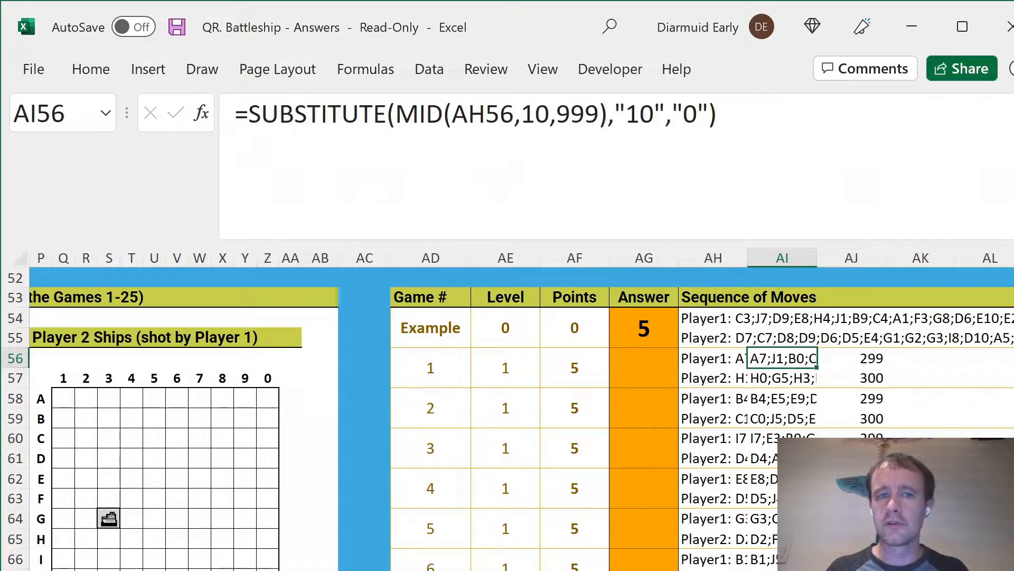
pyautogui.click(706, 352)
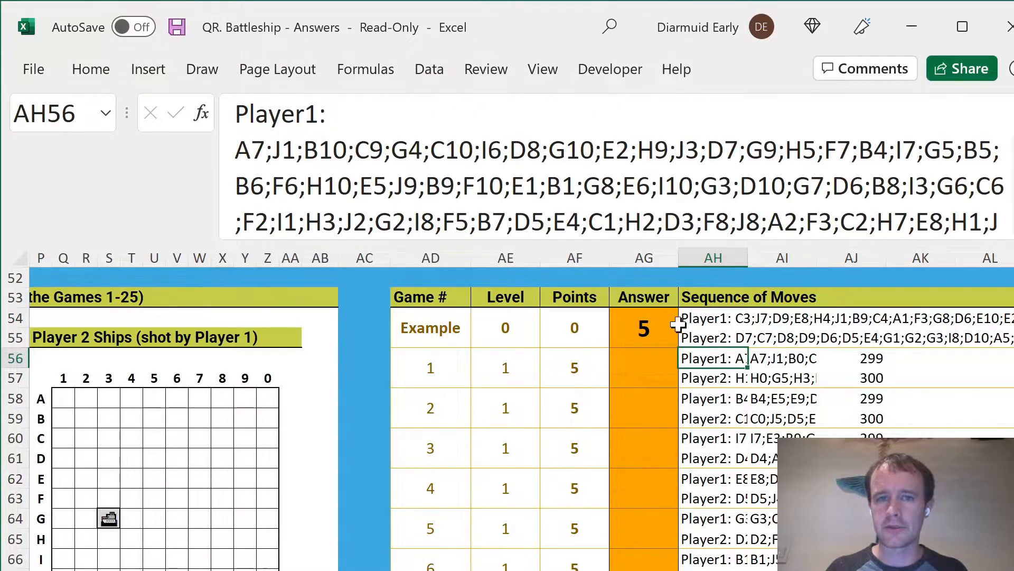
pyautogui.moveTo(566, 150); pyautogui.dragTo(595, 150)
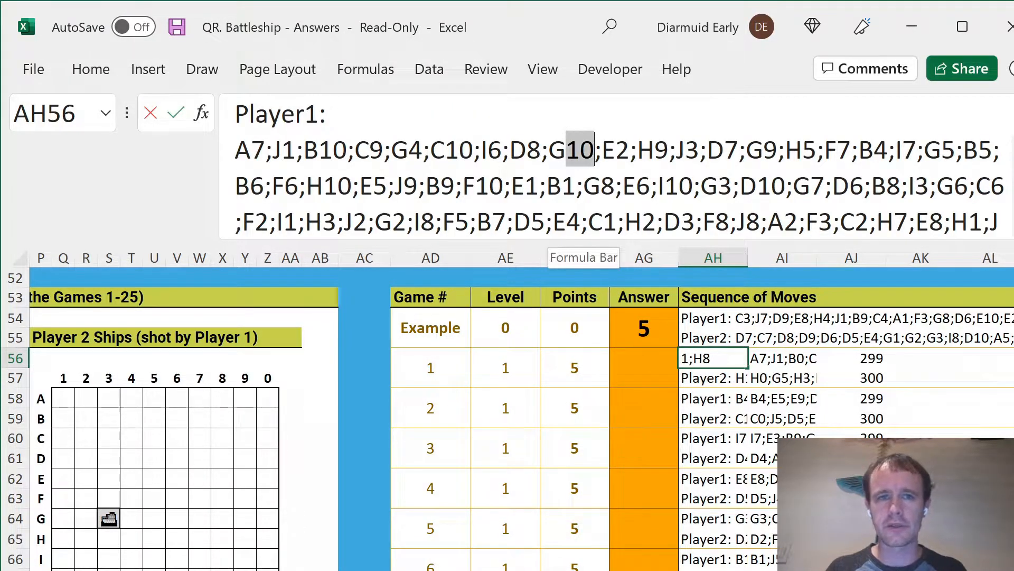
pyautogui.press('Escape')
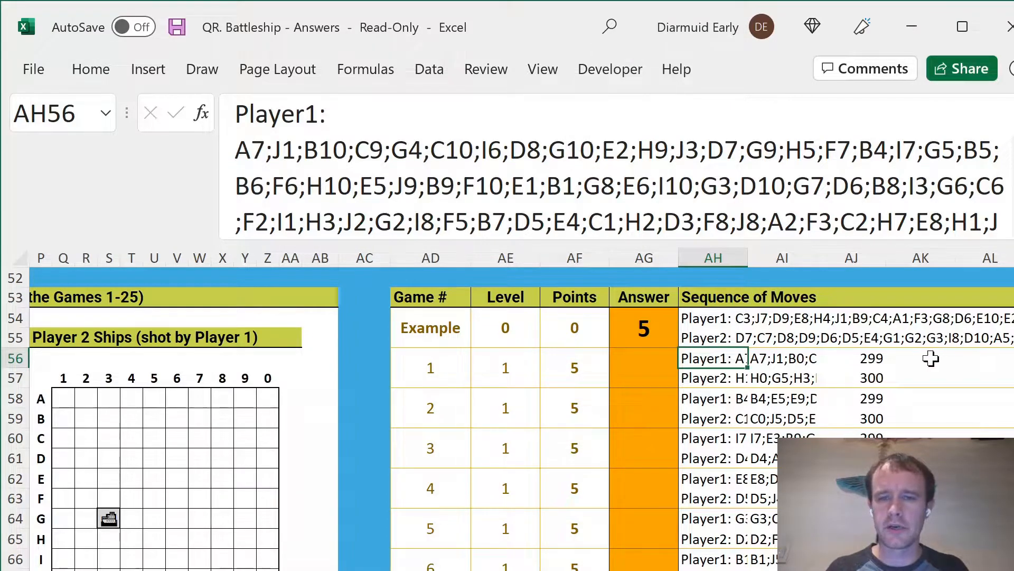
# Fill the LEN formula from AJ60 down to AJ255 so that it covers every remaining cleaned sequence.
pyautogui.click(864, 361)
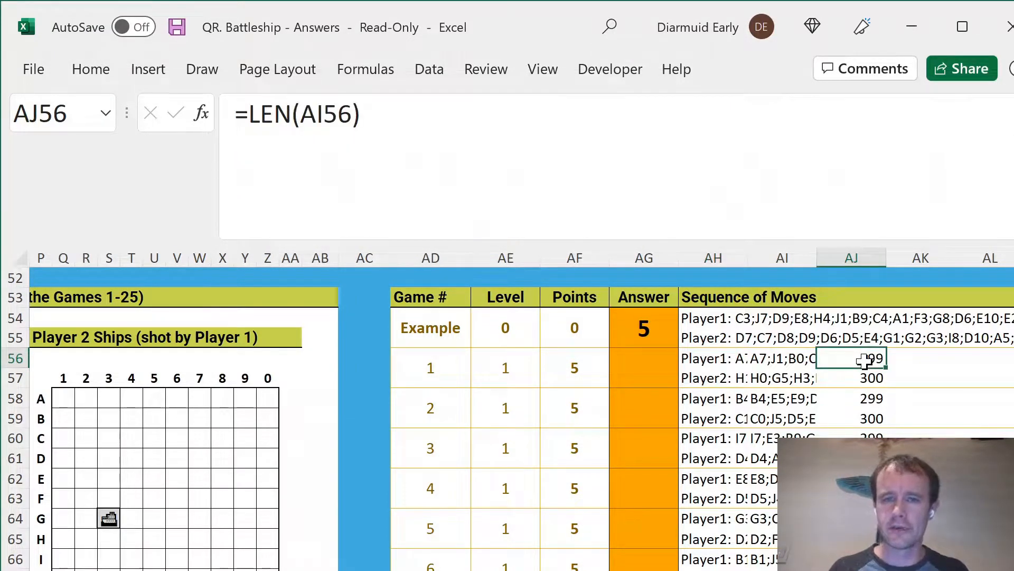
pyautogui.press('Left')
pyautogui.press('Left')
pyautogui.press('Right')
pyautogui.press('Left')
pyautogui.hotkey('ctrl', 'Down')
pyautogui.press('Right')
pyautogui.press('Right')
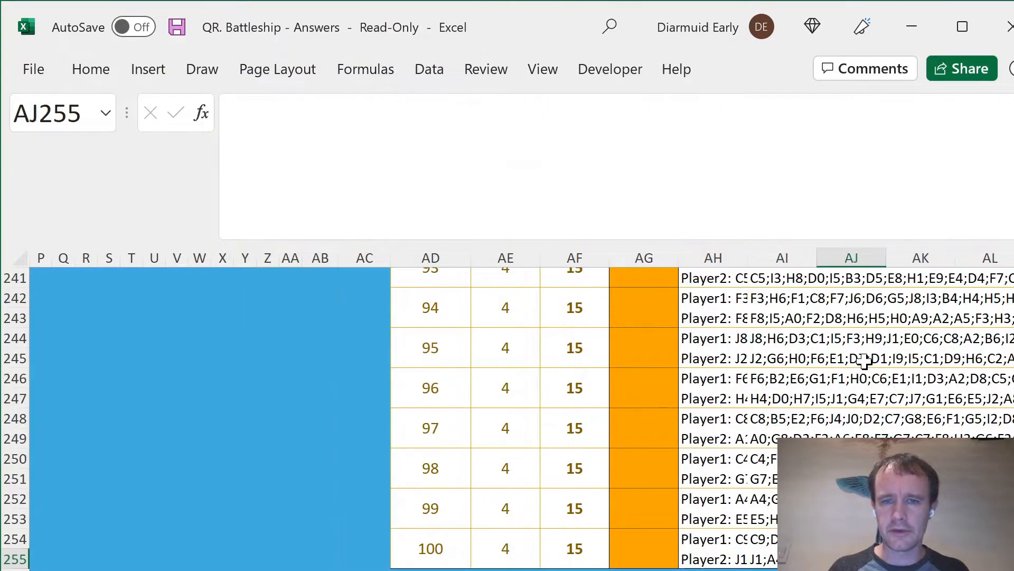
pyautogui.hotkey('ctrl', 'shift', 'Up')
pyautogui.press('F2')
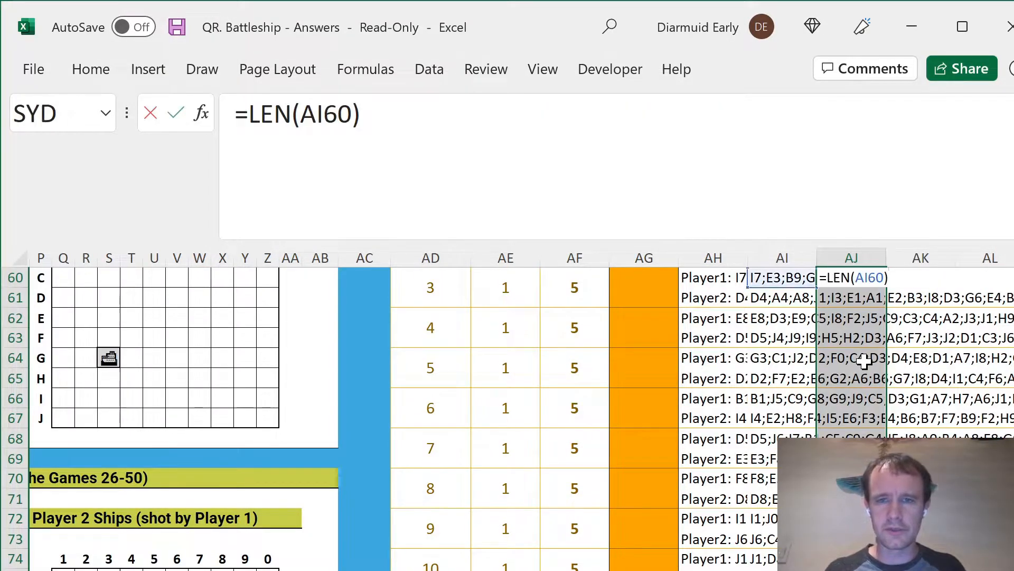
pyautogui.hotkey('ctrl', 'Return')
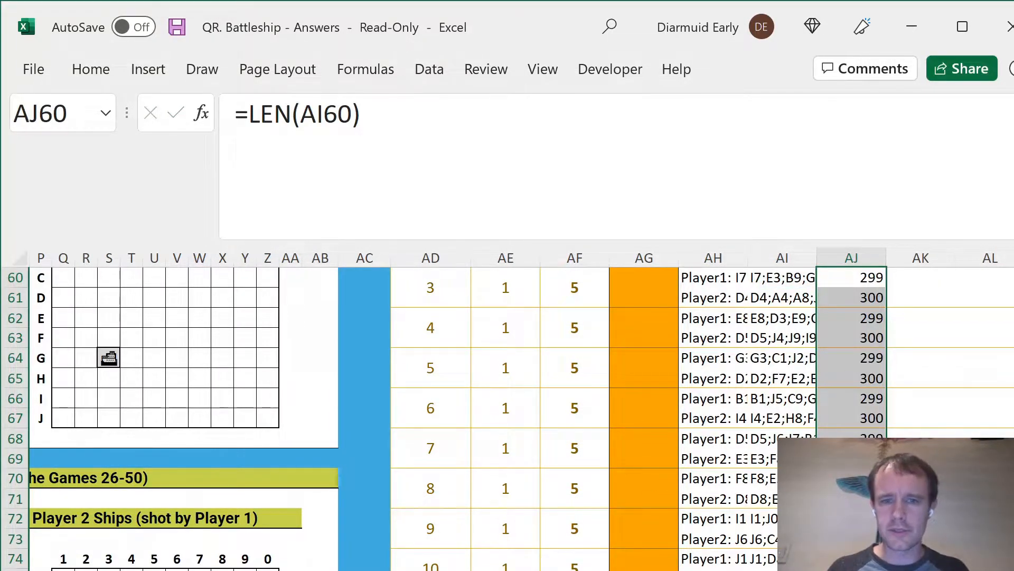
# Clear the LEN check formulas from column AJ, starting at AJ56.
pyautogui.press('Up')
pyautogui.press('Up')
pyautogui.press('Up')
pyautogui.press('Up')
pyautogui.press('Up')
pyautogui.press('Up')
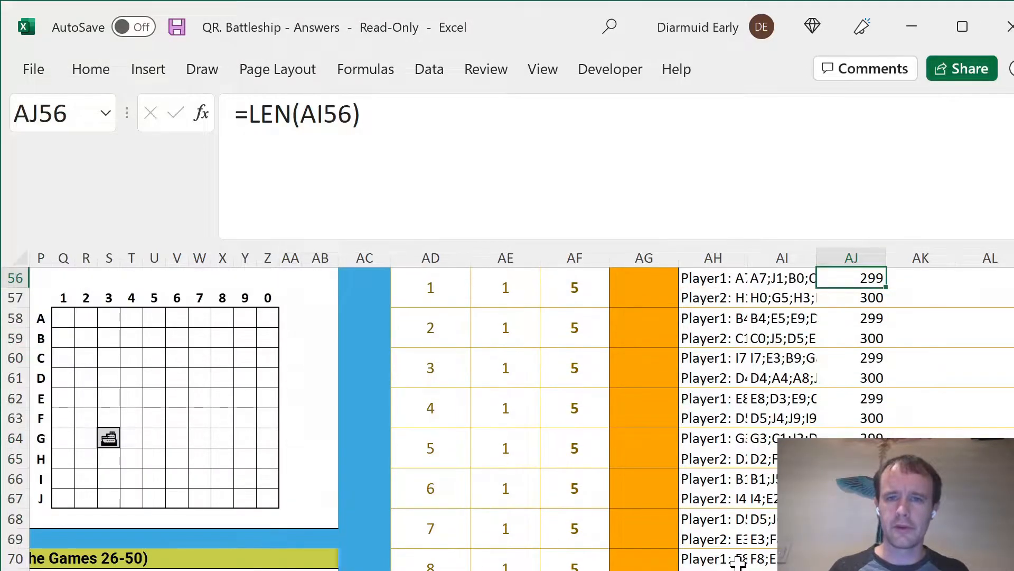
pyautogui.press('Down')
pyautogui.press('Down')
pyautogui.scroll(-20, 738, 562)
pyautogui.scroll(20, 738, 562)
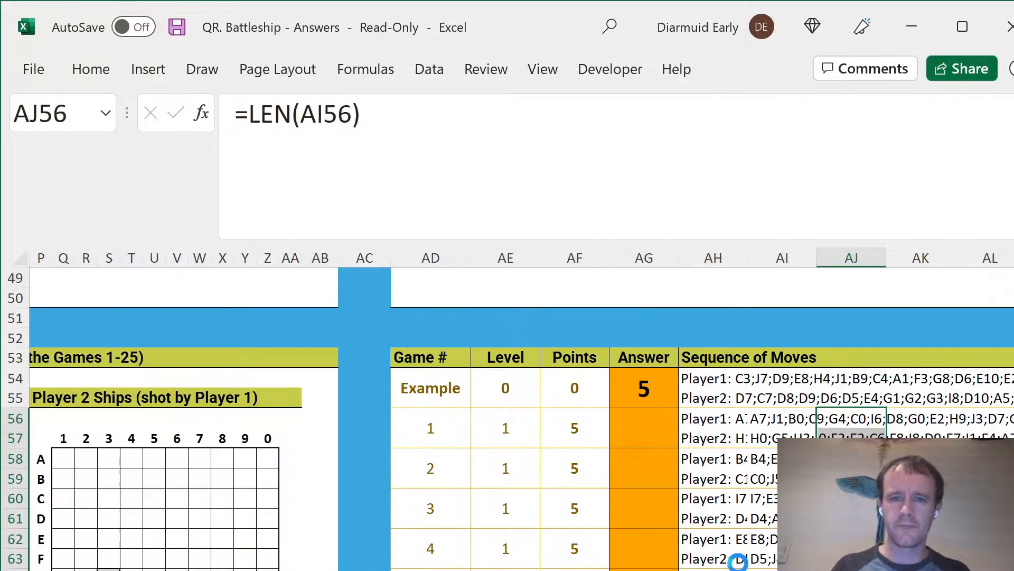
# On the blank worksheet, label B2 as Game and enter game number 1 in C2.
pyautogui.press('Left')
pyautogui.press('Left')
pyautogui.press('Home')
pyautogui.press('Right')
pyautogui.press('Right')
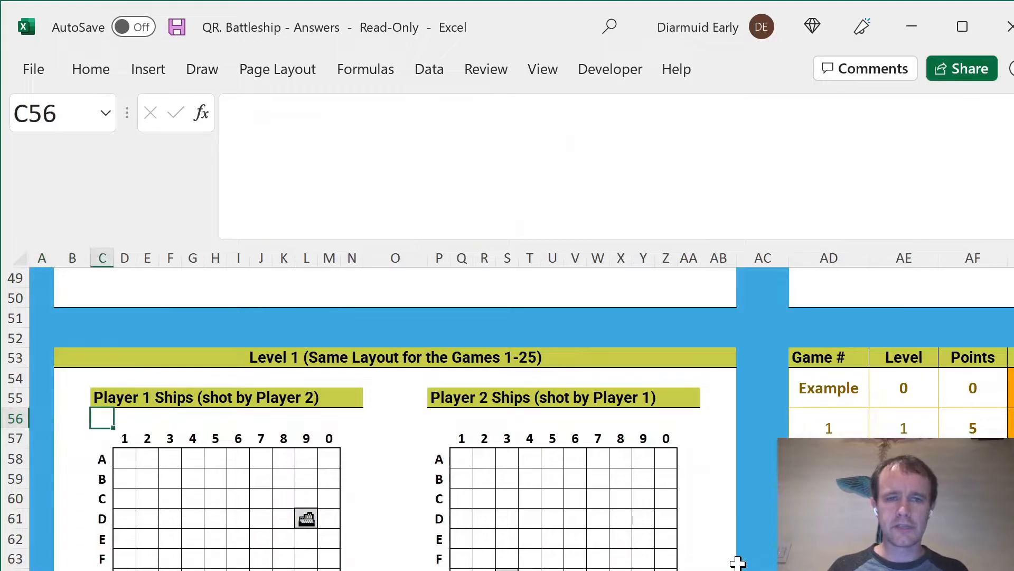
pyautogui.hotkey('ctrl', 'pagedown')
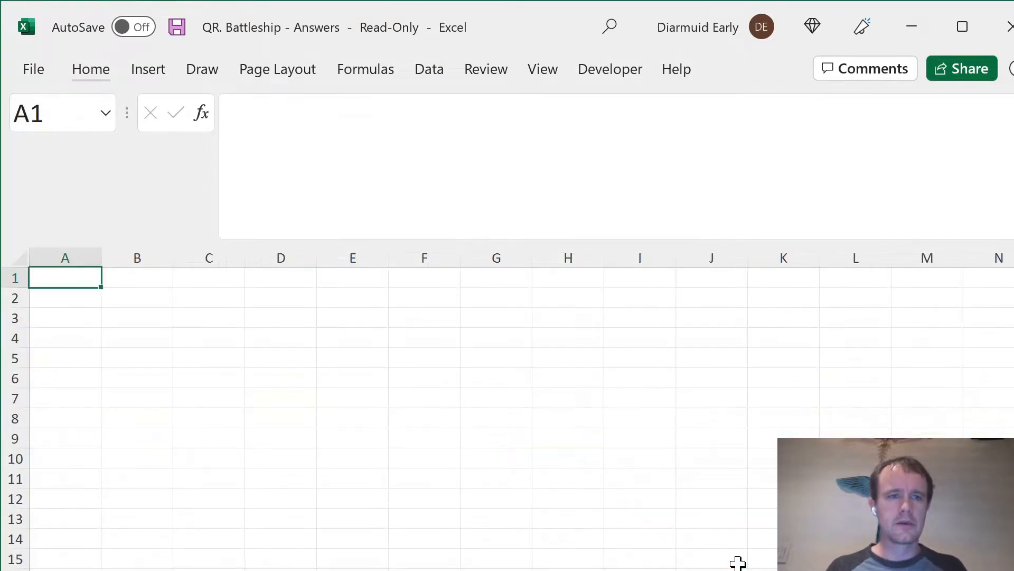
pyautogui.press('Right')
pyautogui.press('Down')
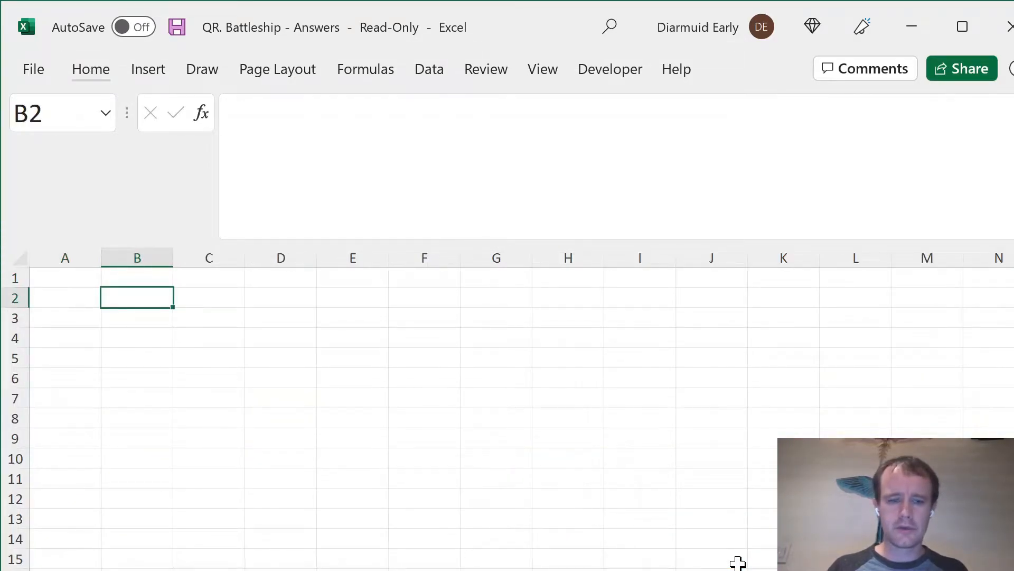
pyautogui.write('Game')
pyautogui.press('Right')
pyautogui.write('1')
pyautogui.press('Return')
pyautogui.press('Up')
pyautogui.press('Right')
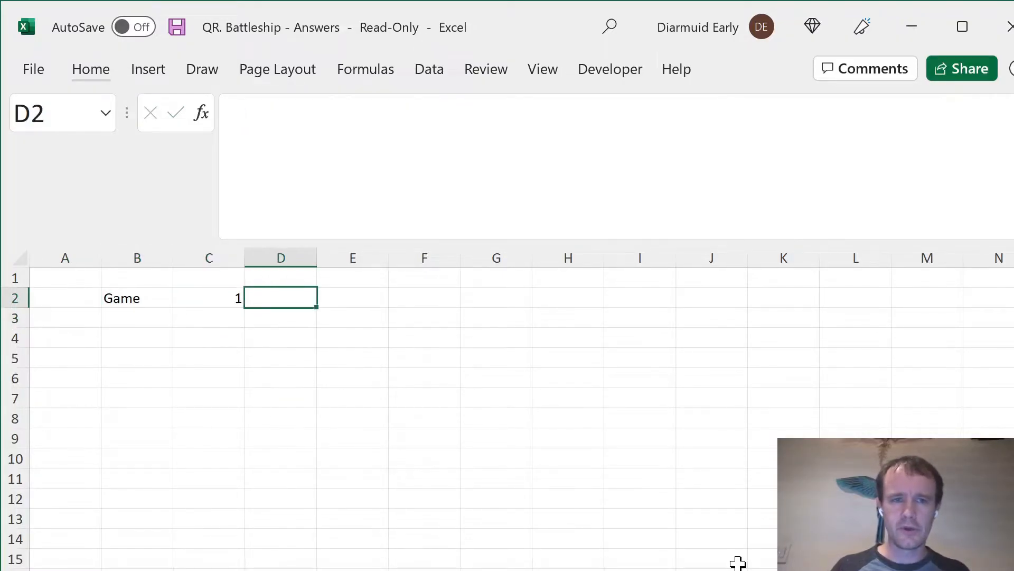
# Label B3 as Level below the Game label.
pyautogui.press('Left')
pyautogui.press('Down')
pyautogui.press('Left')
pyautogui.write('Lev')
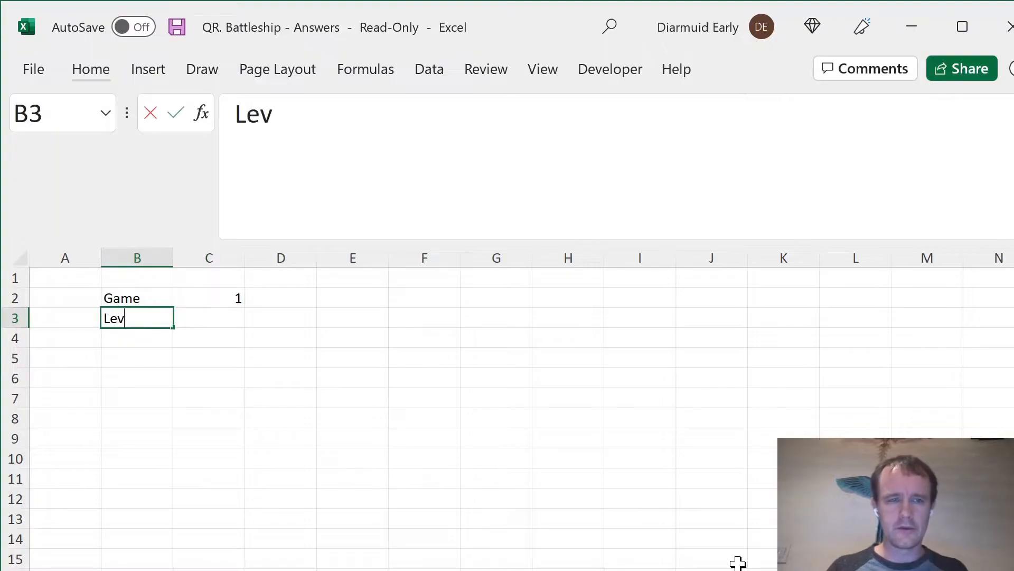
pyautogui.hotkey('ctrl', 'Return')
pyautogui.press('BackSpace')
pyautogui.write('el')
pyautogui.press('Tab')
# Enter =VLOOKUP(C2,Case!$AD$56:$AE$255,2,0) in C3 to look up the level of the chosen game.
pyautogui.write('=')
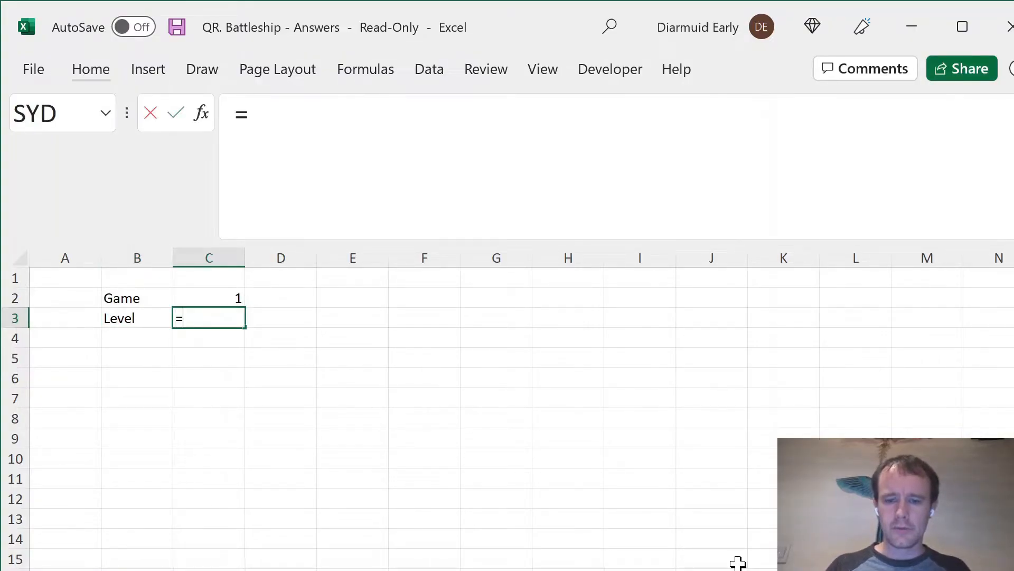
pyautogui.write('v')
pyautogui.press('Tab')
pyautogui.press('Up')
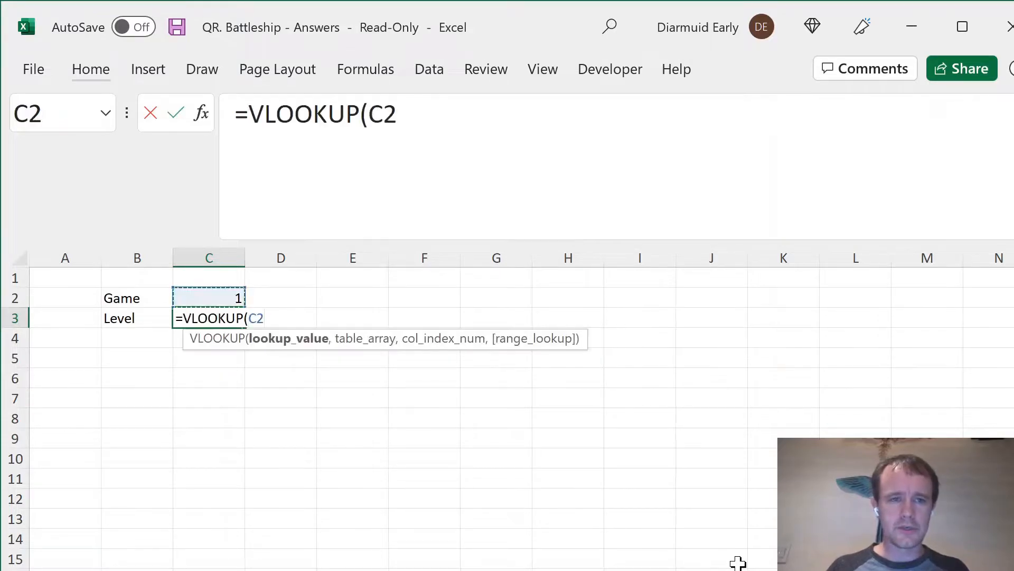
pyautogui.write(',')
pyautogui.hotkey('ctrl', 'pageup')
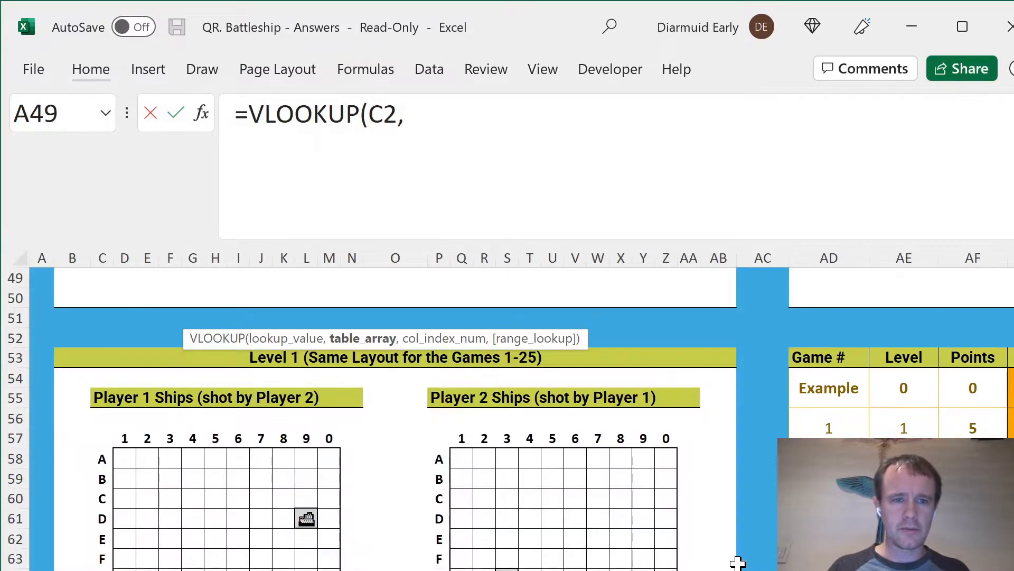
pyautogui.click(860, 432)
pyautogui.hotkey('shift', 'Down')
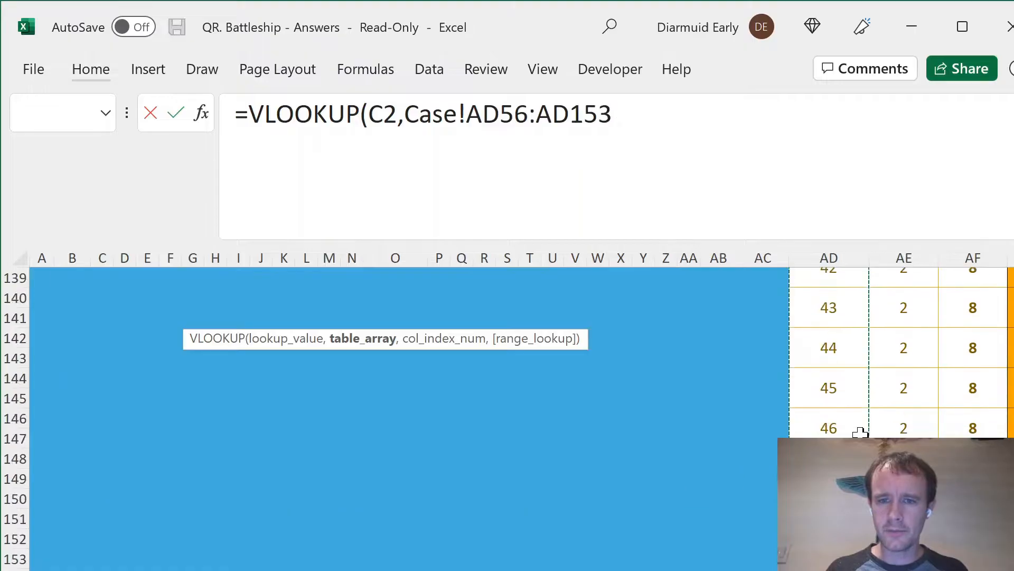
pyautogui.moveTo(860, 432); pyautogui.dragTo(860, 433)
pyautogui.press('F4')
pyautogui.write(',2,0)')
pyautogui.press('Return')
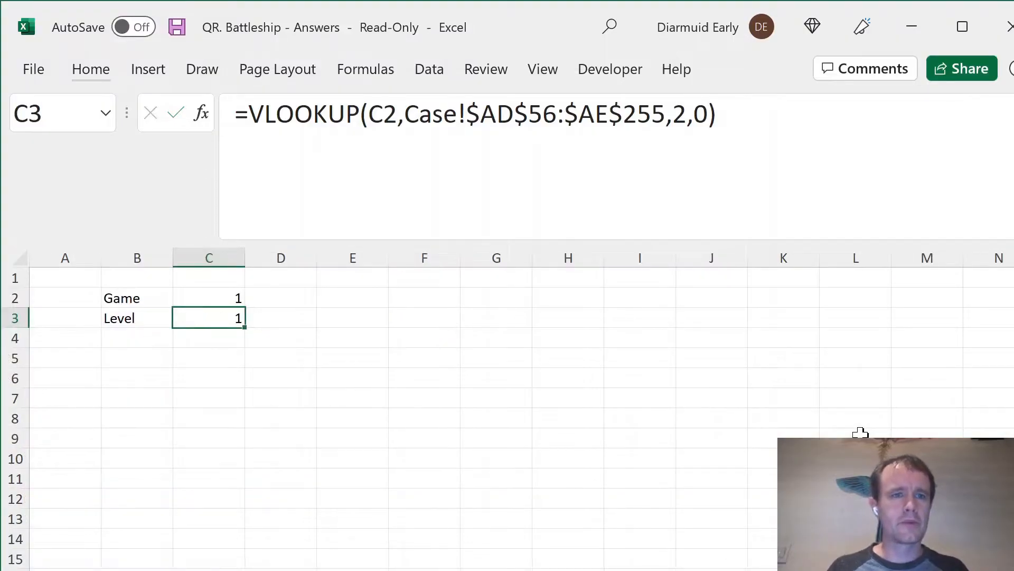
# Examine the Game # and Level columns on the Case sheet to see how levels follow the game numbers.
pyautogui.press('Left')
pyautogui.press('Up')
pyautogui.press('Right')
pyautogui.hotkey('ctrl', 'pagedown')
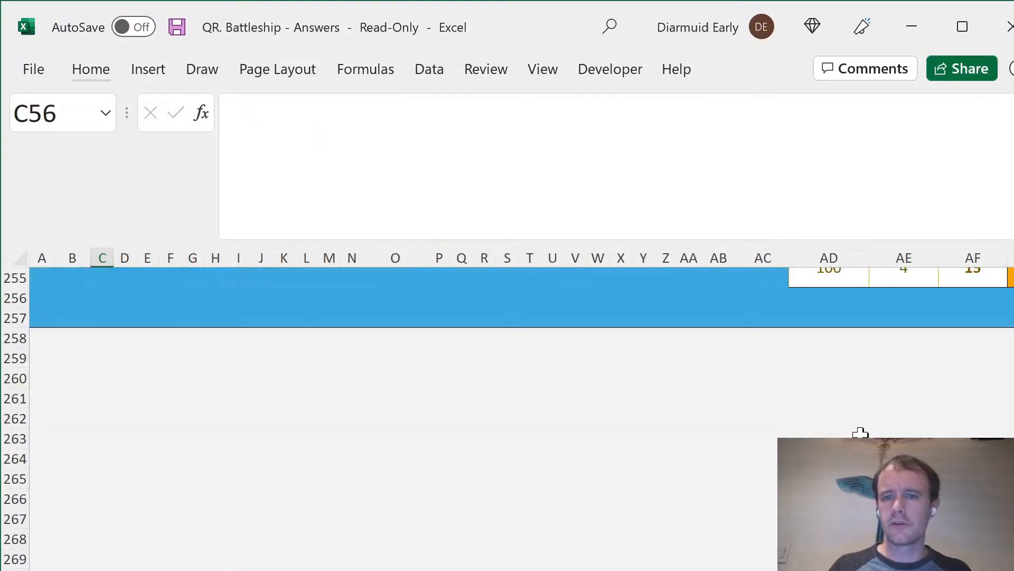
pyautogui.click(845, 299)
pyautogui.press('Up')
pyautogui.press('Up')
pyautogui.press('Up')
pyautogui.press('Up')
pyautogui.press('Up')
pyautogui.press('Up')
pyautogui.press('Up')
pyautogui.press('Up')
pyautogui.press('Up')
pyautogui.press('Up')
pyautogui.press('Up')
pyautogui.press('Up')
pyautogui.press('Up')
pyautogui.press('Up')
pyautogui.press('Up')
pyautogui.press('Up')
pyautogui.press('Up')
pyautogui.press('Up')
pyautogui.press('Up')
pyautogui.press('Up')
pyautogui.press('Up')
pyautogui.press('Up')
pyautogui.press('Up')
pyautogui.press('Up')
pyautogui.press('Up')
pyautogui.press('Up')
pyautogui.press('Up')
pyautogui.press('Up')
pyautogui.press('Up')
pyautogui.press('Up')
pyautogui.press('Up')
pyautogui.press('Up')
pyautogui.press('Up')
pyautogui.press('Up')
pyautogui.press('Up')
pyautogui.press('Up')
pyautogui.press('Up')
pyautogui.press('Up')
pyautogui.press('Up')
pyautogui.press('Up')
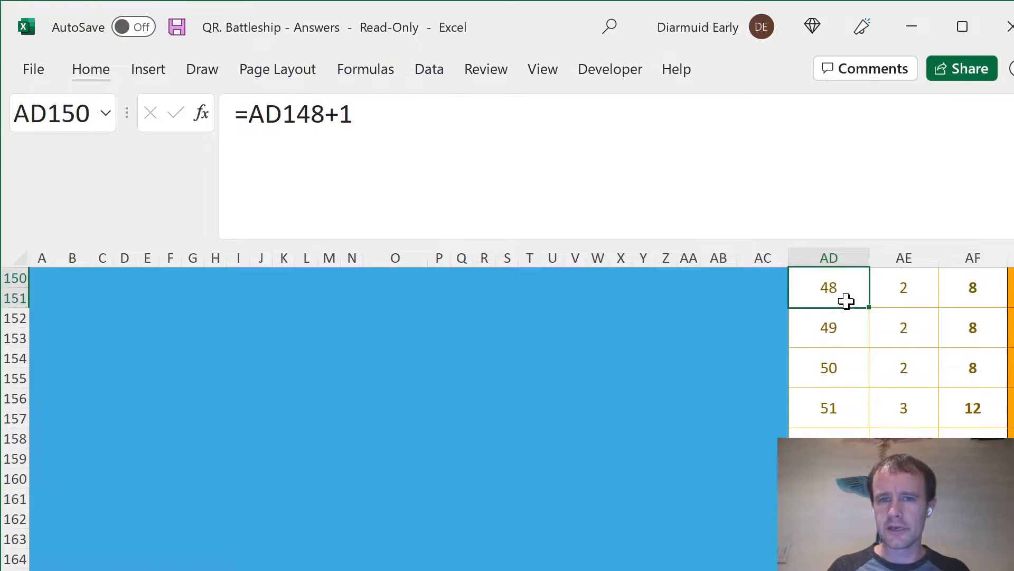
# Replace the level formula in C3 with =CEILING.MATH(C2/25,0).
pyautogui.hotkey('ctrl', 'pageup')
pyautogui.press('Down')
pyautogui.write('=ceil')
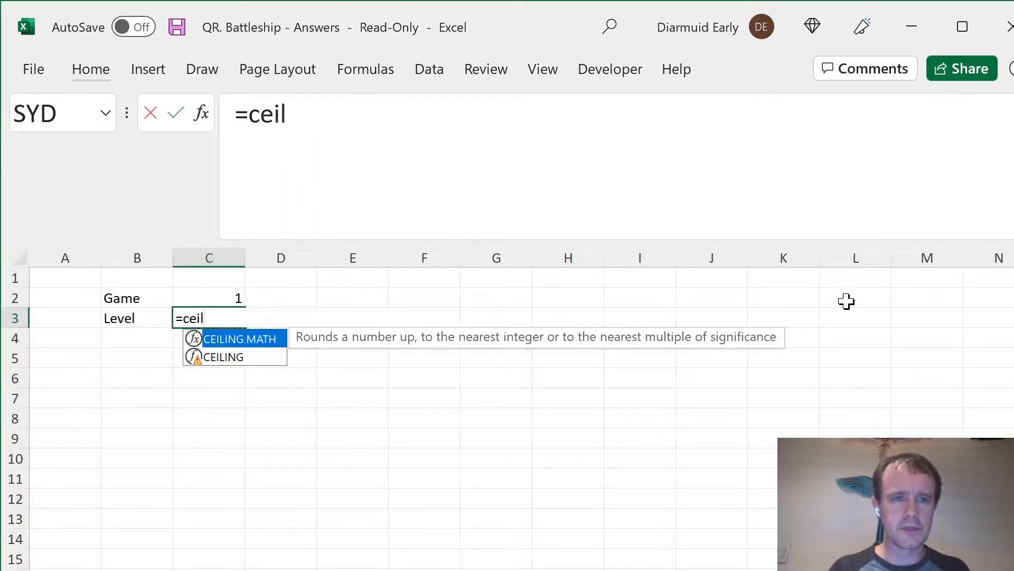
pyautogui.press('Tab')
pyautogui.press('Up')
pyautogui.write('/25,')
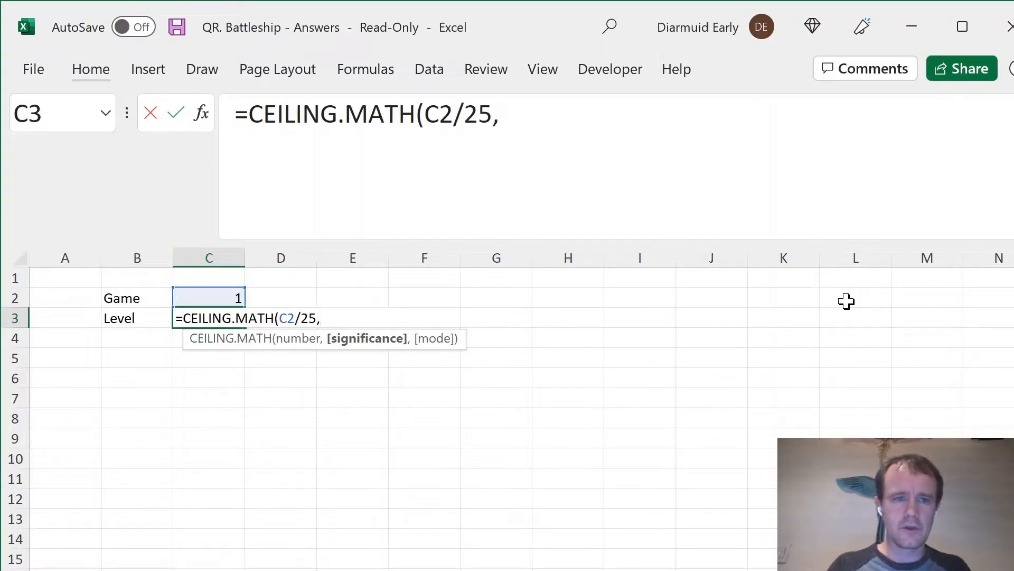
pyautogui.write('0)')
pyautogui.hotkey('ctrl', 'Return')
# Change the significance in C3's level formula to 1, giving =CEILING.MATH(C2/25,1).
pyautogui.press('Up')
pyautogui.press('Down')
pyautogui.press('F2')
pyautogui.press('BackSpace')
pyautogui.press('BackSpace')
pyautogui.write('1)')
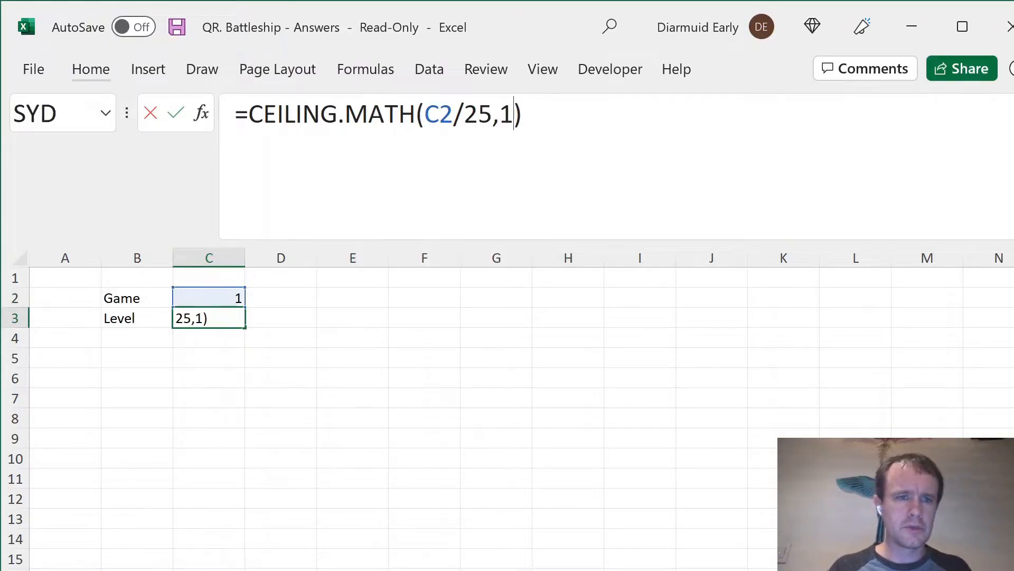
pyautogui.press('Return')
pyautogui.press('Up')
pyautogui.click(417, 113)
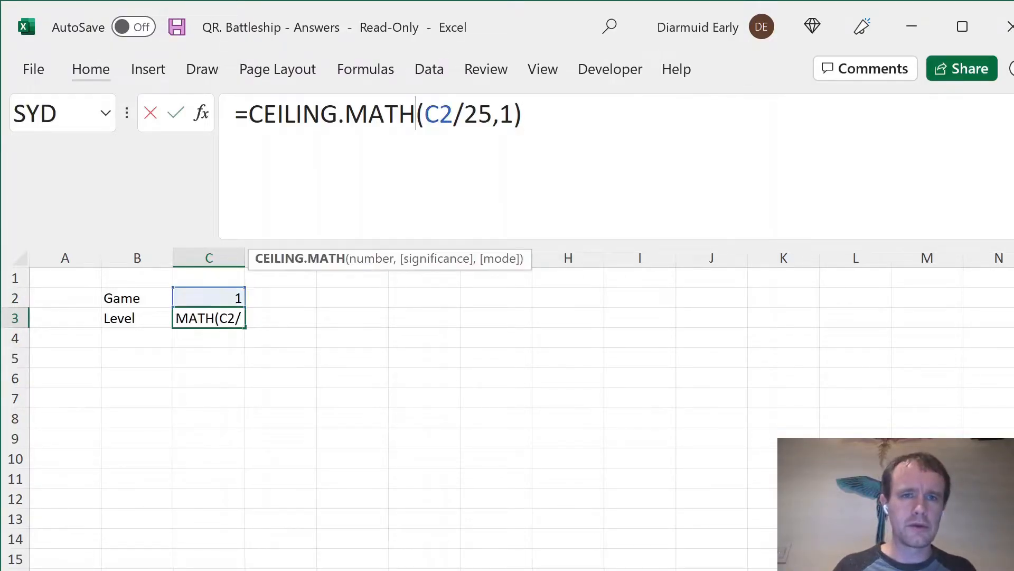
# Replace CEILING.MATH with ROUNDUP in C3's level formula, giving =ROUNDUP(C2/25,0).
pyautogui.hotkey('ctrl', 'shift', 'Left')
pyautogui.hotkey('ctrl', 'shift', 'Left')
pyautogui.write('roundup')
pyautogui.press('End')
pyautogui.press('Left')
pyautogui.press('BackSpace')
pyautogui.write('0')
pyautogui.press('Return')
# Test the level formula by setting the game number in C2 to 25 and 26, and set it back to 1.
pyautogui.press('Up')
pyautogui.press('Up')
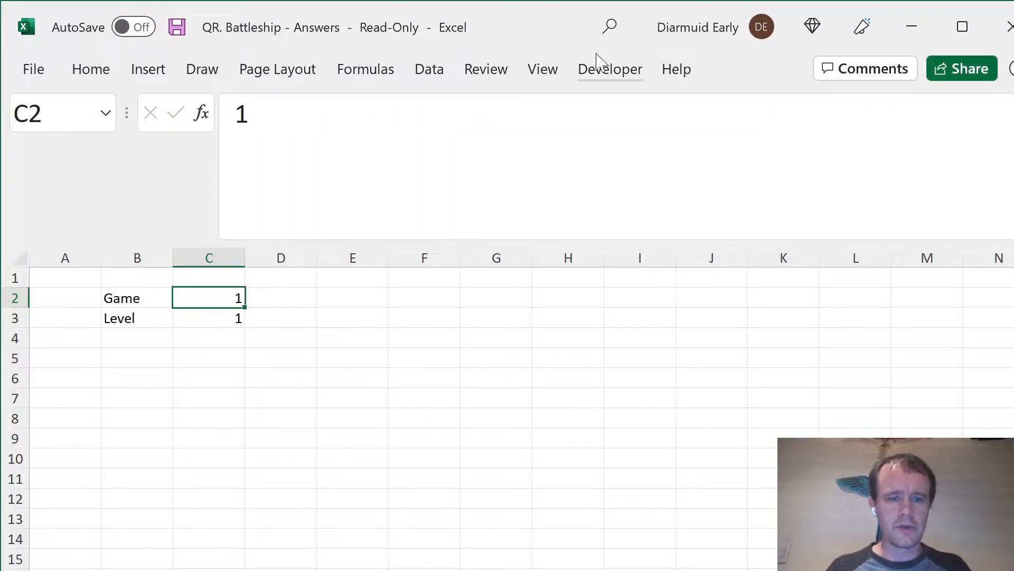
pyautogui.write('25')
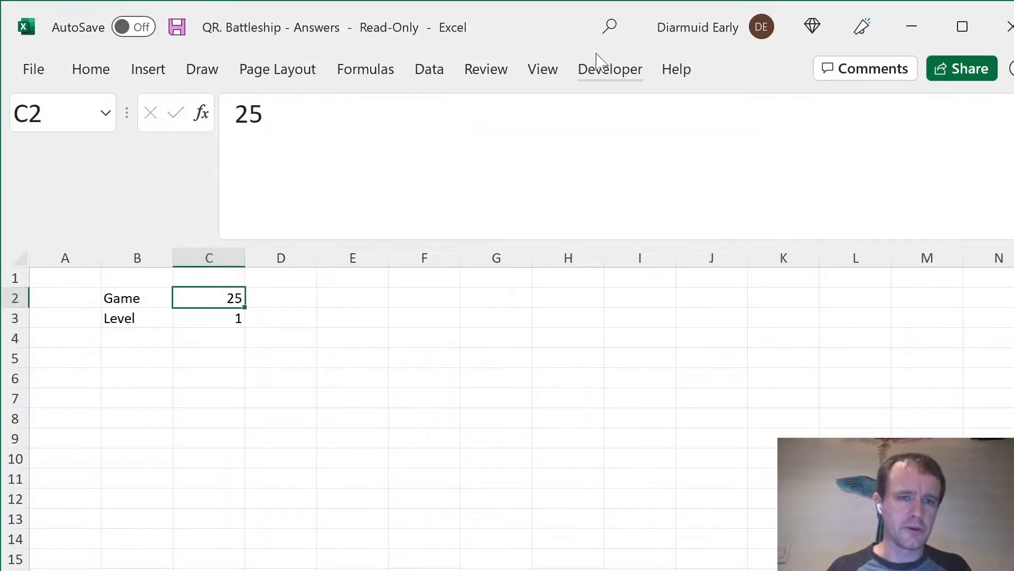
pyautogui.write('26')
pyautogui.press('Return')
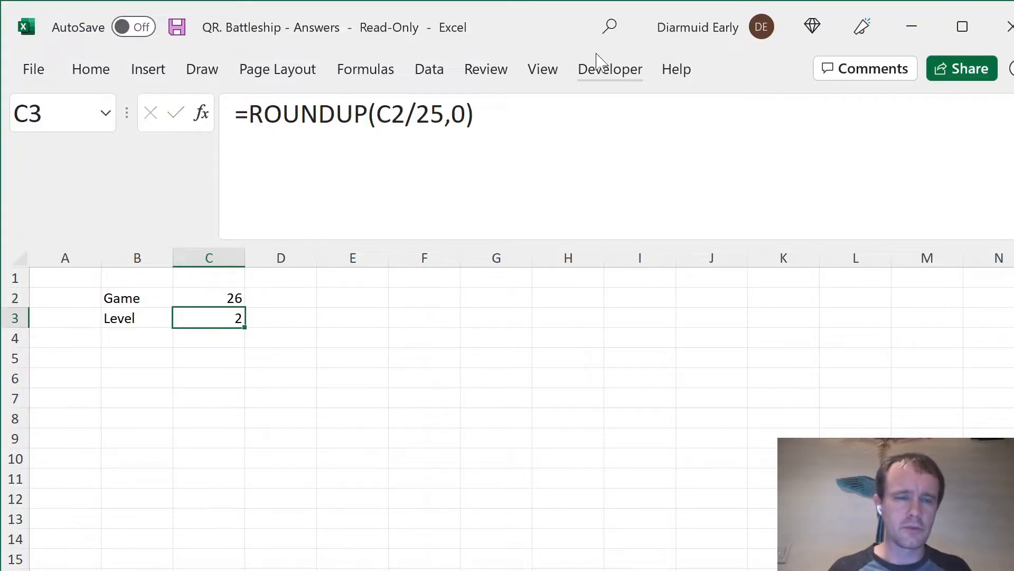
pyautogui.press('Up')
pyautogui.write('1')
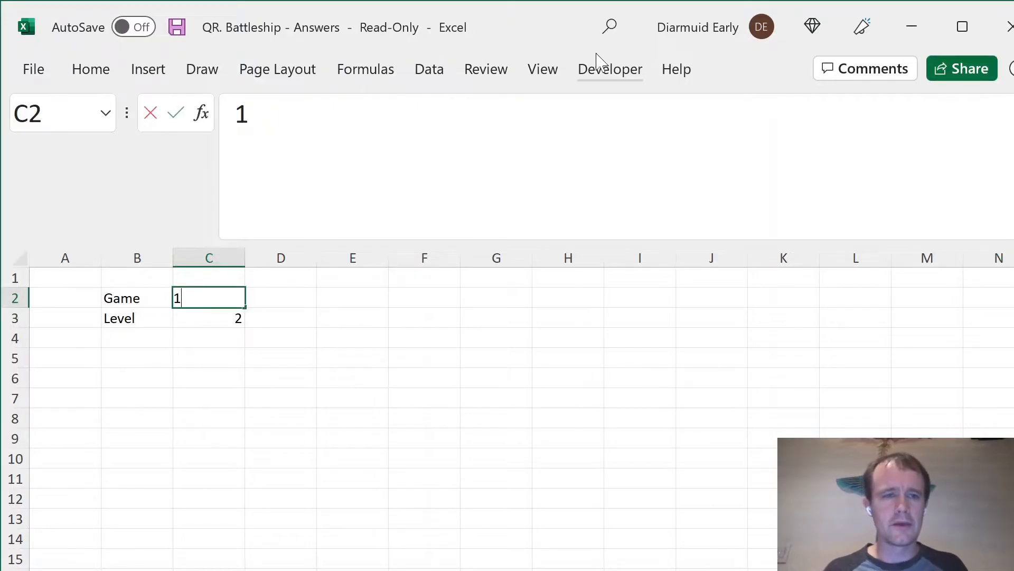
pyautogui.press('Return')
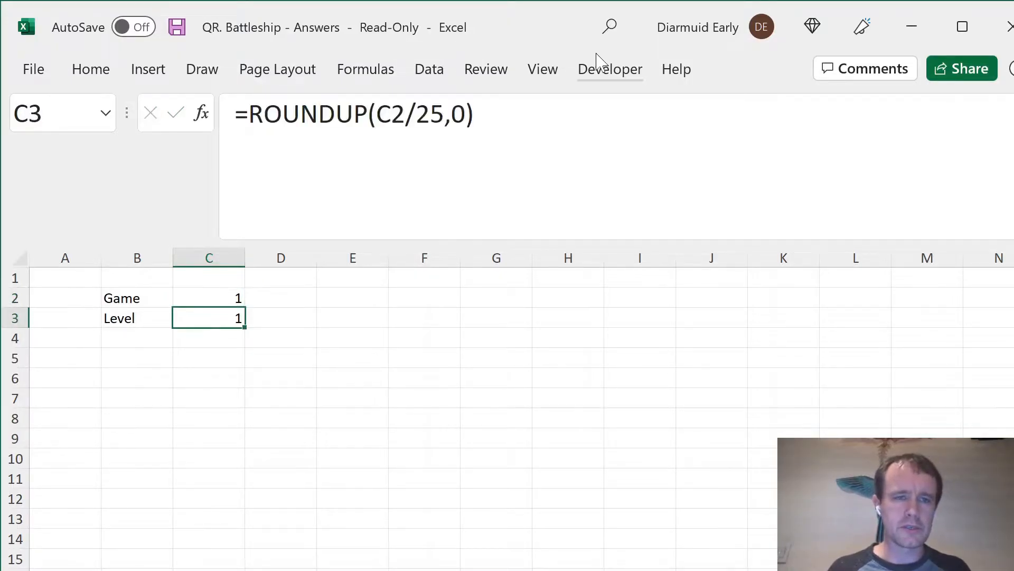
# Label cell B5 "P1 board".
pyautogui.press('Down')
pyautogui.press('Down')
pyautogui.press('Left')
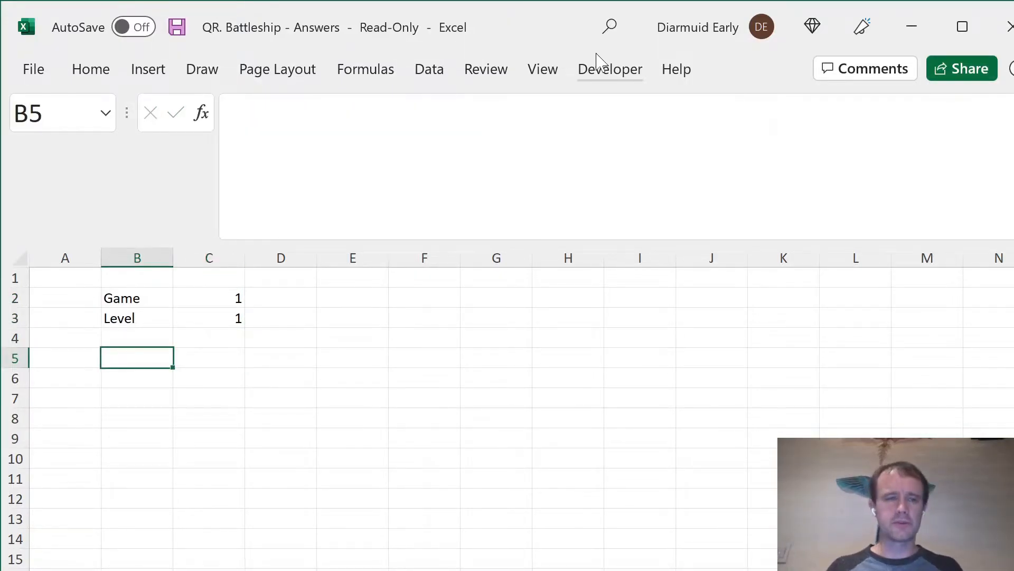
pyautogui.write('P1 board')
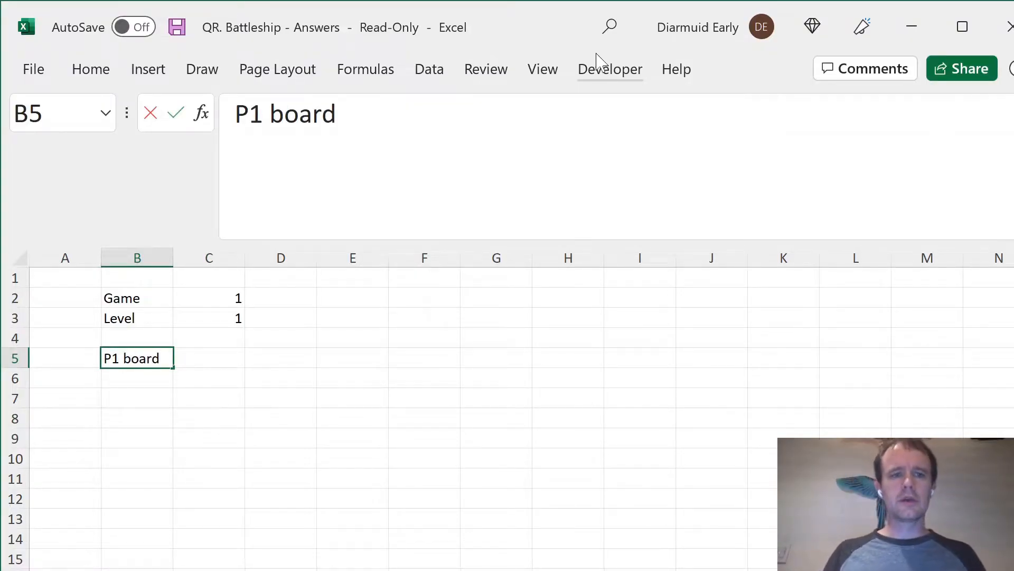
# Begin an OFFSET formula in C5 with the Level 1 Player 1 grid, Case!$C$57:$M$67, as its absolute reference.
pyautogui.press('Tab')
pyautogui.write('=of')
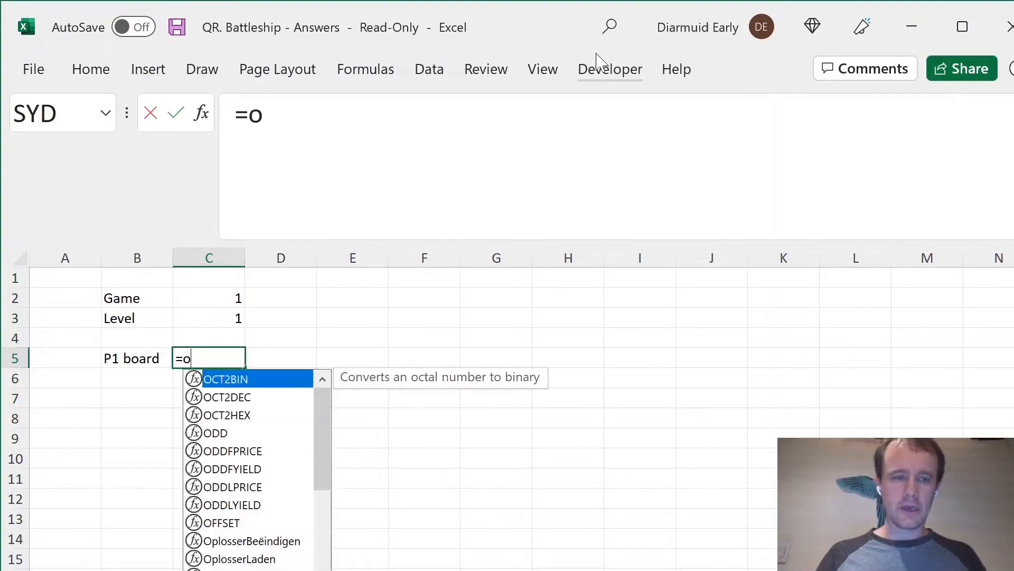
pyautogui.press('Tab')
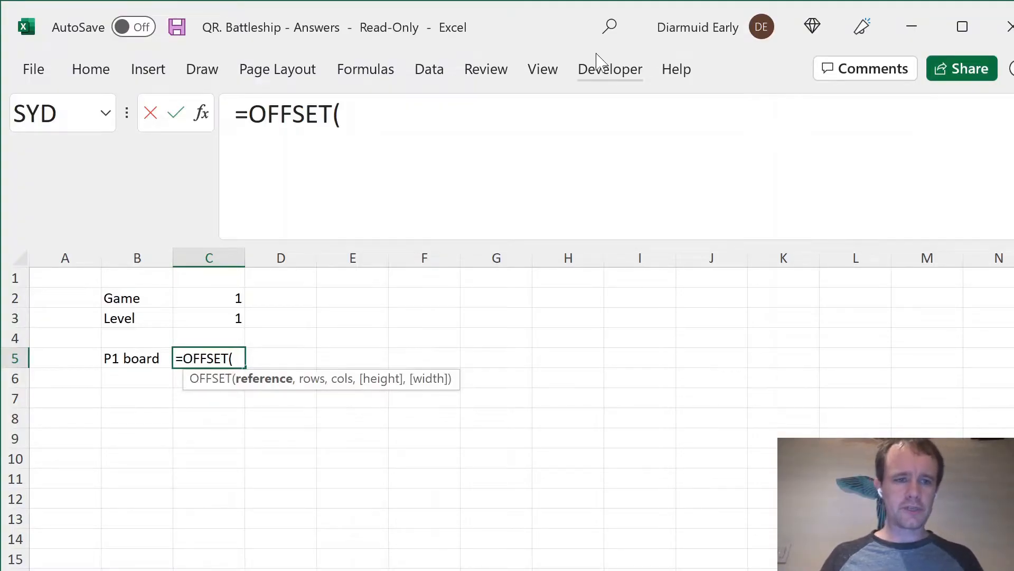
pyautogui.hotkey('ctrl', 'pagedown')
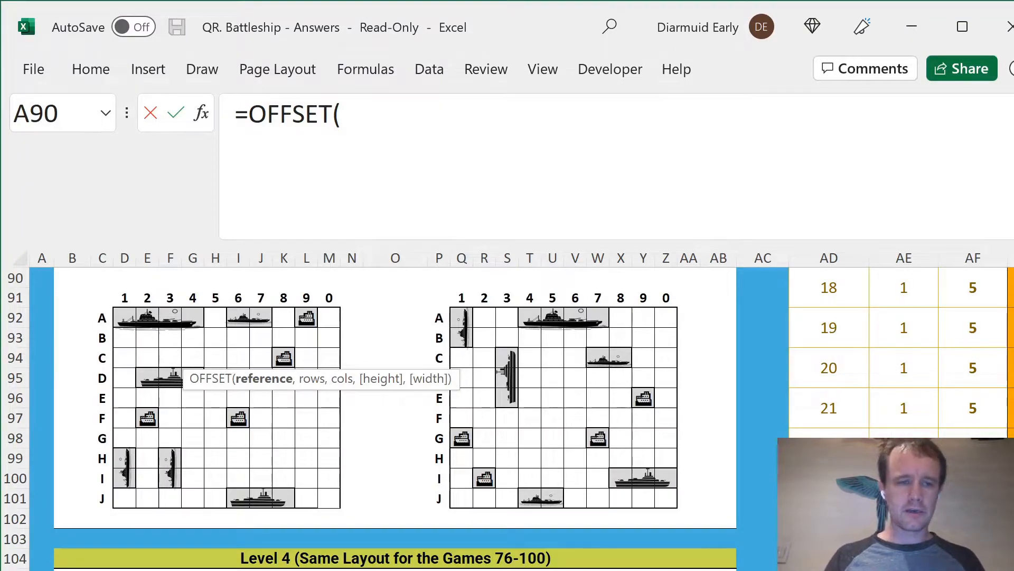
pyautogui.press('pageup')
pyautogui.press('pageup')
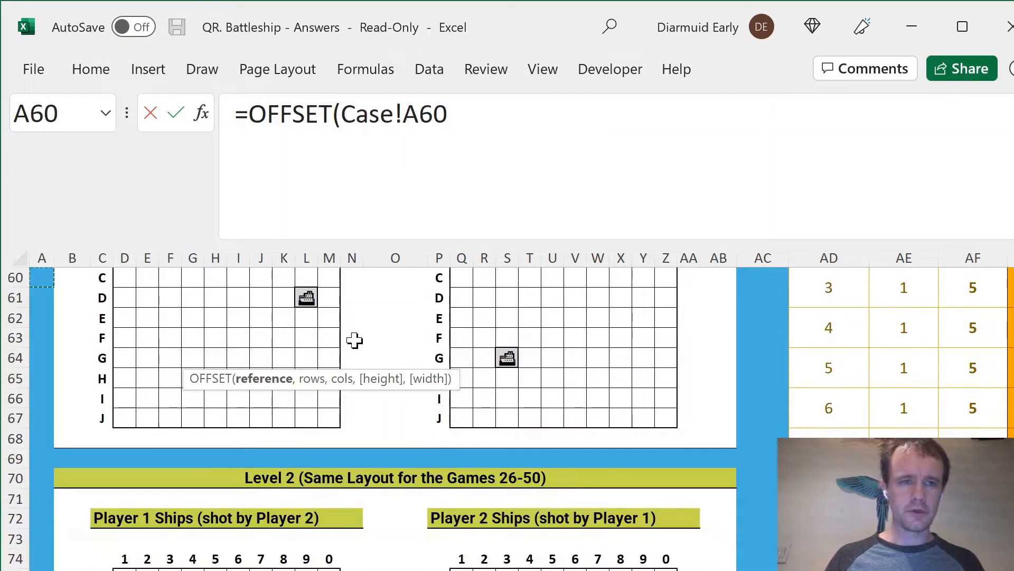
pyautogui.press('pageup')
pyautogui.click(106, 519)
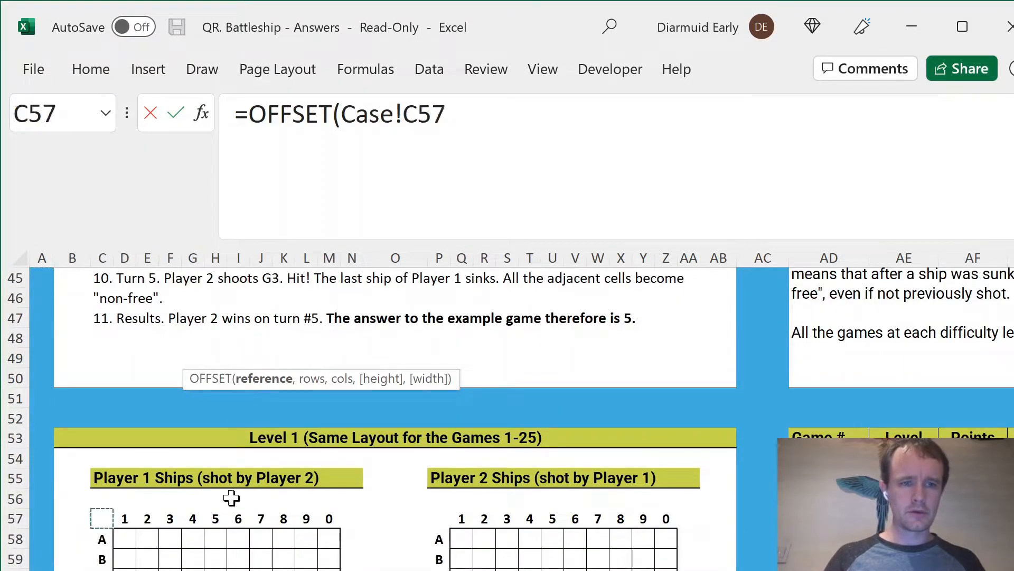
pyautogui.hotkey('shift', 'Down')
pyautogui.hotkey('ctrl', 'shift', 'Down')
pyautogui.hotkey('shift', 'Right')
pyautogui.hotkey('ctrl', 'shift', 'Right')
pyautogui.press('F4')
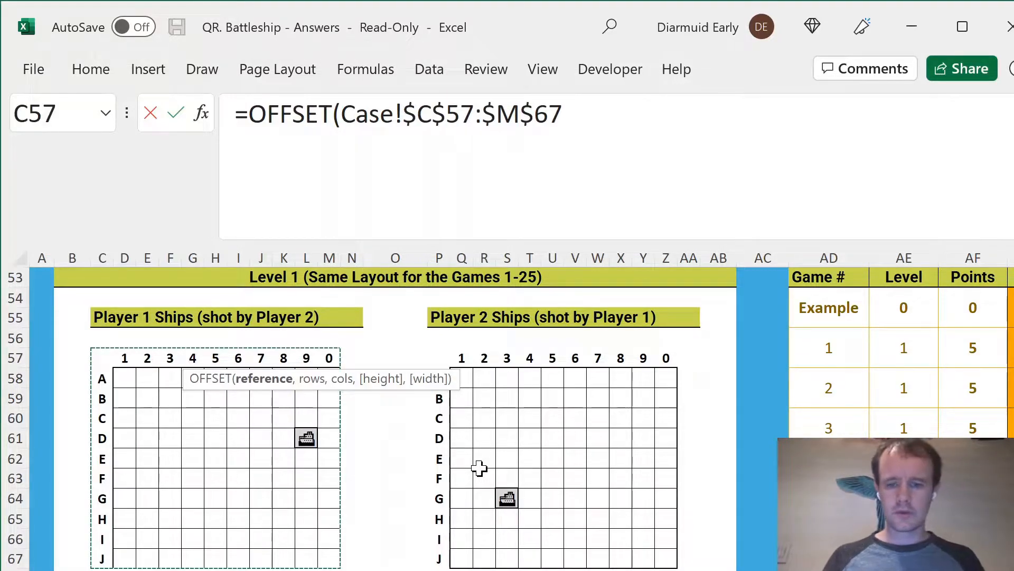
pyautogui.write(',')
# Give the OFFSET rows argument a MATCH with the lookup value "Level "&$C$3&"*".
pyautogui.hotkey('ctrl', 'pageup')
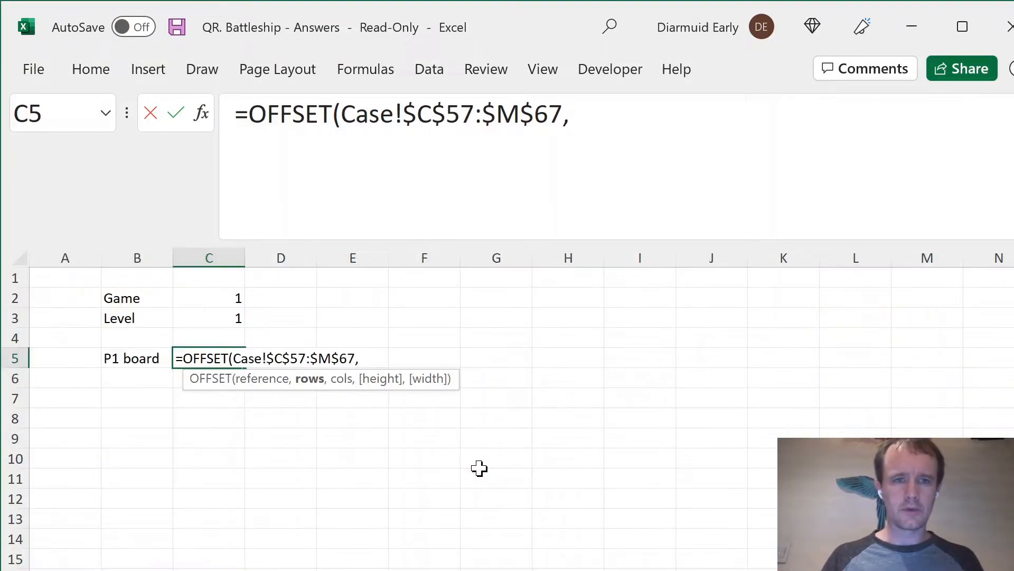
pyautogui.write('MATCH(')
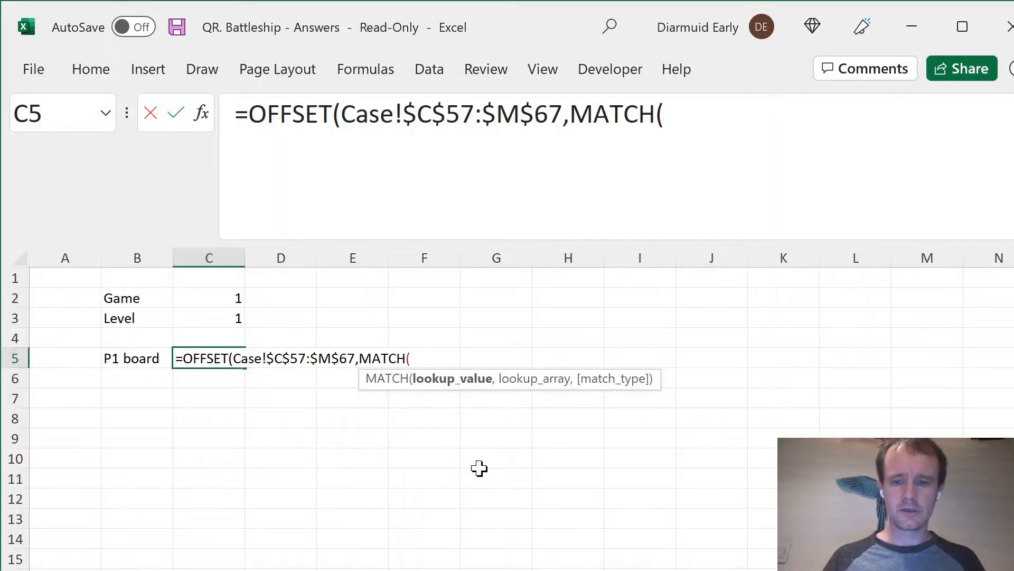
pyautogui.write('"Level')
pyautogui.write(' "&')
pyautogui.write('$C$')
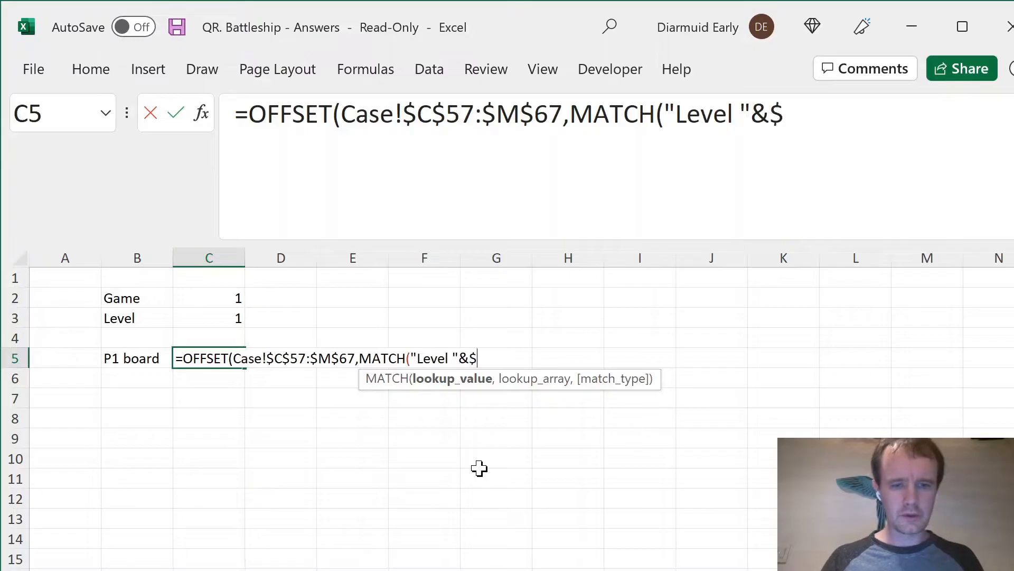
pyautogui.write('3')
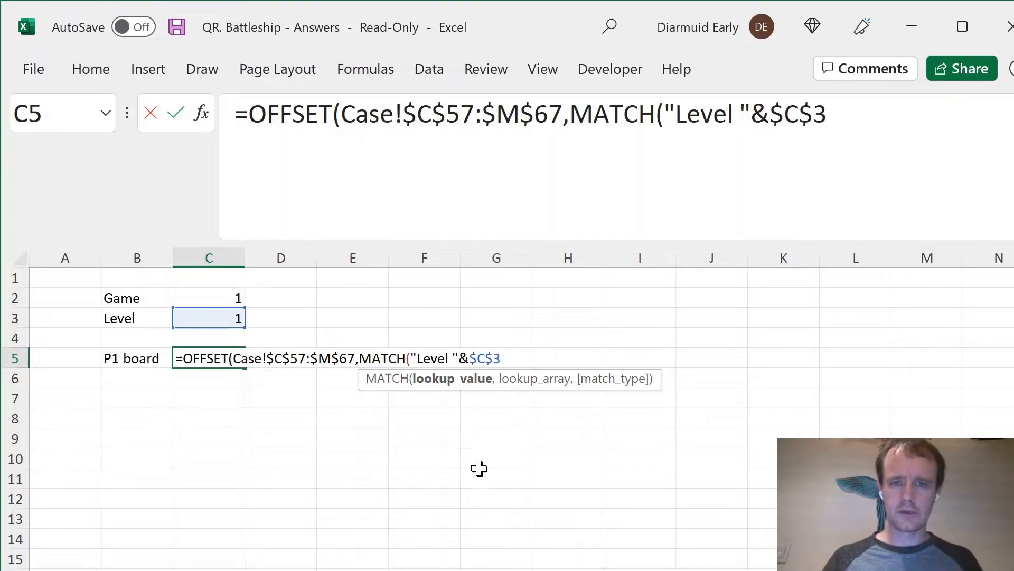
pyautogui.write('&"*"')
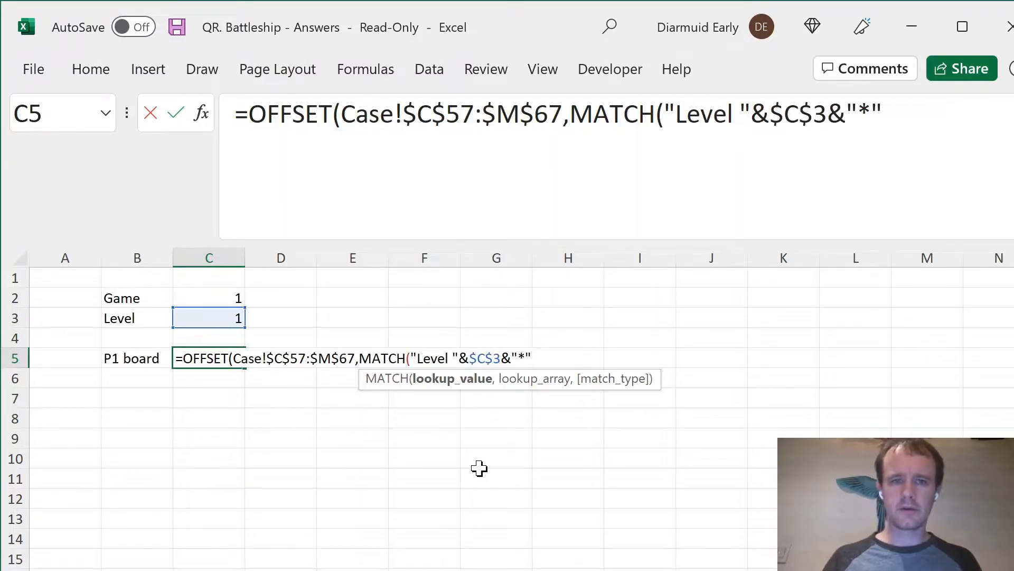
# Set the MATCH lookup array to the level headings in Case!$B$53:$B$104 with exact match type 0.
pyautogui.write(',')
pyautogui.hotkey('ctrl', 'pagedown')
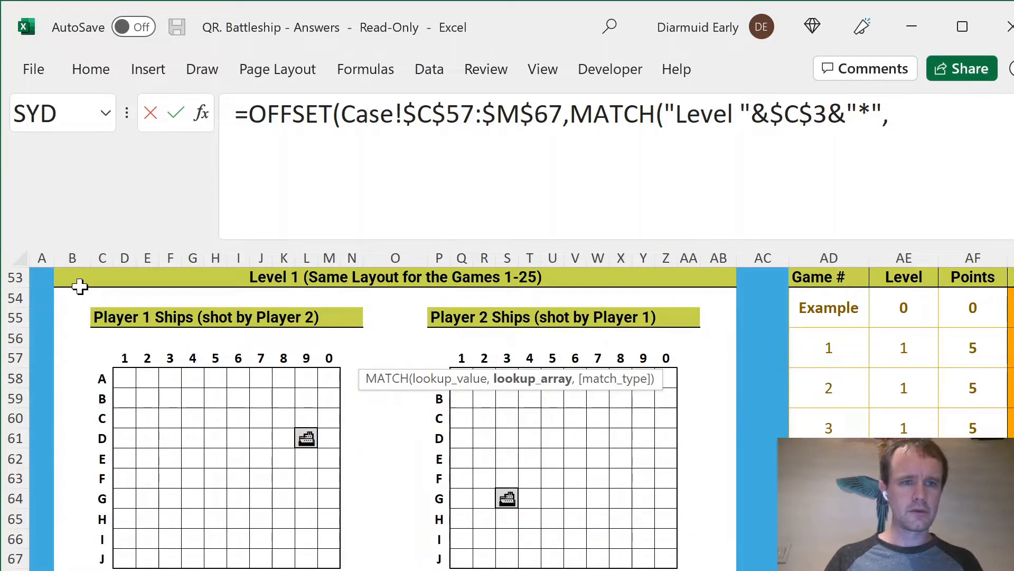
pyautogui.click(74, 281)
pyautogui.hotkey('ctrl', 'shift', 'Down')
pyautogui.hotkey('ctrl', 'shift', 'Down')
pyautogui.hotkey('ctrl', 'shift', 'Down')
pyautogui.hotkey('ctrl', 'shift', 'Down')
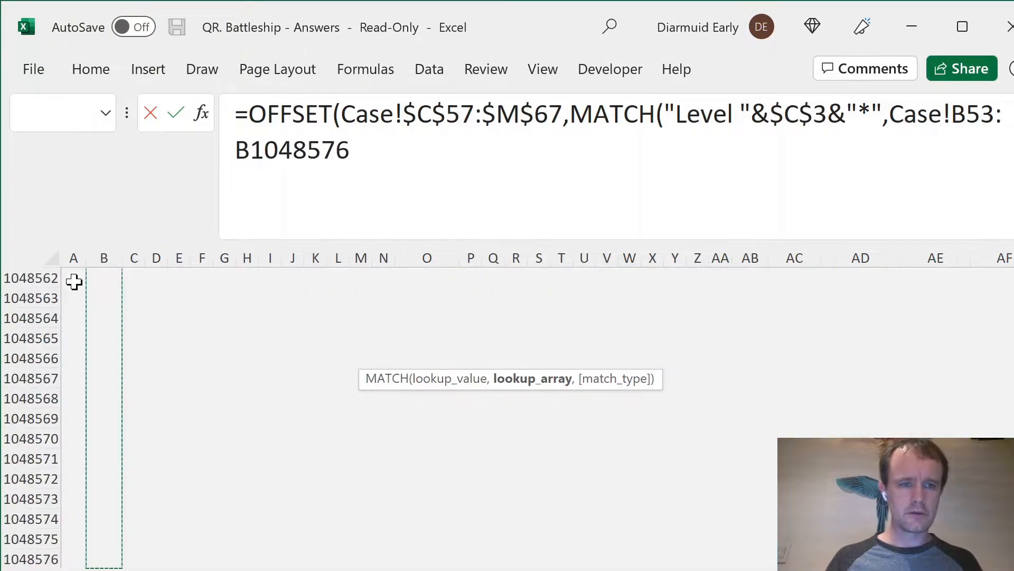
pyautogui.hotkey('ctrl', 'shift', 'Up')
pyautogui.press('F4')
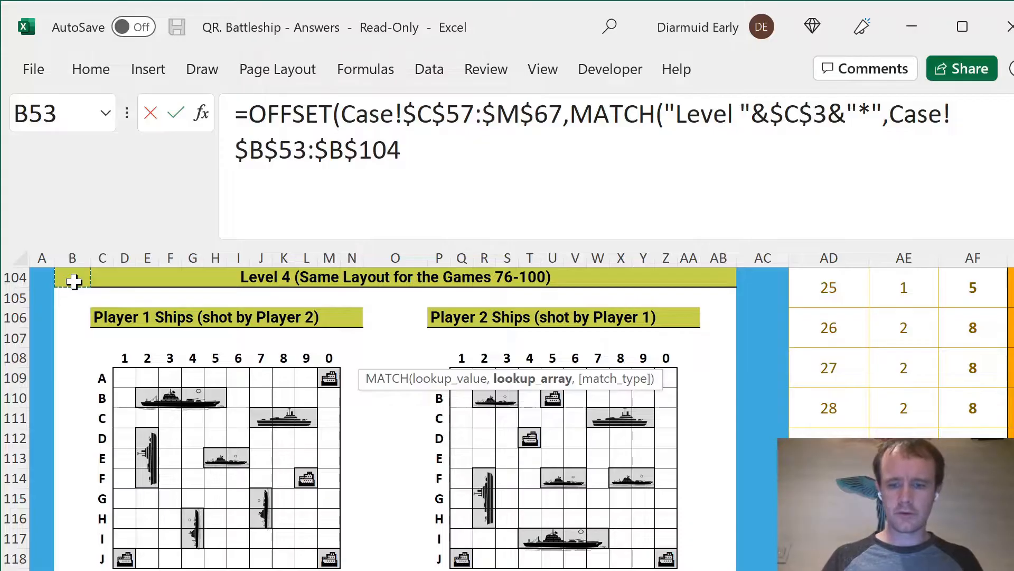
pyautogui.write(',0)')
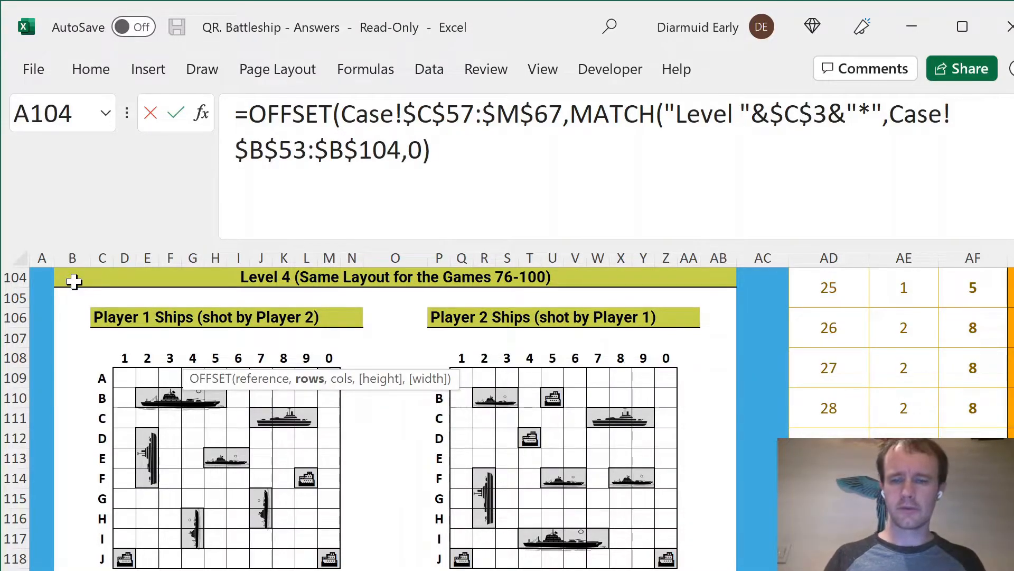
# Subtract 1 from the MATCH result, add a column offset of 0 and enter the P1 board formula.
pyautogui.write('-1')
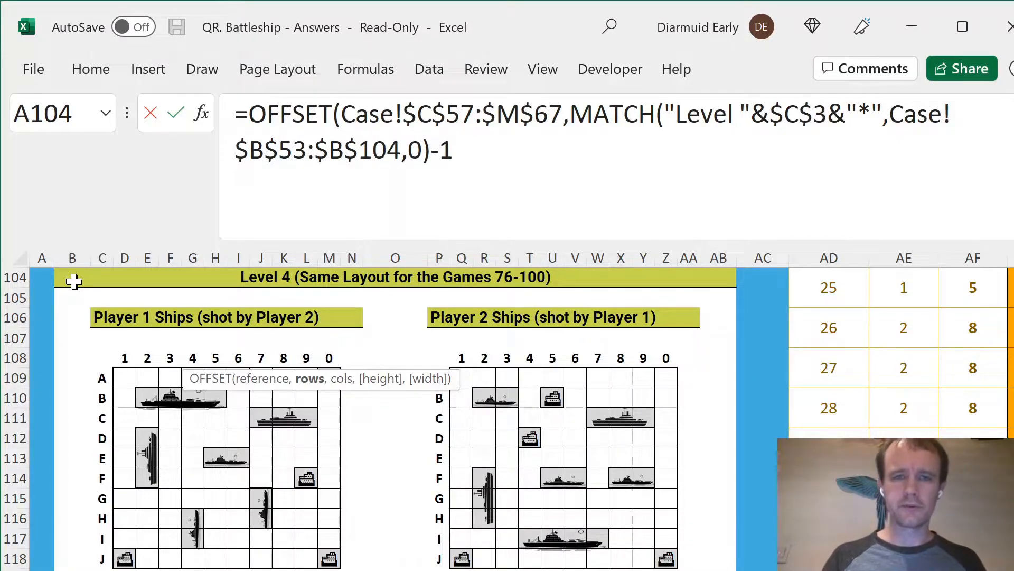
pyautogui.write(')')
pyautogui.press('Return')
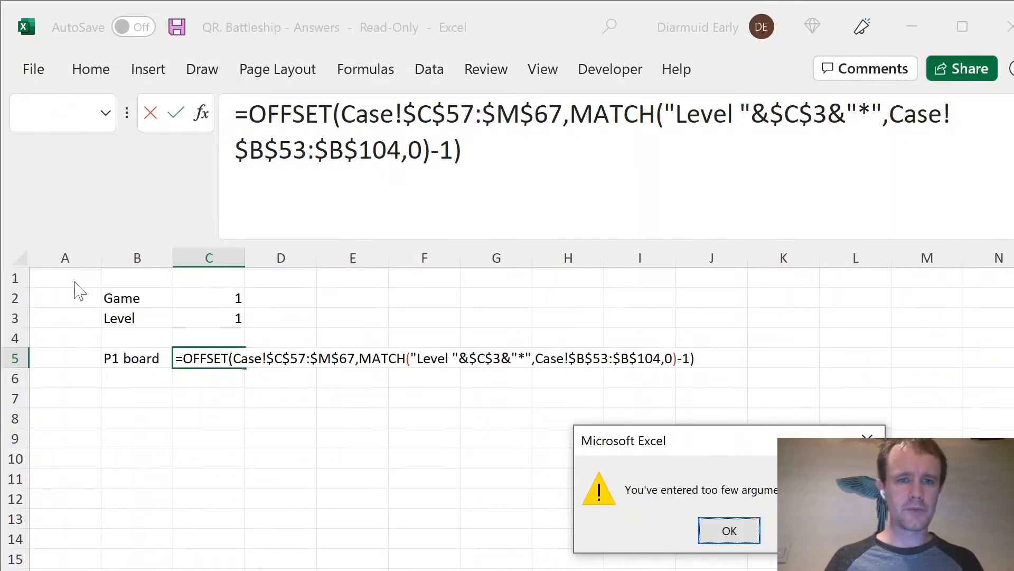
pyautogui.press('Return')
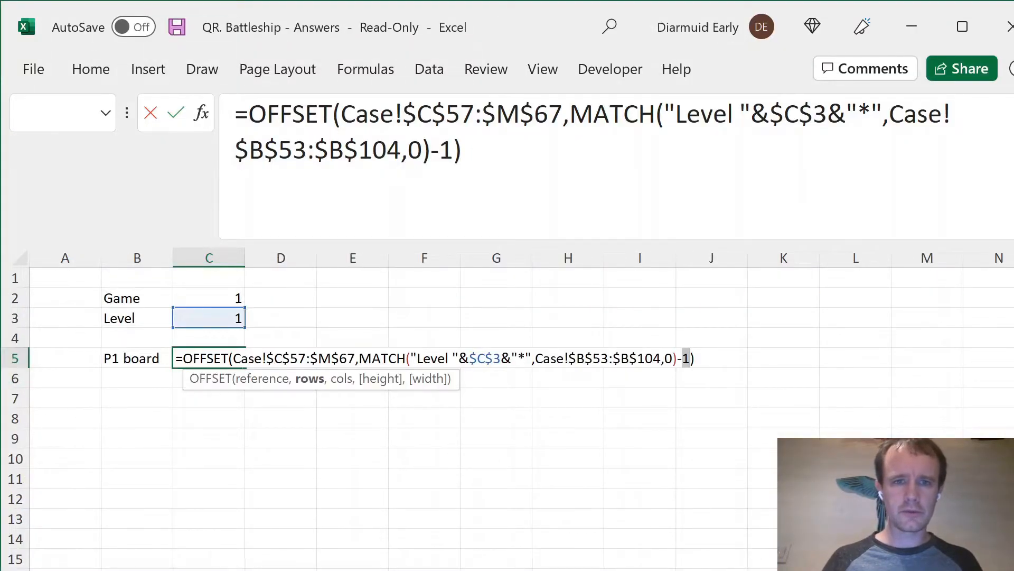
pyautogui.press('Right')
pyautogui.write(',')
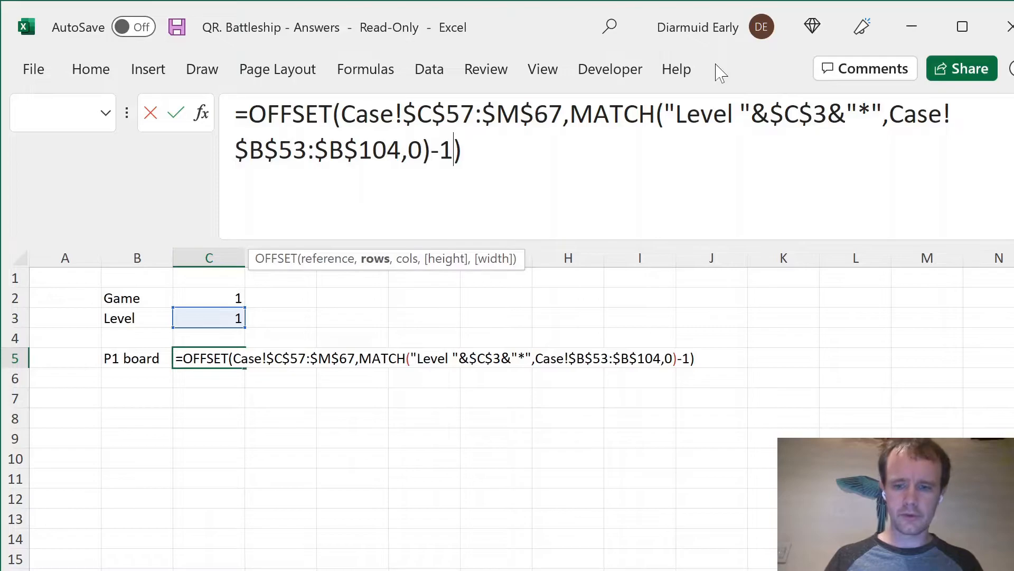
pyautogui.write('0')
pyautogui.press('Return')
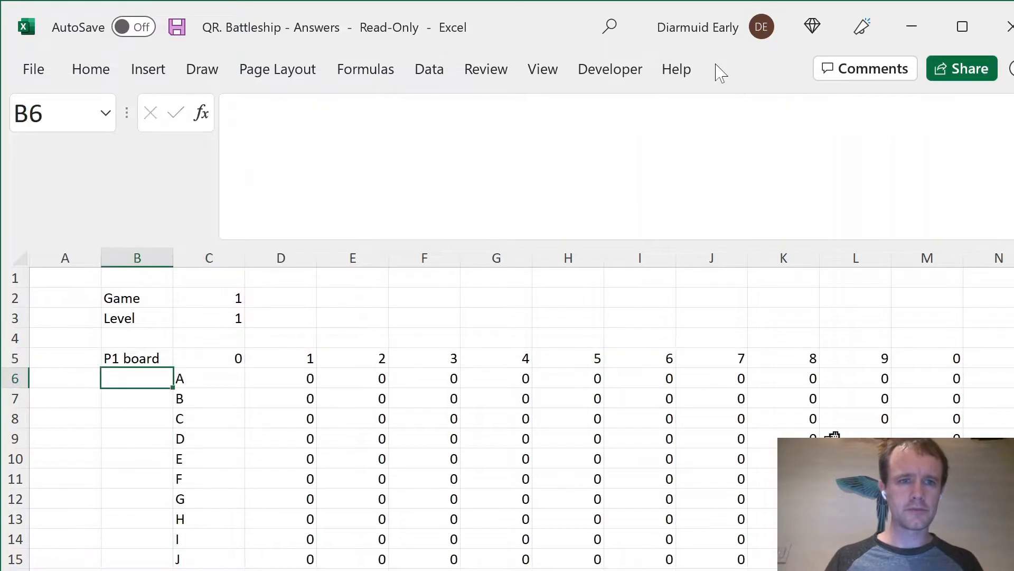
# Apply a custom number format to the whole spilled P1 board that displays zeros as dashes.
pyautogui.press('Up')
pyautogui.press('Right')
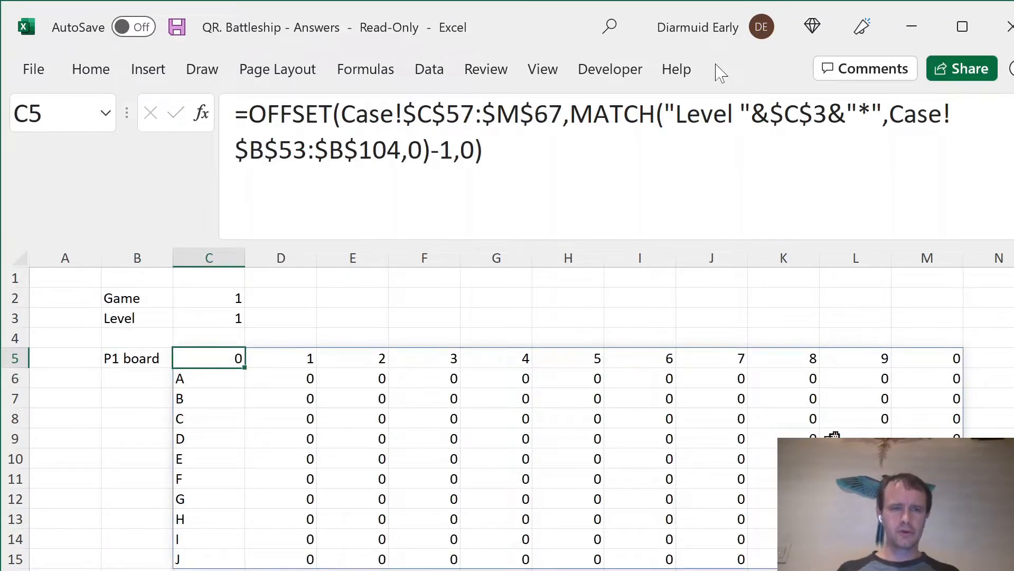
pyautogui.hotkey('ctrl', 'a')
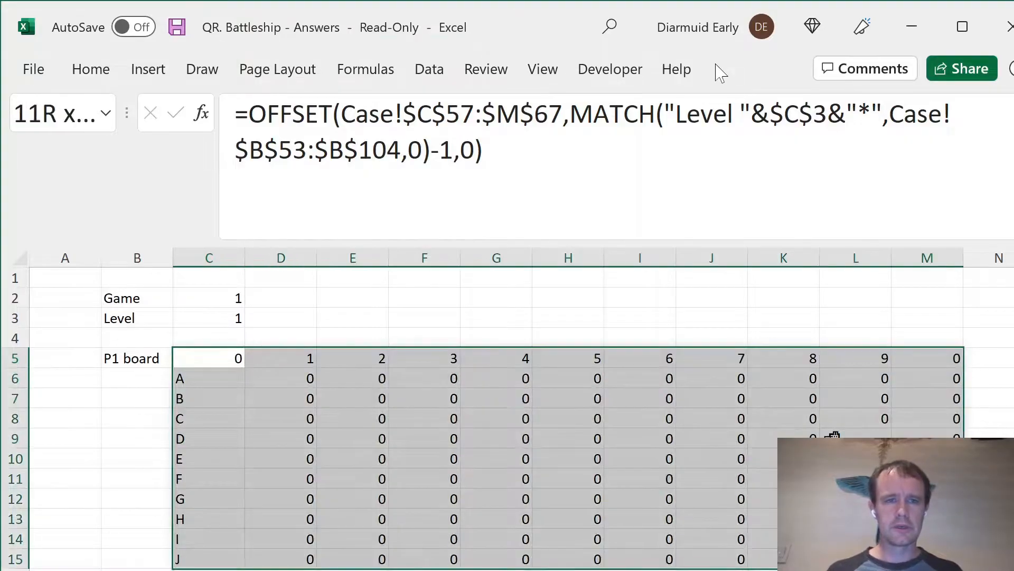
pyautogui.hotkey('ctrl', '1')
pyautogui.click(527, 289)
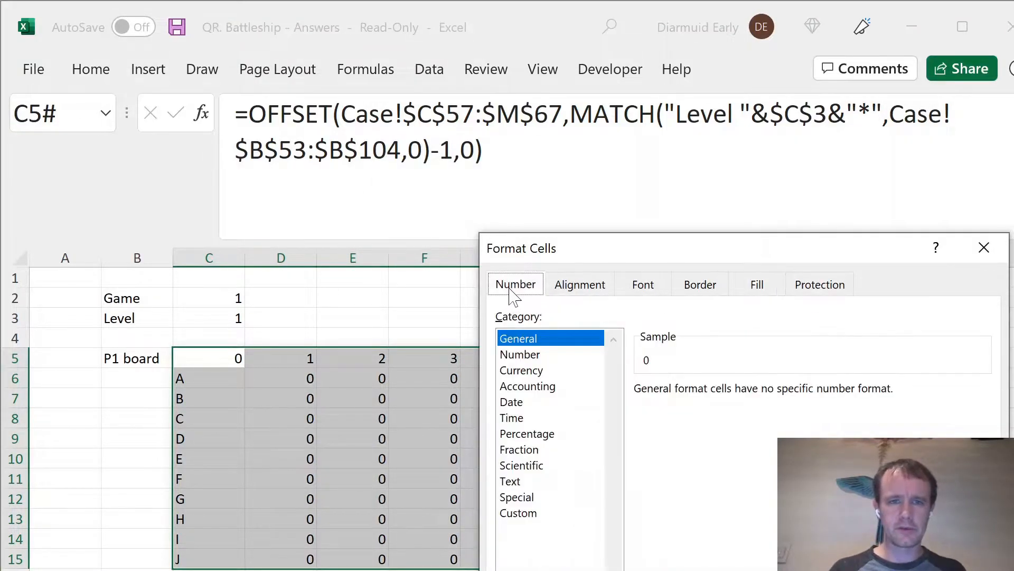
pyautogui.click(526, 515)
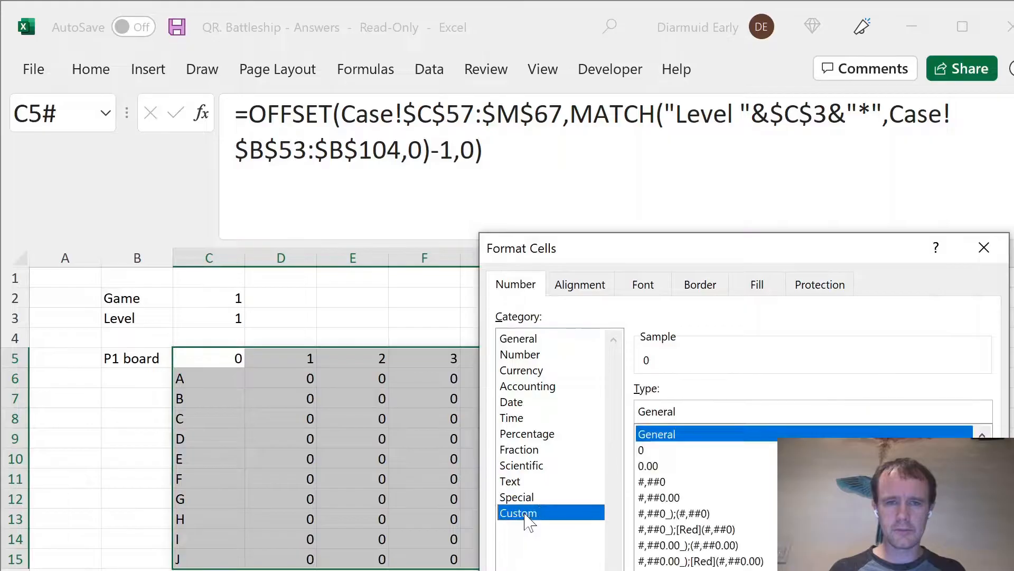
pyautogui.write('0')
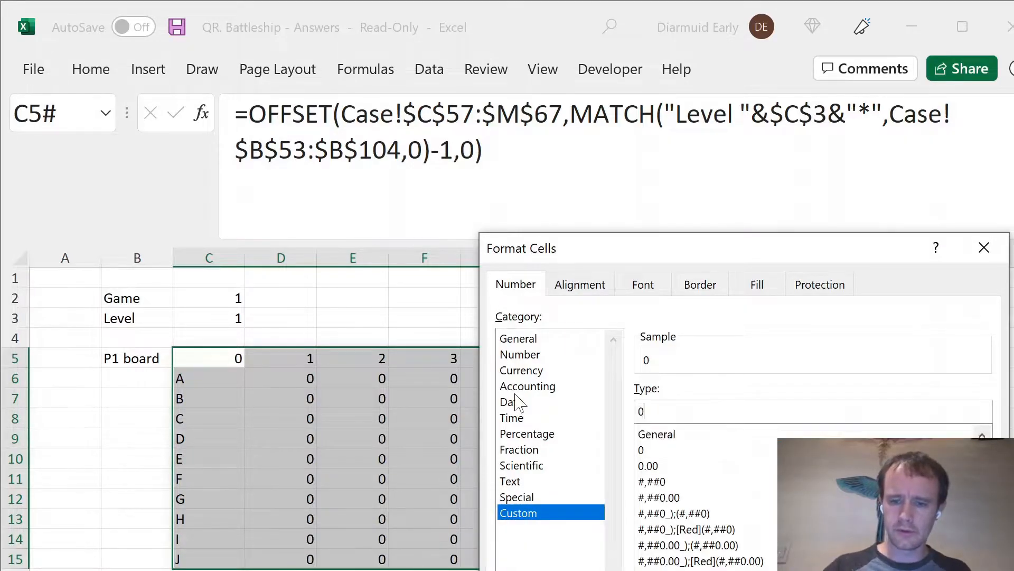
pyautogui.press('Return')
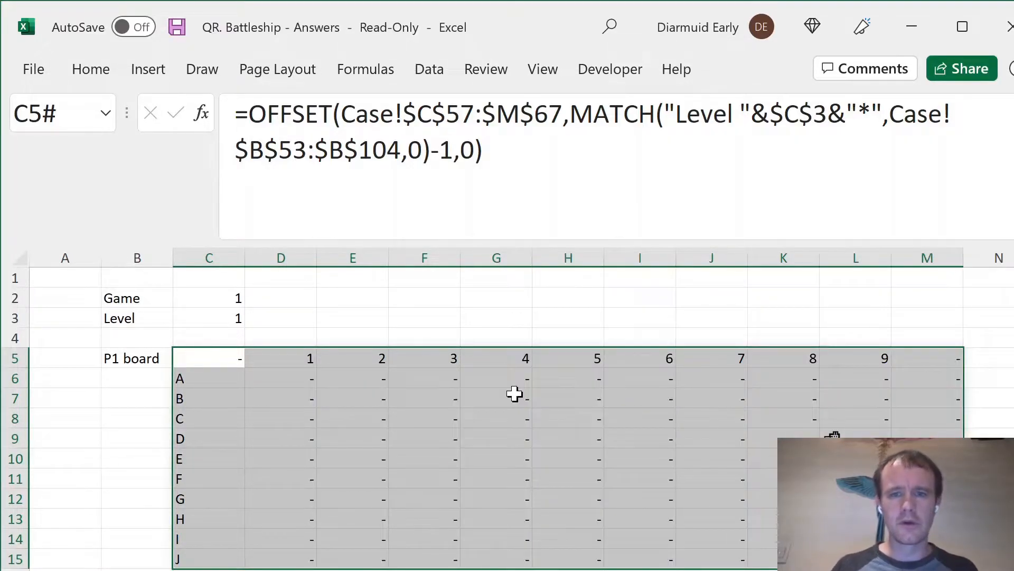
# Copy the board cell column width from the Case sheet and apply it to the P1 board columns C:M.
pyautogui.hotkey('shift', 'BackSpace')
pyautogui.hotkey('ctrl', 'Down')
pyautogui.hotkey('ctrl', 'Up')
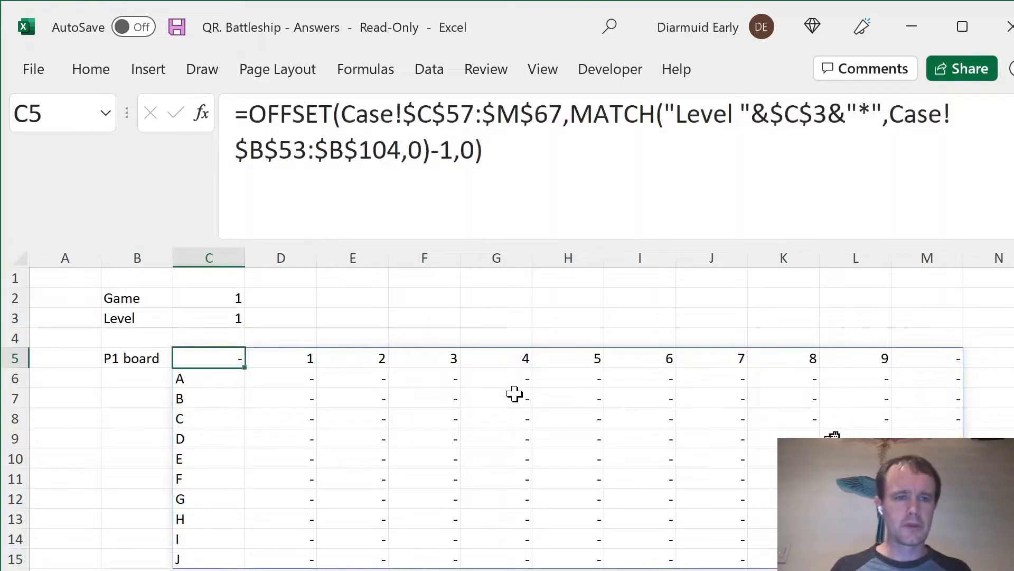
pyautogui.hotkey('ctrl', 'pagedown')
pyautogui.scroll(5, 516, 396)
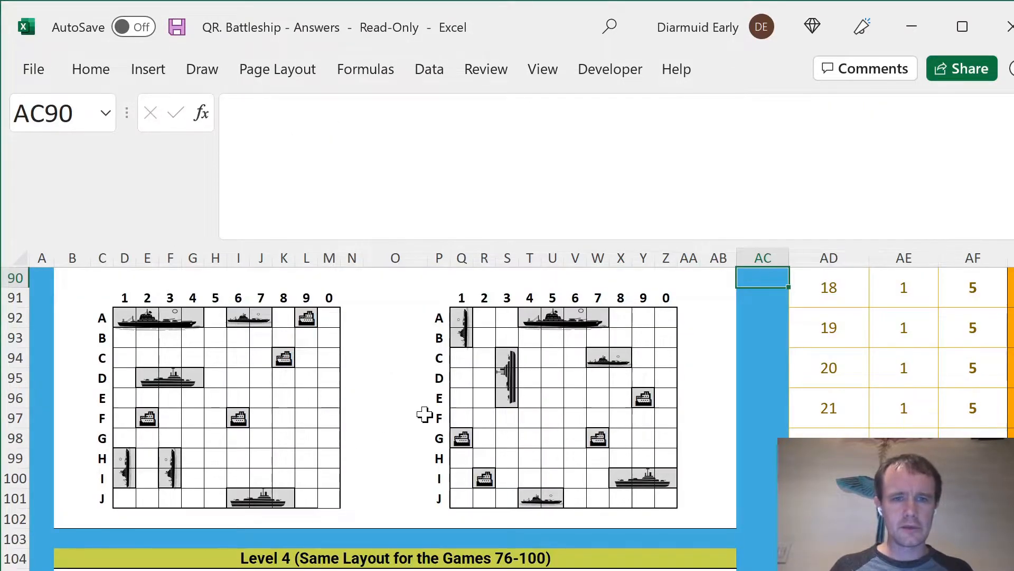
pyautogui.click(464, 402)
pyautogui.hotkey('ctrl', 'c')
pyautogui.hotkey('ctrl', 'pageup')
pyautogui.hotkey('ctrl', 'shift', 'Right')
pyautogui.hotkey('alt', 'h')
pyautogui.press('v')
pyautogui.press('s')
pyautogui.press('Return')
# Enter the label "P2 board" in cell O5, beside the P1 board.
pyautogui.press('Right')
pyautogui.press('Right')
pyautogui.press('Right')
pyautogui.press('Right')
pyautogui.press('Right')
pyautogui.press('Right')
pyautogui.press('Right')
pyautogui.press('Right')
pyautogui.press('Right')
pyautogui.press('Right')
pyautogui.press('Right')
pyautogui.press('Right')
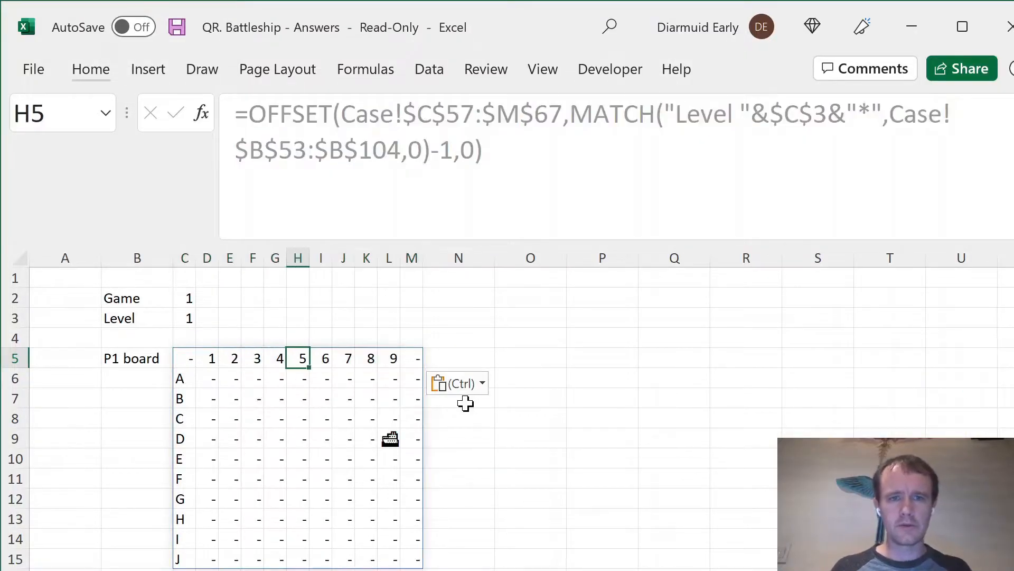
pyautogui.write('P2 board')
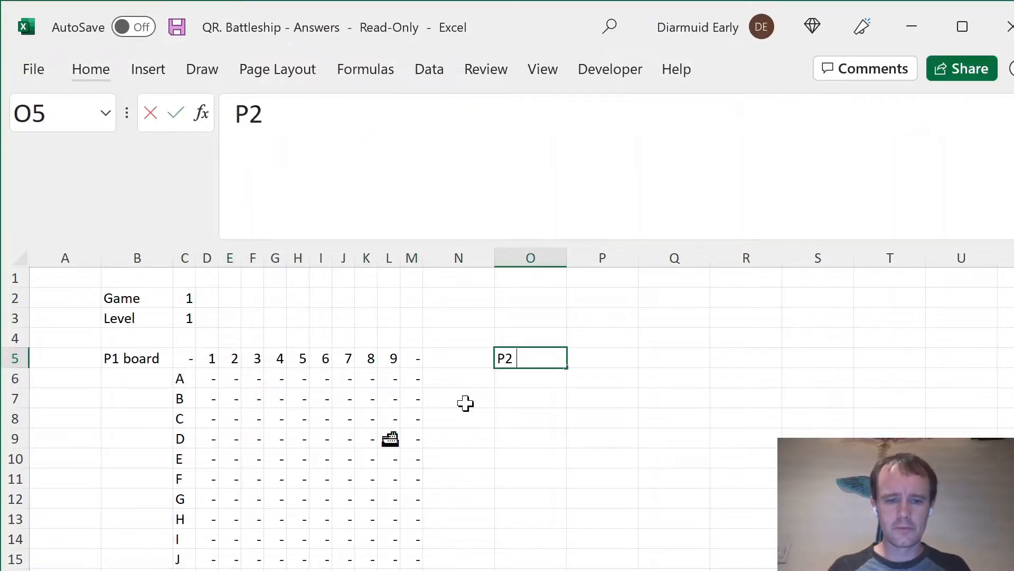
pyautogui.press('Left')
pyautogui.press('Left')
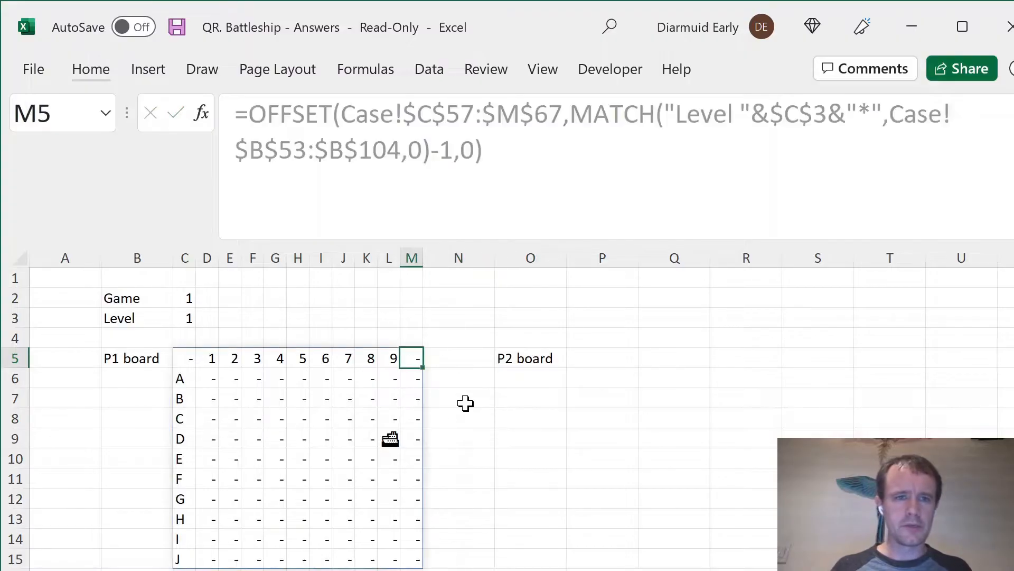
# Copy the P1 board OFFSET formula from C5 into P5 with its references unchanged.
pyautogui.hotkey('ctrl', 'Left')
pyautogui.press('Right')
pyautogui.press('F2')
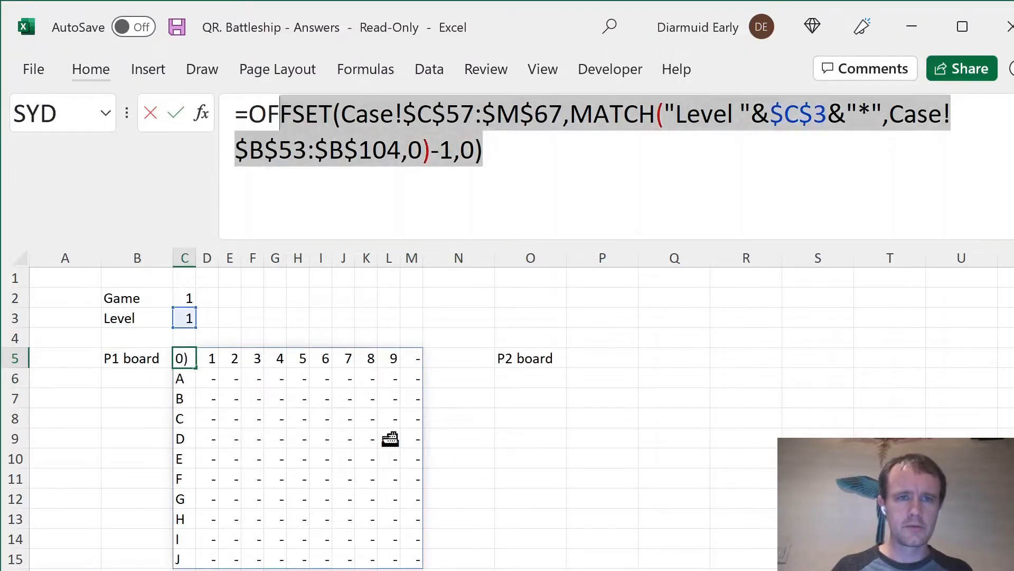
pyautogui.press('Escape')
pyautogui.click(598, 370)
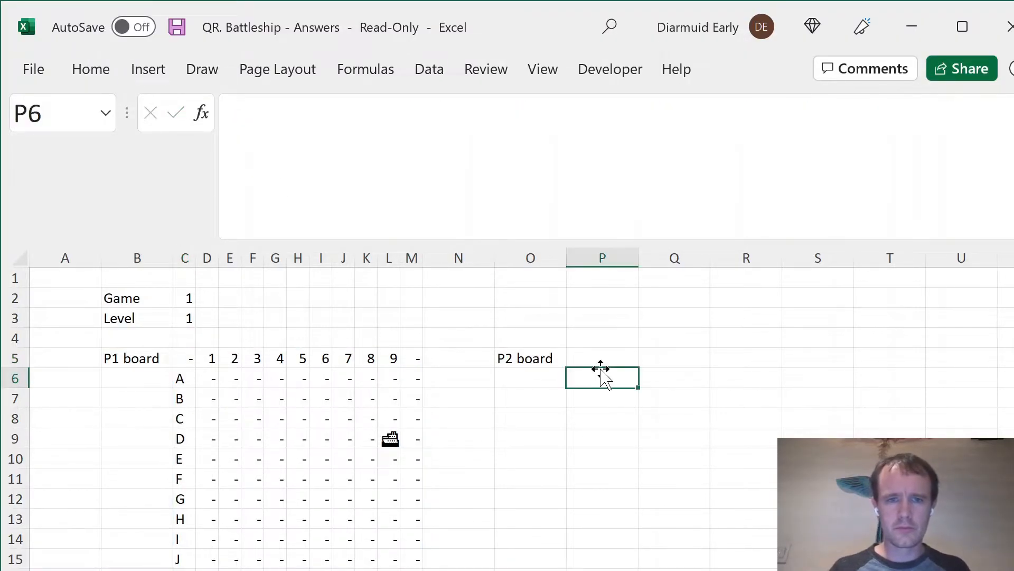
pyautogui.press('Up')
pyautogui.press('F2')
pyautogui.hotkey('ctrl', 'v')
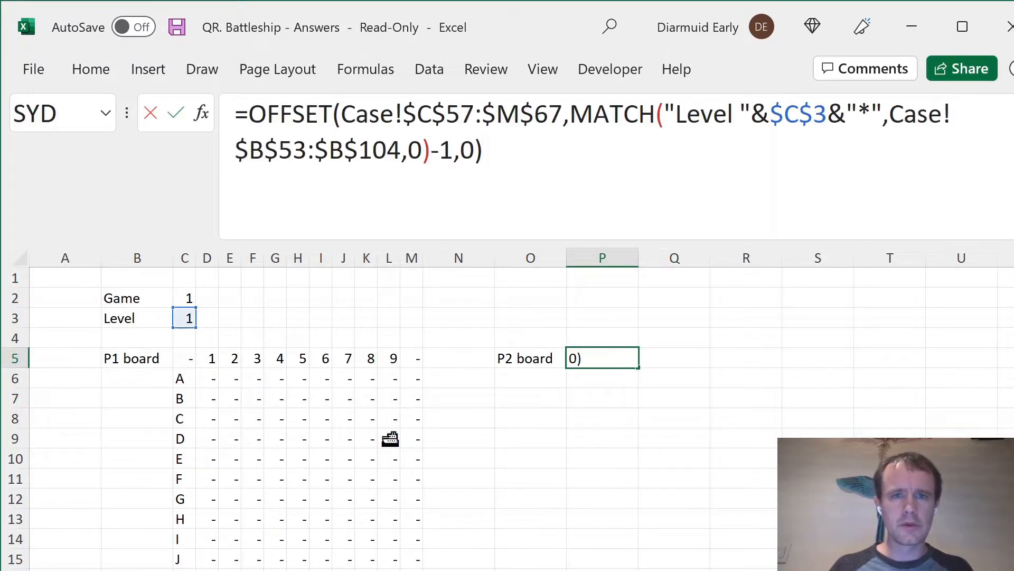
pyautogui.hotkey('ctrl', 'Return')
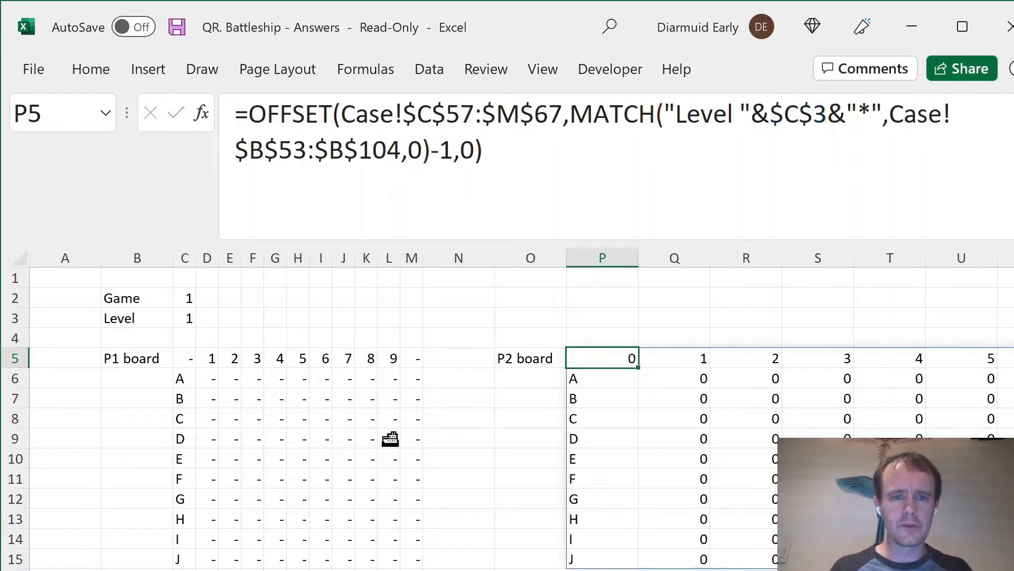
# Check the Player 2 board columns on the Case sheet and set the P5 OFFSET reference to Case!$Q$57:$Z$67.
pyautogui.hotkey('ctrl', 'pagedown')
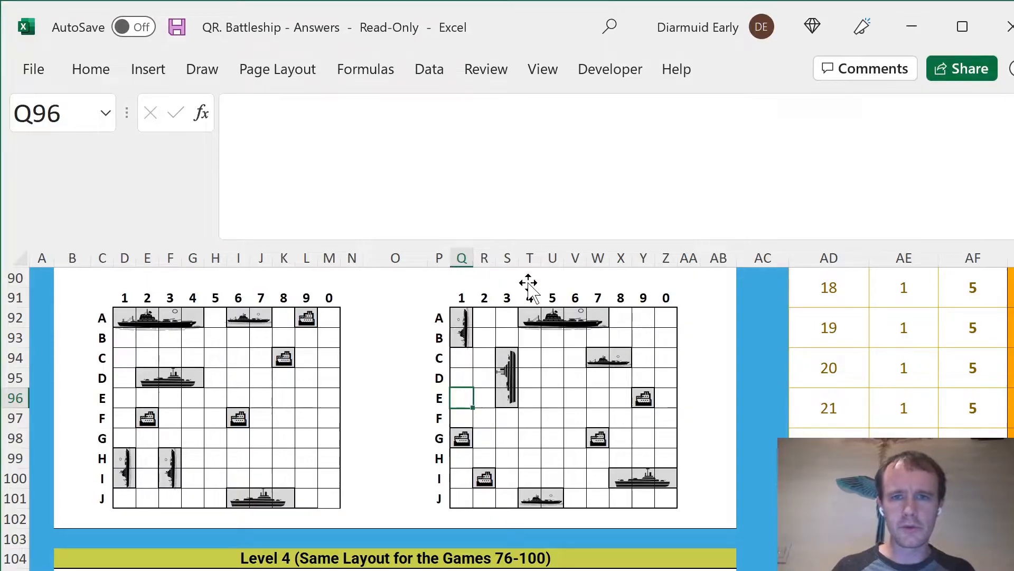
pyautogui.hotkey('ctrl', 'pageup')
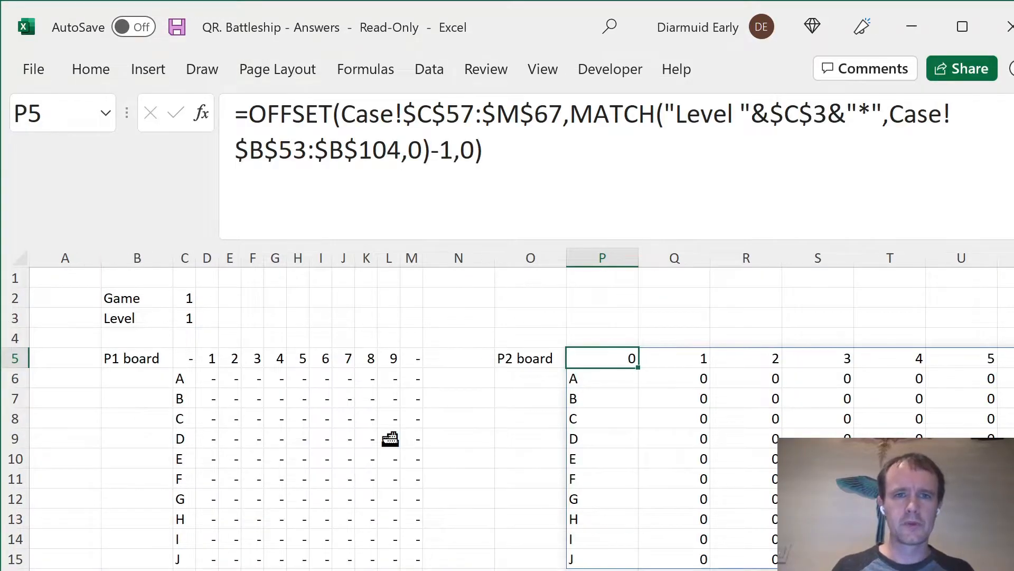
pyautogui.doubleClick(417, 113)
pyautogui.write('q')
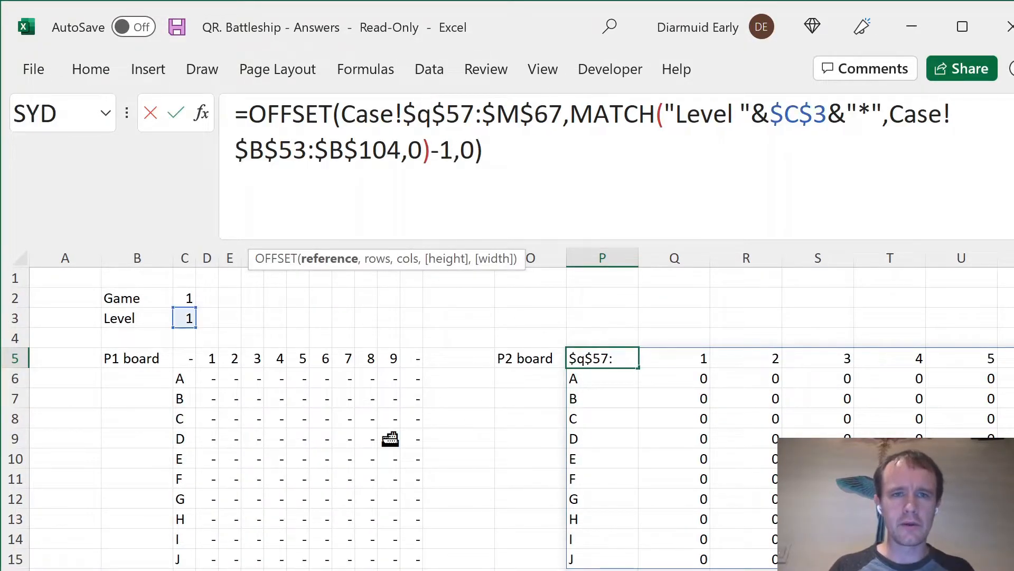
pyautogui.press('Right')
pyautogui.press('Right')
pyautogui.press('Right')
pyautogui.press('Right')
pyautogui.press('Right')
pyautogui.press('Right')
pyautogui.press('BackSpace')
pyautogui.write('z')
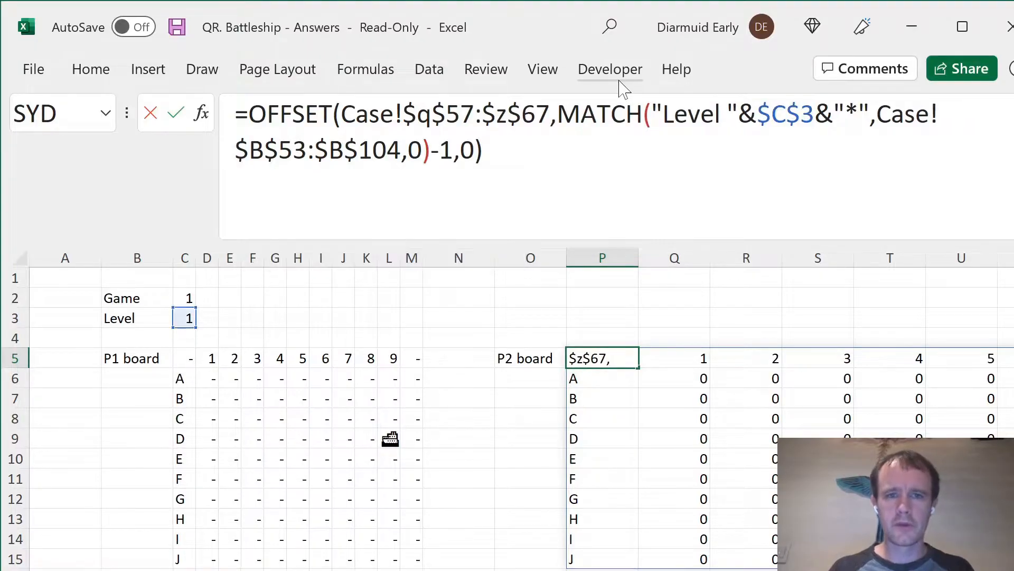
pyautogui.press('Return')
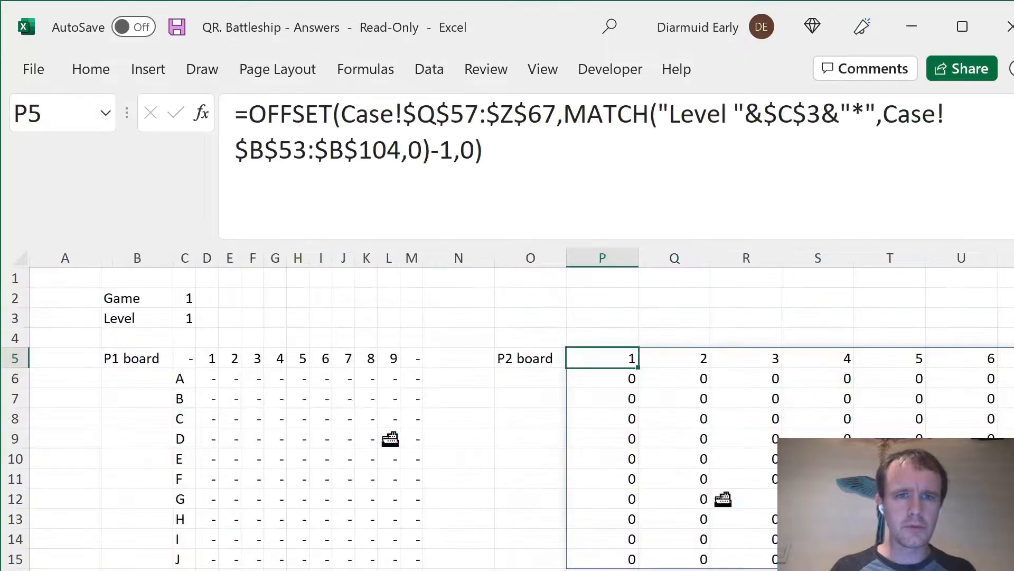
# Correct the P2 board formula's reference to Case!$P$57:$Z$67 so it includes the row letters.
pyautogui.click(433, 114)
pyautogui.press('BackSpace')
pyautogui.write('P')
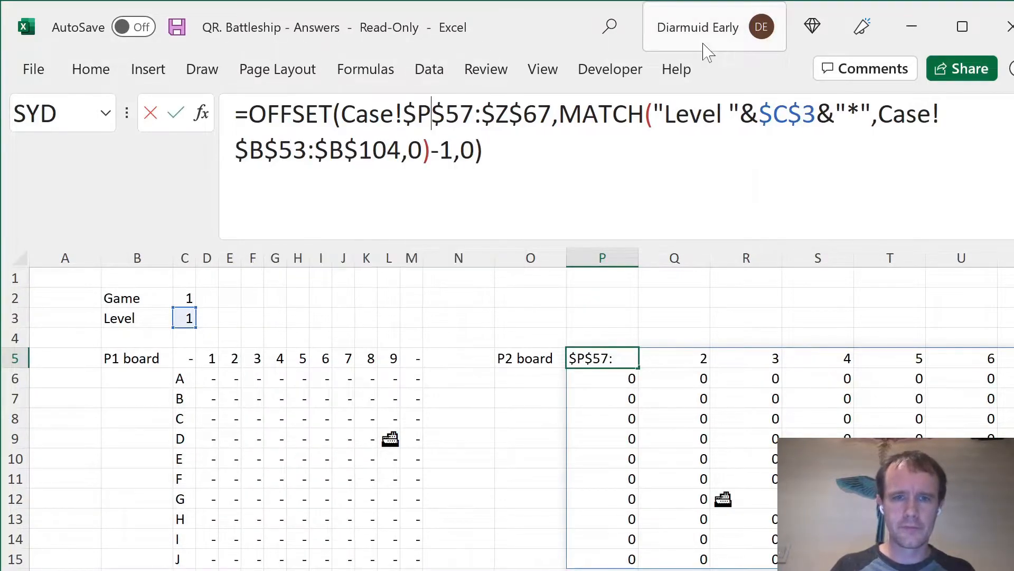
pyautogui.press('Return')
# Copy the P1 board and paste only its column widths onto the P2 board starting at P5.
pyautogui.press('Up')
pyautogui.press('Left')
pyautogui.press('Left')
pyautogui.press('Left')
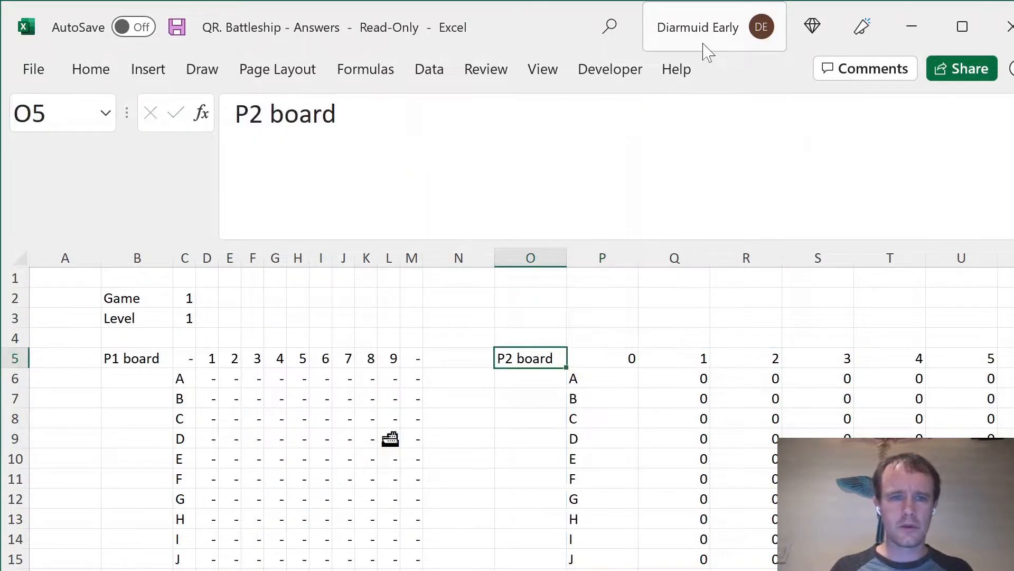
pyautogui.hotkey('ctrl', 'shift', 'Down')
pyautogui.hotkey('ctrl', 'shift', 'Left')
pyautogui.hotkey('shift', 'Right')
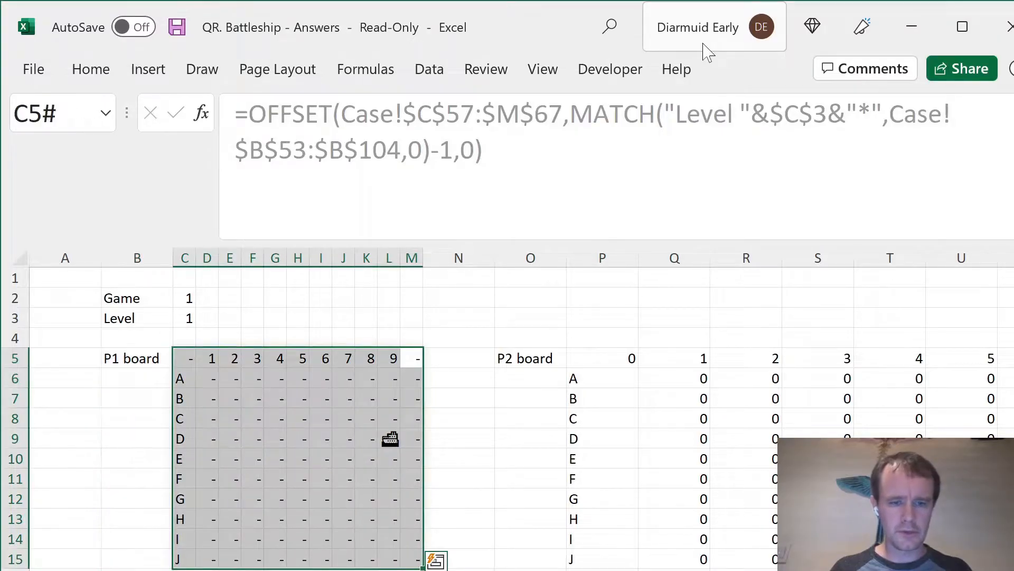
pyautogui.hotkey('ctrl', 'c')
pyautogui.press('Right')
pyautogui.press('Right')
pyautogui.hotkey('ctrl', 'Right')
pyautogui.hotkey('ctrl', 'Left')
pyautogui.press('Right')
pyautogui.hotkey('alt', 'h')
pyautogui.press('v')
pyautogui.press('s')
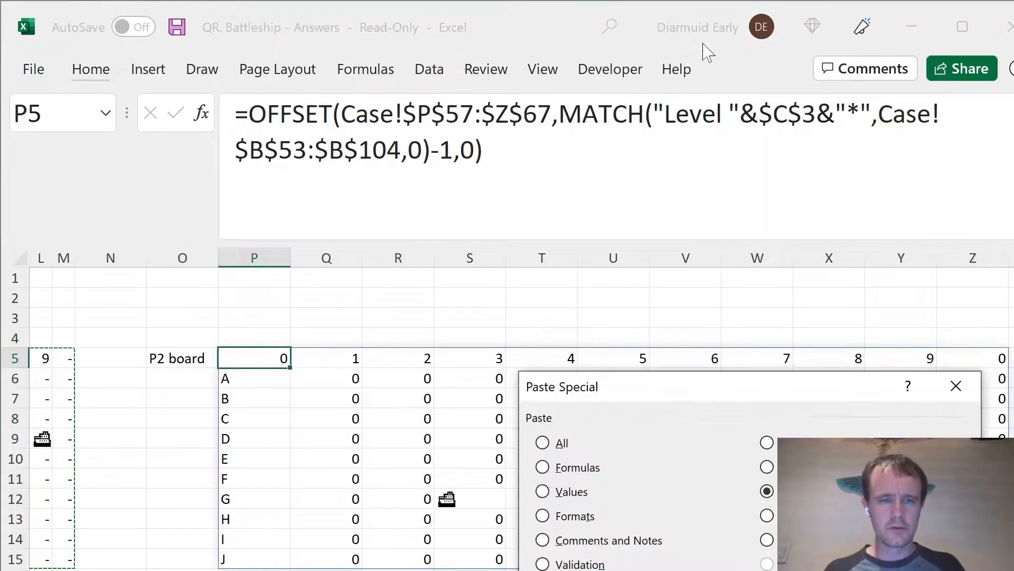
pyautogui.press('w')
pyautogui.press('Return')
# Paste the P1 board's formats onto the P2 board.
pyautogui.hotkey('alt', 'h')
pyautogui.press('v')
pyautogui.press('s')
pyautogui.press('t')
pyautogui.press('Return')
pyautogui.press('Left')
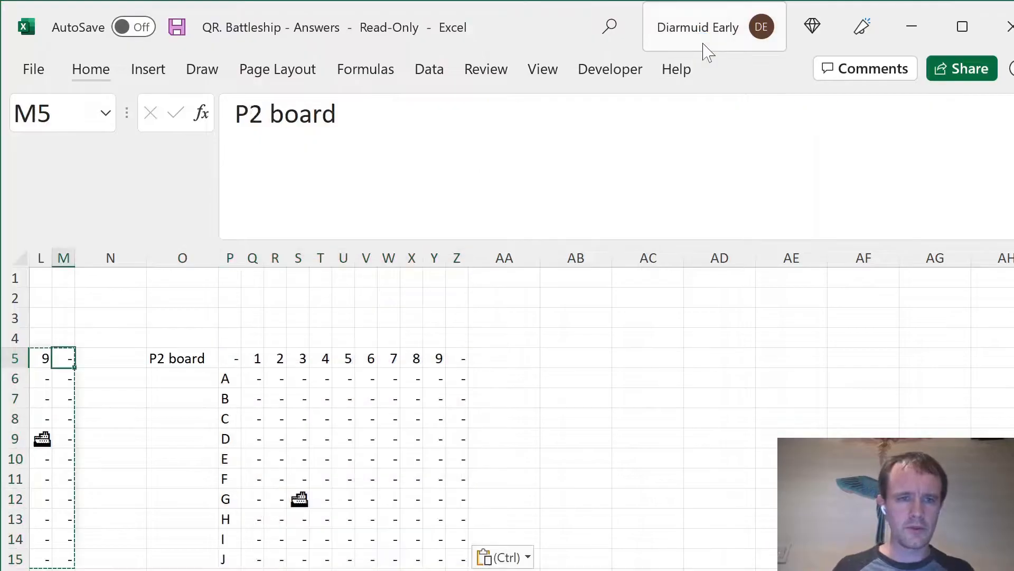
# Set the game number in C2 to 76 to test the level and both boards.
pyautogui.press('Home')
pyautogui.press('Right')
pyautogui.press('Down')
pyautogui.press('Right')
pyautogui.press('Down')
pyautogui.hotkey('ctrl', 'Down')
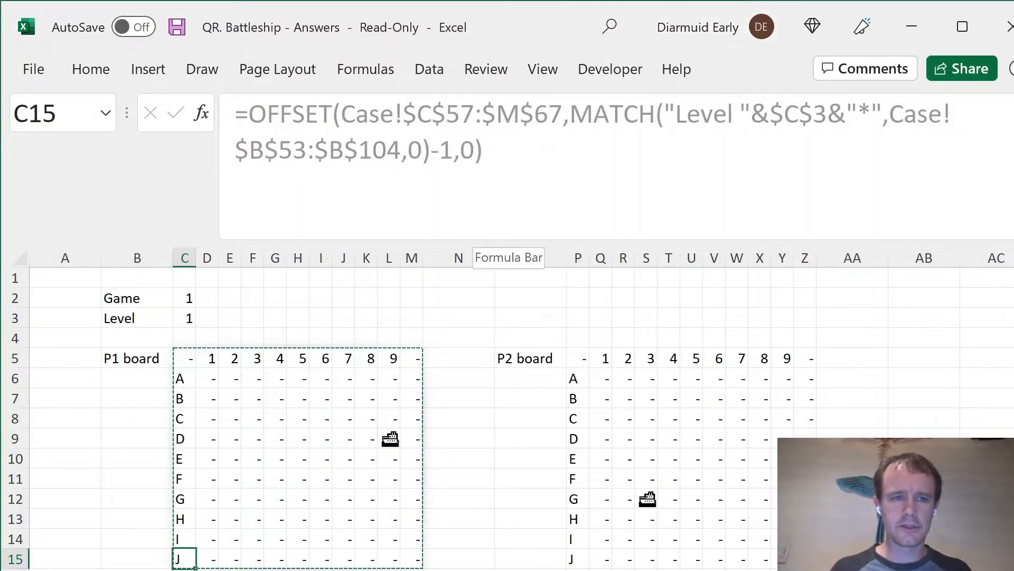
pyautogui.click(187, 296)
pyautogui.write('76')
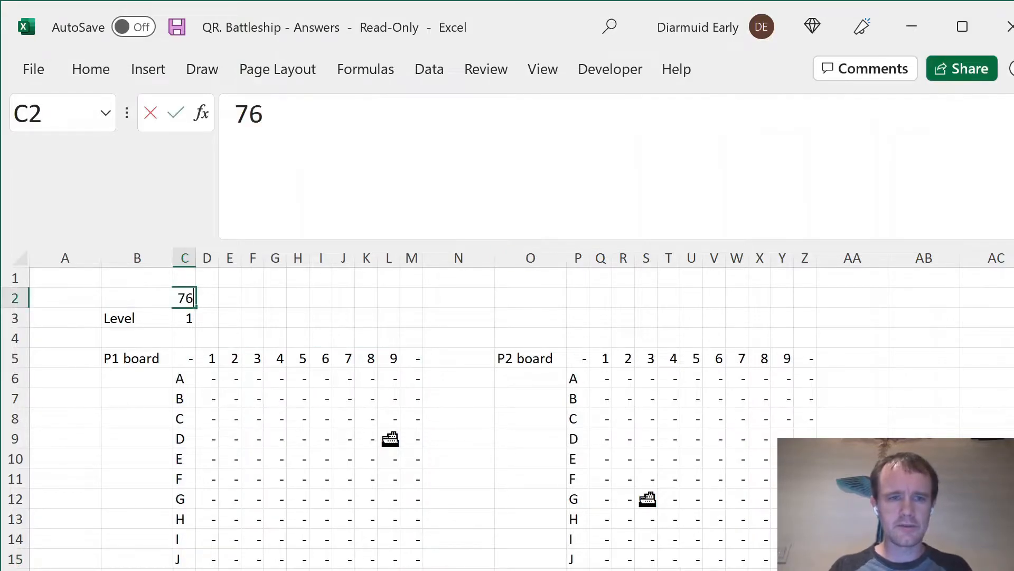
pyautogui.press('Return')
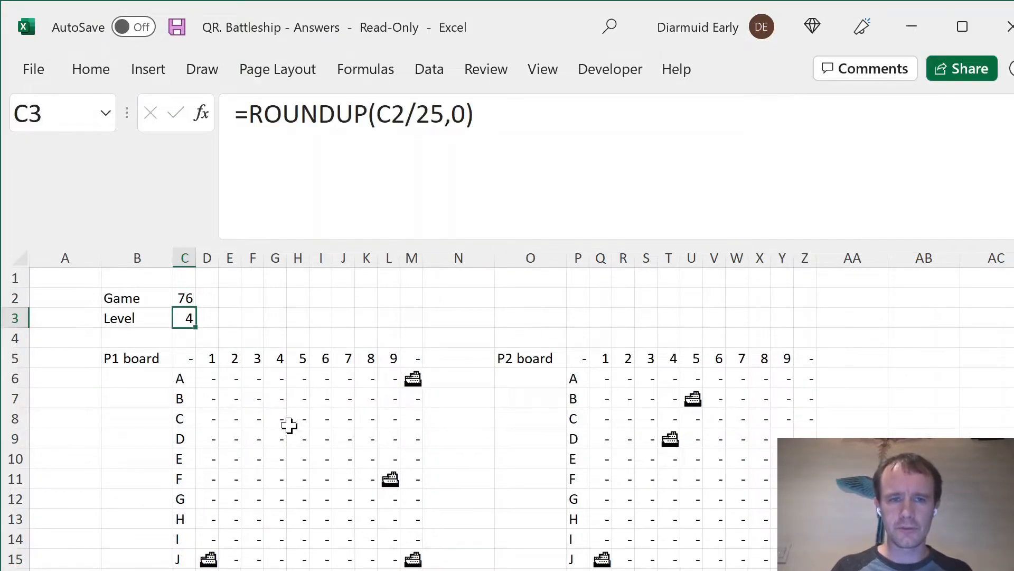
# Try marking the Player 1 ship in row A of the board above Level 4 on the Case sheet with 1s.
pyautogui.hotkey('ctrl', 'pagedown')
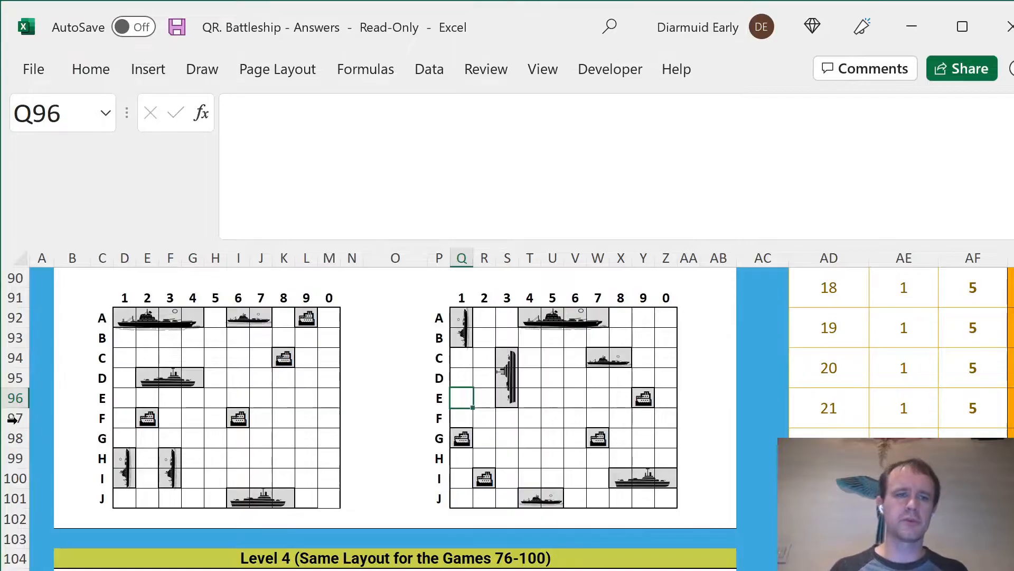
pyautogui.click(72, 314)
pyautogui.press('Right')
pyautogui.press('Right')
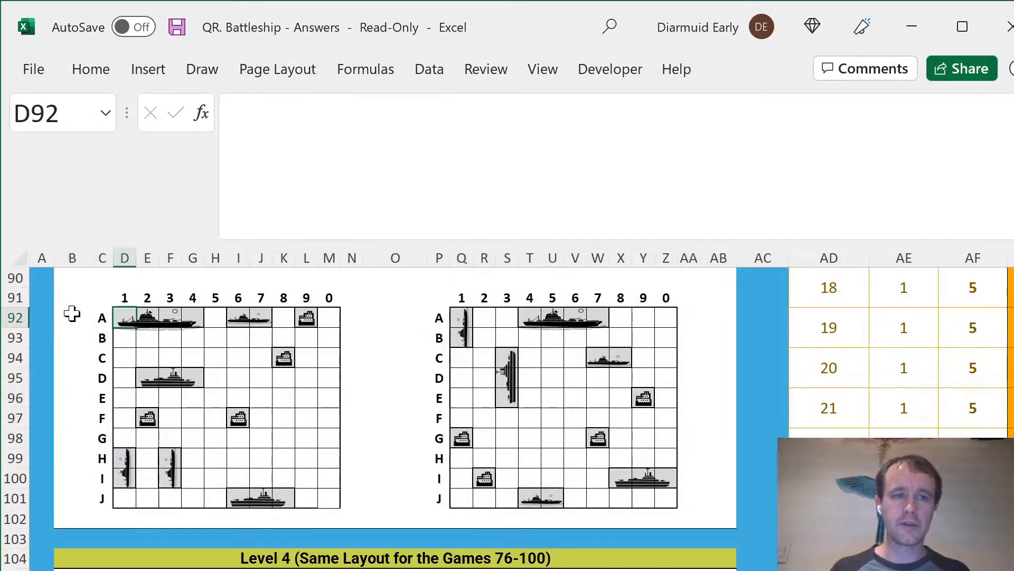
pyautogui.write('1')
pyautogui.press('Right')
pyautogui.press('Right')
pyautogui.write('1')
pyautogui.press('Right')
pyautogui.press('Left')
pyautogui.press('Left')
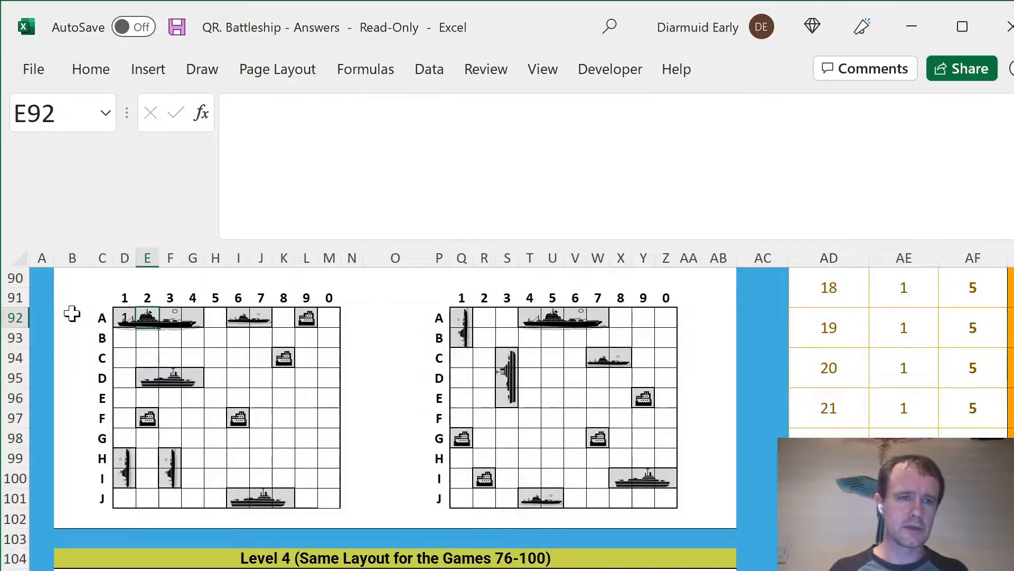
pyautogui.press('Left')
pyautogui.press('Delete')
# Select D58:AB131 on the Case sheet, from the first Level 1 board cell across both players' boards for all levels.
pyautogui.press('Left')
pyautogui.hotkey('ctrl', 'Up')
pyautogui.hotkey('ctrl', 'Up')
pyautogui.hotkey('ctrl', 'Up')
pyautogui.hotkey('ctrl', 'Up')
pyautogui.hotkey('ctrl', 'Up')
pyautogui.hotkey('ctrl', 'Up')
pyautogui.hotkey('ctrl', 'Up')
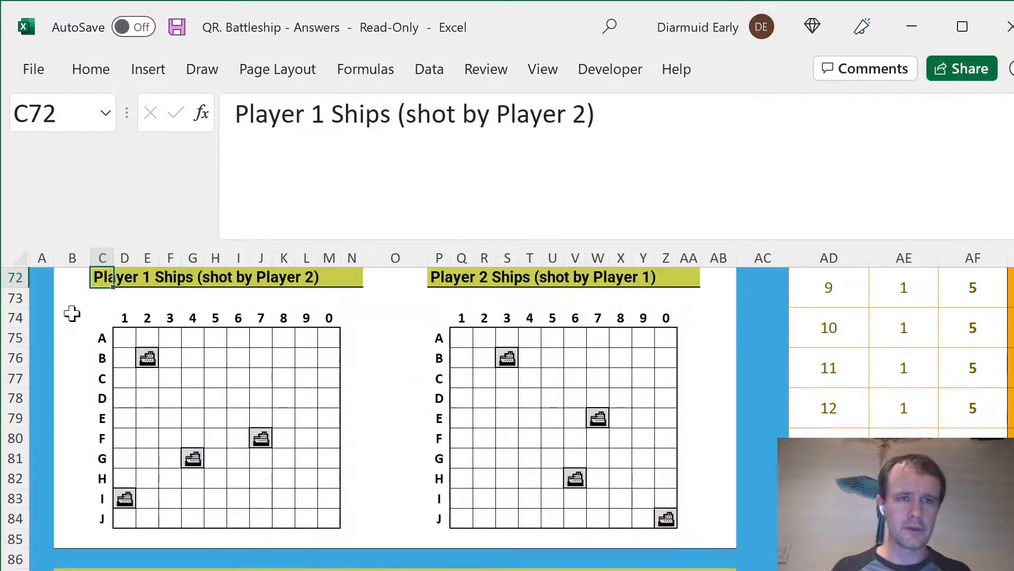
pyautogui.hotkey('ctrl', 'Up')
pyautogui.hotkey('ctrl', 'Down')
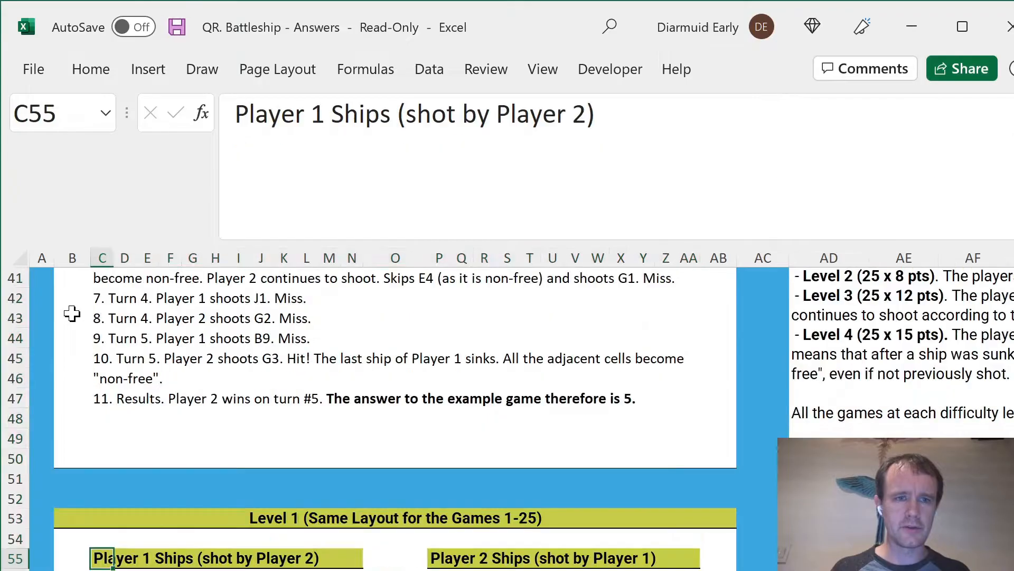
pyautogui.press('Down')
pyautogui.press('Down')
pyautogui.press('Right')
pyautogui.press('Down')
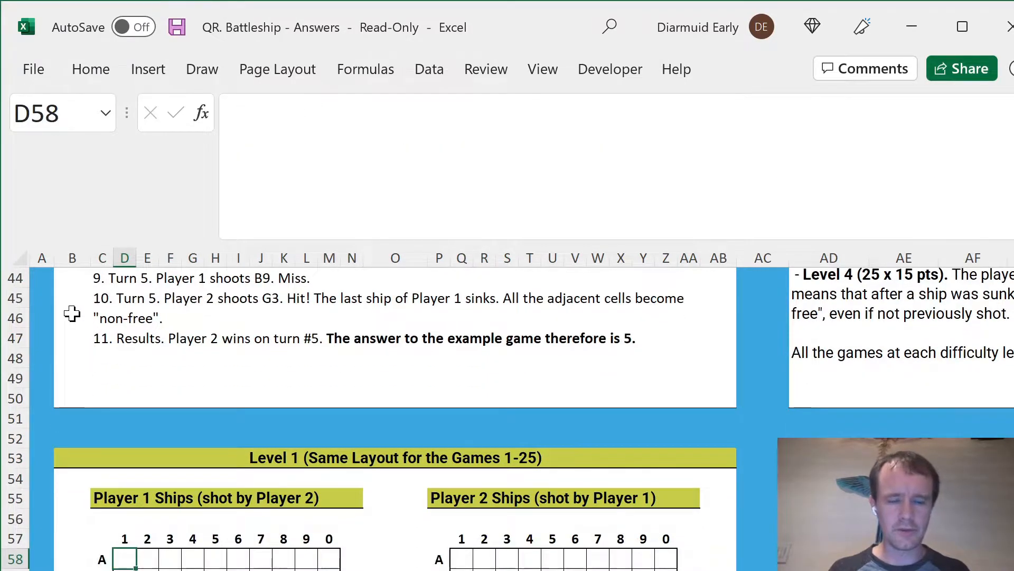
pyautogui.hotkey('shift', 'pagedown')
pyautogui.hotkey('shift', 'pagedown')
pyautogui.hotkey('shift', 'pagedown')
pyautogui.hotkey('shift', 'pagedown')
pyautogui.hotkey('shift', 'pagedown')
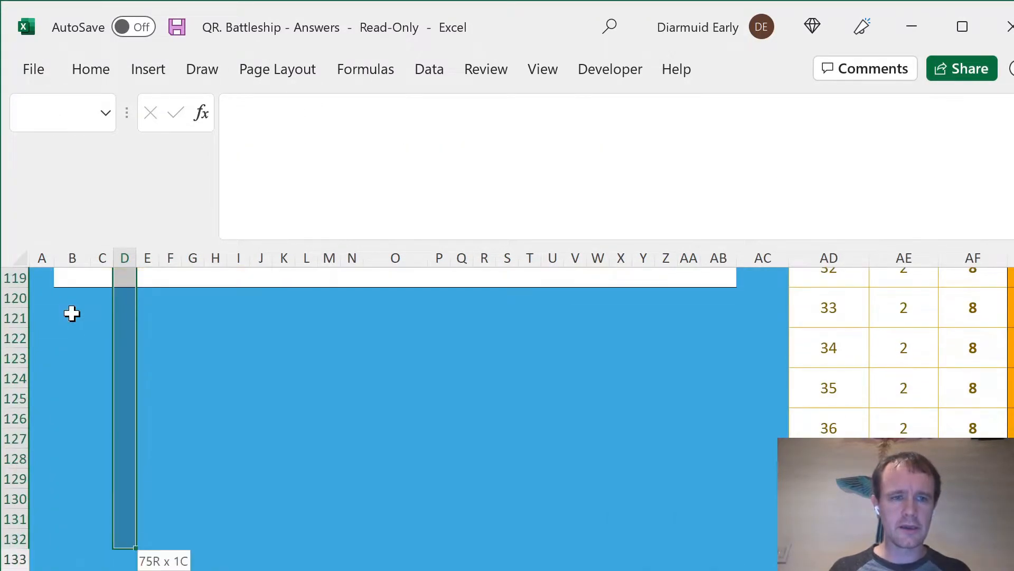
pyautogui.hotkey('shift', 'Up')
pyautogui.hotkey('shift', 'Right')
pyautogui.hotkey('shift', 'Right')
pyautogui.hotkey('shift', 'Right')
pyautogui.hotkey('shift', 'Right')
pyautogui.hotkey('shift', 'Right')
pyautogui.hotkey('shift', 'Right')
pyautogui.hotkey('shift', 'Right')
pyautogui.hotkey('shift', 'Right')
pyautogui.hotkey('shift', 'Right')
pyautogui.hotkey('shift', 'Right')
pyautogui.hotkey('shift', 'Right')
pyautogui.hotkey('shift', 'Right')
pyautogui.hotkey('shift', 'Right')
pyautogui.hotkey('shift', 'Right')
pyautogui.hotkey('shift', 'Right')
pyautogui.hotkey('shift', 'Right')
pyautogui.hotkey('shift', 'Right')
pyautogui.hotkey('shift', 'Right')
pyautogui.hotkey('shift', 'Right')
pyautogui.hotkey('shift', 'Right')
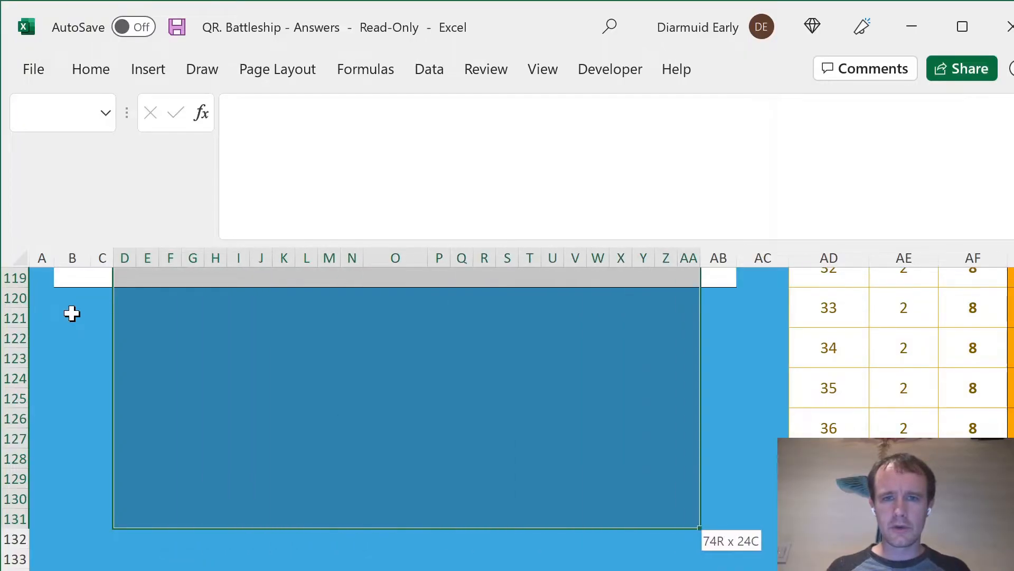
pyautogui.hotkey('shift', 'Right')
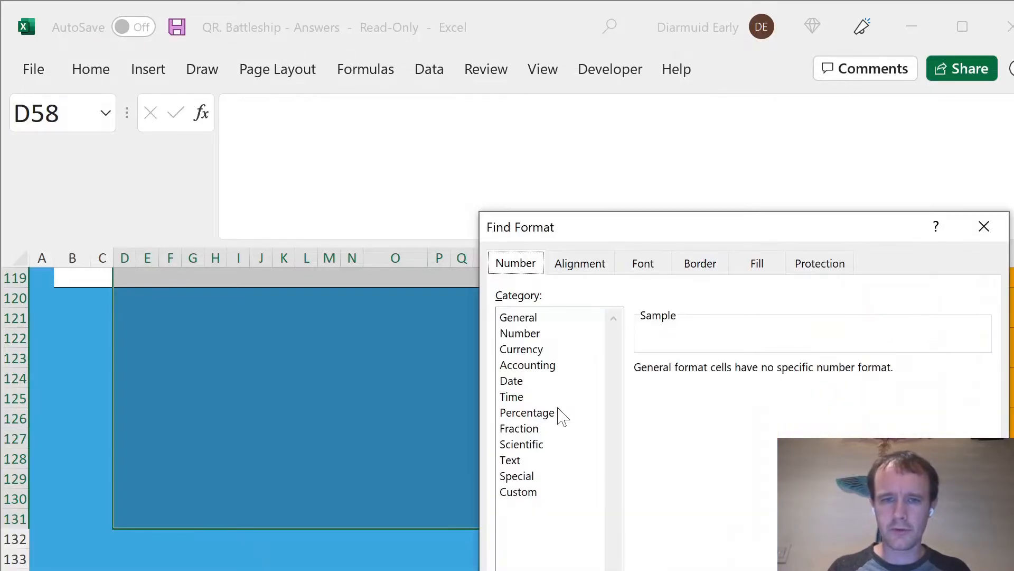
# Define the find format for the selected boards as a light grey cell fill.
pyautogui.click(769, 267)
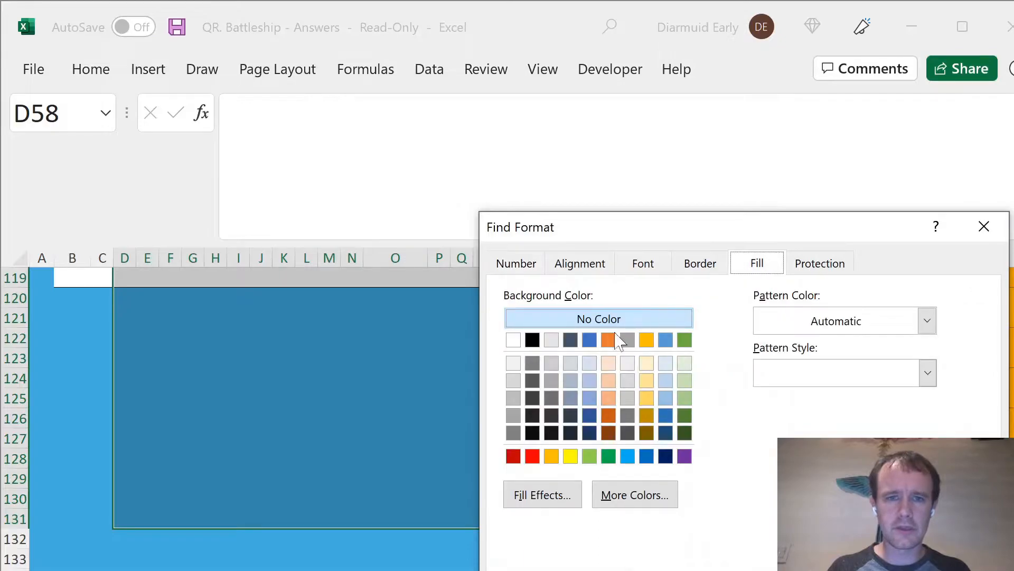
pyautogui.click(513, 381)
pyautogui.press('Return')
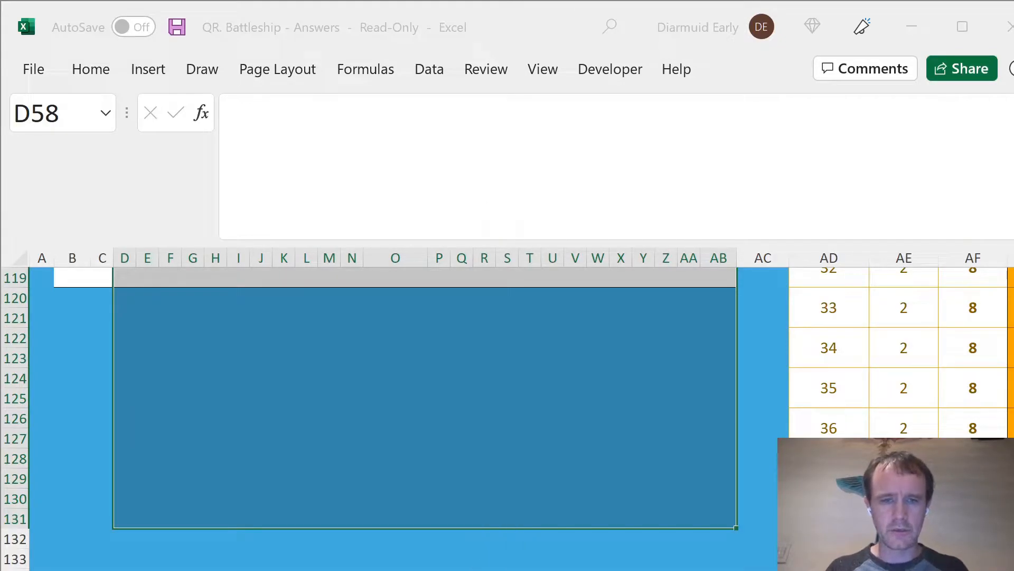
# Look over the Player 1 and Player 2 ship layouts for the different levels on the Case sheet.
pyautogui.press('Return')
pyautogui.scroll(5, 370, 407)
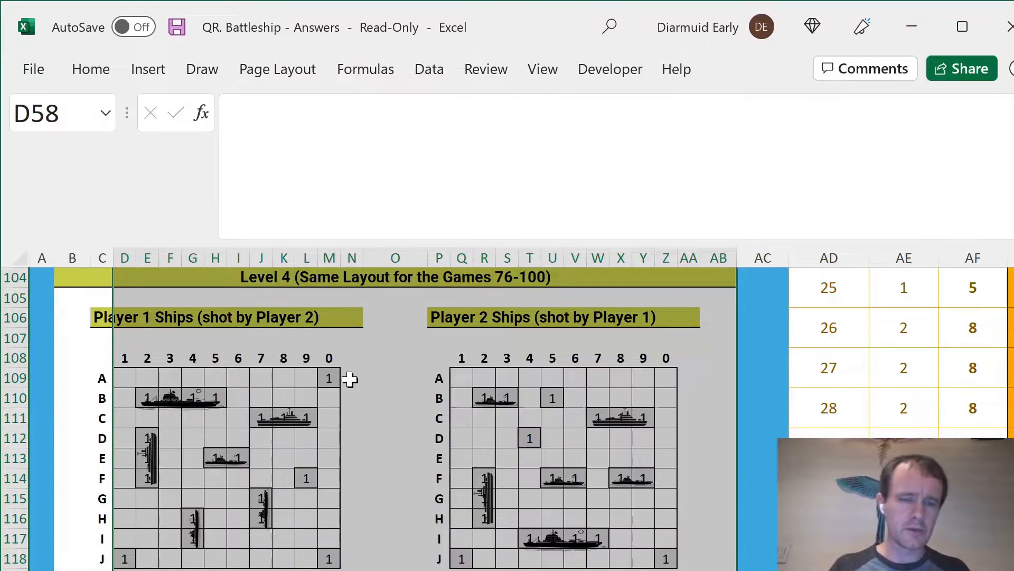
pyautogui.scroll(5, 350, 379)
pyautogui.scroll(14, 350, 379)
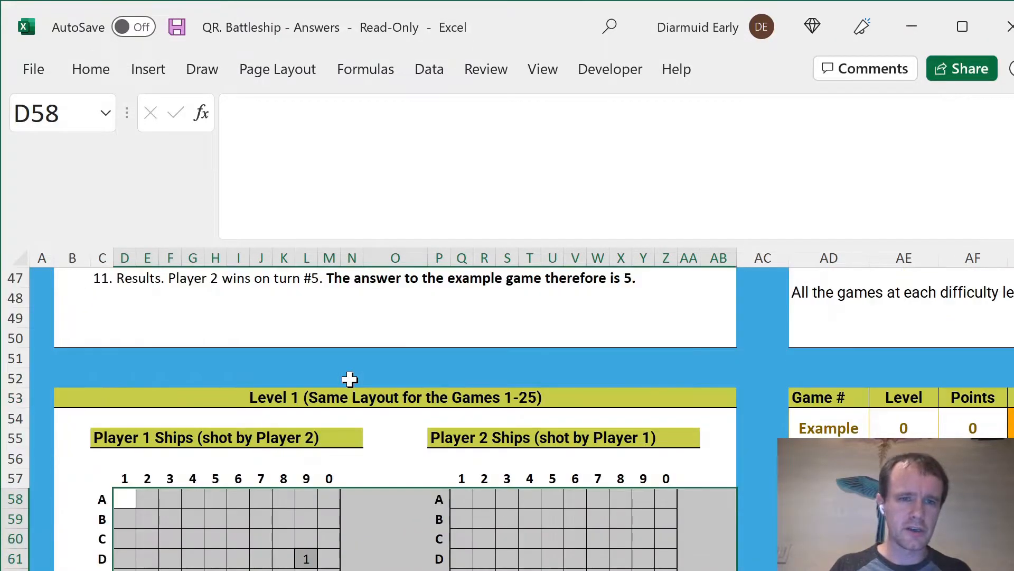
pyautogui.scroll(-6, 350, 378)
pyautogui.scroll(-8, 350, 379)
pyautogui.click(349, 379)
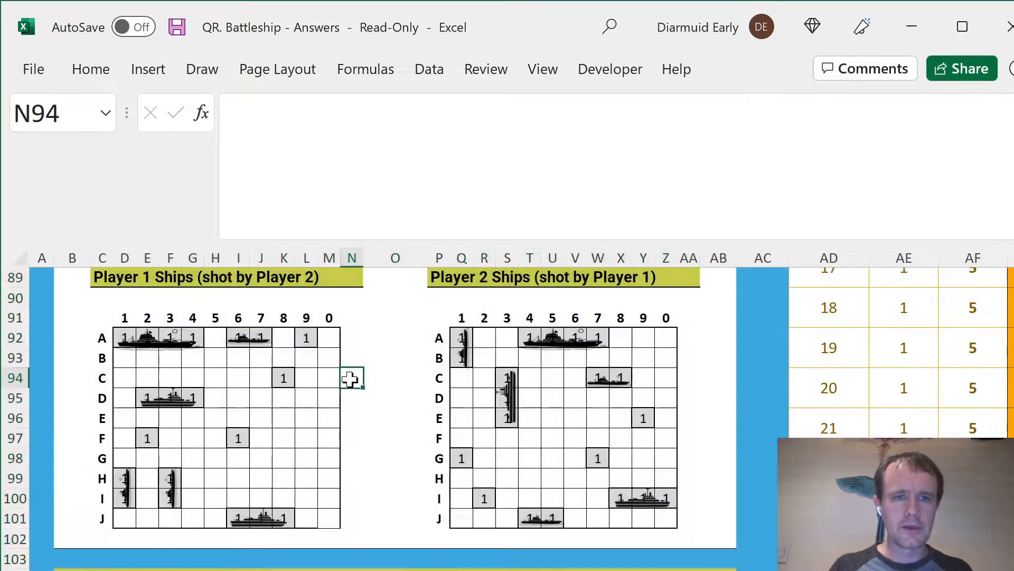
# Label cell B18 below the P1 board on the working sheet "P2 moves".
pyautogui.hotkey('ctrl', 'pageup')
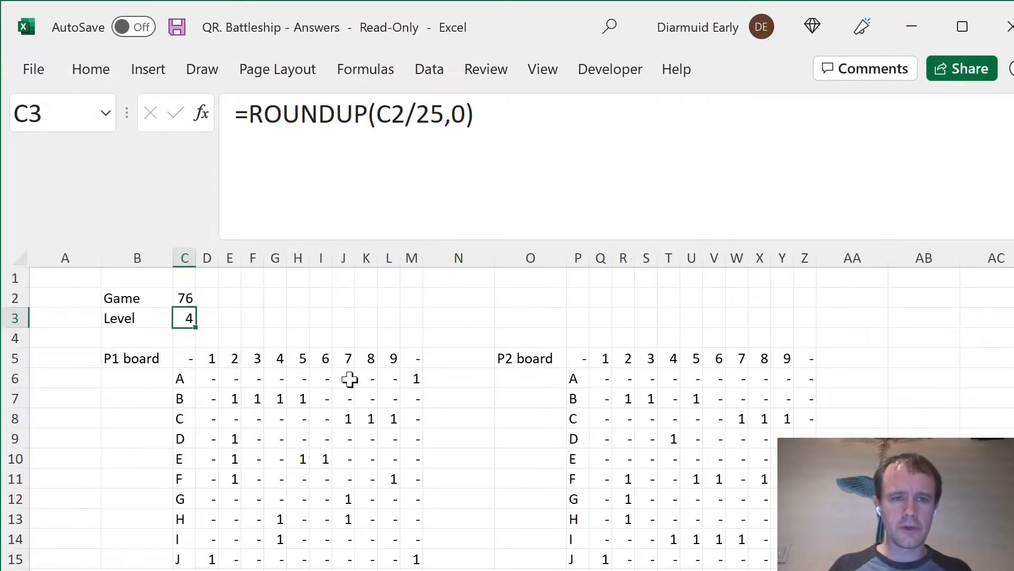
pyautogui.click(214, 496)
pyautogui.press('Down')
pyautogui.press('Down')
pyautogui.press('Down')
pyautogui.press('Down')
pyautogui.press('Down')
pyautogui.press('Left')
pyautogui.press('Down')
pyautogui.press('Left')
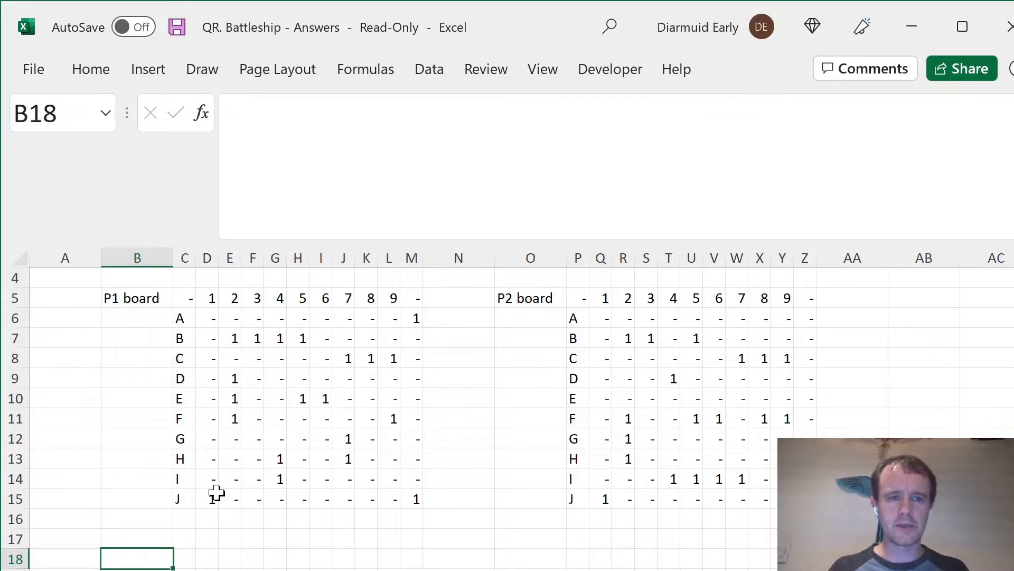
pyautogui.write('P2')
pyautogui.write('s')
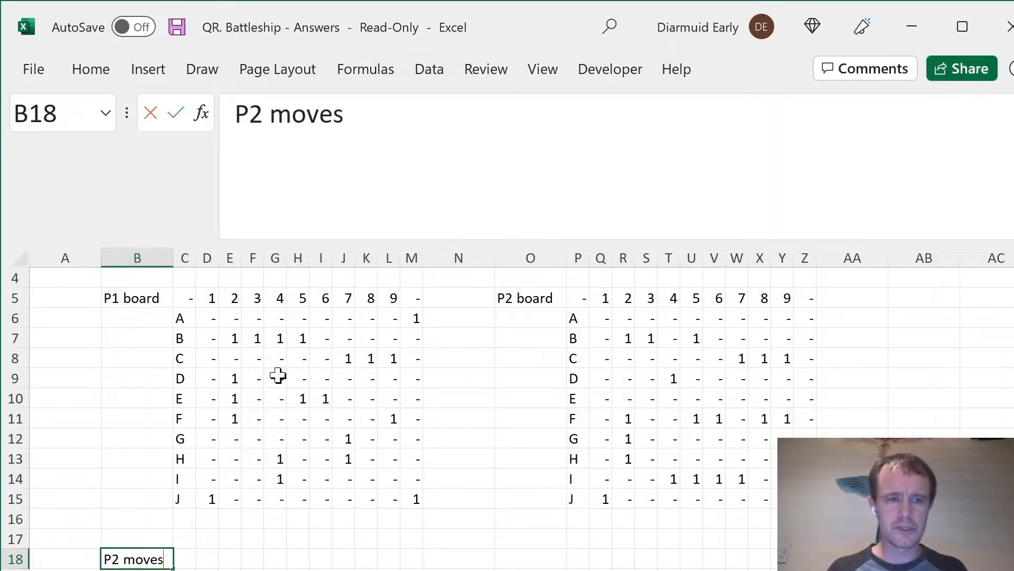
pyautogui.press('Return')
# Begin an INDEX formula in C19 with the move sequences in Case!$AH$56:$AH$255 as its absolute array.
pyautogui.press('Right')
pyautogui.press('Left')
pyautogui.press('Right')
pyautogui.press('Left')
pyautogui.press('Right')
pyautogui.write('=INDEX(')
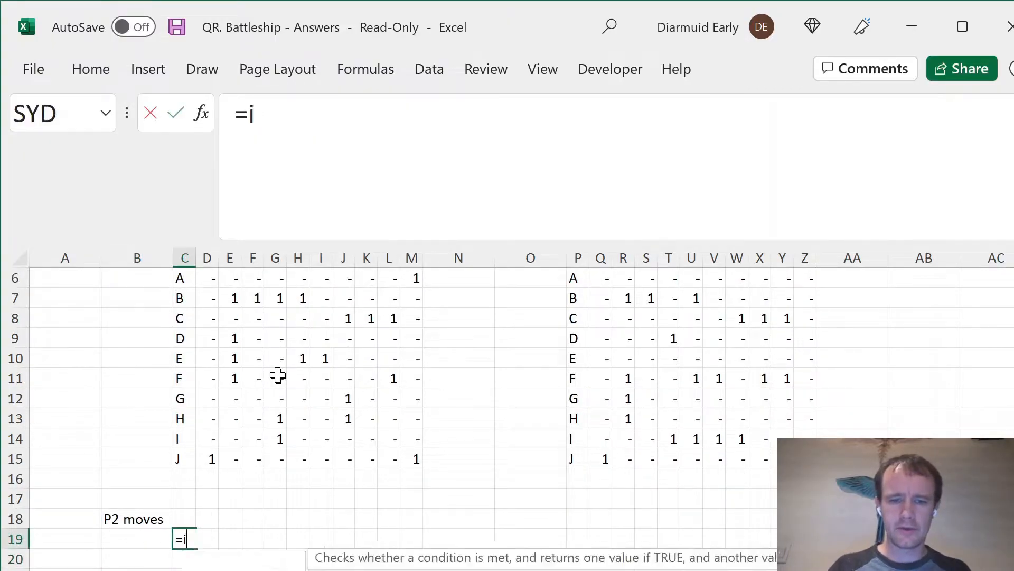
pyautogui.hotkey('ctrl', 'pagedown')
pyautogui.press('Right')
pyautogui.press('Right')
pyautogui.press('Right')
pyautogui.press('Right')
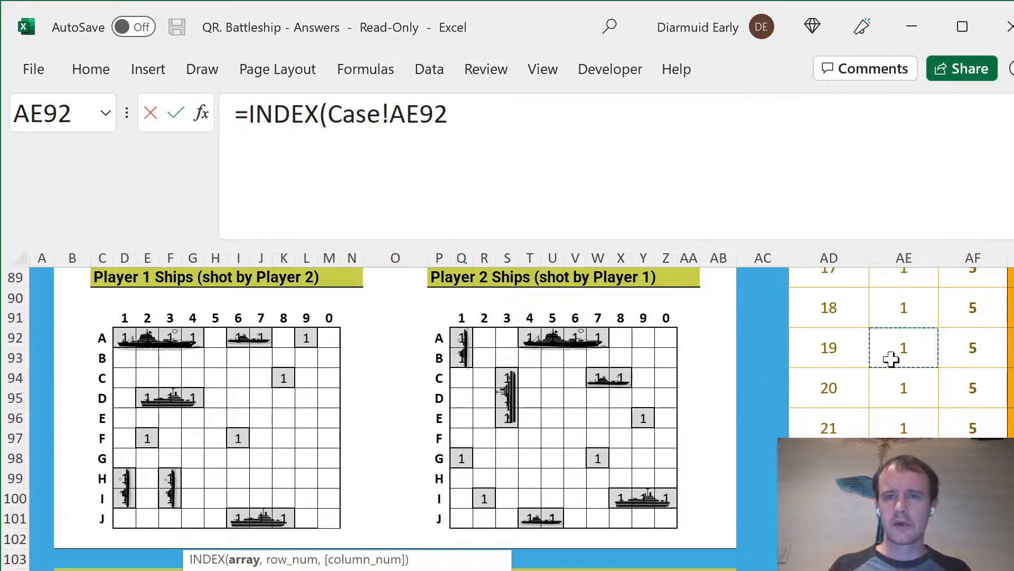
pyautogui.press('Left')
pyautogui.hotkey('ctrl', 'Up')
pyautogui.press('Down')
pyautogui.press('Down')
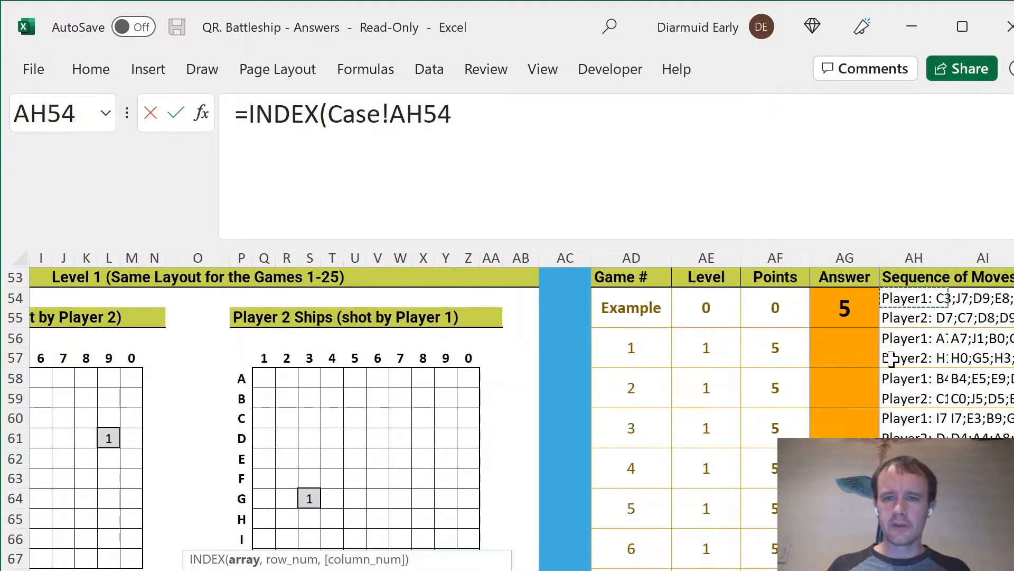
pyautogui.hotkey('ctrl', 'shift', 'Down')
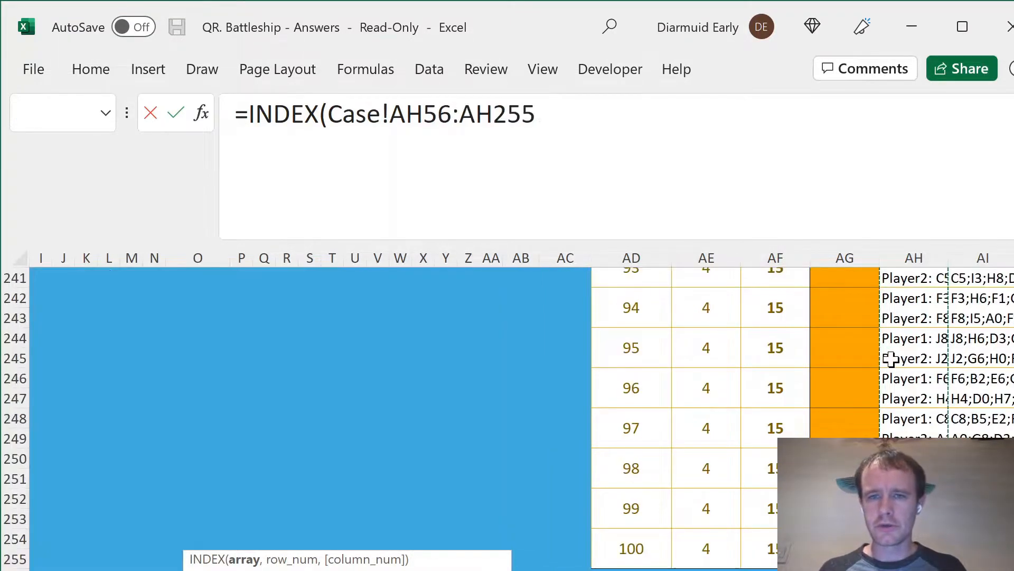
pyautogui.press('F4')
pyautogui.write(',')
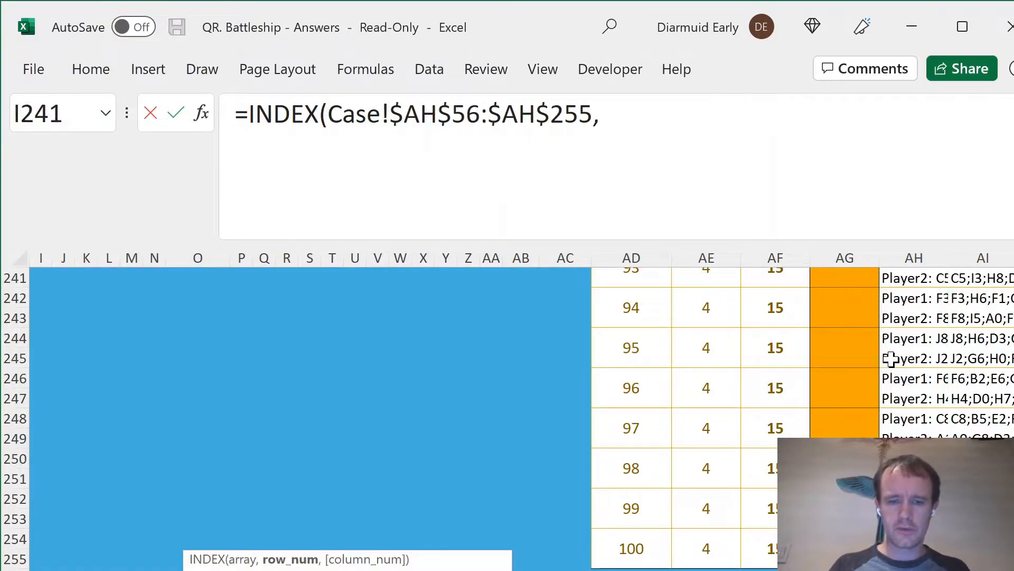
# Complete the C19 INDEX formula with 2*$C$2 as the row number.
pyautogui.hotkey('ctrl', 'pageup')
pyautogui.write('2*')
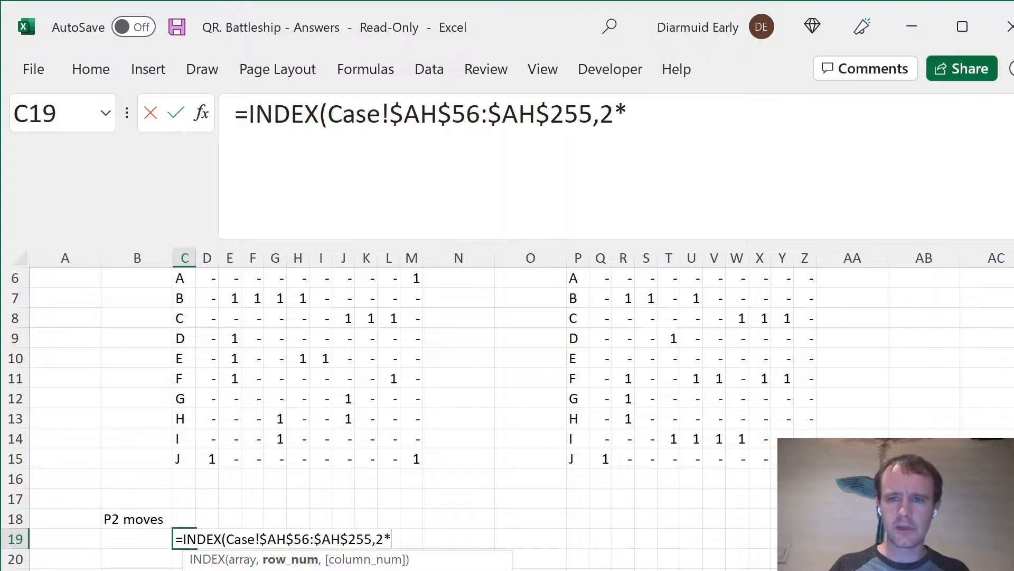
pyautogui.scroll(2, 507, 412)
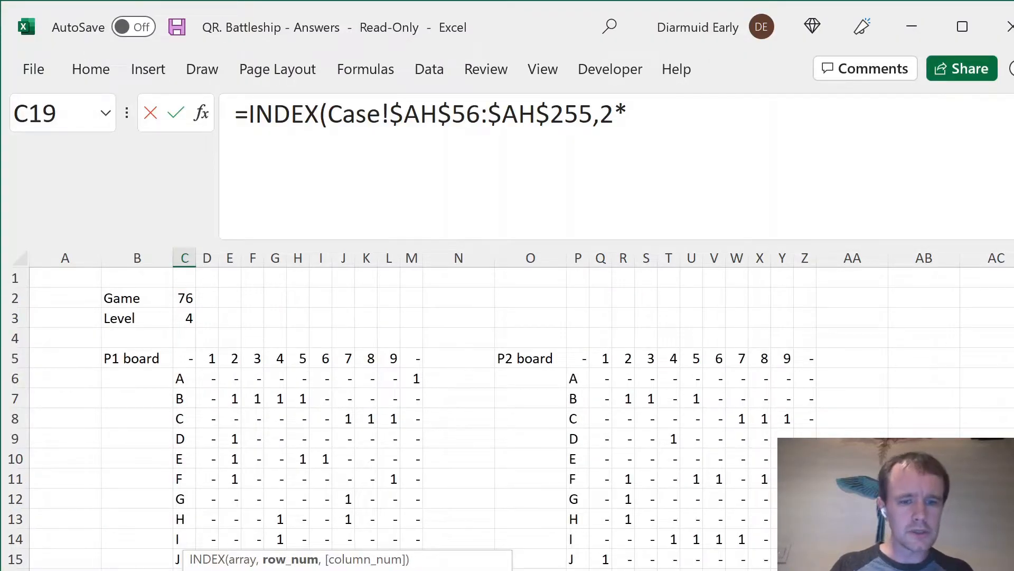
pyautogui.write('$C$2)')
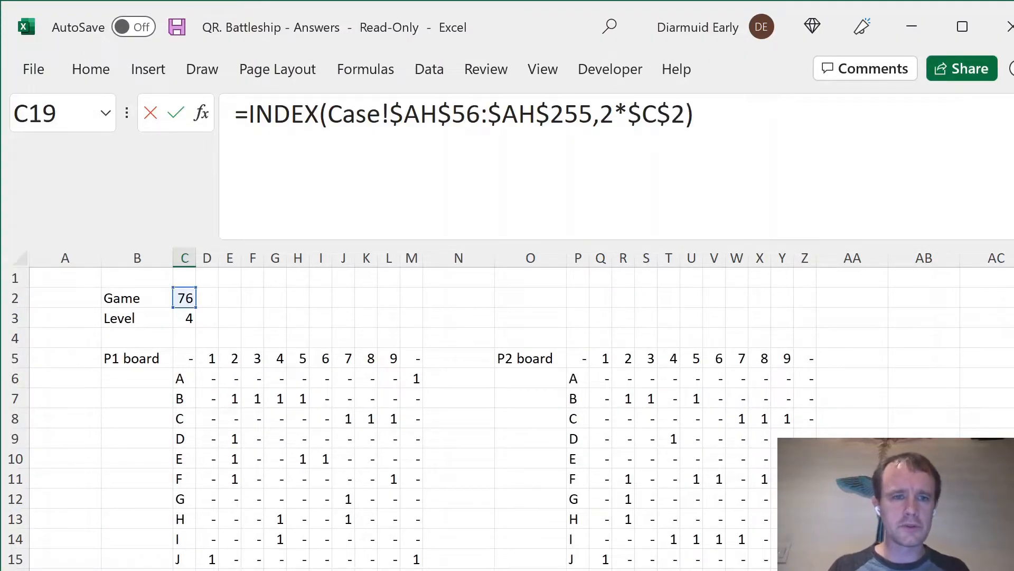
pyautogui.press('Return')
pyautogui.press('Return')
pyautogui.press('Up')
pyautogui.press('Up')
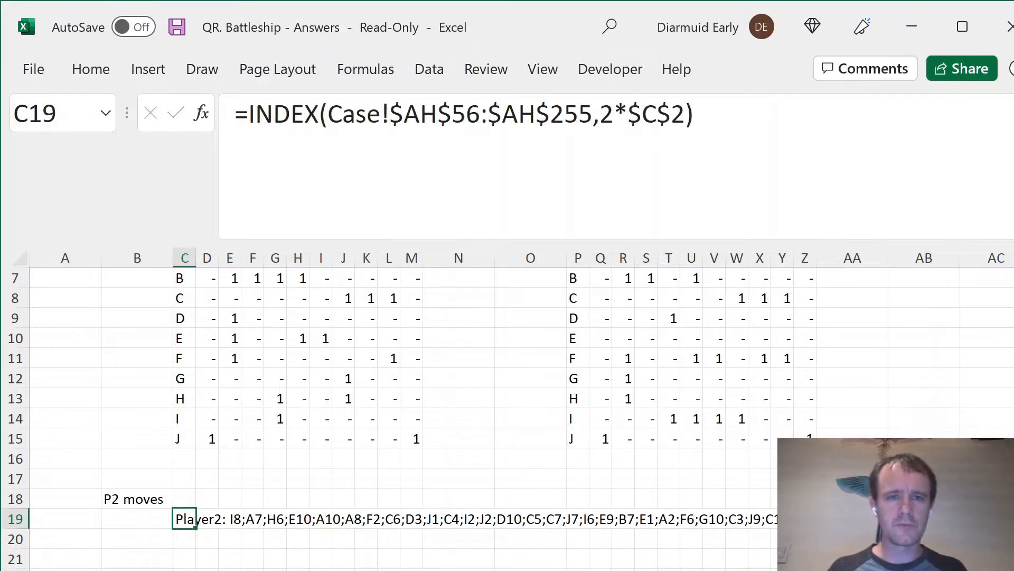
# Change the C19 formula's array to column AI, giving =INDEX(Case!$AI$56:$AI$255,2*$C$2).
pyautogui.press('F2')
pyautogui.hotkey('shift', 'Left')
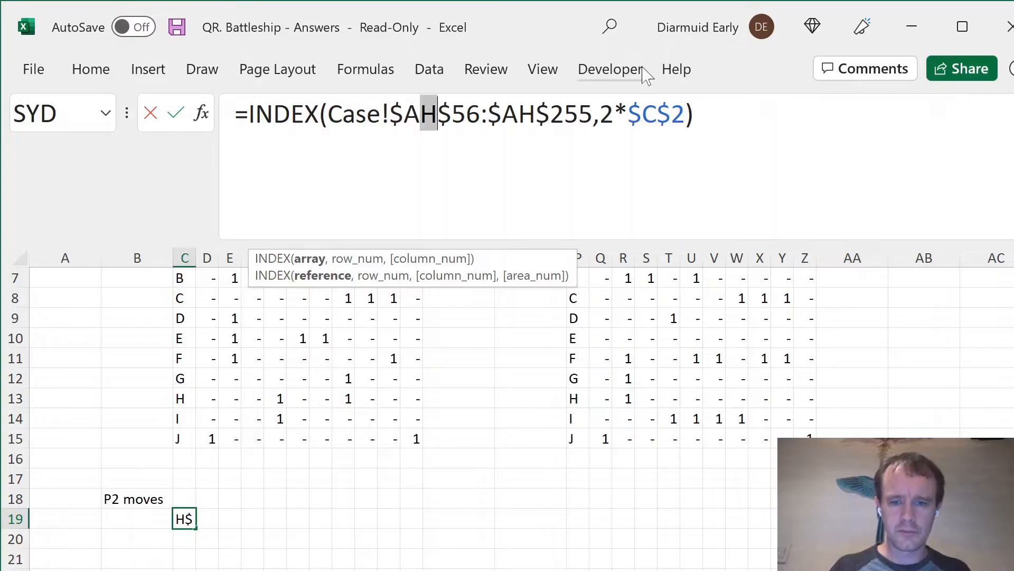
pyautogui.write('i')
pyautogui.press('Right')
pyautogui.press('Right')
pyautogui.press('Right')
pyautogui.press('Right')
pyautogui.press('Right')
pyautogui.press('Right')
pyautogui.press('Right')
pyautogui.press('BackSpace')
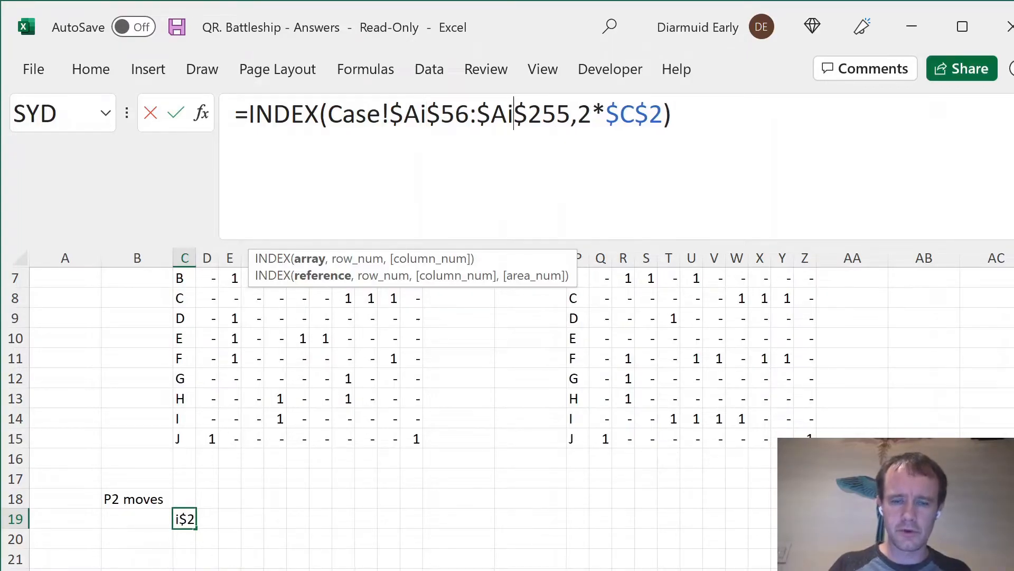
pyautogui.write('i')
pyautogui.press('Return')
pyautogui.press('Up')
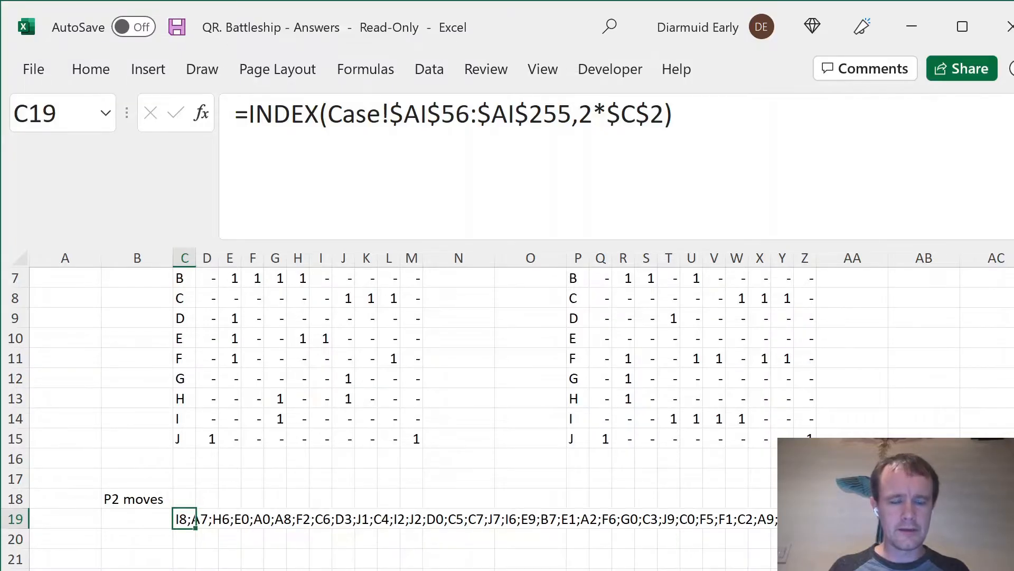
# Number the moves from B21 downward with =SEQUENCE(100).
pyautogui.click(136, 558)
pyautogui.write('=seq')
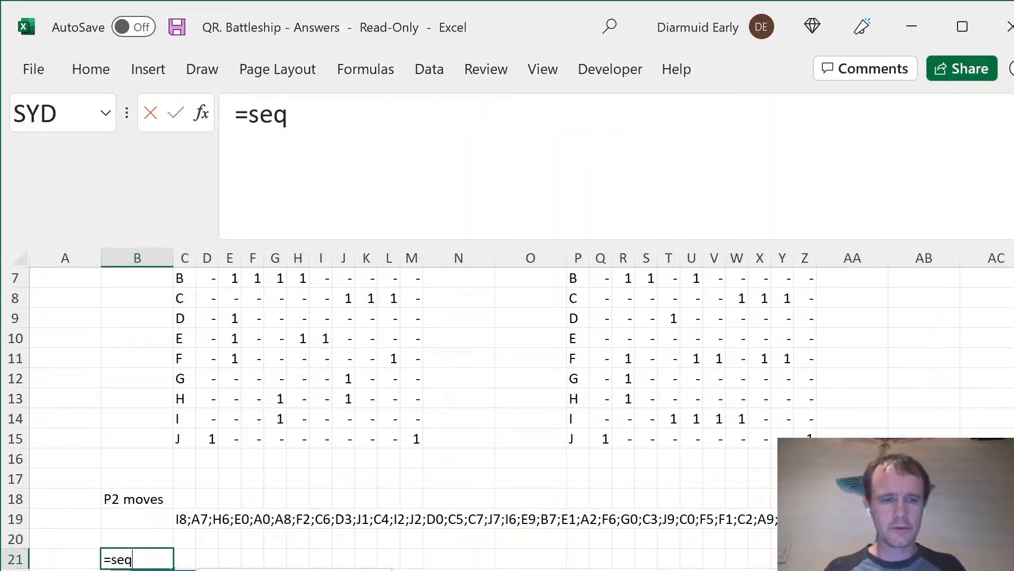
pyautogui.press('Tab')
pyautogui.write('100)')
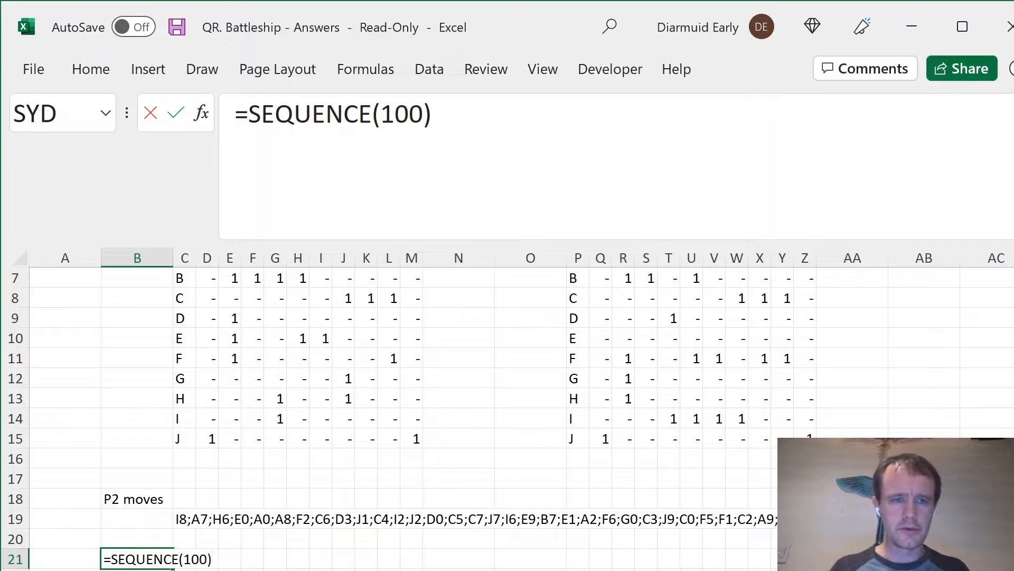
pyautogui.press('Return')
pyautogui.press('Return')
# Extract each two-character move beside its number by entering =MID(C19,3*B21#-2,2) in C21.
pyautogui.click(184, 519)
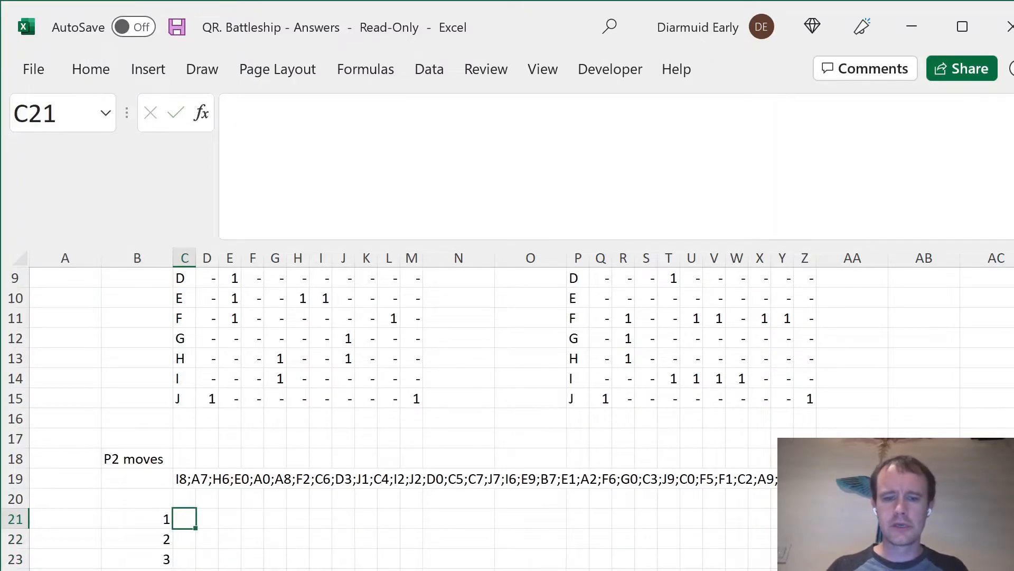
pyautogui.write('=mi')
pyautogui.press('Tab')
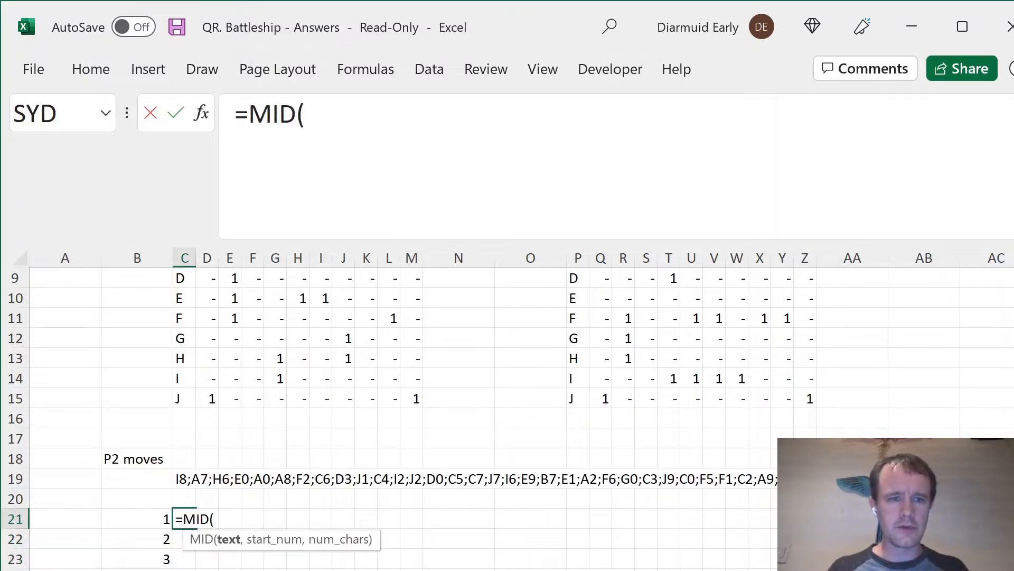
pyautogui.click(193, 478)
pyautogui.write(',')
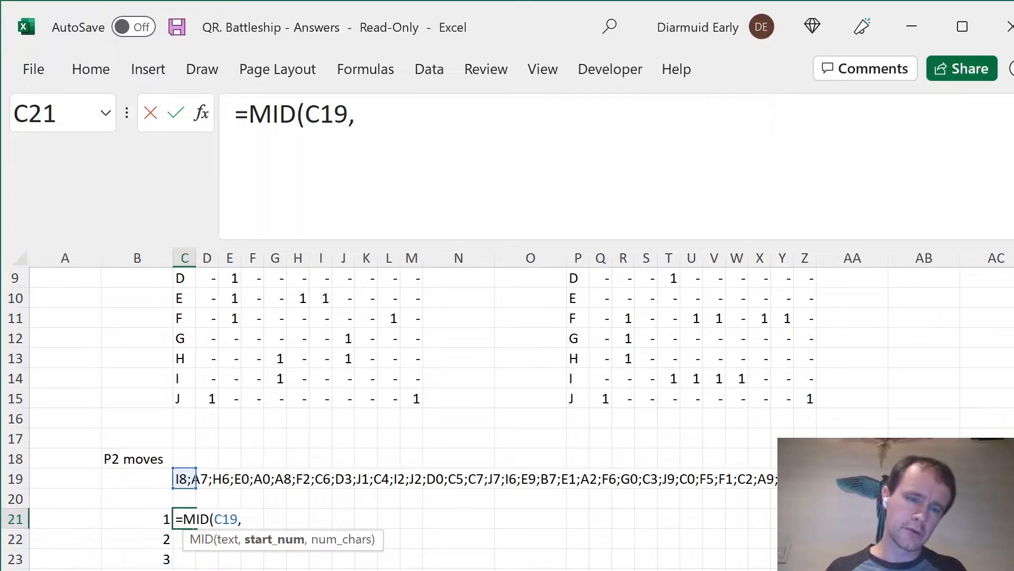
pyautogui.write('3*')
pyautogui.press('Left')
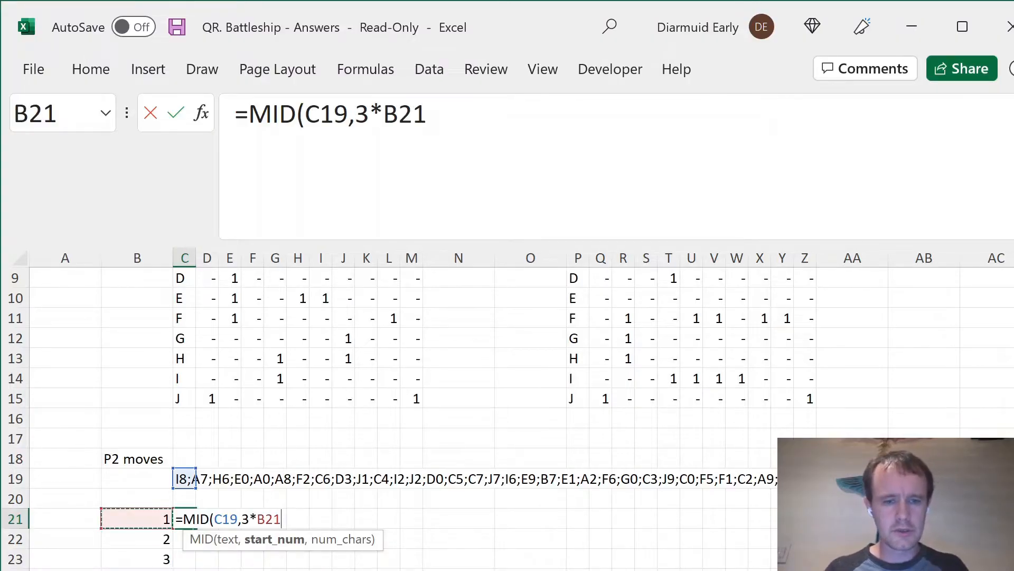
pyautogui.write('#-2')
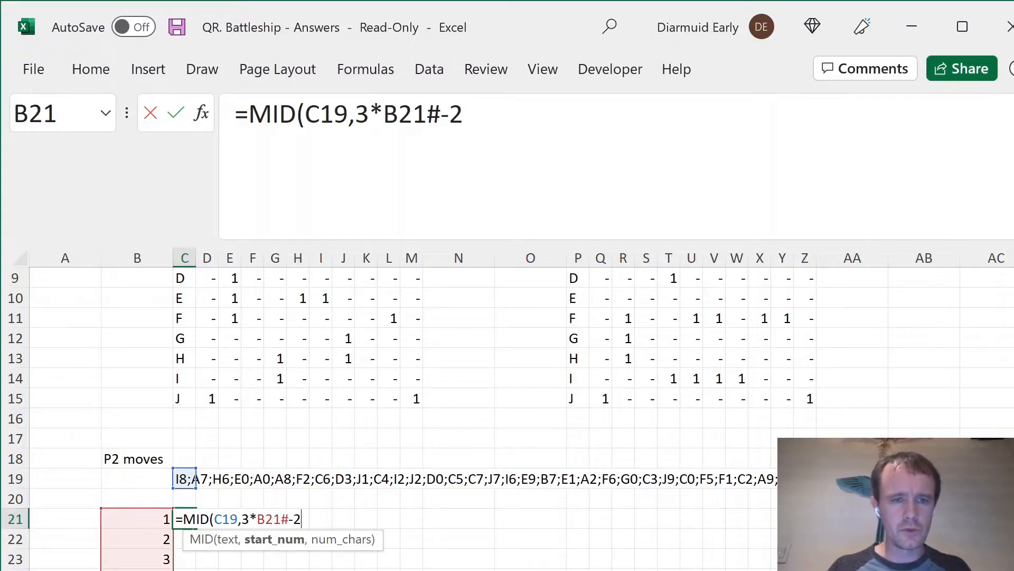
pyautogui.write(',2)')
pyautogui.press('Return')
# Check the extracted moves down column C.
pyautogui.press('Down')
pyautogui.press('Down')
pyautogui.press('Down')
pyautogui.press('Down')
pyautogui.press('Down')
pyautogui.press('Down')
pyautogui.press('Down')
pyautogui.press('Down')
pyautogui.press('Down')
pyautogui.hotkey('ctrl', 'Up')
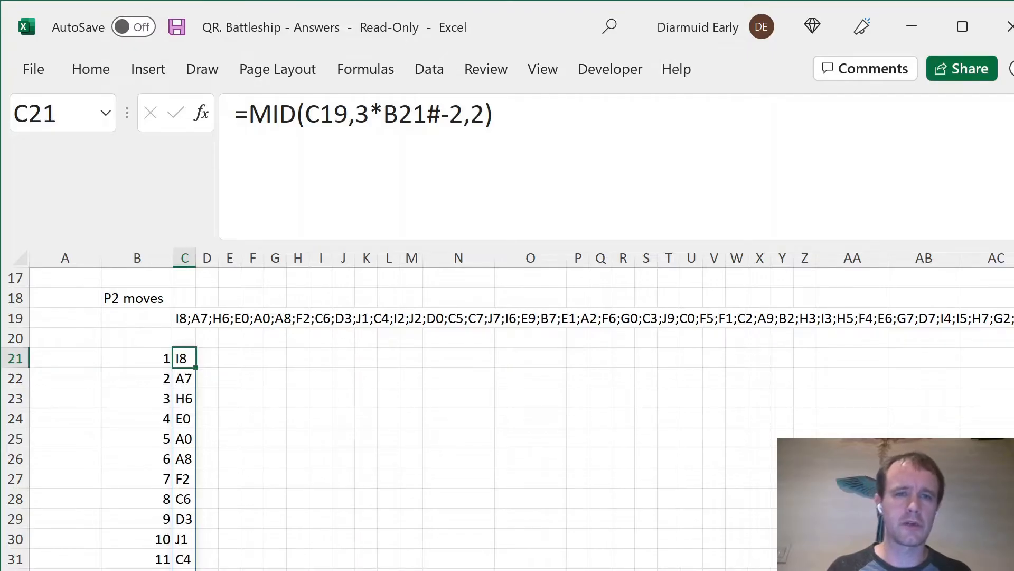
# Examine the start position and character count in the C21 MID formula and compare the first moves with the source string.
pyautogui.click(355, 114)
pyautogui.moveTo(355, 114); pyautogui.dragTo(441, 114)
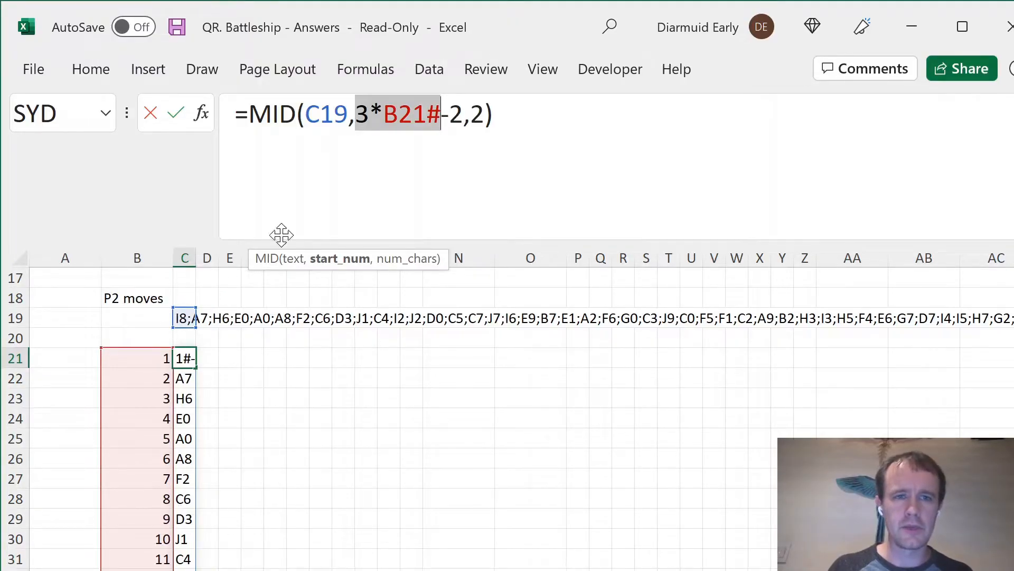
pyautogui.click(413, 259)
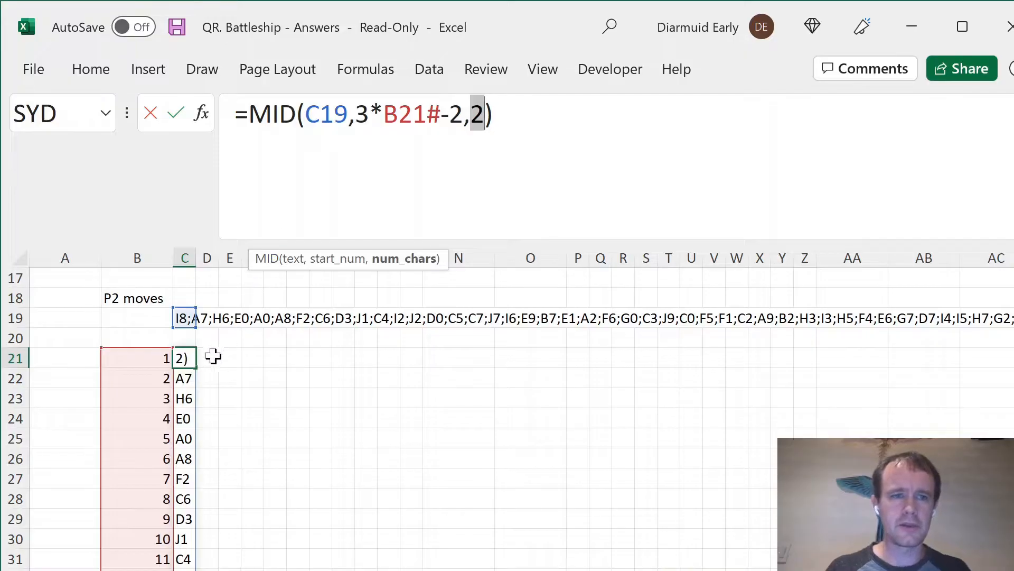
pyautogui.press('Escape')
pyautogui.press('Down')
pyautogui.press('Down')
pyautogui.press('Down')
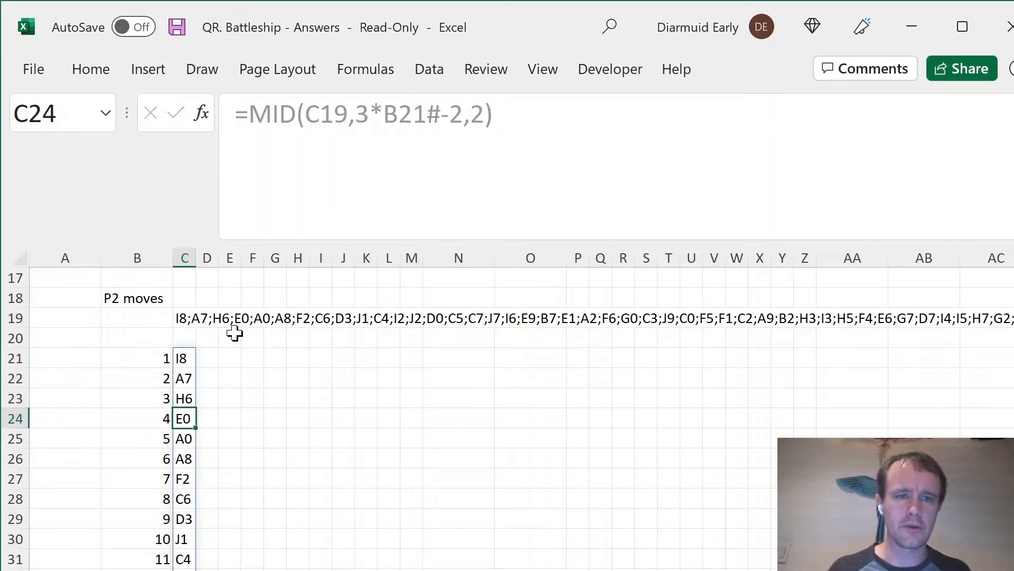
pyautogui.press('Up')
pyautogui.press('Up')
pyautogui.press('Up')
pyautogui.press('Right')
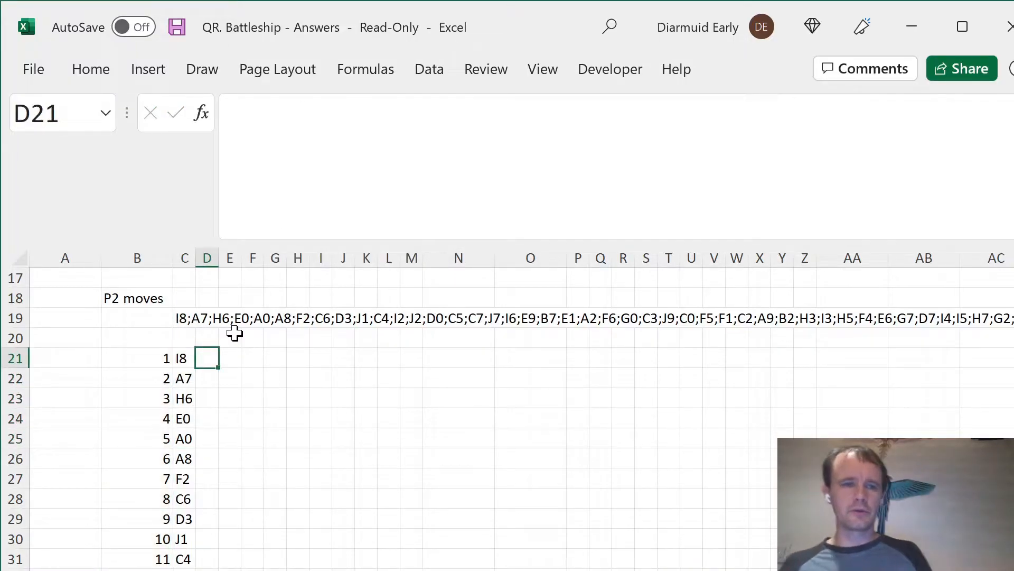
# Move the numbered move list in B21:C120 down one row so it starts at B22.
pyautogui.scroll(4, 235, 333)
pyautogui.press('Left')
pyautogui.press('Down')
pyautogui.press('Left')
pyautogui.press('Up')
pyautogui.hotkey('ctrl', 'shift', 'Down')
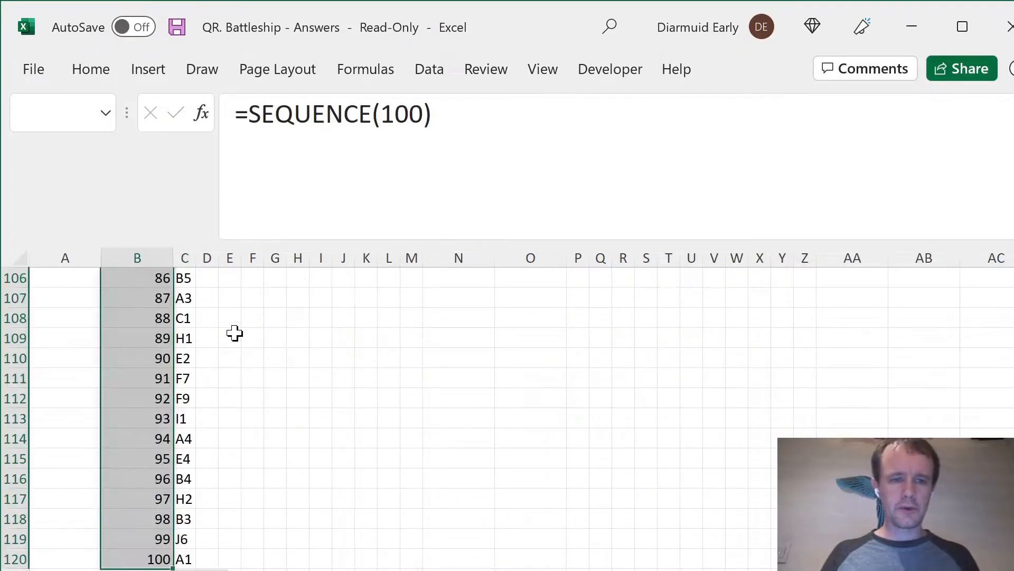
pyautogui.hotkey('shift', 'Right')
pyautogui.hotkey('ctrl', 'c')
pyautogui.hotkey('ctrl', 'BackSpace')
pyautogui.press('Down')
pyautogui.hotkey('ctrl', 'v')
# Add the column header "Hit?" in D21.
pyautogui.press('Up')
pyautogui.press('Right')
pyautogui.press('Right')
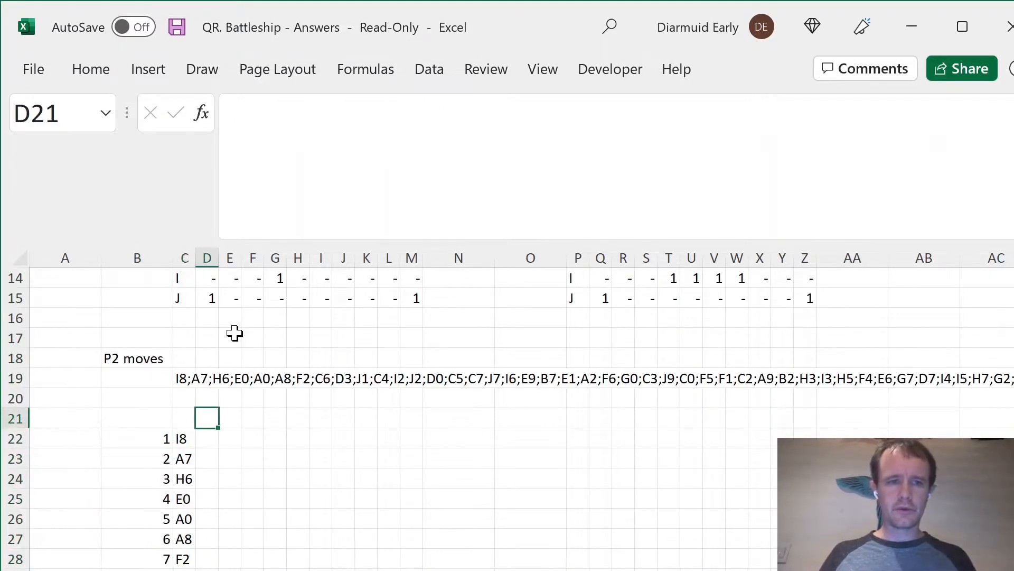
pyautogui.write('Hit?')
pyautogui.press('Return')
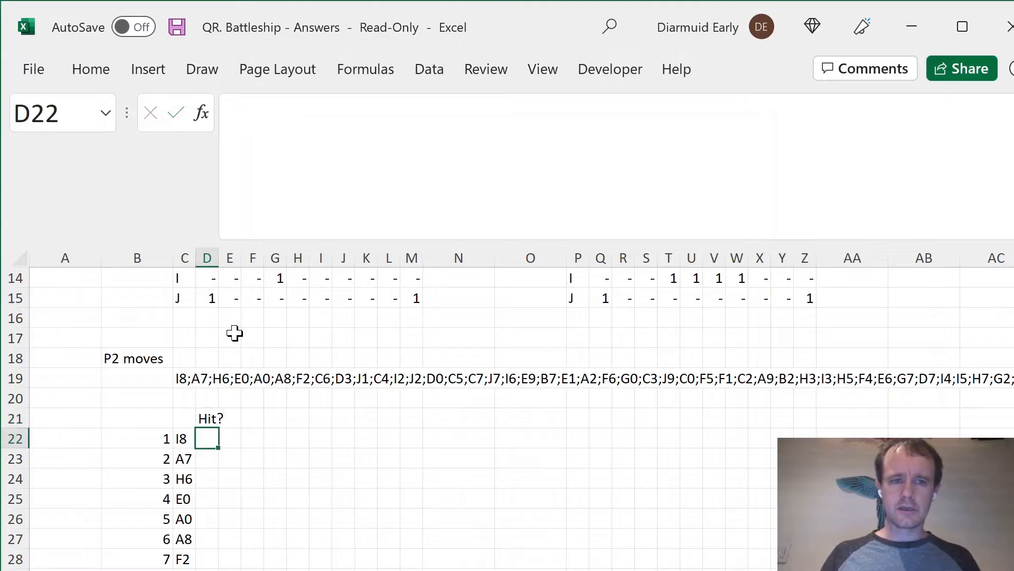
# Start a SUM(IF( formula in D22 with the P1 board's row labels as the absolute range $C$6:$C$15.
pyautogui.write('=sum')
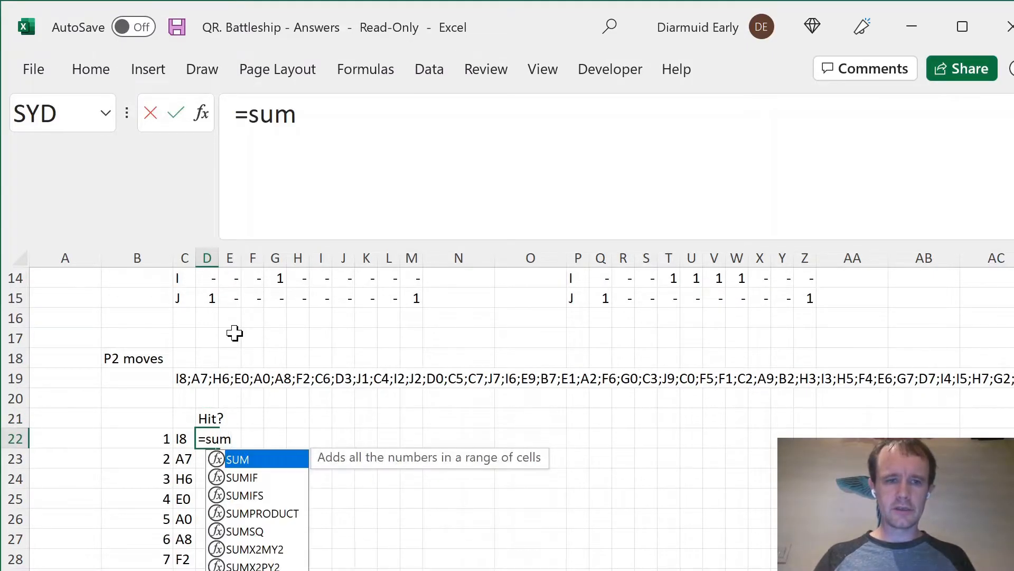
pyautogui.press('Tab')
pyautogui.write('IF(')
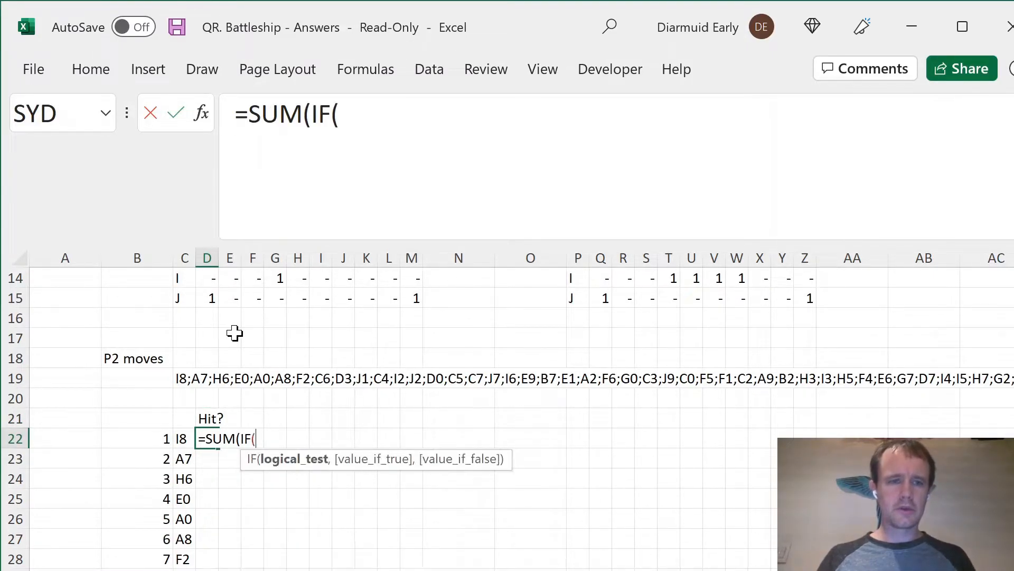
pyautogui.press('Up')
pyautogui.press('Up')
pyautogui.press('Up')
pyautogui.press('Up')
pyautogui.press('Up')
pyautogui.press('Up')
pyautogui.press('Up')
pyautogui.press('Up')
pyautogui.press('Up')
pyautogui.press('Up')
pyautogui.press('Up')
pyautogui.press('Up')
pyautogui.press('Up')
pyautogui.press('Up')
pyautogui.press('Up')
pyautogui.press('Up')
pyautogui.press('Up')
pyautogui.press('Up')
pyautogui.press('Up')
pyautogui.press('Up')
pyautogui.press('Left')
pyautogui.press('Down')
pyautogui.press('Down')
pyautogui.press('Down')
pyautogui.press('Down')
pyautogui.press('Down')
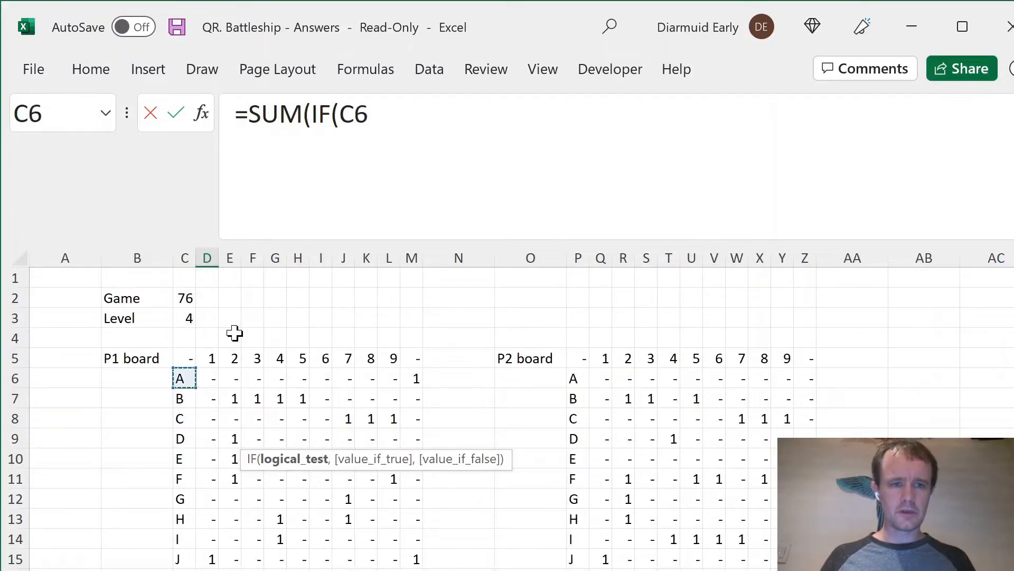
pyautogui.hotkey('ctrl', 'shift', 'Down')
pyautogui.press('F4')
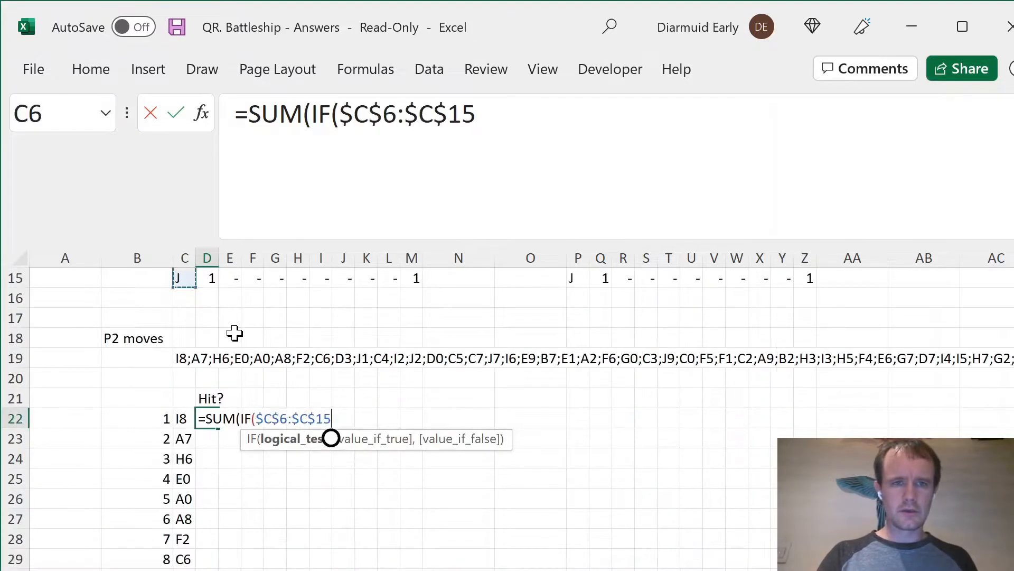
# Join the row labels to the column headers $D$5:$M$5 with & and compare the result with the move in C22.
pyautogui.write('&')
pyautogui.click(235, 333)
pyautogui.press('Left')
pyautogui.press('Left')
pyautogui.press('Left')
pyautogui.press('Right')
pyautogui.press('Right')
pyautogui.press('Up')
pyautogui.press('Up')
pyautogui.press('Up')
pyautogui.hotkey('ctrl', 'Up')
pyautogui.hotkey('ctrl', 'Up')
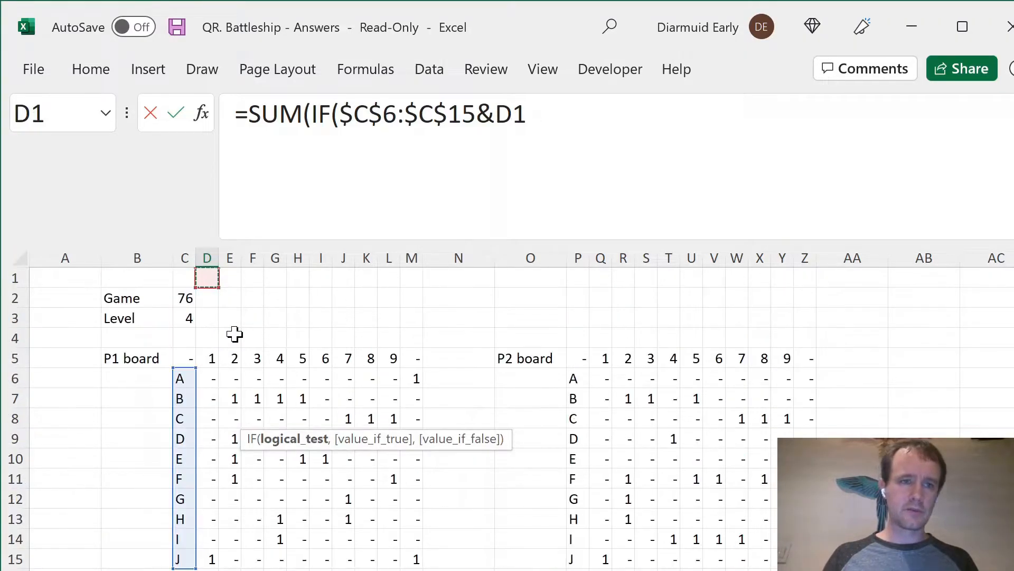
pyautogui.hotkey('ctrl', 'Down')
pyautogui.hotkey('ctrl', 'shift', 'Right')
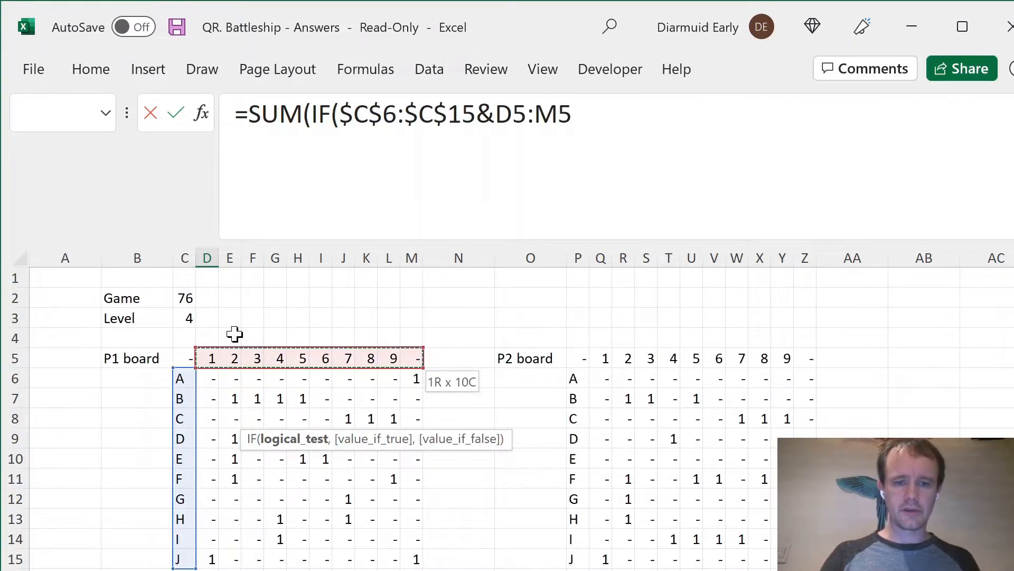
pyautogui.press('F4')
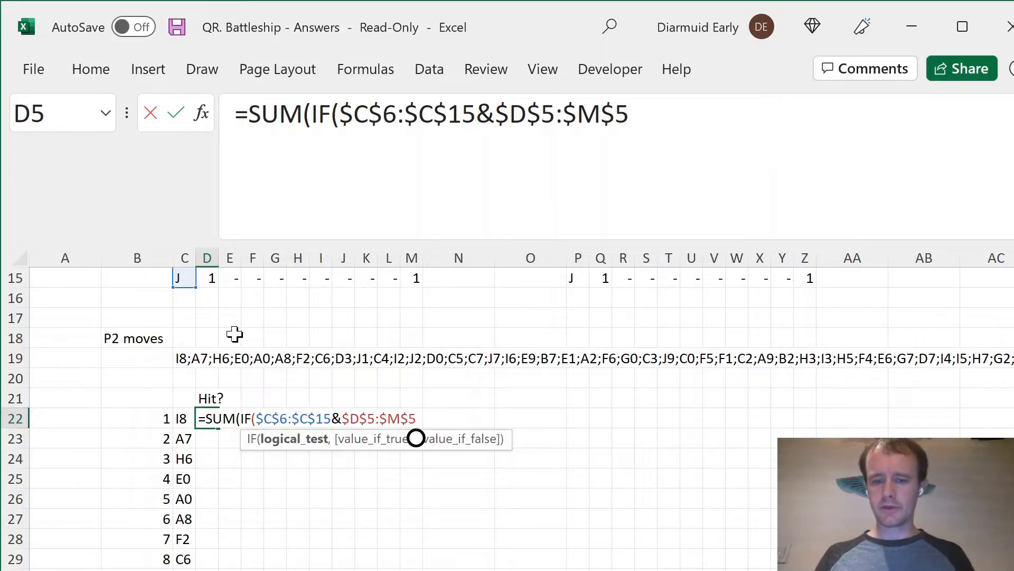
pyautogui.write('=')
pyautogui.press('Left')
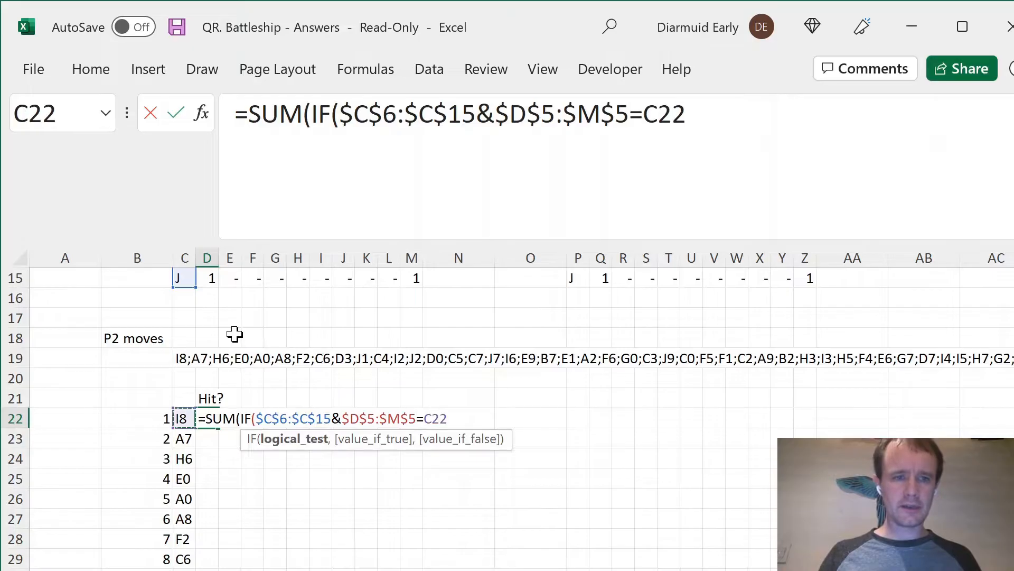
# Complete the D22 formula so matches return the P1 board values $D$6:$M$15 and everything else returns 0.
pyautogui.write(',')
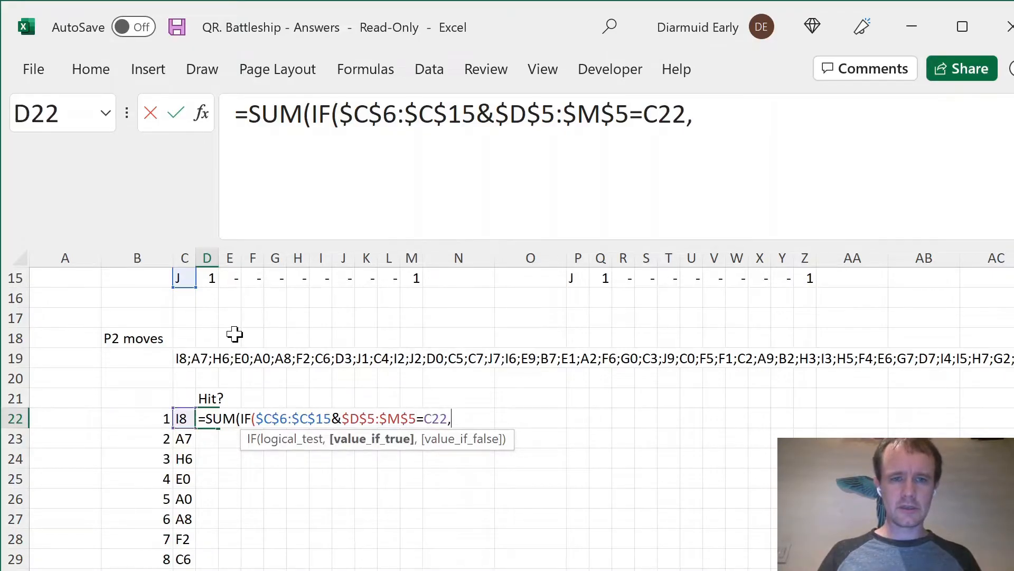
pyautogui.click(230, 282)
pyautogui.hotkey('ctrl', 'shift', 'Up')
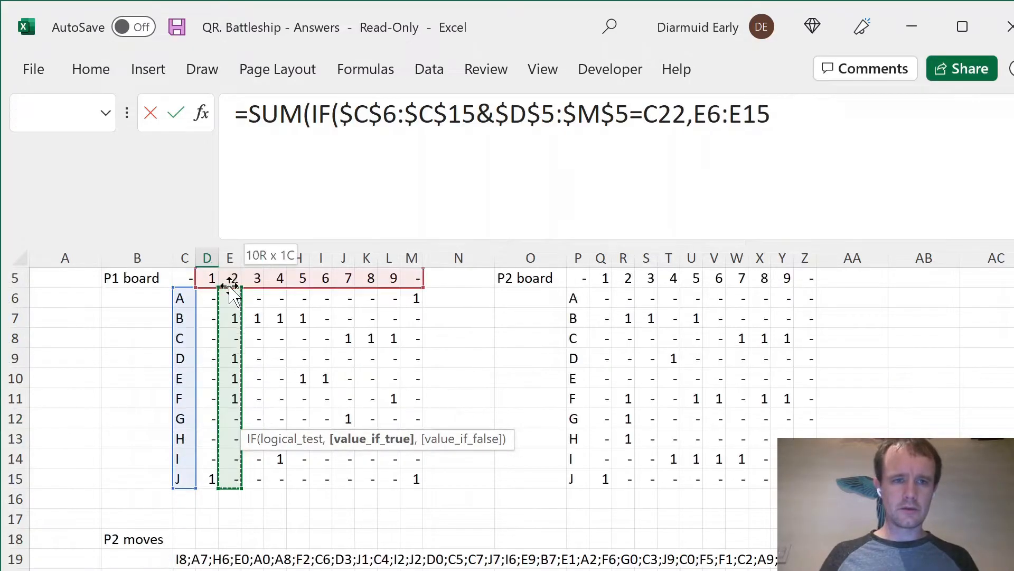
pyautogui.hotkey('ctrl', 'shift', 'Right')
pyautogui.hotkey('shift', 'Down')
pyautogui.press('Left')
pyautogui.hotkey('ctrl', 'Up')
pyautogui.press('Down')
pyautogui.hotkey('ctrl', 'shift', 'Down')
pyautogui.hotkey('ctrl', 'shift', 'Right')
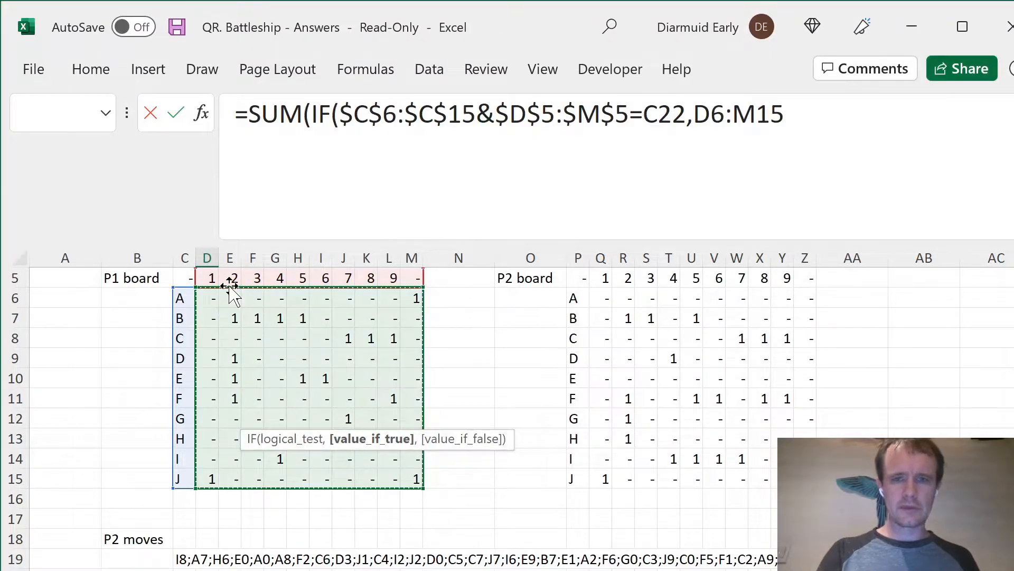
pyautogui.press('F4')
pyautogui.write(',0)')
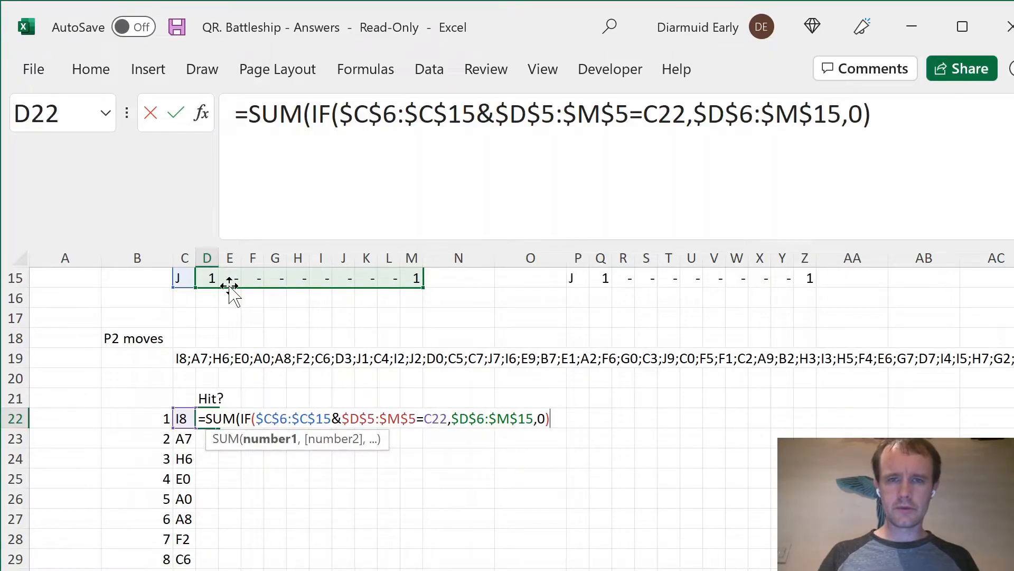
pyautogui.write(')')
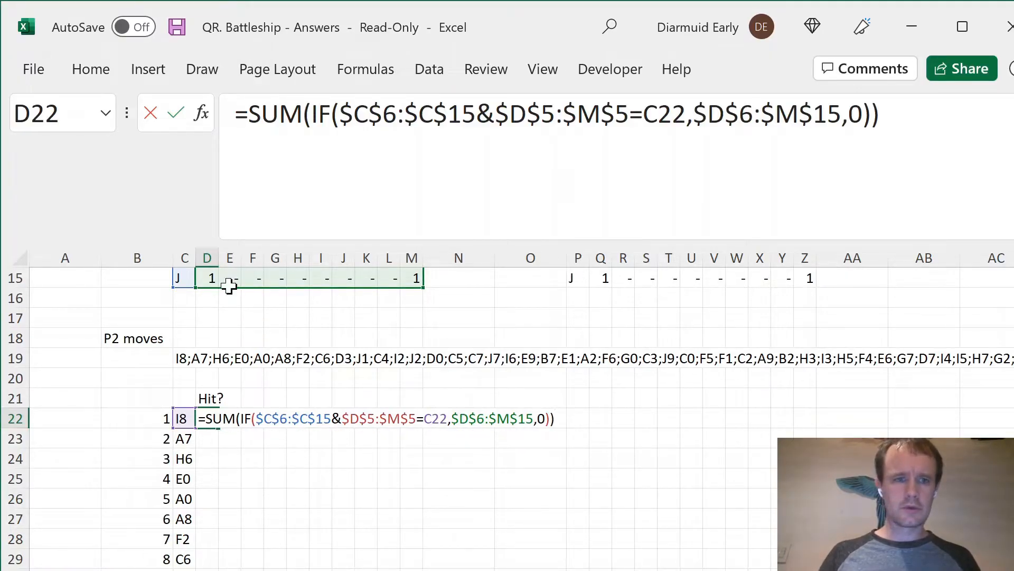
pyautogui.press('Return')
pyautogui.press('Up')
pyautogui.press('Left')
pyautogui.press('Right')
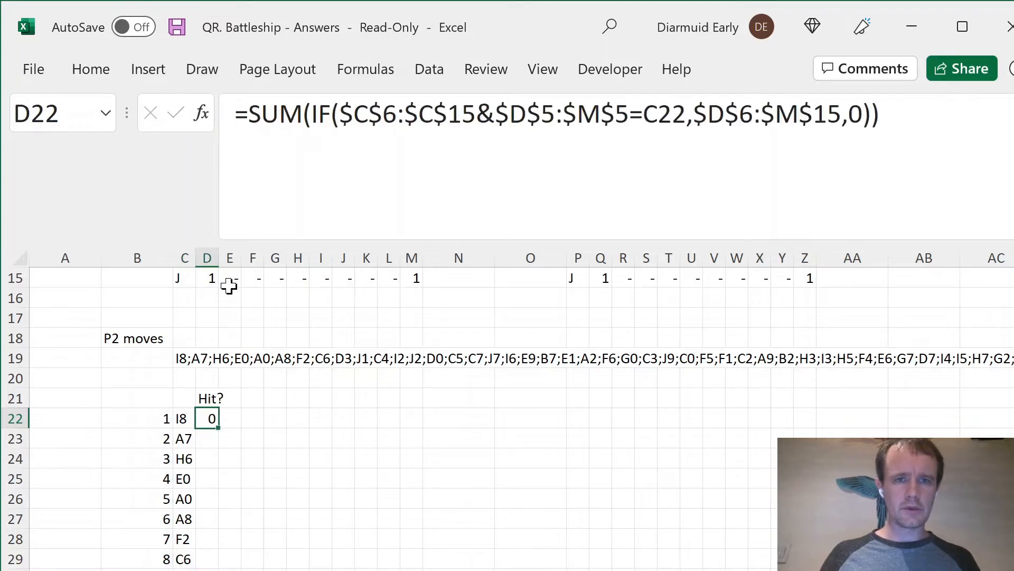
# Try comparing against the whole spilled move list by changing C22 to C22# in the D22 formula.
pyautogui.click(671, 113)
pyautogui.press('Right')
pyautogui.write('#')
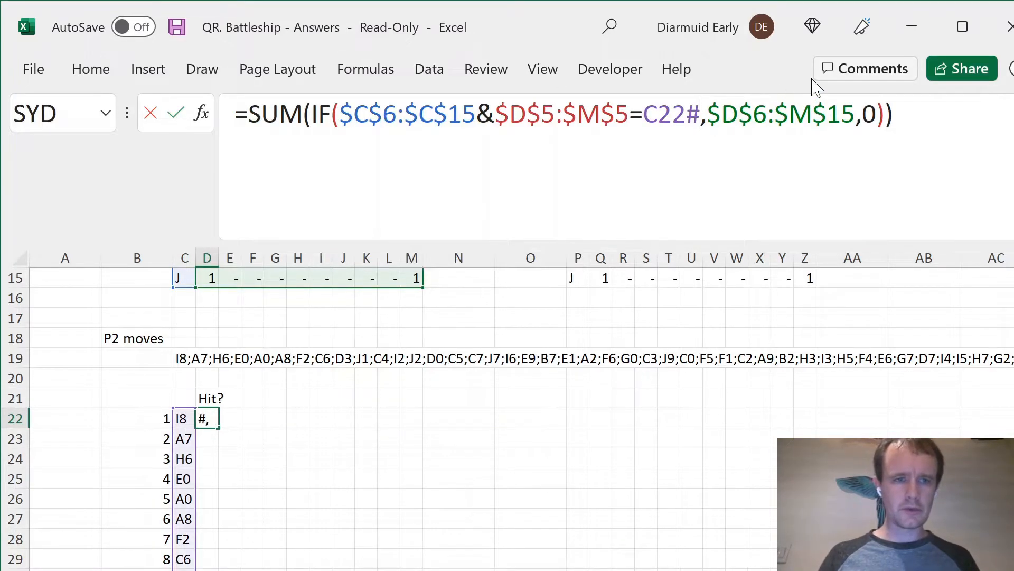
pyautogui.press('Return')
pyautogui.press('Up')
# Remove the spill operator from the D22 formula so it refers only to C22.
pyautogui.press('F2')
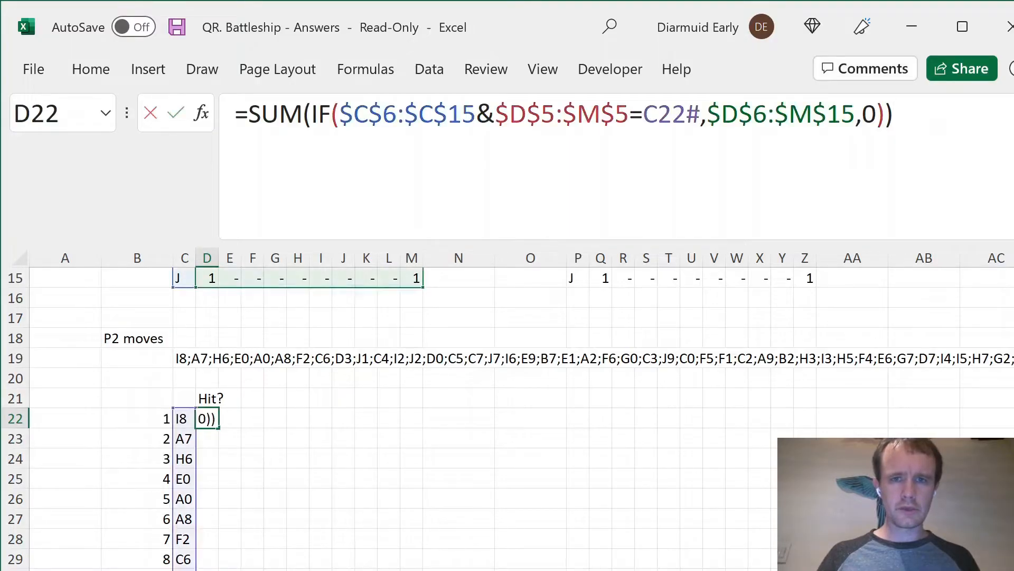
pyautogui.press('Left')
pyautogui.press('Left')
pyautogui.press('Left')
pyautogui.press('Left')
pyautogui.press('Left')
pyautogui.press('Left')
pyautogui.press('Left')
pyautogui.press('Left')
pyautogui.press('Left')
pyautogui.press('Left')
pyautogui.press('Left')
pyautogui.press('Left')
pyautogui.press('Left')
pyautogui.press('Left')
pyautogui.press('Left')
pyautogui.press('BackSpace')
pyautogui.hotkey('ctrl', 'Return')
# Fill the D22 hit formula down to D121 alongside all 100 moves.
pyautogui.press('Left')
pyautogui.hotkey('ctrl', 'Down')
pyautogui.press('Right')
pyautogui.hotkey('ctrl', 'shift', 'Up')
pyautogui.hotkey('ctrl', 'd')
pyautogui.scroll(20, 787, 95)
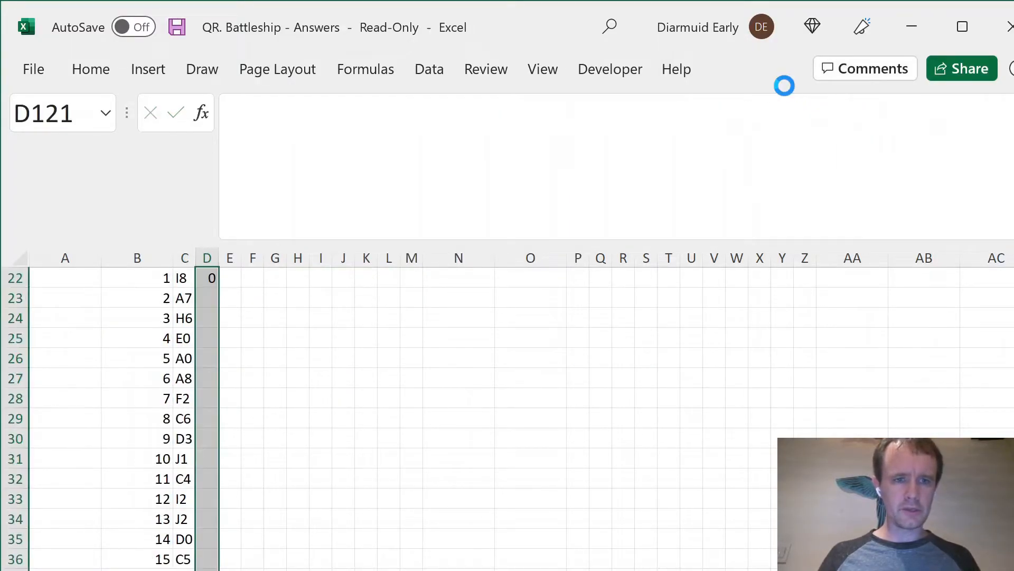
# Apply the number format of board cell D15 to the hit results in D22:D121 by pasting formats only.
pyautogui.hotkey('ctrl', 'Up')
pyautogui.hotkey('ctrl', 'Up')
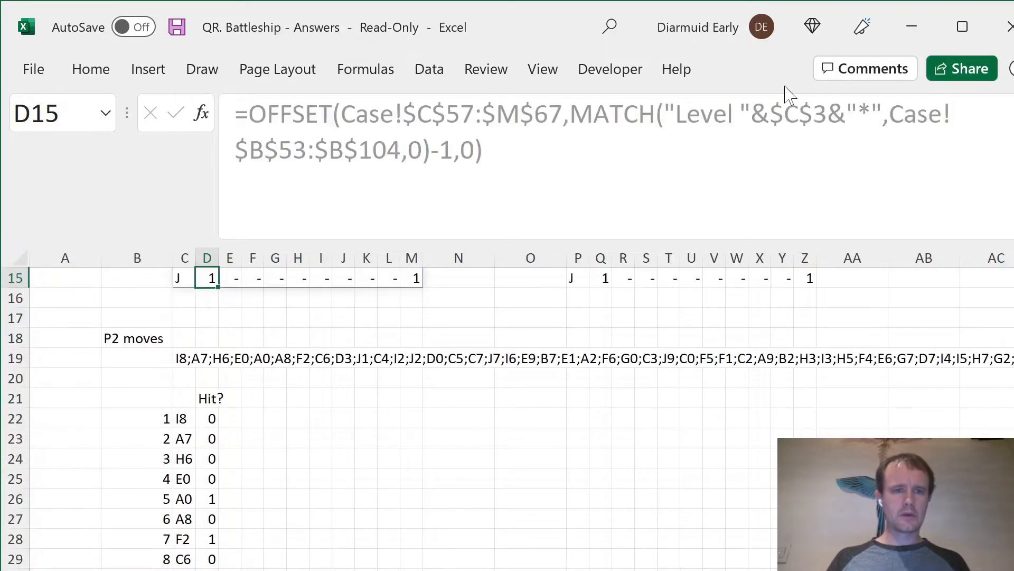
pyautogui.hotkey('ctrl', 'c')
pyautogui.hotkey('ctrl', 'Down')
pyautogui.press('Down')
pyautogui.hotkey('ctrl', 'shift', 'Down')
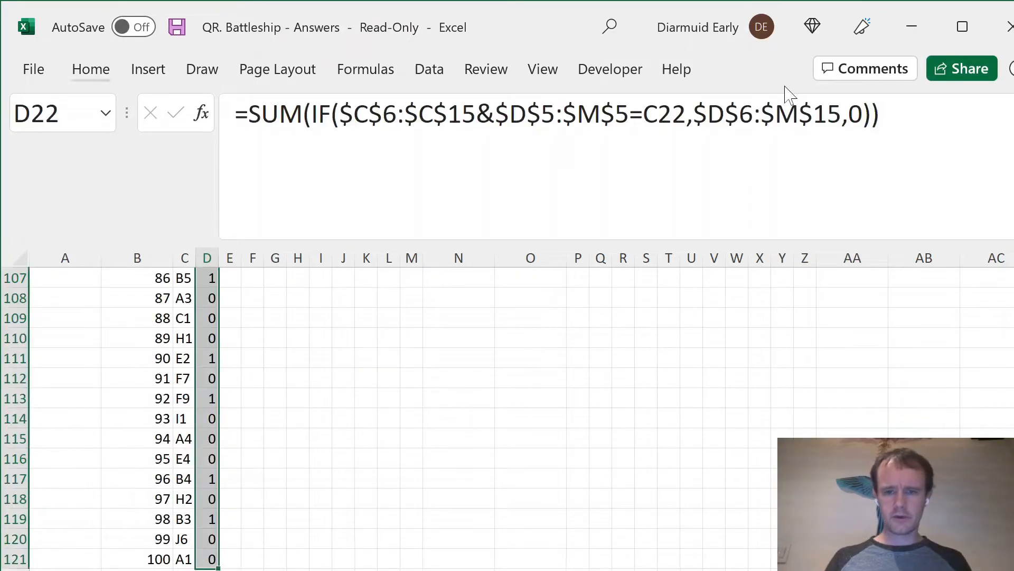
pyautogui.hotkey('ctrl', 'BackSpace')
pyautogui.hotkey('ctrl', 'alt', 'v')
pyautogui.press('t')
pyautogui.press('Return')
# Add the column header "Skip?" in E21.
pyautogui.press('Up')
pyautogui.press('Right')
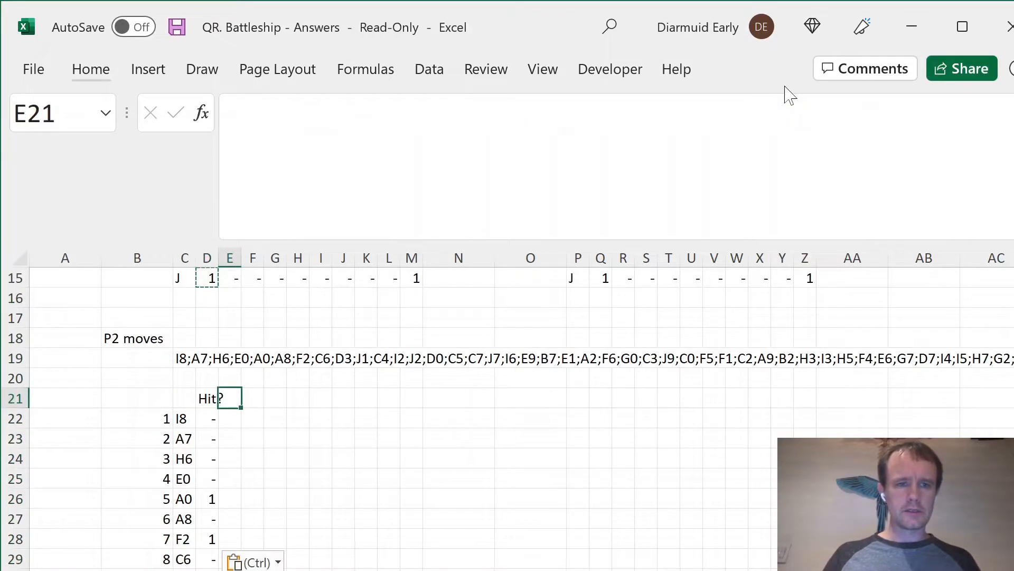
pyautogui.write('Skip?')
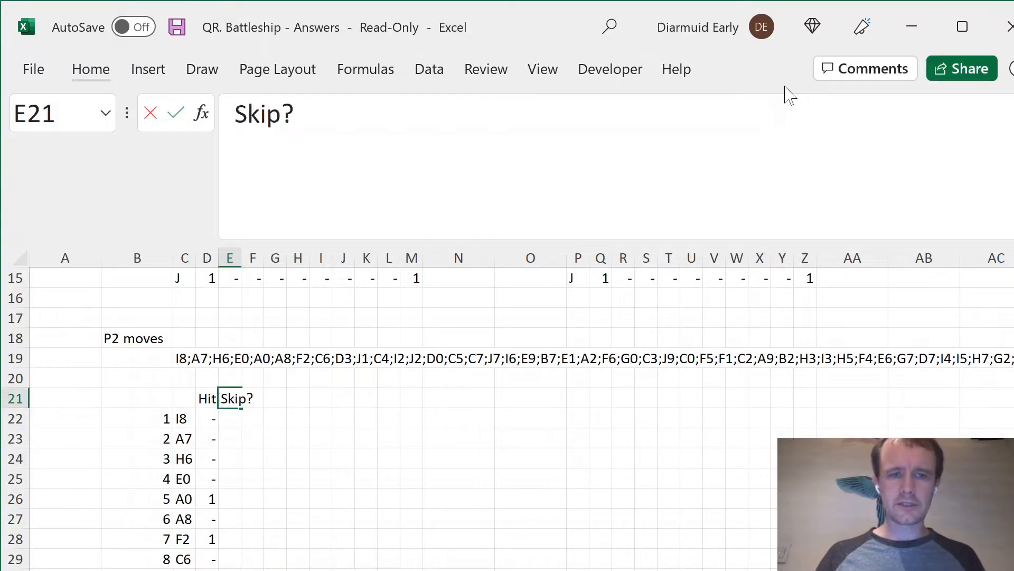
pyautogui.press('Return')
# Fit the widths of columns D and E to their "Hit?" and "Skip?" headers.
pyautogui.press('Left')
pyautogui.press('Right')
pyautogui.press('Left')
pyautogui.press('Right')
pyautogui.scroll(-2, 790, 95)
pyautogui.press('Up')
pyautogui.scroll(1, 790, 95)
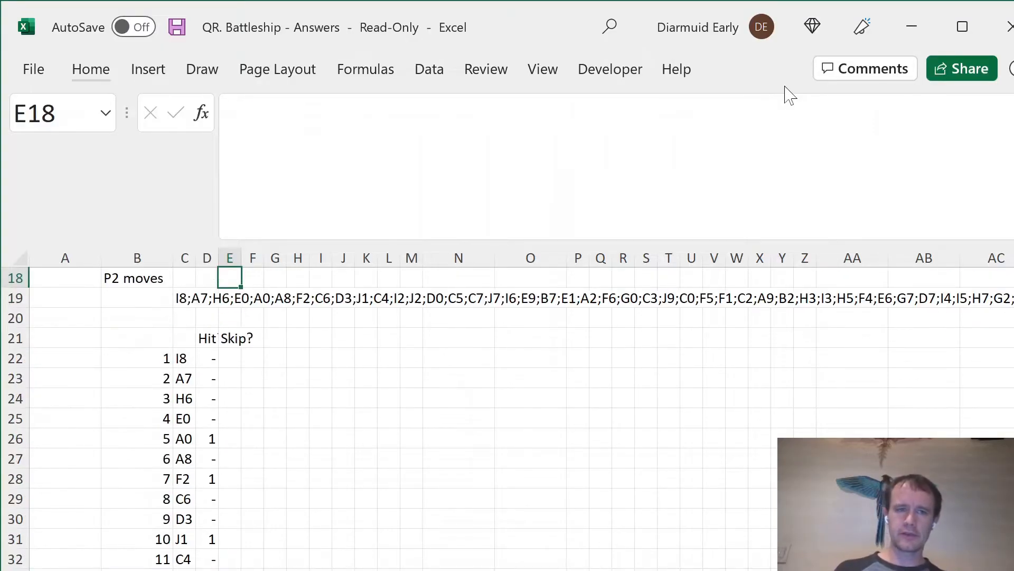
pyautogui.press('Left')
pyautogui.press('Down')
pyautogui.press('Up')
pyautogui.hotkey('shift', 'Right')
pyautogui.hotkey('alt', 'o')
pyautogui.press('c')
pyautogui.press('a')
pyautogui.press('Right')
pyautogui.hotkey('ctrl', 'space')
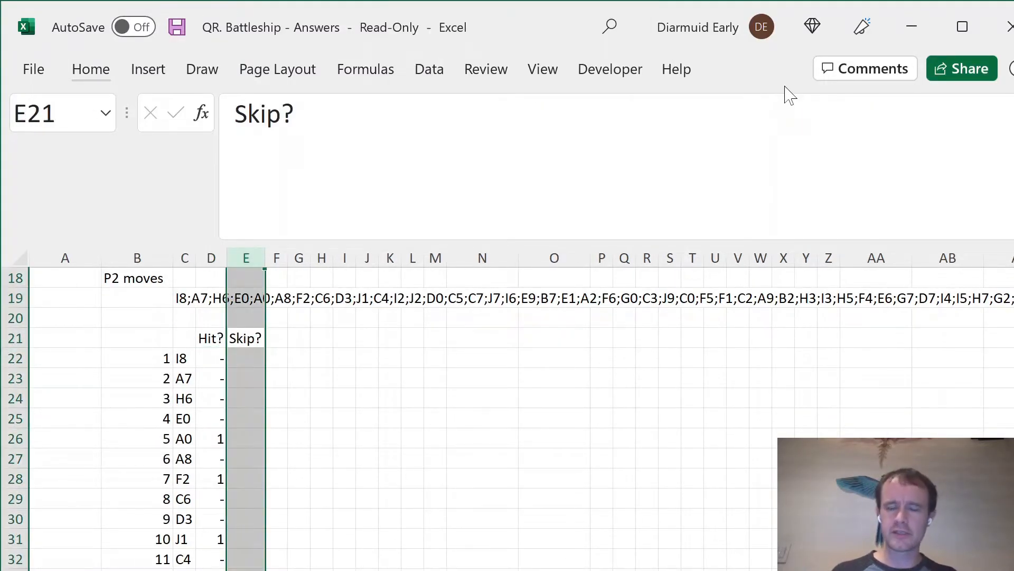
# Add the column header "Turn" in F21.
pyautogui.press('Down')
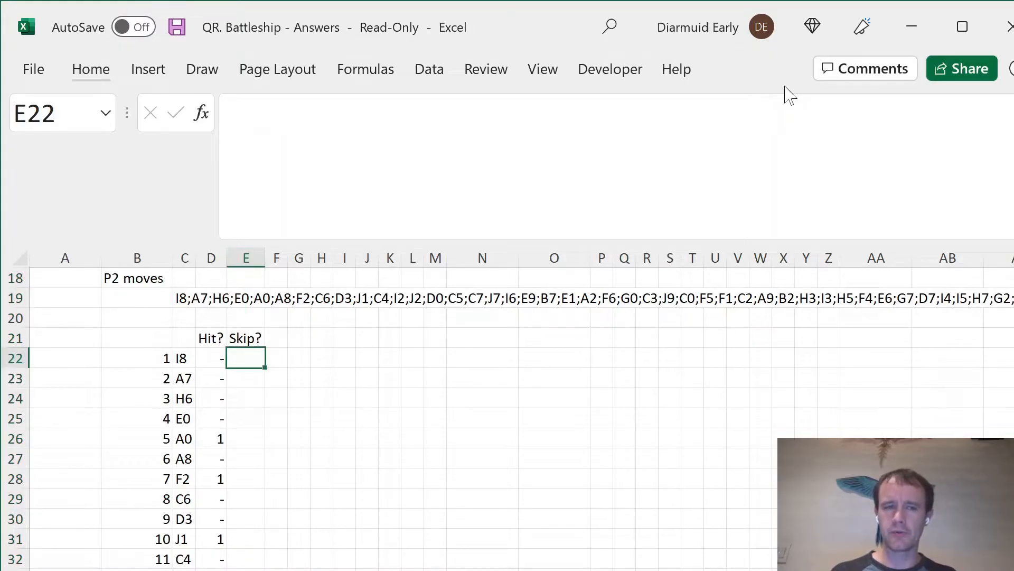
pyautogui.press('Up')
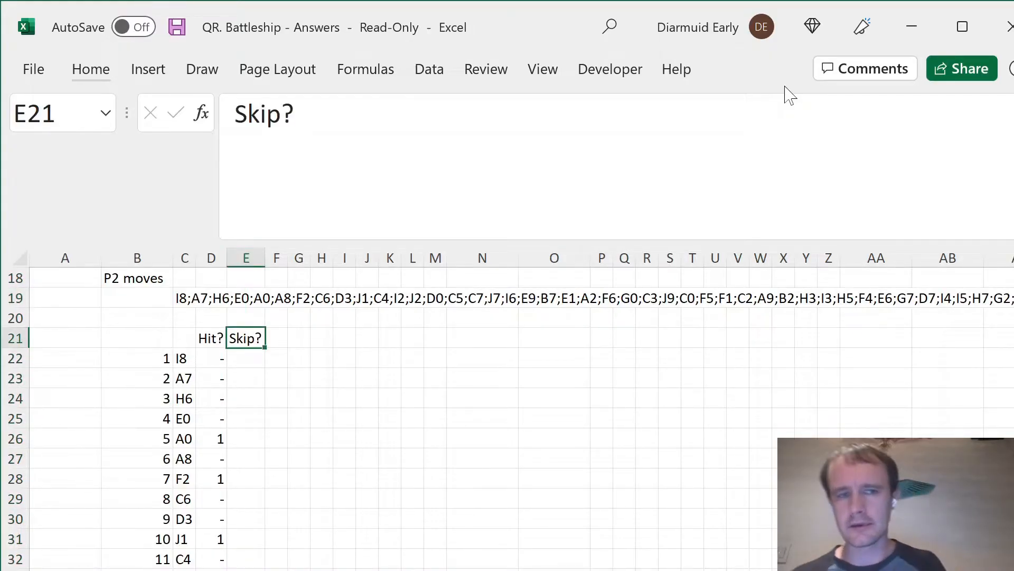
pyautogui.press('Right')
pyautogui.write('Turn')
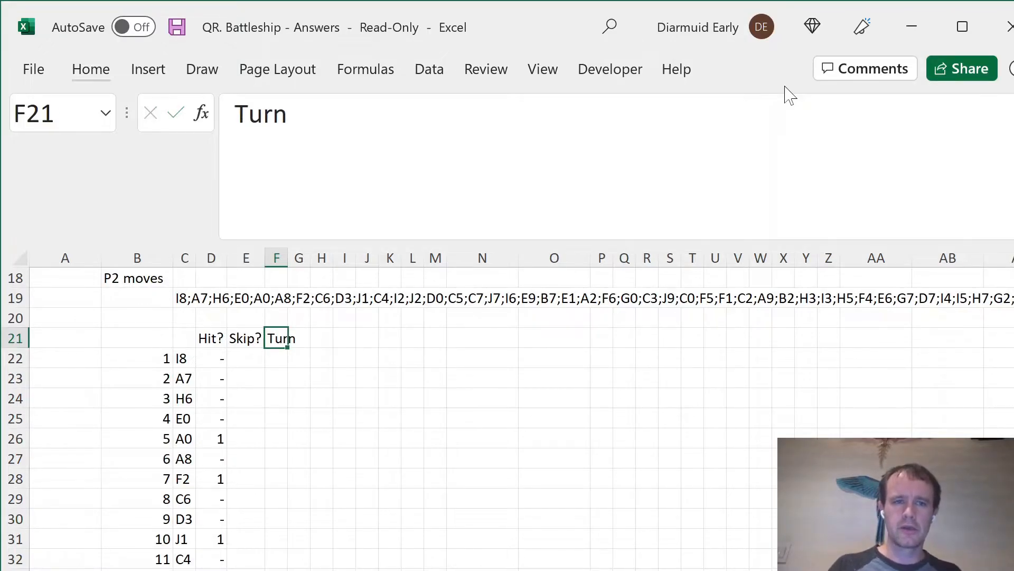
pyautogui.press('Return')
# Enter 1 as the starting turn number in F22 and fit column F's width to its header.
pyautogui.write('1')
pyautogui.hotkey('ctrl', 'Return')
pyautogui.write('hj')
pyautogui.press('Escape')
pyautogui.press('alt')
pyautogui.press('Escape')
# Color the hard-coded starting turn number in F22 red.
pyautogui.hotkey('alt', 'h')
pyautogui.press('f')
pyautogui.press('c')
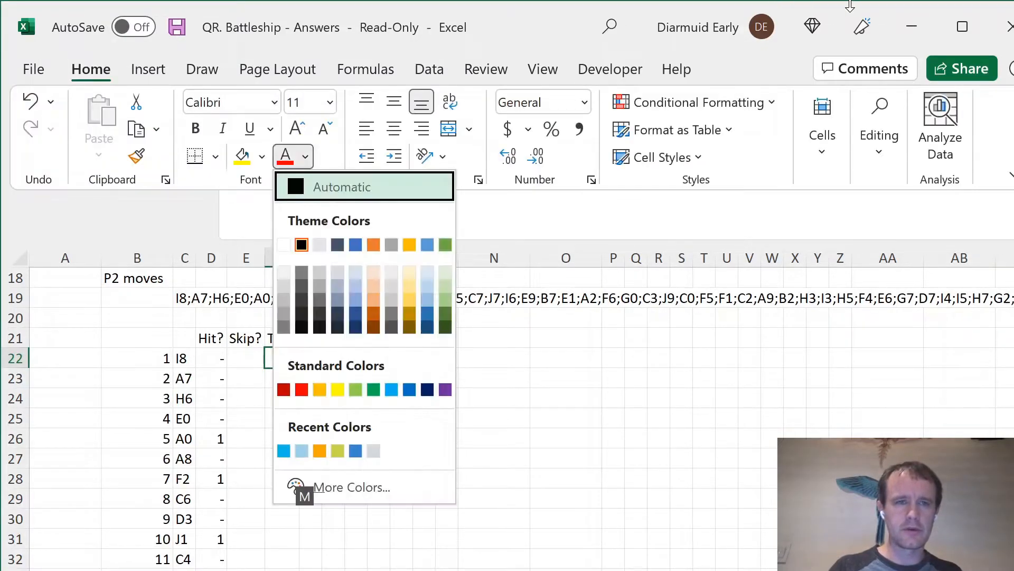
pyautogui.click(302, 389)
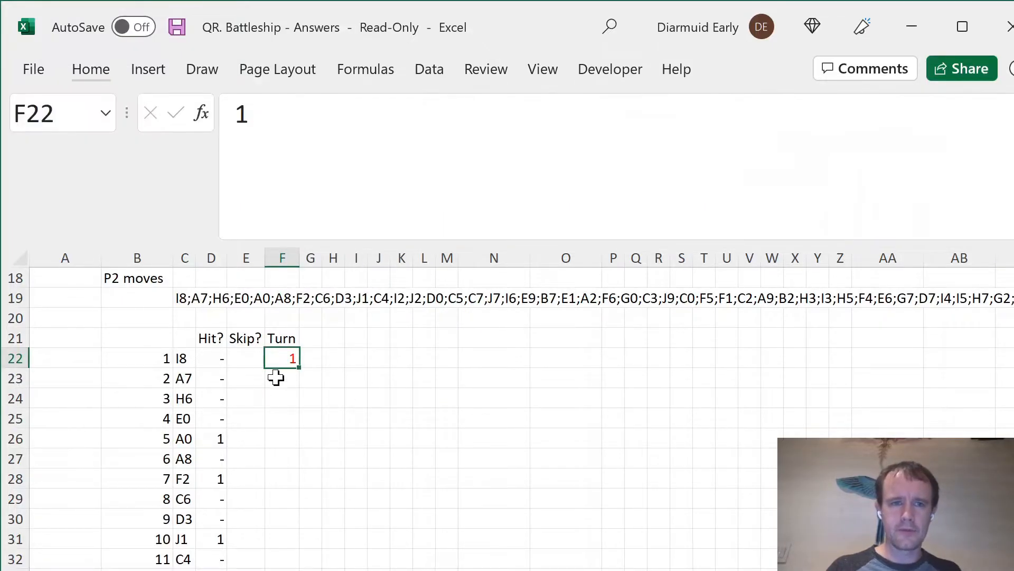
pyautogui.click(274, 376)
pyautogui.write('=IF(')
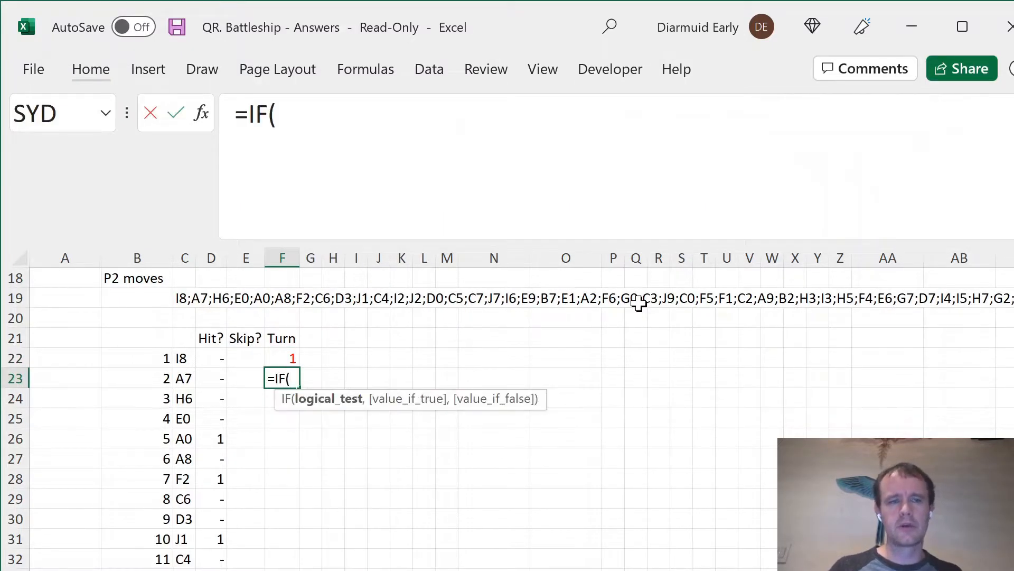
pyautogui.press('Up')
pyautogui.press('Left')
pyautogui.press('Escape')
# Enter =F22+IF(OR(D22=1,E22=1),0,1) in F23 so the turn number advances only when the previous move was neither a hit nor a skip.
pyautogui.write('=')
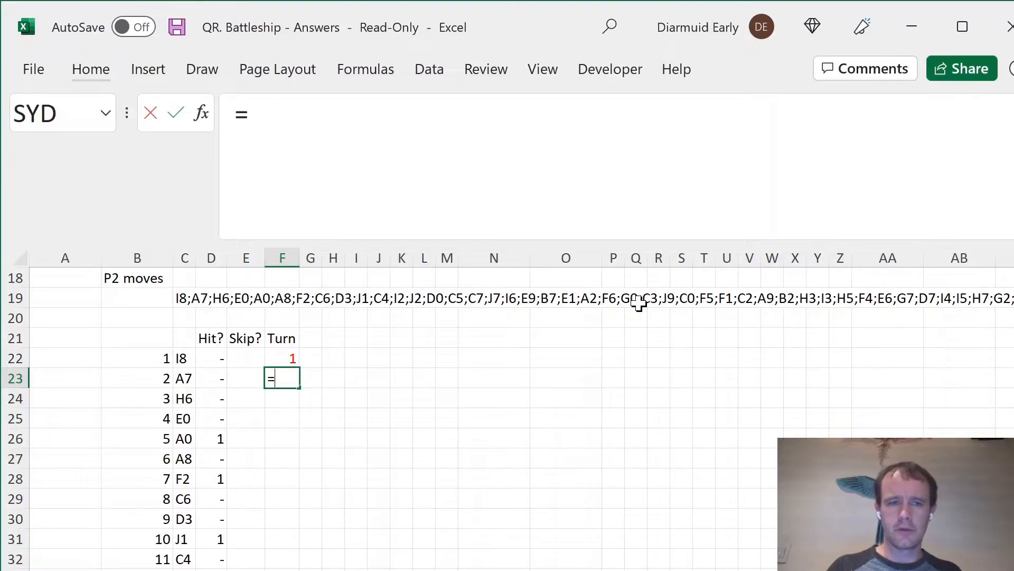
pyautogui.press('Up')
pyautogui.write('+if(')
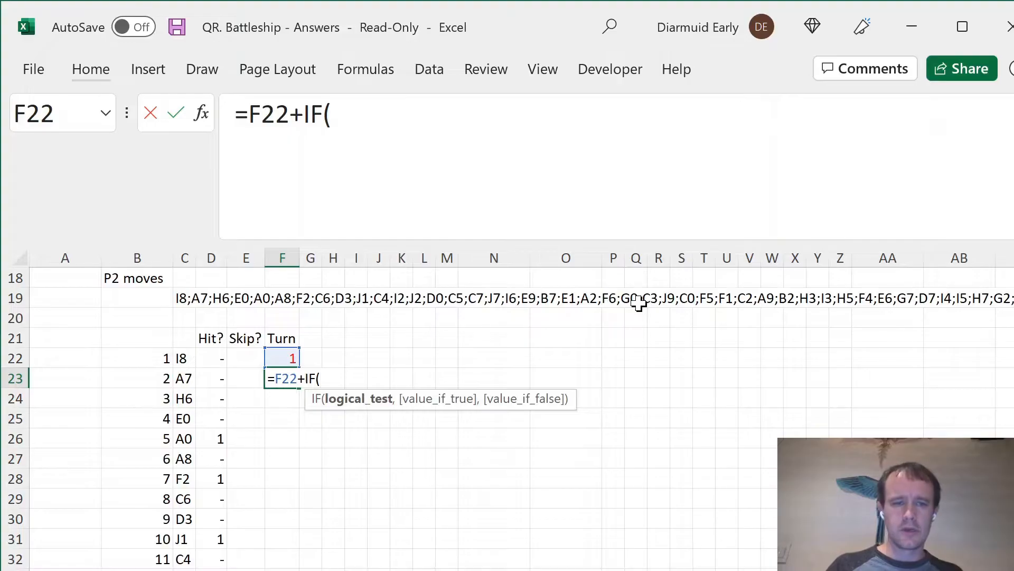
pyautogui.write('or(')
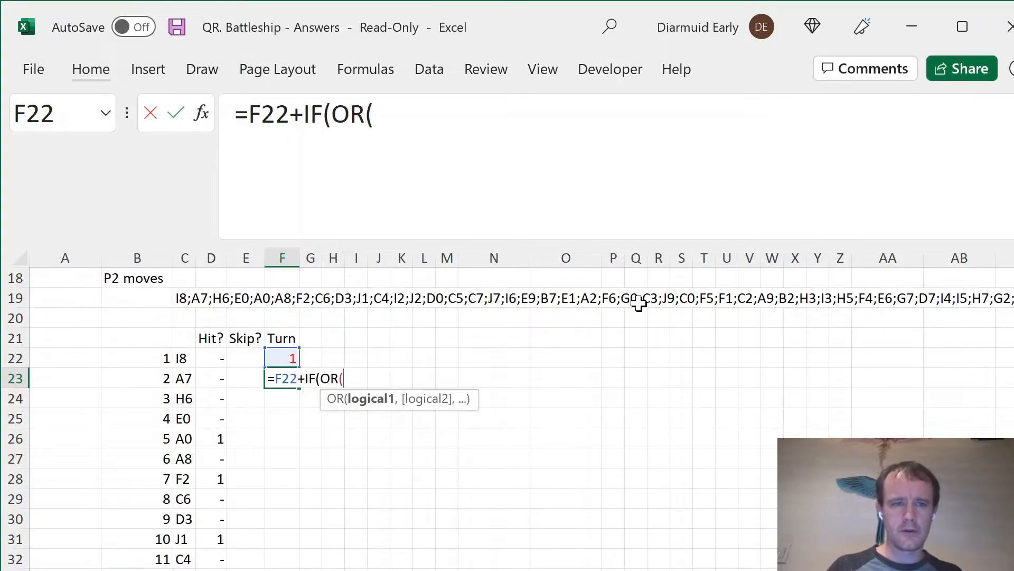
pyautogui.press('Up')
pyautogui.press('Left')
pyautogui.press('Left')
pyautogui.write('=1,')
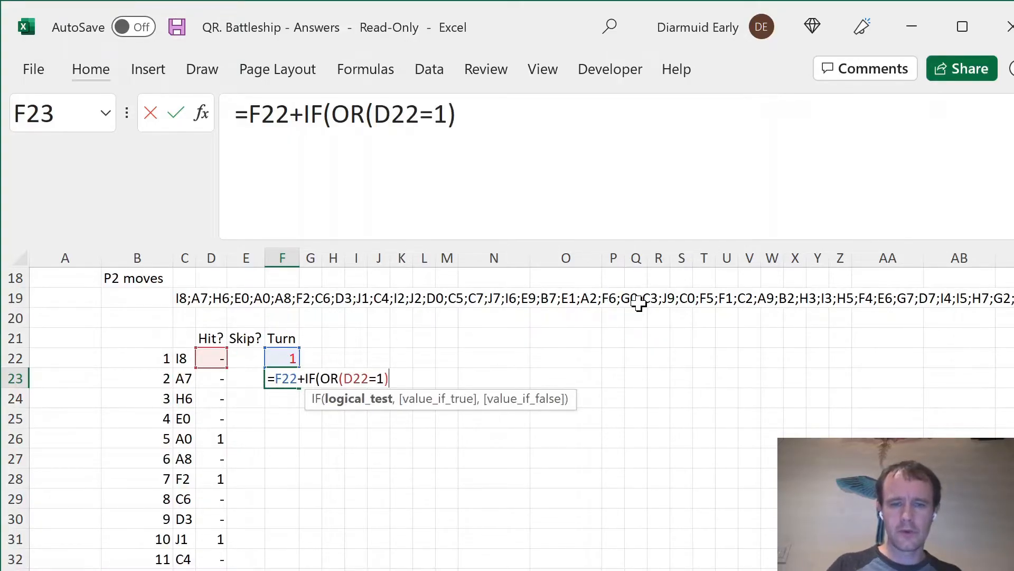
pyautogui.press('Up')
pyautogui.press('Left')
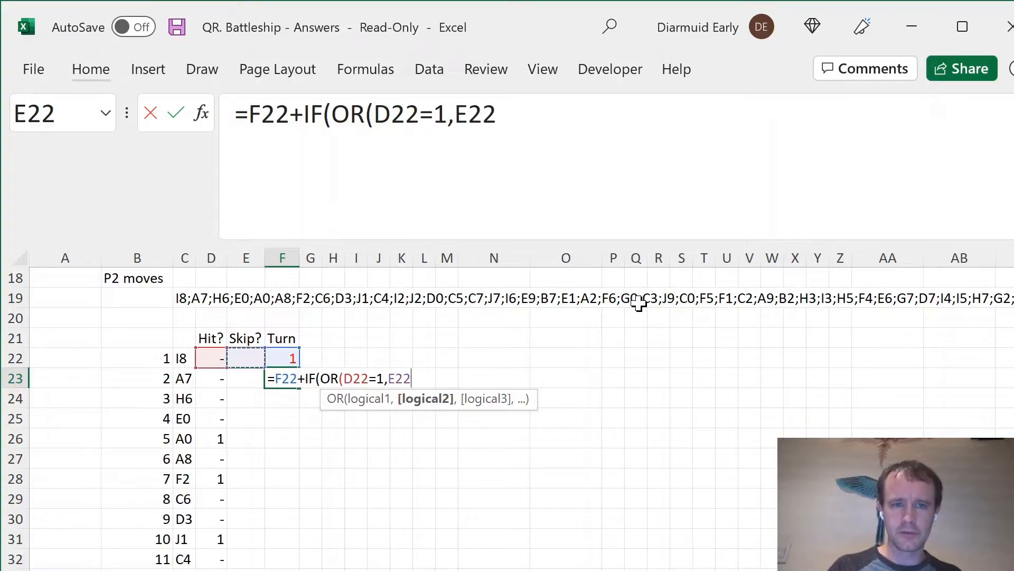
pyautogui.write('=1),')
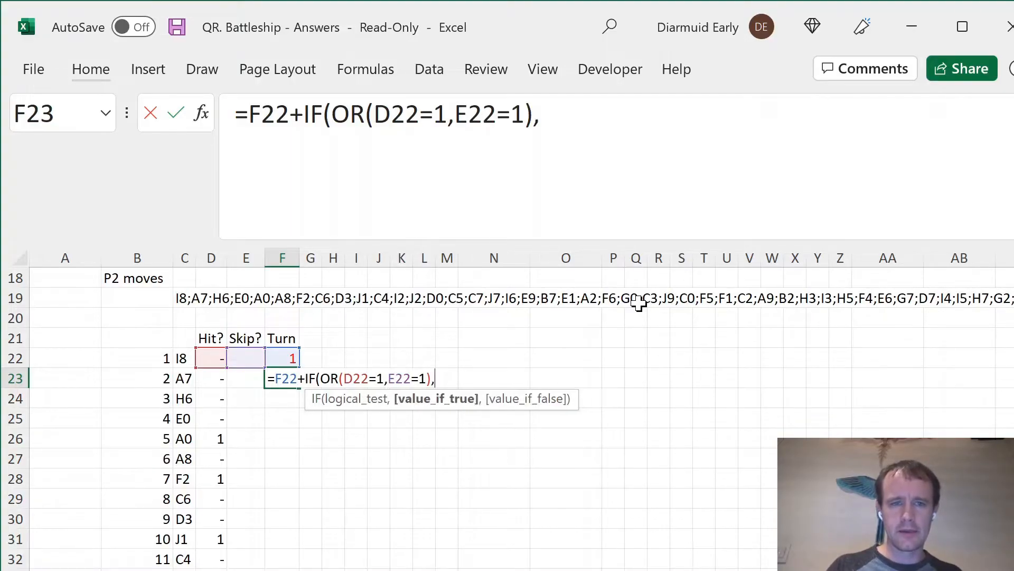
pyautogui.write('0,1)')
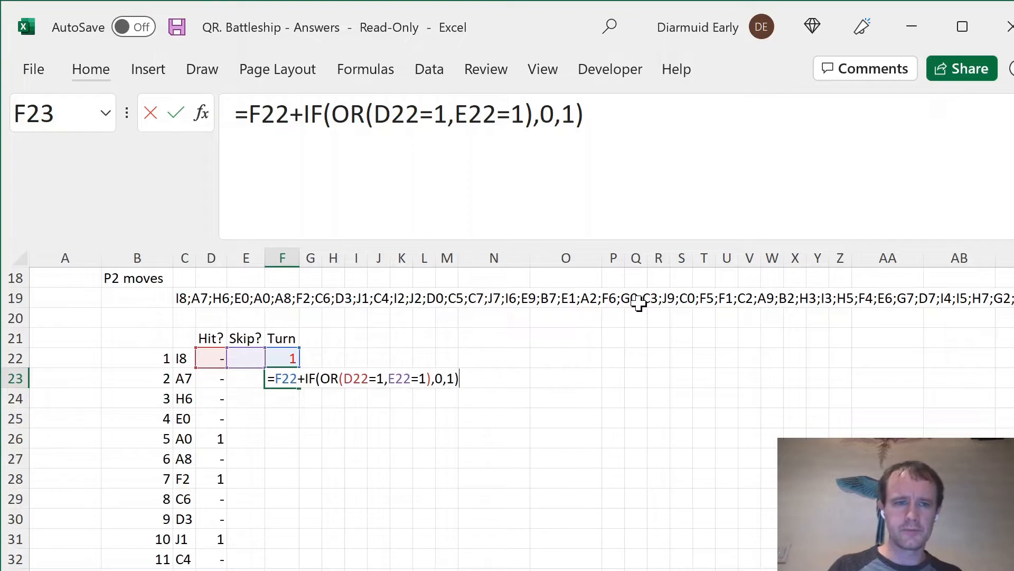
pyautogui.hotkey('ctrl', 'Return')
# Fill the turn formula from F23 down through F121, alongside the last listed move.
pyautogui.press('Left')
pyautogui.press('Left')
pyautogui.hotkey('ctrl', 'Down')
pyautogui.press('Right')
pyautogui.press('Right')
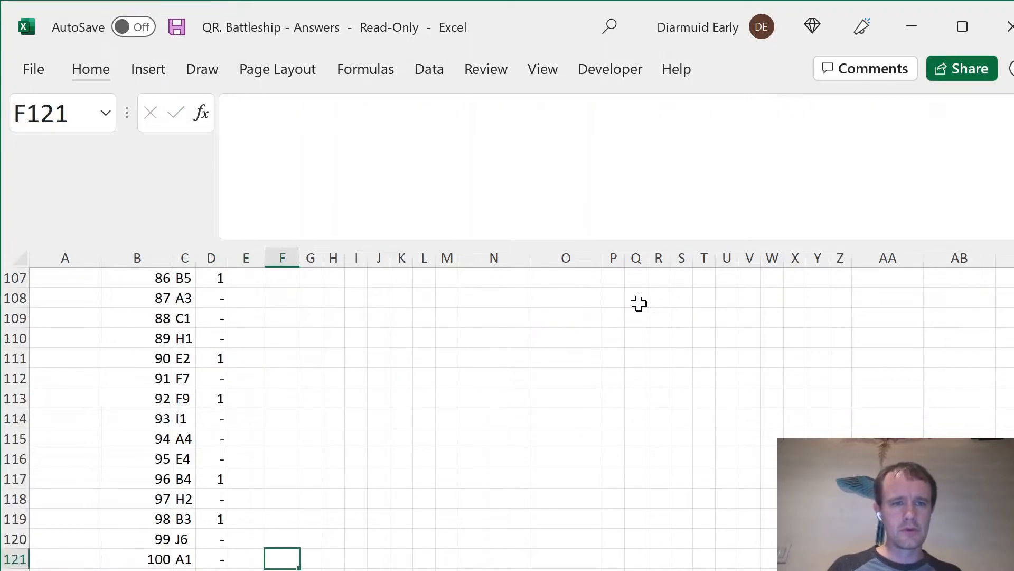
pyautogui.hotkey('ctrl', 'shift', 'Up')
pyautogui.hotkey('ctrl', 'd')
# Examine how the Turn column behaves around the hit in row 26 and down to the final move.
pyautogui.hotkey('ctrl', 'Up')
pyautogui.press('Down')
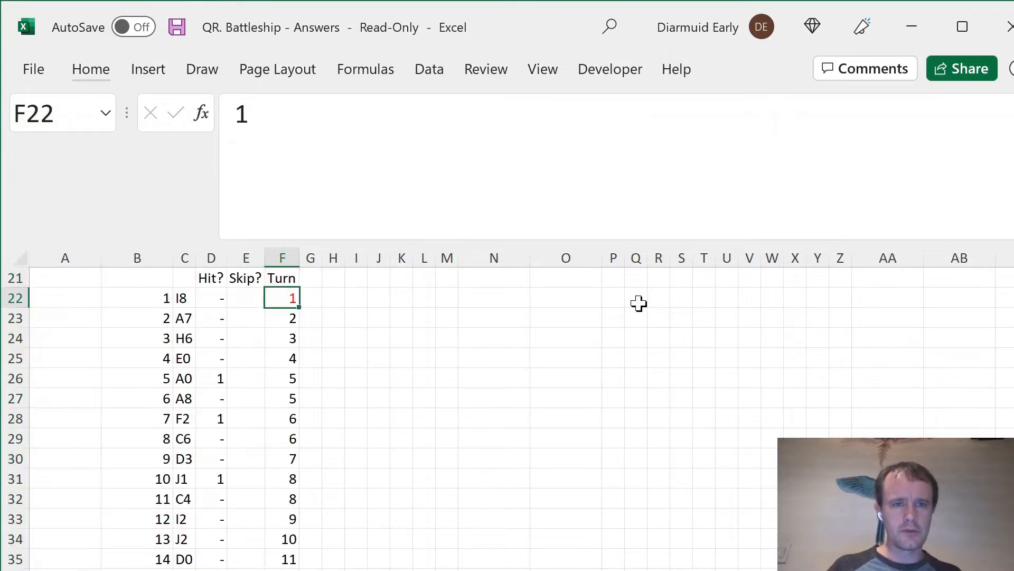
pyautogui.press('Down')
pyautogui.press('Down')
pyautogui.press('Down')
pyautogui.press('Down')
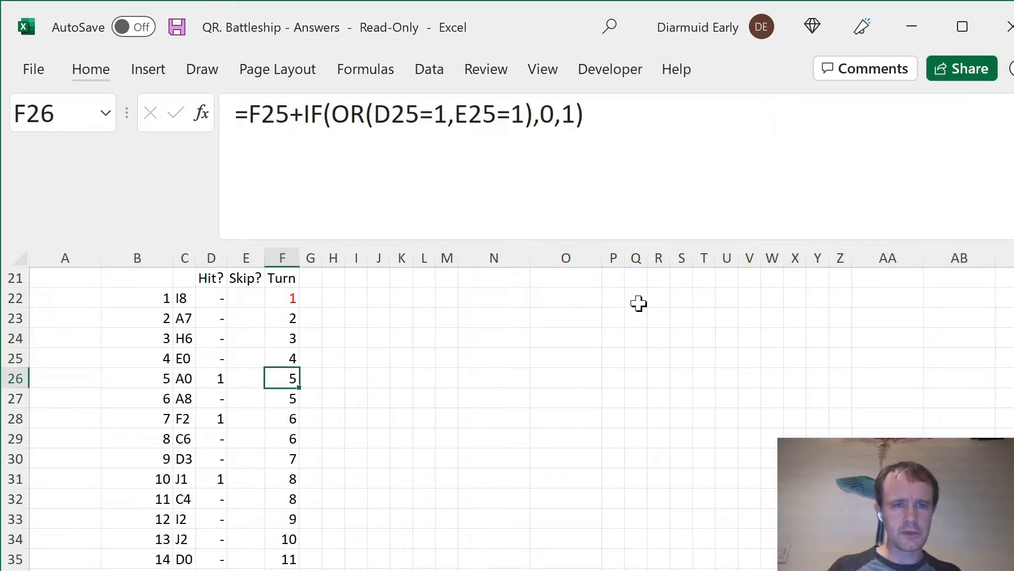
pyautogui.hotkey('shift', 'space')
pyautogui.press('Down')
pyautogui.hotkey('shift', 'space')
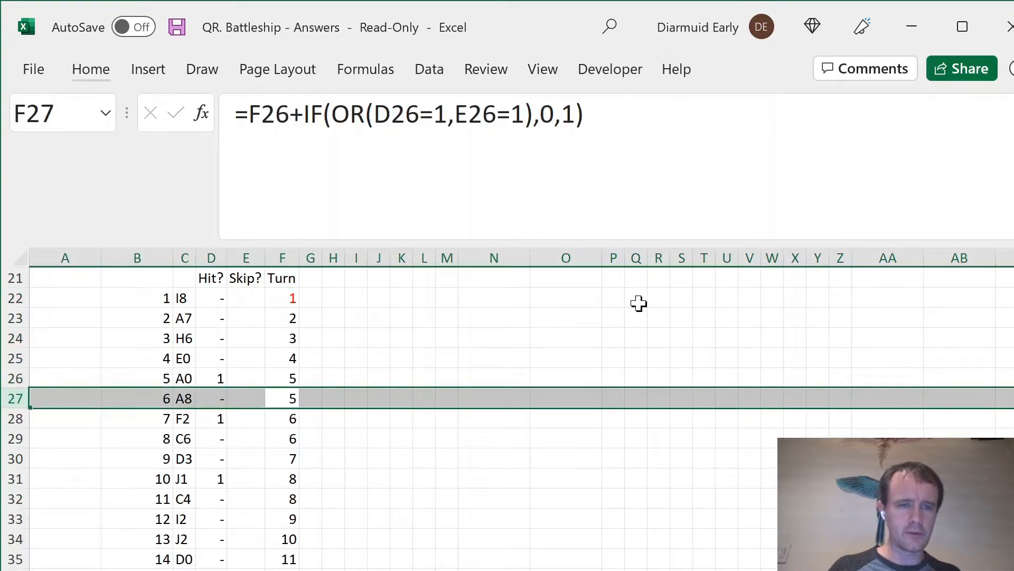
pyautogui.hotkey('shift', 'Left')
pyautogui.hotkey('shift', 'Left')
pyautogui.hotkey('shift', 'Left')
pyautogui.hotkey('shift', 'Left')
pyautogui.hotkey('ctrl', 'Down')
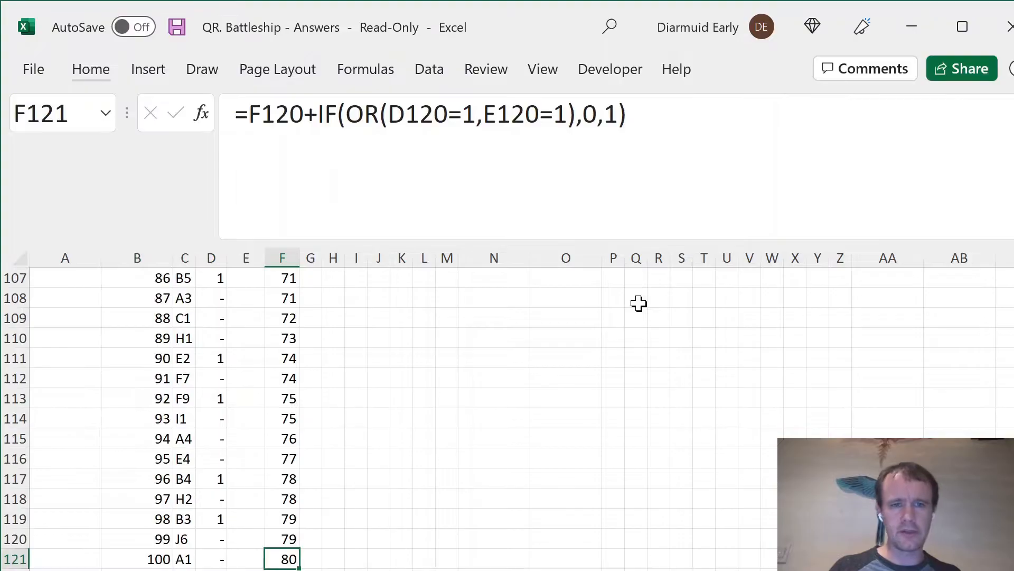
# Add the label "Last hit" in I21, beside the Turn column header.
pyautogui.hotkey('ctrl', 'Up')
pyautogui.hotkey('ctrl', 'Up')
pyautogui.press('Right')
pyautogui.press('Right')
pyautogui.press('Right')
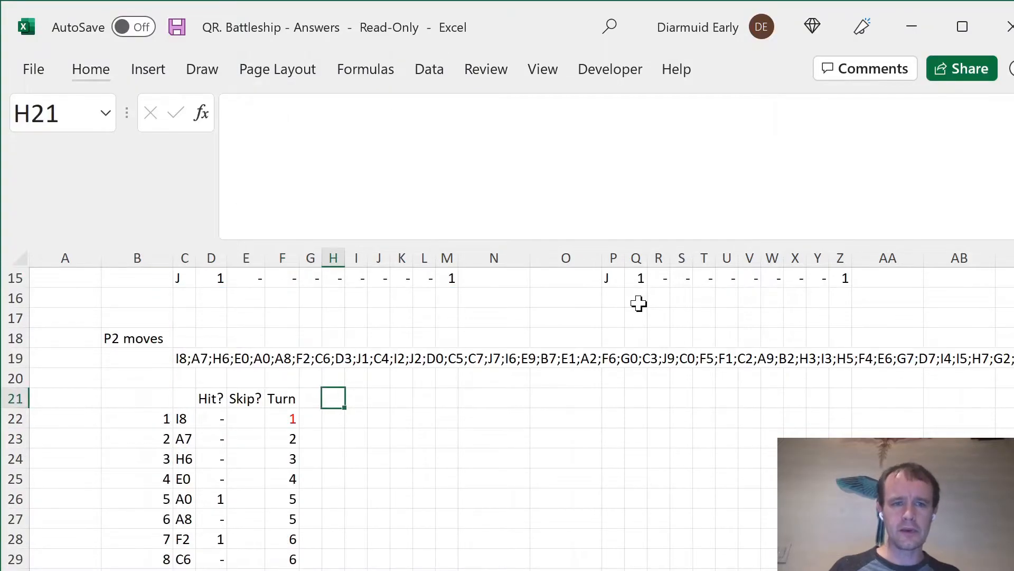
pyautogui.write('Last hit')
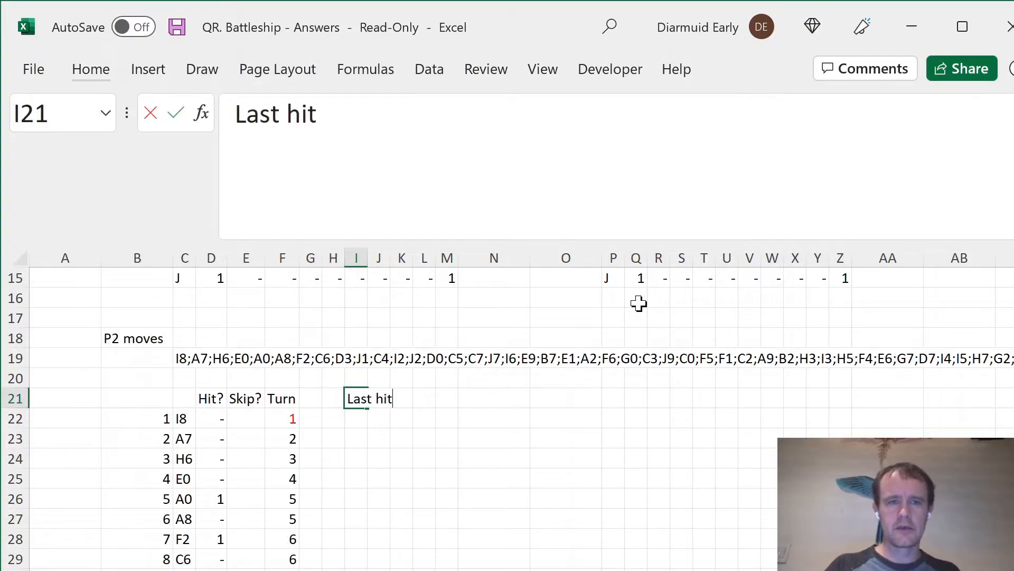
# Begin a MAXIFS formula in L21 with the turn numbers $F$22:$F$121 as the max range.
pyautogui.press('Right')
pyautogui.press('Right')
pyautogui.press('Right')
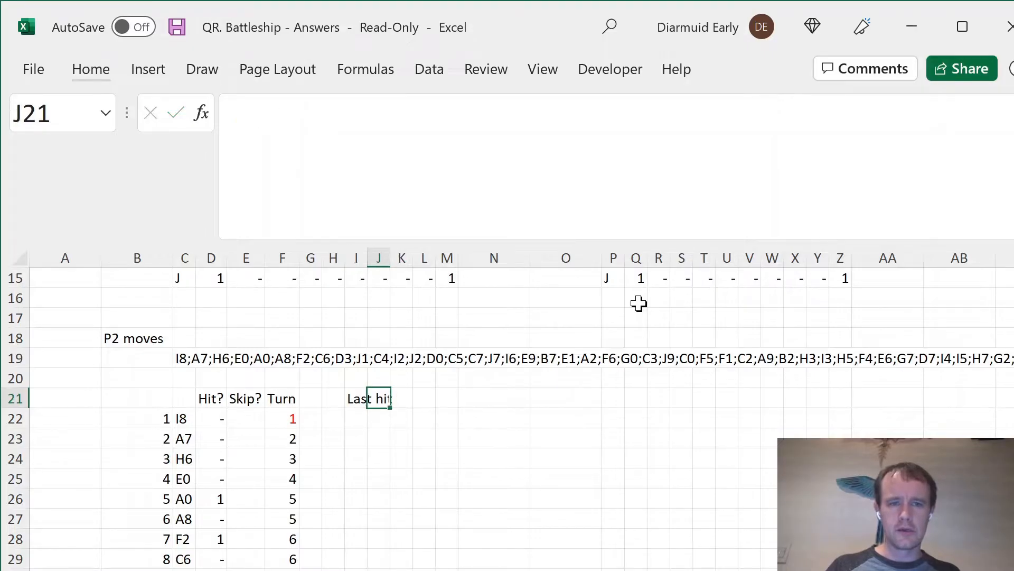
pyautogui.write('=max')
pyautogui.press('Down')
pyautogui.press('Down')
pyautogui.press('Tab')
pyautogui.press('Down')
pyautogui.press('Left')
pyautogui.press('Left')
pyautogui.press('Left')
pyautogui.press('Left')
pyautogui.press('Left')
pyautogui.press('Left')
pyautogui.press('Left')
pyautogui.press('Left')
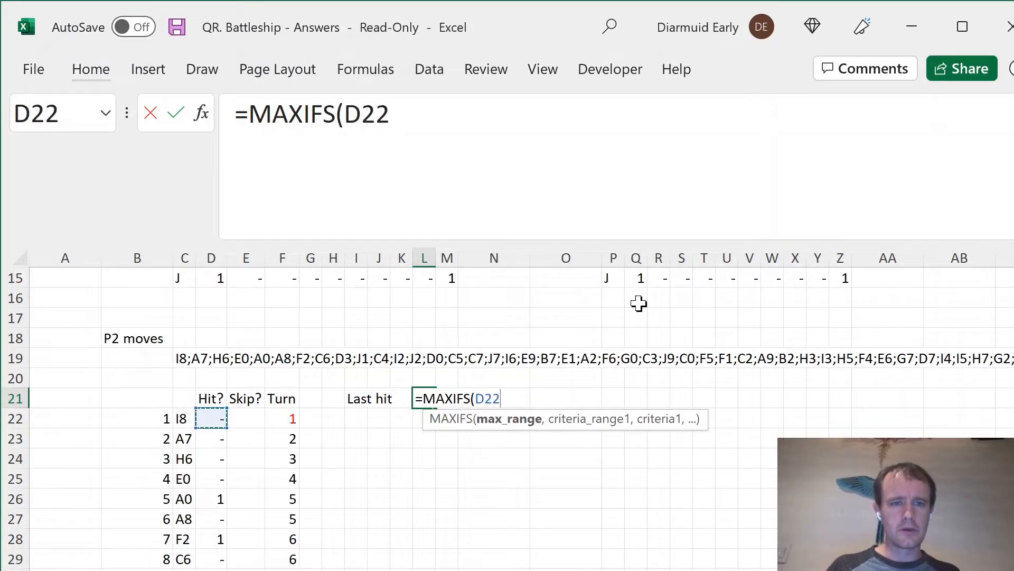
pyautogui.press('Right')
pyautogui.press('Right')
pyautogui.hotkey('ctrl', 'shift', 'Down')
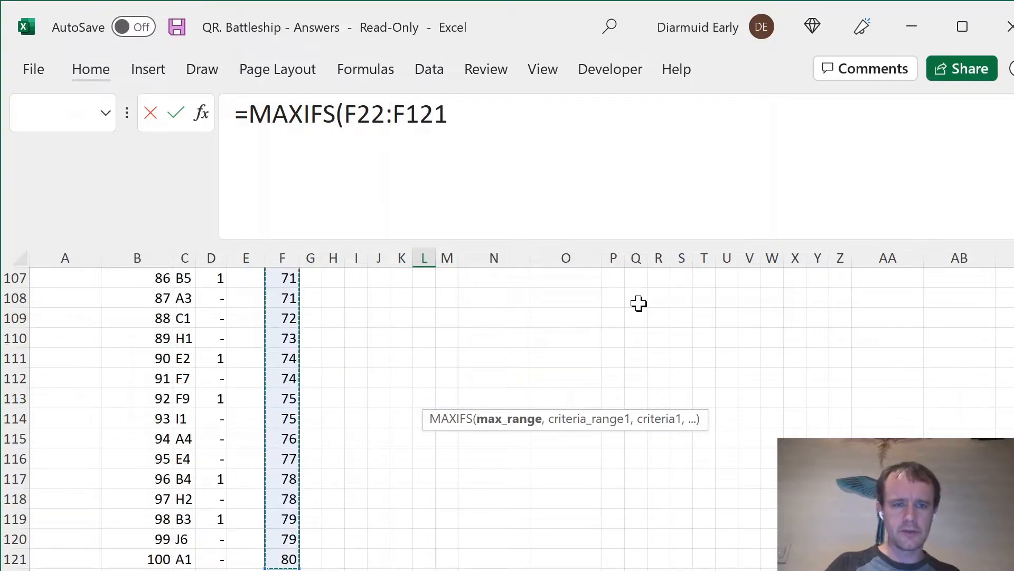
pyautogui.press('F4')
pyautogui.write(',')
# Complete the MAXIFS formula in L21 with the Hit? column $D$22:$D$121 as criteria range and 1 as criterion.
pyautogui.press('Down')
pyautogui.press('Left')
pyautogui.press('Left')
pyautogui.press('Left')
pyautogui.press('Left')
pyautogui.press('Left')
pyautogui.press('Left')
pyautogui.press('Left')
pyautogui.press('Left')
pyautogui.hotkey('ctrl', 'shift', 'Down')
pyautogui.press('F4')
pyautogui.write(',')
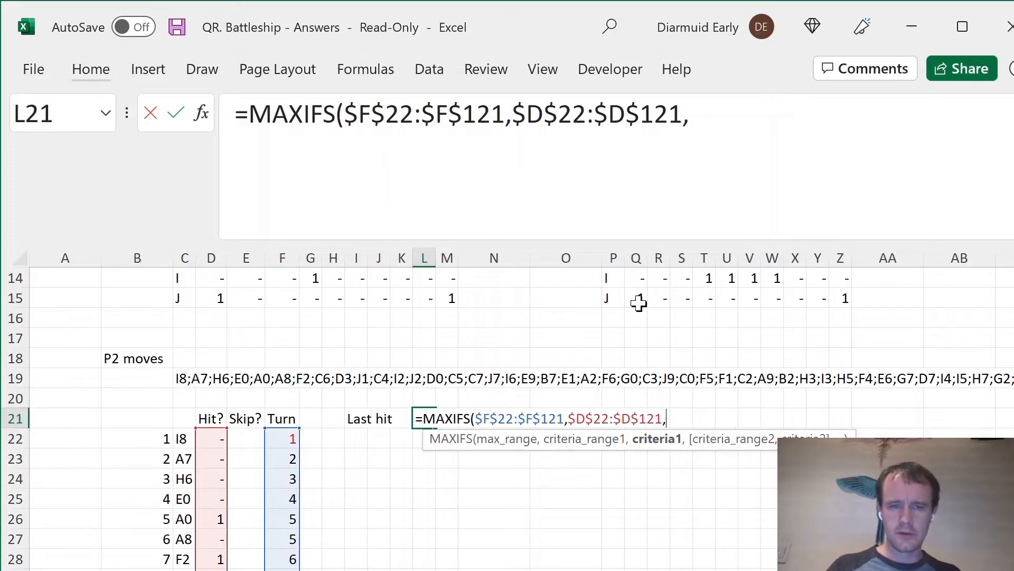
pyautogui.write('1)')
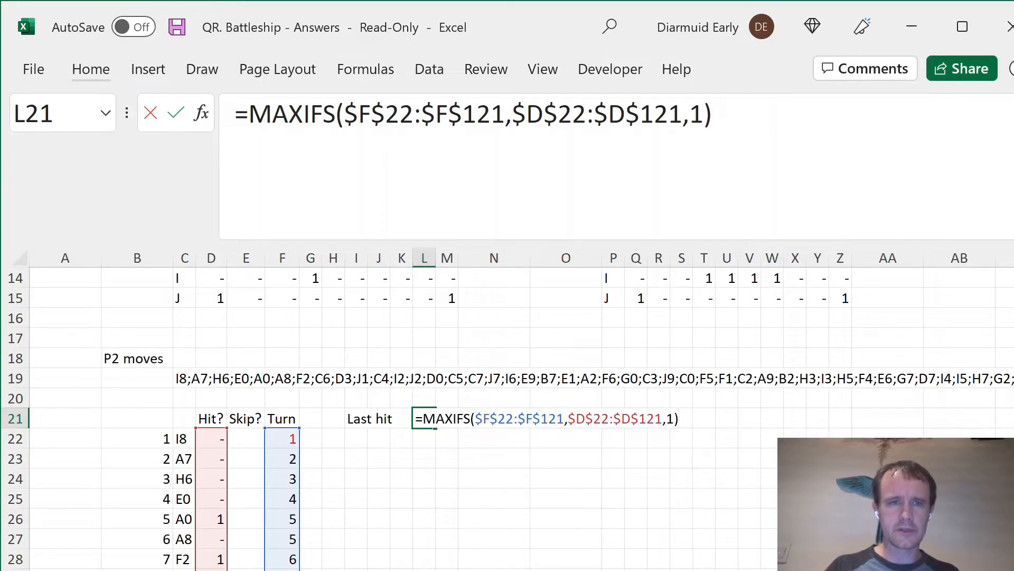
# Make both ranges in L21 relative so the formula reads =MAXIFS(F22:F121,D22:D121,1), and commit it.
pyautogui.moveTo(385, 112); pyautogui.dragTo(436, 112)
pyautogui.press('F4')
pyautogui.press('F4')
pyautogui.press('F4')
pyautogui.moveTo(501, 113); pyautogui.dragTo(552, 112)
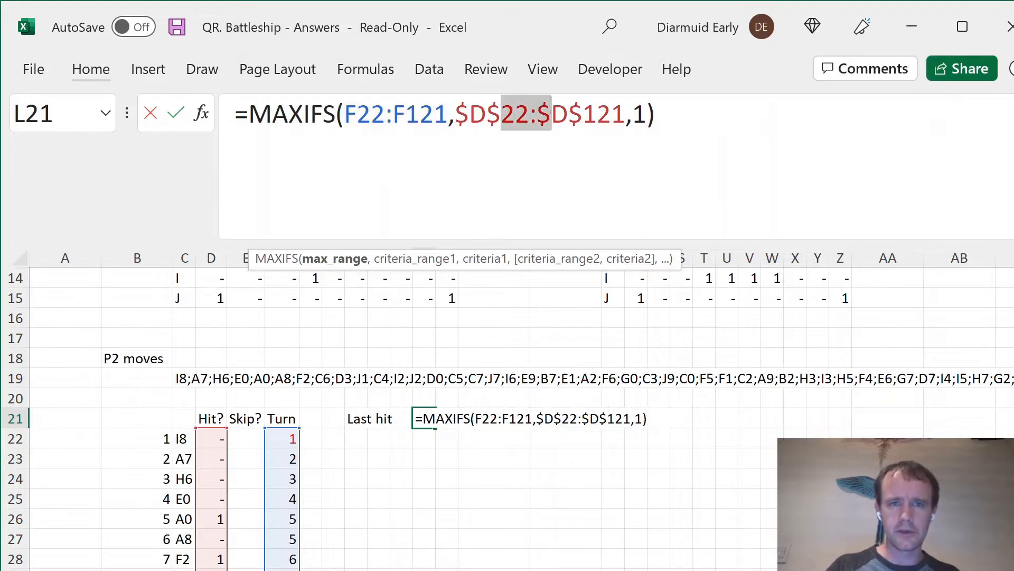
pyautogui.press('F4')
pyautogui.press('F4')
pyautogui.press('F4')
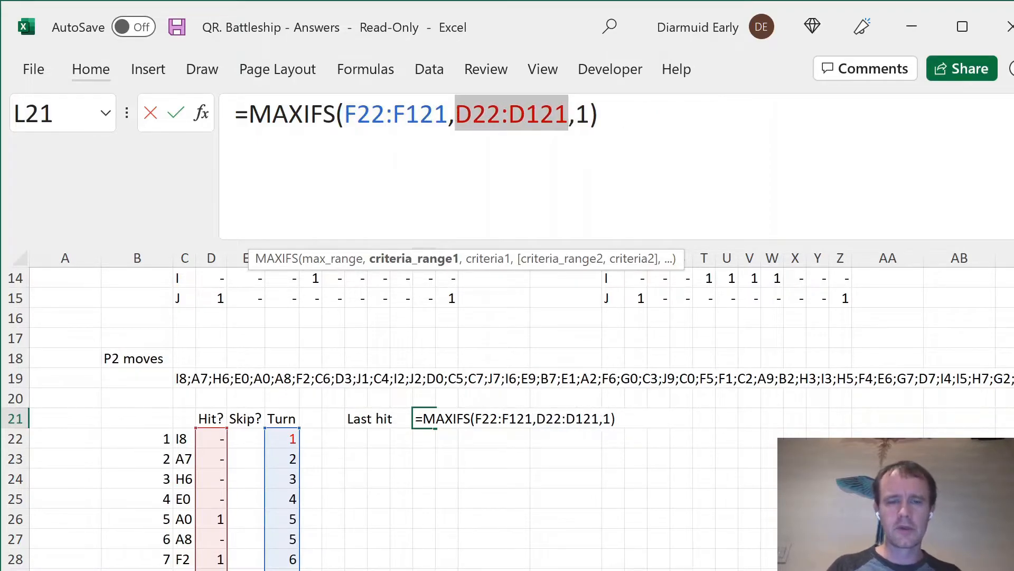
pyautogui.press('Return')
pyautogui.click(425, 419)
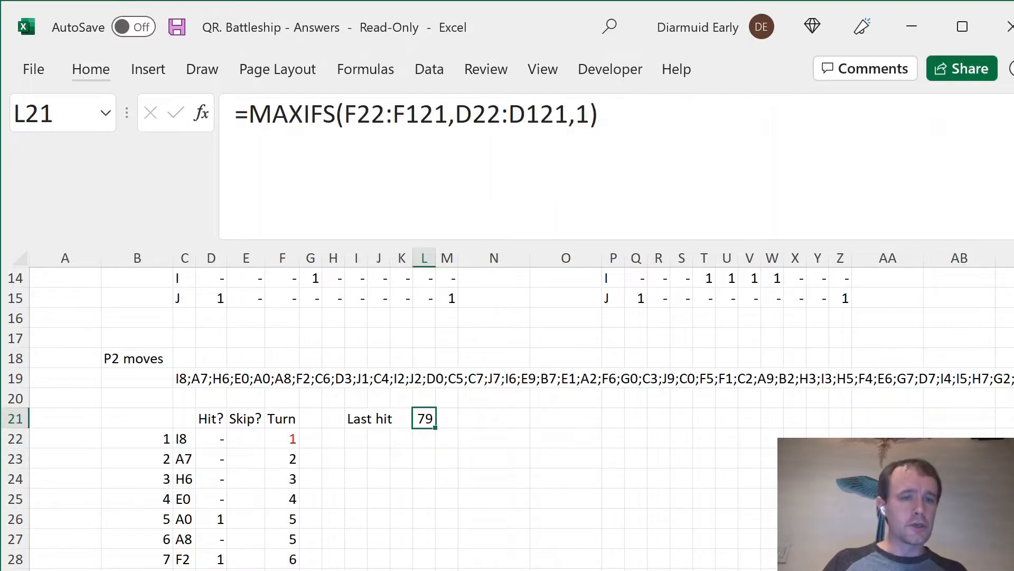
# Change the chosen game number near the top of the sheet to 1.
pyautogui.hotkey('ctrl', 'Up')
pyautogui.hotkey('ctrl', 'Up')
pyautogui.hotkey('ctrl', 'Up')
pyautogui.press('Home')
pyautogui.press('Down')
pyautogui.press('Right')
pyautogui.press('Right')
pyautogui.press('F2')
pyautogui.press('BackSpace')
pyautogui.press('BackSpace')
pyautogui.write('1')
pyautogui.press('Return')
# Review Player 2's moves and the last-hit turn for the newly chosen game.
pyautogui.press('Down')
pyautogui.press('Down')
pyautogui.press('Right')
pyautogui.press('Right')
pyautogui.hotkey('ctrl', 'Down')
pyautogui.hotkey('ctrl', 'Down')
pyautogui.press('Down')
pyautogui.press('Down')
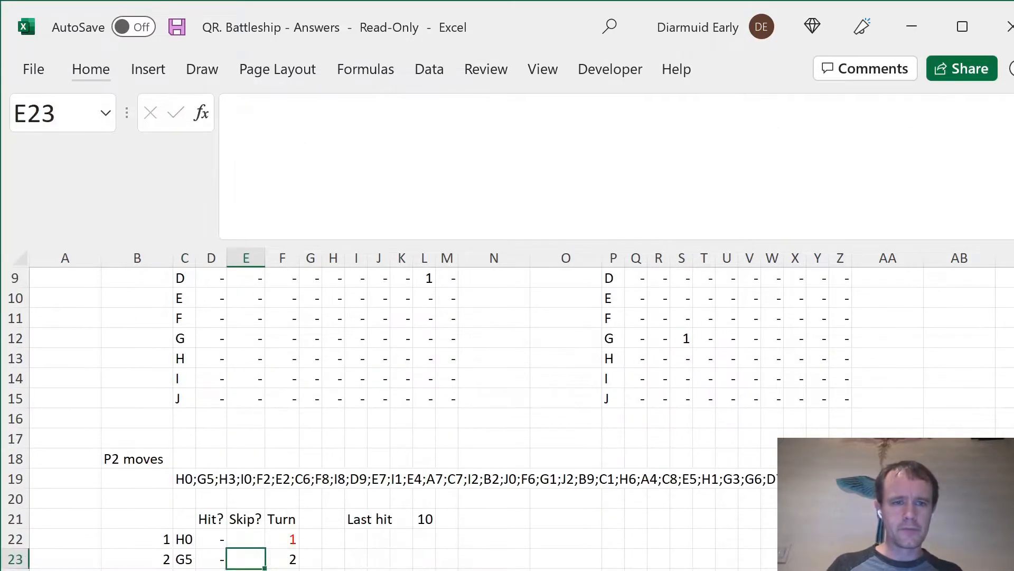
pyautogui.press('Down')
pyautogui.press('Up')
pyautogui.press('Up')
pyautogui.press('Up')
pyautogui.press('Right')
pyautogui.press('Right')
pyautogui.press('Right')
pyautogui.press('Right')
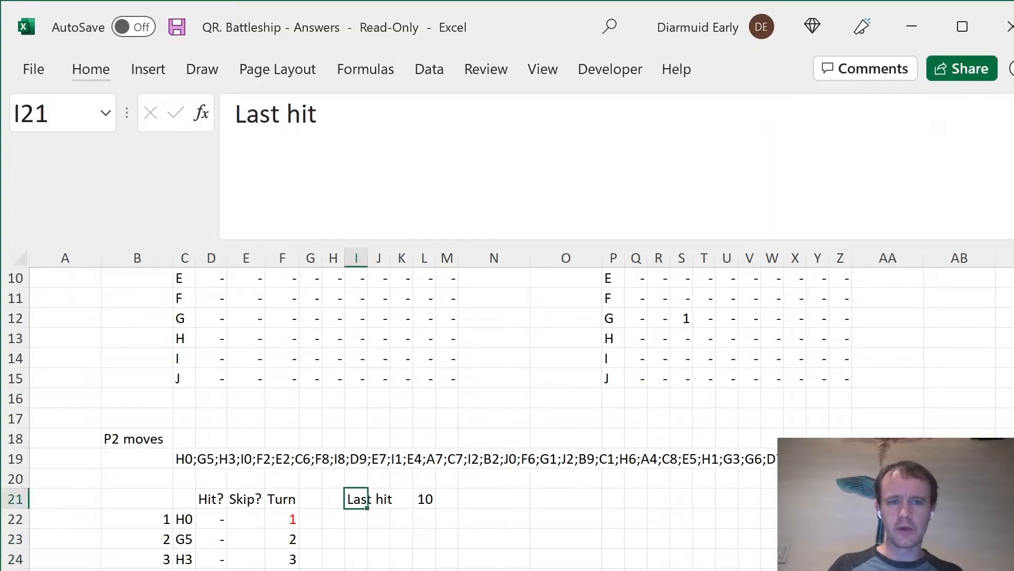
pyautogui.press('Right')
pyautogui.press('Right')
pyautogui.press('Right')
pyautogui.press('Left')
pyautogui.press('Left')
pyautogui.press('Left')
pyautogui.press('Up')
pyautogui.press('Up')
pyautogui.press('Left')
pyautogui.press('Right')
pyautogui.press('Right')
pyautogui.press('Right')
pyautogui.press('Right')
pyautogui.press('Right')
pyautogui.press('Up')
pyautogui.press('Left')
pyautogui.press('Left')
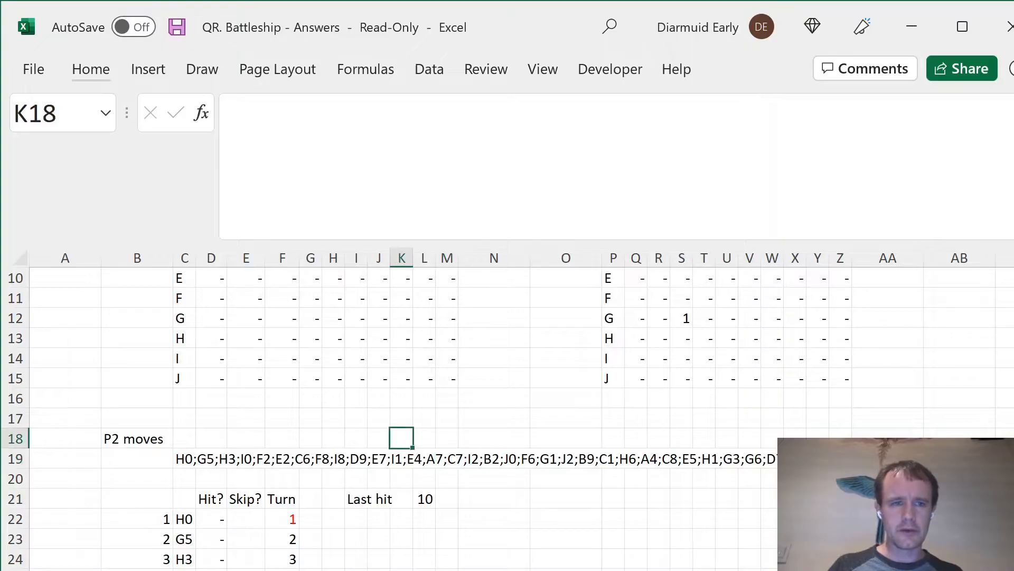
# Copy the whole P2 moves block, columns B to N from row 18 down through its last move row.
pyautogui.hotkey('ctrl', 'Left')
pyautogui.hotkey('shift', 'Down')
pyautogui.hotkey('shift', 'Right')
pyautogui.hotkey('shift', 'Down')
pyautogui.hotkey('shift', 'Down')
pyautogui.hotkey('shift', 'Down')
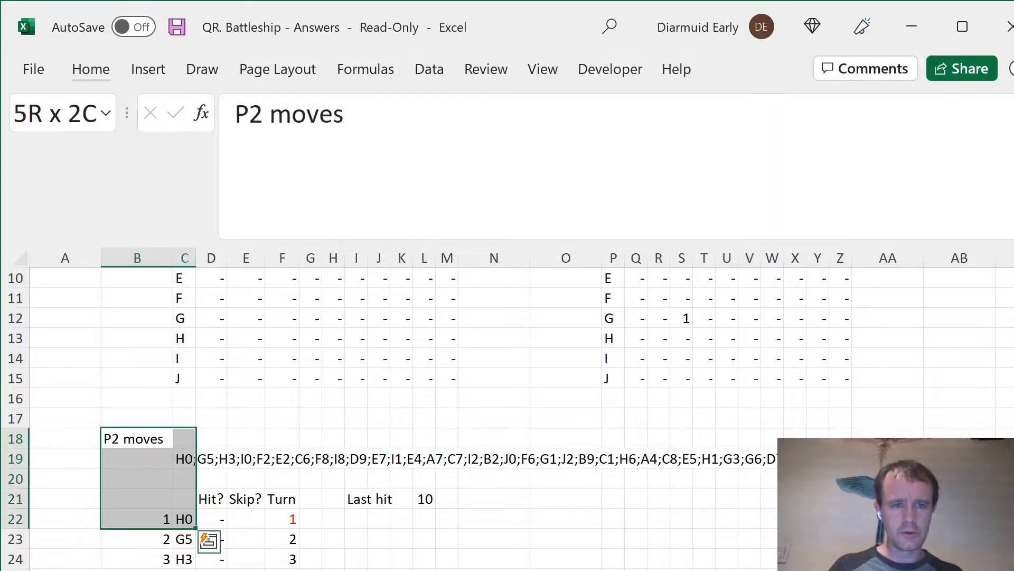
pyautogui.hotkey('ctrl', 'shift', 'Down')
pyautogui.hotkey('shift', 'Right')
pyautogui.hotkey('shift', 'Right')
pyautogui.hotkey('shift', 'Right')
pyautogui.hotkey('shift', 'Right')
pyautogui.hotkey('shift', 'Right')
pyautogui.hotkey('shift', 'Right')
pyautogui.hotkey('shift', 'Right')
pyautogui.hotkey('shift', 'Right')
pyautogui.hotkey('shift', 'Right')
pyautogui.hotkey('shift', 'Right')
pyautogui.hotkey('shift', 'Right')
pyautogui.hotkey('ctrl', 'c')
# Paste the copied moves block at O18, aligned beneath the P2 board.
pyautogui.press('Up')
pyautogui.press('Down')
pyautogui.press('Right')
pyautogui.press('Right')
pyautogui.press('Right')
pyautogui.press('Right')
pyautogui.press('Right')
pyautogui.press('Right')
pyautogui.press('Right')
pyautogui.press('Right')
pyautogui.press('Right')
pyautogui.press('Right')
pyautogui.press('Right')
pyautogui.press('Right')
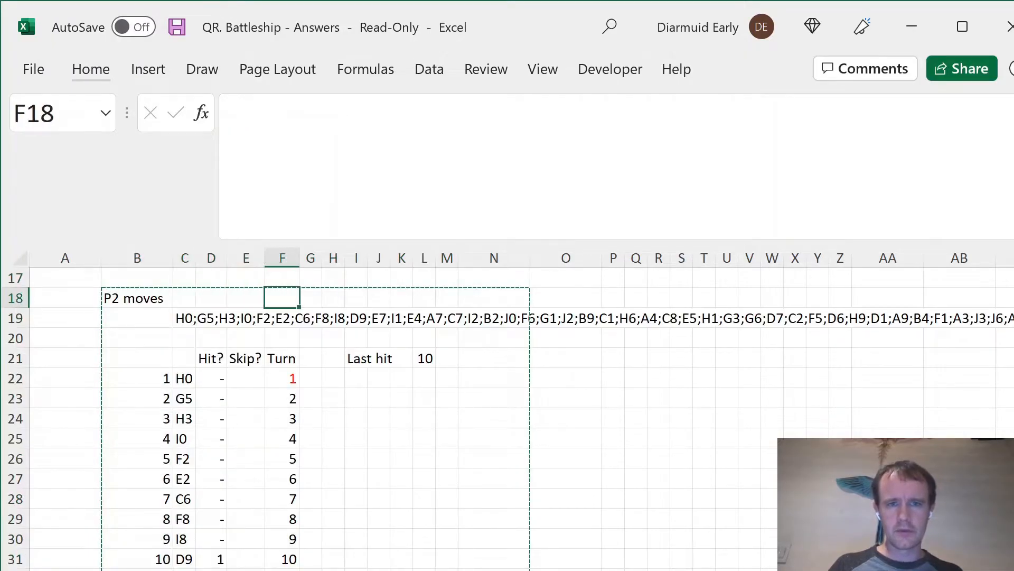
pyautogui.press('Right')
pyautogui.hotkey('ctrl', 'shift', 'Up')
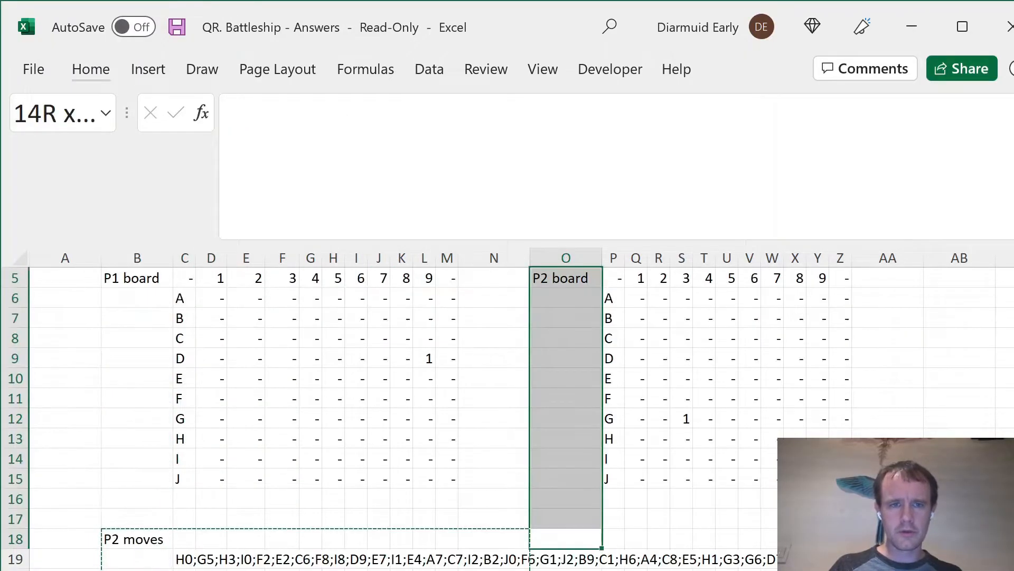
pyautogui.hotkey('shift', 'Down')
pyautogui.hotkey('shift', 'Down')
pyautogui.hotkey('shift', 'Down')
pyautogui.hotkey('shift', 'Down')
pyautogui.hotkey('shift', 'Down')
pyautogui.hotkey('shift', 'Down')
pyautogui.hotkey('shift', 'Down')
pyautogui.hotkey('shift', 'Down')
pyautogui.hotkey('shift', 'Down')
pyautogui.hotkey('shift', 'Down')
pyautogui.hotkey('shift', 'Down')
pyautogui.hotkey('shift', 'Down')
pyautogui.hotkey('shift', 'Down')
pyautogui.hotkey('ctrl', 'v')
# Rename the pasted block's heading in O18 as P1 moves.
pyautogui.press('F2')
pyautogui.hotkey('ctrl', 'Left')
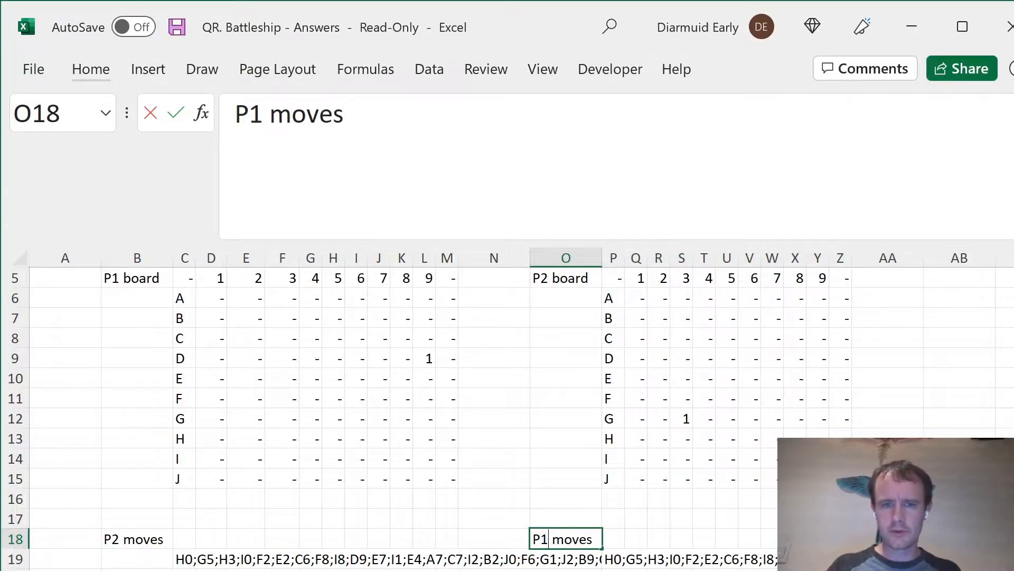
pyautogui.press('Return')
# Change the move-string formula in P19 to =INDEX(Case!$AI$56:$AI$255,2*$C$2-1).
pyautogui.press('Right')
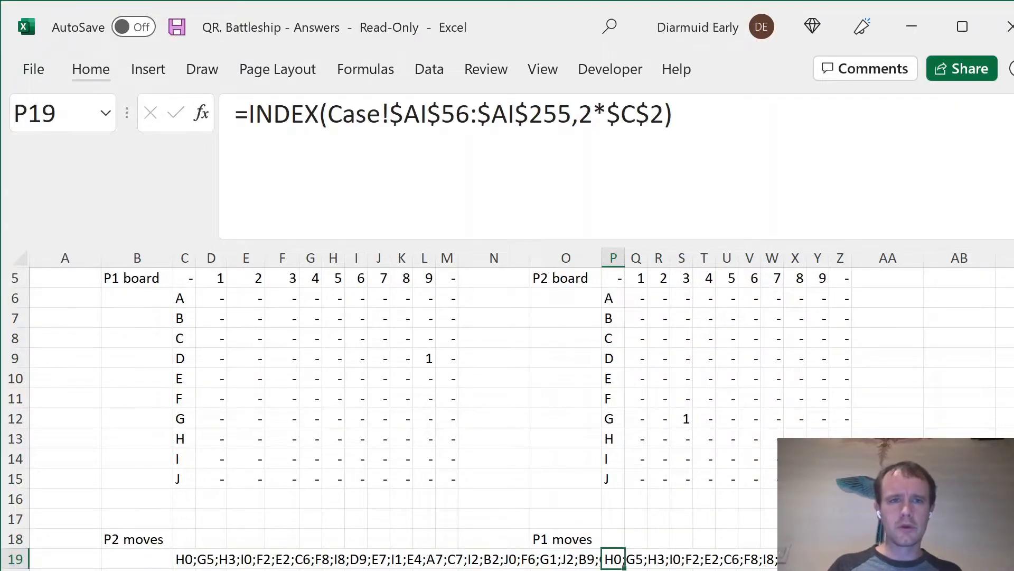
pyautogui.press('F2')
pyautogui.press('Left')
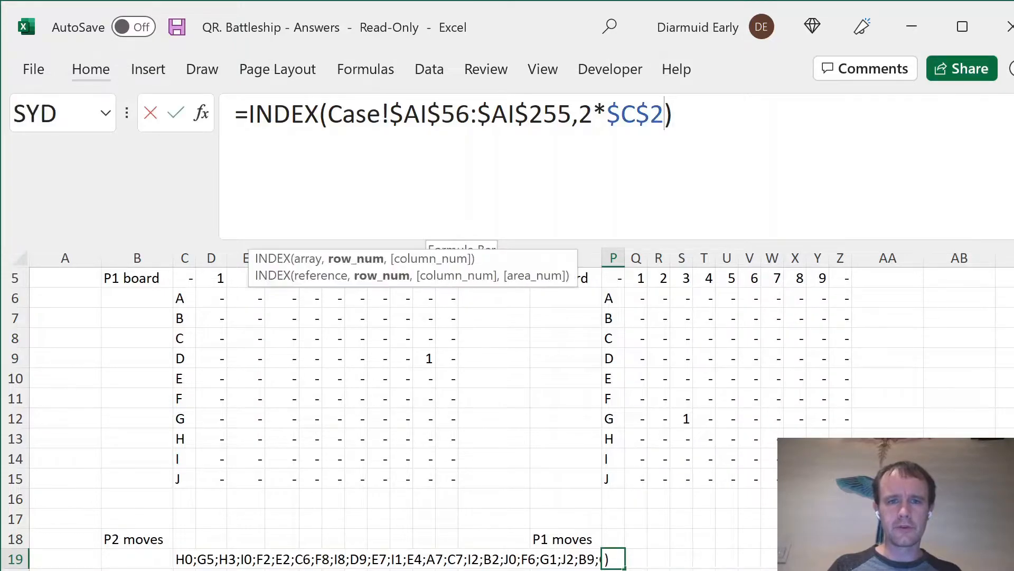
pyautogui.write('-1')
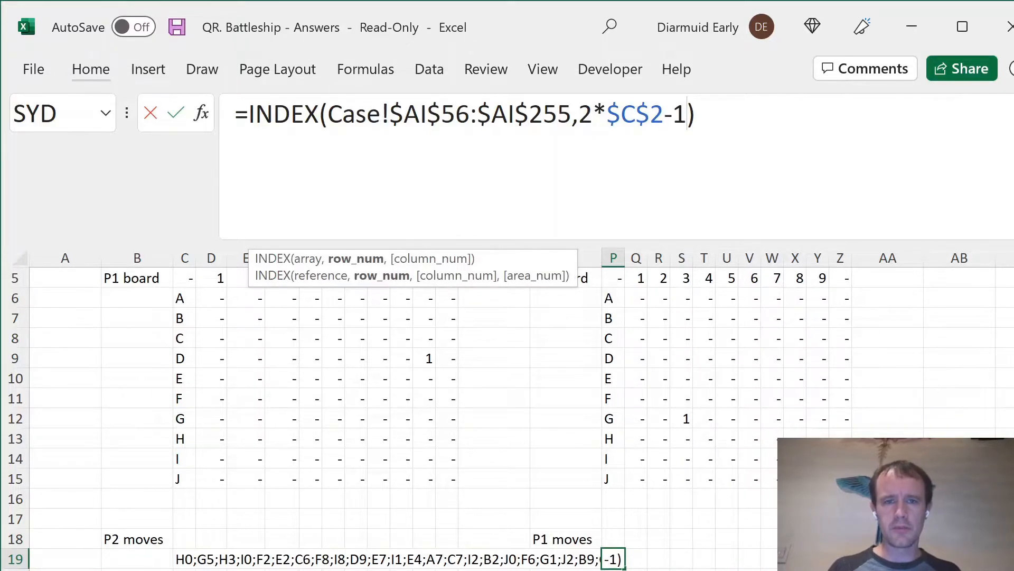
pyautogui.press('Return')
pyautogui.click(613, 539)
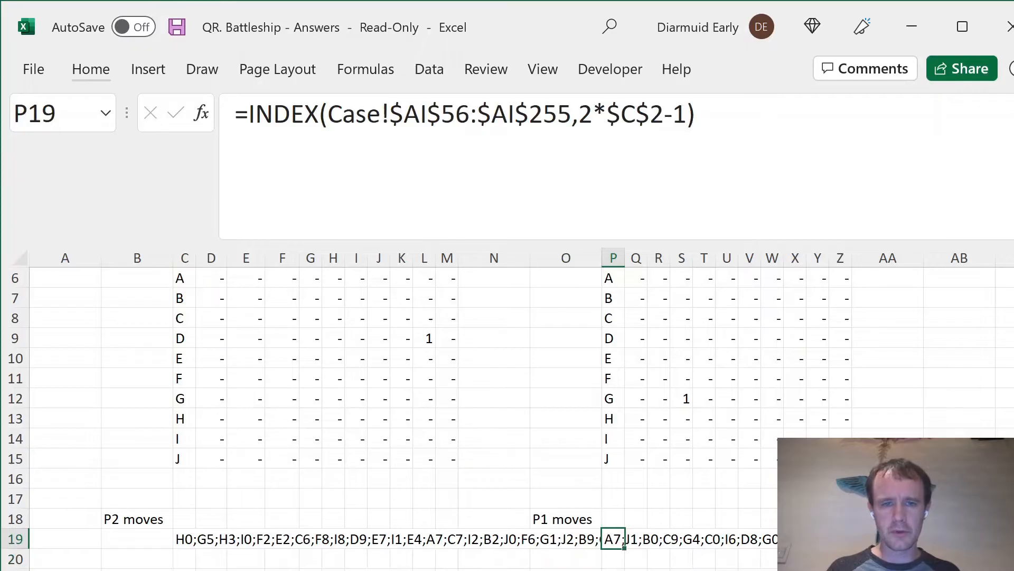
# Check Player 1's move sequence for game 1 in AI56 of the Case sheet against the string in P19.
pyautogui.hotkey('ctrl', 'pagedown')
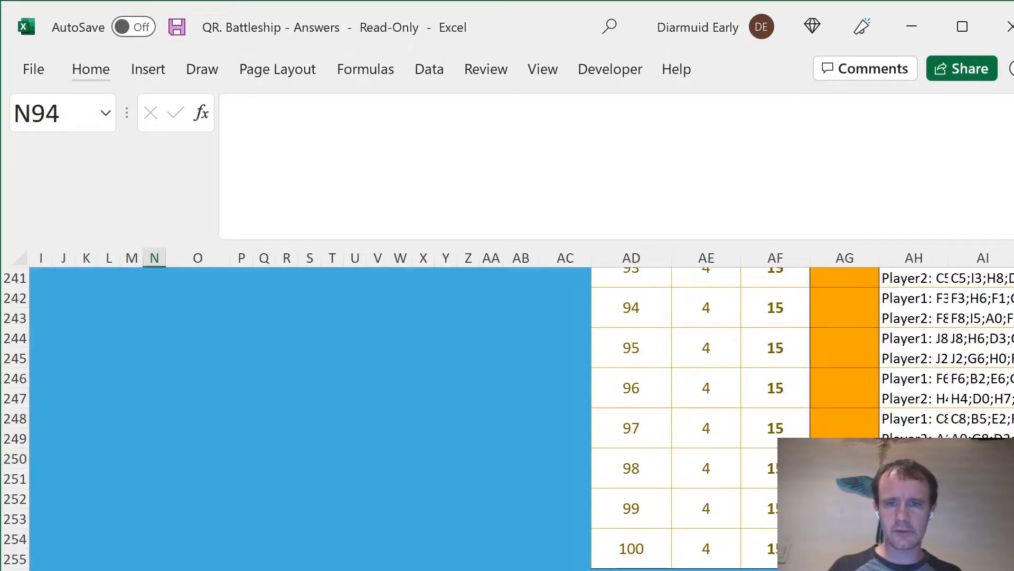
pyautogui.press('Right')
pyautogui.click(917, 328)
pyautogui.hotkey('ctrl', 'Up')
pyautogui.press('Right')
pyautogui.press('Right')
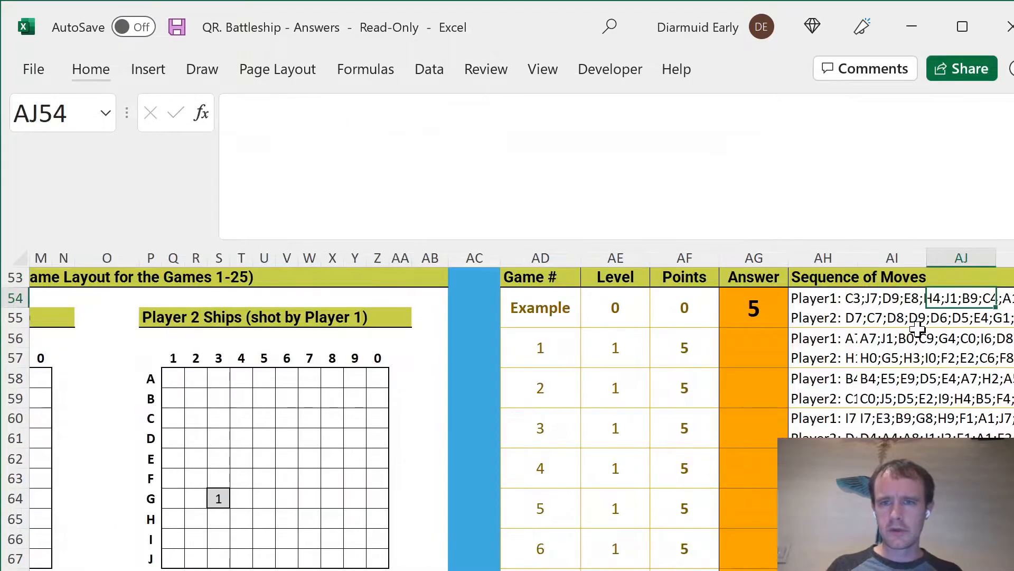
pyautogui.press('Left')
pyautogui.press('Down')
pyautogui.press('Down')
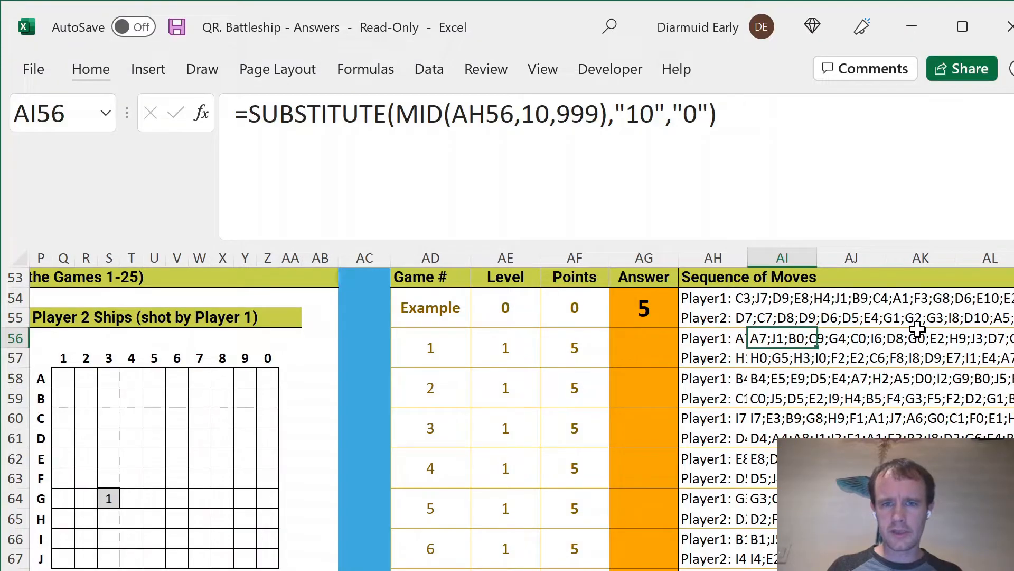
pyautogui.hotkey('ctrl', 'pageup')
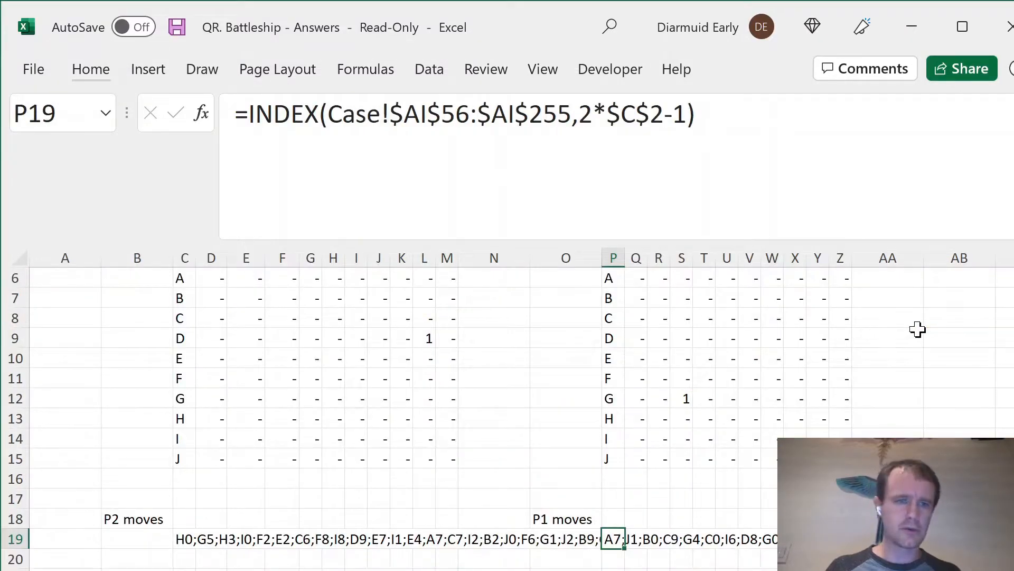
# Review the split Player 1 moves and the MID formula in P22.
pyautogui.press('Down')
pyautogui.press('Down')
pyautogui.press('Left')
pyautogui.press('Down')
pyautogui.press('Right')
pyautogui.press('Down')
pyautogui.press('Down')
pyautogui.press('Up')
pyautogui.press('Up')
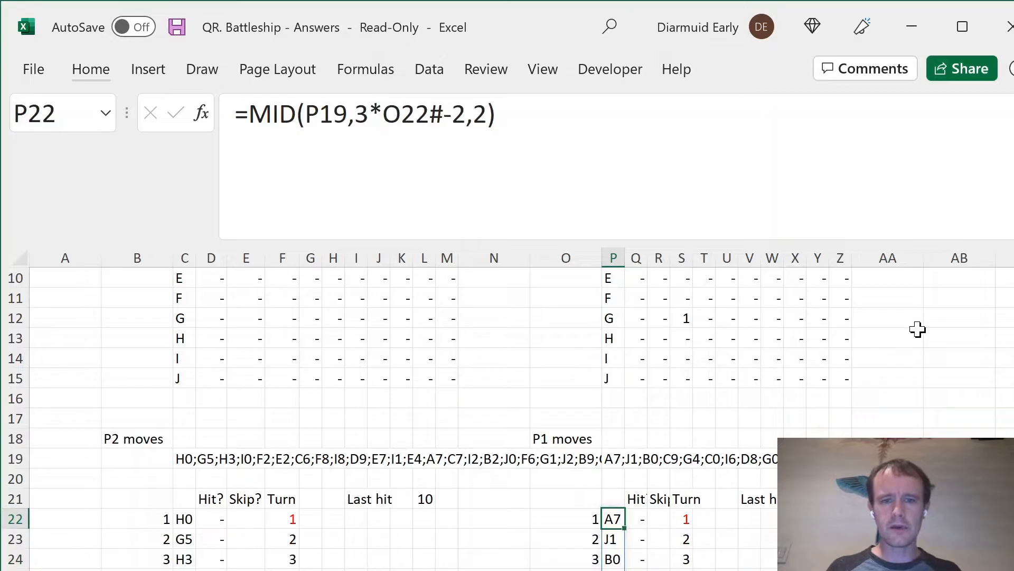
pyautogui.hotkey('ctrl', 'shift', 'Down')
pyautogui.press('Up')
pyautogui.press('Down')
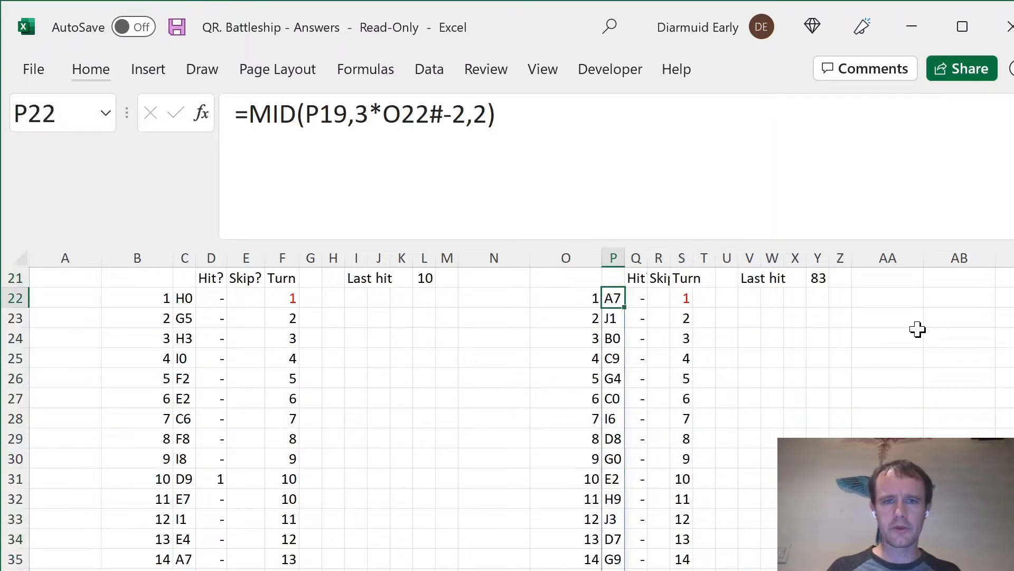
# Point the hit formula in Q22 to the P2 board values $Q$6:$Z$15 and fill it down the Hit? column.
pyautogui.press('Right')
pyautogui.click(657, 140)
pyautogui.scroll(7, 605, 475)
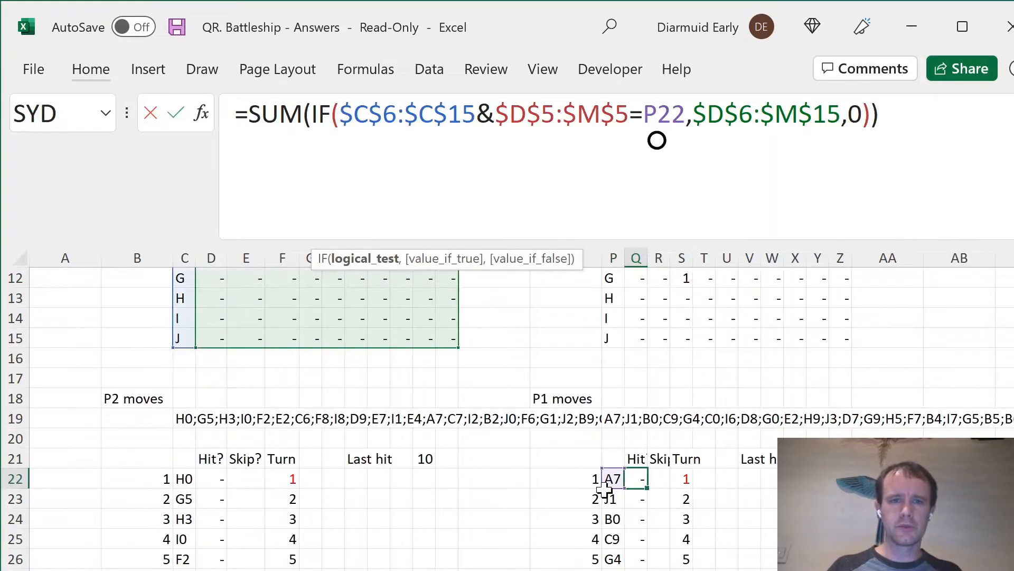
pyautogui.moveTo(467, 392); pyautogui.dragTo(845, 389)
pyautogui.hotkey('ctrl', 'Return')
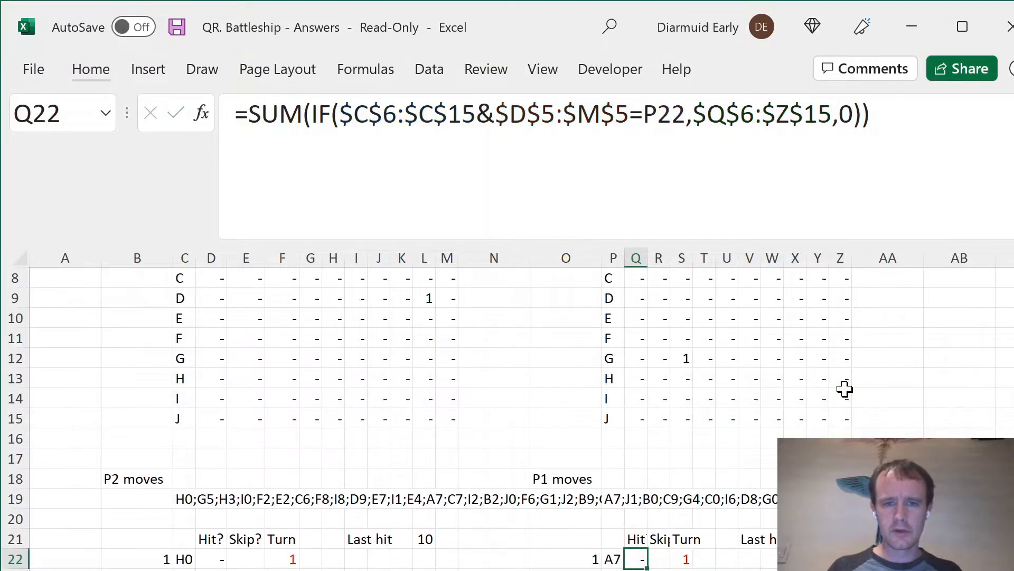
pyautogui.hotkey('ctrl', 'shift', 'Down')
pyautogui.hotkey('ctrl', 'd')
# Examine the Player 1 block's Turn column and last-hit turn, and compare with the last-hit formula in L21.
pyautogui.press('Up')
pyautogui.press('Right')
pyautogui.press('Right')
pyautogui.press('Down')
pyautogui.hotkey('ctrl', 'shift', 'Down')
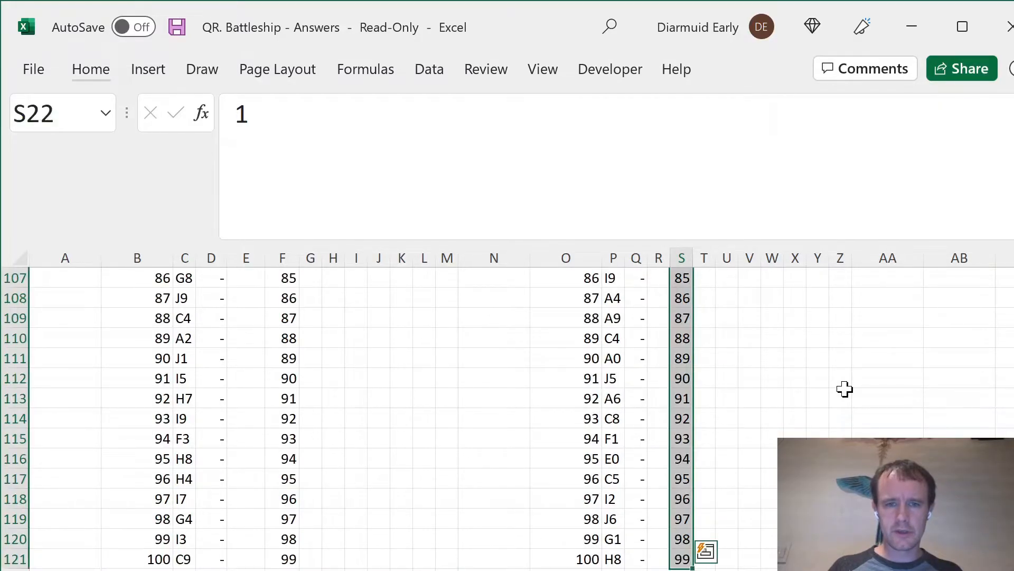
pyautogui.press('Up')
pyautogui.press('Right')
pyautogui.press('Right')
pyautogui.press('Right')
pyautogui.press('Right')
pyautogui.press('Right')
pyautogui.press('Right')
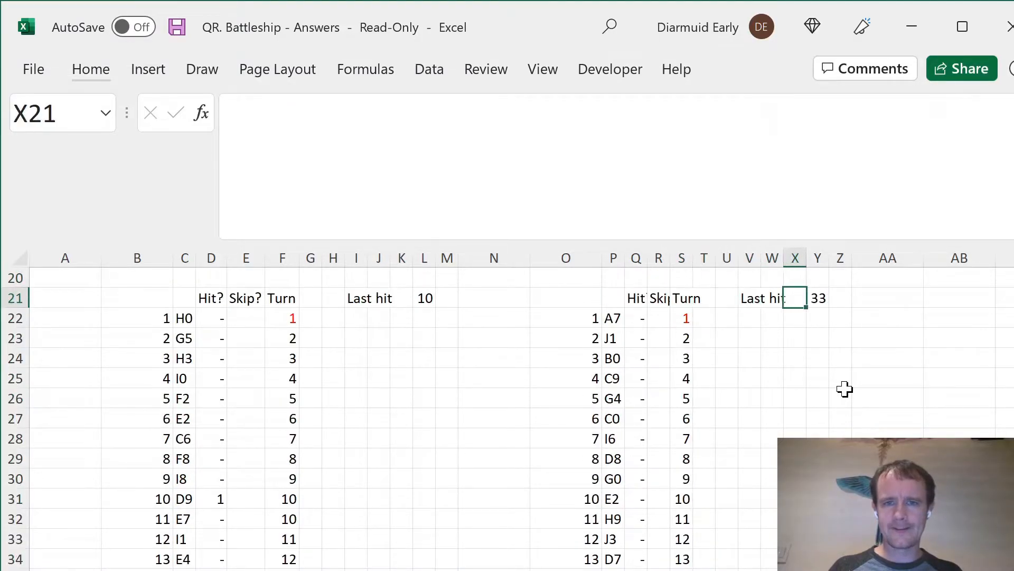
pyautogui.press('Left')
pyautogui.press('Left')
pyautogui.press('Left')
pyautogui.press('Left')
pyautogui.press('Left')
pyautogui.press('Left')
pyautogui.press('Left')
pyautogui.press('Left')
pyautogui.press('Left')
pyautogui.press('Left')
pyautogui.press('Left')
pyautogui.press('Left')
pyautogui.press('Left')
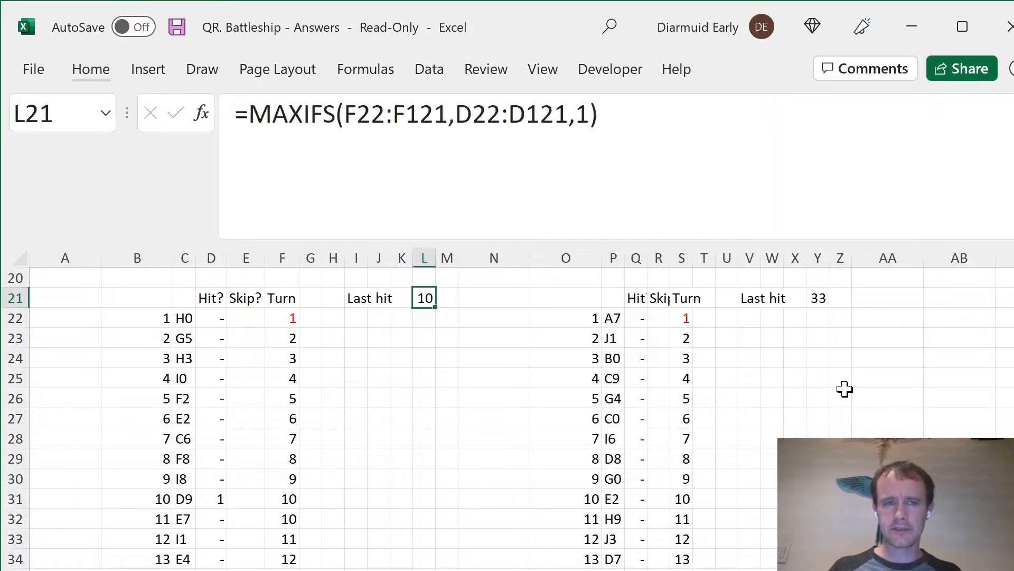
# List the game numbers from AB22 downward with =SEQUENCE(100).
pyautogui.press('Right')
pyautogui.press('Right')
pyautogui.press('Right')
pyautogui.press('Right')
pyautogui.press('Right')
pyautogui.press('Right')
pyautogui.press('Right')
pyautogui.press('Right')
pyautogui.press('Right')
pyautogui.press('Right')
pyautogui.press('Right')
pyautogui.press('Right')
pyautogui.press('Right')
pyautogui.press('Right')
pyautogui.press('Right')
pyautogui.press('Right')
pyautogui.press('Right')
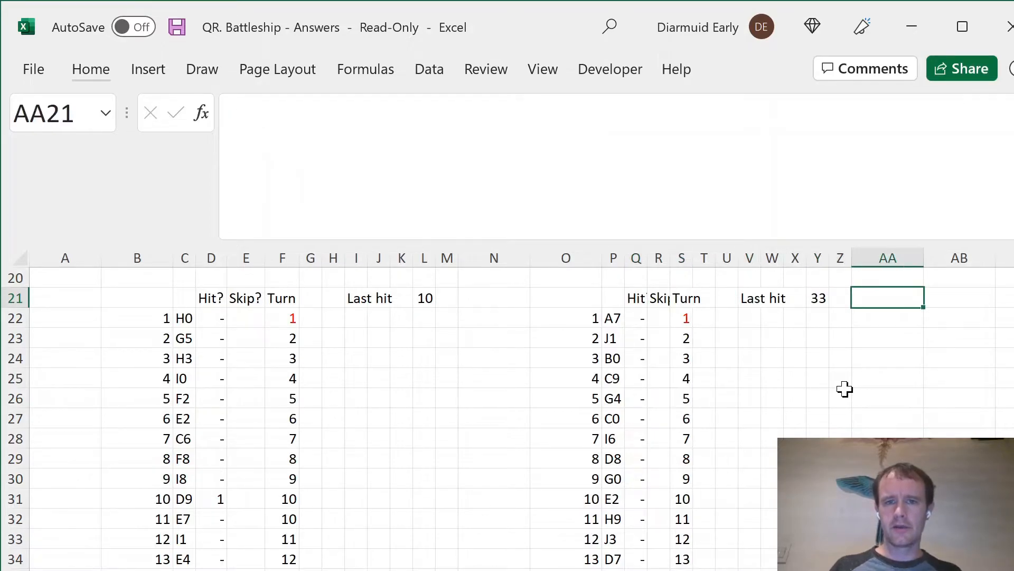
pyautogui.press('Left')
pyautogui.press('Down')
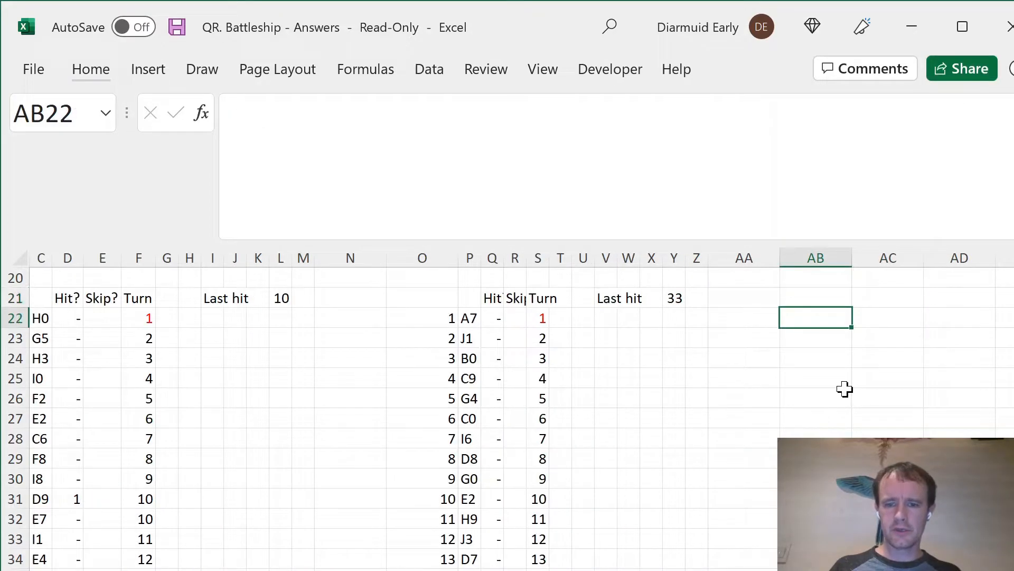
pyautogui.write('=seq')
pyautogui.press('Tab')
pyautogui.write('100)')
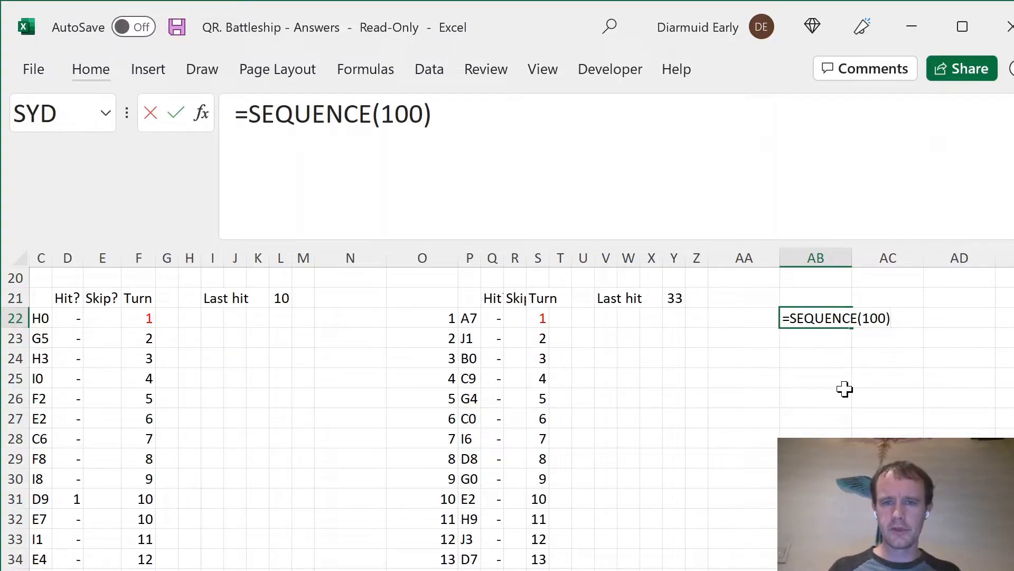
pyautogui.press('Tab')
# Enter =MIN(Y21,L21) in AC21 to return the earlier of the two last-hit turns.
pyautogui.press('Up')
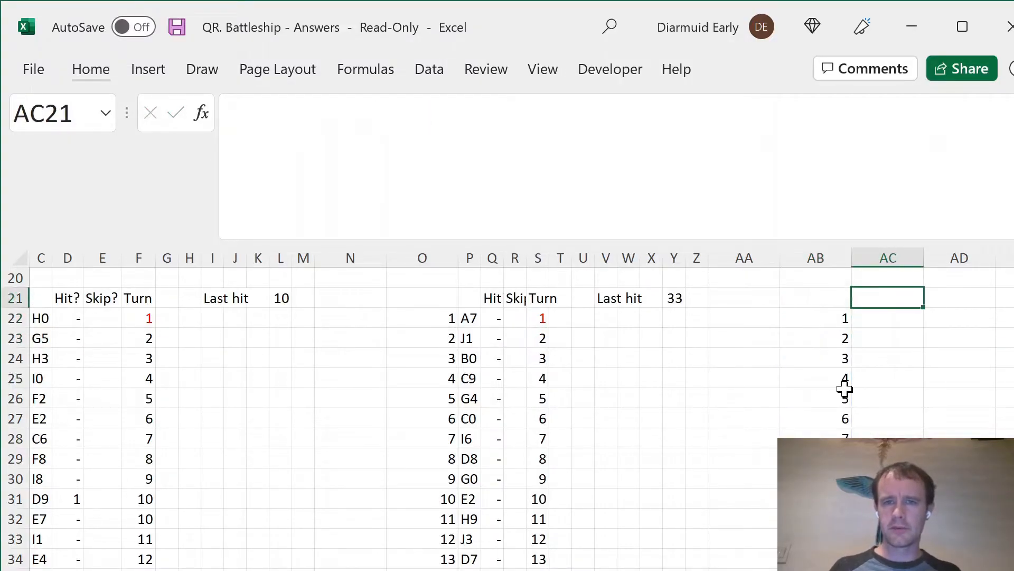
pyautogui.write('=min')
pyautogui.press('Tab')
pyautogui.hotkey('ctrl', 'Left')
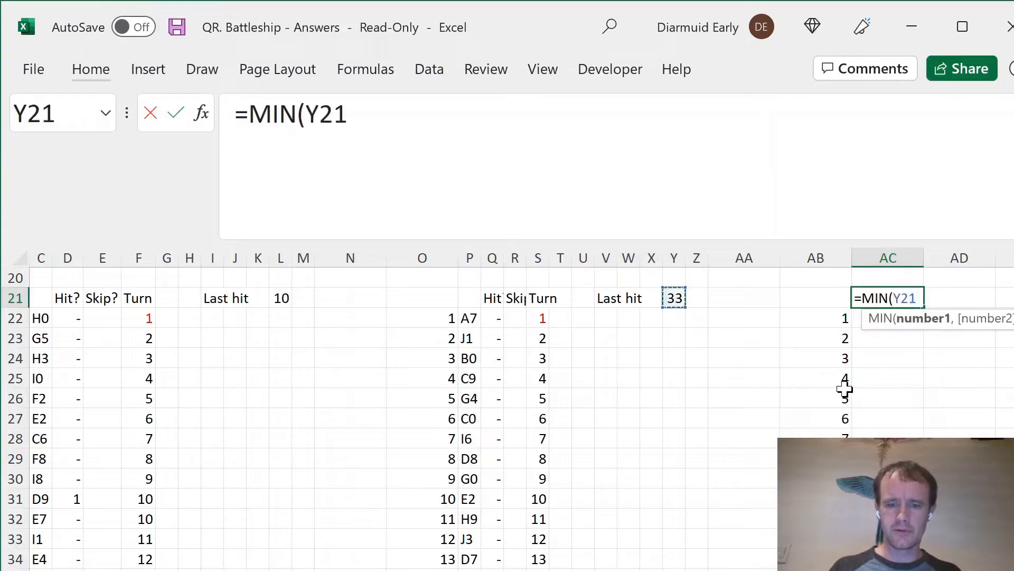
pyautogui.write(',')
pyautogui.hotkey('ctrl', 'Left')
pyautogui.hotkey('ctrl', 'Left')
pyautogui.hotkey('ctrl', 'Left')
pyautogui.hotkey('ctrl', 'Left')
pyautogui.hotkey('ctrl', 'Left')
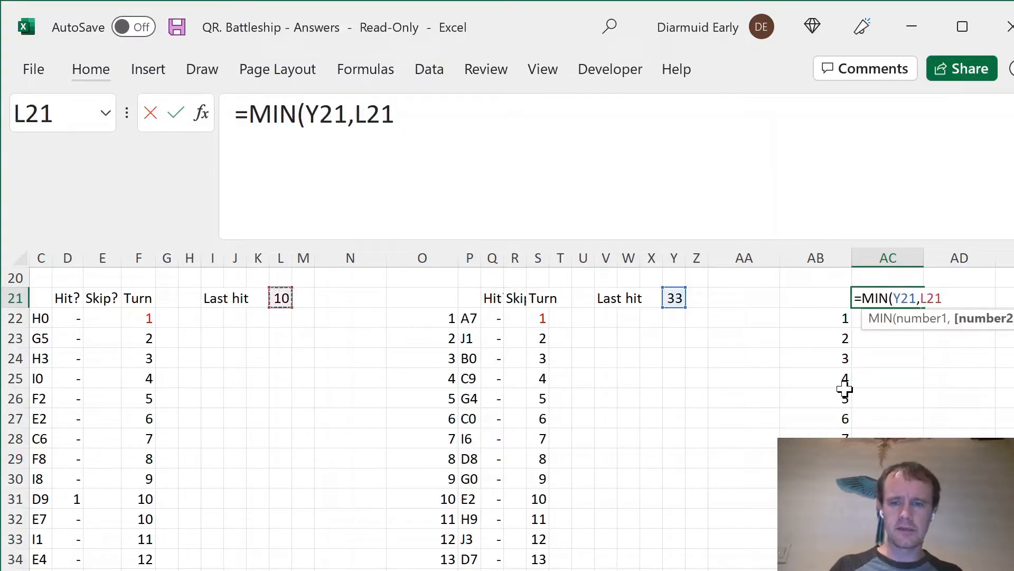
pyautogui.write(')')
# Create a data table over the game numbers and the MIN result in columns AB and AC, with $C$2 as column input cell.
pyautogui.press('Left')
pyautogui.hotkey('ctrl', 'shift', 'Down')
pyautogui.hotkey('ctrl', 'shift', 'Down')
pyautogui.hotkey('shift', 'Right')
pyautogui.hotkey('alt', 'd')
pyautogui.press('t')
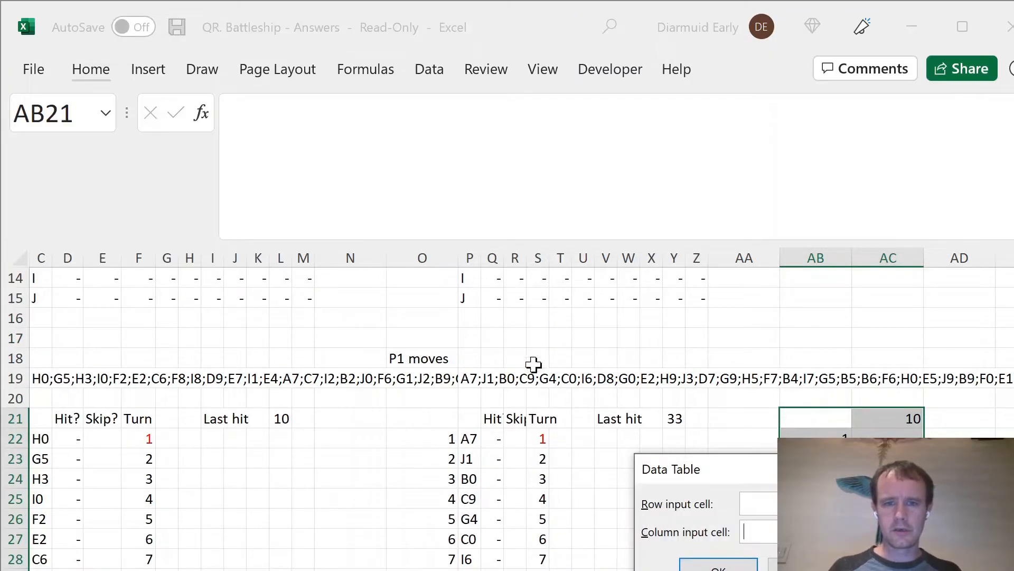
pyautogui.click(355, 326)
pyautogui.click(181, 297)
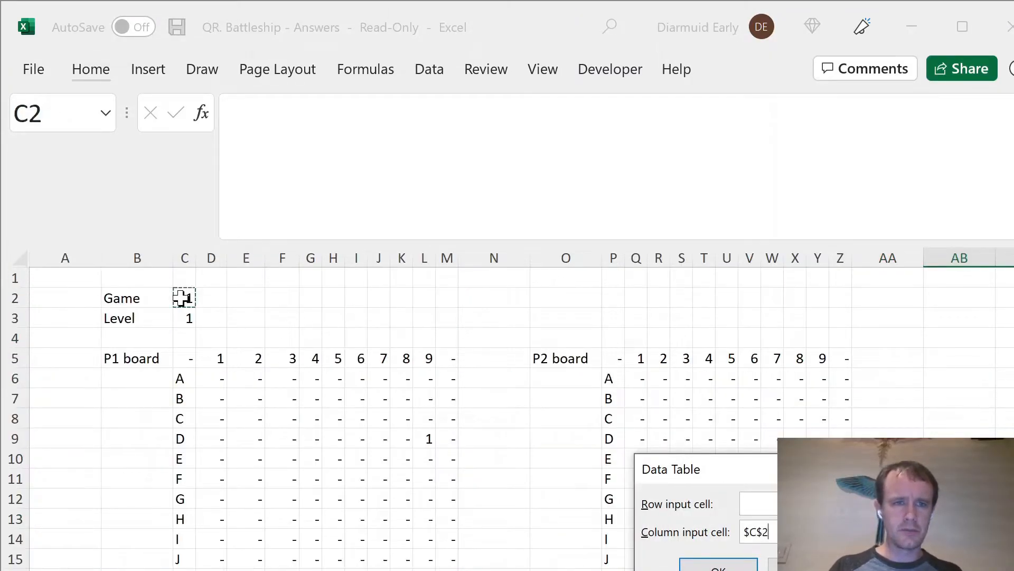
pyautogui.press('Return')
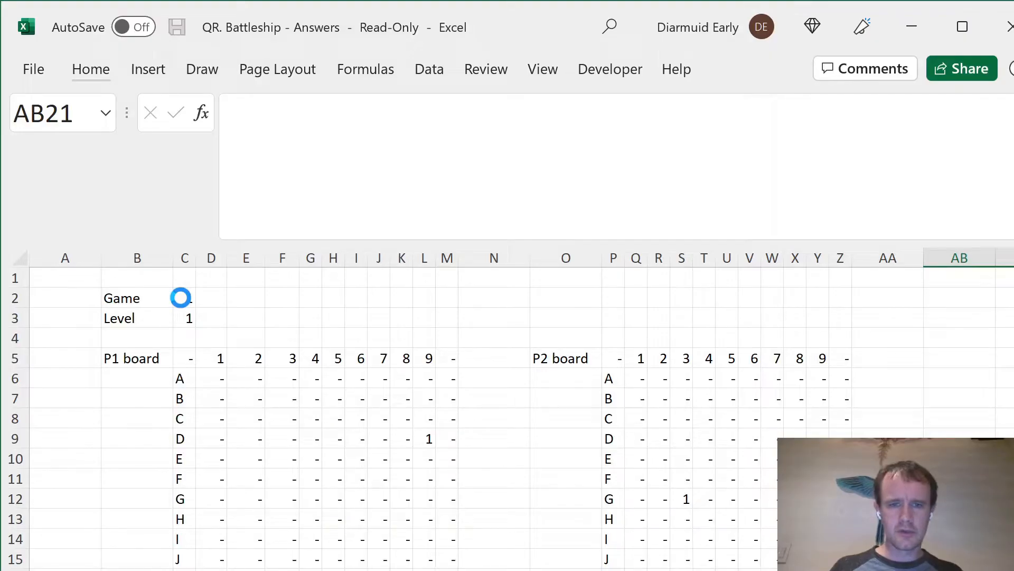
pyautogui.press('Right')
pyautogui.press('Left')
pyautogui.press('Right')
pyautogui.press('Left')
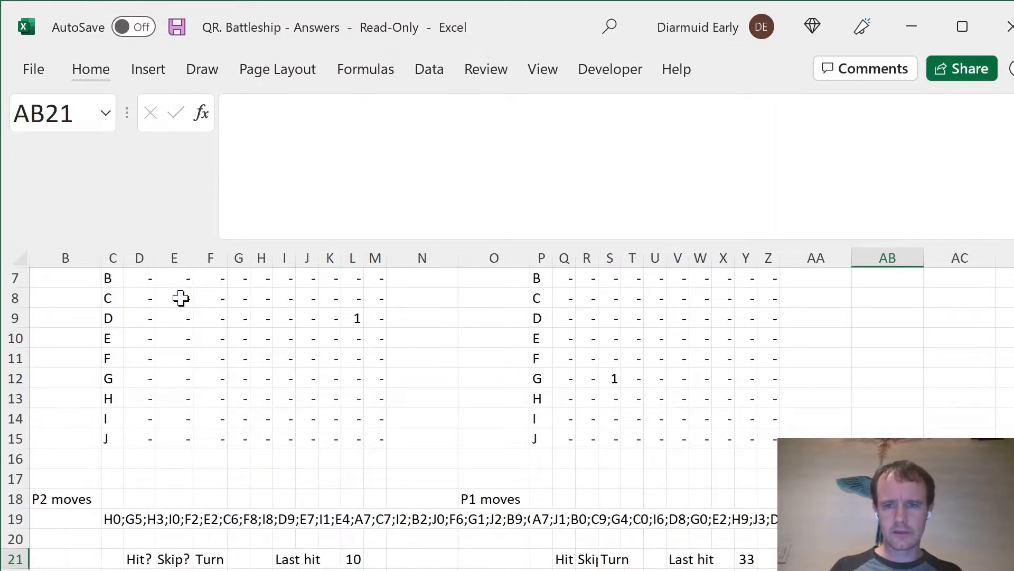
# Switch to the QR. Battleship-vDim workbook and close it, returning to the Answers workbook.
pyautogui.press('Down')
pyautogui.press('Down')
pyautogui.press('Right')
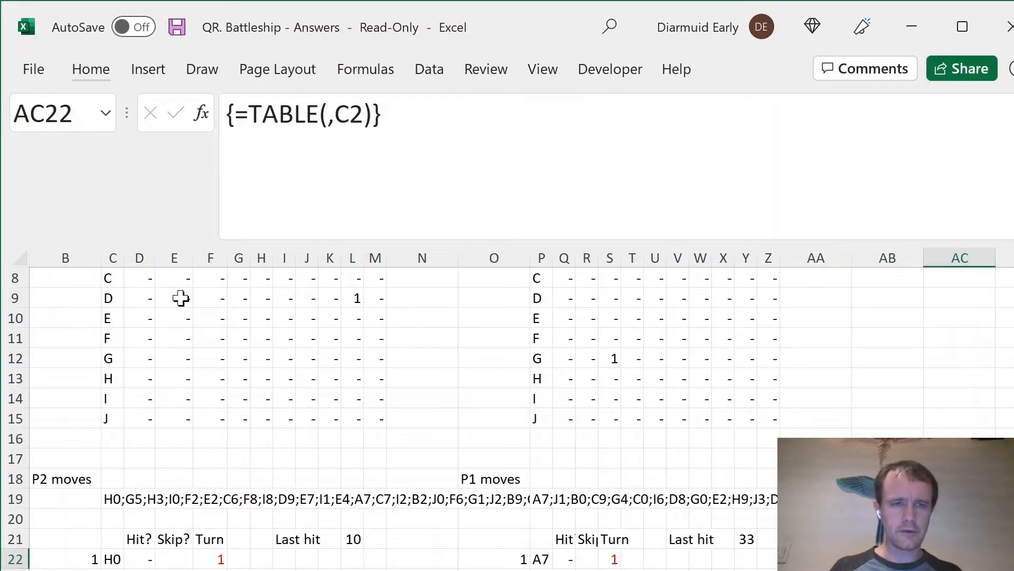
pyautogui.hotkey('alt', 'Tab')
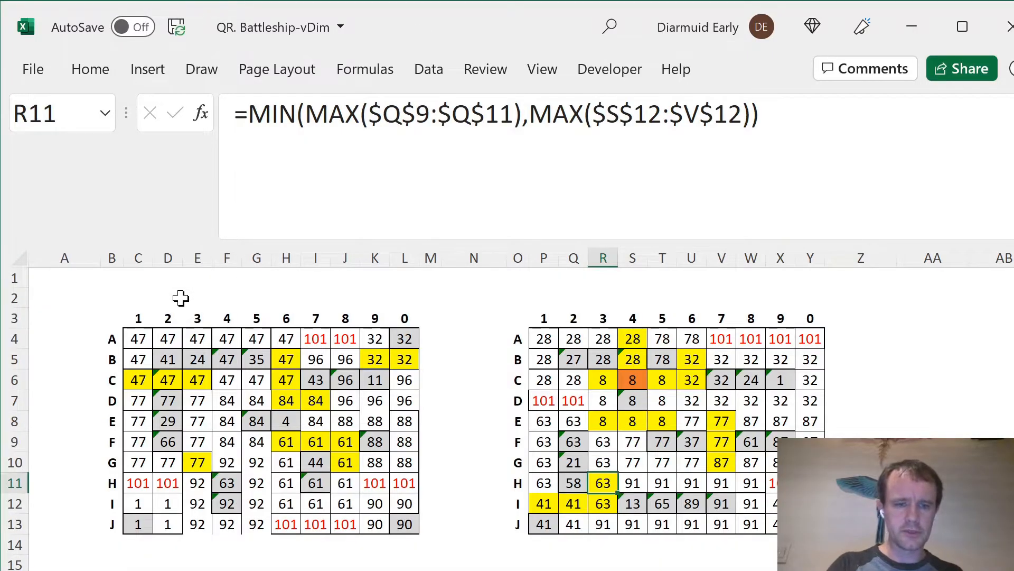
pyautogui.hotkey('ctrl', 'w')
pyautogui.press('Tab')
pyautogui.press('Return')
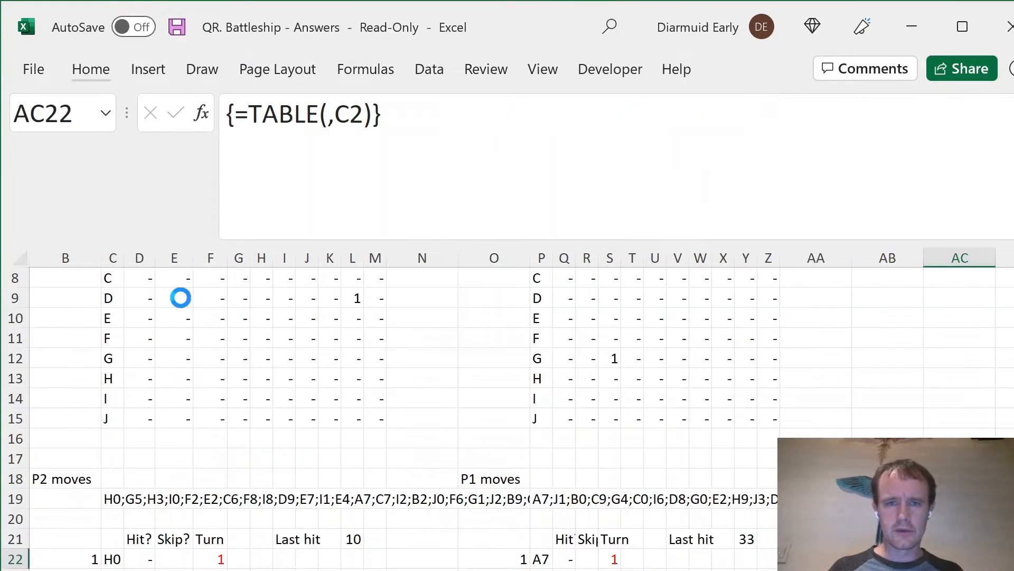
# Examine the winning turns in the data table in column AC and the MIN formula above them.
pyautogui.hotkey('ctrl', 'Down')
pyautogui.hotkey('ctrl', 'Up')
pyautogui.press('Down')
pyautogui.press('Down')
pyautogui.press('Down')
pyautogui.press('Down')
pyautogui.press('Down')
pyautogui.press('Up')
pyautogui.press('Up')
pyautogui.press('Up')
pyautogui.press('Up')
pyautogui.press('Up')
pyautogui.press('Up')
pyautogui.press('Up')
pyautogui.press('Up')
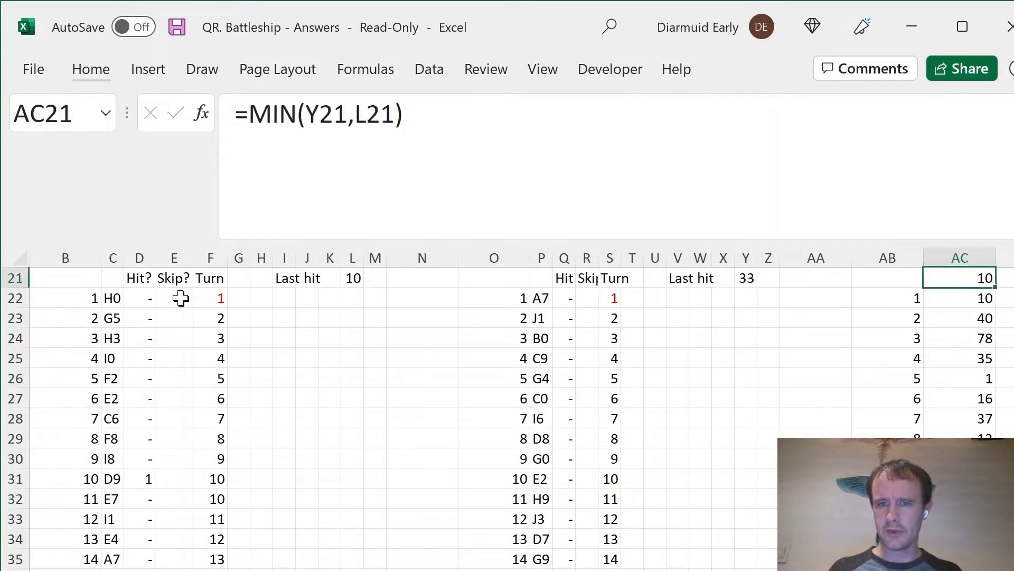
pyautogui.press('Down')
pyautogui.press('Down')
pyautogui.press('Down')
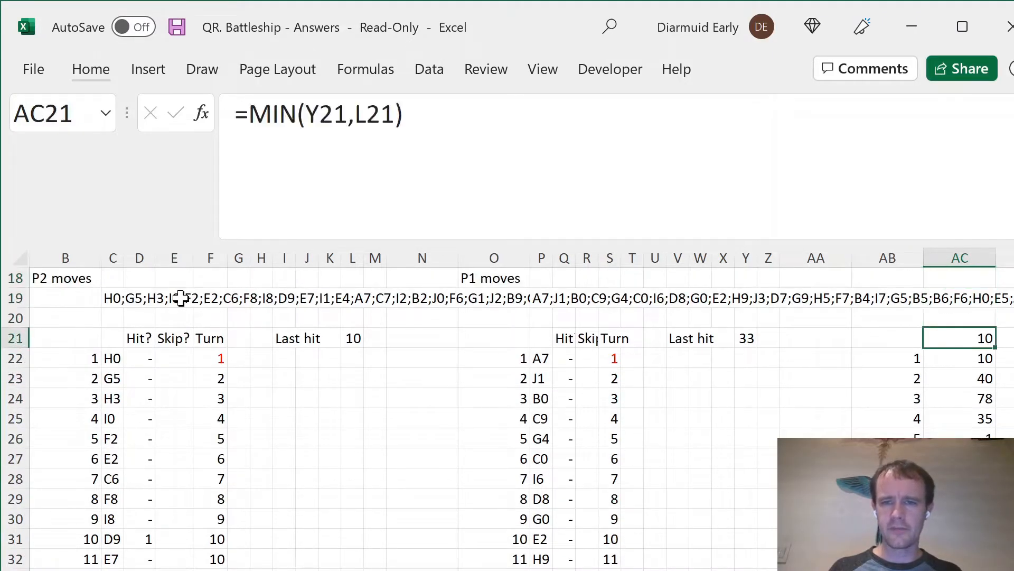
pyautogui.press('Down')
# Review the game selector, the two boards and the moves blocks, selecting the P1 board's squares D6:M15.
pyautogui.press('Left')
pyautogui.hotkey('ctrl', 'Left')
pyautogui.hotkey('ctrl', 'Left')
pyautogui.hotkey('ctrl', 'Left')
pyautogui.hotkey('ctrl', 'Left')
pyautogui.hotkey('ctrl', 'Left')
pyautogui.hotkey('ctrl', 'Left')
pyautogui.hotkey('ctrl', 'Left')
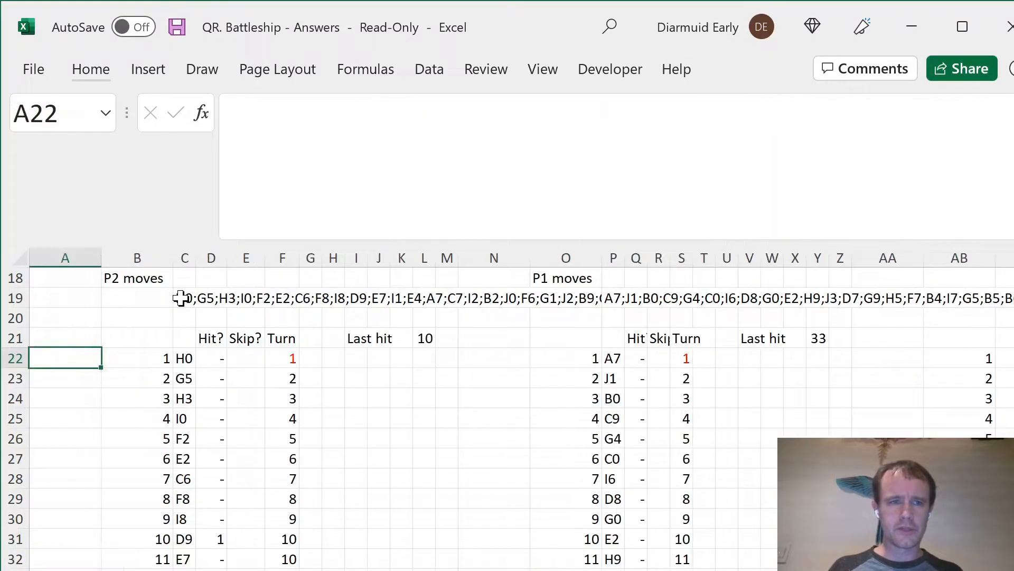
pyautogui.hotkey('ctrl', 'Up')
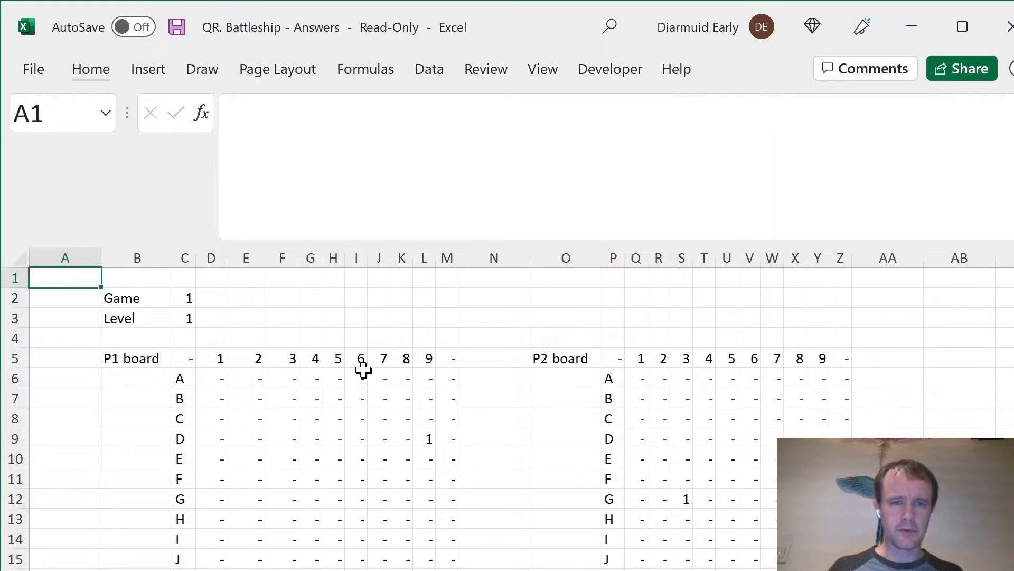
pyautogui.scroll(-5, 362, 366)
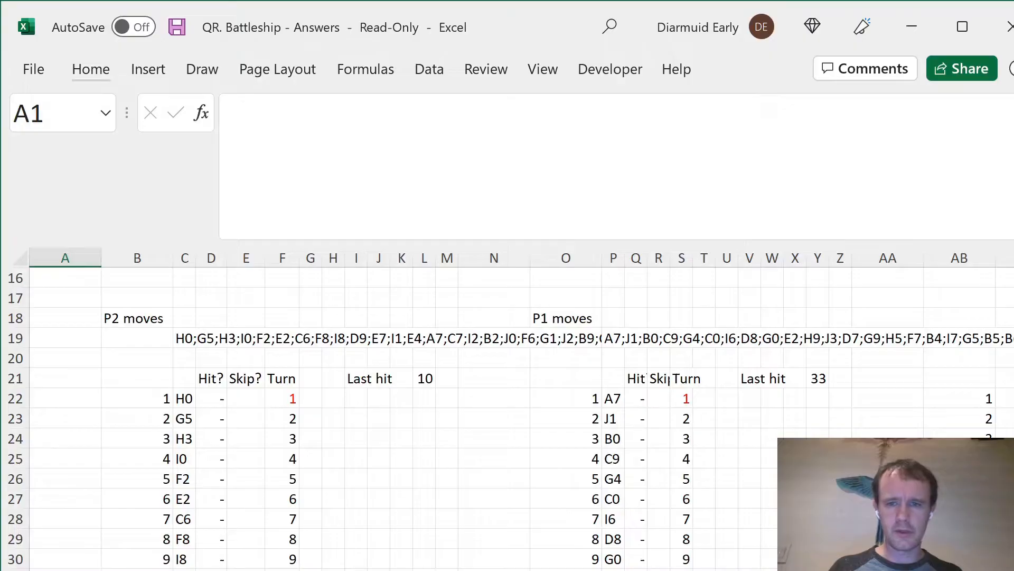
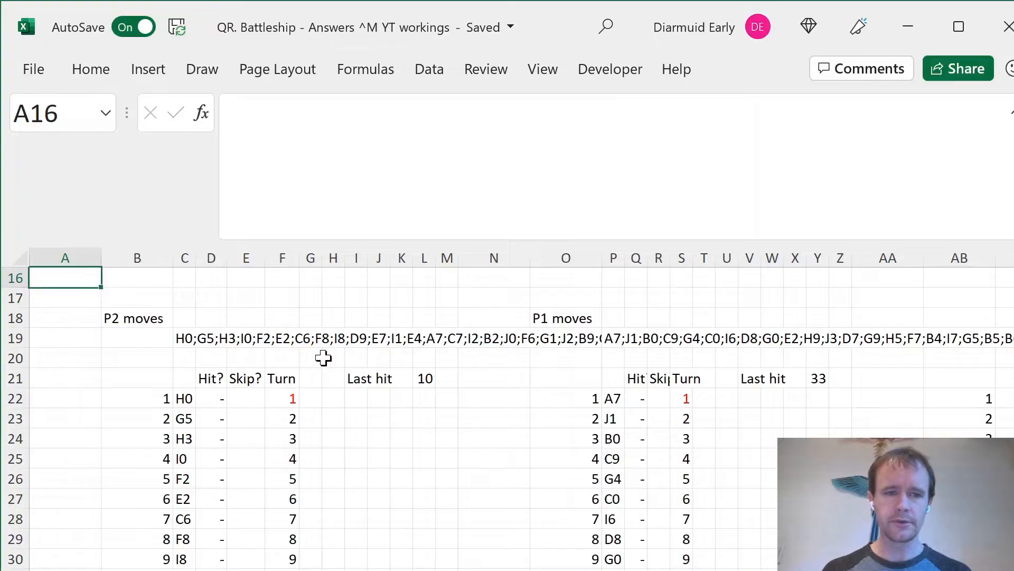
pyautogui.scroll(5, 323, 358)
pyautogui.click(223, 383)
pyautogui.hotkey('ctrl', 'shift', 'Down')
pyautogui.hotkey('ctrl', 'shift', 'Right')
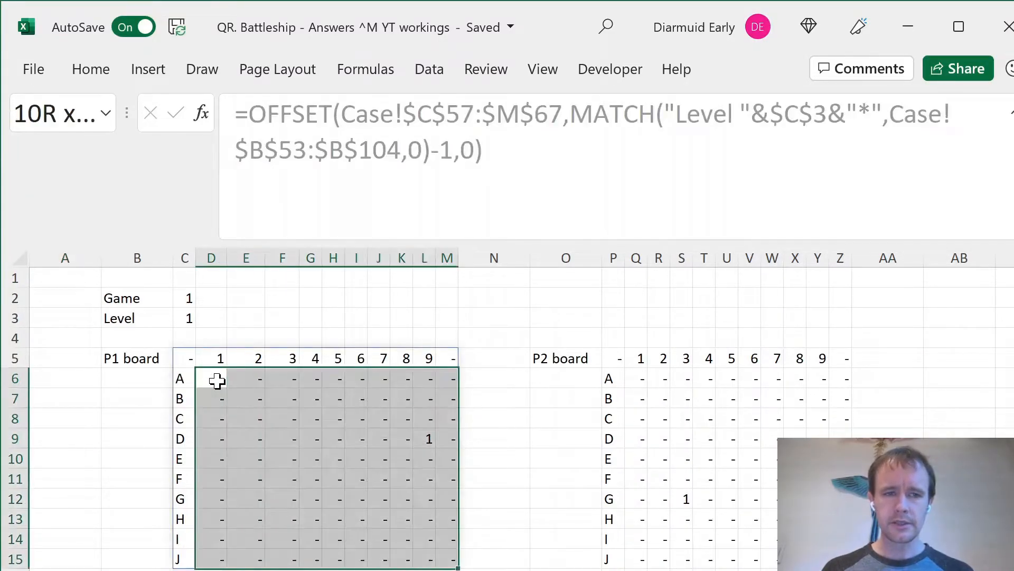
# Set the game number in C2 to 76.
pyautogui.press('Left')
pyautogui.press('Up')
pyautogui.press('Up')
pyautogui.press('Up')
pyautogui.press('Up')
pyautogui.write('76')
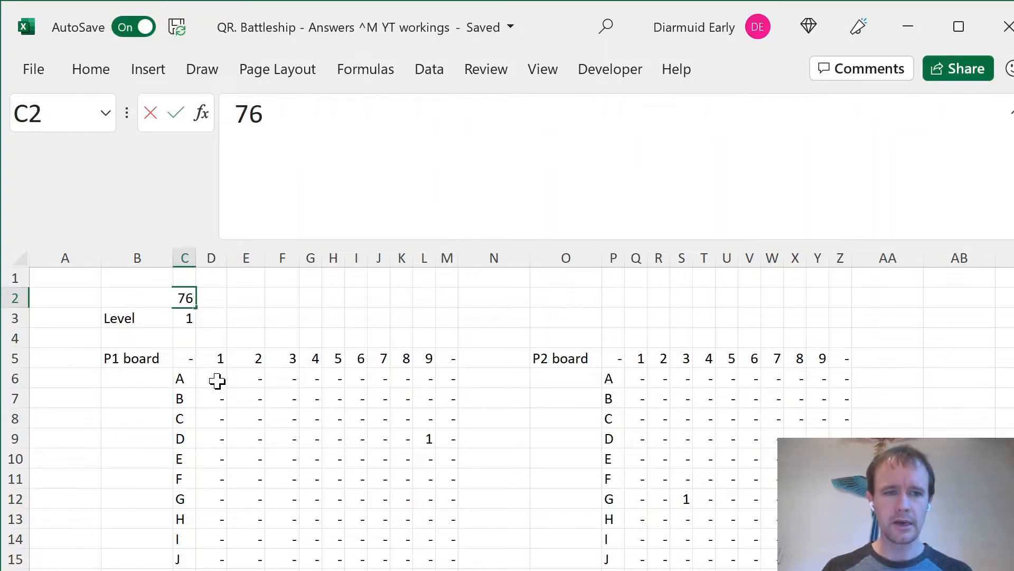
pyautogui.press('Return')
# Examine the ship positions on the P1 board for game 76, including the ship along row B.
pyautogui.click(233, 387)
pyautogui.hotkey('ctrl', 'shift', 'Right')
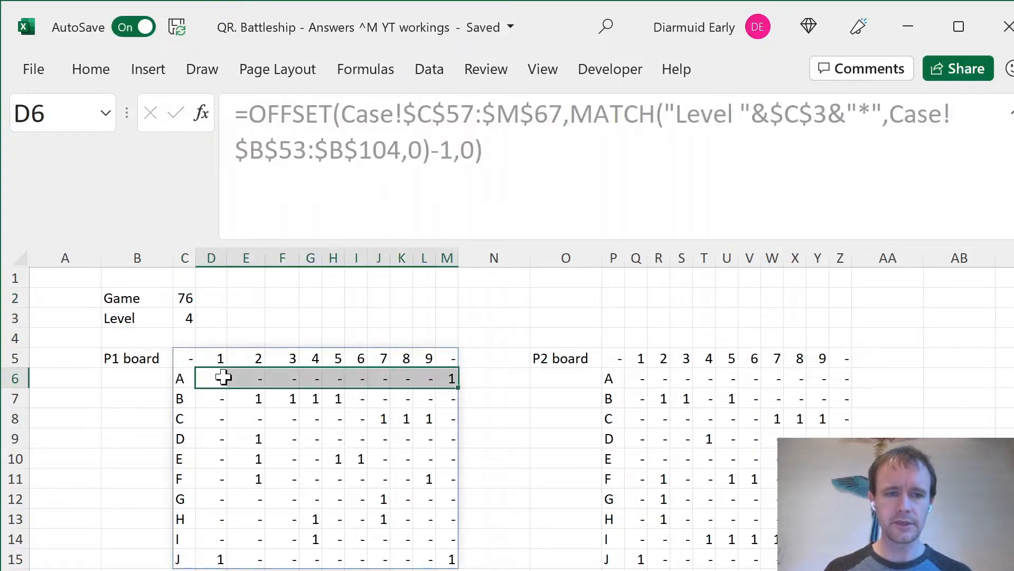
pyautogui.hotkey('ctrl', 'shift', 'Down')
pyautogui.moveTo(252, 400); pyautogui.dragTo(332, 398)
pyautogui.moveTo(210, 377); pyautogui.dragTo(359, 418)
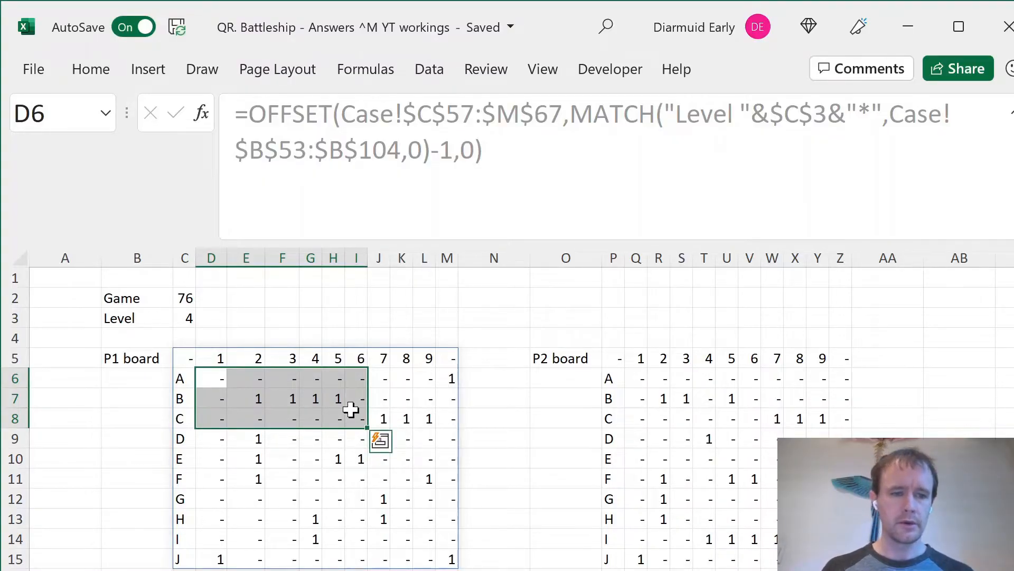
# Add a new worksheet and apply the column width of the board sheet's cell D6 to all its columns.
pyautogui.click(248, 569)
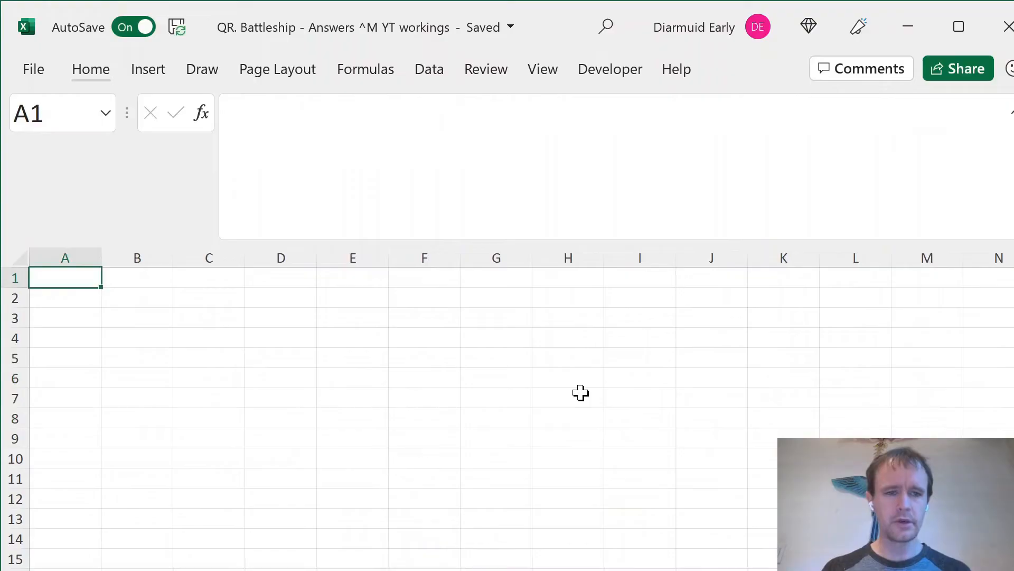
pyautogui.press('Down')
pyautogui.press('Right')
pyautogui.hotkey('ctrl', 'pageup')
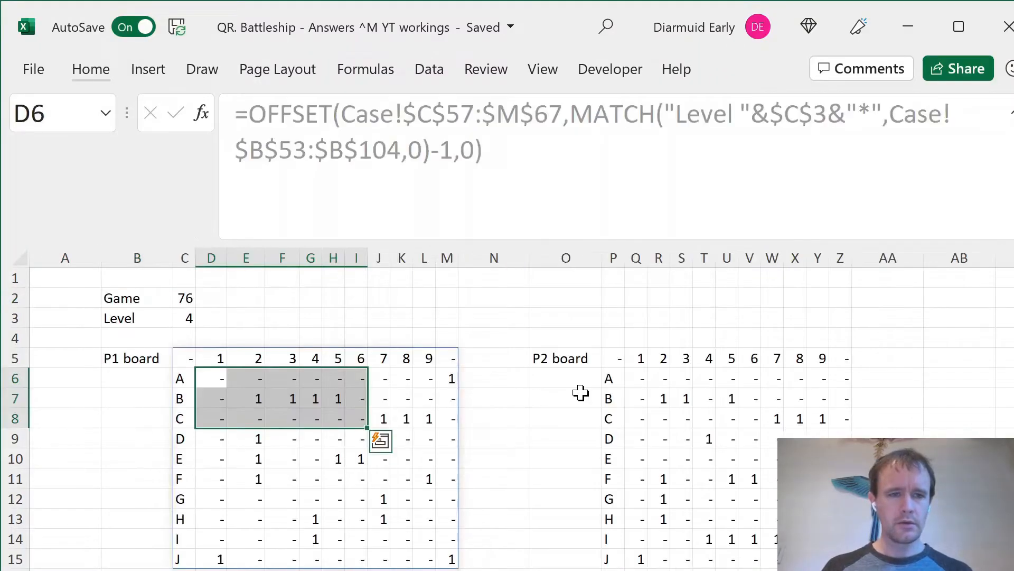
pyautogui.hotkey('ctrl', 'pagedown')
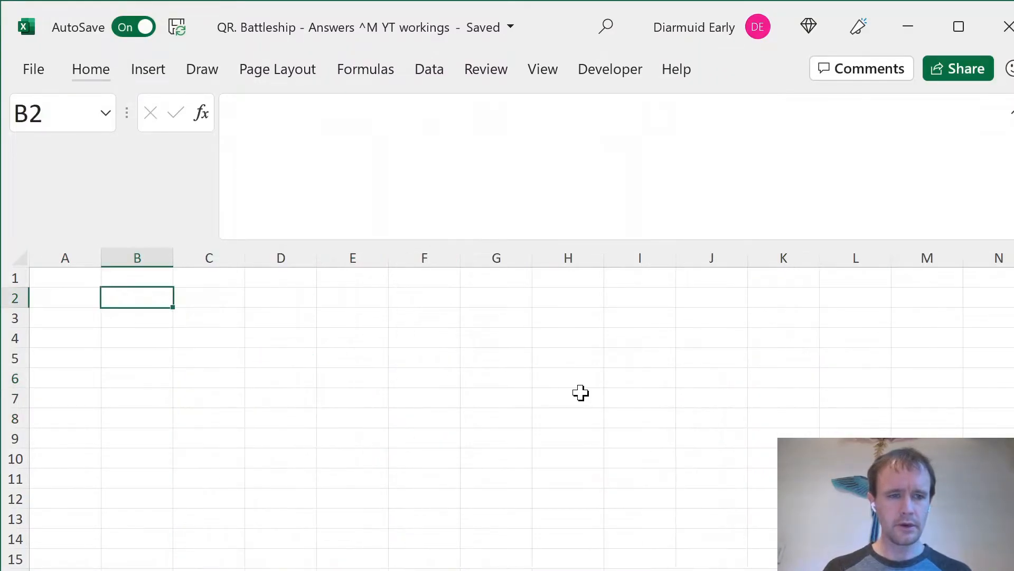
pyautogui.hotkey('shift', 'space')
pyautogui.hotkey('ctrl', 'alt', 'v')
pyautogui.press('w')
pyautogui.press('Return')
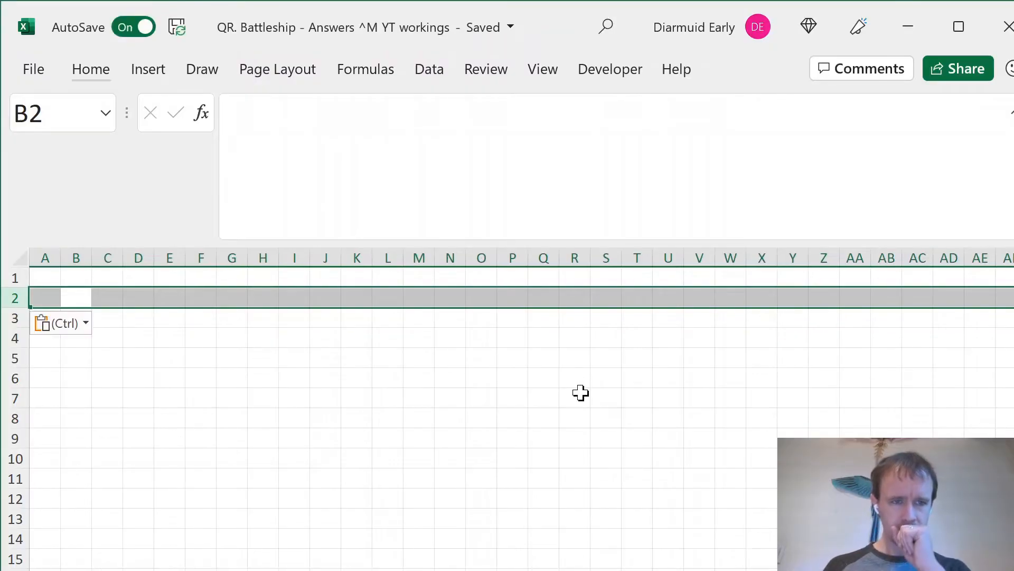
# Go back to the board sheet and examine the spilled P1 board and the ship squares in E7:H7.
pyautogui.press('Down')
pyautogui.press('Right')
pyautogui.press('Up')
pyautogui.press('Left')
pyautogui.hotkey('ctrl', 'pageup')
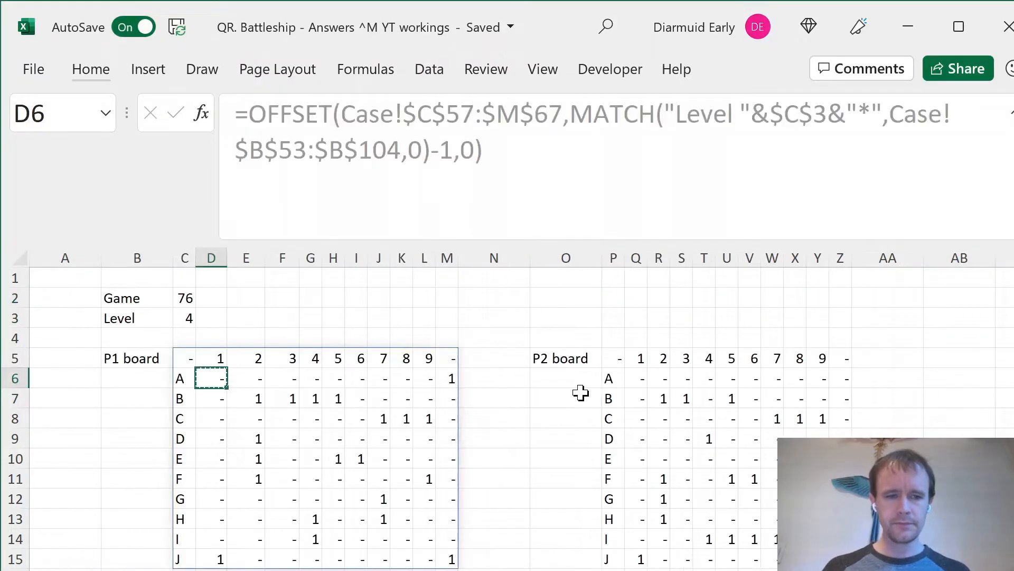
pyautogui.press('Up')
pyautogui.press('Left')
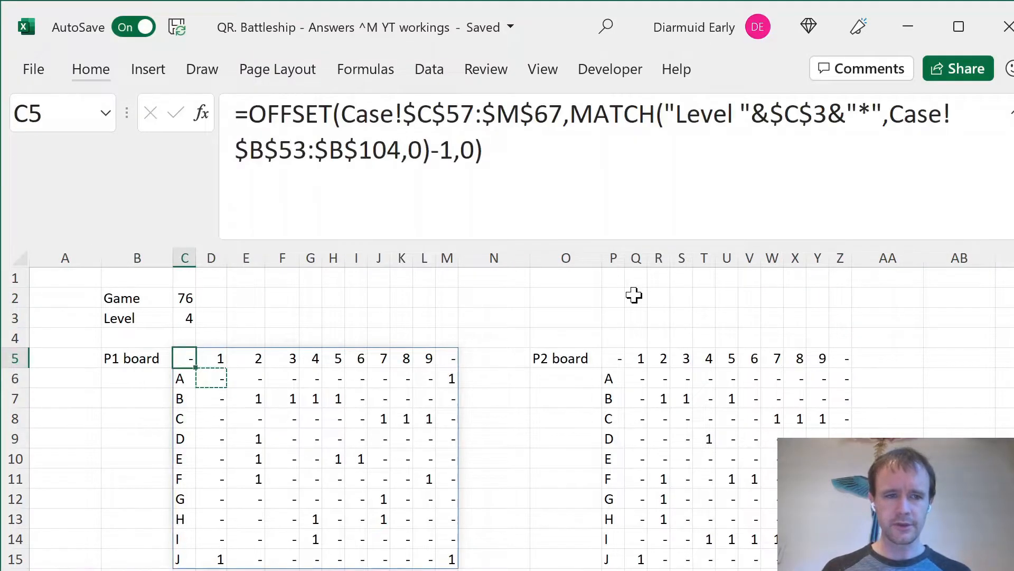
pyautogui.hotkey('ctrl', 'a')
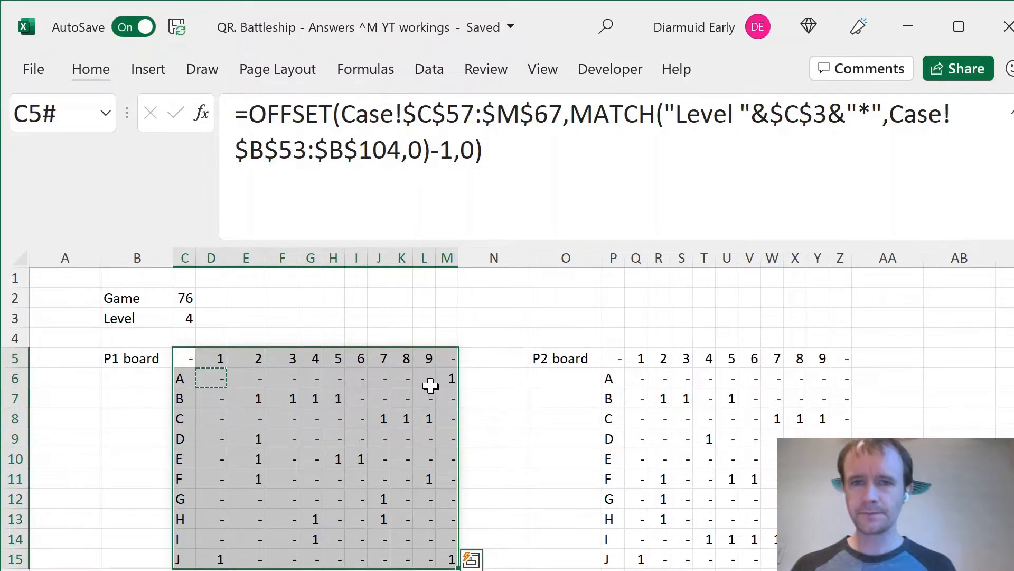
pyautogui.moveTo(255, 399); pyautogui.dragTo(345, 404)
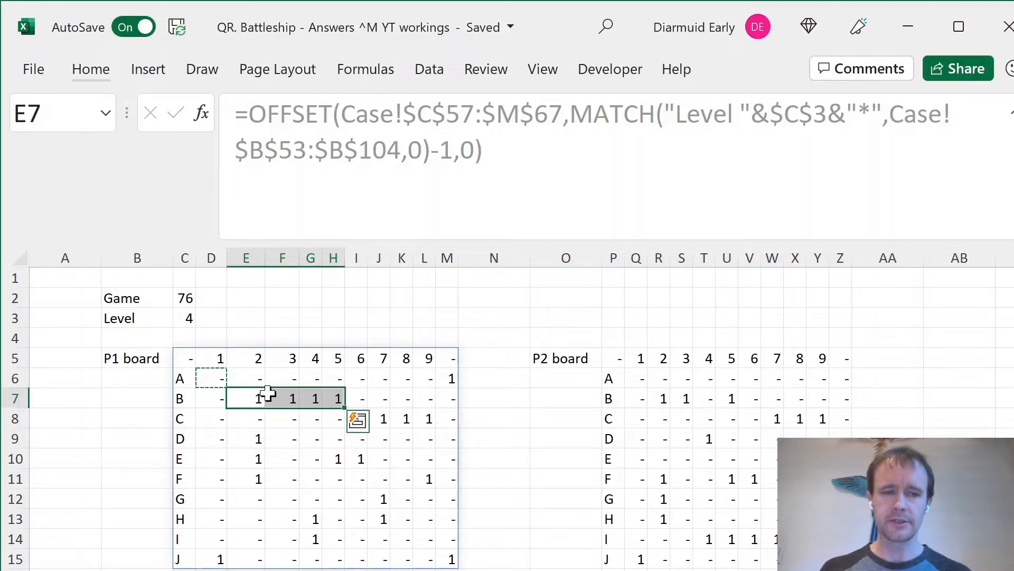
# Copy the whole P1 board as values to the new sheet starting at C3, and clear the corner cell C3.
pyautogui.click(184, 359)
pyautogui.hotkey('ctrl', 'a')
pyautogui.hotkey('ctrl', 'c')
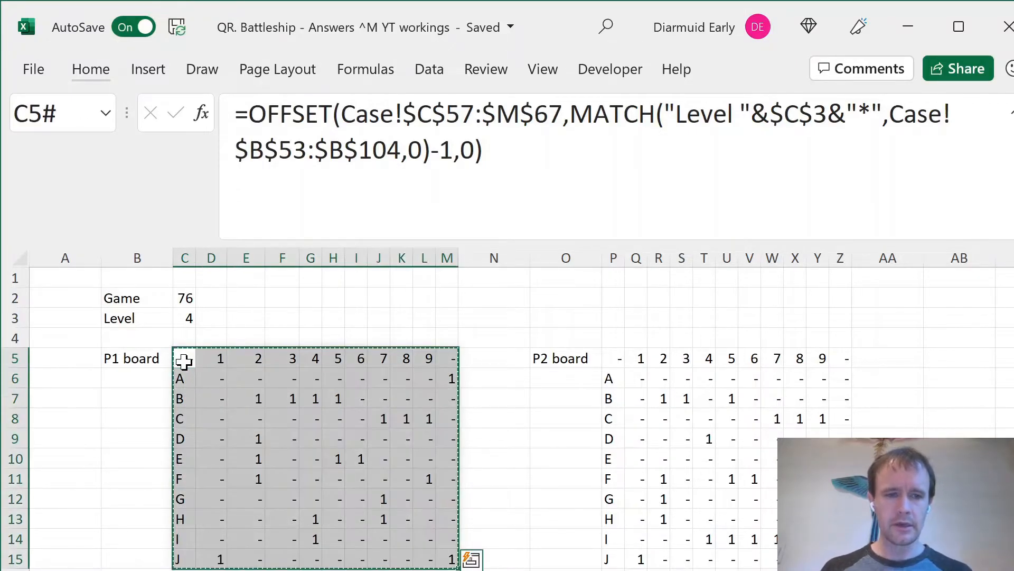
pyautogui.hotkey('ctrl', 'pagedown')
pyautogui.press('Right')
pyautogui.press('Down')
pyautogui.press('alt')
pyautogui.press('h')
pyautogui.press('v')
pyautogui.press('v')
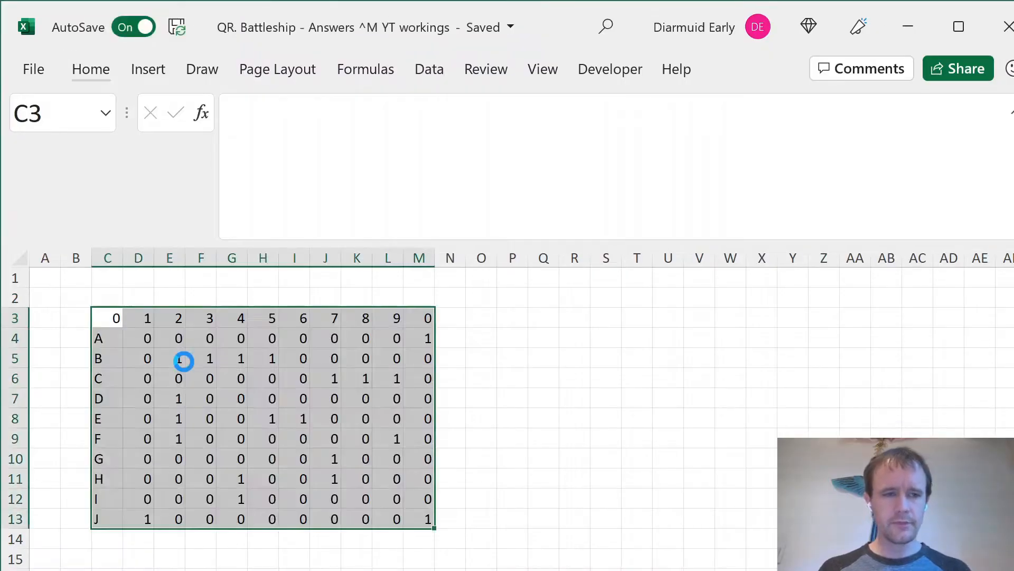
pyautogui.hotkey('shift', 'BackSpace')
pyautogui.press('Delete')
# Begin a MATCH formula for D4:M13 with the row letter joined to the column number, $C4&D$3, as lookup value.
pyautogui.press('Right')
pyautogui.press('Down')
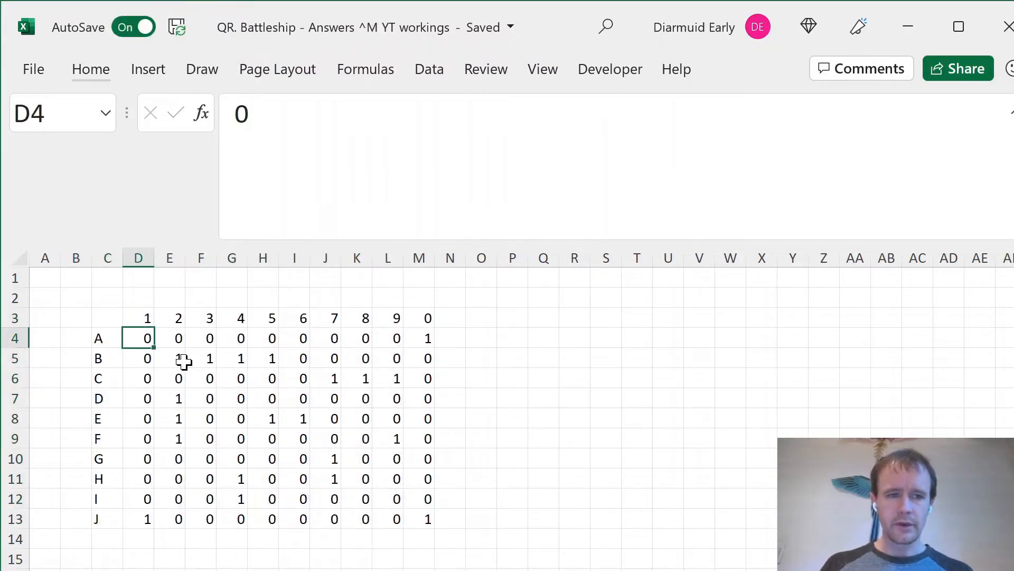
pyautogui.hotkey('ctrl', 'shift', 'End')
pyautogui.write('=mat')
pyautogui.press('Tab')
pyautogui.press('Left')
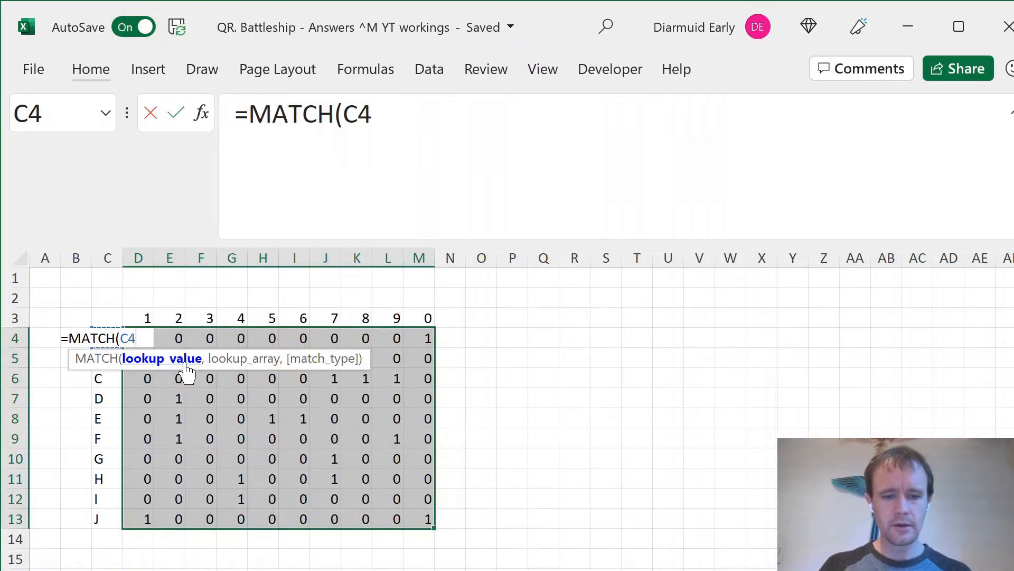
pyautogui.press('F4')
pyautogui.press('F4')
pyautogui.press('F4')
pyautogui.write(',')
pyautogui.press('BackSpace')
pyautogui.write('&')
pyautogui.press('Up')
pyautogui.press('F4')
pyautogui.press('F4')
pyautogui.write(',')
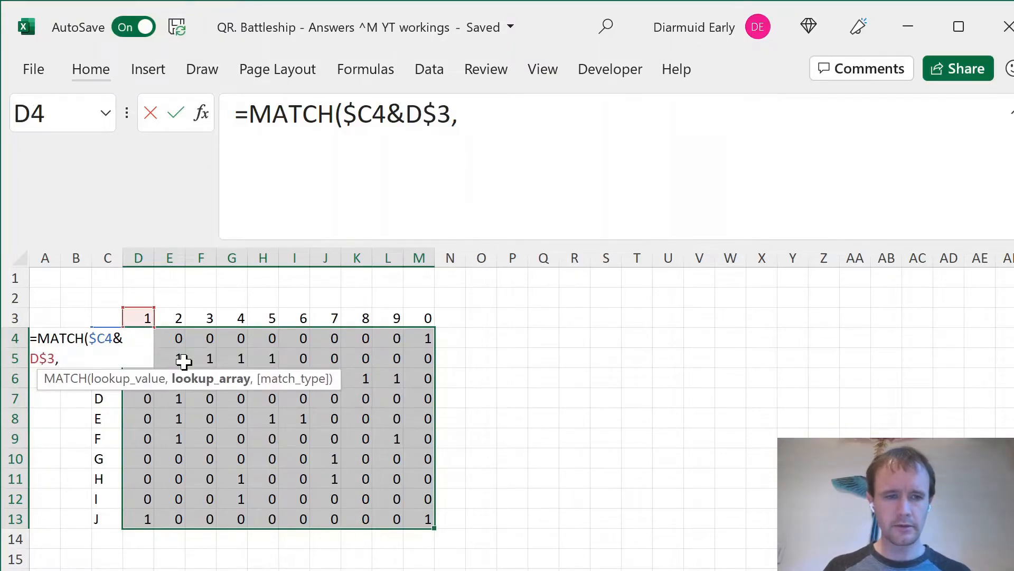
# Complete the MATCH with lookup array Sheet2!$C$22:$C$121 and match type 0, and fill it across D4:M13.
pyautogui.hotkey('ctrl', 'pageup')
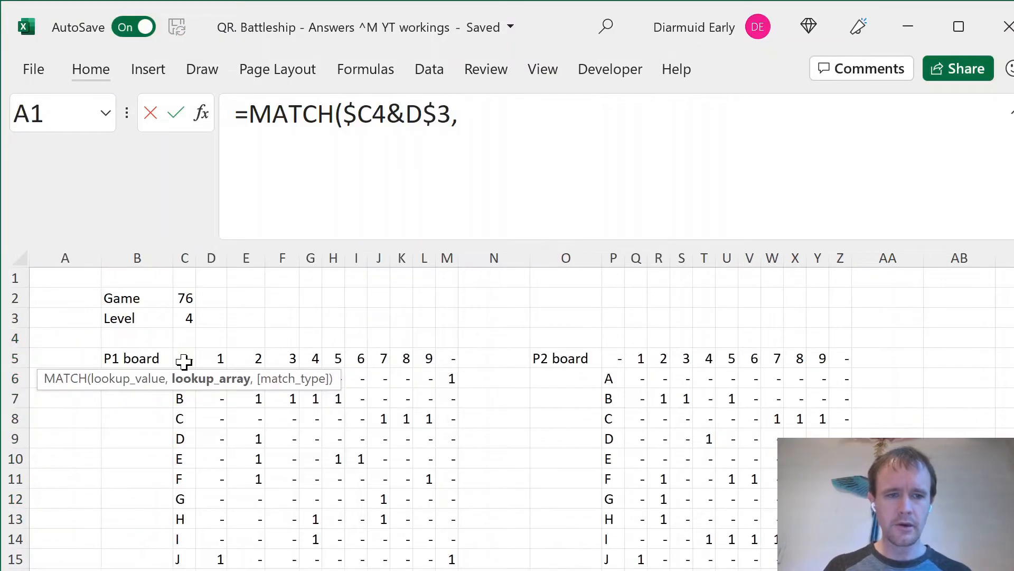
pyautogui.click(233, 453)
pyautogui.press('Left')
pyautogui.hotkey('ctrl', 'Down')
pyautogui.hotkey('ctrl', 'Down')
pyautogui.press('Right')
pyautogui.press('Left')
pyautogui.press('Down')
pyautogui.press('Down')
pyautogui.press('Left')
pyautogui.press('Up')
pyautogui.hotkey('ctrl', 'shift', 'Down')
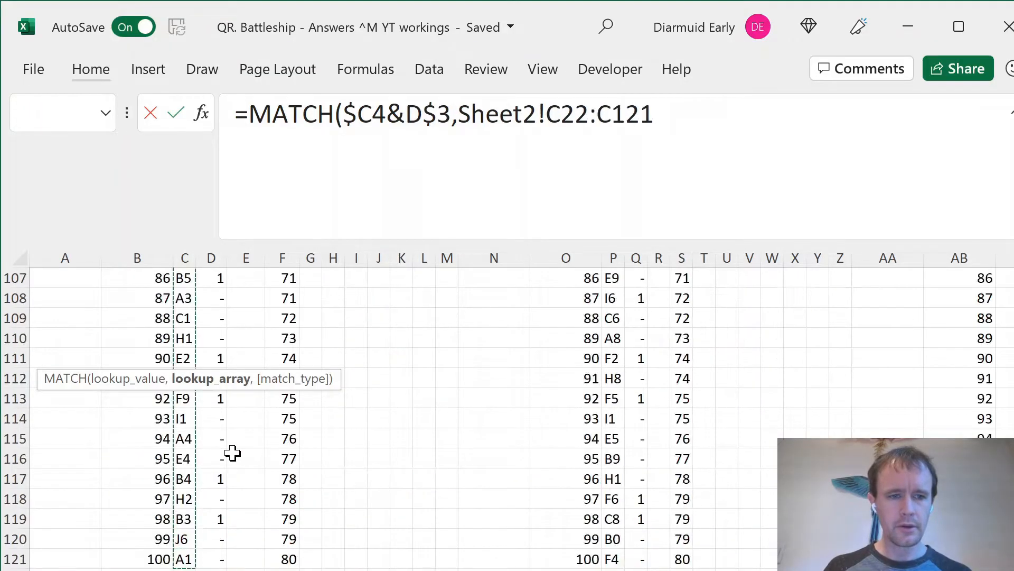
pyautogui.press('F4')
pyautogui.write(',0)')
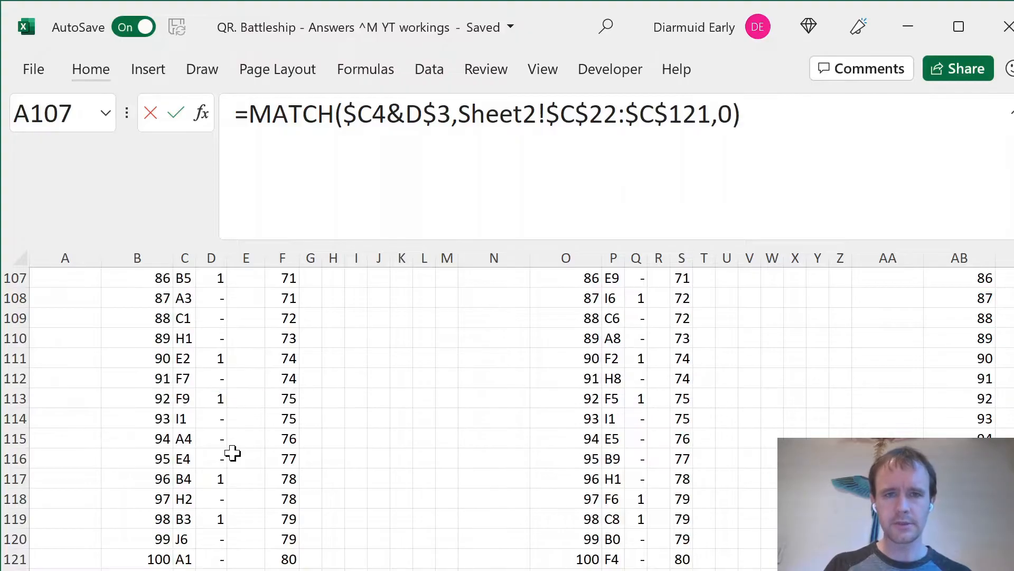
pyautogui.hotkey('ctrl', 'Return')
# Check the new grid's move positions and MATCH formulas against the row and column labels, including cells K12 and D4.
pyautogui.press('Up')
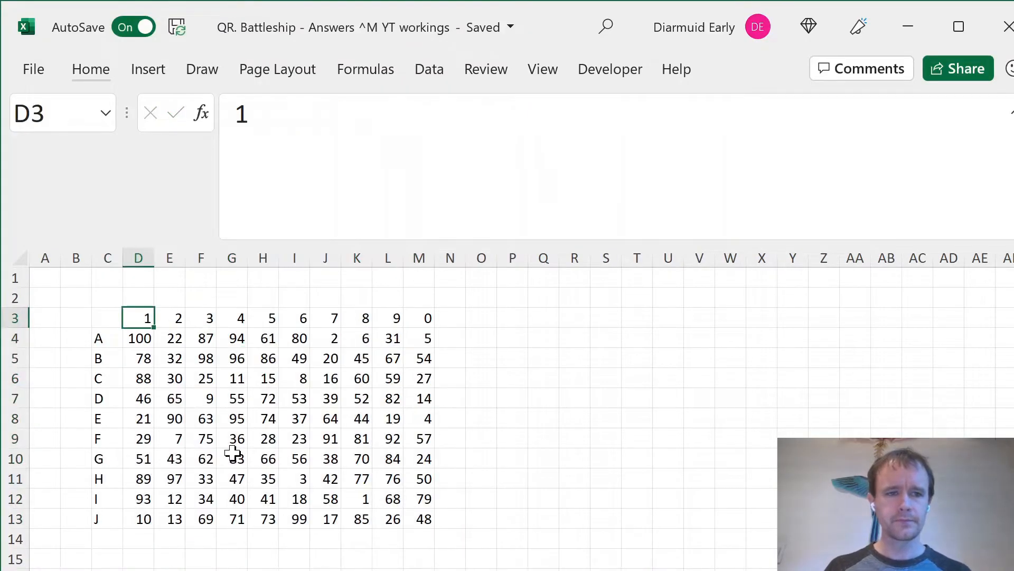
pyautogui.press('Left')
pyautogui.press('Down')
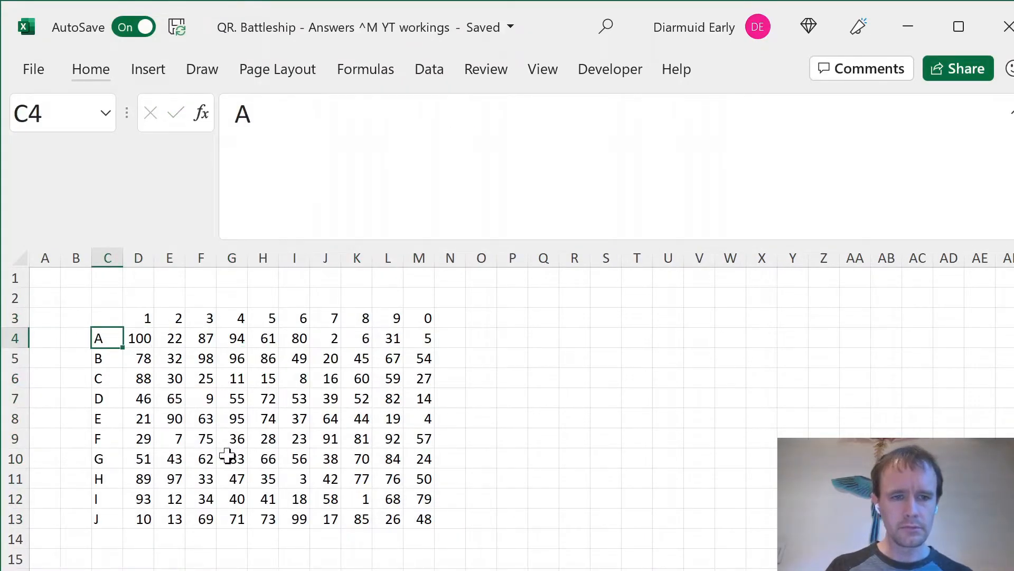
pyautogui.click(361, 498)
pyautogui.hotkey('ctrl', 'shift', 'Left')
pyautogui.hotkey('ctrl', 'shift', 'Up')
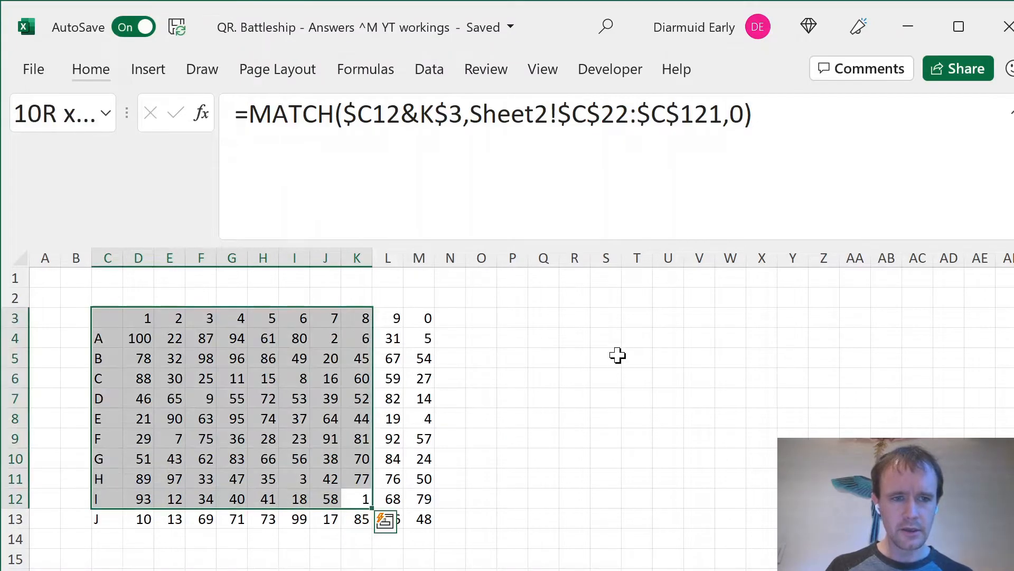
pyautogui.click(142, 338)
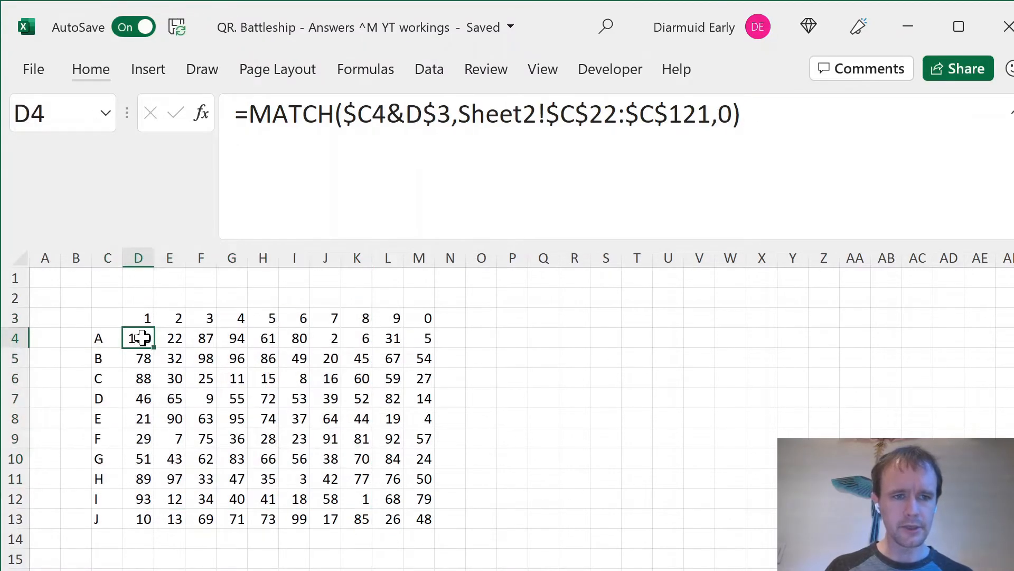
pyautogui.moveTo(142, 338); pyautogui.dragTo(108, 318)
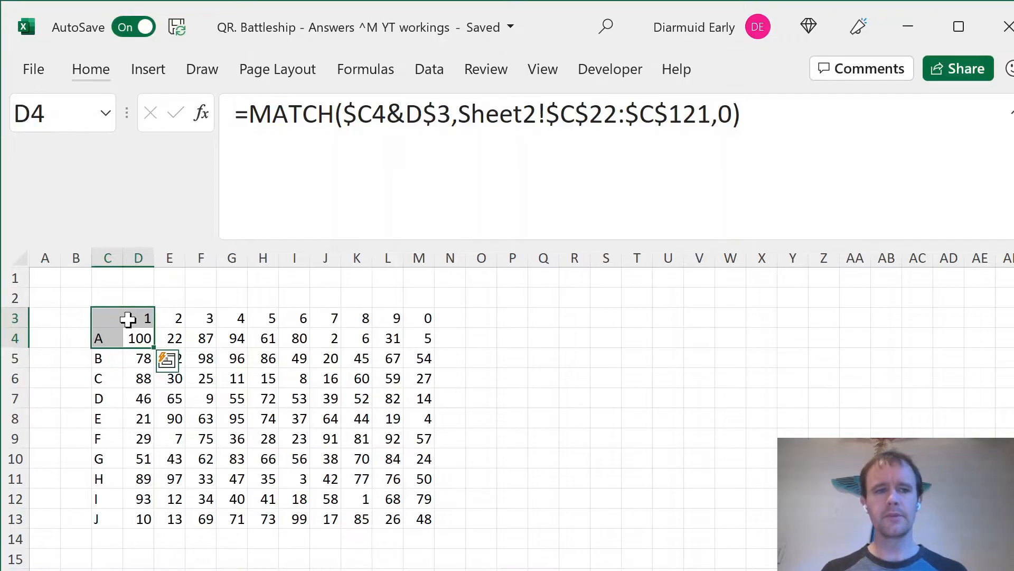
pyautogui.click(141, 338)
pyautogui.hotkey('ctrl', 'shift', 'Right')
pyautogui.hotkey('ctrl', 'shift', 'Down')
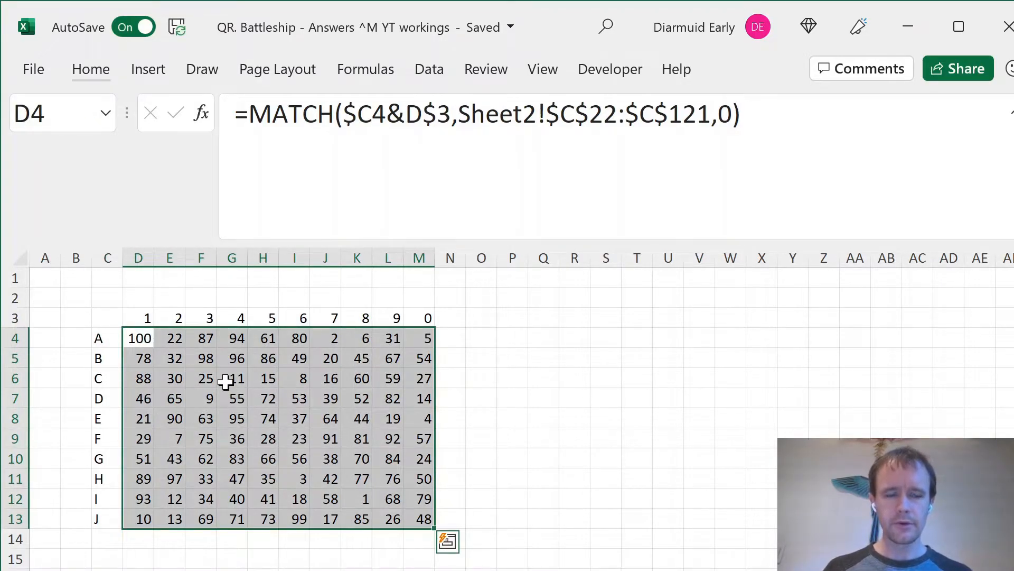
# Examine the ship segments on Sheet2's P1 board, including the runs across row B, down column 2 and across row C.
pyautogui.hotkey('ctrl', 'pagedown')
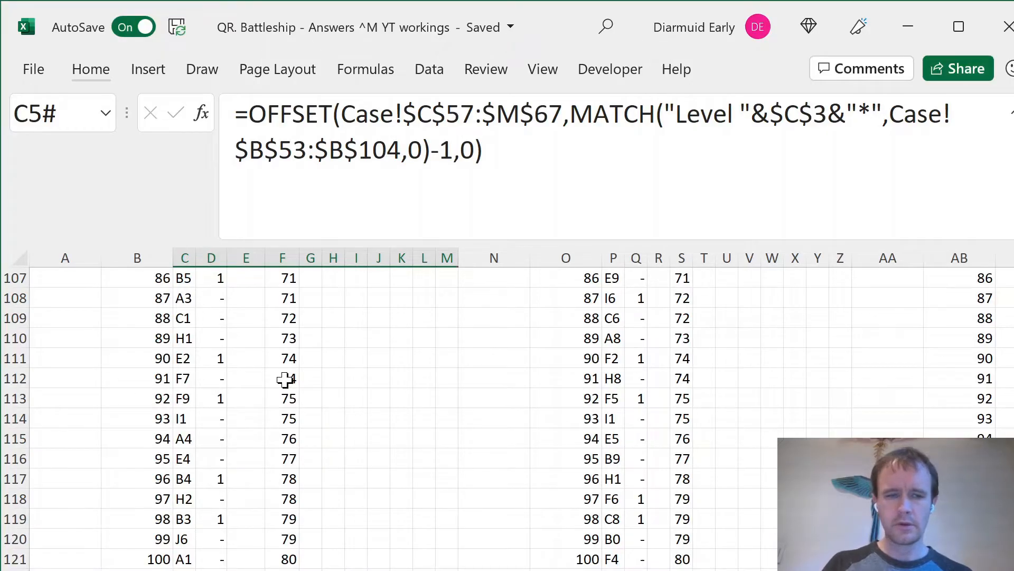
pyautogui.hotkey('ctrl', 'Home')
pyautogui.moveTo(257, 400); pyautogui.dragTo(415, 418)
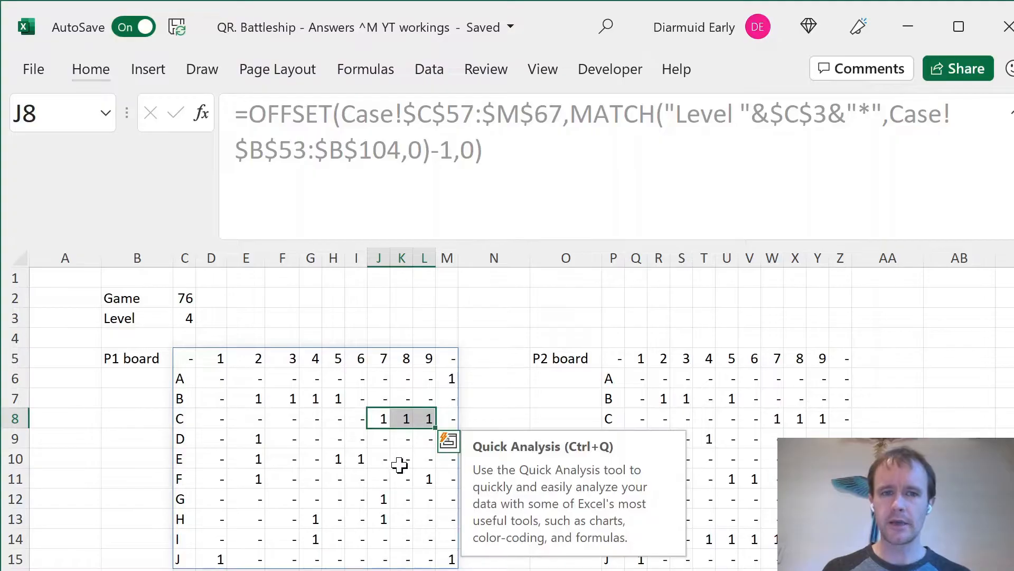
pyautogui.moveTo(253, 398); pyautogui.dragTo(335, 399)
pyautogui.moveTo(256, 440); pyautogui.dragTo(250, 479)
pyautogui.moveTo(381, 420); pyautogui.dragTo(424, 421)
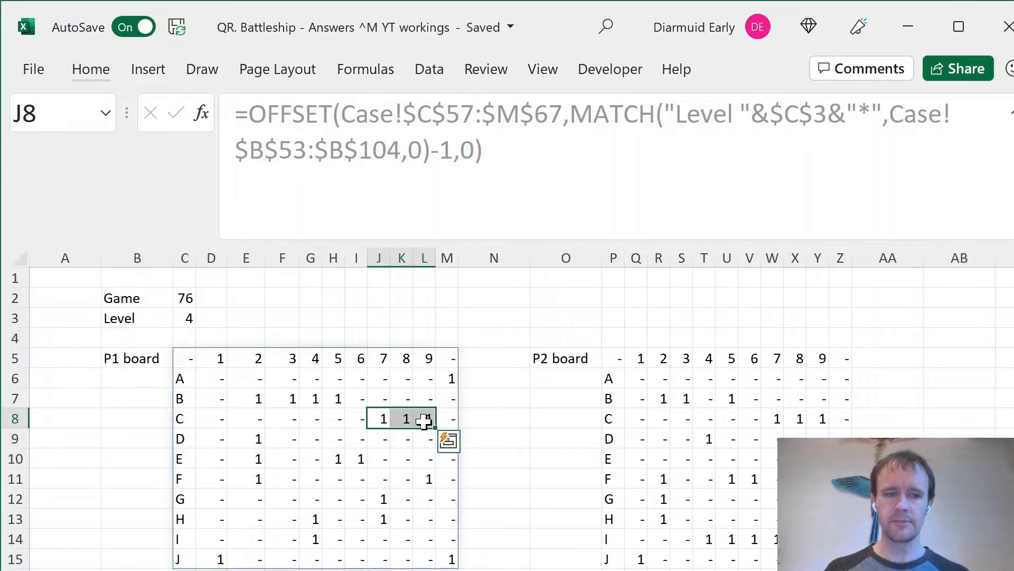
# Copy the labelled move-number grid C3:M13 on the new sheet to a second block starting at C15.
pyautogui.hotkey('ctrl', 'pagedown')
pyautogui.press('Up')
pyautogui.press('Left')
pyautogui.hotkey('ctrl', 'a')
pyautogui.hotkey('ctrl', 'c')
pyautogui.press('Down')
pyautogui.press('Down')
pyautogui.press('Down')
pyautogui.press('Down')
pyautogui.press('Down')
pyautogui.press('Down')
pyautogui.press('Down')
pyautogui.press('Down')
pyautogui.press('Down')
pyautogui.press('Down')
pyautogui.press('Down')
pyautogui.press('Down')
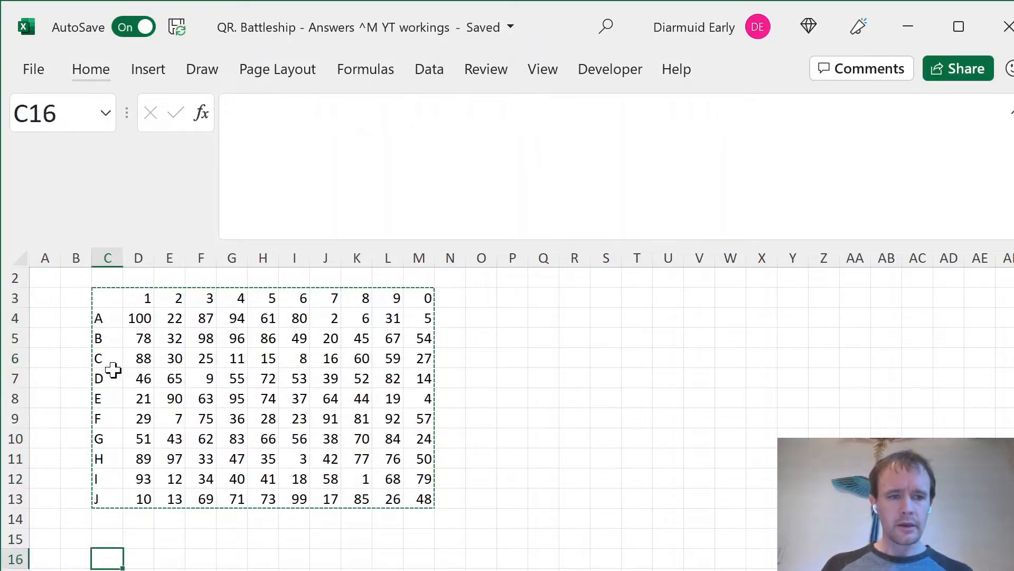
pyautogui.hotkey('ctrl', 'v')
# Clear the contents of the copied grid's body, D16:M25, keeping its row letters and column numbers.
pyautogui.press('Down')
pyautogui.press('Right')
pyautogui.hotkey('ctrl', 'shift', 'End')
pyautogui.press('Delete')
pyautogui.press('Left')
pyautogui.press('Right')
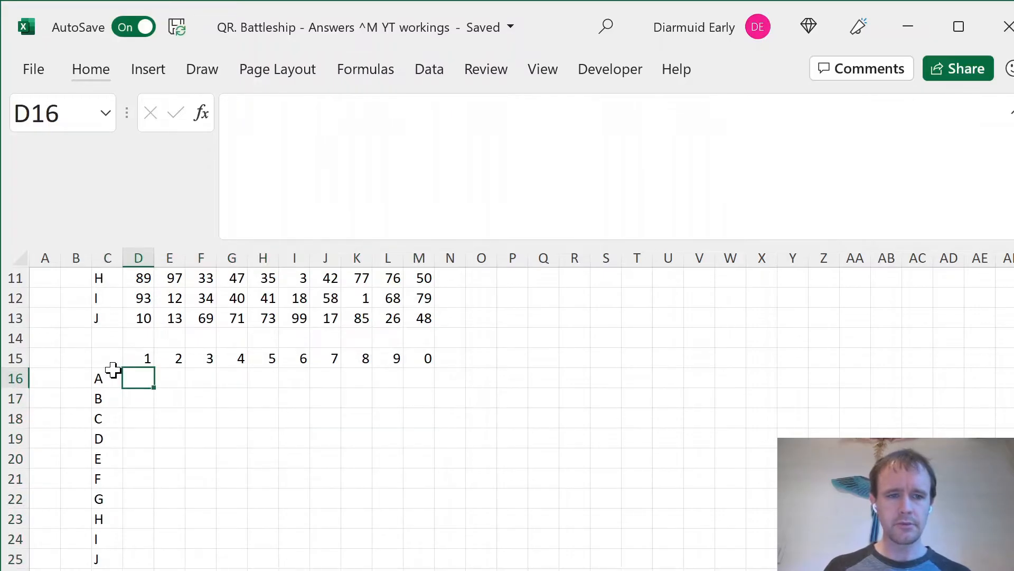
pyautogui.keyDown('shift'); pyautogui.click(421, 555); pyautogui.keyUp('shift')
pyautogui.write('=IF(')
pyautogui.hotkey('ctrl', 'pageup')
pyautogui.click(216, 380)
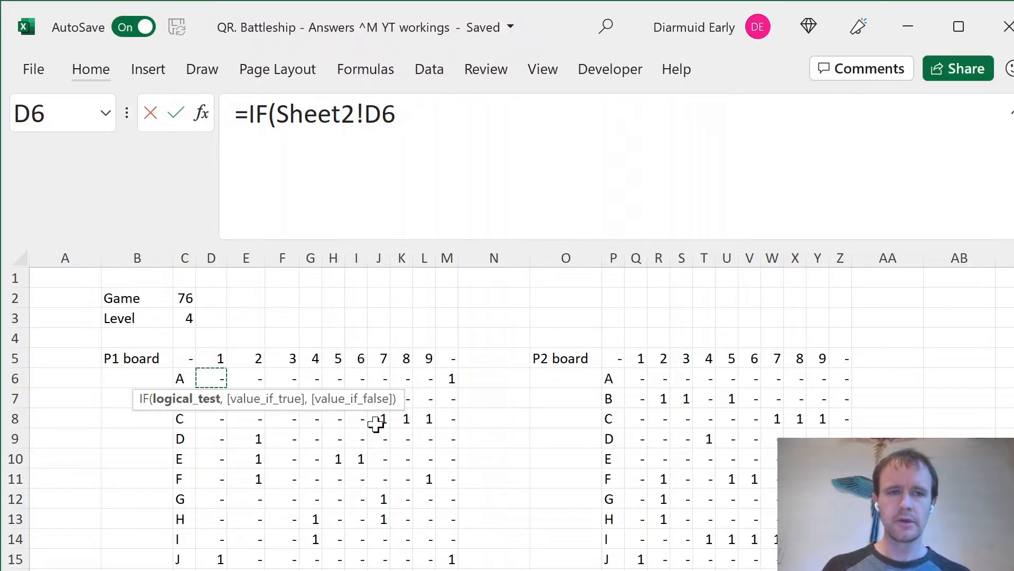
pyautogui.write(',')
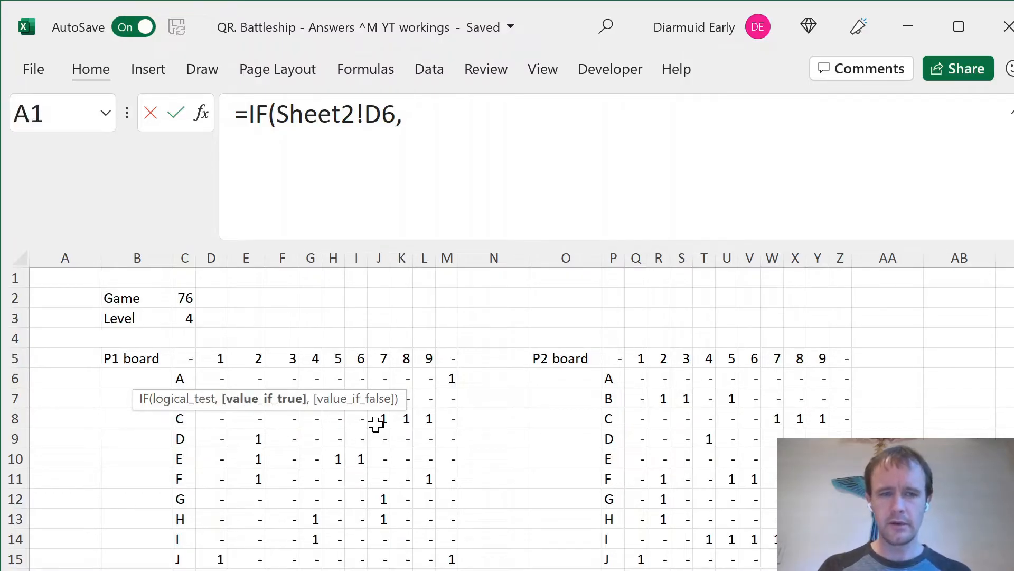
pyautogui.write('if')
pyautogui.press('Tab')
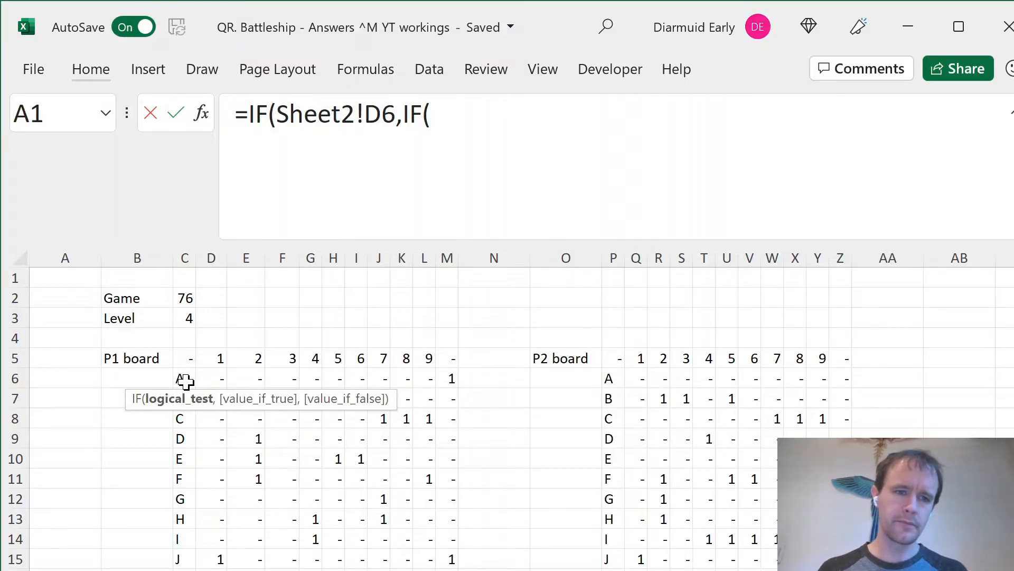
pyautogui.hotkey('ctrl', 'pagedown')
pyautogui.press('Escape')
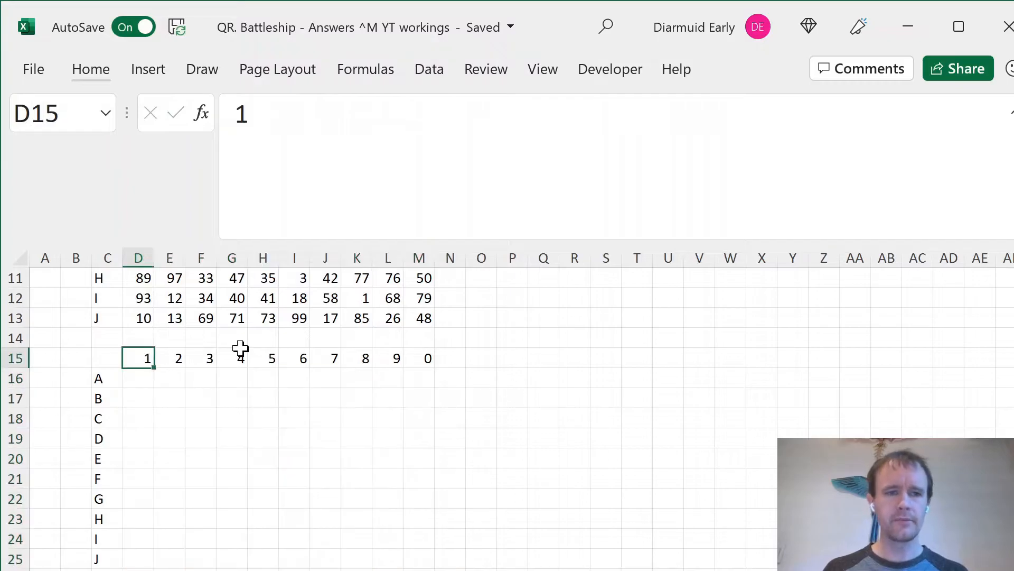
# Inspect the spilled P1 board formula on Sheet2 from its corner, header and first body cells.
pyautogui.hotkey('ctrl', 'Up')
pyautogui.hotkey('ctrl', 'Up')
pyautogui.hotkey('ctrl', 'Up')
pyautogui.hotkey('ctrl', 'pageup')
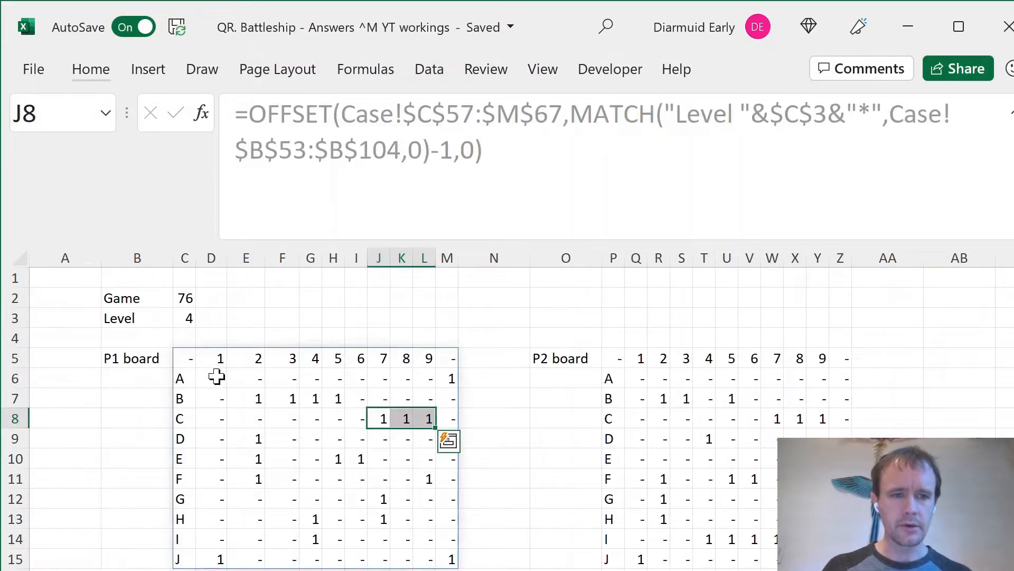
pyautogui.click(185, 357)
pyautogui.hotkey('ctrl', '/')
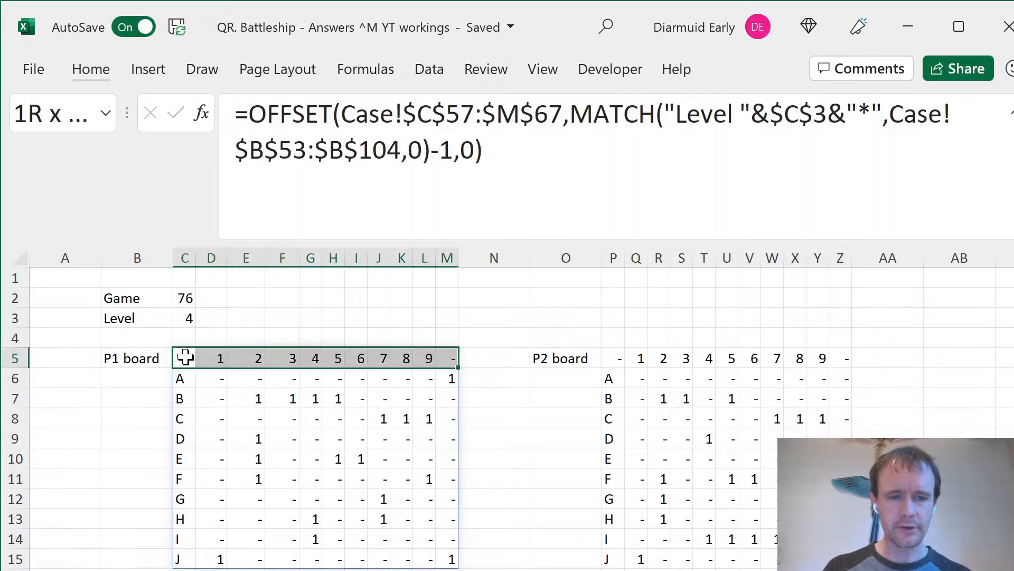
pyautogui.click(209, 358)
pyautogui.hotkey('ctrl', 'shift', 'Right')
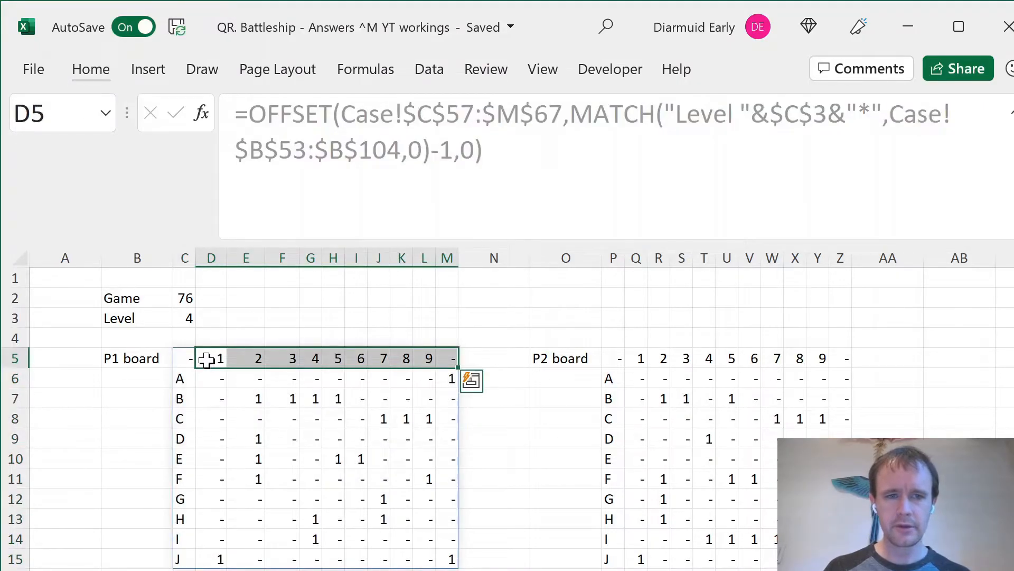
pyautogui.press('Left')
pyautogui.press('Right')
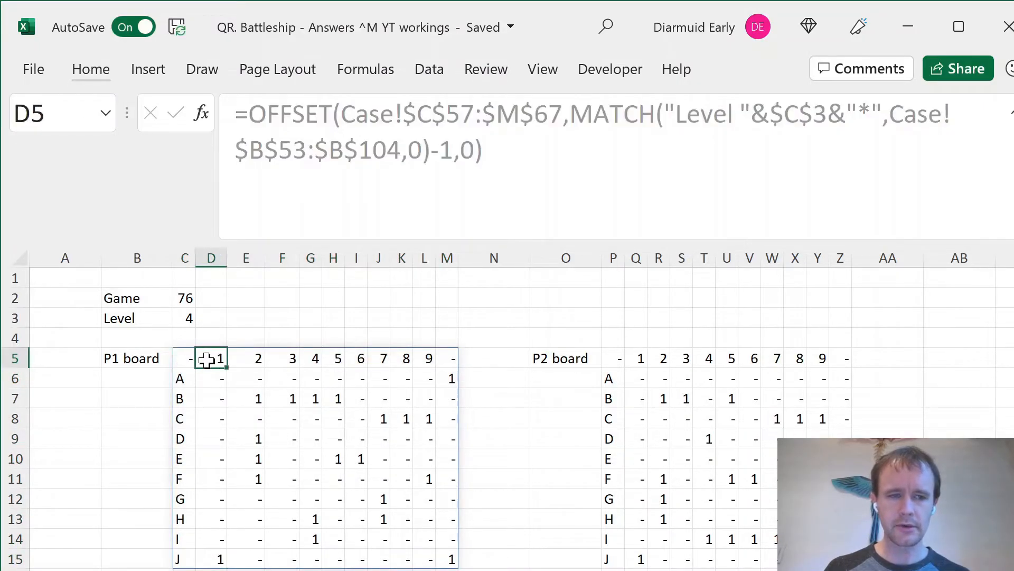
pyautogui.click(215, 373)
pyautogui.click(215, 358)
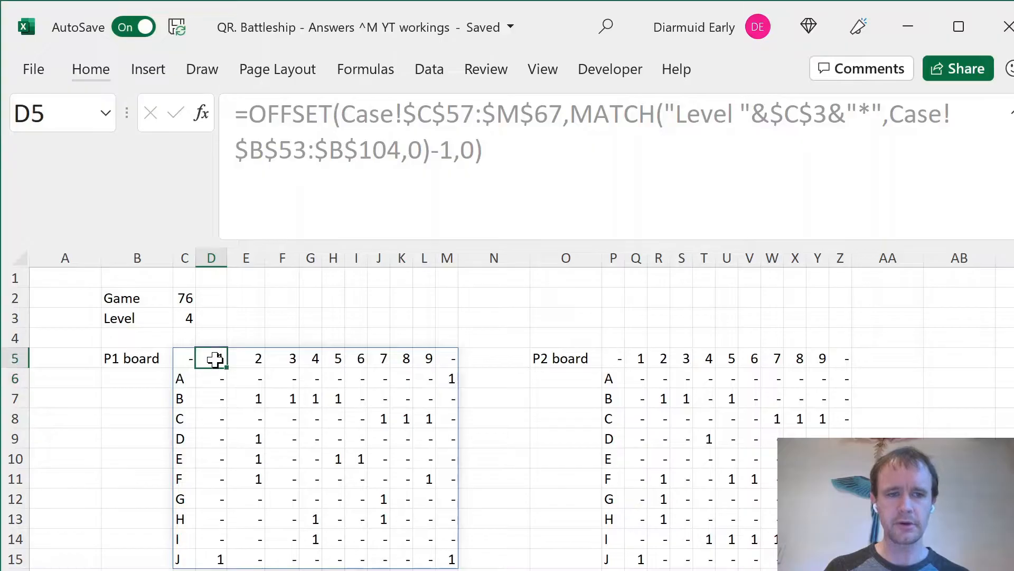
pyautogui.click(184, 359)
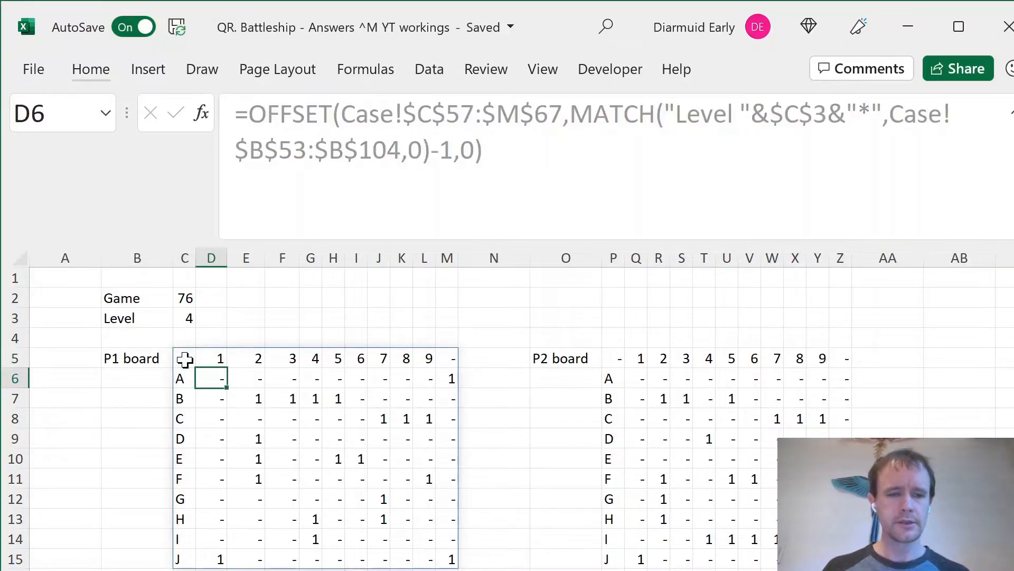
# Insert eleven rows above the move-number grid on the new sheet, at rows 3 to 13.
pyautogui.hotkey('ctrl', 'pagedown')
pyautogui.press('Down')
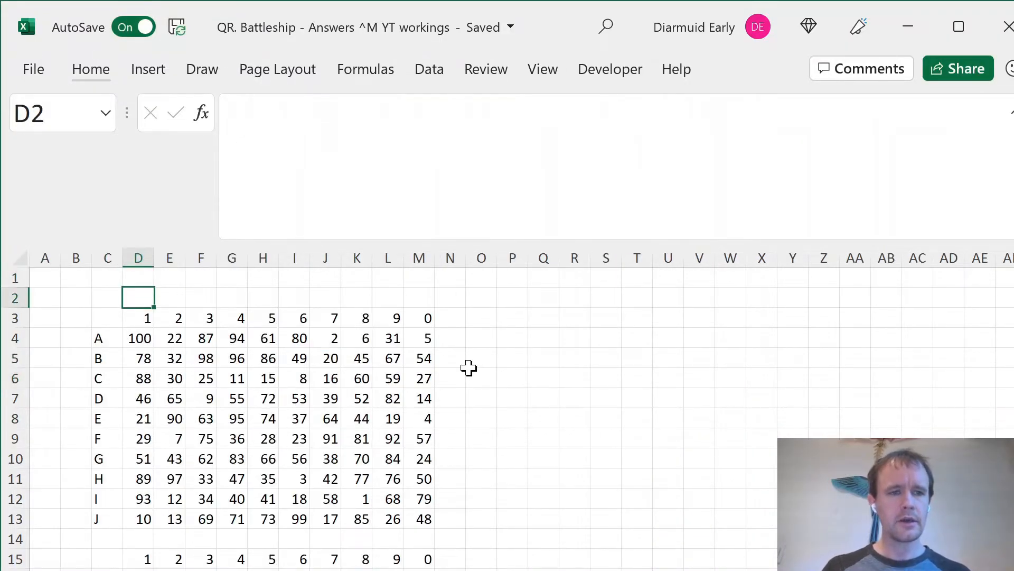
pyautogui.press('Left')
pyautogui.press('Down')
pyautogui.hotkey('shift', 'Down')
pyautogui.hotkey('ctrl', 'shift', 'Down')
pyautogui.hotkey('alt', 'h')
pyautogui.press('i')
pyautogui.press('r')
# Link D3 to the P1 board's body with =Sheet2!D6:M15.
pyautogui.press('Right')
pyautogui.write('=')
pyautogui.hotkey('ctrl', 'pageup')
pyautogui.click(214, 376)
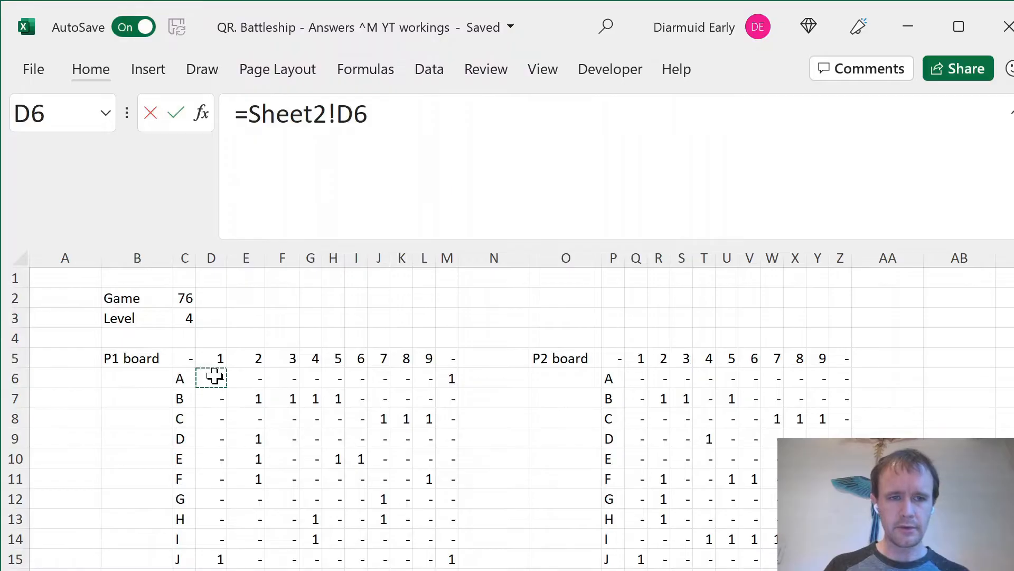
pyautogui.hotkey('ctrl', 'shift', 'Right')
pyautogui.hotkey('ctrl', 'shift', 'Down')
pyautogui.press('Return')
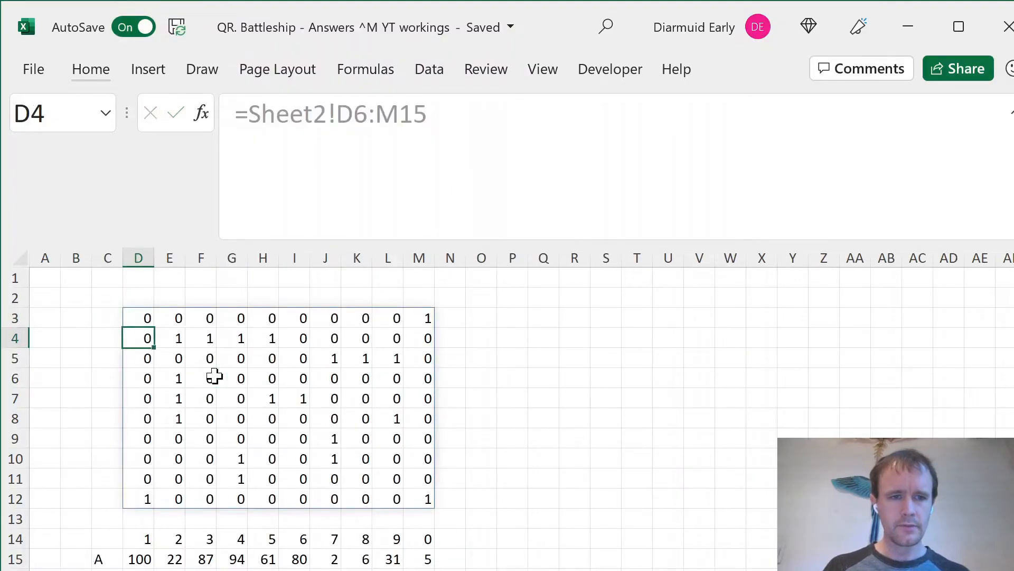
# Begin an IF formula in D27, the empty grid's first square, testing whether D3 equals 1.
pyautogui.hotkey('ctrl', 'Down')
pyautogui.hotkey('ctrl', 'Down')
pyautogui.hotkey('ctrl', 'Down')
pyautogui.hotkey('ctrl', 'Down')
pyautogui.press('Down')
pyautogui.press('Down')
pyautogui.press('Up')
pyautogui.write('=IF(')
pyautogui.press('Up')
pyautogui.press('Up')
pyautogui.press('Up')
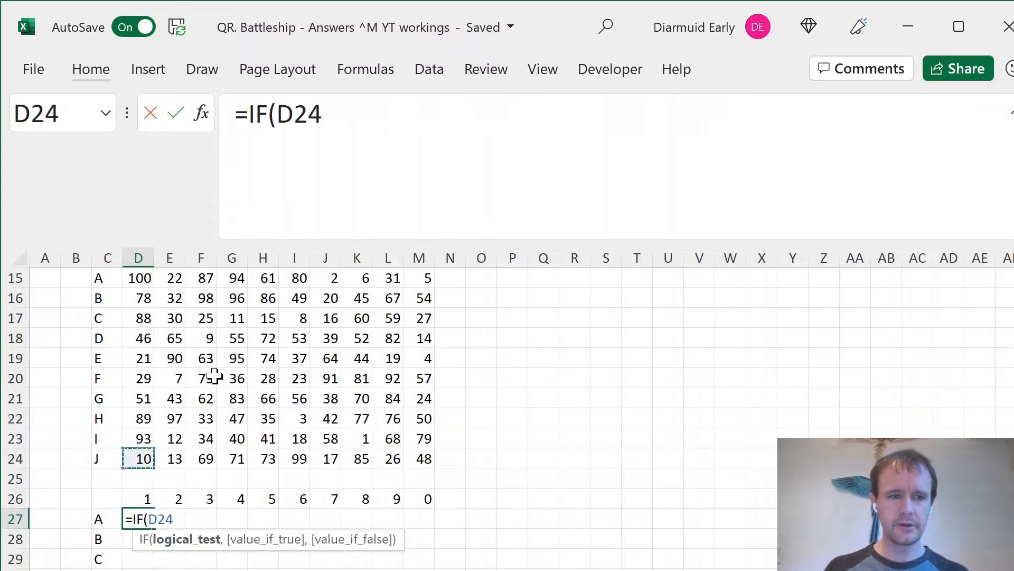
pyautogui.hotkey('ctrl', 'Up')
pyautogui.hotkey('ctrl', 'Up')
pyautogui.hotkey('ctrl', 'Up')
pyautogui.hotkey('ctrl', 'Up')
pyautogui.hotkey('ctrl', 'Down')
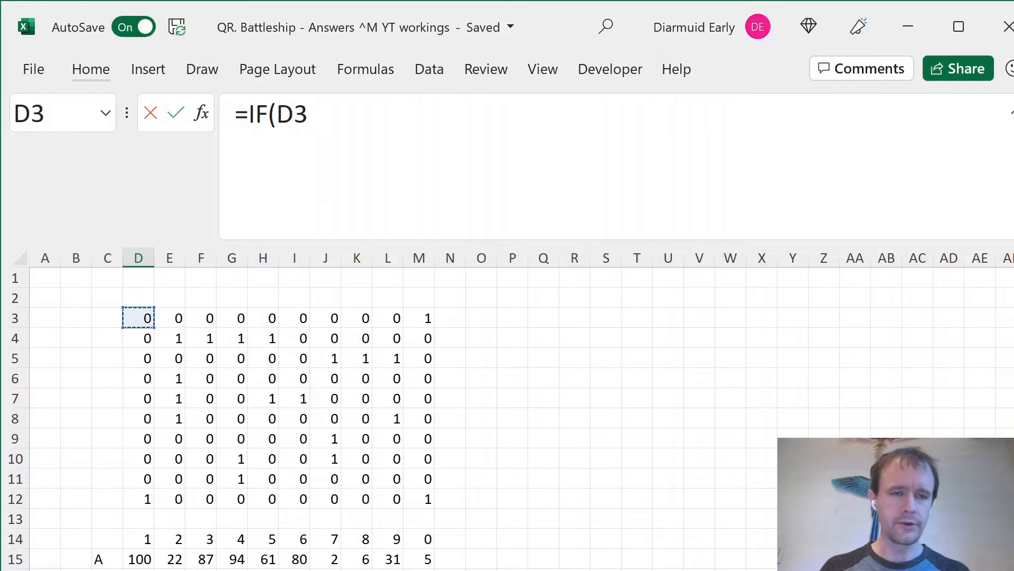
pyautogui.write('=')
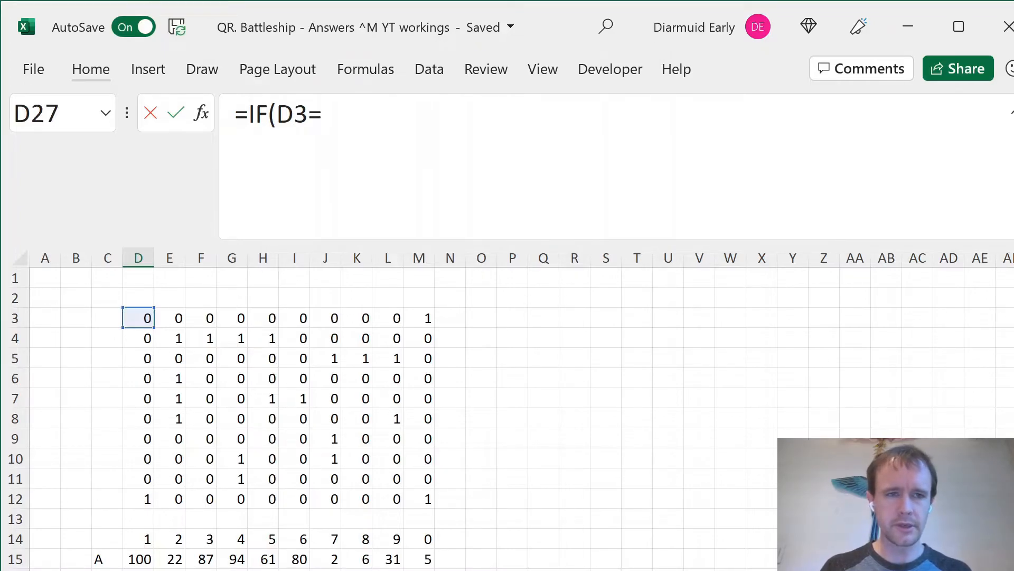
pyautogui.write('1,i')
# Nest an IF as the true result that returns the left neighbour C27 when C3 equals 1.
pyautogui.press('Tab')
pyautogui.click(104, 316)
pyautogui.write('=1,')
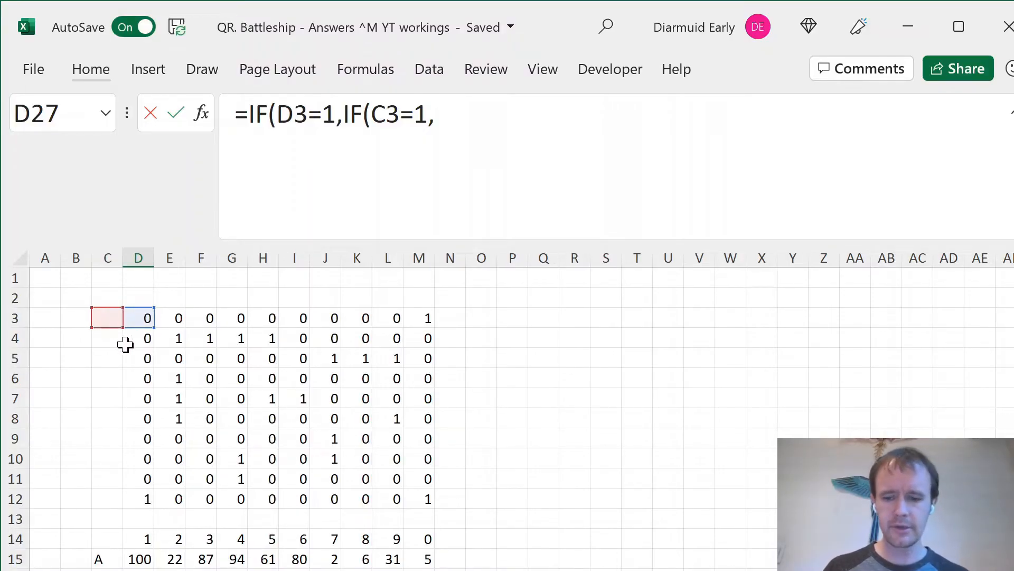
pyautogui.press('Left')
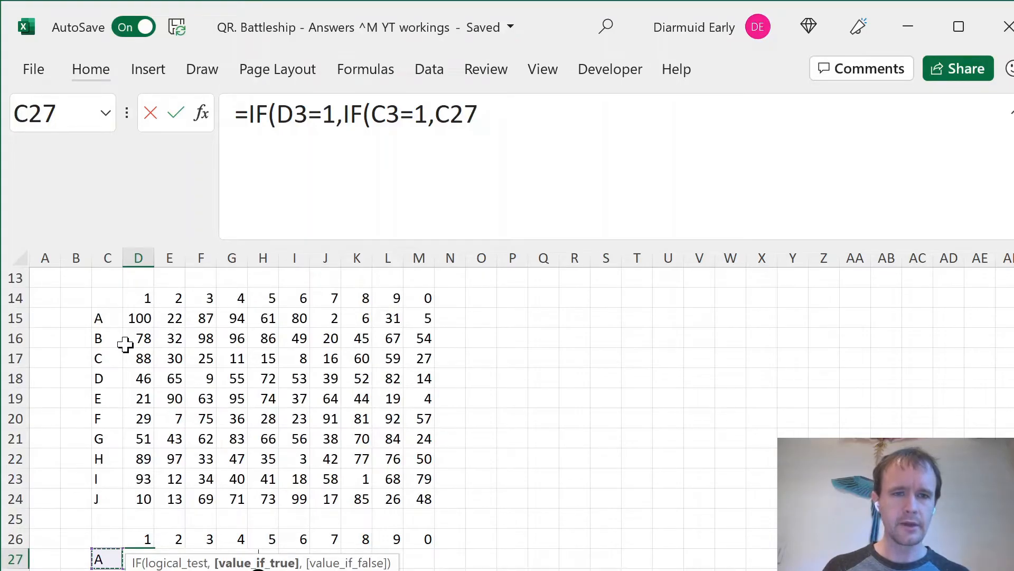
pyautogui.write(',')
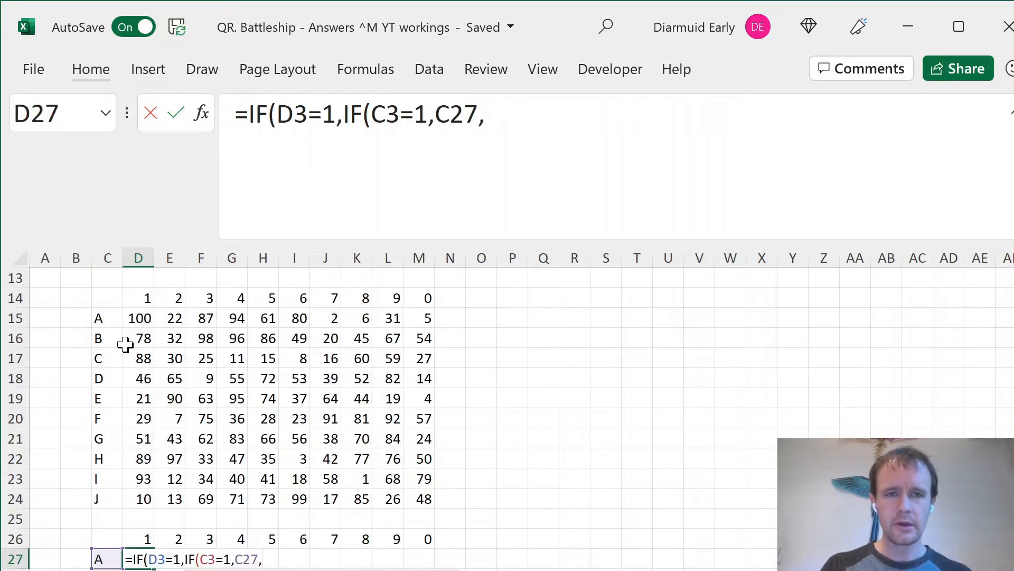
# Nest a further IF as the fallback that returns the cell above, D26, when D2 equals 1.
pyautogui.write('IF(')
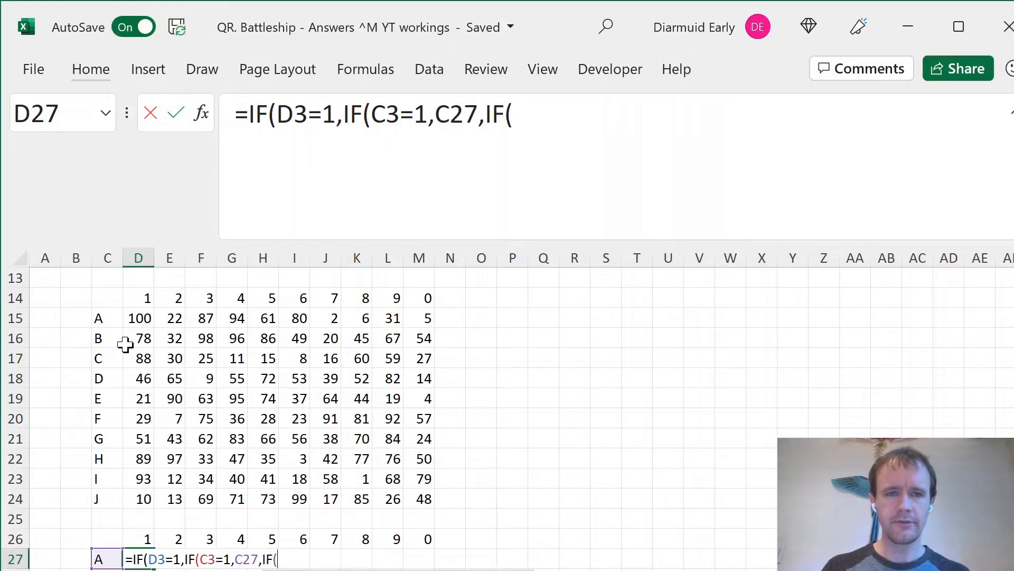
pyautogui.click(130, 321)
pyautogui.press('Up')
pyautogui.press('Up')
pyautogui.press('Up')
pyautogui.press('Up')
pyautogui.press('Up')
pyautogui.press('Up')
pyautogui.press('Up')
pyautogui.press('Up')
pyautogui.press('Up')
pyautogui.press('Up')
pyautogui.press('Up')
pyautogui.press('Up')
pyautogui.press('Up')
pyautogui.press('Up')
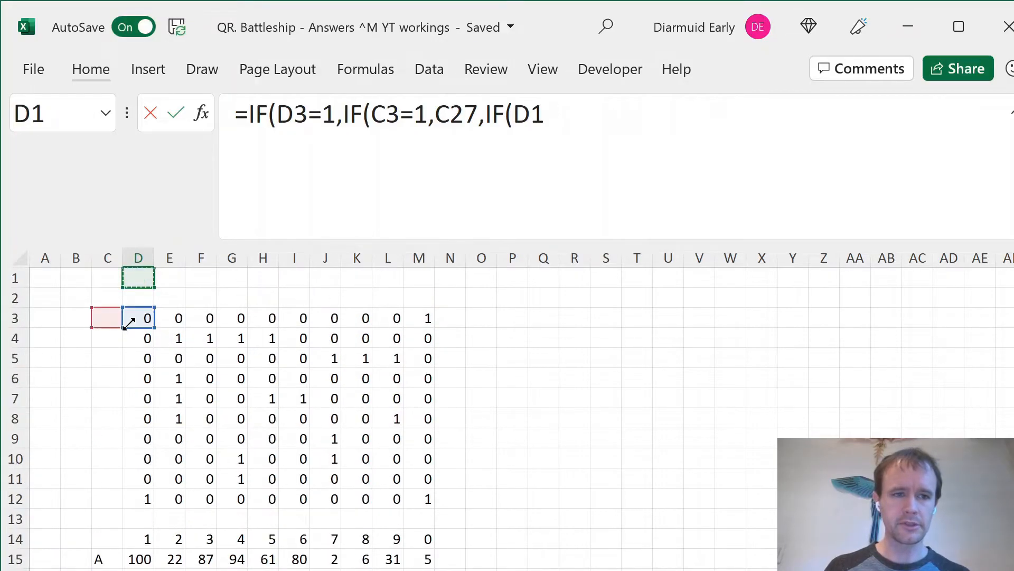
pyautogui.press('Down')
pyautogui.write('=')
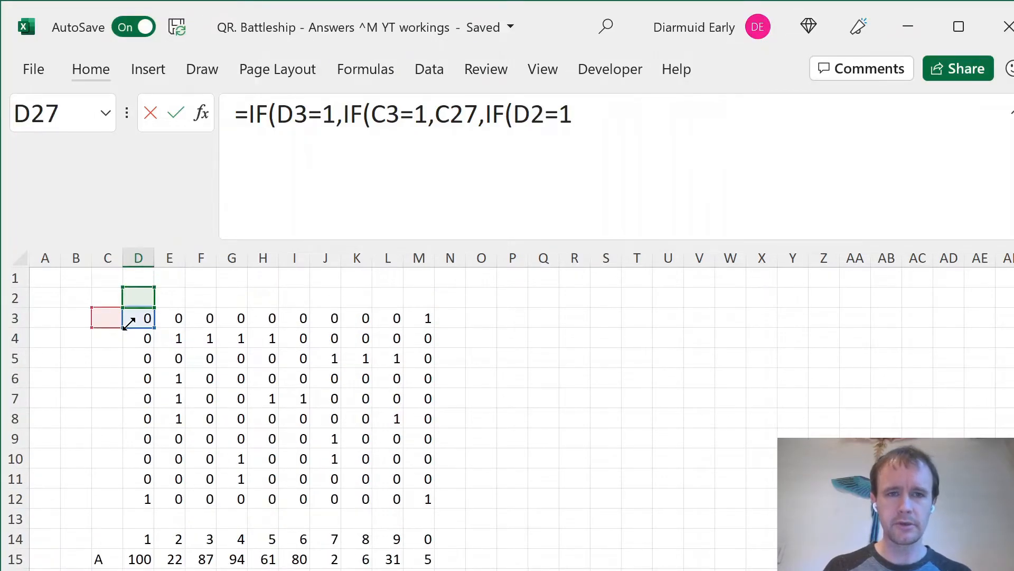
pyautogui.press('Up')
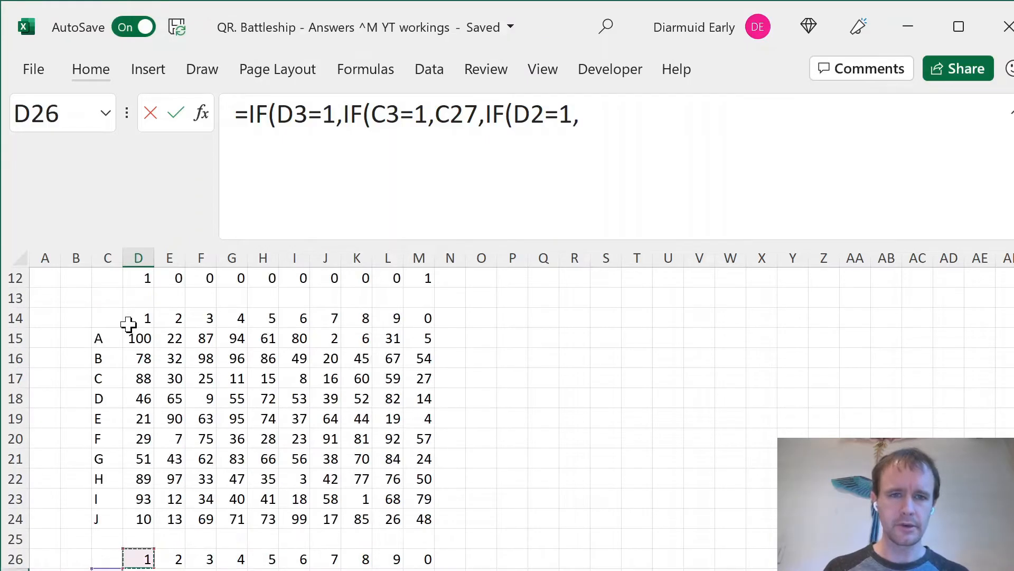
pyautogui.write(',')
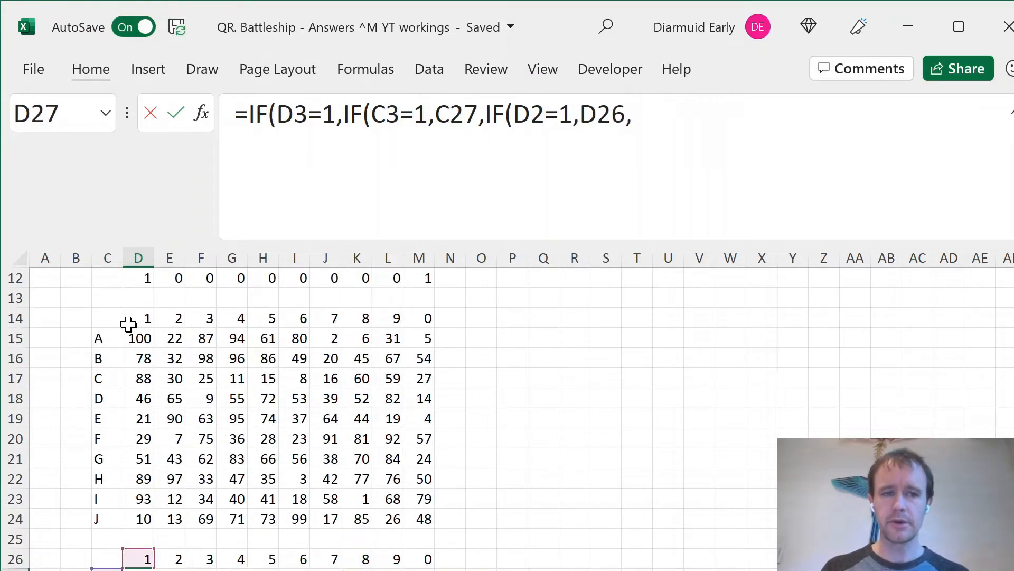
# Finish the D27 formula with $C27&D$26 as the innermost fallback and an empty string for squares without a ship.
pyautogui.scroll(4, 129, 323)
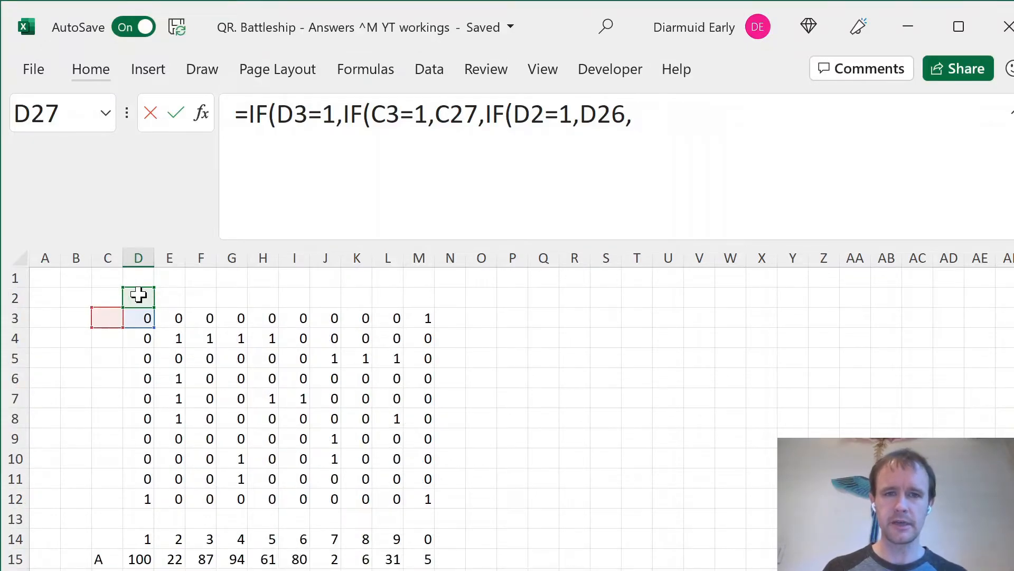
pyautogui.scroll(-7, 199, 453)
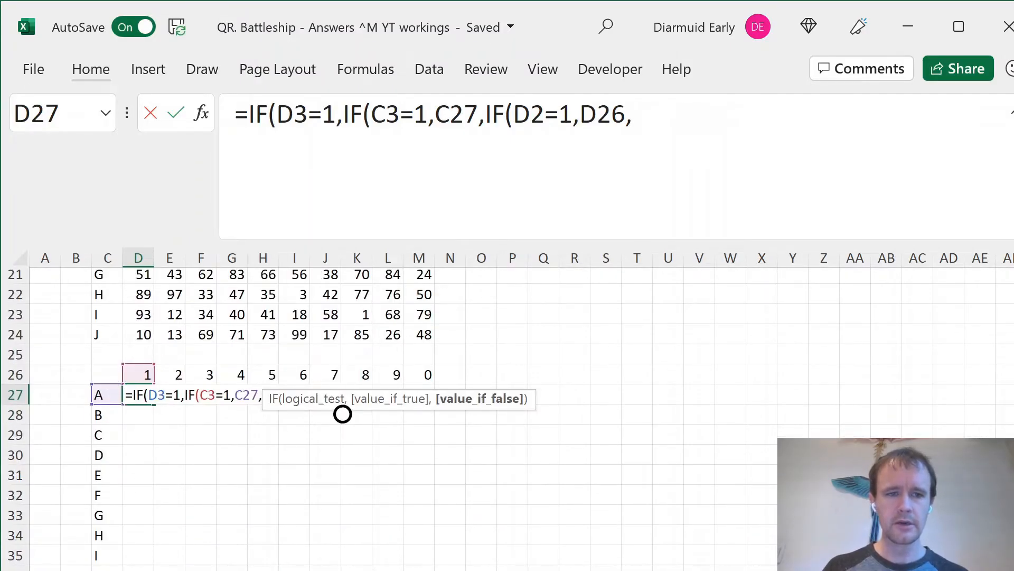
pyautogui.click(103, 391)
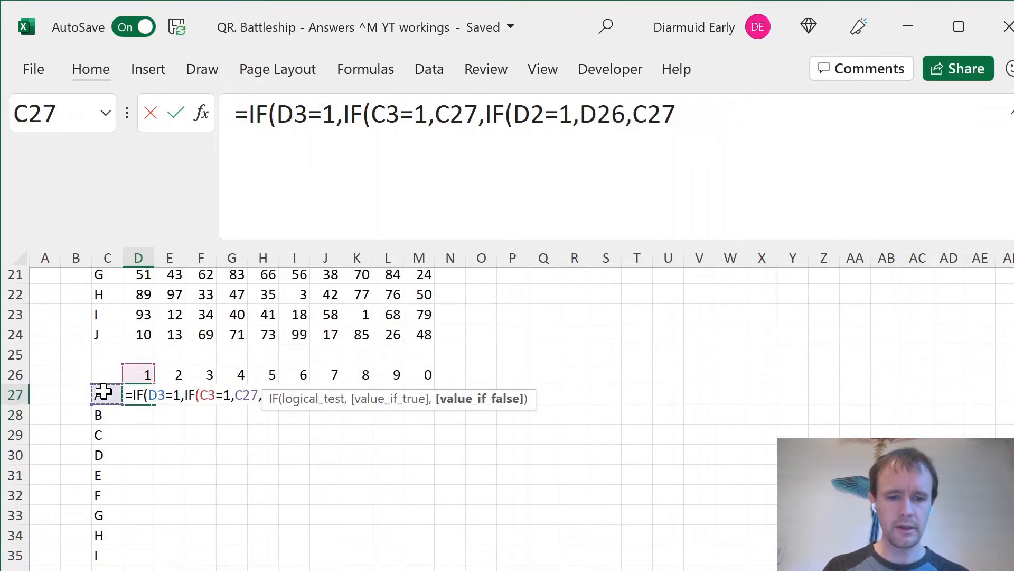
pyautogui.press('F4')
pyautogui.press('F4')
pyautogui.press('F4')
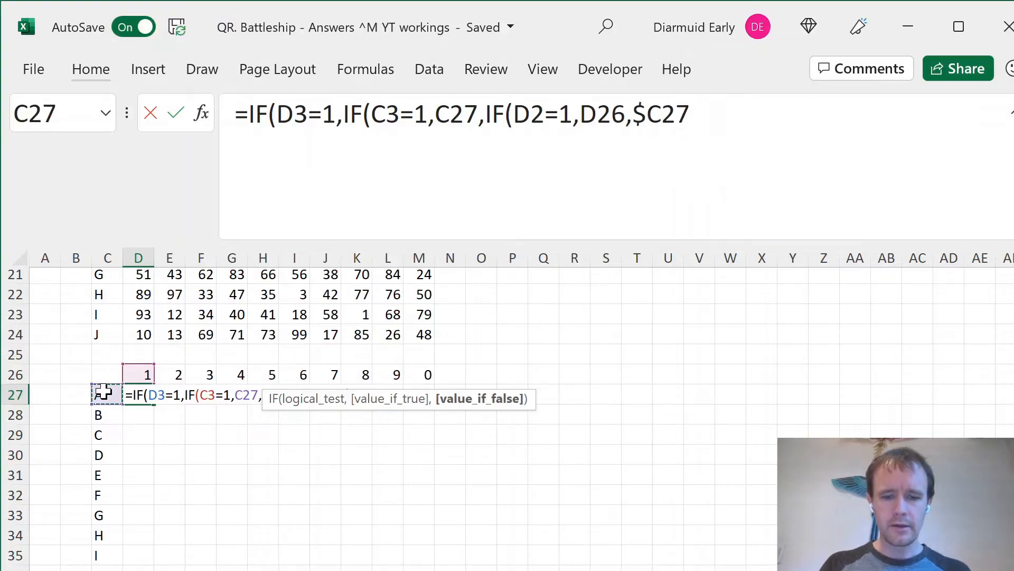
pyautogui.write('&')
pyautogui.click(135, 375)
pyautogui.press('F4')
pyautogui.press('F4')
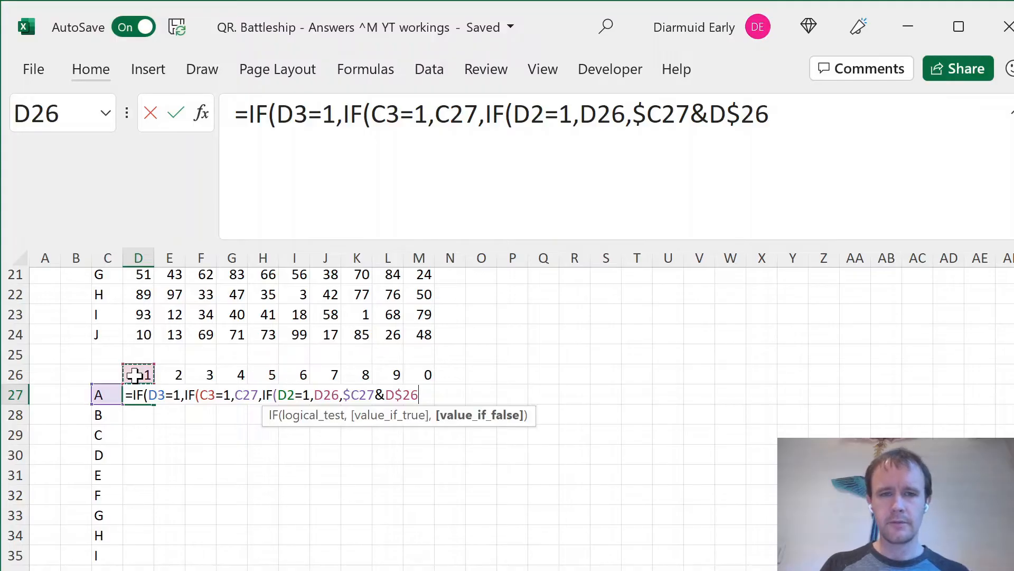
pyautogui.write(')),"")')
pyautogui.hotkey('ctrl', 'Return')
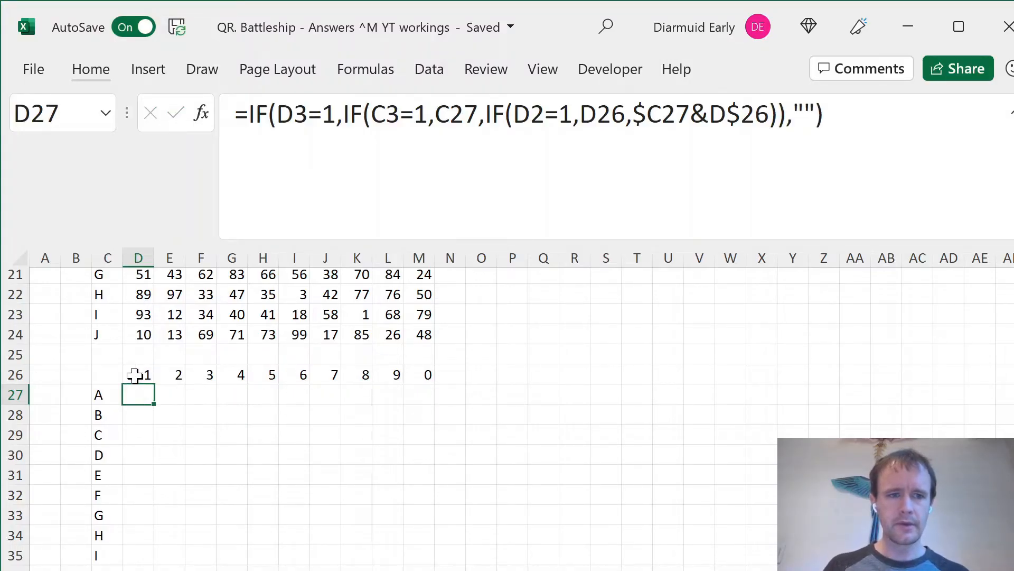
# Fill the D27 starting-square formula down and across the whole ten-by-ten grid D27:M36.
pyautogui.press('Down')
pyautogui.press('Down')
pyautogui.press('Down')
pyautogui.press('Down')
pyautogui.press('Down')
pyautogui.press('Down')
pyautogui.press('Down')
pyautogui.press('Down')
pyautogui.press('Down')
pyautogui.keyDown('shift'); pyautogui.click(136, 375); pyautogui.keyUp('shift')
pyautogui.hotkey('shift', 'Right')
pyautogui.hotkey('shift', 'Right')
pyautogui.hotkey('shift', 'Right')
pyautogui.hotkey('shift', 'Right')
pyautogui.hotkey('shift', 'Right')
pyautogui.hotkey('shift', 'Right')
pyautogui.hotkey('shift', 'Right')
pyautogui.hotkey('shift', 'Right')
pyautogui.hotkey('shift', 'Right')
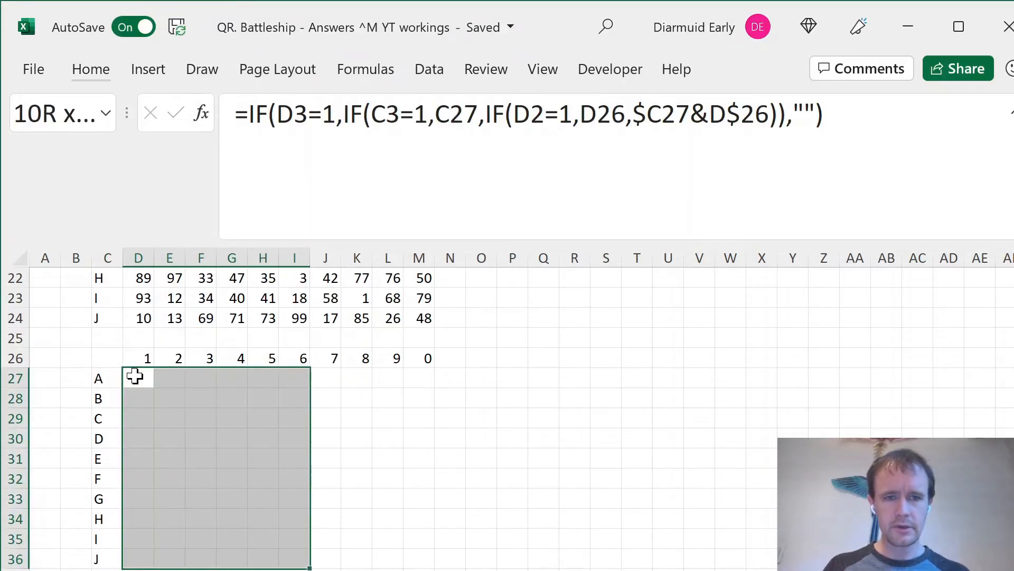
pyautogui.hotkey('ctrl', 'd')
pyautogui.hotkey('ctrl', 'r')
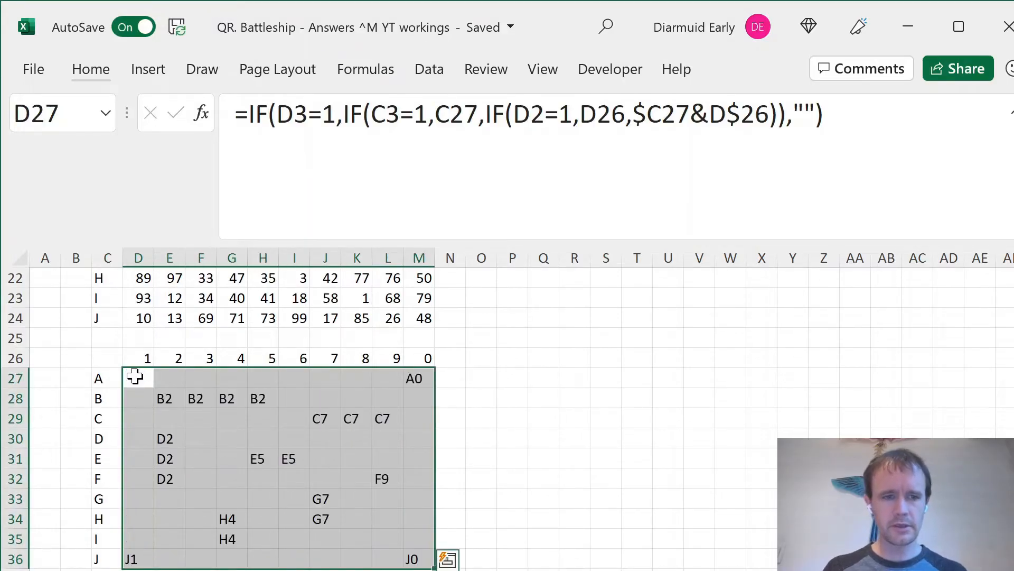
pyautogui.moveTo(163, 397); pyautogui.dragTo(257, 392)
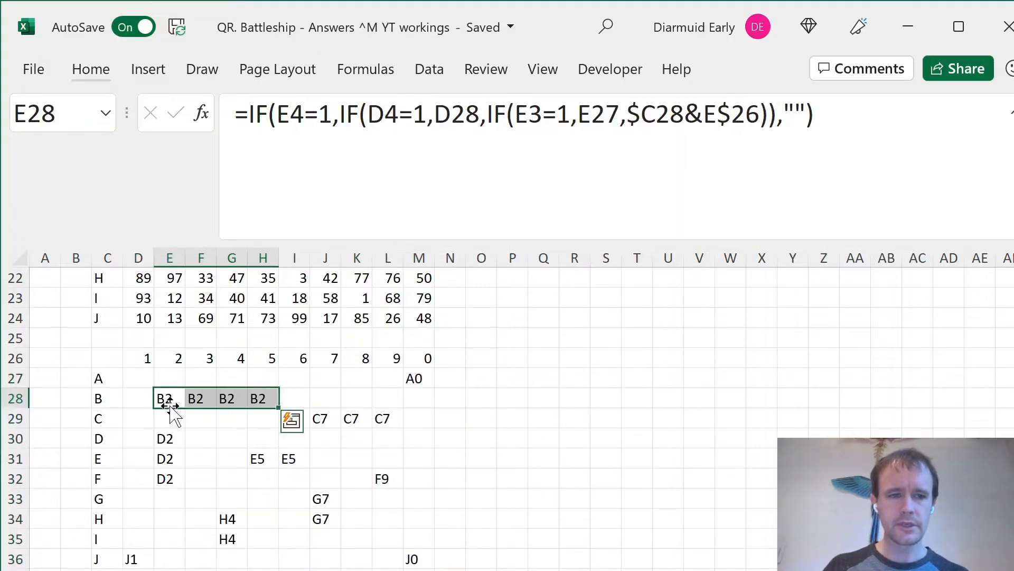
pyautogui.click(335, 416)
pyautogui.moveTo(346, 418); pyautogui.dragTo(392, 419)
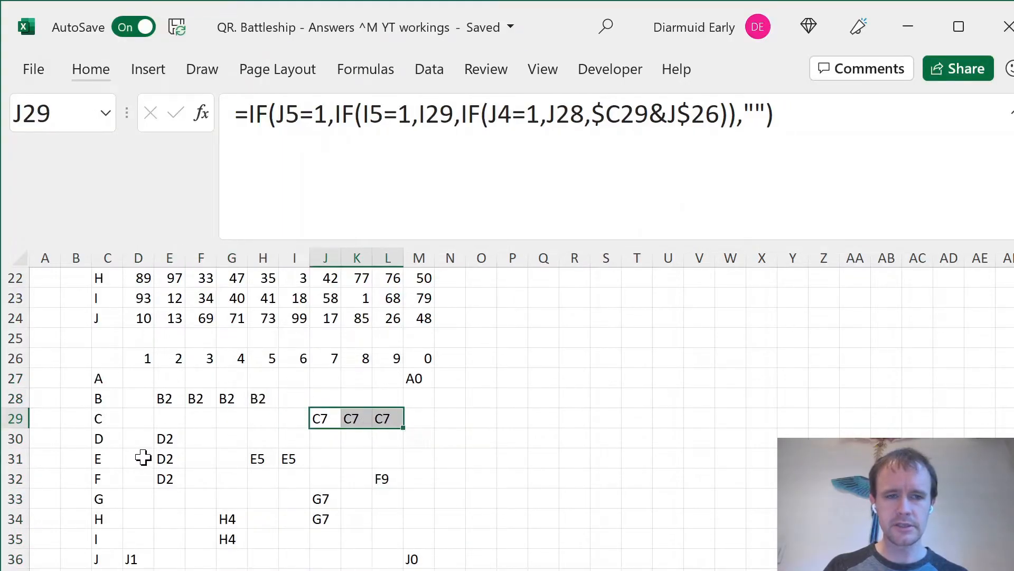
# Copy the labelled ship grid starting at C26 and paste it at C38.
pyautogui.click(96, 451)
pyautogui.press('Up')
pyautogui.press('Up')
pyautogui.press('Up')
pyautogui.press('Up')
pyautogui.press('Up')
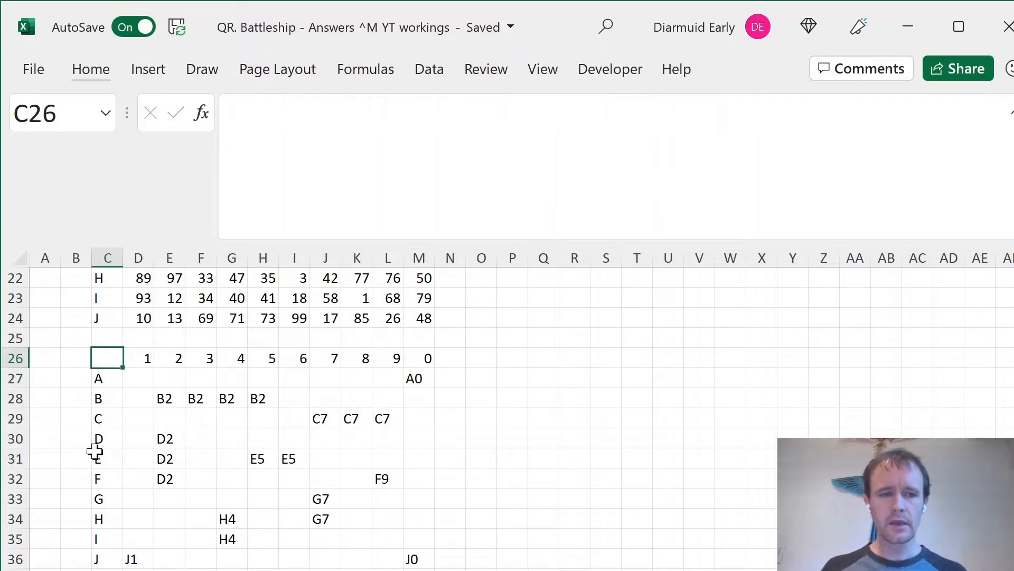
pyautogui.hotkey('shift', 'Right')
pyautogui.hotkey('shift', 'Down')
pyautogui.hotkey('ctrl', 'a')
pyautogui.hotkey('ctrl', 'c')
pyautogui.press('Down')
pyautogui.press('Down')
pyautogui.hotkey('ctrl', 'Down')
pyautogui.press('Down')
pyautogui.press('Down')
pyautogui.press('Down')
pyautogui.press('Up')
pyautogui.hotkey('ctrl', 'v')
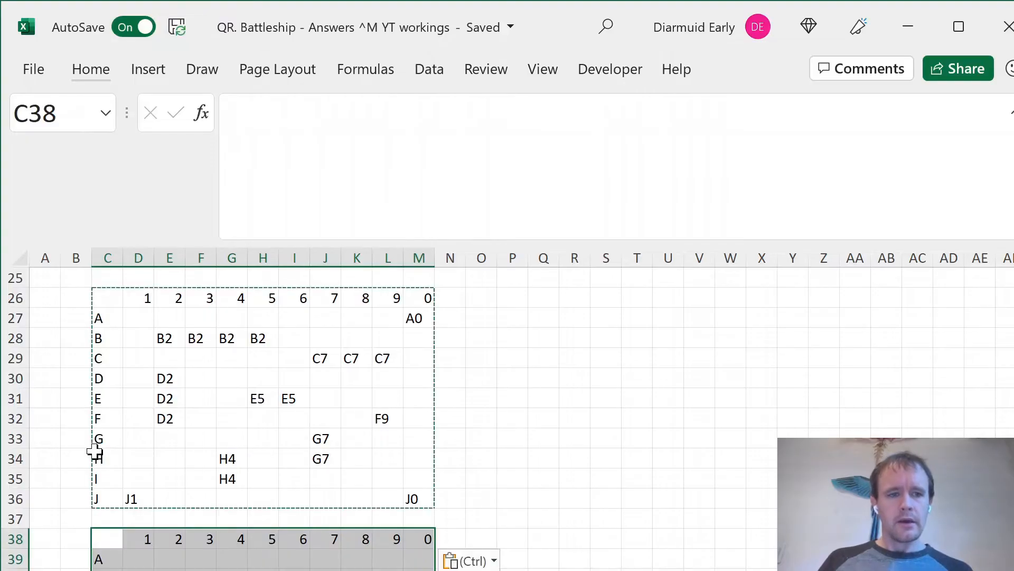
# Begin an IF formula for D39:M48 that tests whether D3 equals 1, with a MAXIFS function as the true result.
pyautogui.press('Down')
pyautogui.press('Down')
pyautogui.press('Right')
pyautogui.press('Up')
pyautogui.hotkey('ctrl', 'shift', 'Right')
pyautogui.hotkey('ctrl', 'shift', 'Down')
pyautogui.write('=IF(')
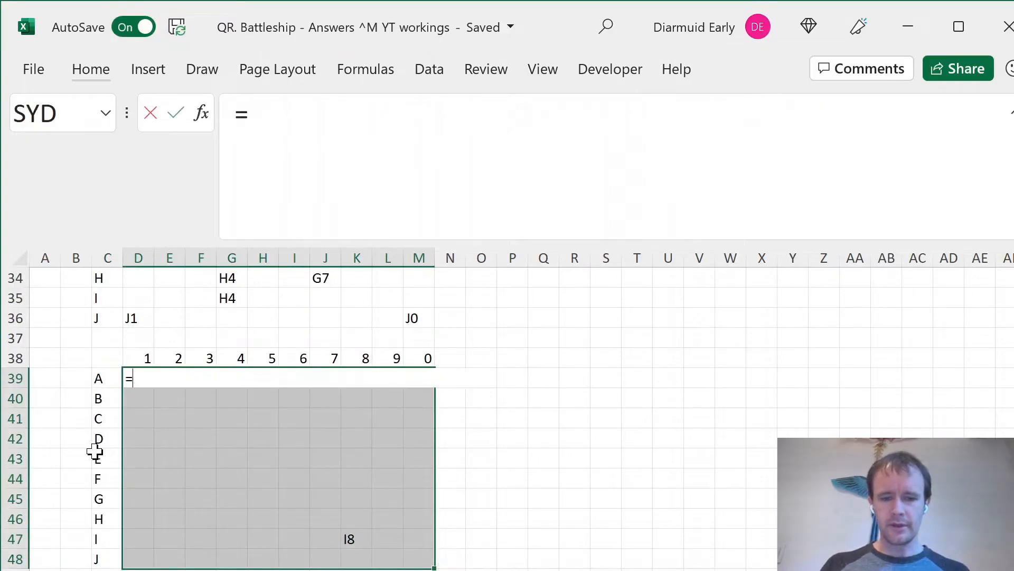
pyautogui.press('Up')
pyautogui.hotkey('ctrl', 'Up')
pyautogui.hotkey('ctrl', 'Up')
pyautogui.hotkey('ctrl', 'Up')
pyautogui.hotkey('ctrl', 'Up')
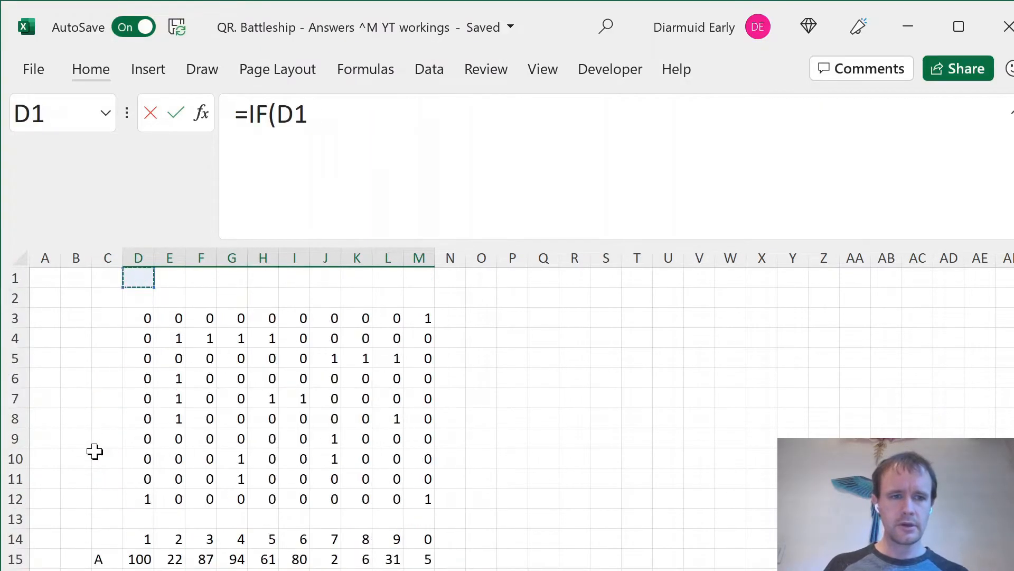
pyautogui.press('Down')
pyautogui.press('Down')
pyautogui.write('=')
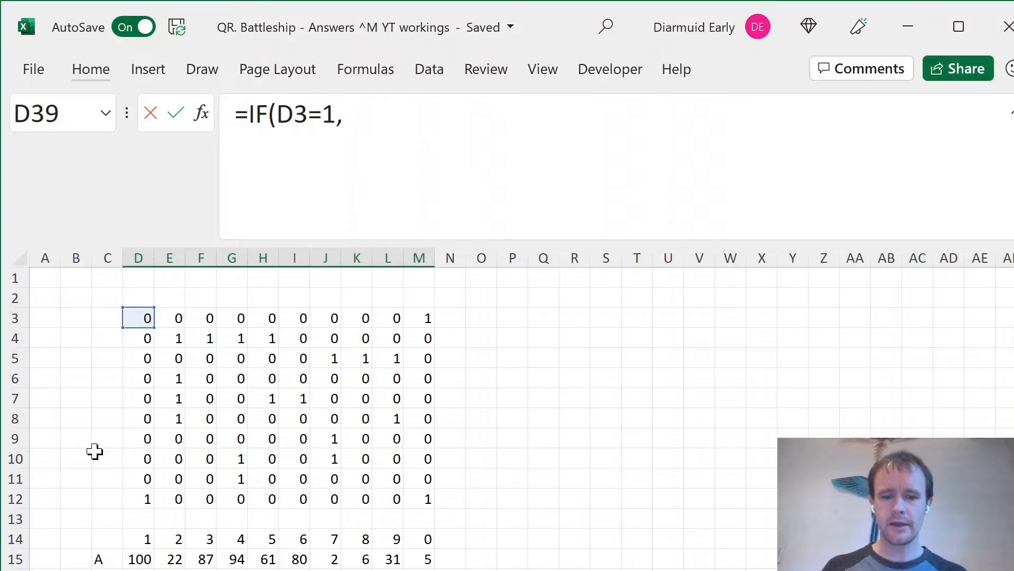
pyautogui.write('1,maxifs')
pyautogui.press('Tab')
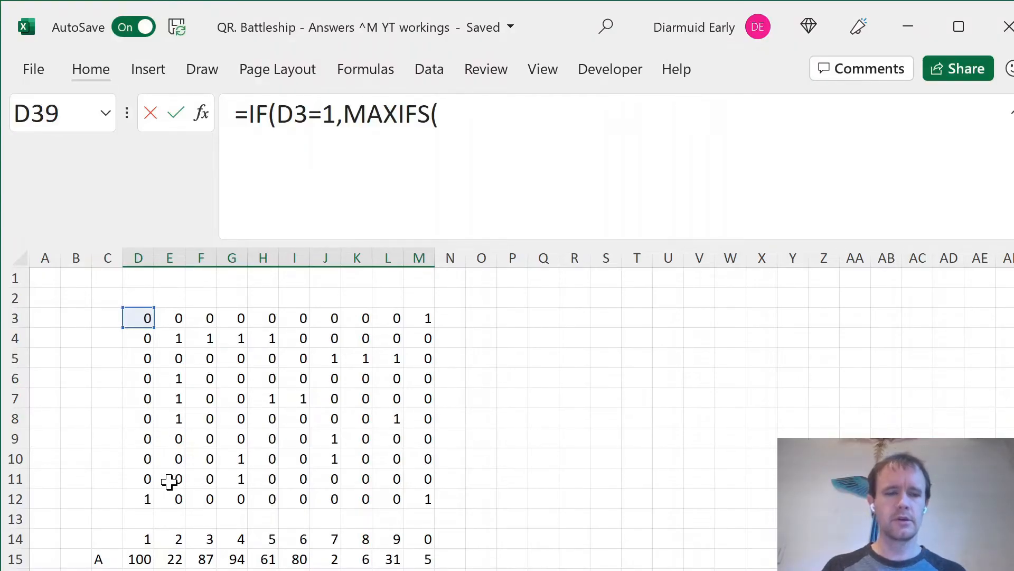
# Reference the grid of ship starting squares inside MAXIFS as the absolute range $D$27:$M$36.
pyautogui.click(139, 559)
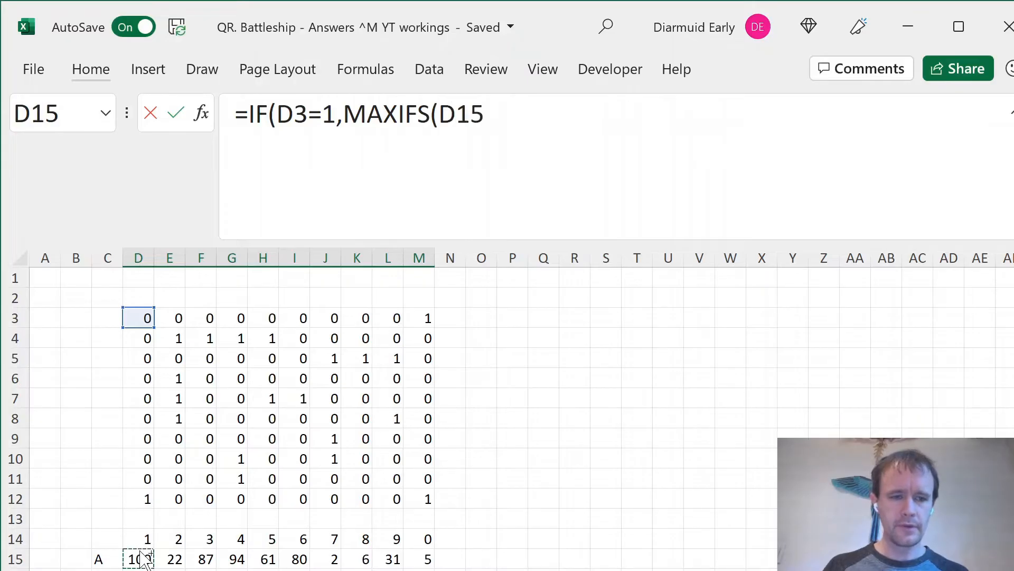
pyautogui.scroll(-7, 142, 559)
pyautogui.click(141, 559)
pyautogui.hotkey('ctrl', 'Up')
pyautogui.press('Down')
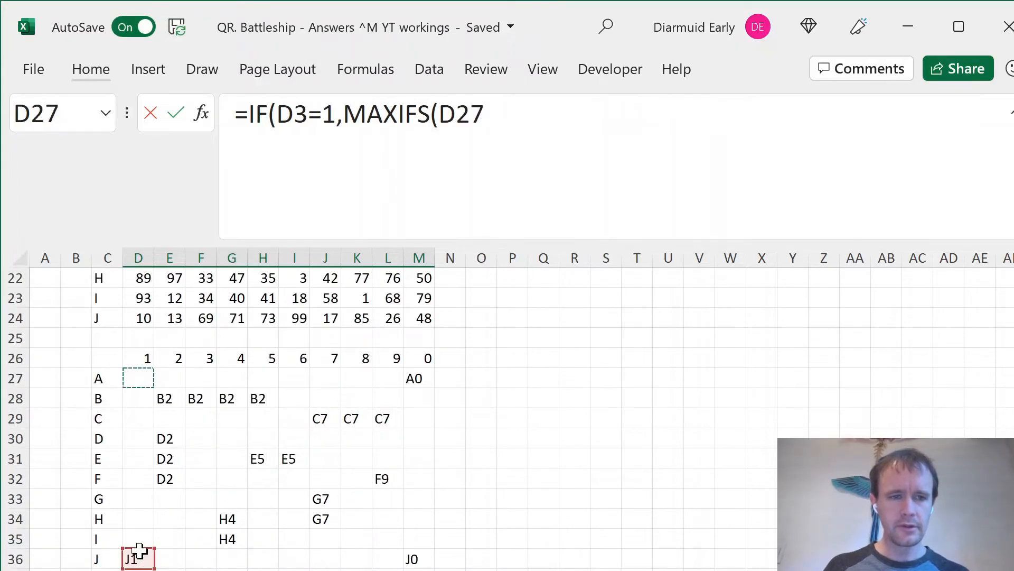
pyautogui.hotkey('ctrl', 'shift', 'Down')
pyautogui.hotkey('ctrl', 'shift', 'Right')
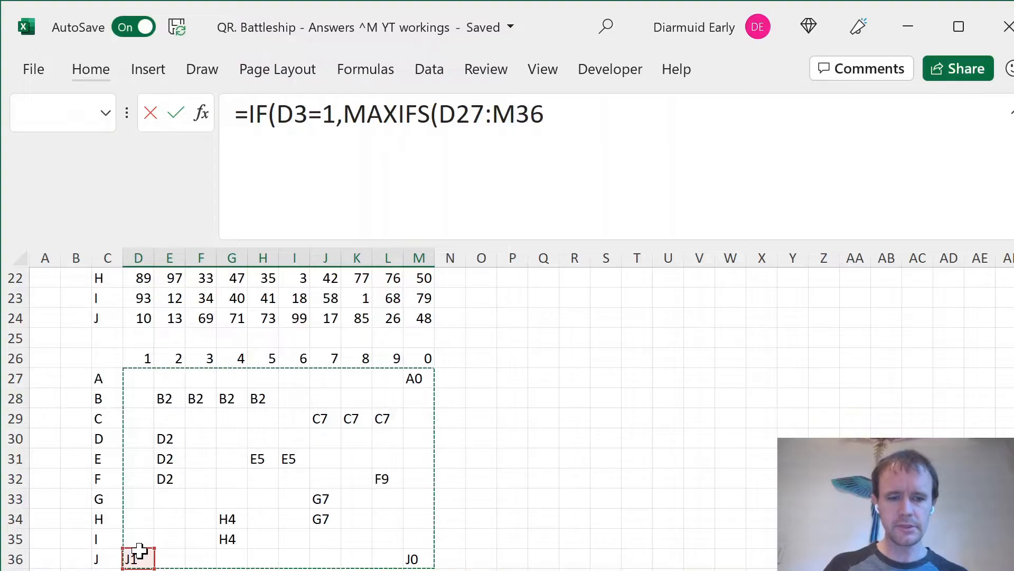
pyautogui.press('F4')
# Add D27 as the MAXIFS argument following $D$27:$M$36, separated by a comma.
pyautogui.write('=')
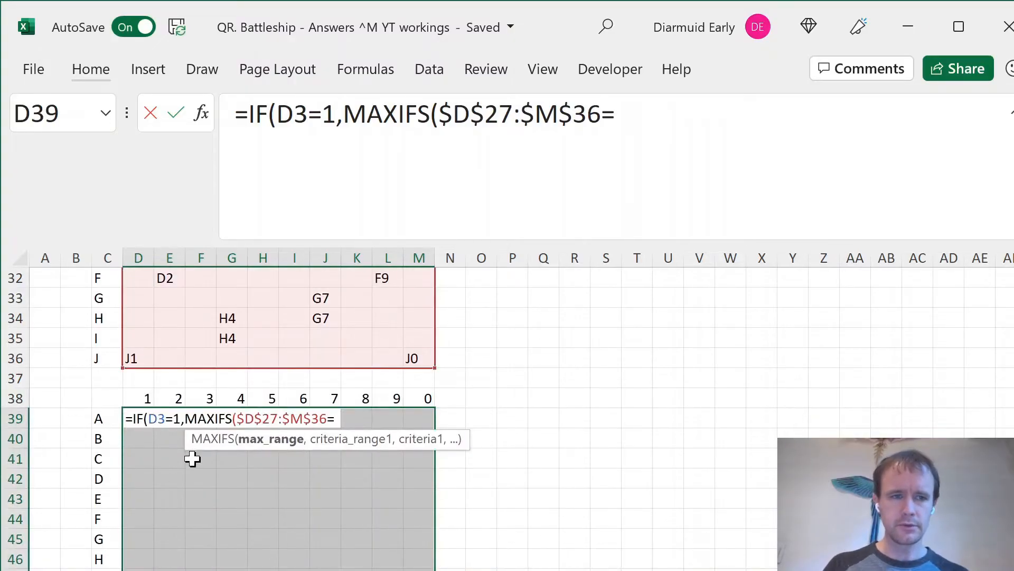
pyautogui.click(142, 281)
pyautogui.hotkey('ctrl', 'Up')
pyautogui.press('Down')
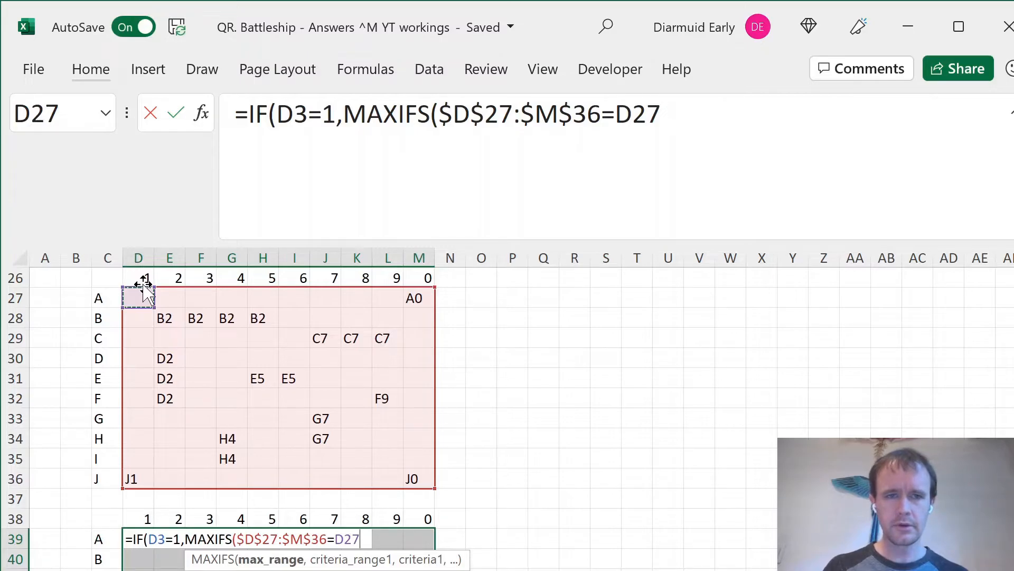
pyautogui.click(439, 114)
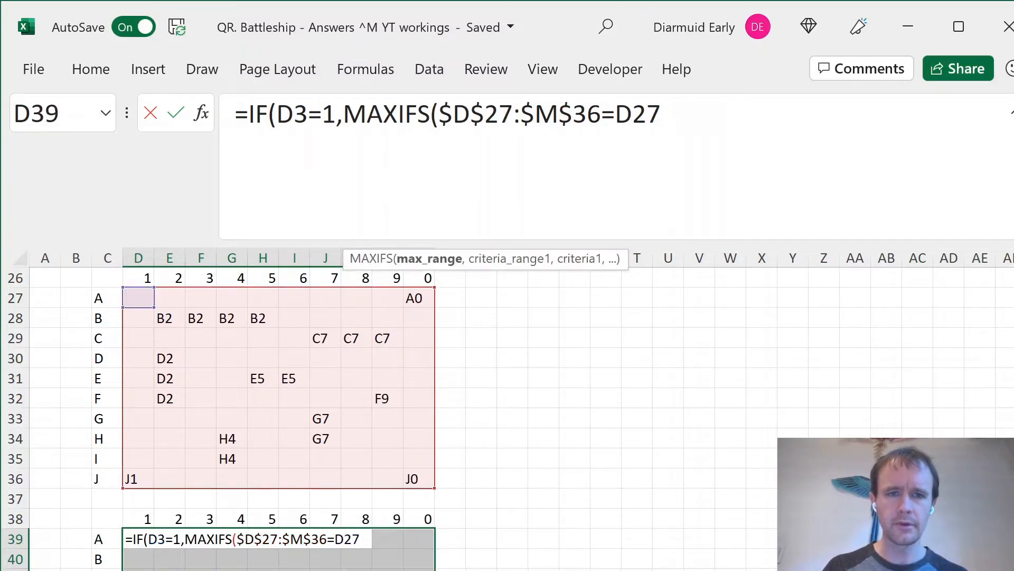
pyautogui.press('BackSpace')
pyautogui.write(',')
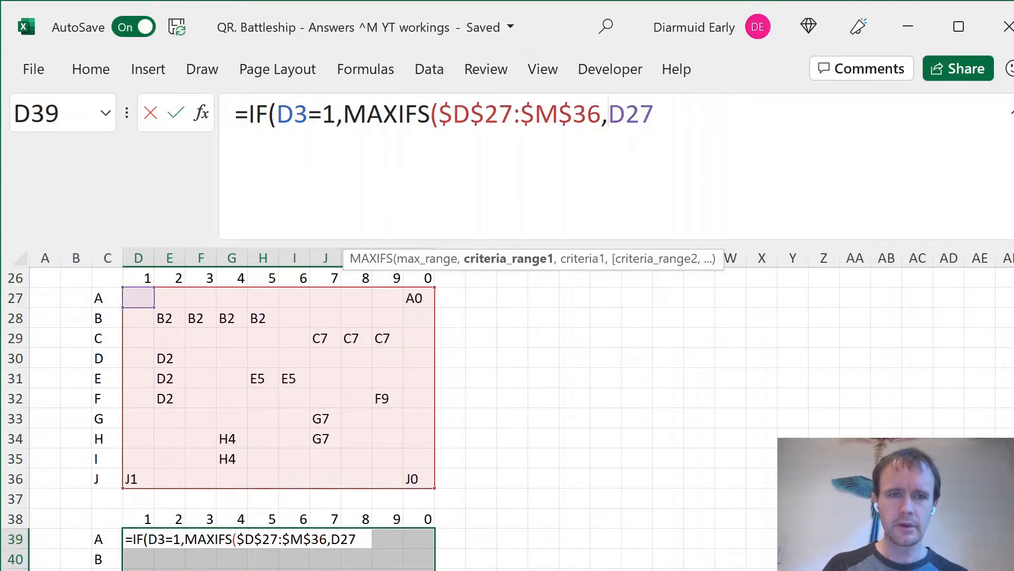
# Insert the move-number grid $D$15:$M$24 as the MAXIFS max range, ahead of $D$27:$M$36.
pyautogui.click(438, 113)
pyautogui.write(',')
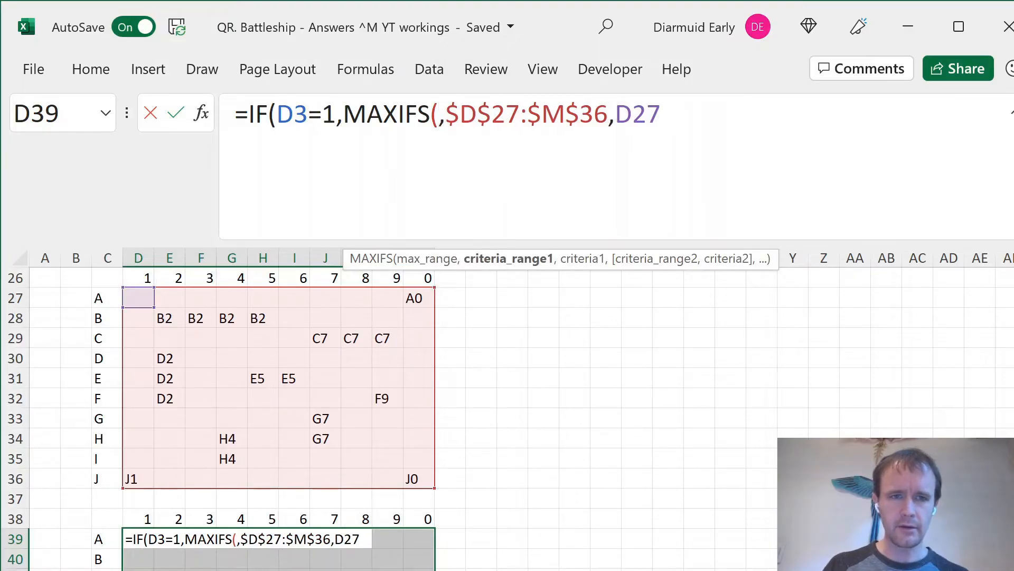
pyautogui.click(98, 316)
pyautogui.hotkey('ctrl', 'Up')
pyautogui.hotkey('ctrl', 'Up')
pyautogui.hotkey('ctrl', 'Up')
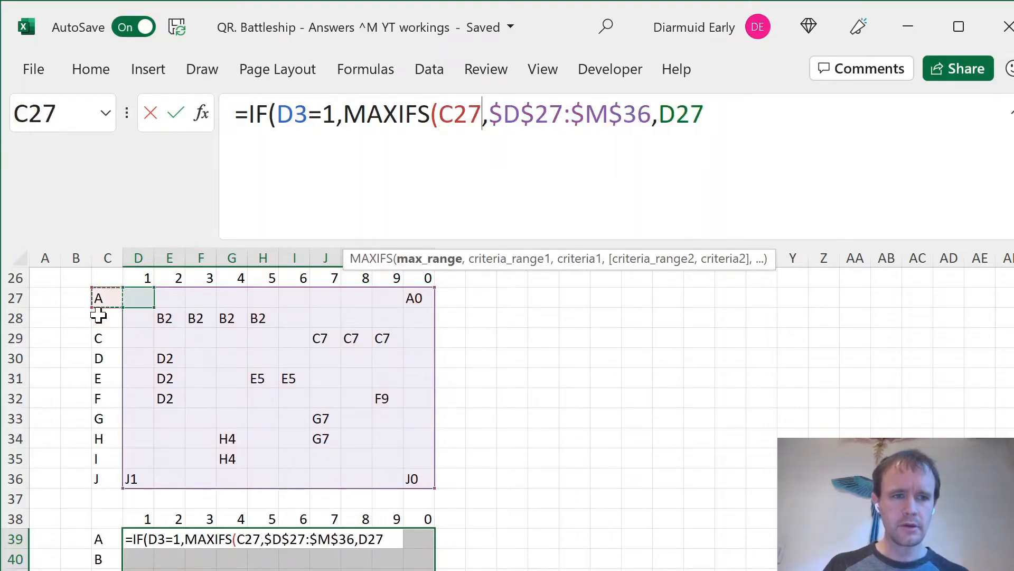
pyautogui.press('Right')
pyautogui.press('Down')
pyautogui.press('Up')
pyautogui.hotkey('ctrl', 'shift', 'Right')
pyautogui.hotkey('ctrl', 'shift', 'Down')
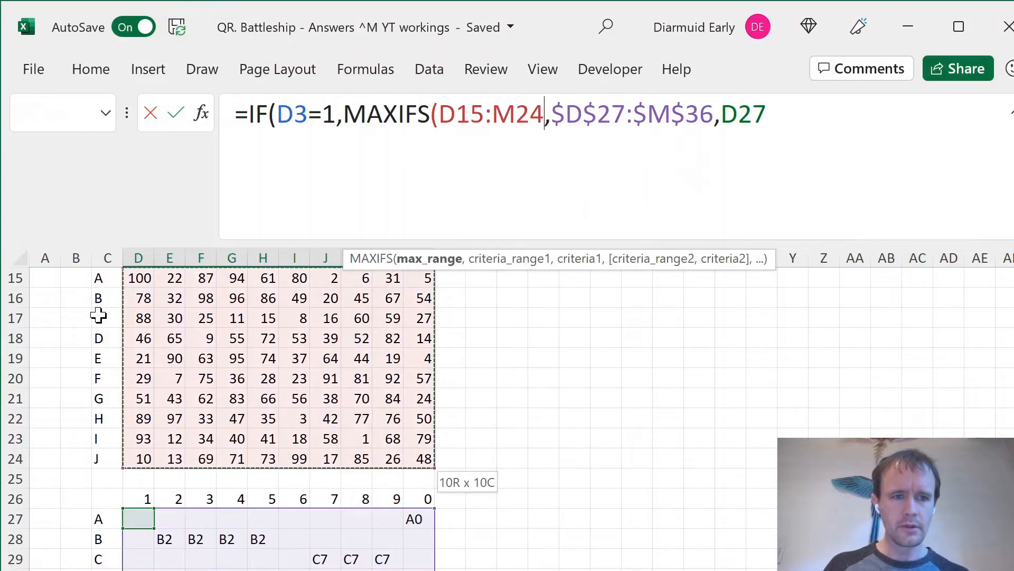
pyautogui.press('F4')
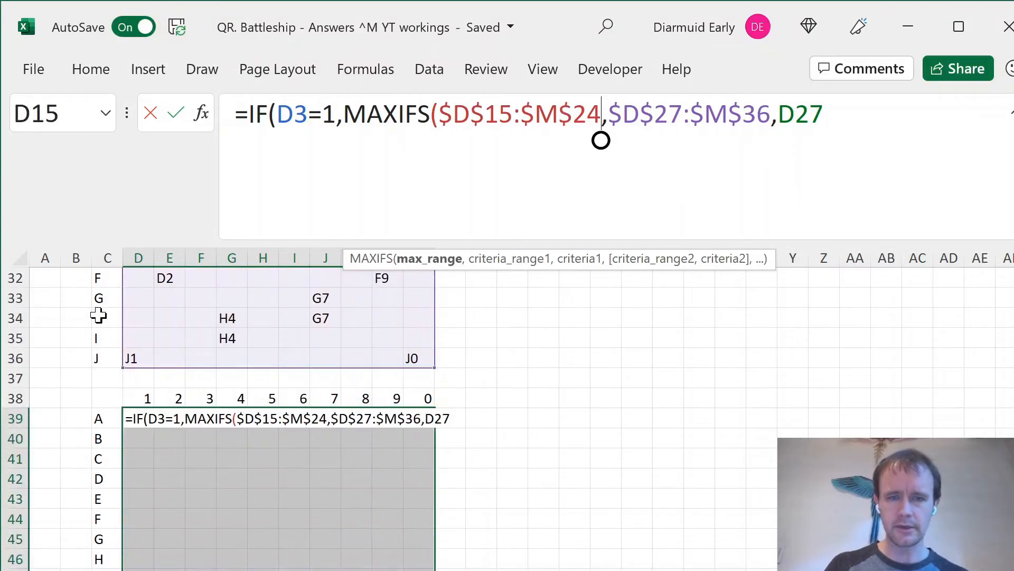
# Close the MAXIFS, return an empty string for squares without a ship, and enter the formula throughout D39:M48.
pyautogui.press('Right')
pyautogui.press('Right')
pyautogui.press('Right')
pyautogui.press('Right')
pyautogui.press('Right')
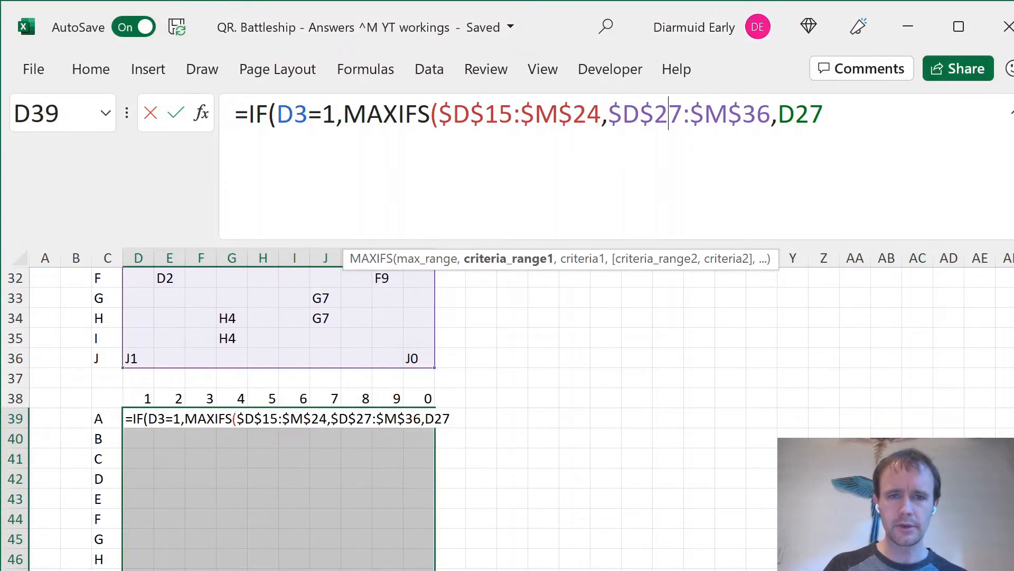
pyautogui.press('Right')
pyautogui.press('Right')
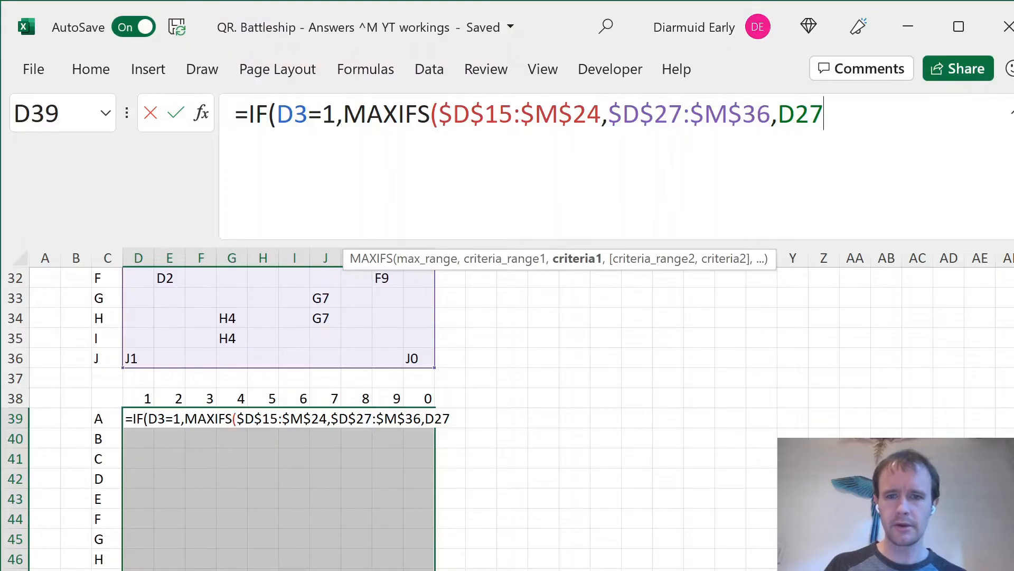
pyautogui.write(',"X')
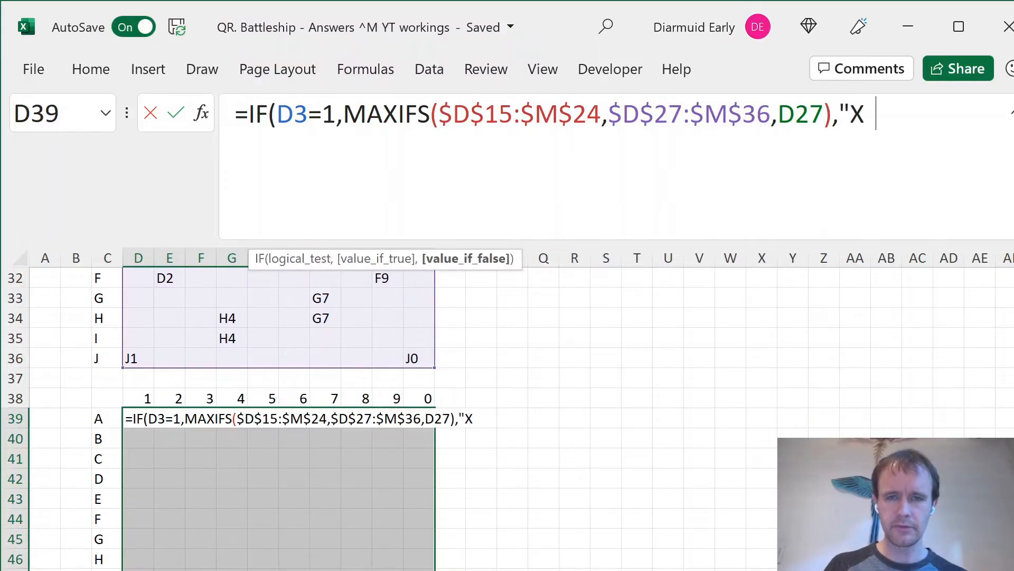
pyautogui.press('BackSpace')
pyautogui.write('"')
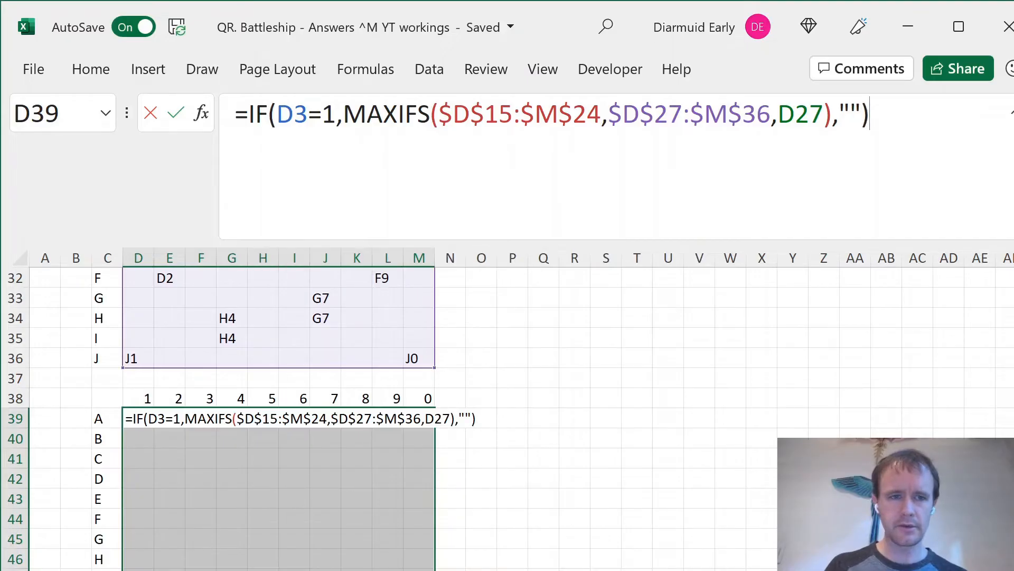
pyautogui.hotkey('ctrl', 'Return')
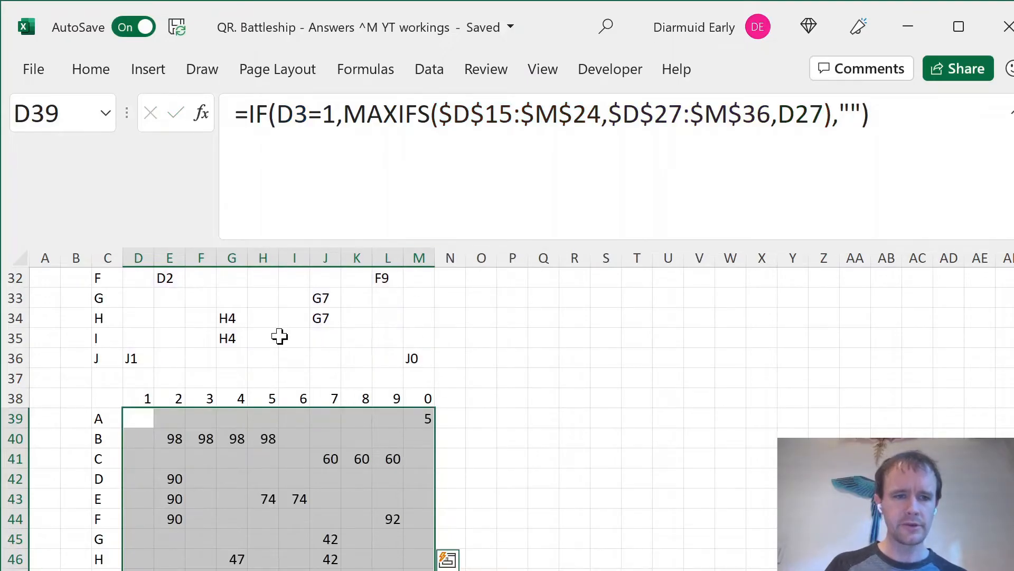
# Compare the B2 ship's move numbers in E16:H16 with its results in E40:H40, and examine the D2 ship's results in E42:E44.
pyautogui.scroll(10, 278, 337)
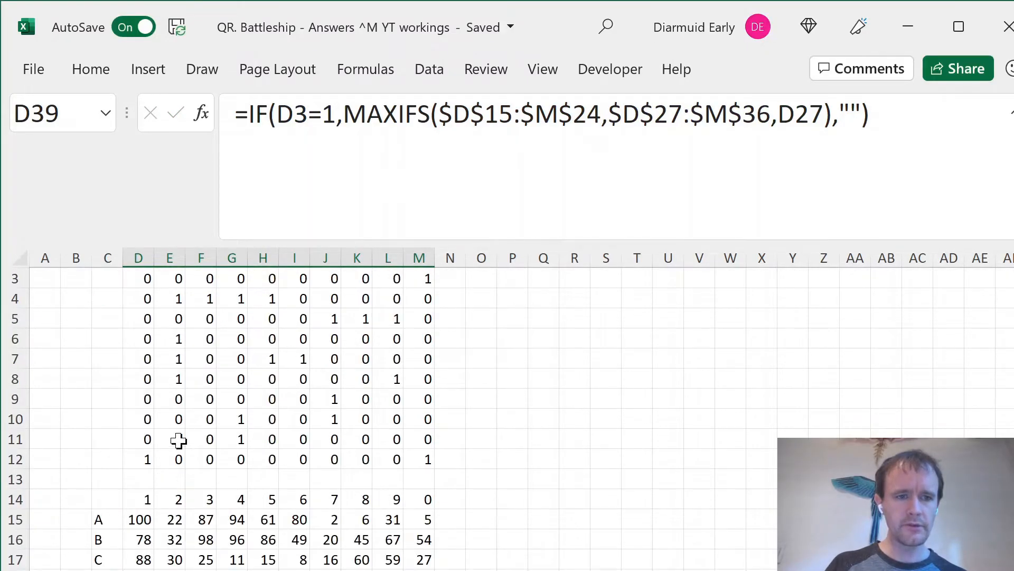
pyautogui.click(178, 539)
pyautogui.hotkey('shift', 'Right')
pyautogui.hotkey('shift', 'Right')
pyautogui.hotkey('shift', 'Right')
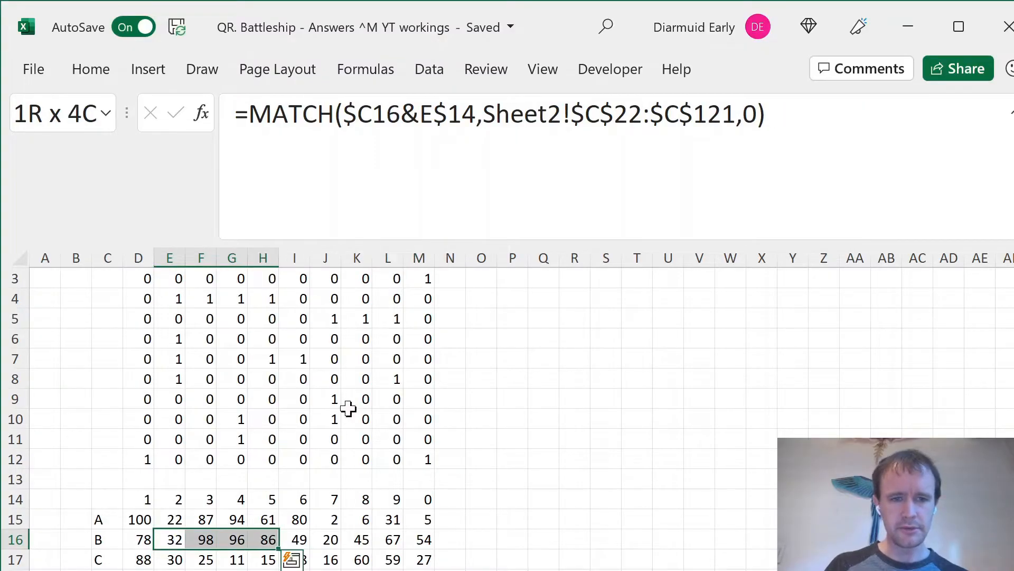
pyautogui.scroll(-1, 288, 497)
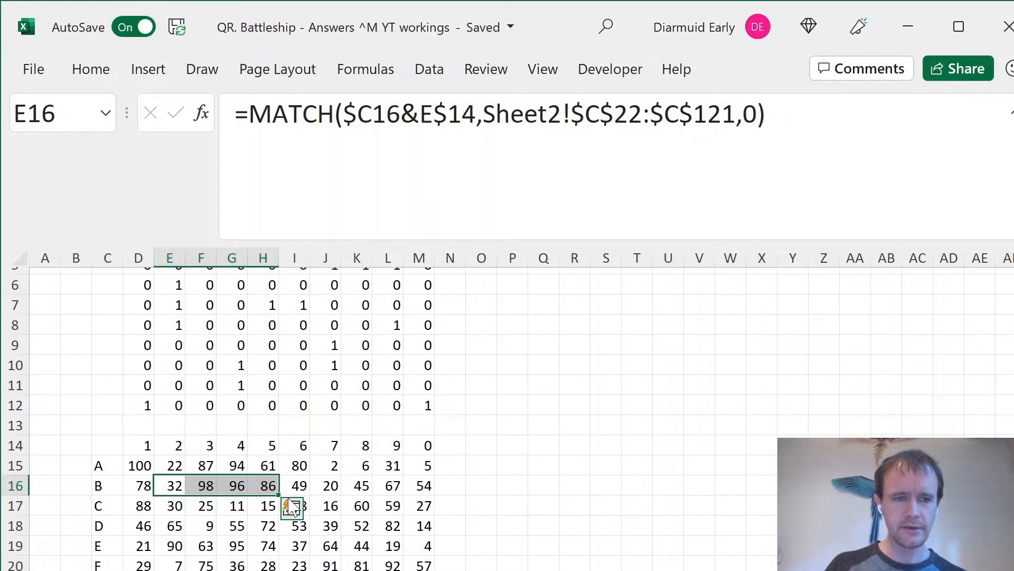
pyautogui.click(227, 527)
pyautogui.press('Down')
pyautogui.press('Down')
pyautogui.press('Down')
pyautogui.press('Down')
pyautogui.press('Down')
pyautogui.press('Down')
pyautogui.press('Down')
pyautogui.press('Down')
pyautogui.press('Down')
pyautogui.press('Down')
pyautogui.press('Down')
pyautogui.press('Down')
pyautogui.press('Down')
pyautogui.press('Down')
pyautogui.press('Down')
pyautogui.press('Down')
pyautogui.press('Down')
pyautogui.press('Down')
pyautogui.press('Down')
pyautogui.press('Down')
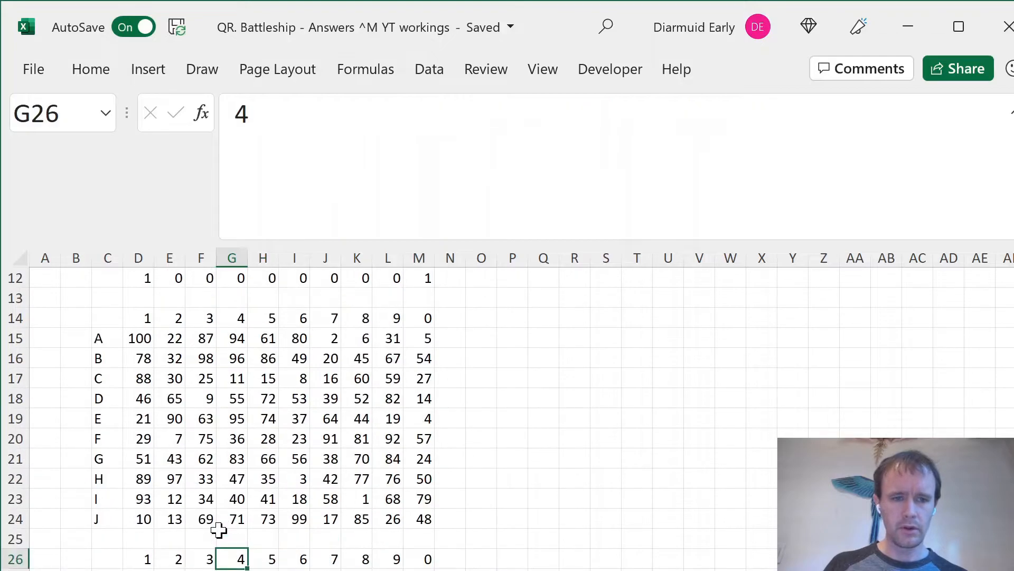
pyautogui.press('Down')
pyautogui.press('Down')
pyautogui.press('Down')
pyautogui.press('Down')
pyautogui.press('Down')
pyautogui.press('Down')
pyautogui.press('Down')
pyautogui.press('Down')
pyautogui.press('Down')
pyautogui.press('Down')
pyautogui.press('Down')
pyautogui.press('Up')
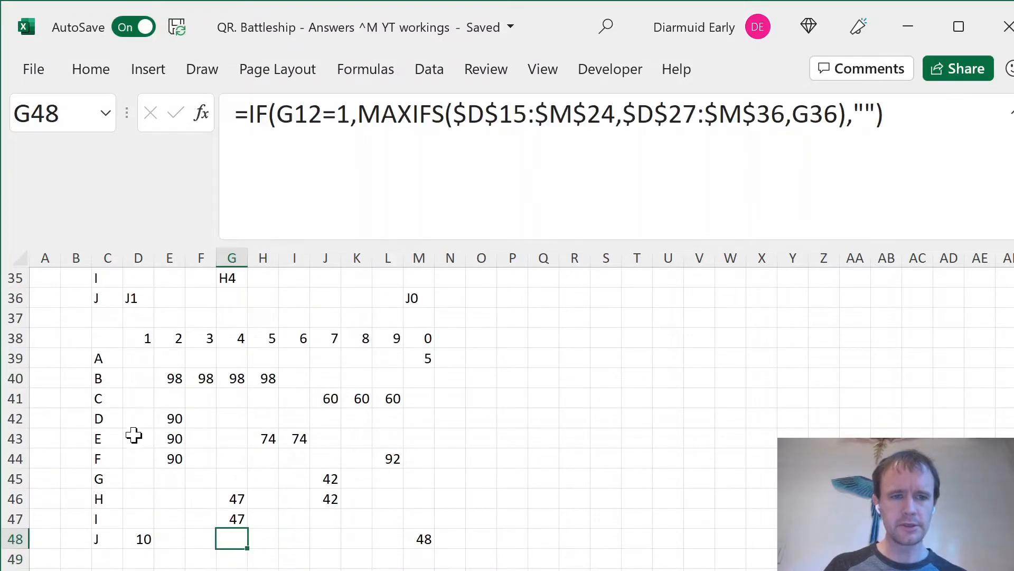
pyautogui.moveTo(180, 371); pyautogui.dragTo(267, 378)
pyautogui.moveTo(172, 419); pyautogui.dragTo(172, 453)
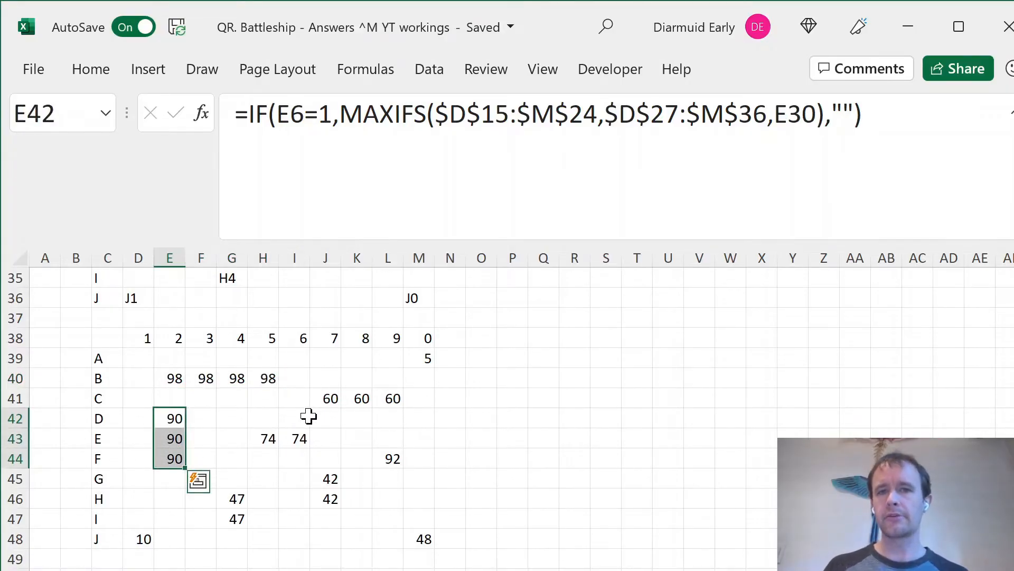
# Inspect the D39 formula and its false result without editing it.
pyautogui.click(136, 362)
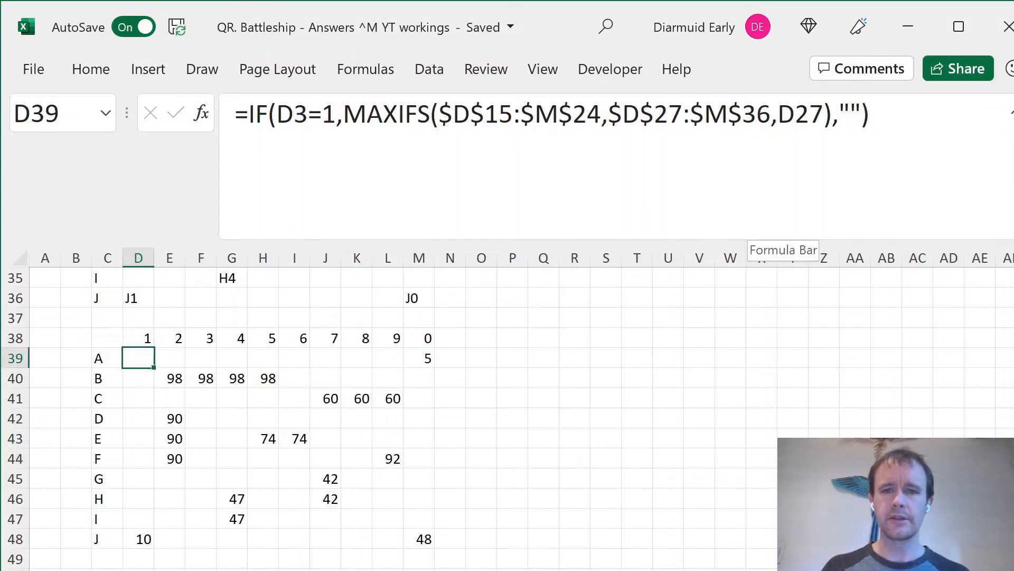
pyautogui.click(862, 114)
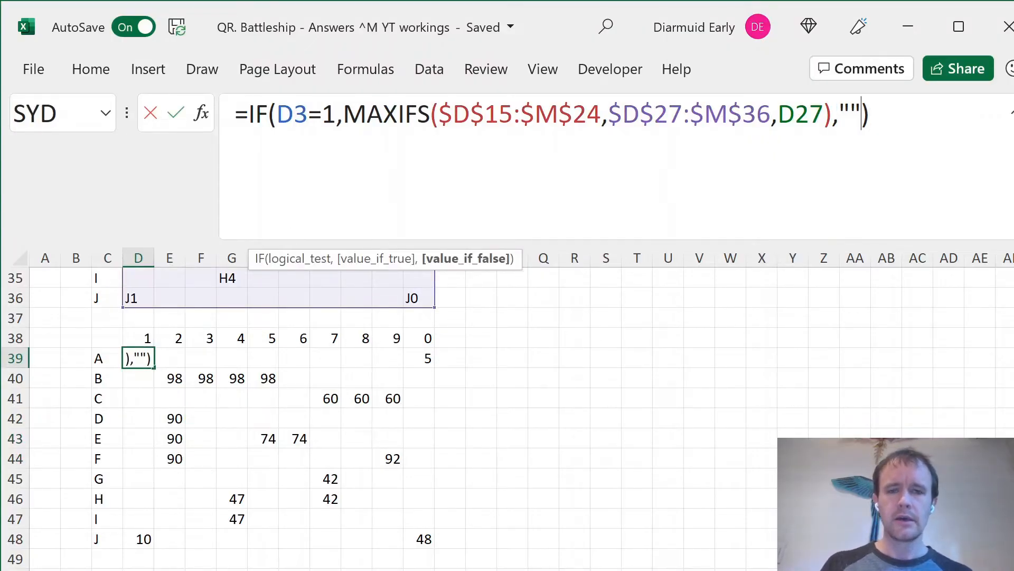
pyautogui.press('Escape')
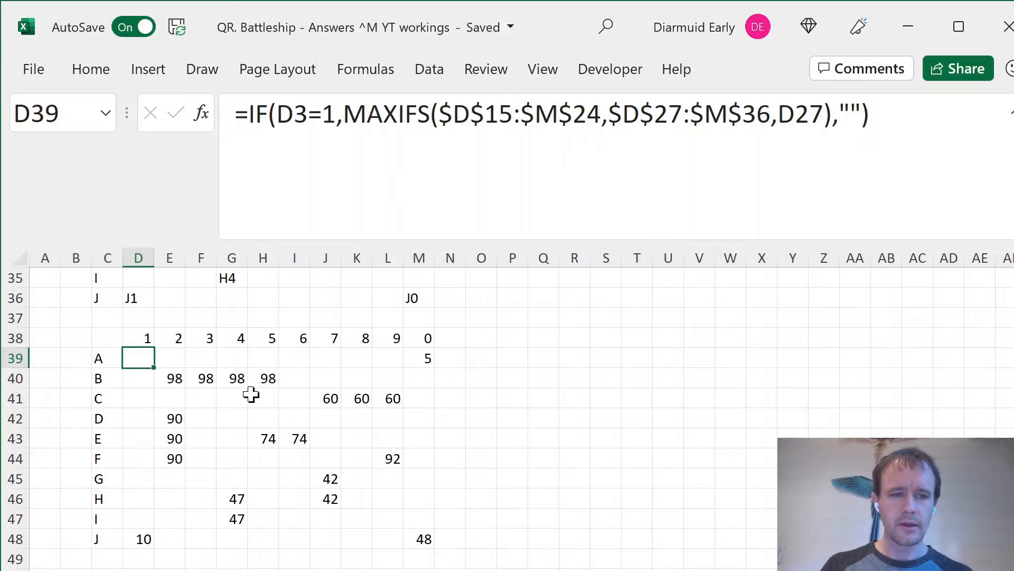
# Examine the blank squares E39, K40 and I42 beside the ships, and trace I42's formula back to I6 in the ship grid.
pyautogui.click(175, 398)
pyautogui.click(175, 360)
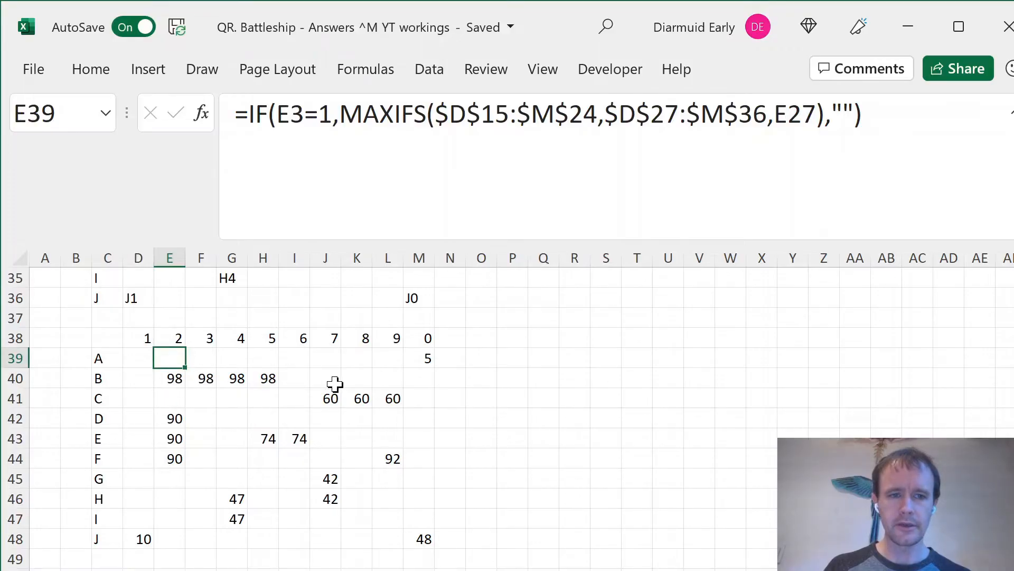
pyautogui.click(358, 379)
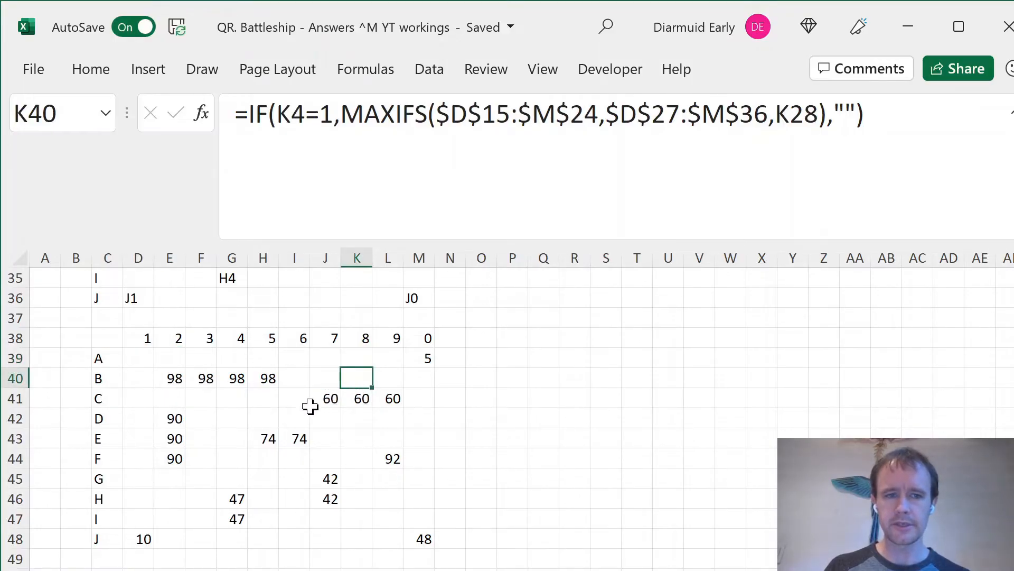
pyautogui.click(303, 421)
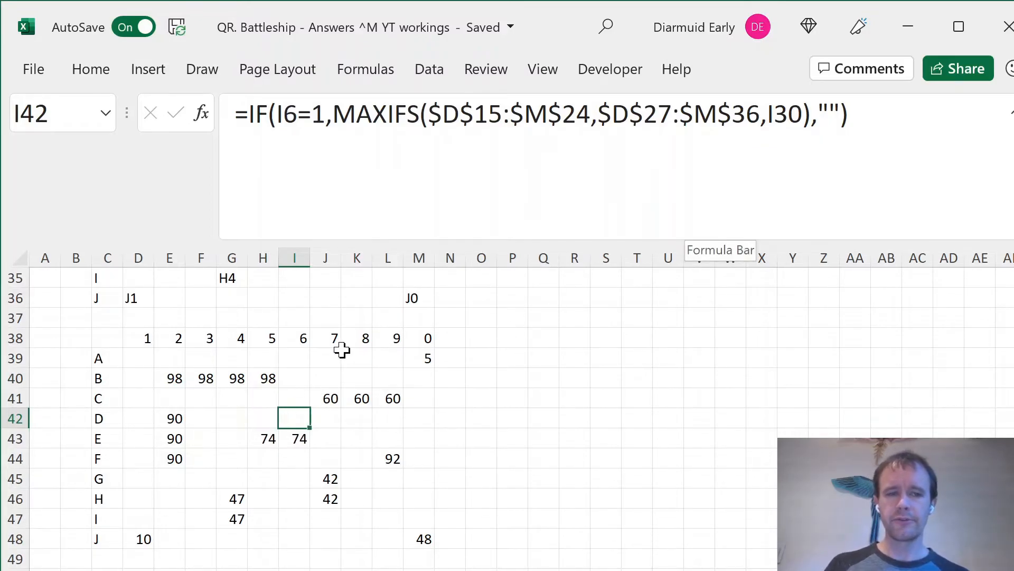
pyautogui.click(298, 114)
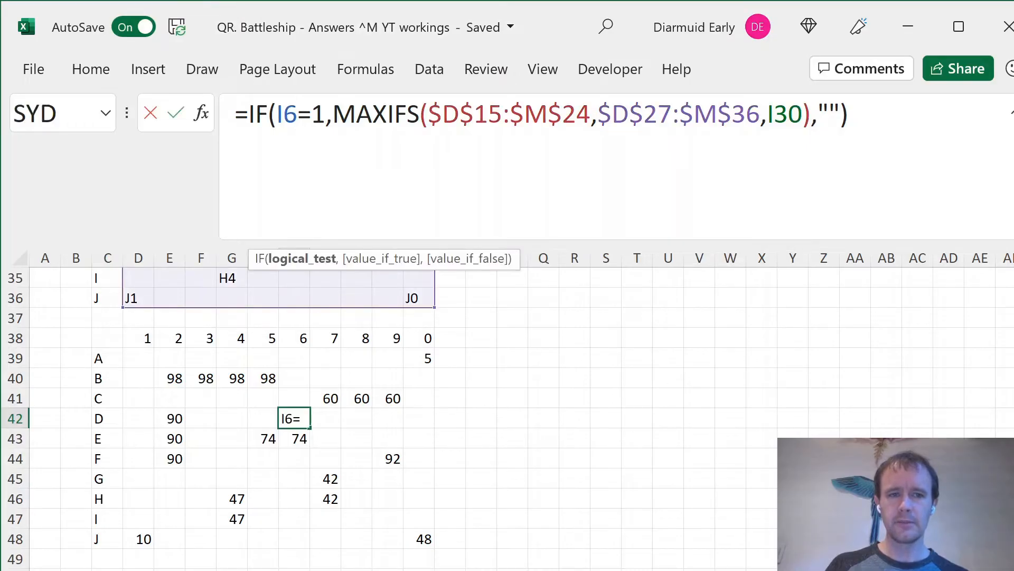
pyautogui.scroll(11, 285, 375)
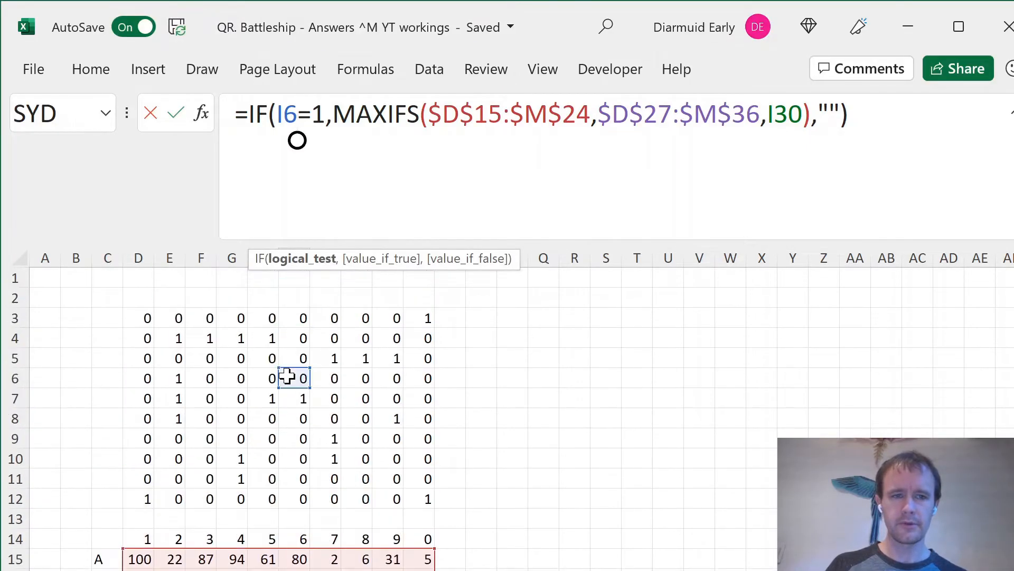
pyautogui.scroll(-7, 415, 340)
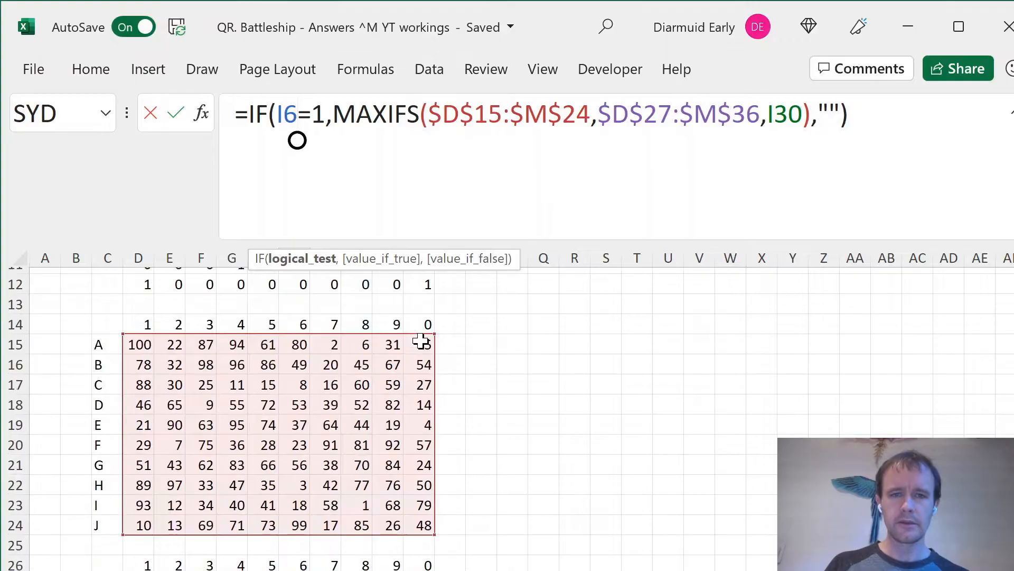
# In I42's formula, replace the empty-string result with a nested IF testing whether SUM(H5:J7) is greater than 0.
pyautogui.click(899, 102)
pyautogui.press('Left')
pyautogui.press('BackSpace')
pyautogui.press('BackSpace')
pyautogui.write('if')
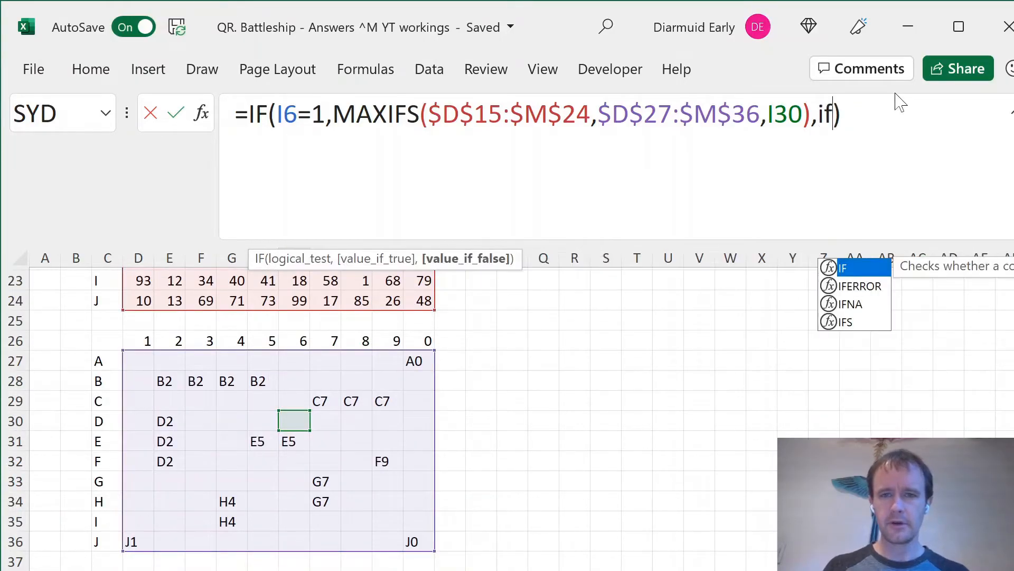
pyautogui.press('Tab')
pyautogui.write('sum')
pyautogui.press('Tab')
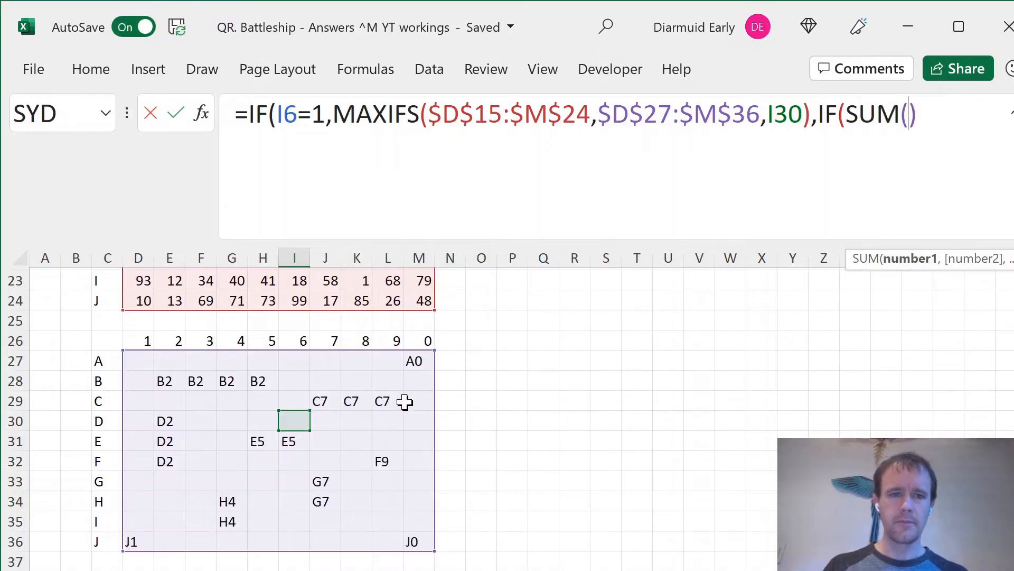
pyautogui.scroll(7, 310, 385)
pyautogui.moveTo(272, 357); pyautogui.dragTo(328, 395)
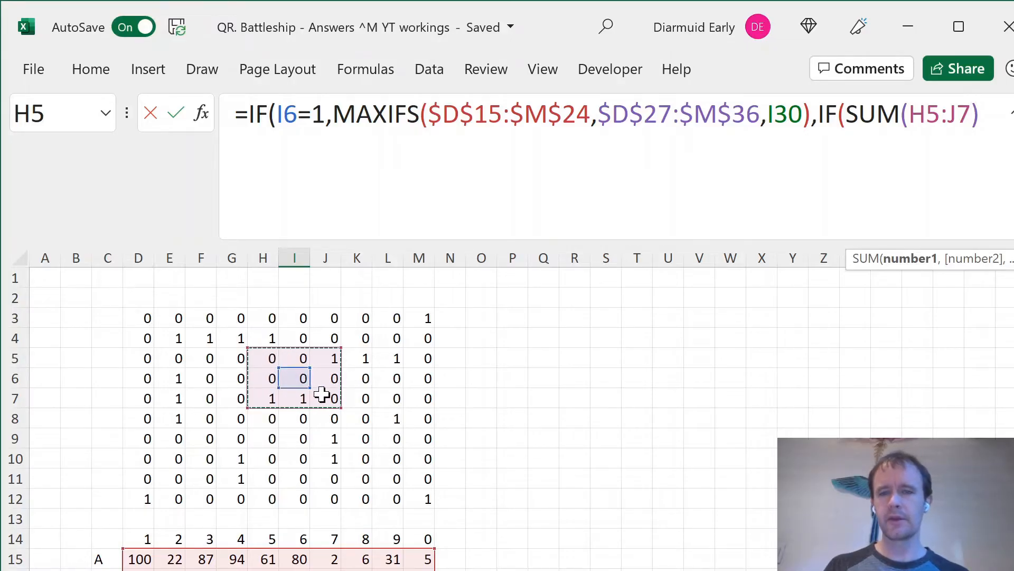
pyautogui.write(')>0')
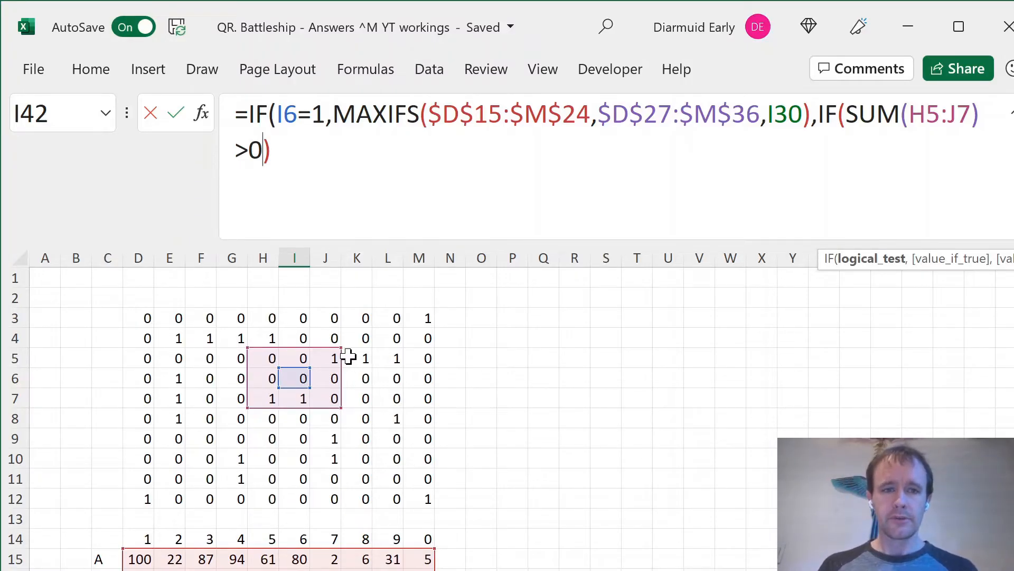
# Begin a MINIFS function as the nested IF's value when the surrounding squares contain a ship.
pyautogui.write(',')
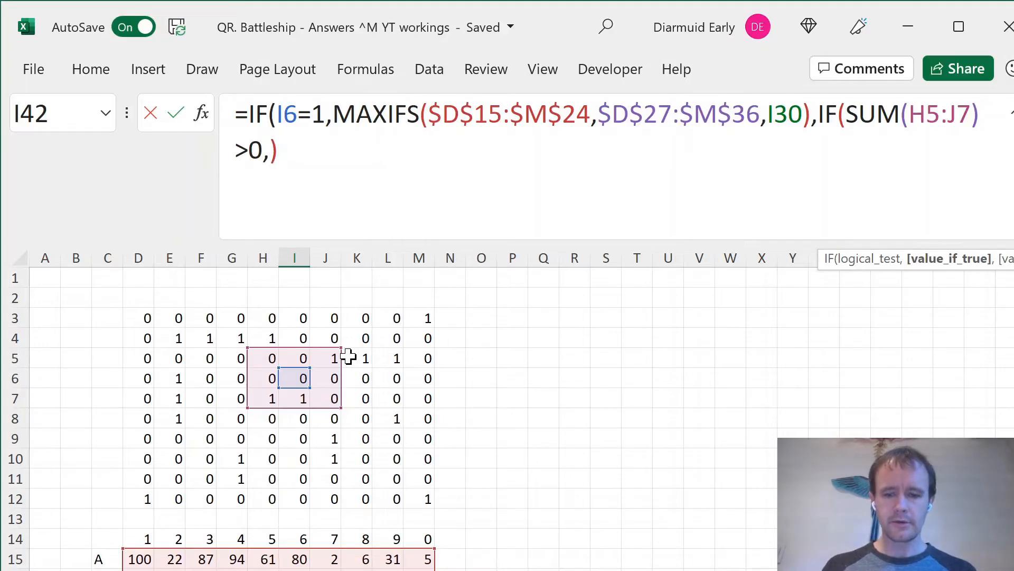
pyautogui.write('m')
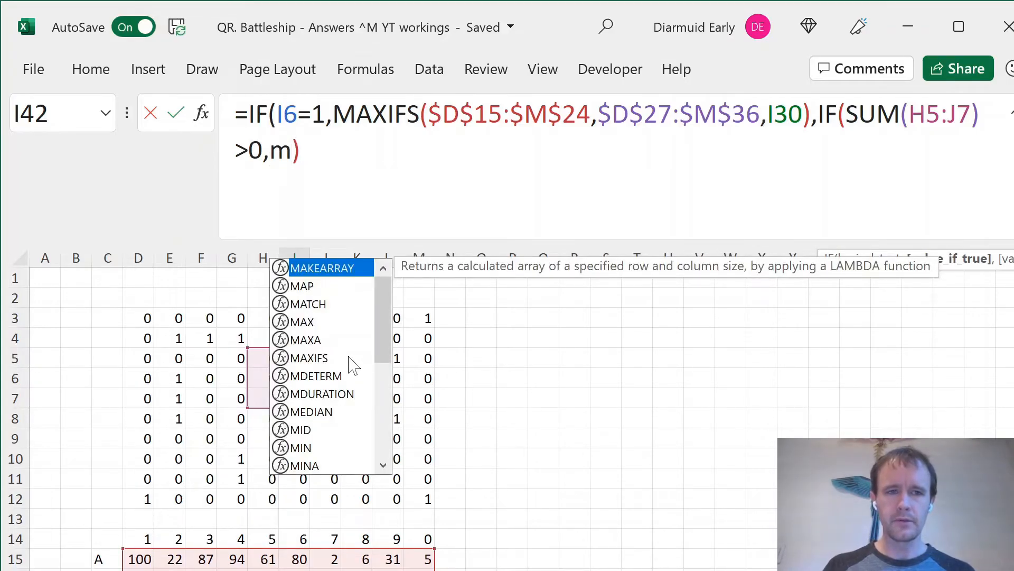
pyautogui.write('in')
pyautogui.press('Tab')
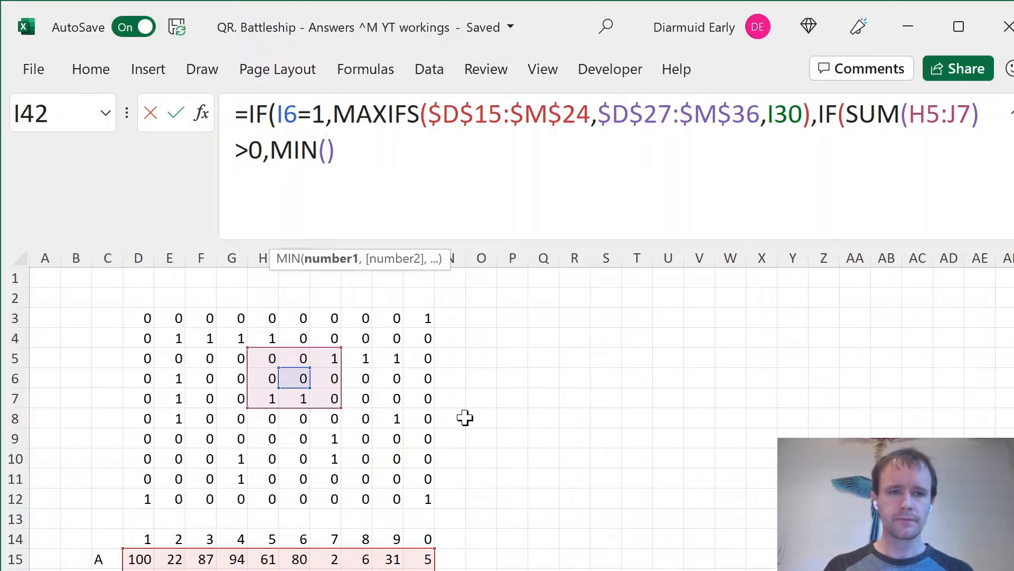
pyautogui.press('BackSpace')
pyautogui.write('ifs')
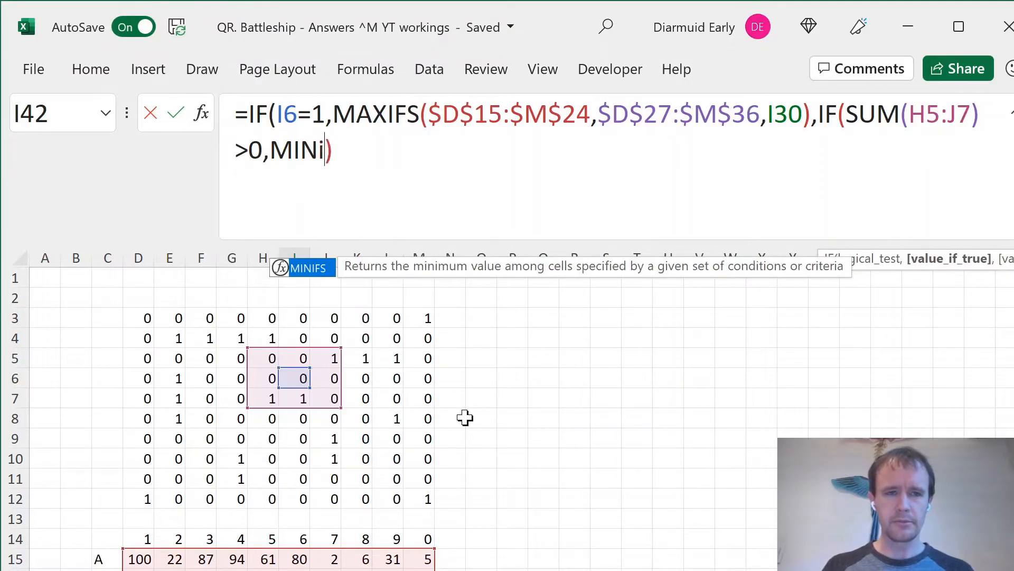
pyautogui.press('Tab')
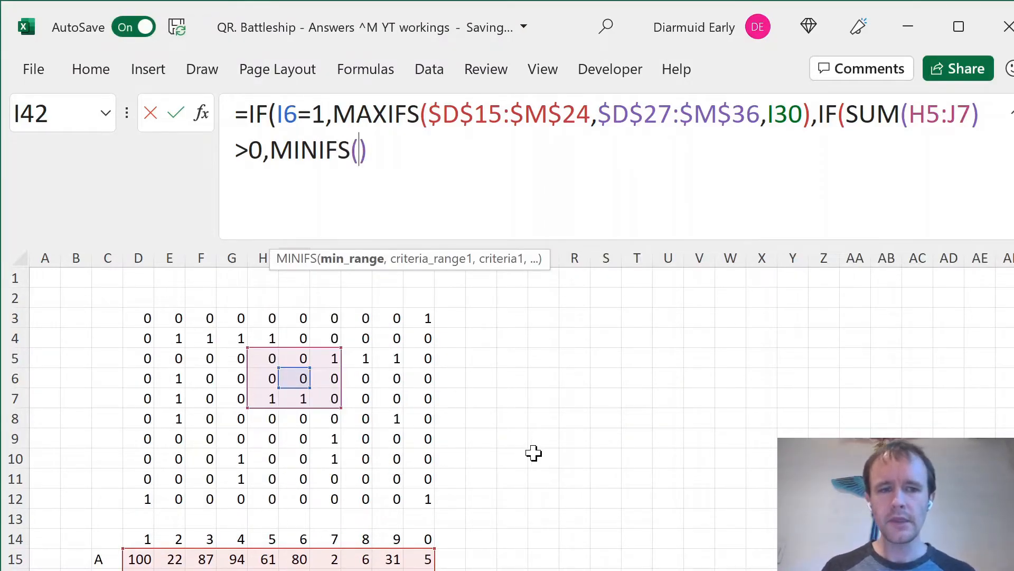
# Set the surrounding block H41:J43 as the MINIFS min range, keeping its references relative.
pyautogui.scroll(-11, 531, 453)
pyautogui.scroll(-2, 535, 452)
pyautogui.scroll(2, 534, 452)
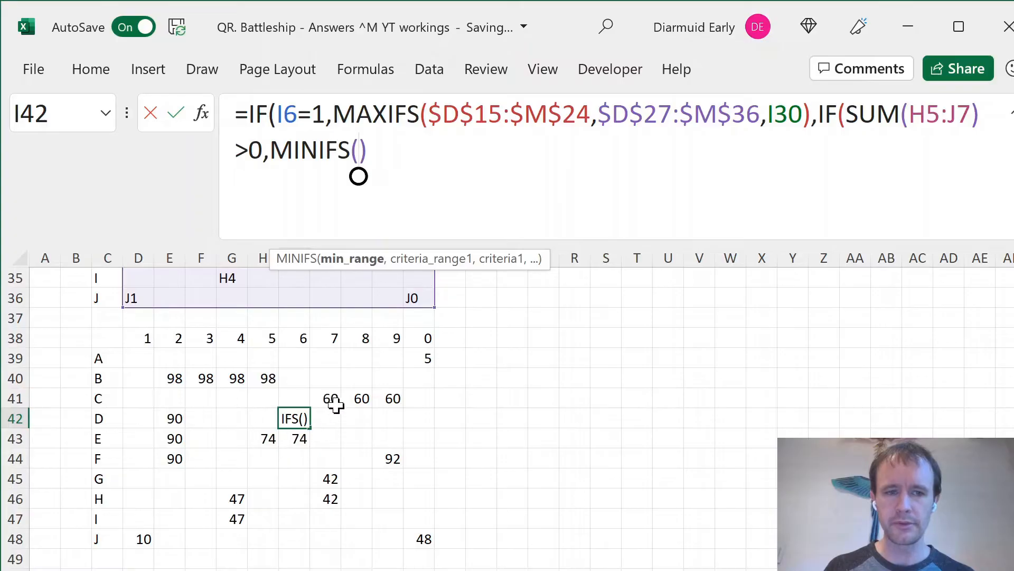
pyautogui.moveTo(260, 400); pyautogui.dragTo(327, 445)
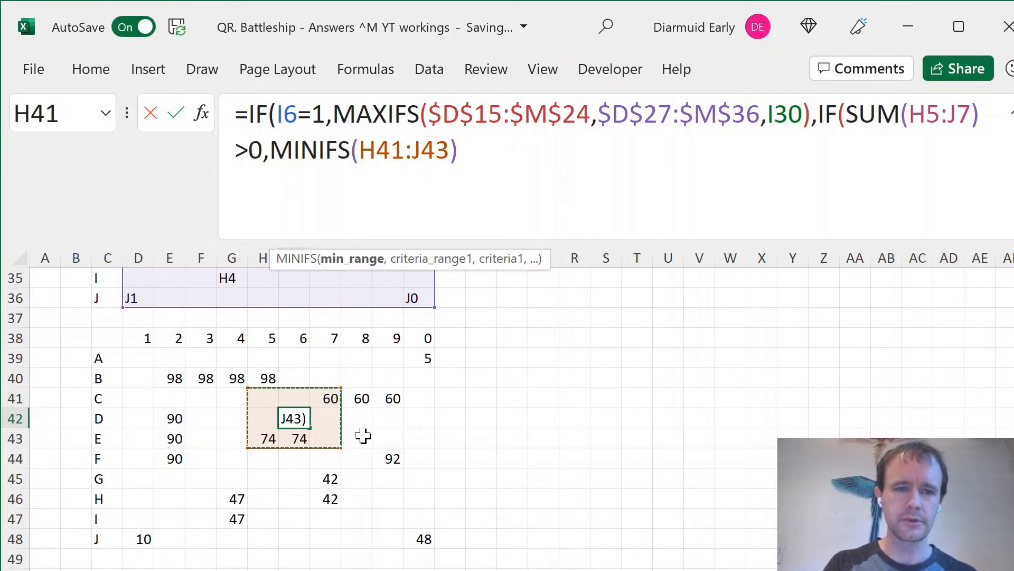
pyautogui.press('F4')
pyautogui.press('F4')
pyautogui.press('F4')
pyautogui.press('F4')
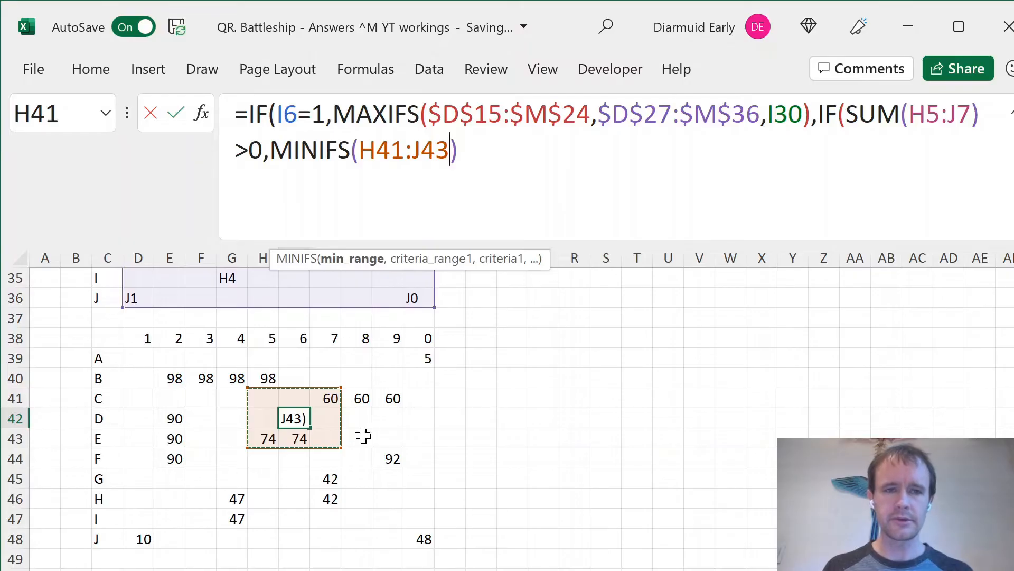
# Add H5:J7 as the MINIFS criteria range with criterion 1, and close the function.
pyautogui.write(',')
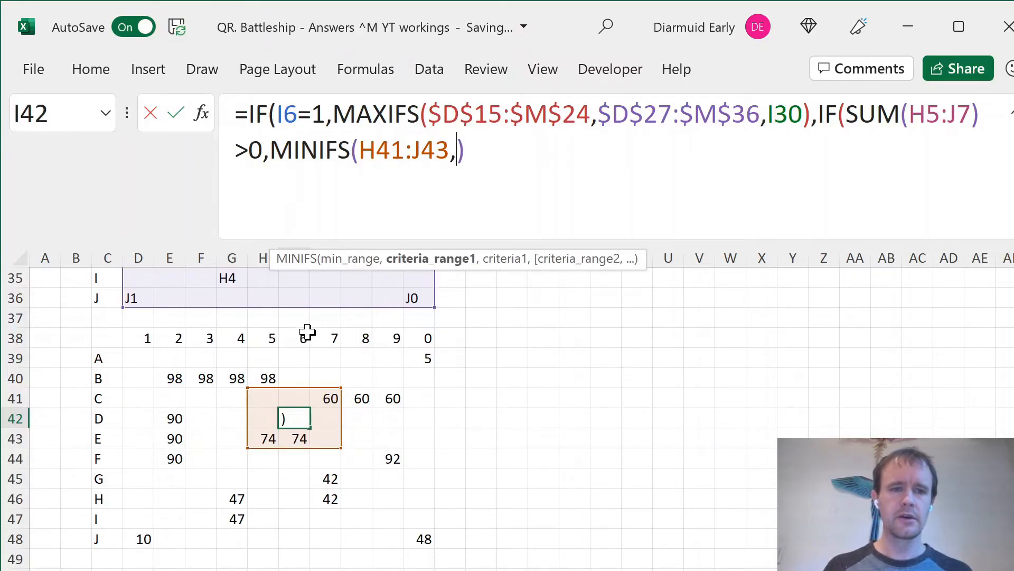
pyautogui.scroll(1, 306, 330)
pyautogui.scroll(11, 308, 332)
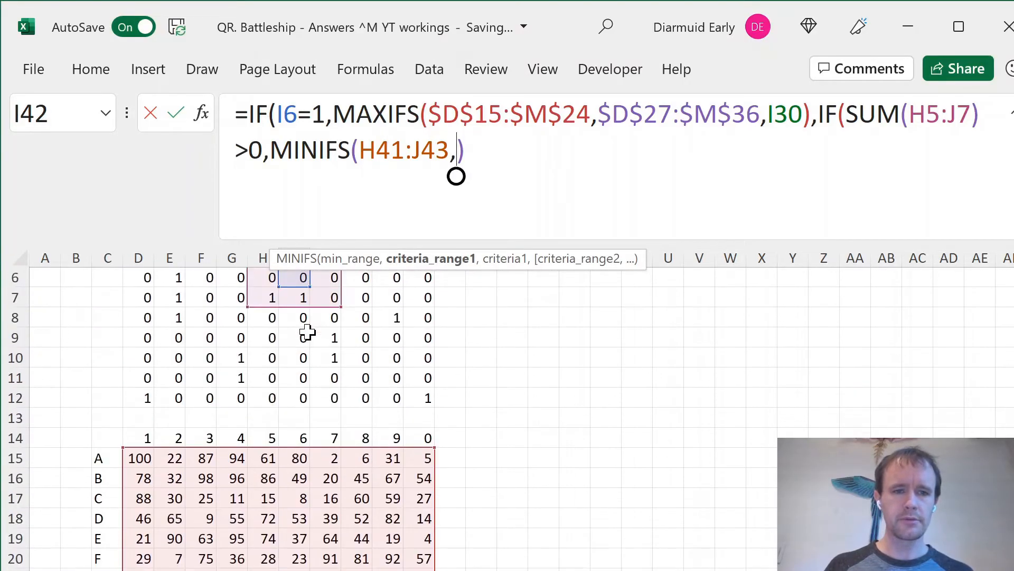
pyautogui.moveTo(269, 353); pyautogui.dragTo(327, 404)
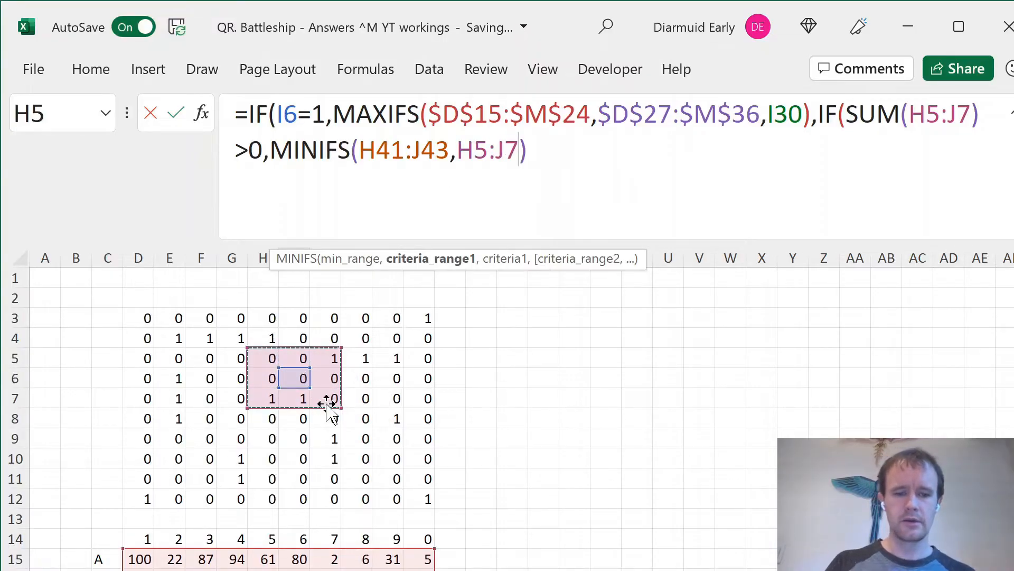
pyautogui.write(',1)')
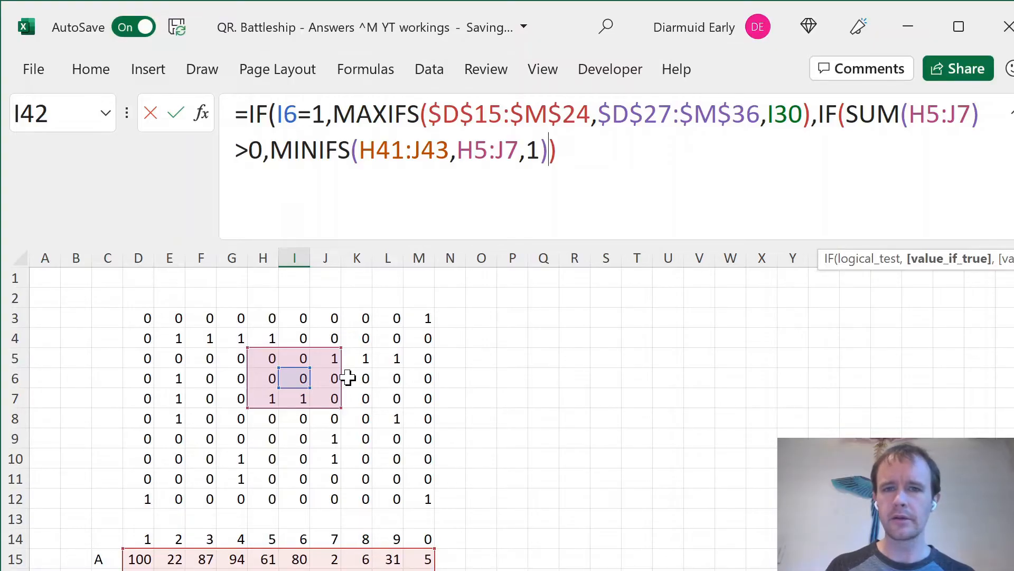
# Return 101 for squares with no adjacent ship and enter the completed formula in I42.
pyautogui.write(',')
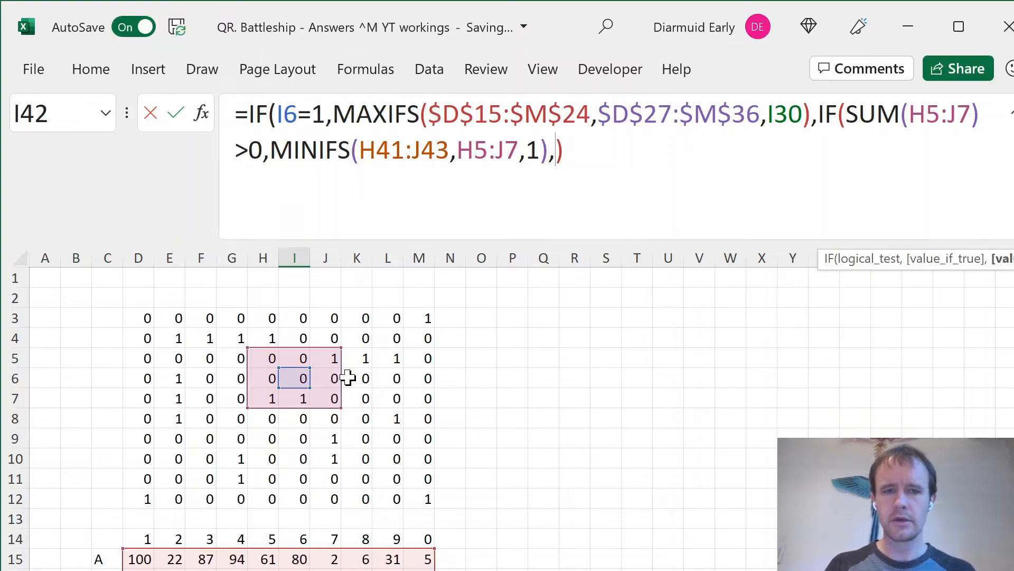
pyautogui.write('101')
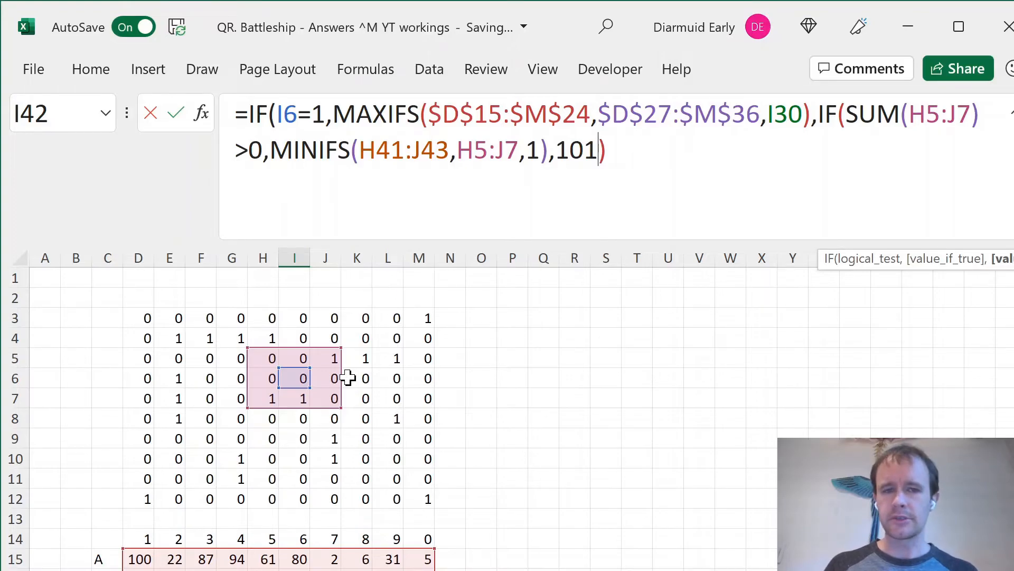
pyautogui.write(')')
pyautogui.press('Return')
pyautogui.press('Up')
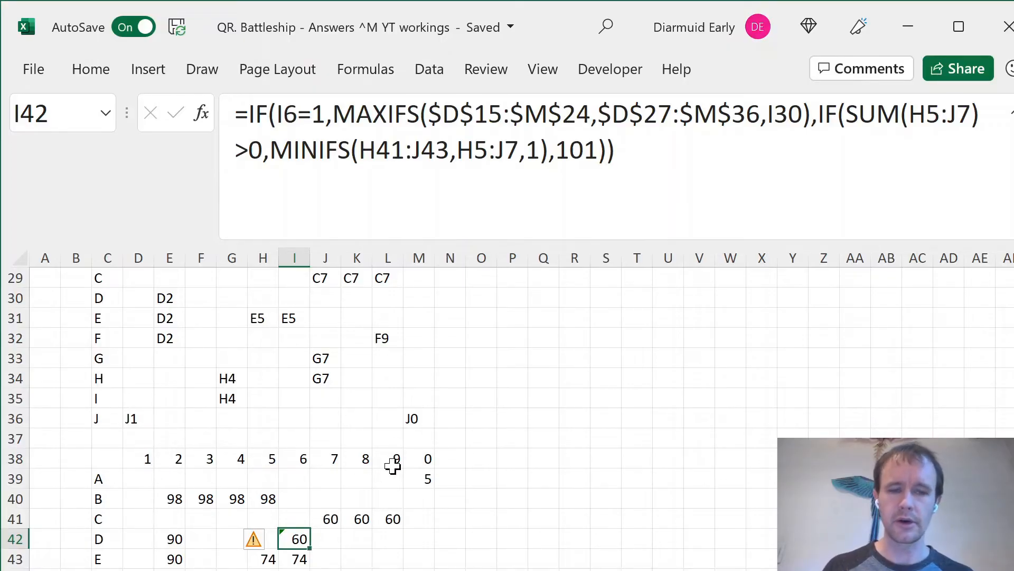
# Apply the I42 formula to the block D39:I42.
pyautogui.keyDown('shift'); pyautogui.click(136, 483); pyautogui.keyUp('shift')
pyautogui.press('F2')
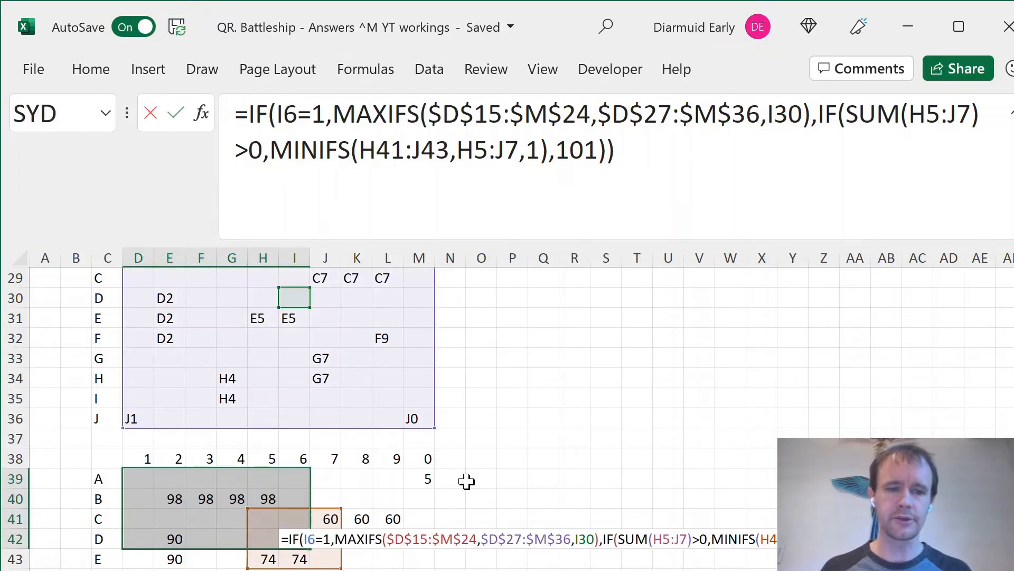
pyautogui.hotkey('ctrl', 'Return')
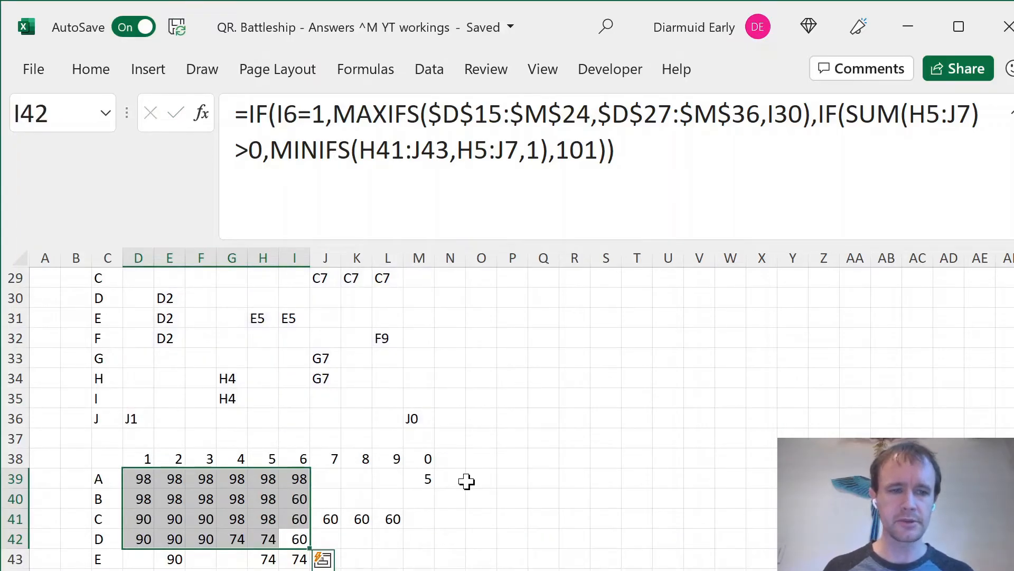
# Fill D39's nested IF formula throughout the whole grid D39:M48.
pyautogui.hotkey('ctrl', 'Left')
pyautogui.press('Up')
pyautogui.press('Up')
pyautogui.press('Up')
pyautogui.press('Right')
pyautogui.hotkey('ctrl', 'shift', 'Right')
pyautogui.hotkey('ctrl', 'shift', 'Right')
pyautogui.hotkey('ctrl', 'shift', 'Down')
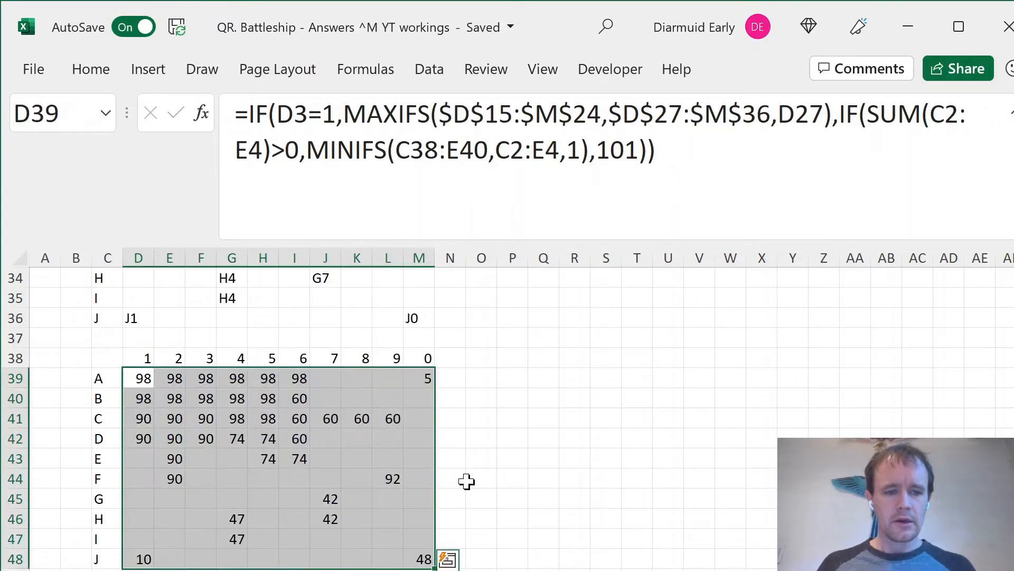
pyautogui.press('F2')
pyautogui.hotkey('ctrl', 'Return')
# Start a new formula-based conditional formatting rule for D39:M48.
pyautogui.press('Left')
pyautogui.press('Right')
pyautogui.hotkey('ctrl', 'shift', 'Right')
pyautogui.hotkey('ctrl', 'shift', 'Down')
pyautogui.hotkey('alt', 'h')
pyautogui.press('l')
pyautogui.press('r')
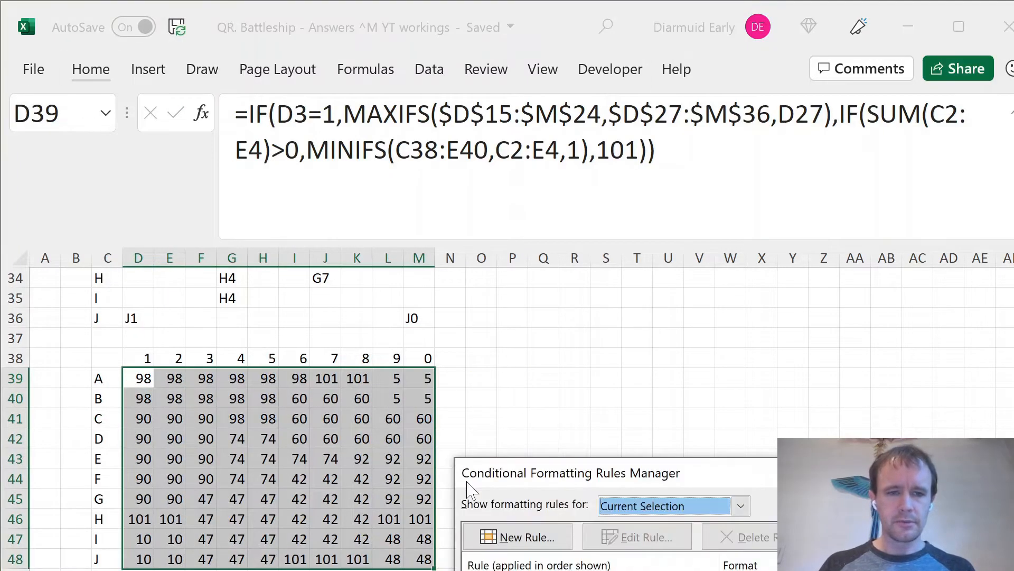
pyautogui.click(539, 538)
pyautogui.click(725, 568)
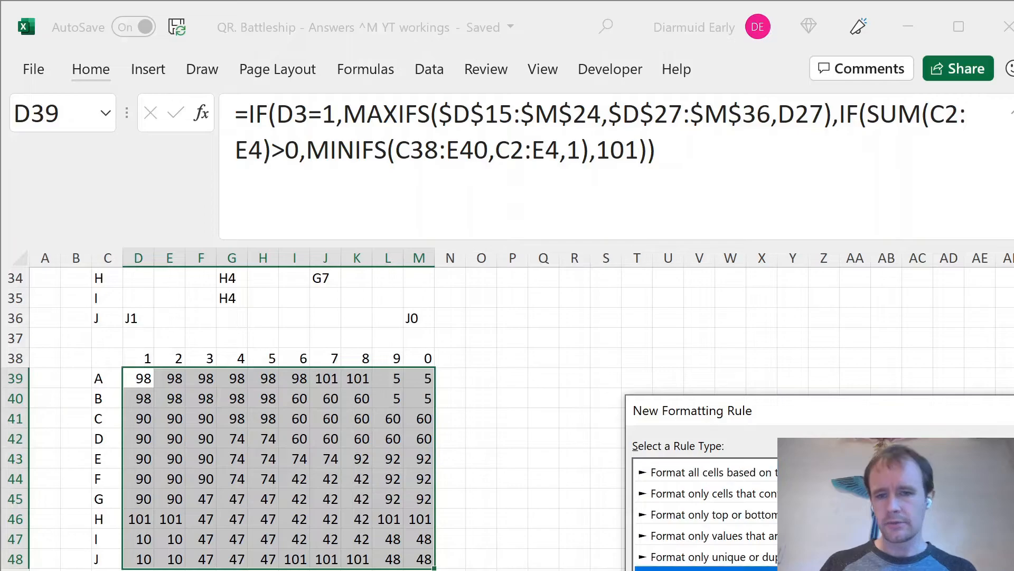
# Base the new formatting rule's formula on D3, the first square of the 0/1 ship grid.
pyautogui.press('Tab')
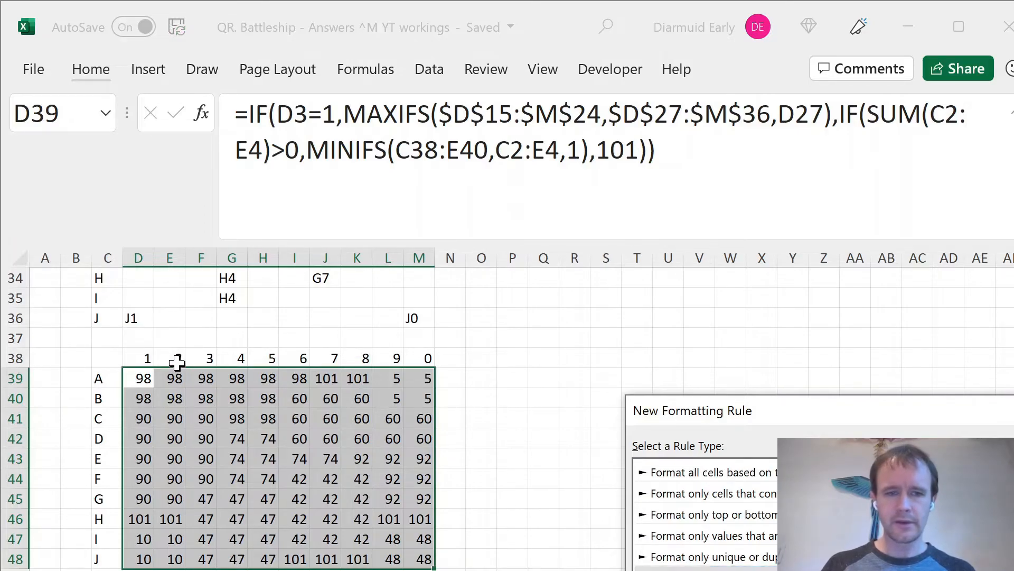
pyautogui.click(137, 319)
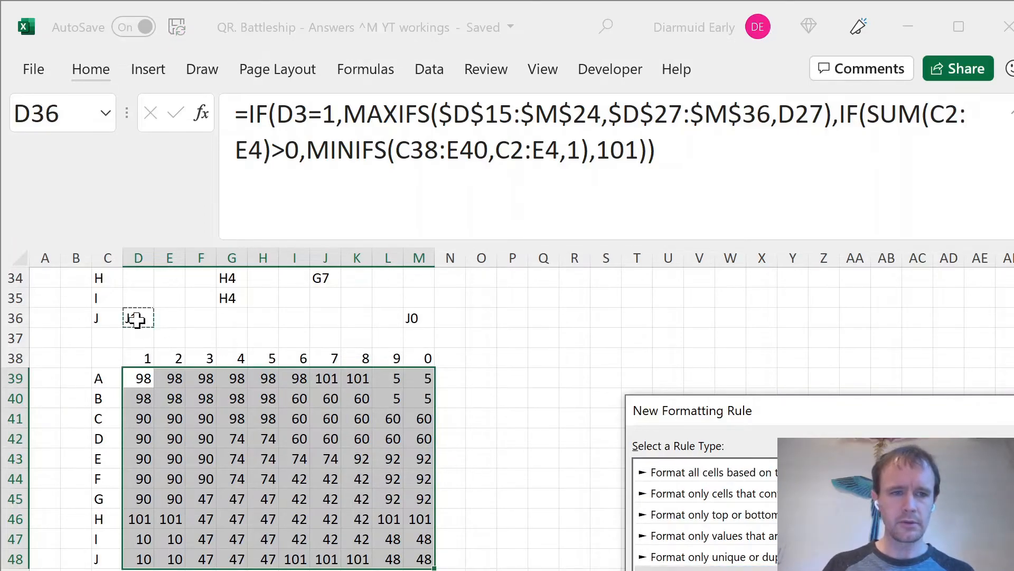
pyautogui.hotkey('ctrl', 'Home')
pyautogui.click(140, 319)
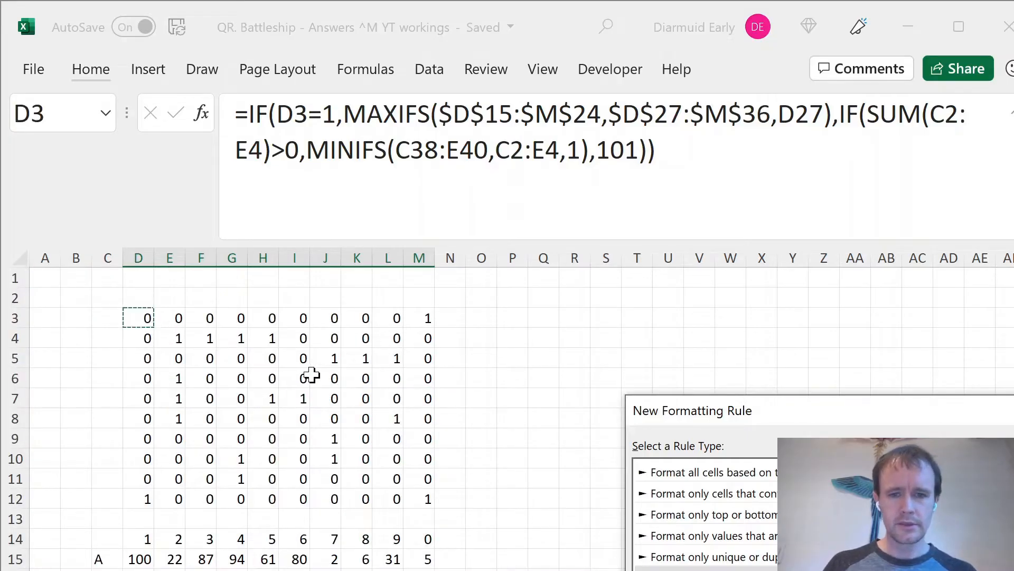
pyautogui.scroll(-10, 312, 375)
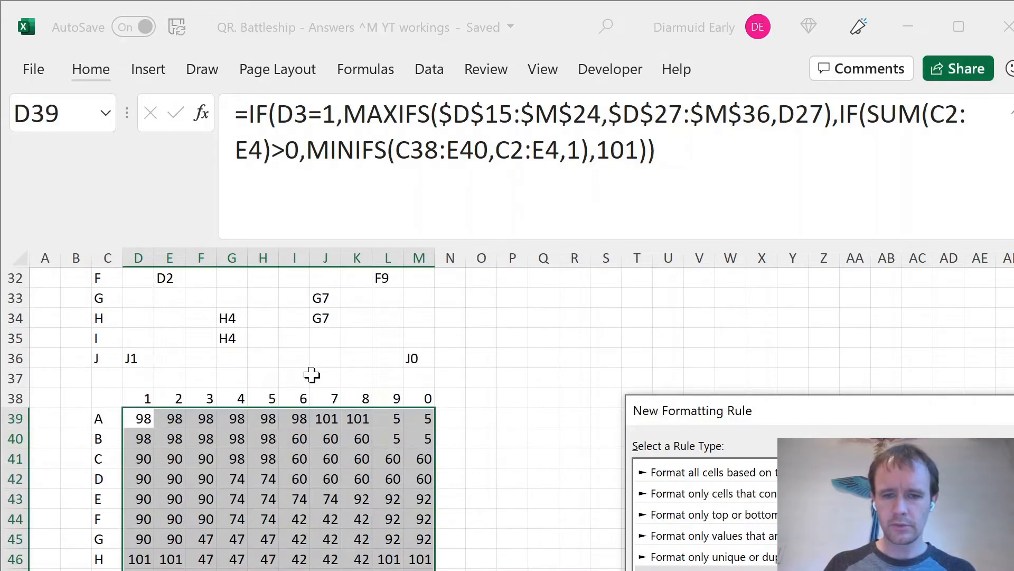
# Give the rule a light grey background fill and apply it to D39:M48.
pyautogui.hotkey('alt', 'f')
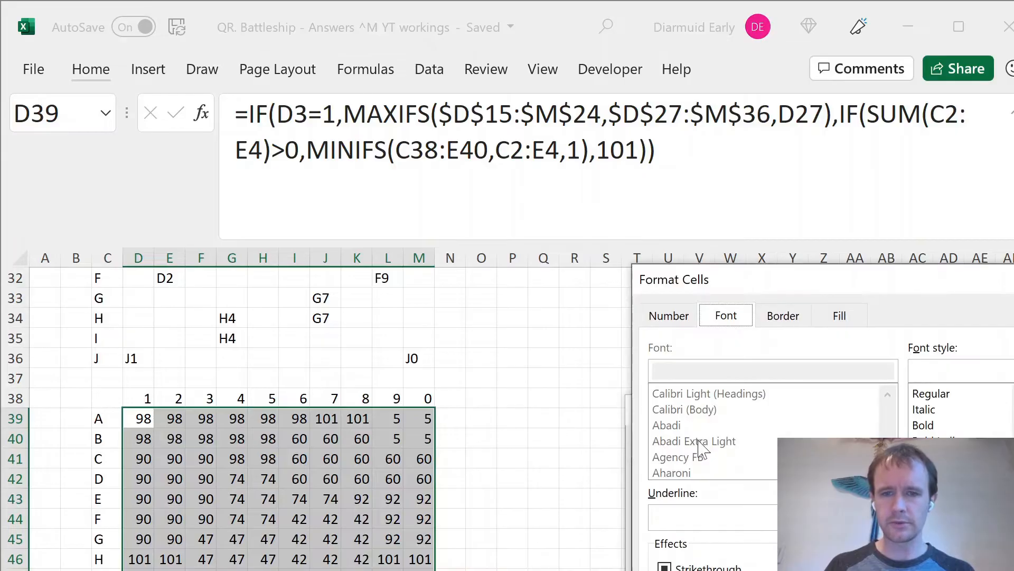
pyautogui.click(838, 319)
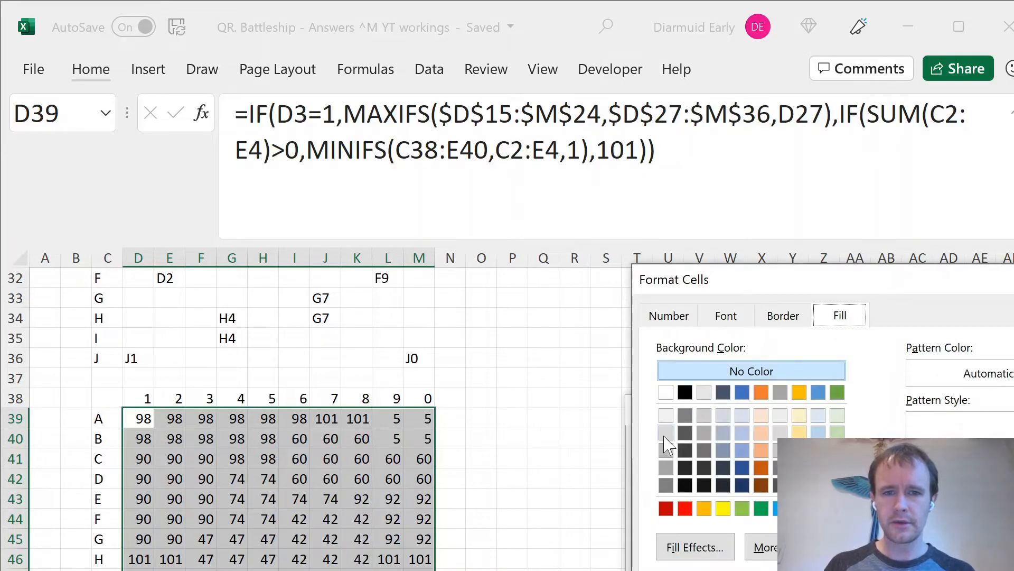
pyautogui.press('Return')
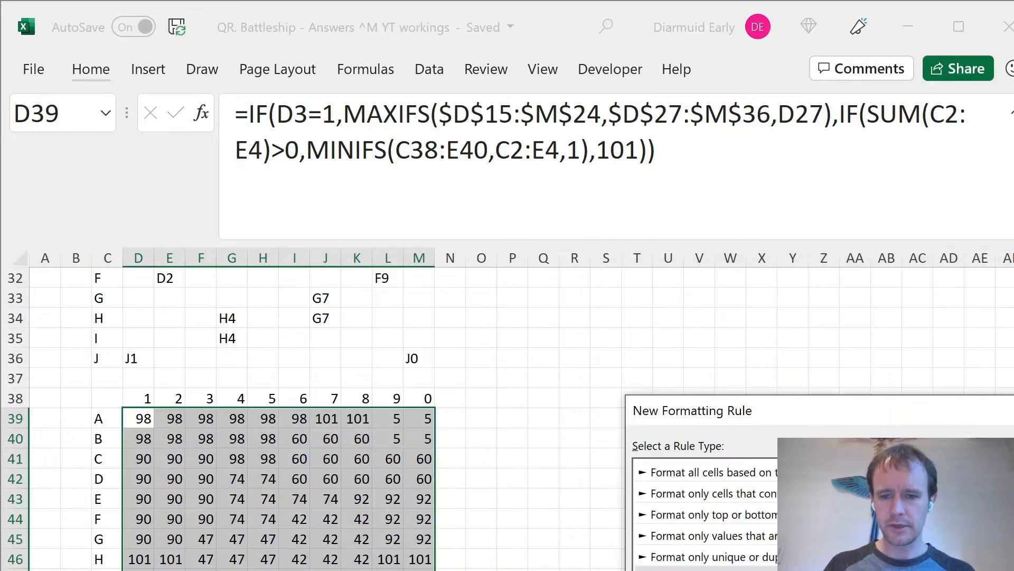
pyautogui.press('Return')
pyautogui.press('Return')
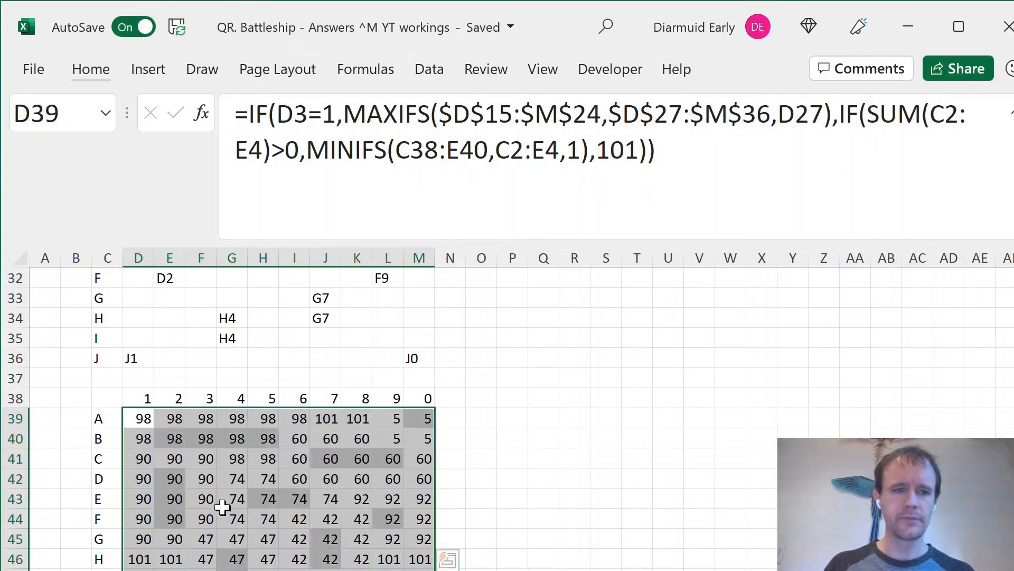
# Examine the turn numbers around the grey ship squares in D39:M48, including squares that border two ships.
pyautogui.click(174, 459)
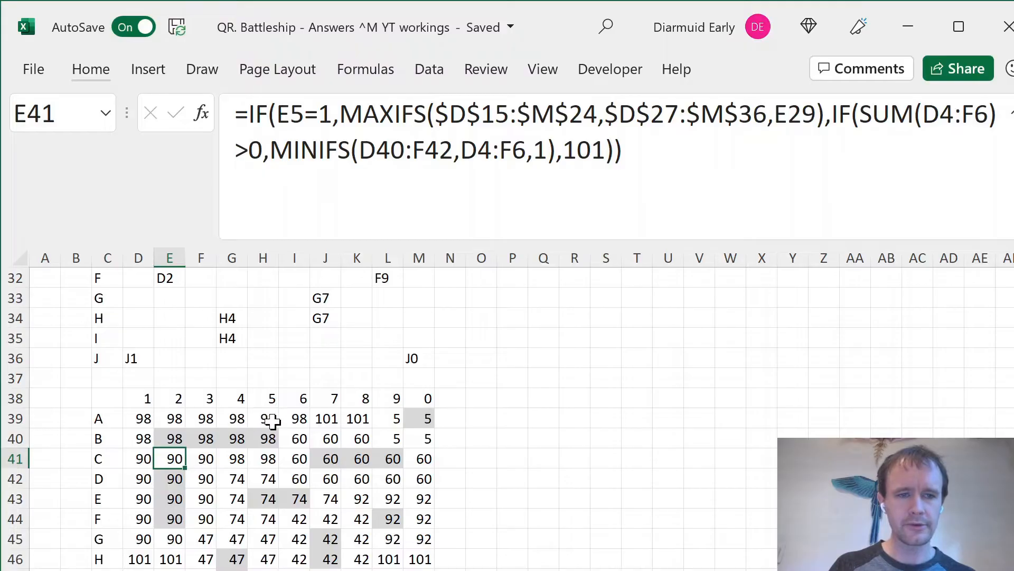
pyautogui.moveTo(389, 416); pyautogui.dragTo(417, 435)
pyautogui.moveTo(296, 442); pyautogui.dragTo(421, 480)
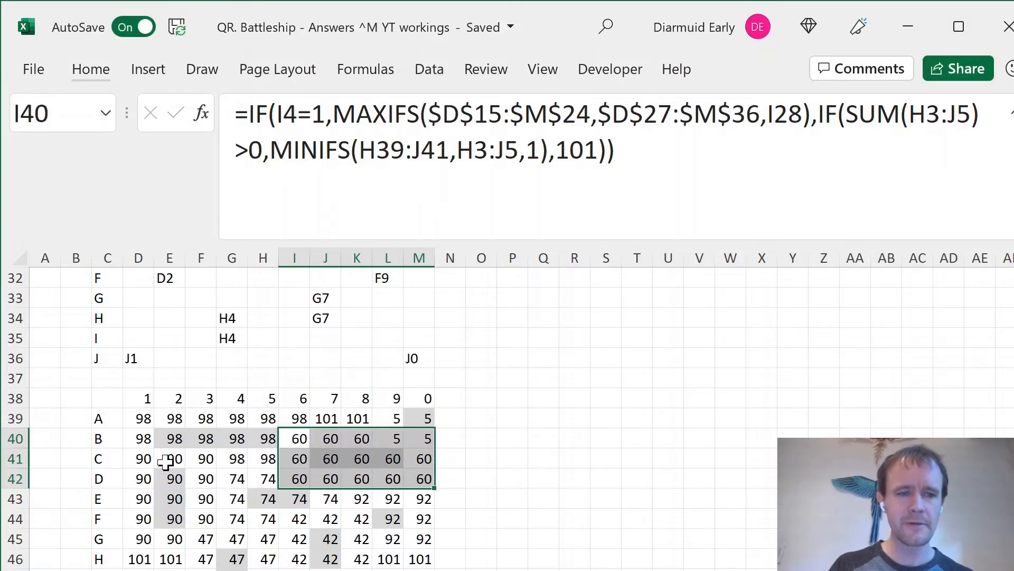
pyautogui.moveTo(144, 460); pyautogui.dragTo(201, 466)
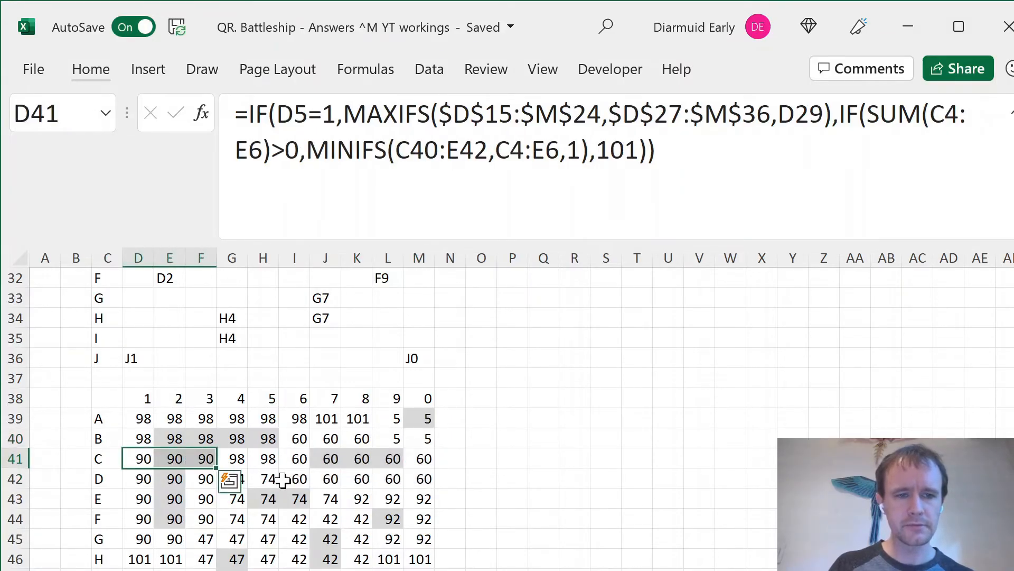
pyautogui.moveTo(301, 482); pyautogui.dragTo(326, 486)
pyautogui.moveTo(301, 517); pyautogui.dragTo(330, 519)
pyautogui.scroll(-2, 307, 507)
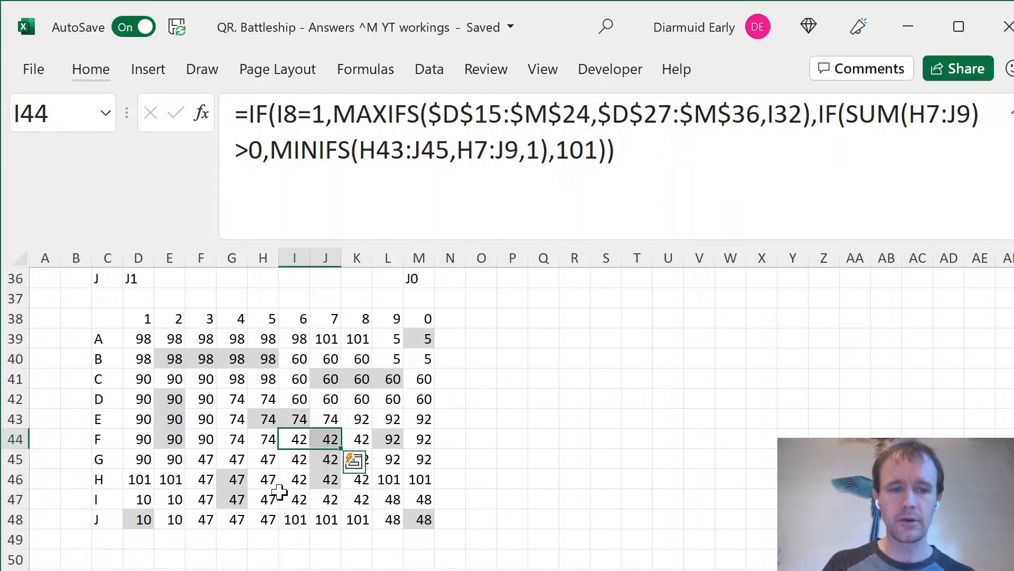
pyautogui.click(268, 461)
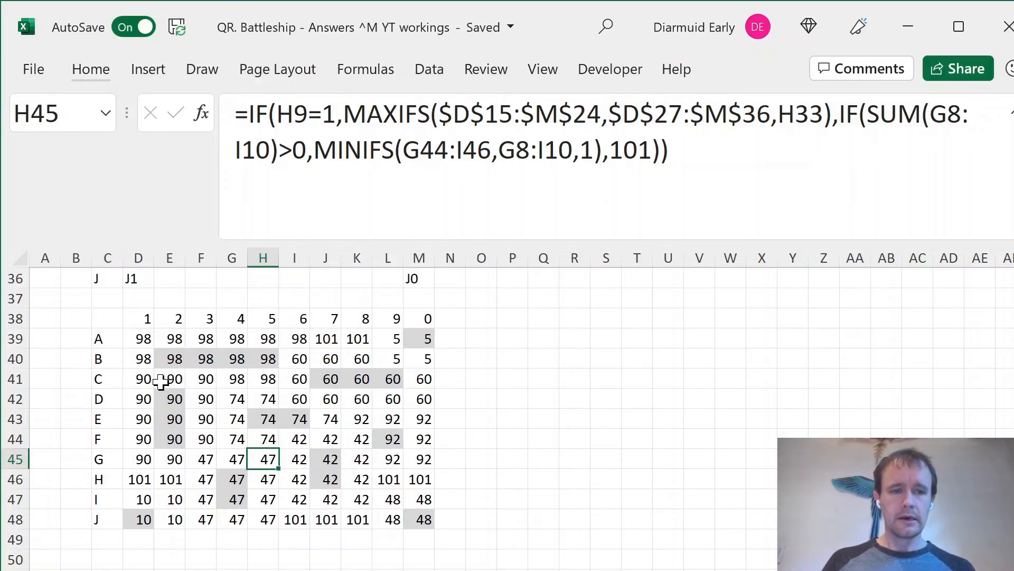
# Copy the whole block of working grids in C2:M48.
pyautogui.press('Home')
pyautogui.hotkey('ctrl', 'Right')
pyautogui.hotkey('ctrl', 'Up')
pyautogui.hotkey('ctrl', 'Up')
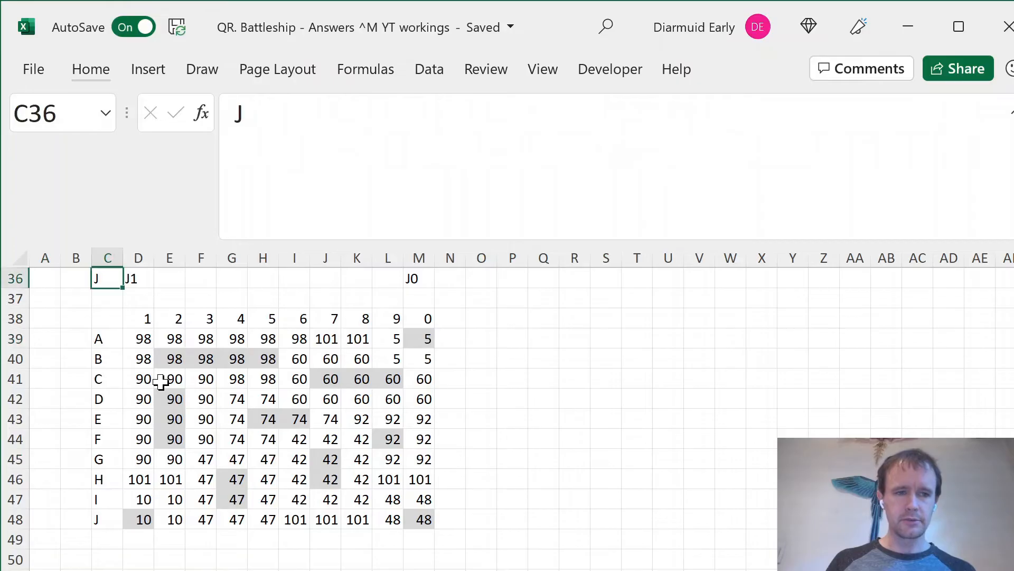
pyautogui.hotkey('ctrl', 'Up')
pyautogui.hotkey('ctrl', 'Up')
pyautogui.hotkey('ctrl', 'Up')
pyautogui.hotkey('ctrl', 'Up')
pyautogui.press('Down')
pyautogui.hotkey('ctrl', 'shift', 'Down')
pyautogui.hotkey('ctrl', 'shift', 'Down')
pyautogui.hotkey('ctrl', 'shift', 'Down')
pyautogui.hotkey('ctrl', 'shift', 'Down')
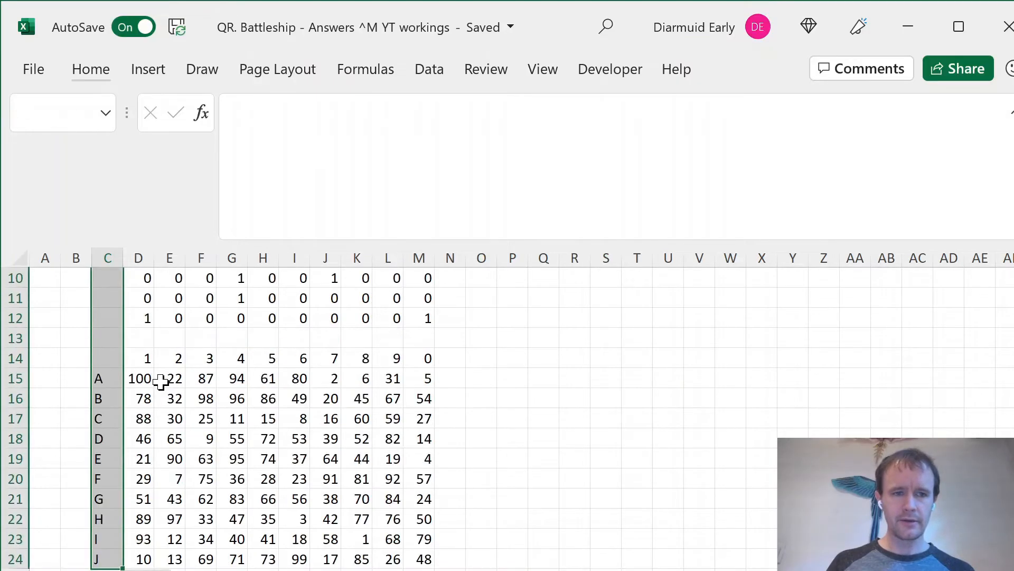
pyautogui.hotkey('ctrl', 'shift', 'Down')
pyautogui.hotkey('ctrl', 'shift', 'Down')
pyautogui.hotkey('ctrl', 'shift', 'Up')
pyautogui.hotkey('shift', 'Right')
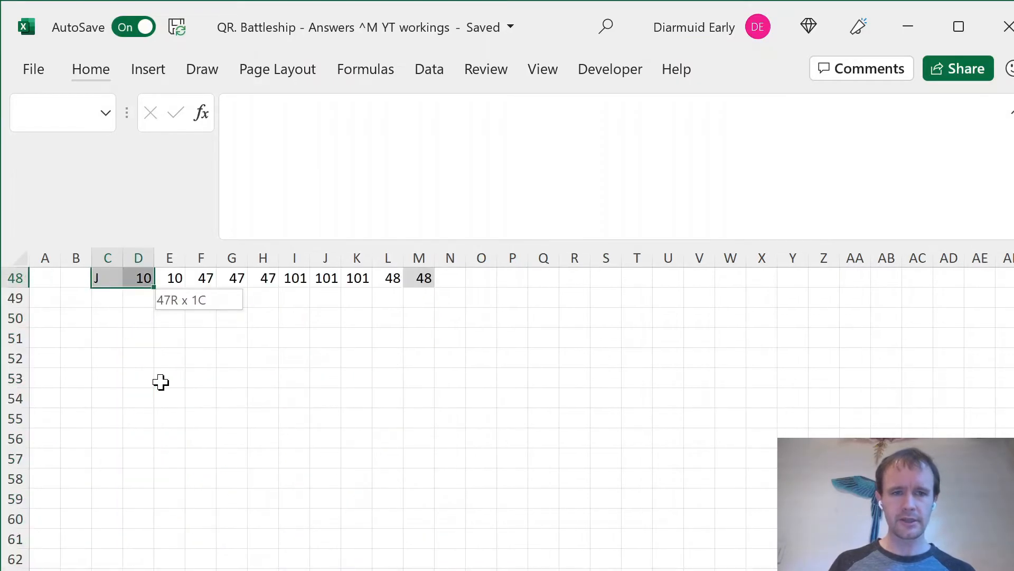
pyautogui.hotkey('shift', 'Right')
pyautogui.hotkey('shift', 'Right')
pyautogui.hotkey('shift', 'Right')
pyautogui.hotkey('shift', 'Right')
pyautogui.hotkey('shift', 'Right')
pyautogui.hotkey('shift', 'Right')
pyautogui.hotkey('shift', 'Right')
pyautogui.hotkey('shift', 'Right')
pyautogui.hotkey('shift', 'Right')
pyautogui.hotkey('ctrl', 'c')
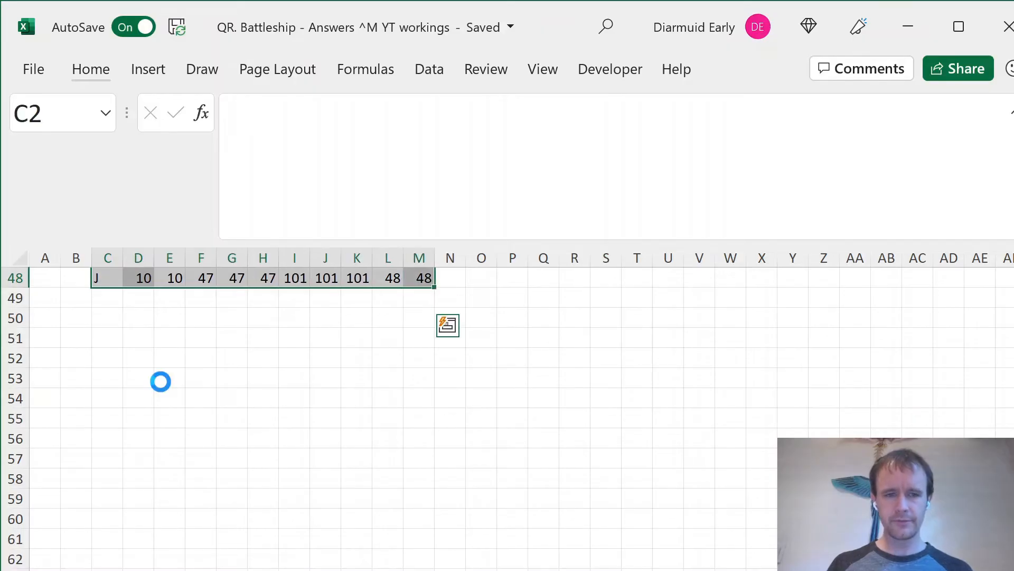
# Try pasting the copied grids at O2 and undo the paste.
pyautogui.press('Right')
pyautogui.press('Right')
pyautogui.press('Right')
pyautogui.press('Right')
pyautogui.press('Right')
pyautogui.press('Right')
pyautogui.press('Right')
pyautogui.press('Right')
pyautogui.press('Right')
pyautogui.press('Right')
pyautogui.press('Right')
pyautogui.press('Right')
pyautogui.hotkey('ctrl', 'v')
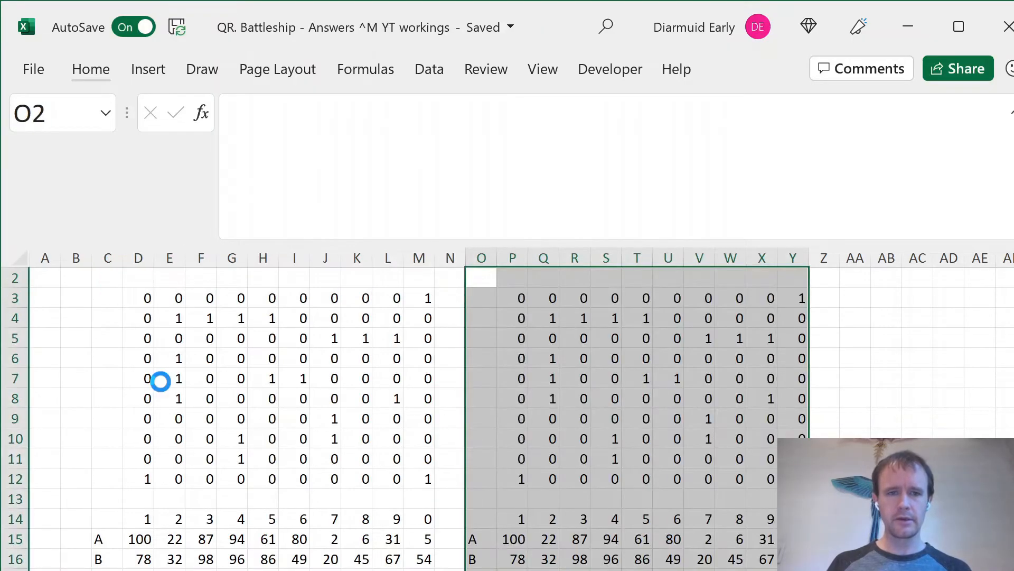
pyautogui.press('Right')
pyautogui.press('Down')
pyautogui.hotkey('ctrl', 'z')
# Check on the boards sheet how many columns separate the P1 board from the P2 board.
pyautogui.hotkey('ctrl', 'pageup')
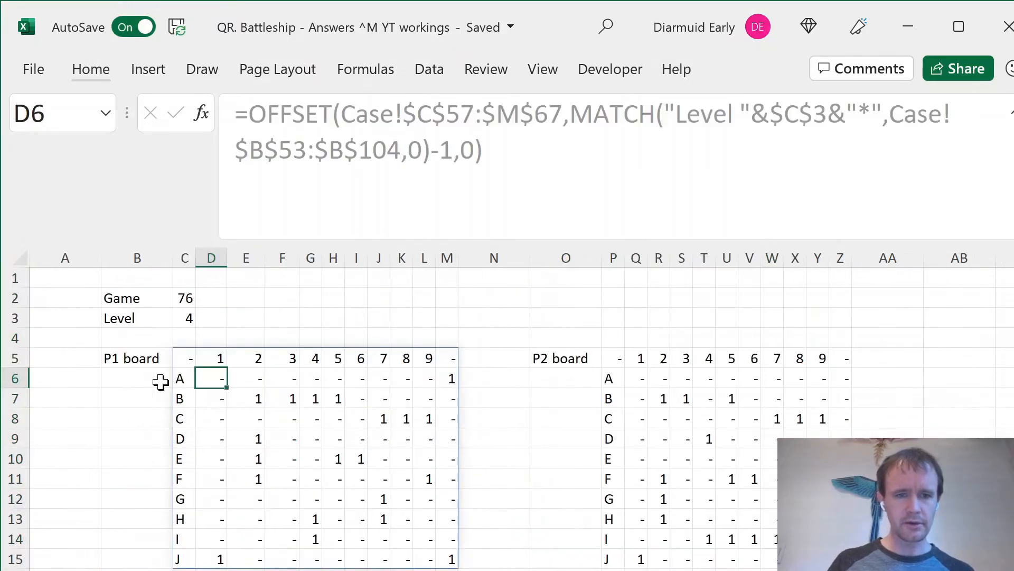
pyautogui.click(187, 360)
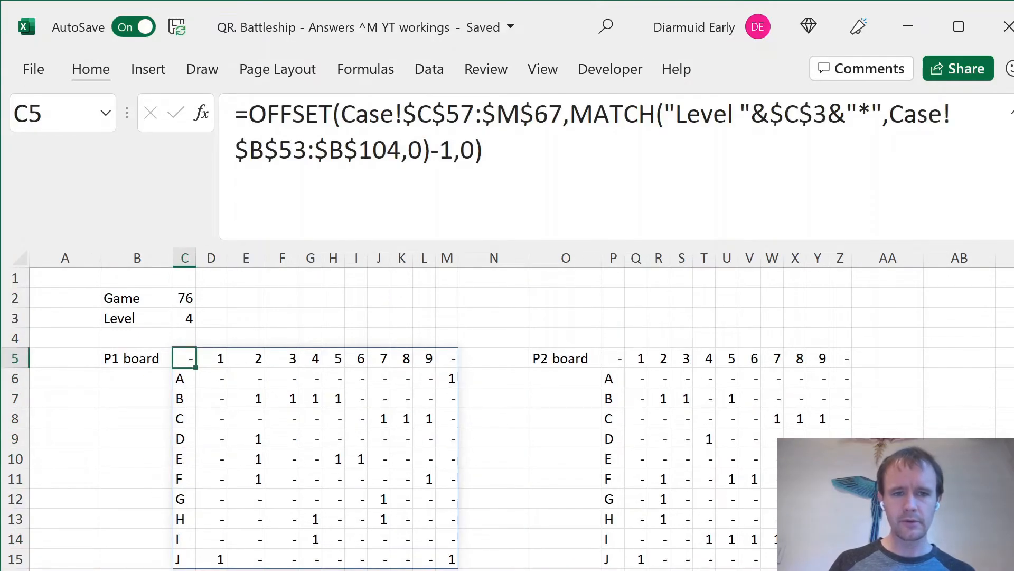
pyautogui.hotkey('ctrl', 'shift', 'Right')
pyautogui.hotkey('shift', 'Right')
pyautogui.hotkey('shift', 'Right')
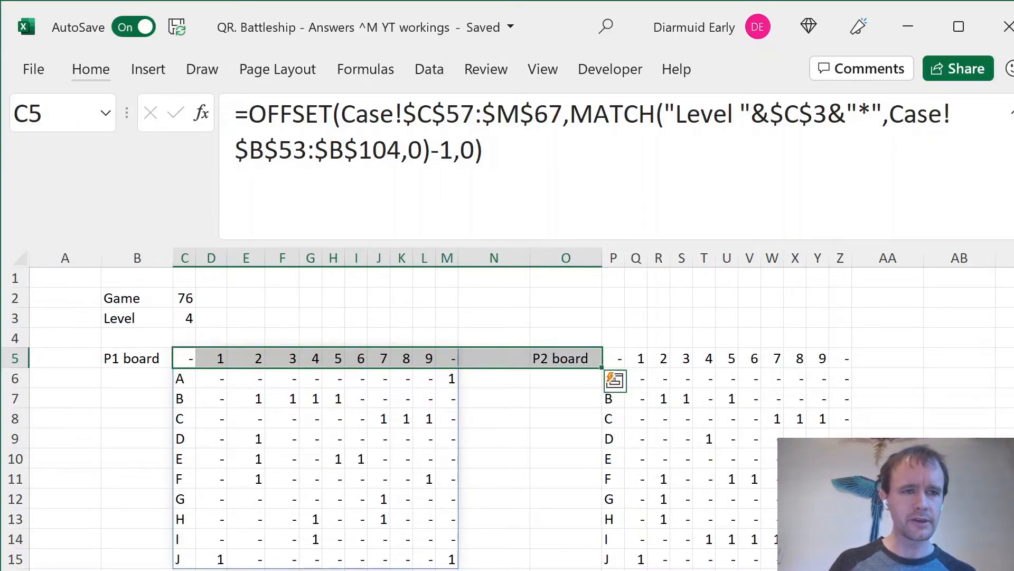
pyautogui.hotkey('shift', 'BackSpace')
pyautogui.hotkey('shift', 'Right')
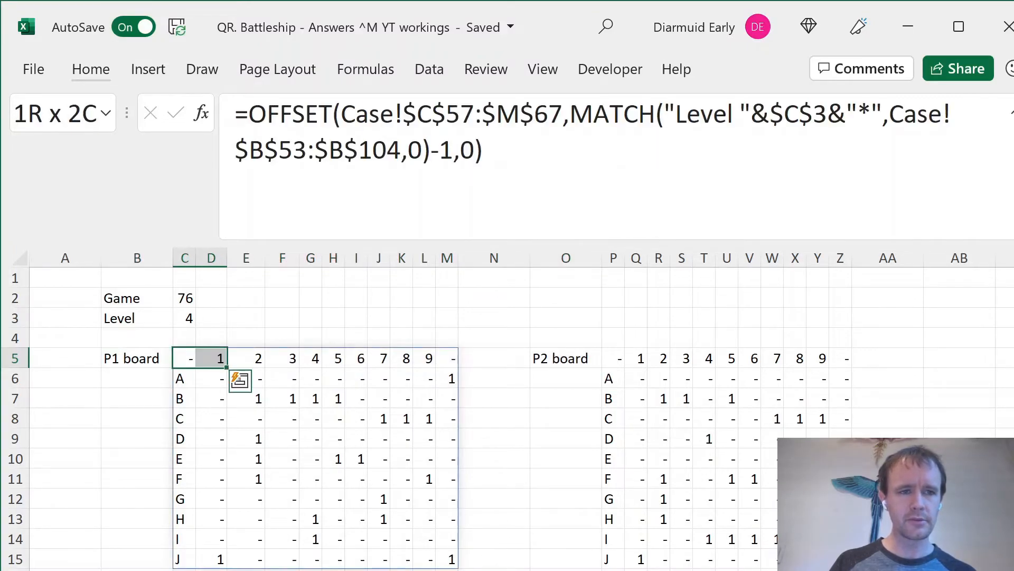
pyautogui.hotkey('ctrl', 'shift', 'Right')
pyautogui.hotkey('shift', 'Right')
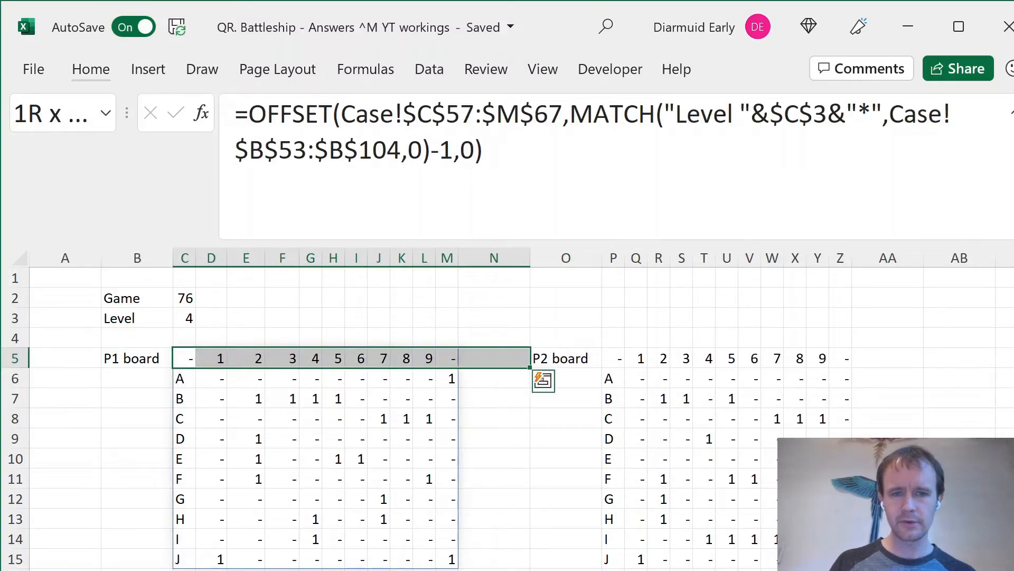
pyautogui.hotkey('shift', 'Right')
pyautogui.hotkey('shift', 'Right')
pyautogui.hotkey('ctrl', 'pagedown')
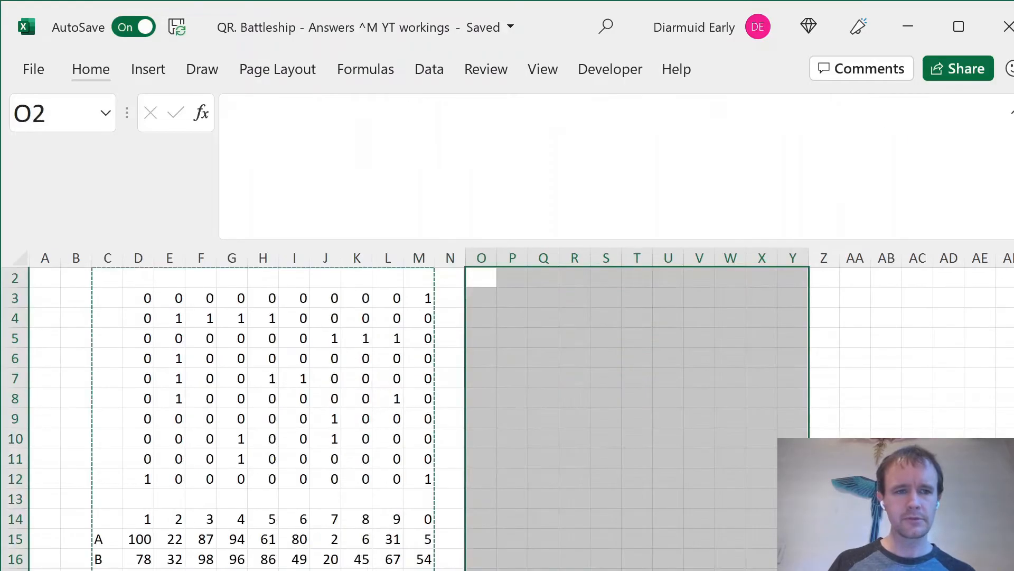
# Try pasting the copied grids at Q1 and undo the paste.
pyautogui.press('Left')
pyautogui.press('Right')
pyautogui.press('Right')
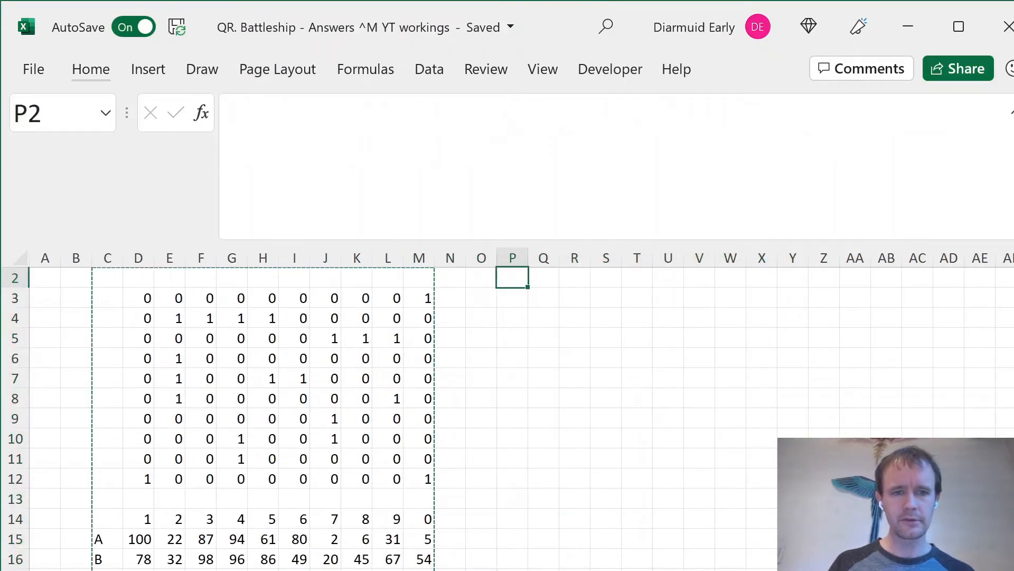
pyautogui.hotkey('ctrl', 'shift', 'Down')
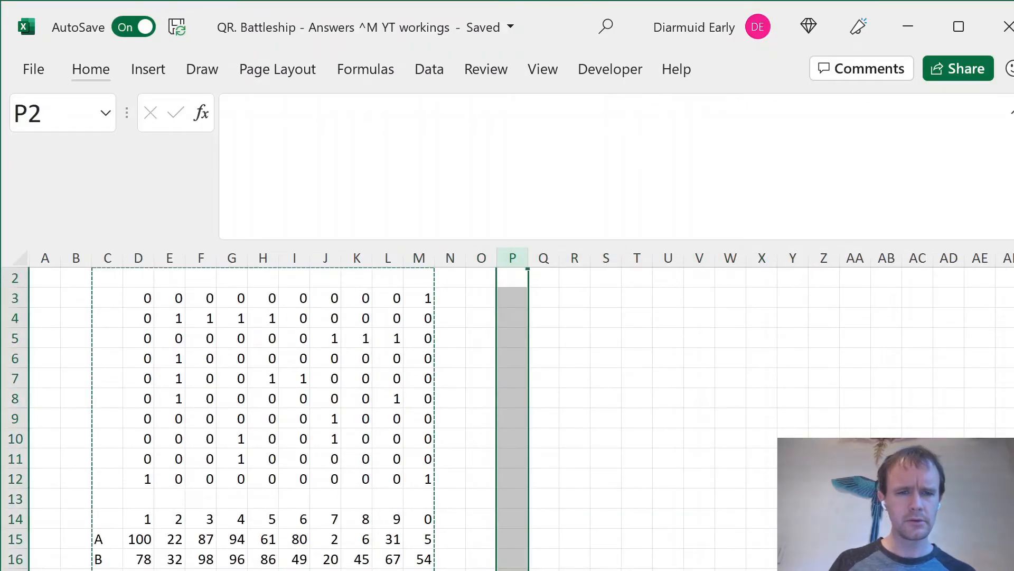
pyautogui.hotkey('ctrl', 'pageup')
pyautogui.hotkey('ctrl', 'pagedown')
pyautogui.press('Right')
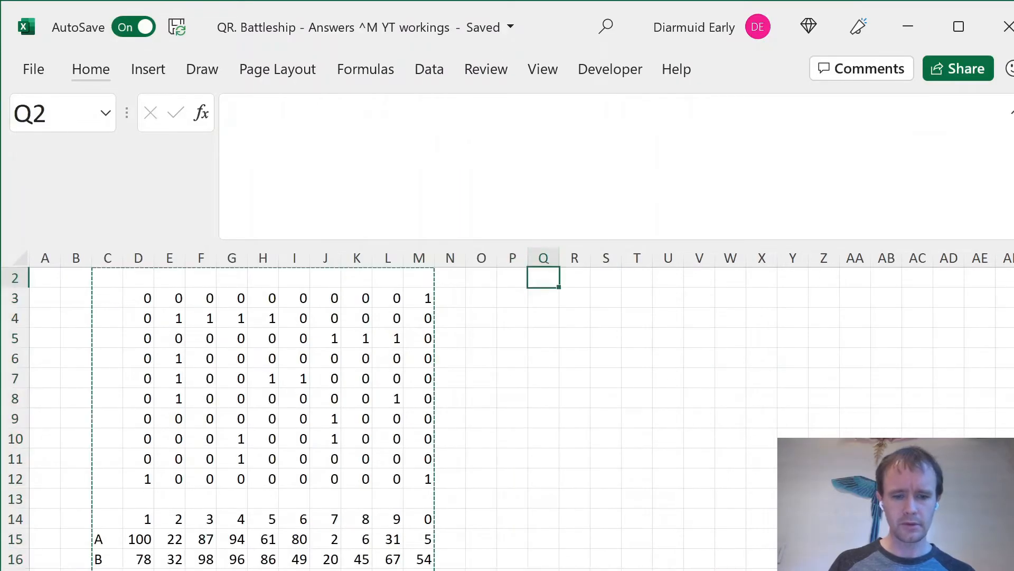
pyautogui.hotkey('ctrl', 'shift', 'Down')
pyautogui.hotkey('ctrl', 'shift', 'Right')
pyautogui.hotkey('ctrl', 'v')
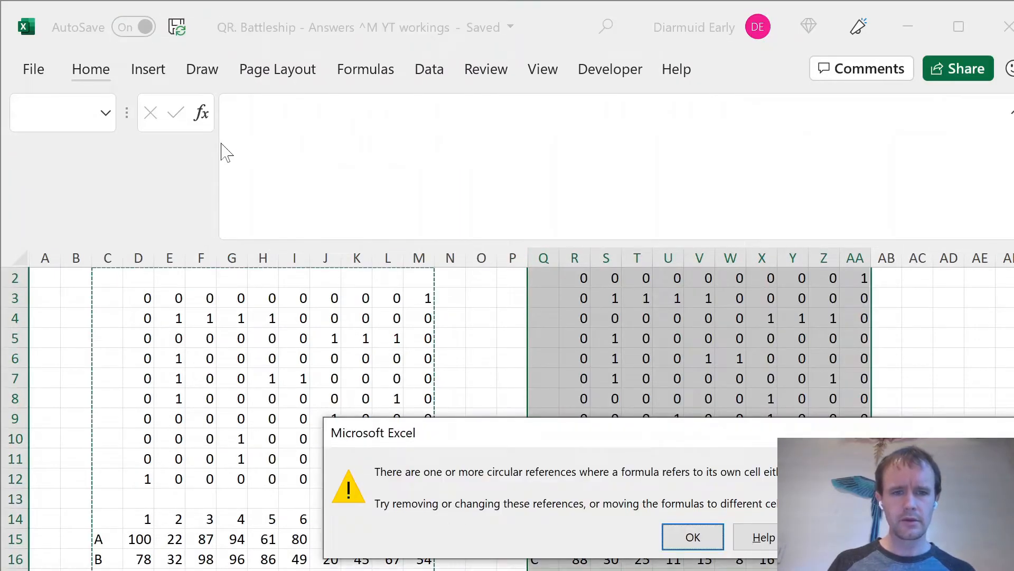
pyautogui.press('Return')
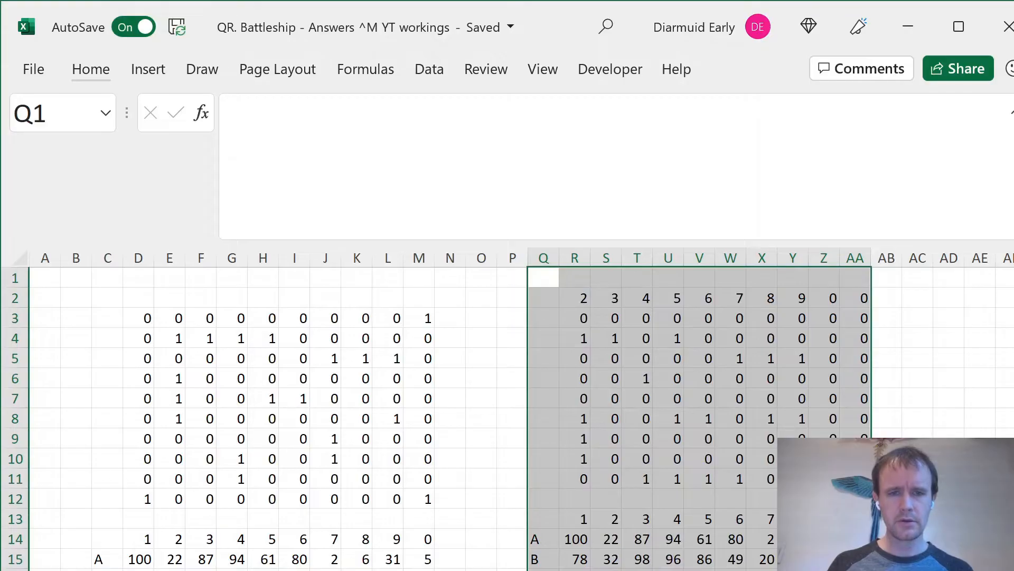
pyautogui.hotkey('ctrl', 'z')
pyautogui.hotkey('ctrl', 'z')
pyautogui.hotkey('ctrl', 'z')
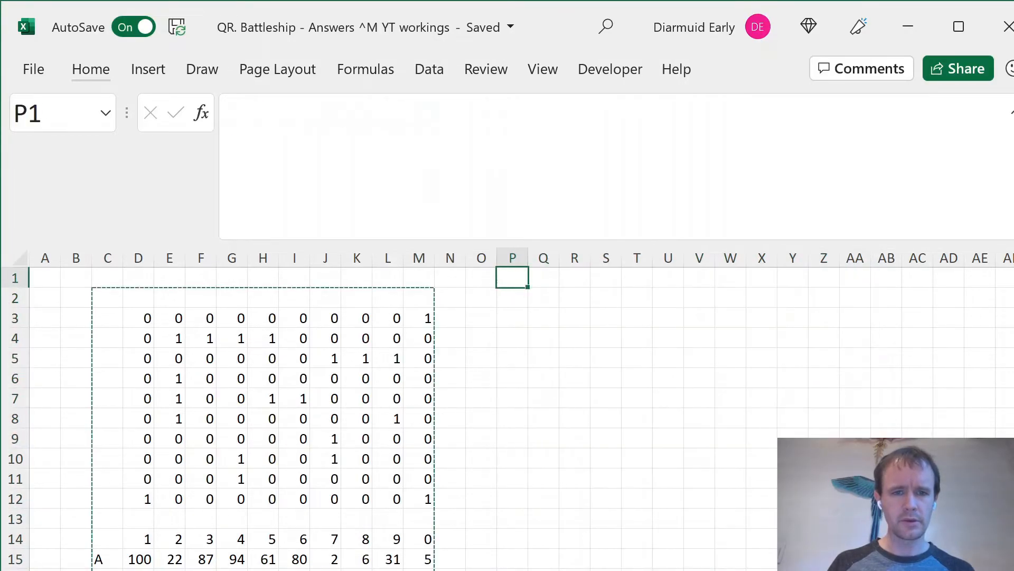
# Paste the copied grids at Q2 and inspect the board reference in R3.
pyautogui.click(544, 277)
pyautogui.click(544, 297)
pyautogui.hotkey('ctrl', 'v')
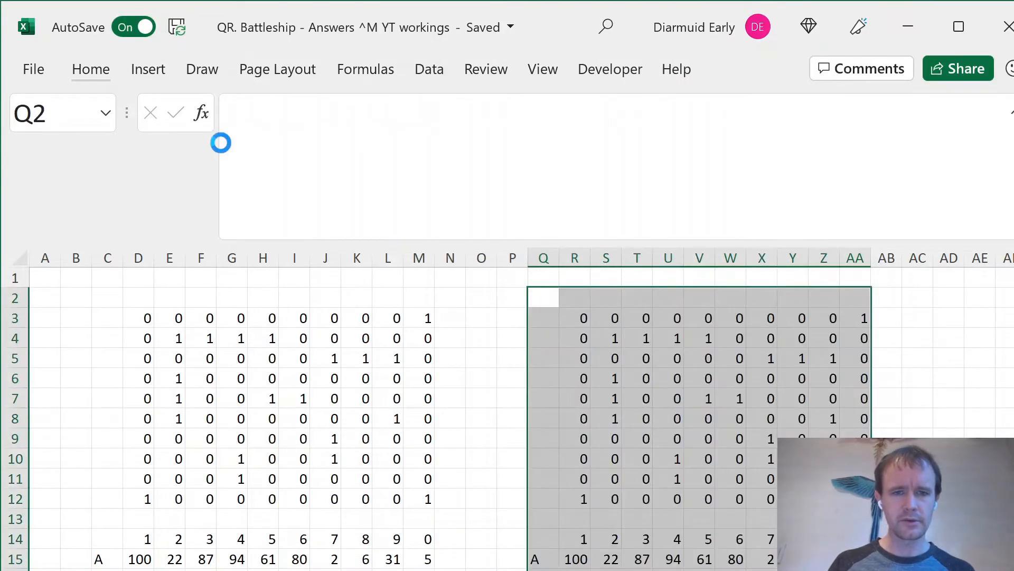
pyautogui.press('Down')
pyautogui.press('Right')
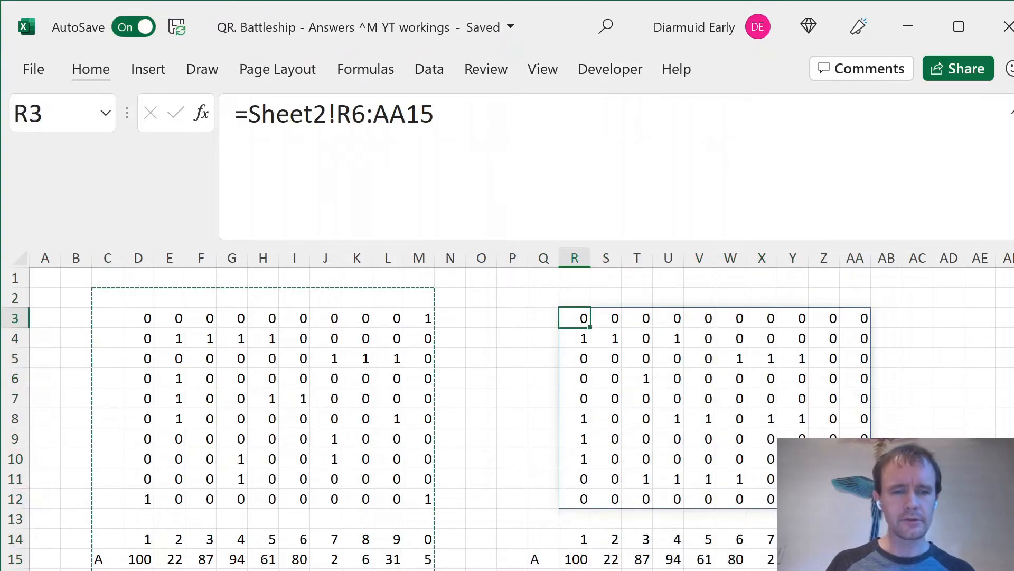
# Compare the R3 reference with the first square of the P2 board on Sheet2.
pyautogui.hotkey('ctrl', 'pageup')
pyautogui.press('Right')
pyautogui.press('Right')
pyautogui.press('Right')
pyautogui.press('Right')
pyautogui.press('Right')
pyautogui.press('Right')
pyautogui.press('Right')
pyautogui.press('Right')
pyautogui.press('Right')
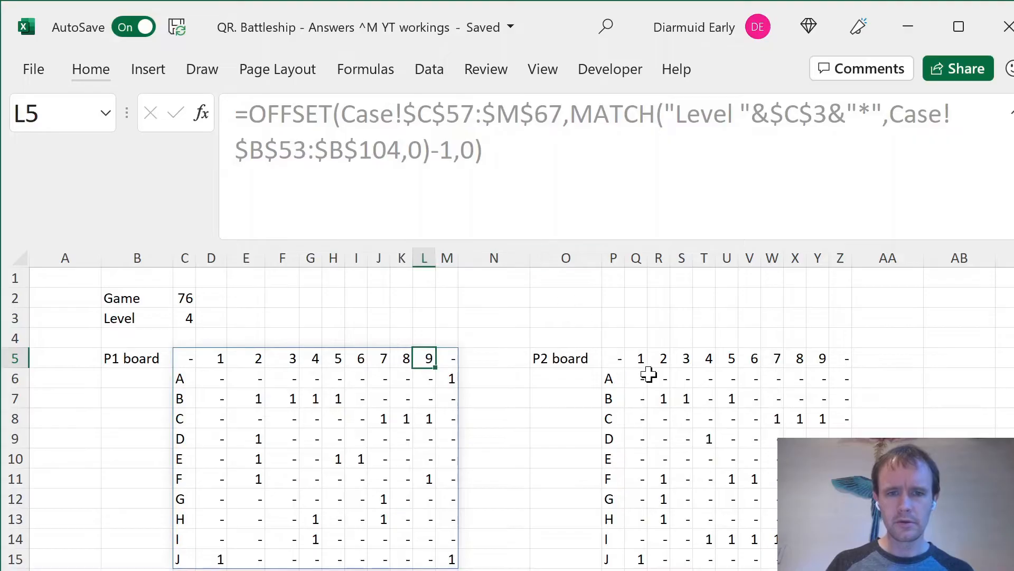
pyautogui.click(655, 380)
pyautogui.press('Left')
pyautogui.hotkey('ctrl', 'pagedown')
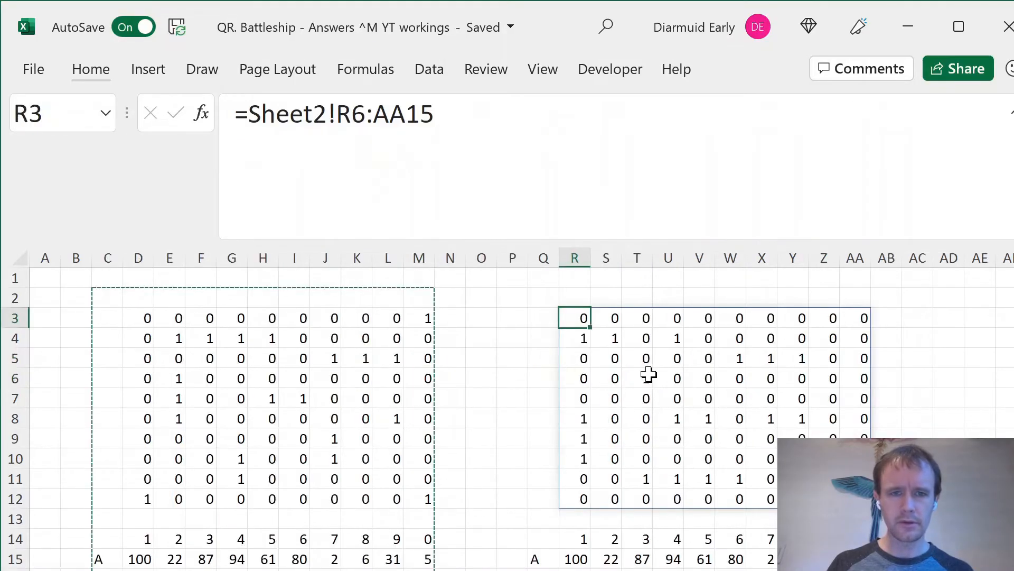
# Clear the misaligned copy of the grids starting at Q2 and select P2.
pyautogui.press('Up')
pyautogui.press('Left')
pyautogui.hotkey('ctrl', 'shift', 'End')
pyautogui.press('Delete')
pyautogui.press('Left')
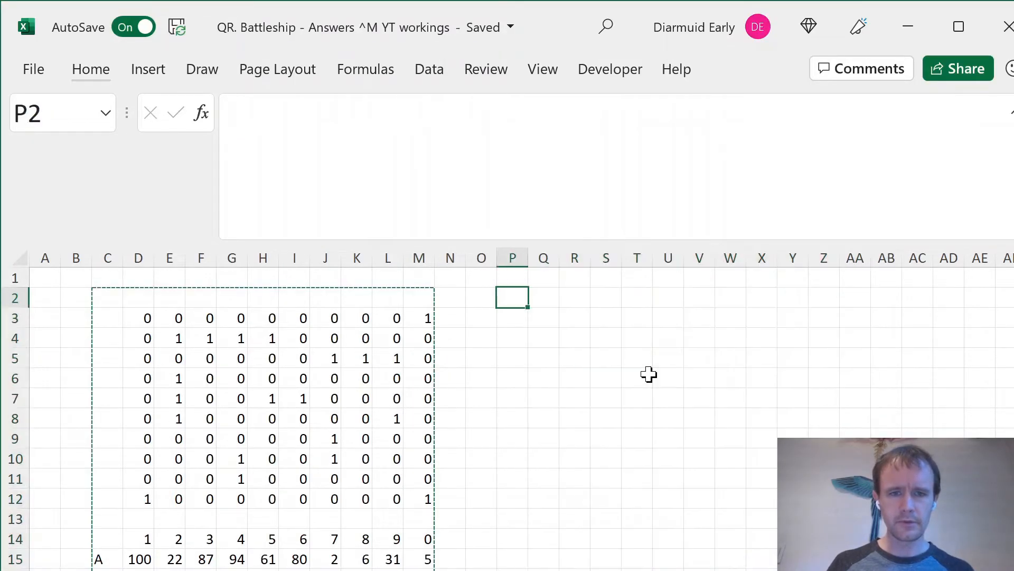
# Paste the copied grids at P2 and check the board reference in Q3 against the P2 board on Sheet2.
pyautogui.hotkey('ctrl', 'v')
pyautogui.press('Down')
pyautogui.press('Right')
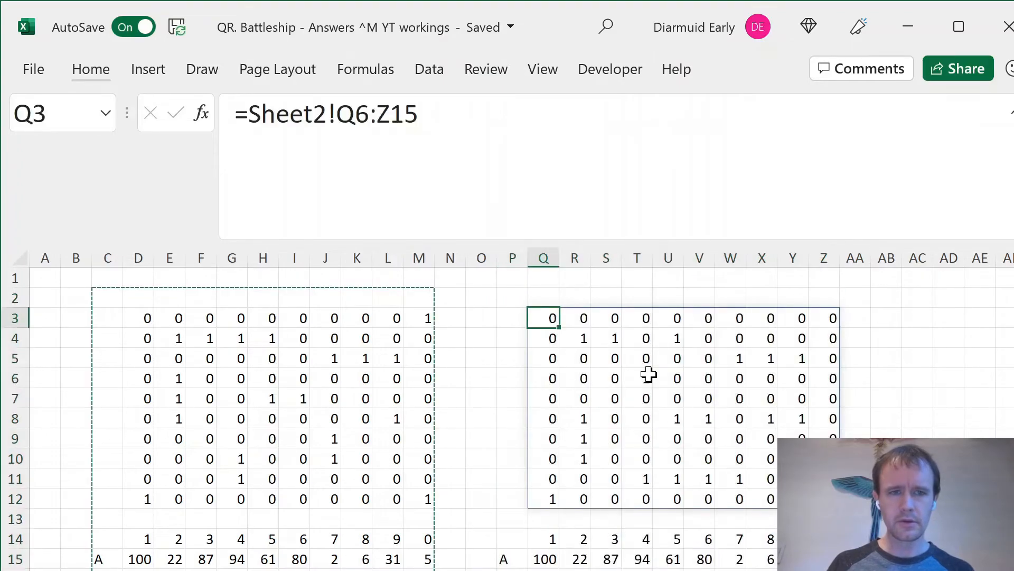
pyautogui.press('F2')
pyautogui.press('Escape')
pyautogui.hotkey('ctrl', 'pageup')
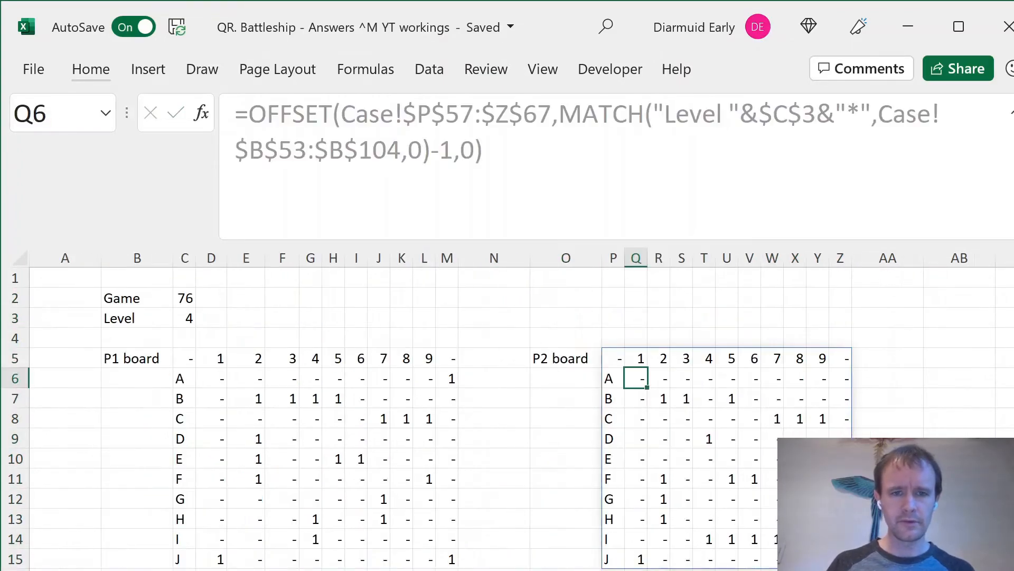
pyautogui.hotkey('ctrl', 'shift', 'End')
pyautogui.hotkey('ctrl', 'Down')
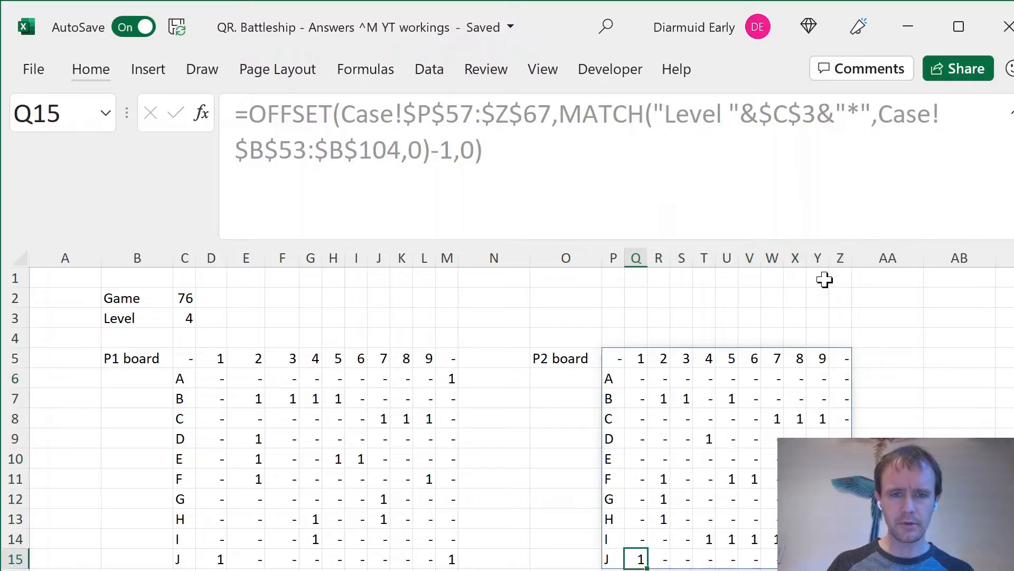
# Inspect the MATCH formula in the pasted grid Q15:Z24 and locate the P1 moves list starting at P22 on Sheet2.
pyautogui.hotkey('ctrl', 'pagedown')
pyautogui.hotkey('ctrl', 'Down')
pyautogui.hotkey('ctrl', 'Down')
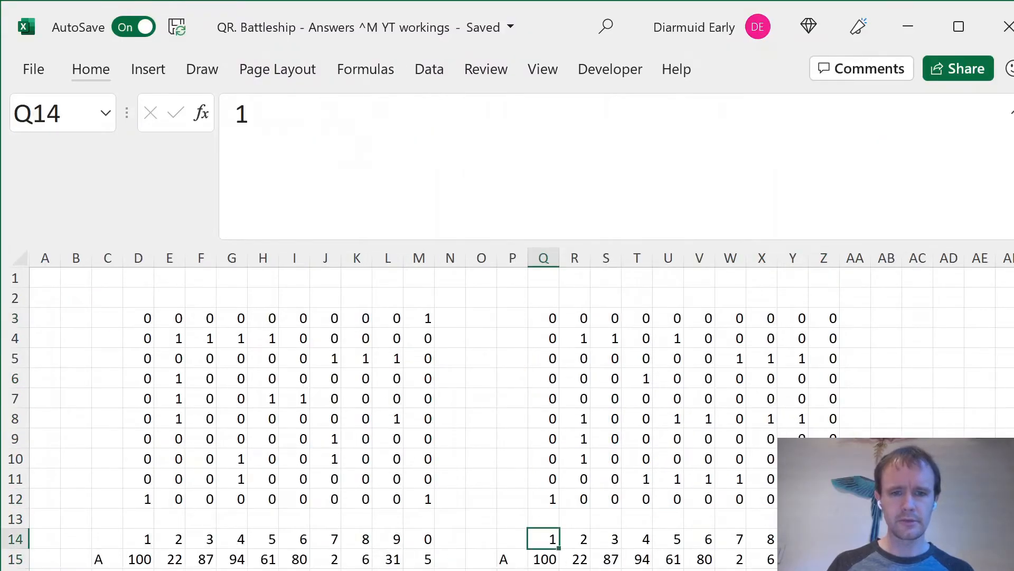
pyautogui.press('Down')
pyautogui.hotkey('ctrl', 'shift', 'End')
pyautogui.press('F2')
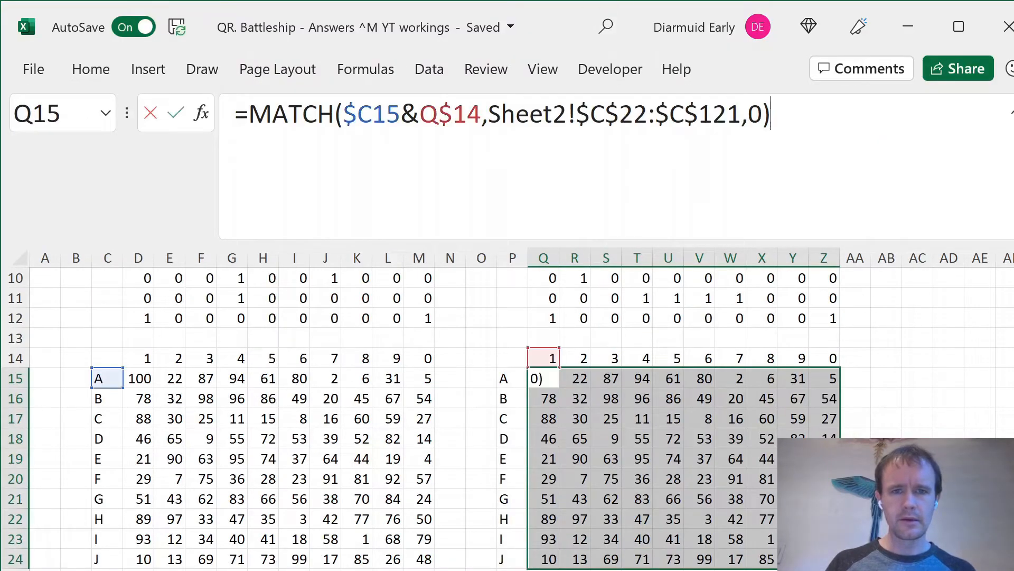
pyautogui.press('Escape')
pyautogui.hotkey('ctrl', 'pageup')
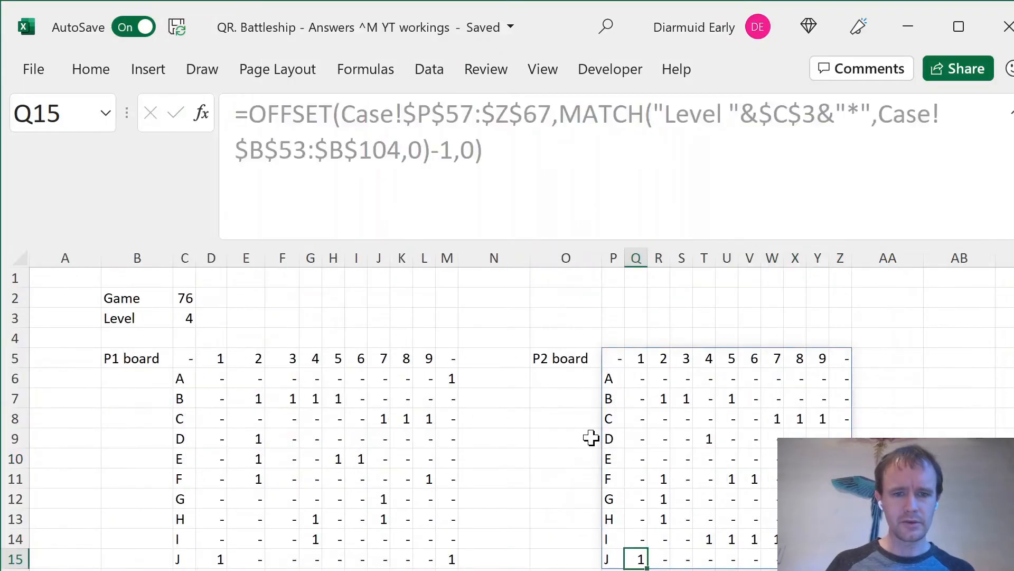
pyautogui.hotkey('ctrl', 'Down')
pyautogui.hotkey('ctrl', 'Down')
pyautogui.hotkey('ctrl', 'Up')
pyautogui.press('Down')
pyautogui.press('Left')
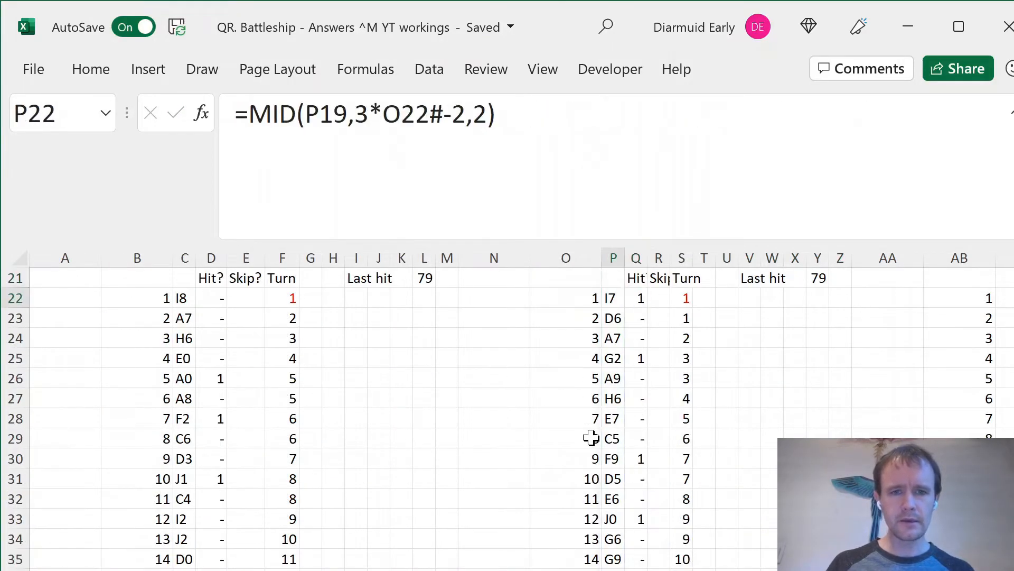
# Change the MATCH lookup range to Sheet2!$P$22:$P$121 throughout Q15:Z24.
pyautogui.hotkey('ctrl', 'pagedown')
pyautogui.click(620, 113)
pyautogui.press('Left')
pyautogui.press('BackSpace')
pyautogui.write('P')
pyautogui.click(669, 114)
pyautogui.press('Delete')
pyautogui.write('p')
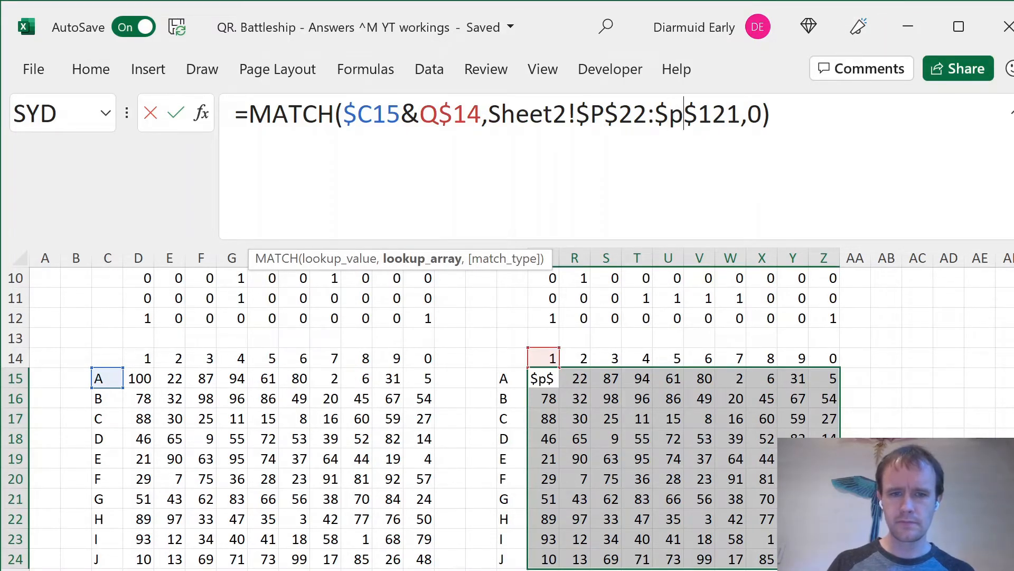
pyautogui.hotkey('ctrl', 'Return')
pyautogui.press('F2')
pyautogui.press('Escape')
# Examine the cell references of the ship-label formula in Q27:Z36.
pyautogui.hotkey('ctrl', 'Down')
pyautogui.hotkey('ctrl', 'Down')
pyautogui.press('Down')
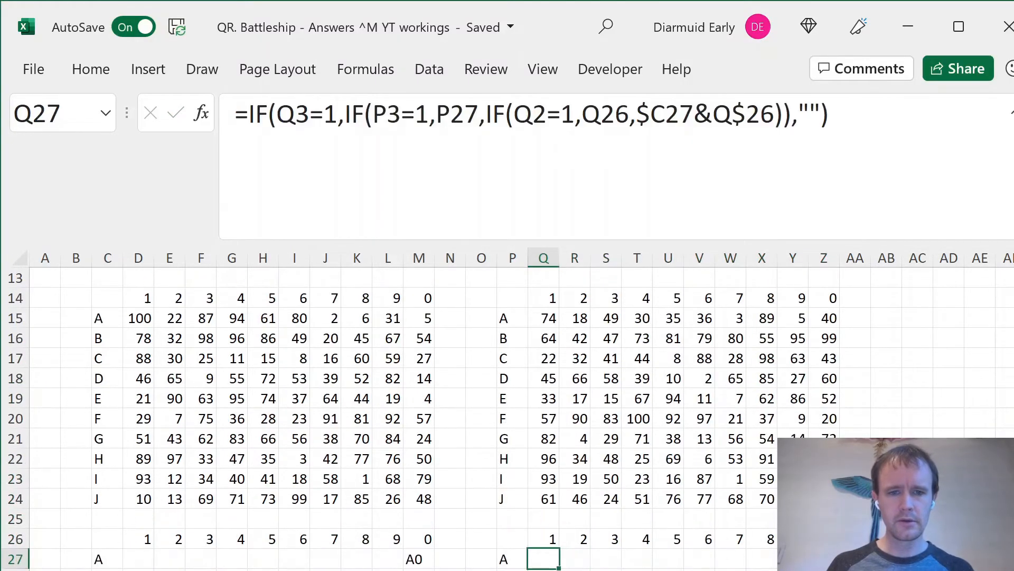
pyautogui.hotkey('ctrl', 'shift', 'Down')
pyautogui.hotkey('shift', 'Right')
pyautogui.hotkey('shift', 'Right')
pyautogui.hotkey('shift', 'Right')
pyautogui.hotkey('shift', 'Right')
pyautogui.hotkey('shift', 'Right')
pyautogui.hotkey('shift', 'Right')
pyautogui.hotkey('shift', 'Right')
pyautogui.hotkey('shift', 'Right')
pyautogui.hotkey('shift', 'Right')
pyautogui.press('F2')
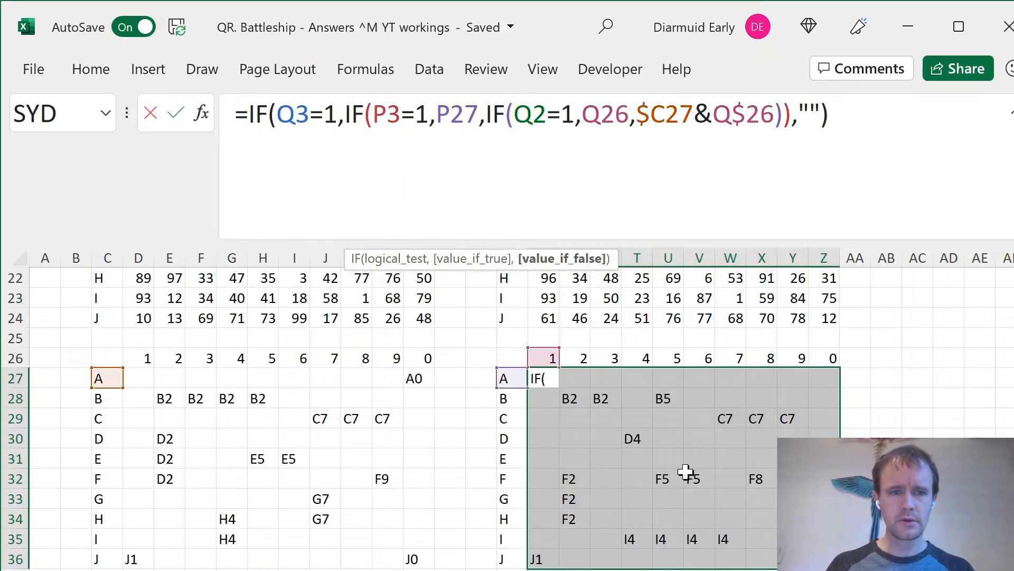
pyautogui.scroll(7, 685, 471)
pyautogui.click(505, 140)
pyautogui.scroll(-9, 685, 472)
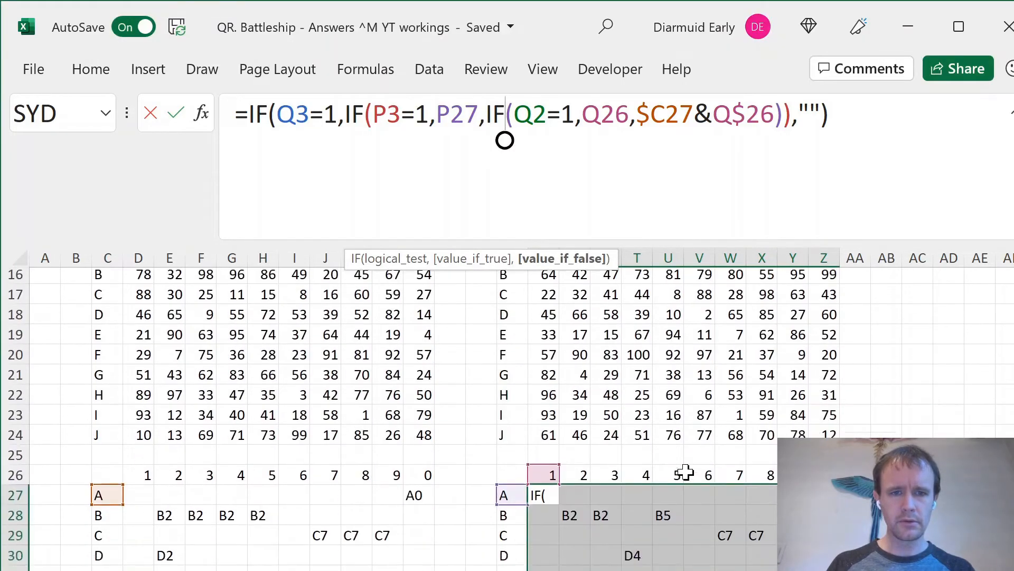
pyautogui.press('Escape')
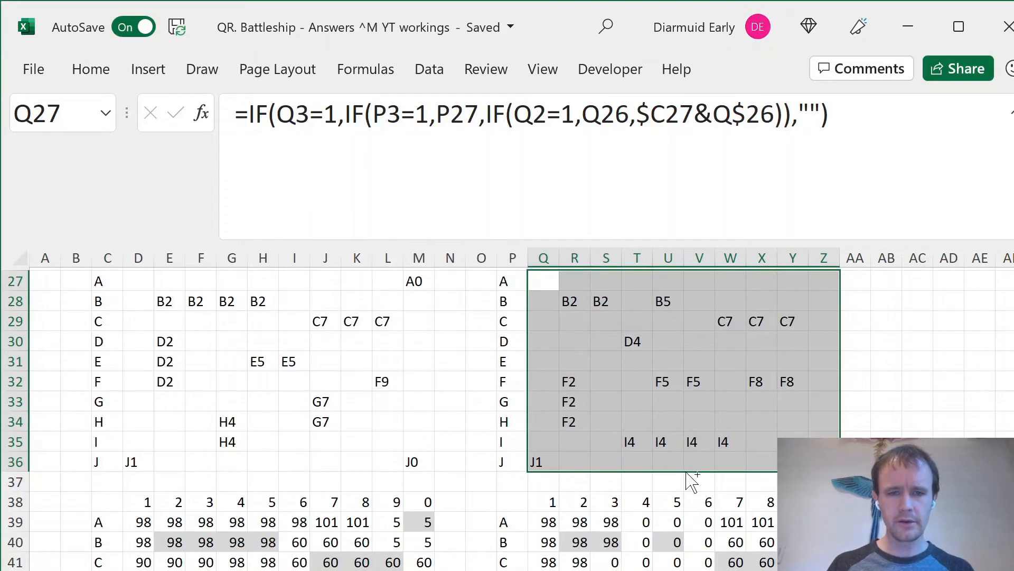
# In the formula for Q39:Z48, change the MAXIFS criteria range to $Q$27:$Z$36.
pyautogui.hotkey('ctrl', 'Down')
pyautogui.hotkey('ctrl', 'Down')
pyautogui.press('Down')
pyautogui.press('Down')
pyautogui.press('Up')
pyautogui.hotkey('ctrl', 'shift', 'Down')
pyautogui.hotkey('ctrl', 'shift', 'Right')
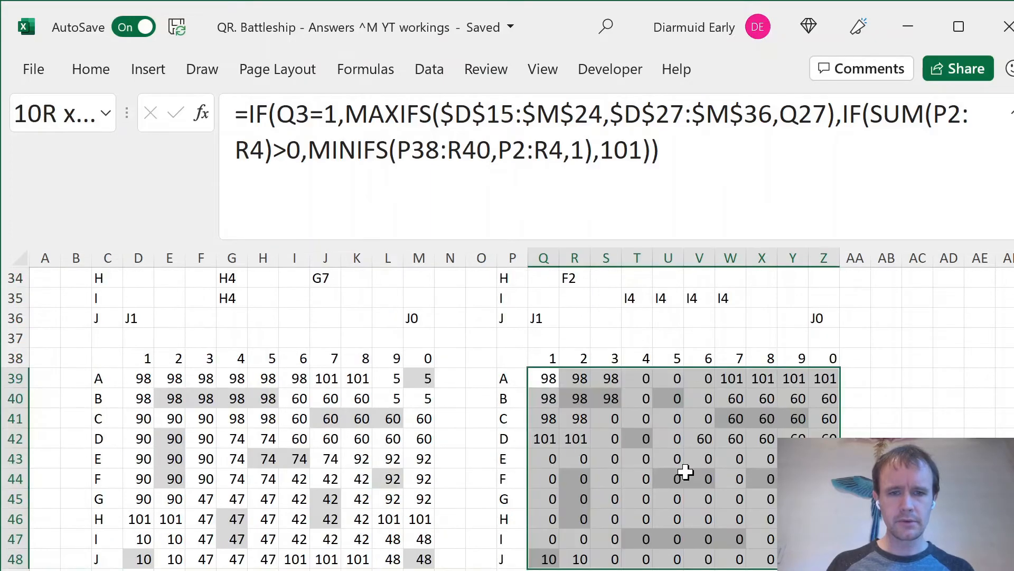
pyautogui.click(533, 175)
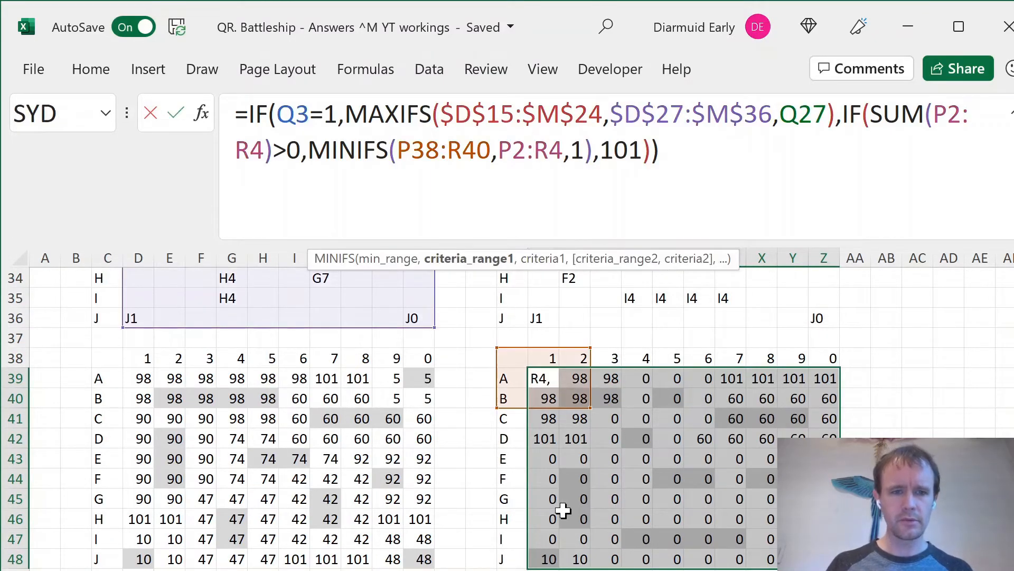
pyautogui.scroll(3, 432, 381)
pyautogui.moveTo(435, 354); pyautogui.dragTo(823, 339)
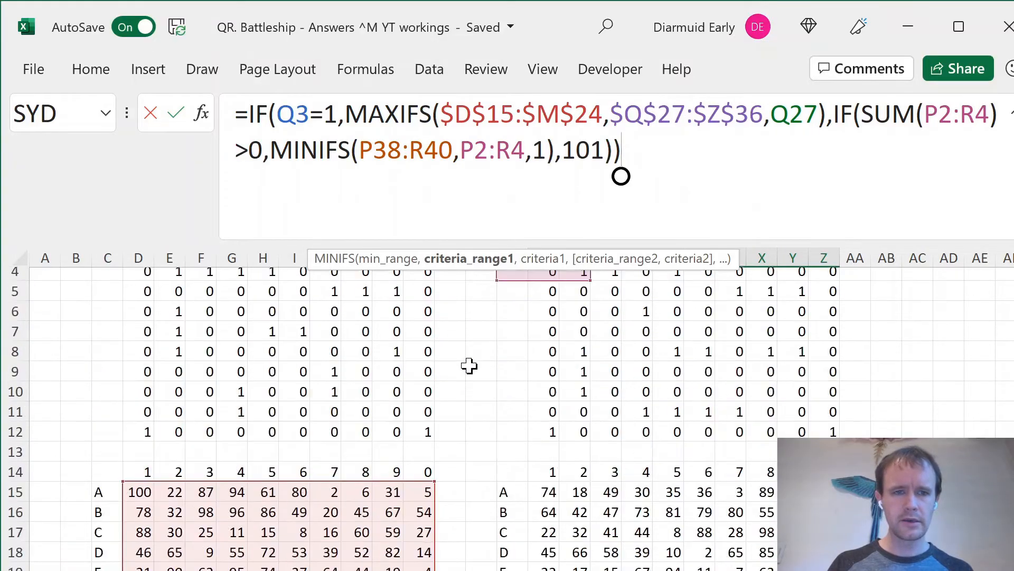
# Change the MAXIFS maximum range to $Q$15:$Z$24 and apply the formula to all of Q39:Z48.
pyautogui.scroll(8, 469, 364)
pyautogui.scroll(-2, 456, 434)
pyautogui.moveTo(392, 414); pyautogui.dragTo(792, 425)
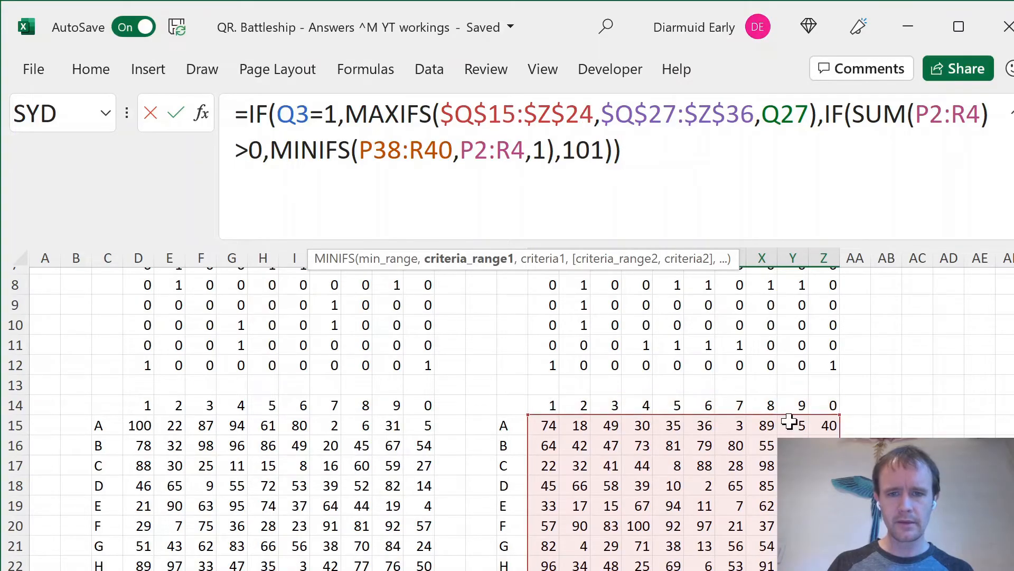
pyautogui.press('Return')
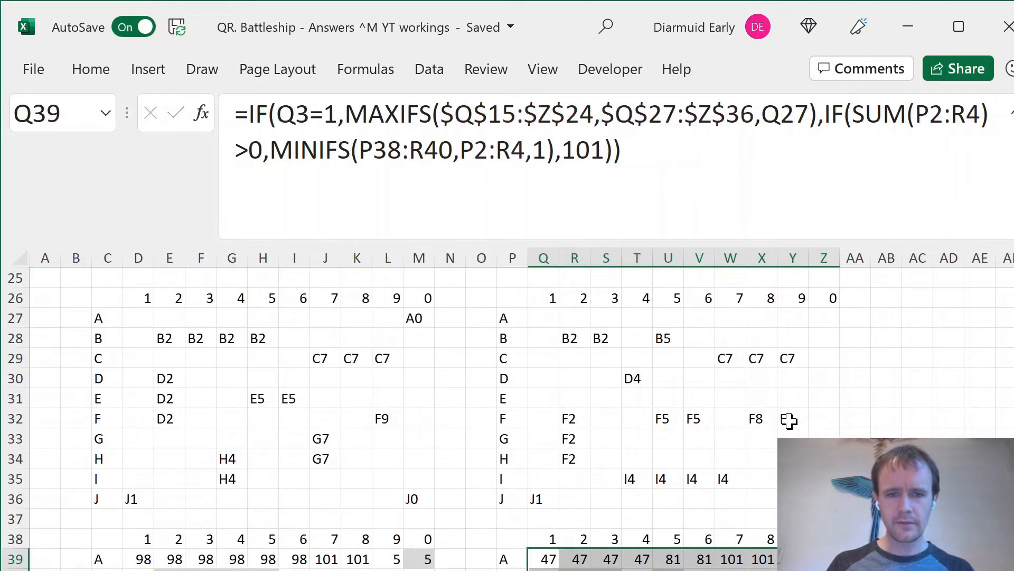
pyautogui.hotkey('ctrl', 'Down')
pyautogui.press('Right')
pyautogui.hotkey('ctrl', 'Right')
pyautogui.hotkey('ctrl', 'Left')
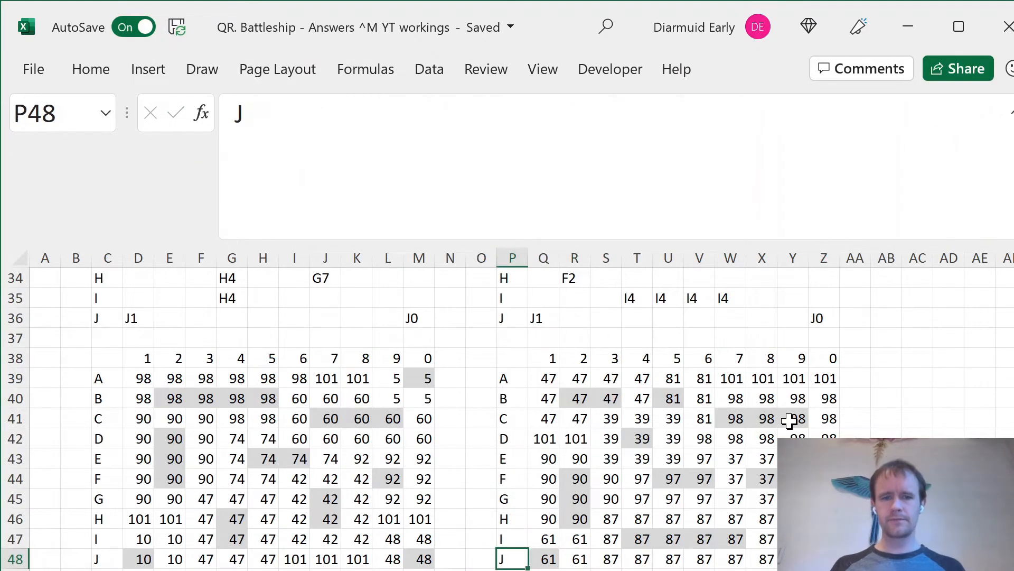
# Switch to Sheet2 and review the Level formula in C3 and the Hit? formula in D40.
pyautogui.hotkey('ctrl', 'pageup')
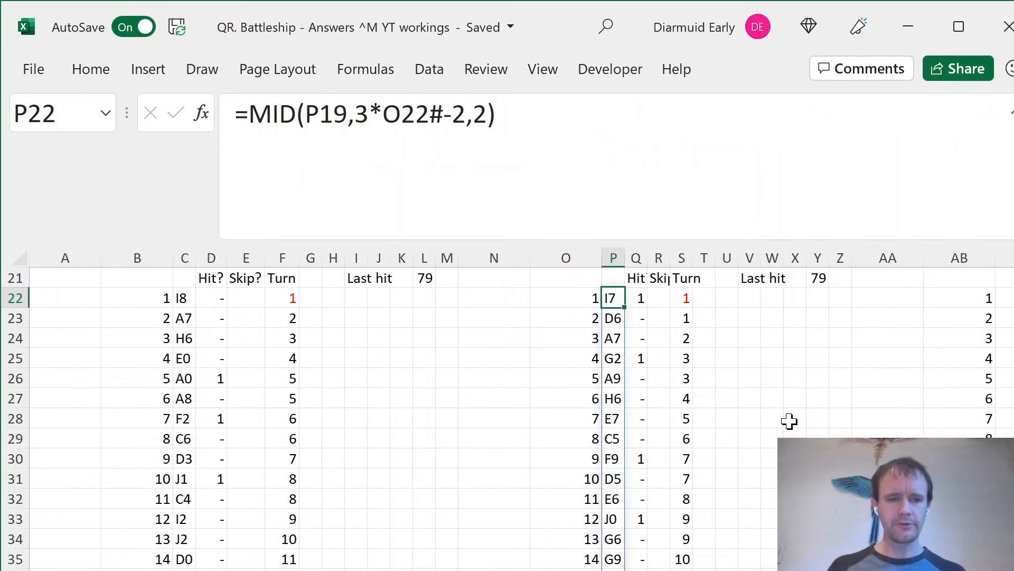
pyautogui.click(247, 297)
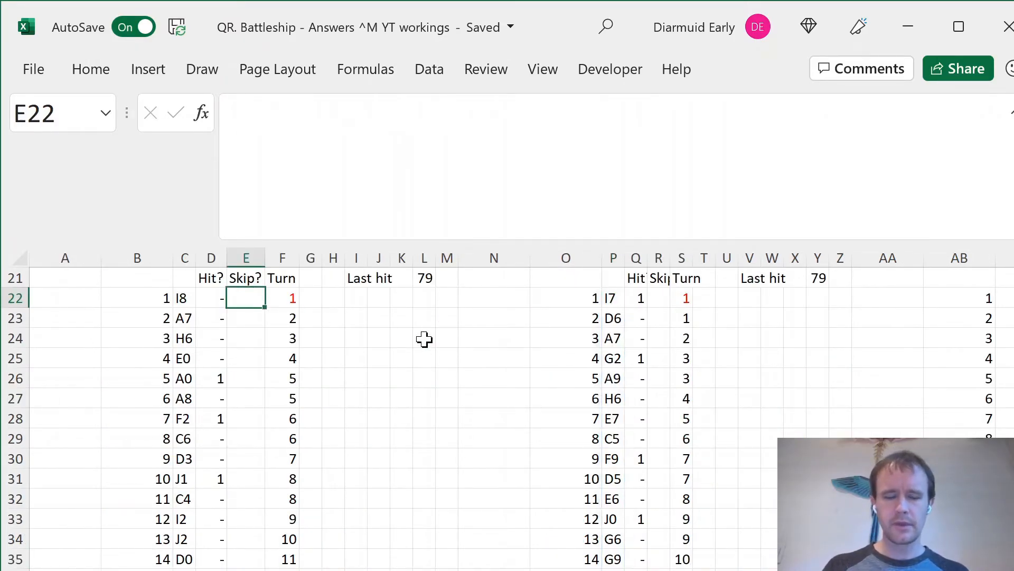
pyautogui.write('=')
pyautogui.press('Escape')
pyautogui.hotkey('ctrl', 'Home')
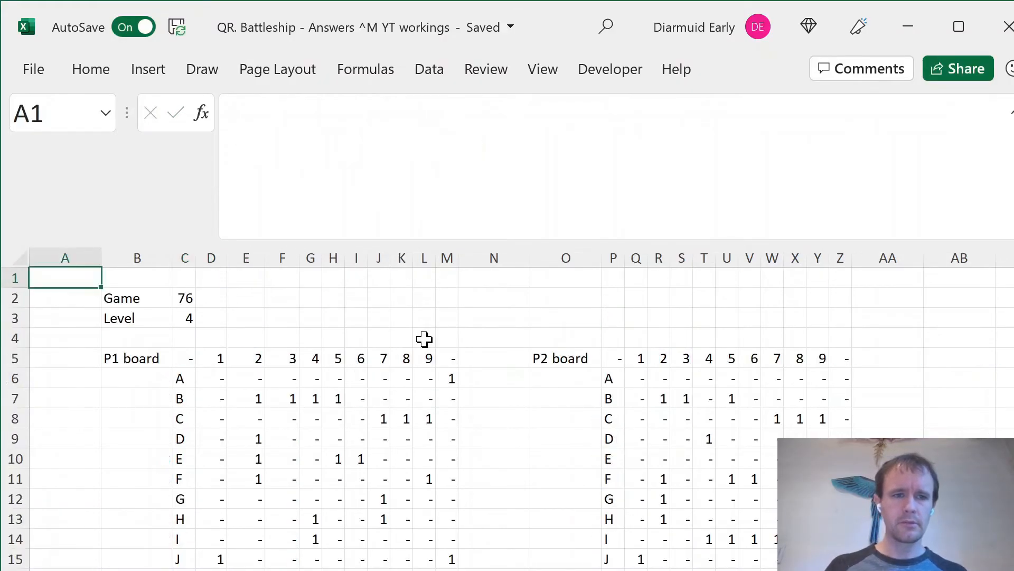
pyautogui.click(148, 320)
pyautogui.click(185, 319)
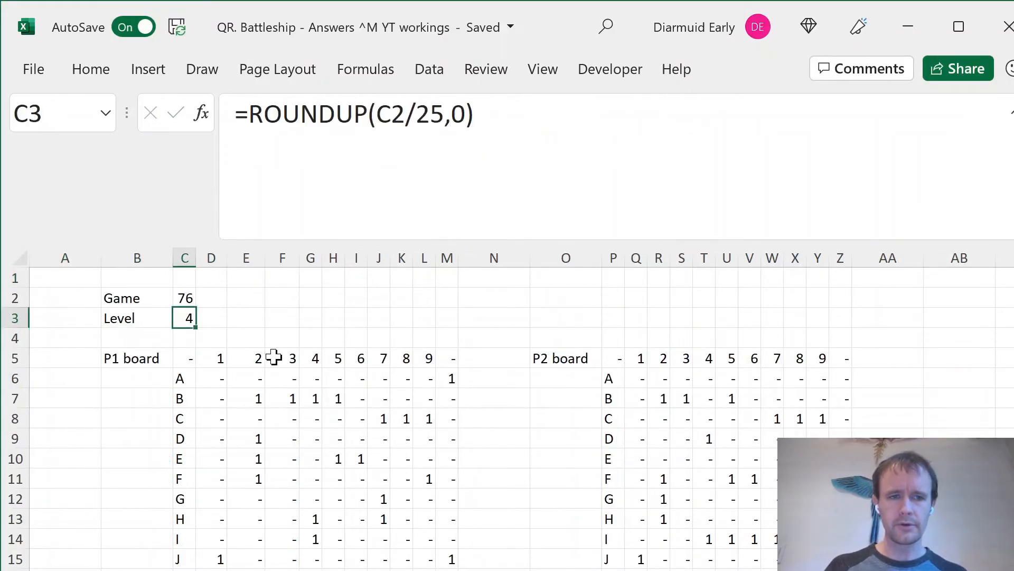
pyautogui.scroll(-11, 274, 358)
pyautogui.click(243, 394)
pyautogui.press('Left')
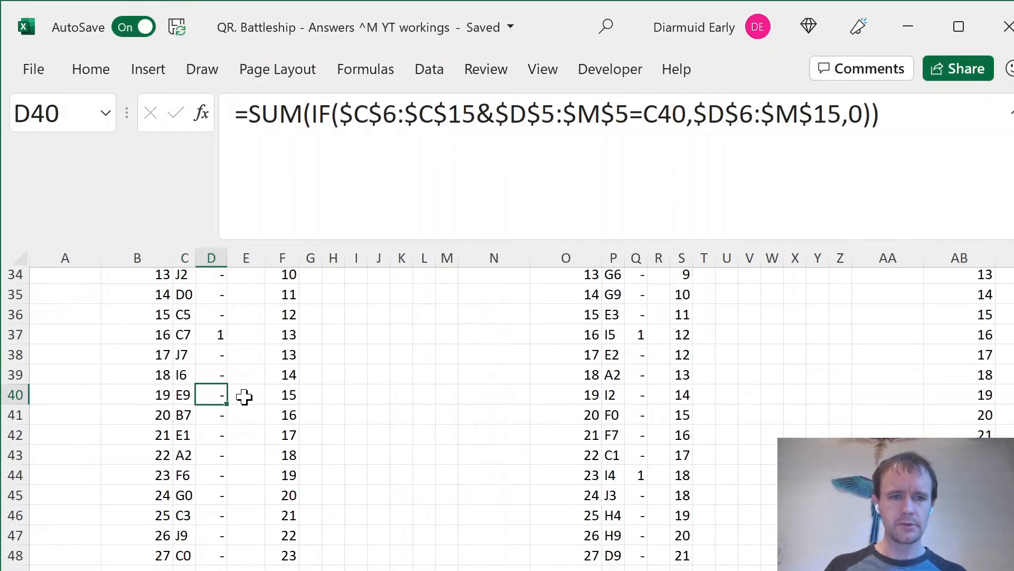
# Begin the Skip? formula in E22 with an IF that tests whether $C$3 equals 4.
pyautogui.hotkey('ctrl', 'Down')
pyautogui.hotkey('ctrl', 'Up')
pyautogui.press('Down')
pyautogui.press('Right')
pyautogui.write('=if')
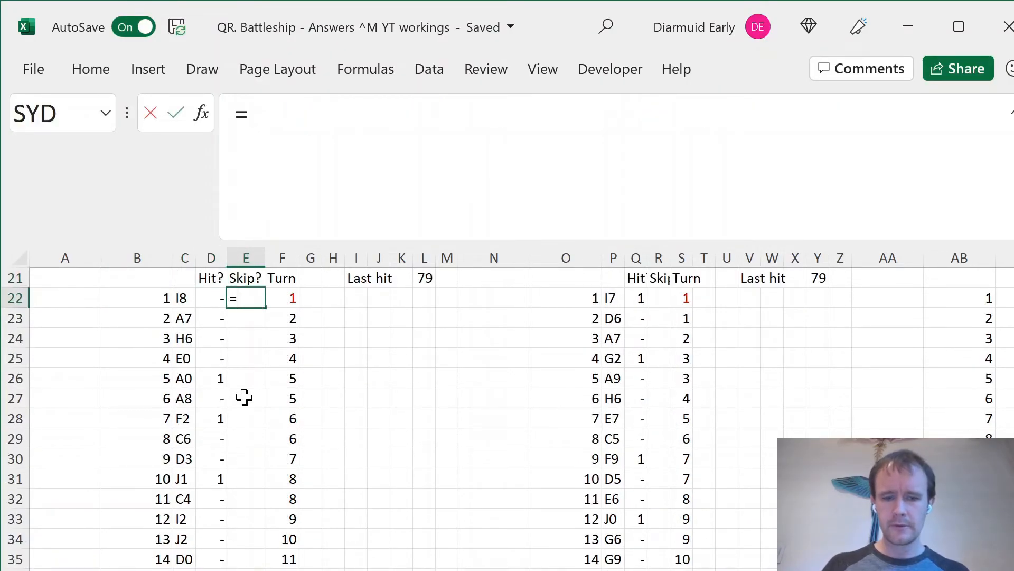
pyautogui.press('Tab')
pyautogui.hotkey('ctrl', 'Home')
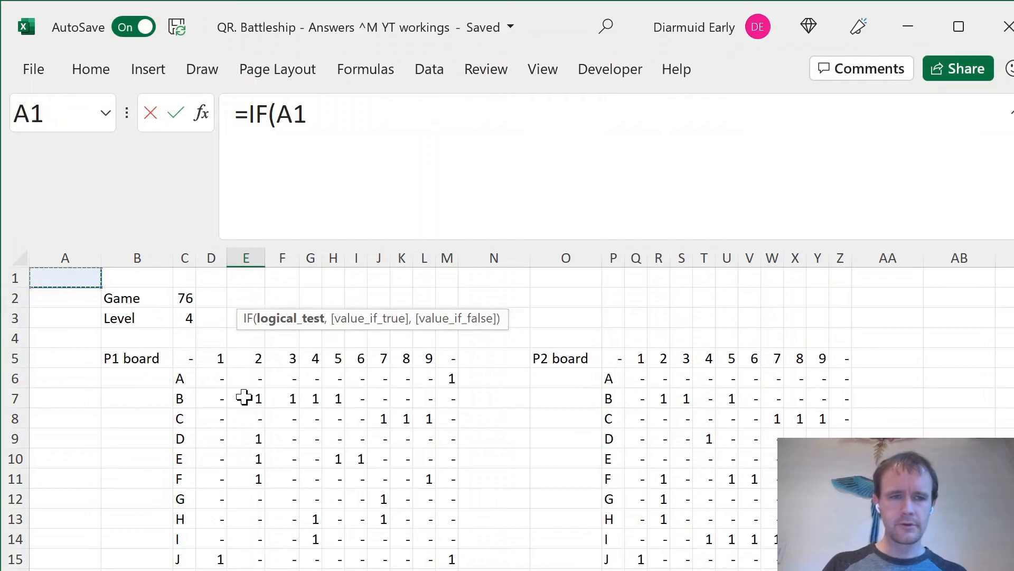
pyautogui.click(185, 318)
pyautogui.press('F4')
pyautogui.write('=4')
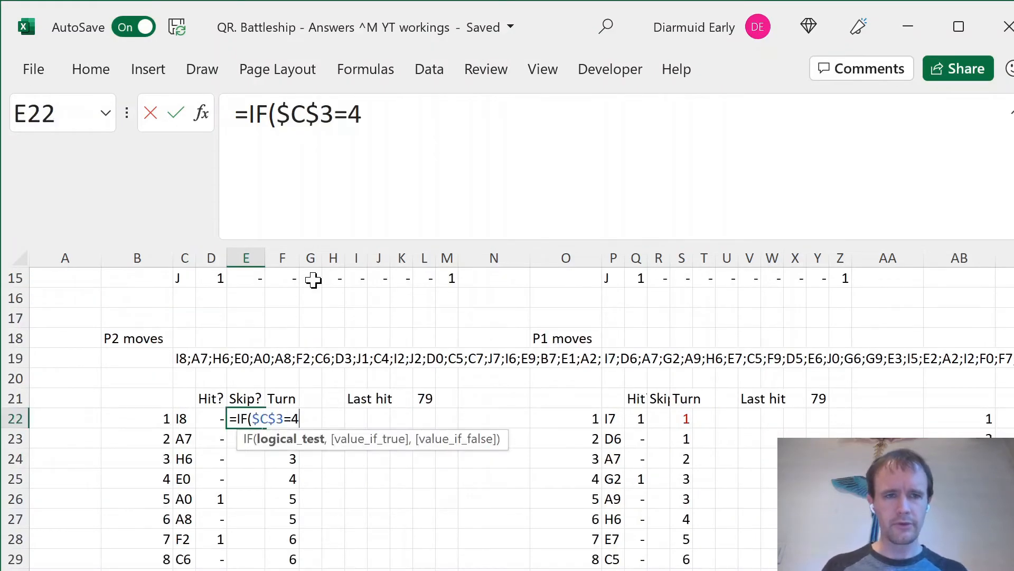
pyautogui.write(',')
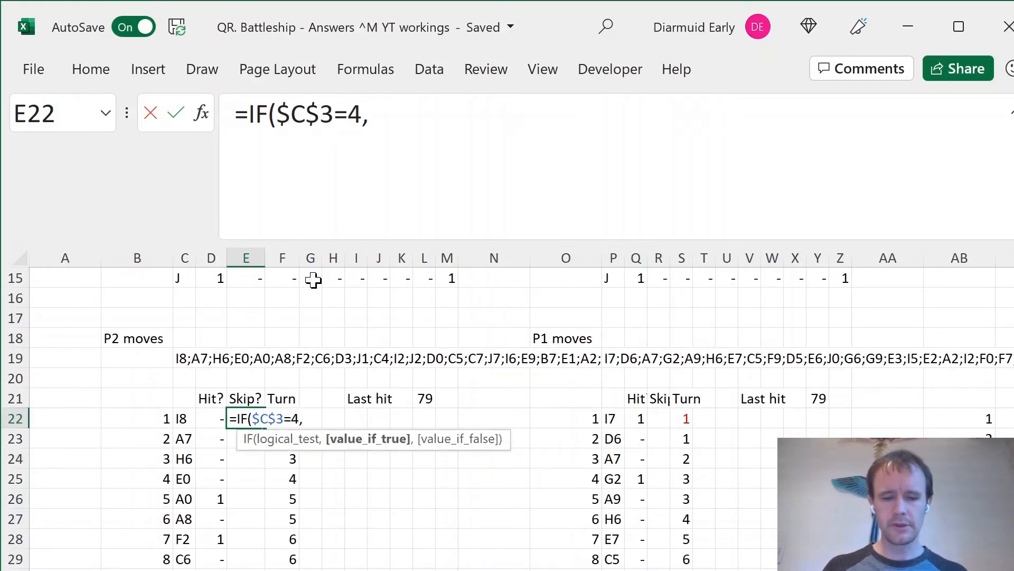
# Nest IF(SUM(IF( as the true branch of the E22 formula.
pyautogui.write('if')
pyautogui.press('Tab')
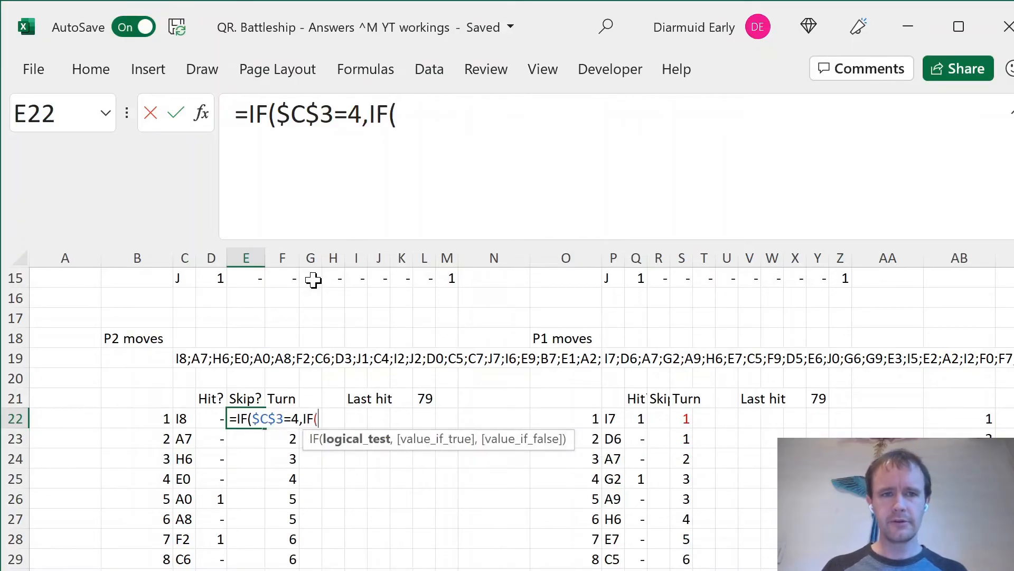
pyautogui.write('sum')
pyautogui.press('Tab')
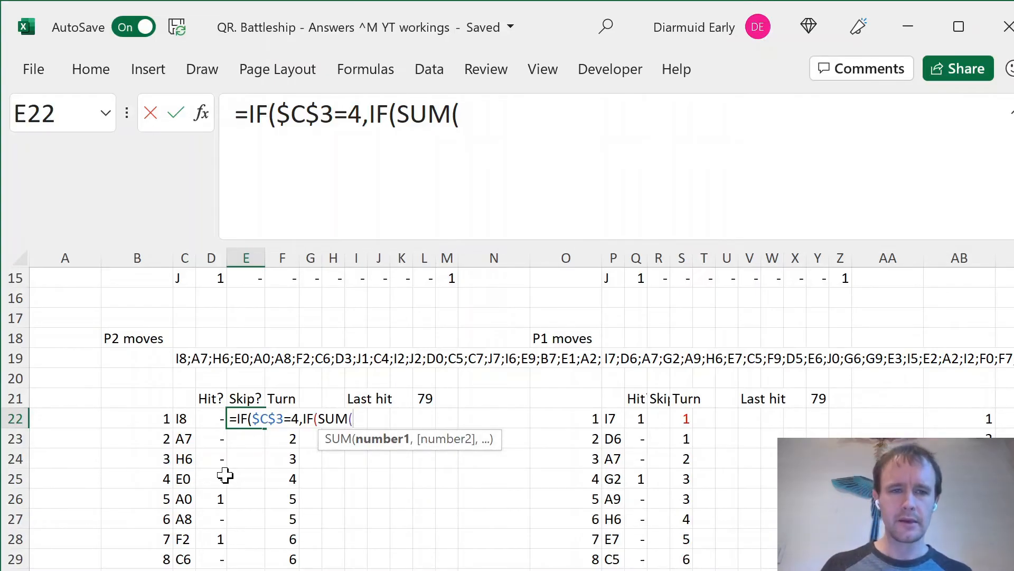
pyautogui.write('if(')
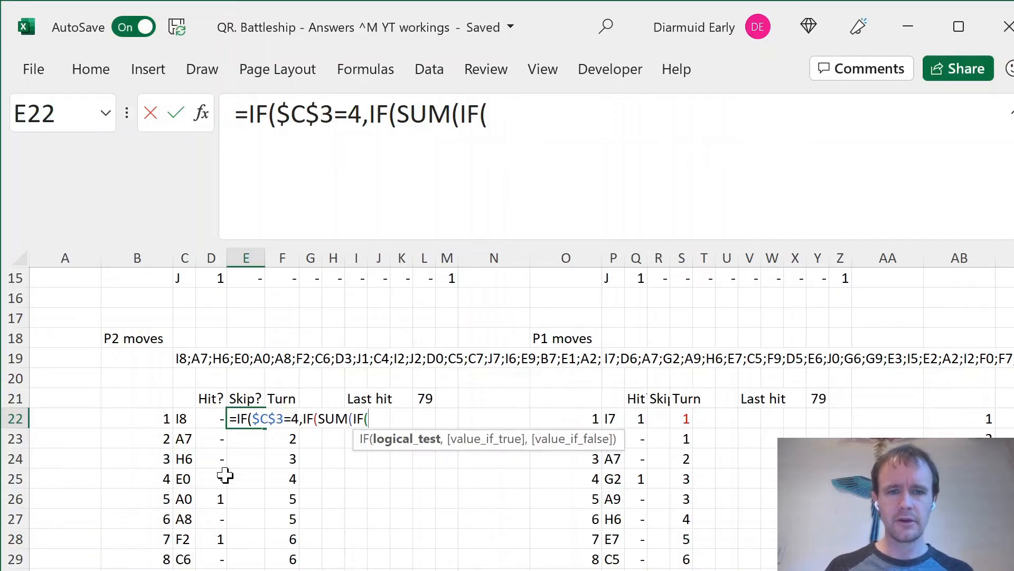
# Make the inner IF of the E22 formula test C22=Sheet1!$C$39:$C$48&Sheet1!$D$38:$M$38.
pyautogui.click(185, 418)
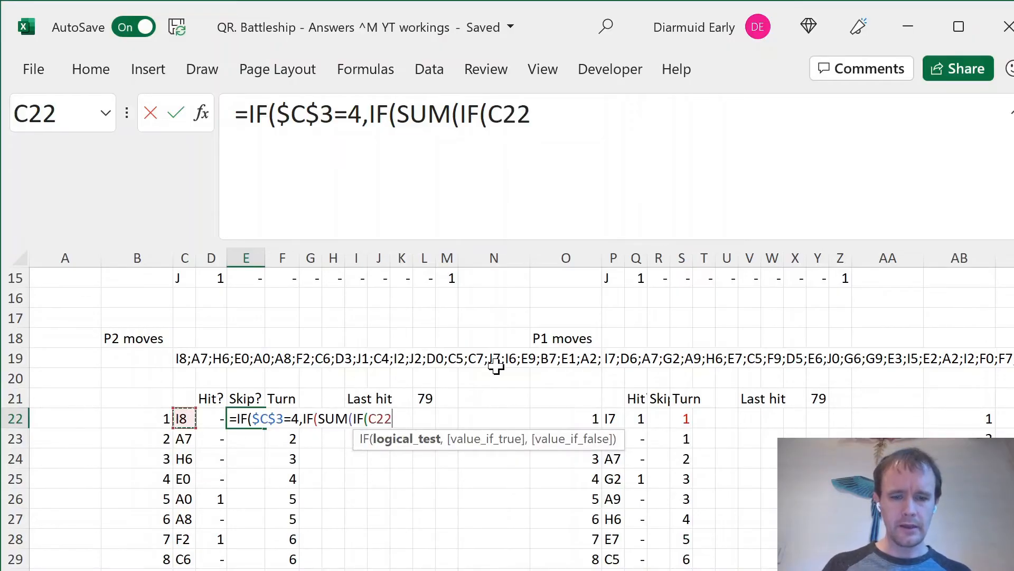
pyautogui.write('=')
pyautogui.scroll(-6, 475, 366)
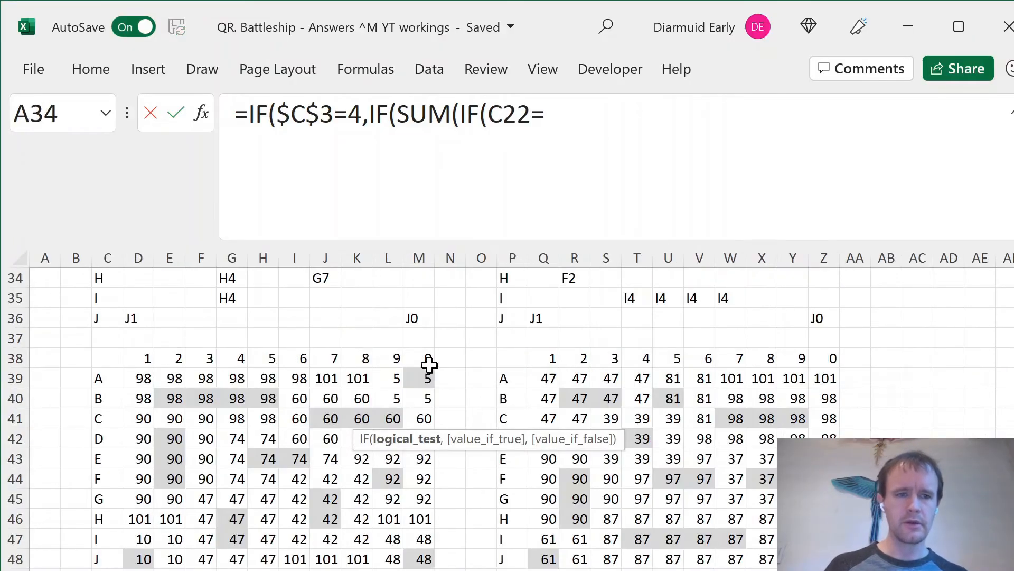
pyautogui.click(102, 380)
pyautogui.hotkey('ctrl', 'shift', 'Down')
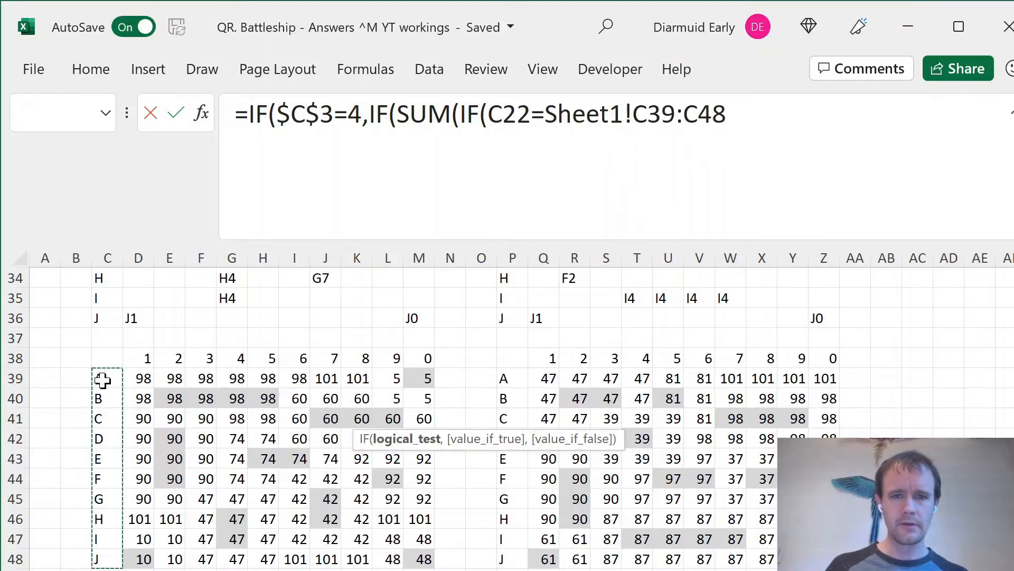
pyautogui.press('F4')
pyautogui.write('&')
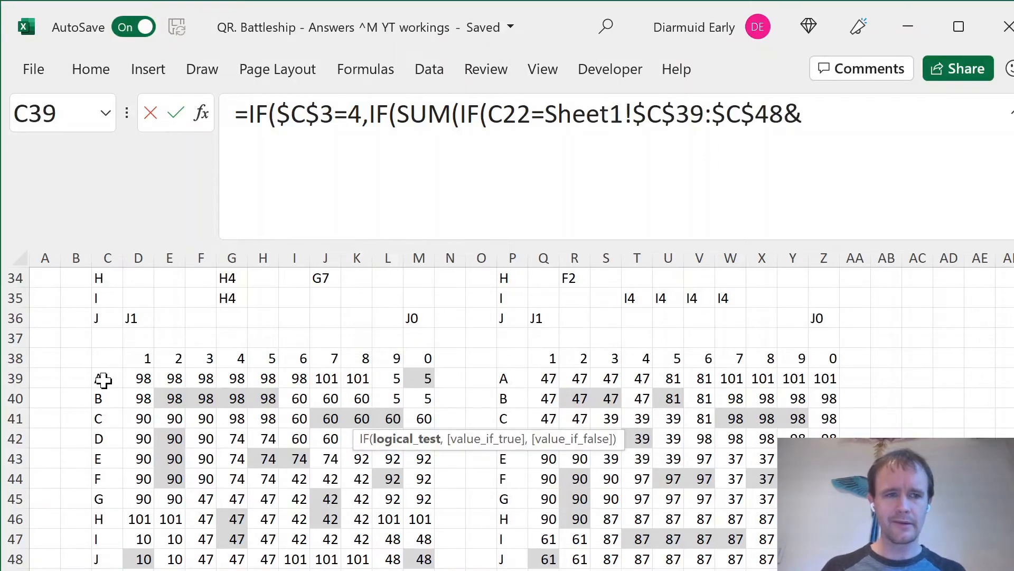
pyautogui.click(140, 357)
pyautogui.hotkey('ctrl', 'shift', 'Right')
pyautogui.press('F4')
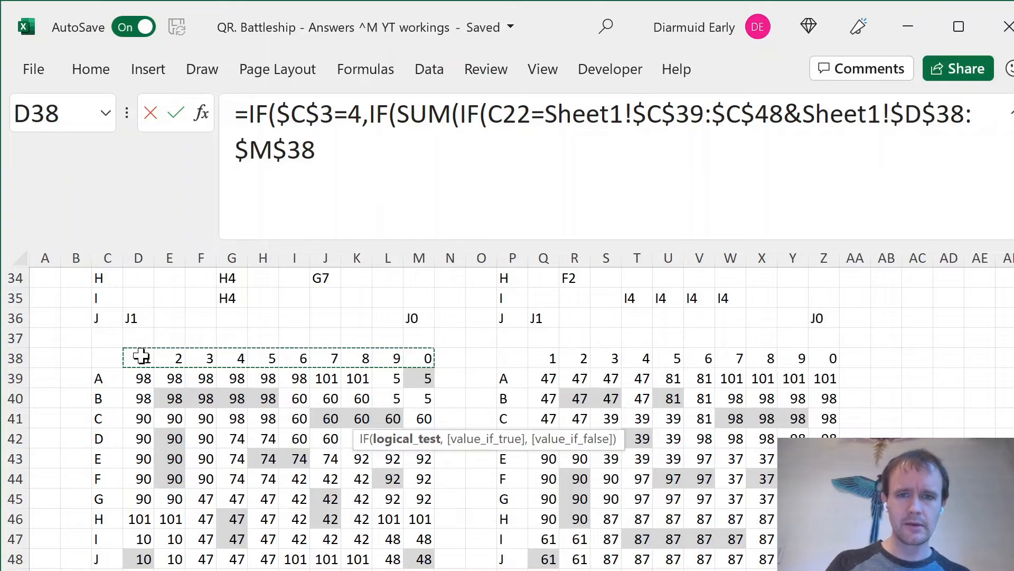
pyautogui.write(',')
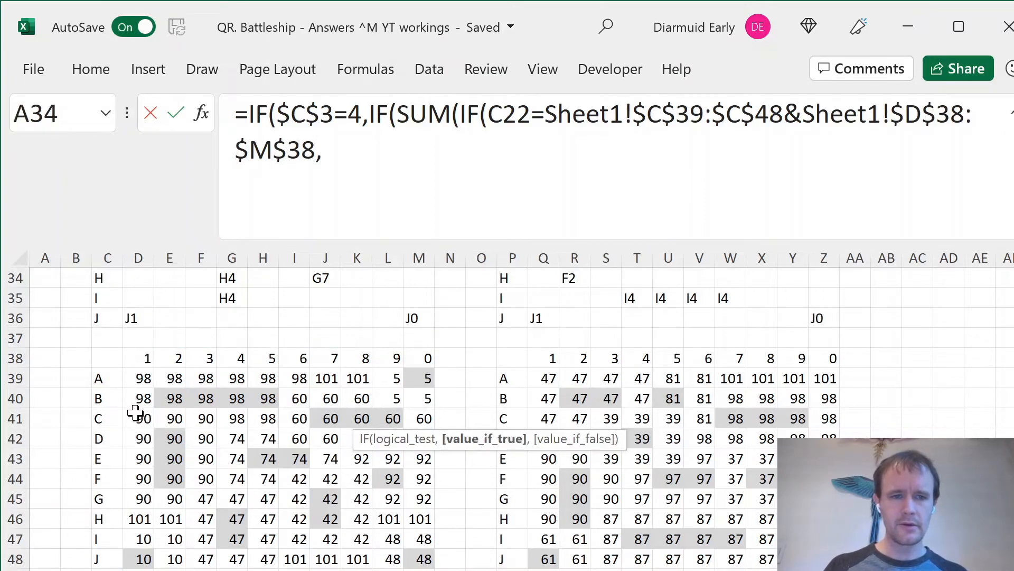
# Have the inner IF return Sheet1!$D$39:$M$48 when matched and 0 otherwise, and close the SUM.
pyautogui.click(134, 381)
pyautogui.hotkey('ctrl', 'shift', 'Right')
pyautogui.hotkey('ctrl', 'shift', 'Down')
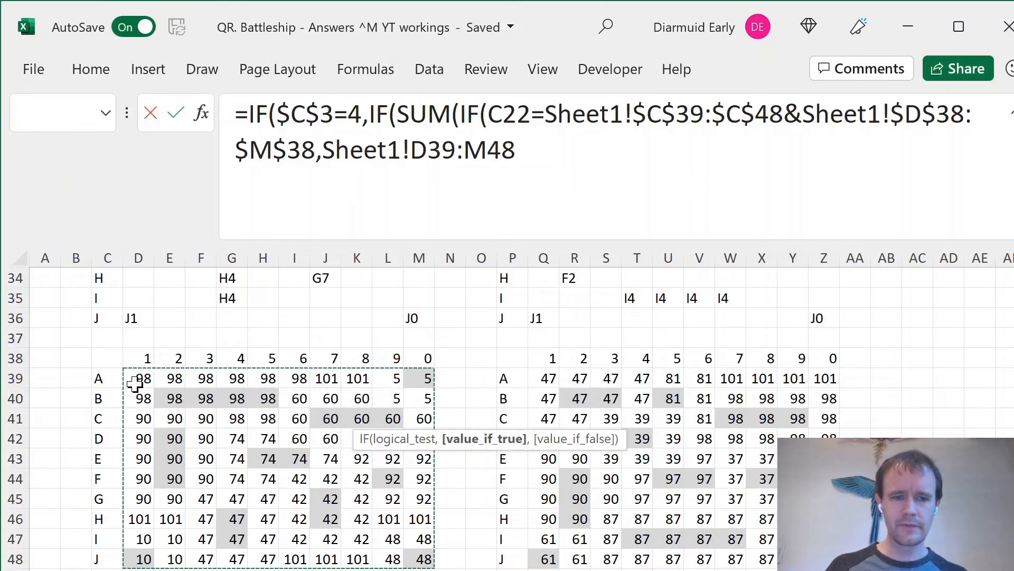
pyautogui.press('F4')
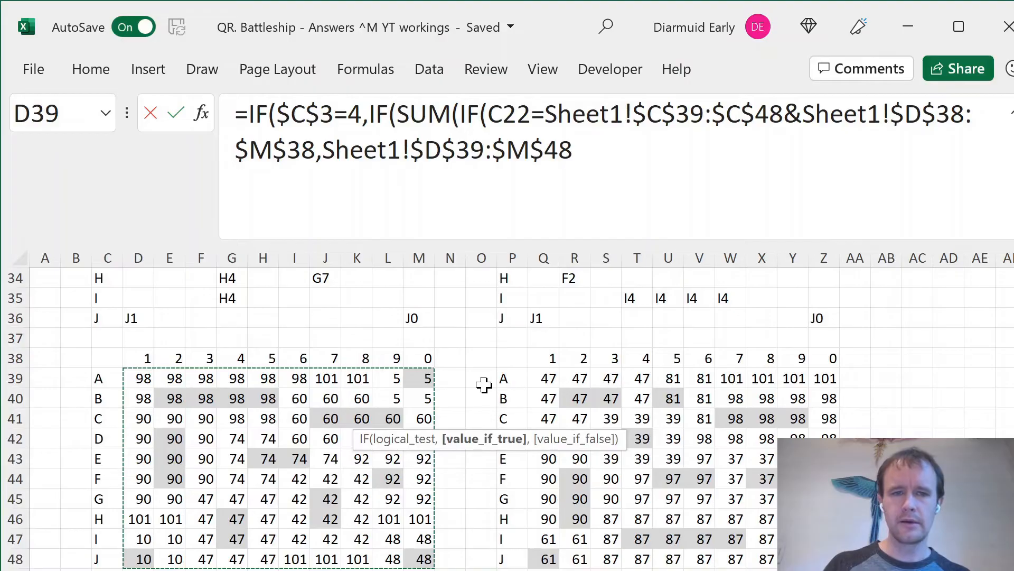
pyautogui.write(',0)')
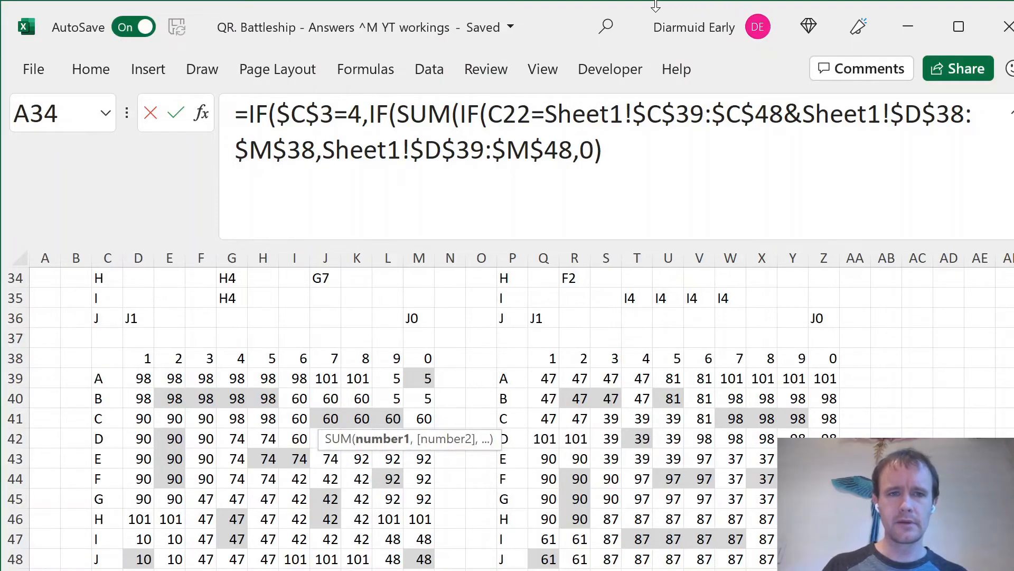
pyautogui.click(603, 150)
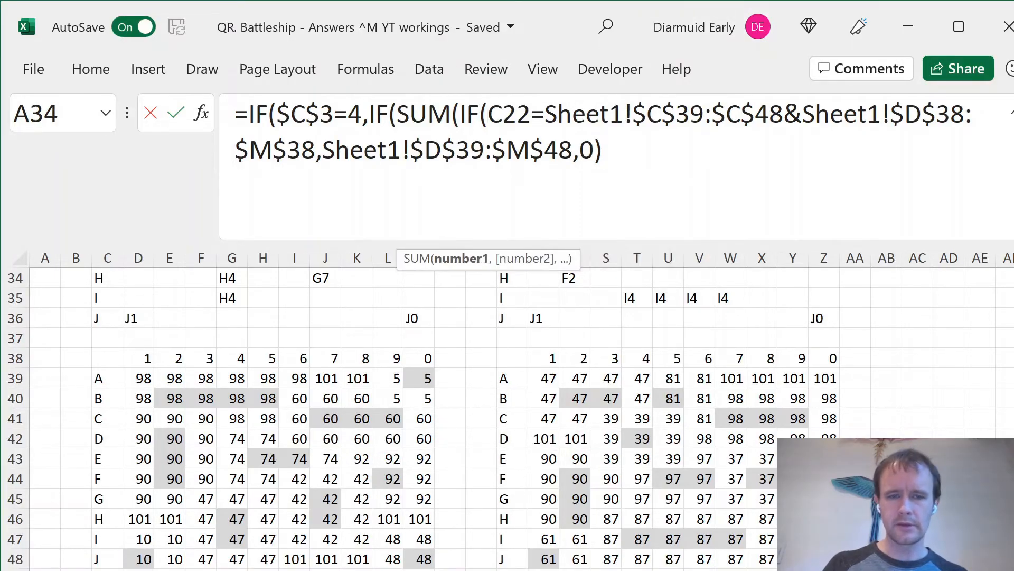
pyautogui.write(')')
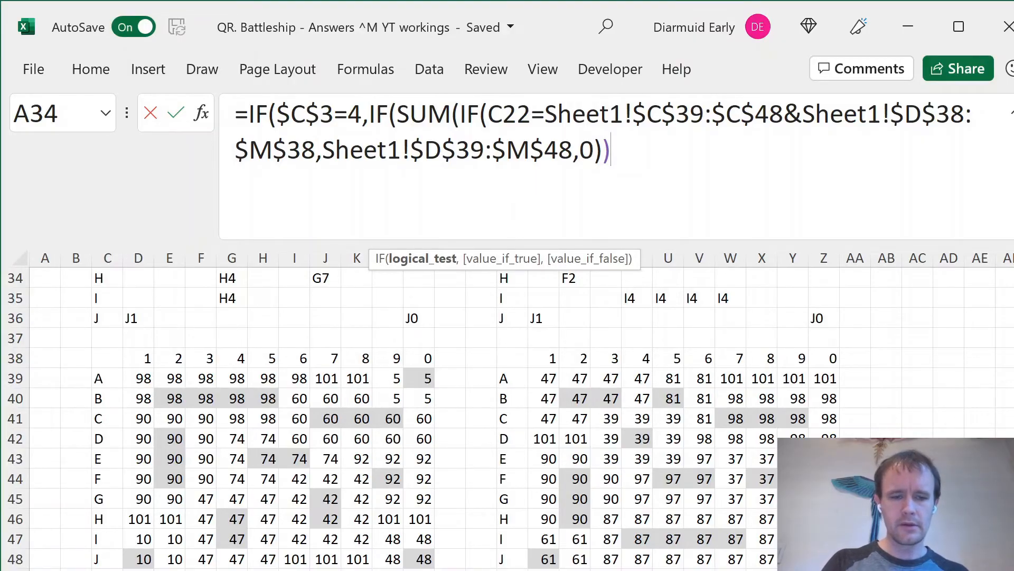
# Complete the E22 formula with <B22,1,0),0) and enter it.
pyautogui.hotkey('ctrl', 'pageup')
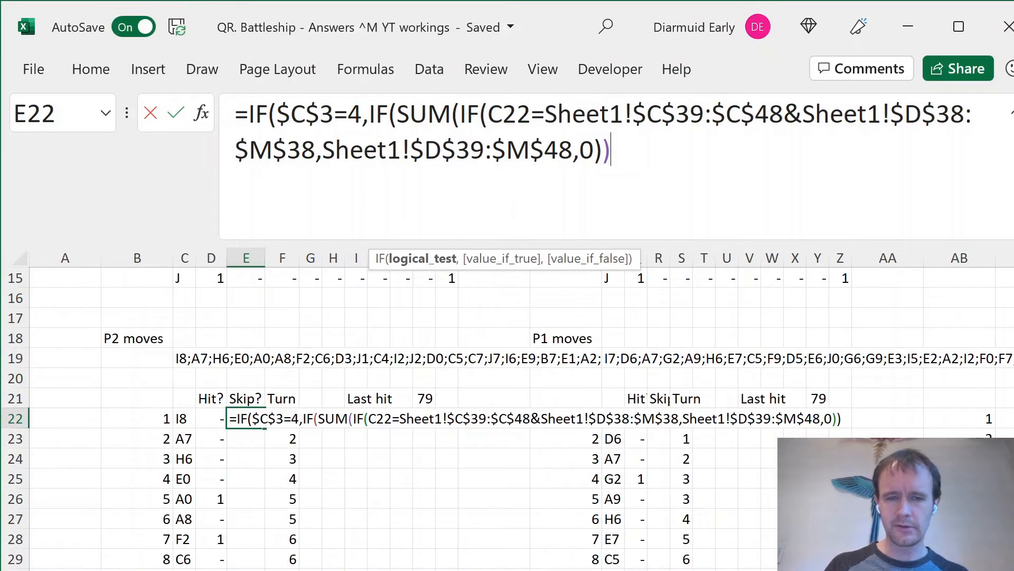
pyautogui.write('<')
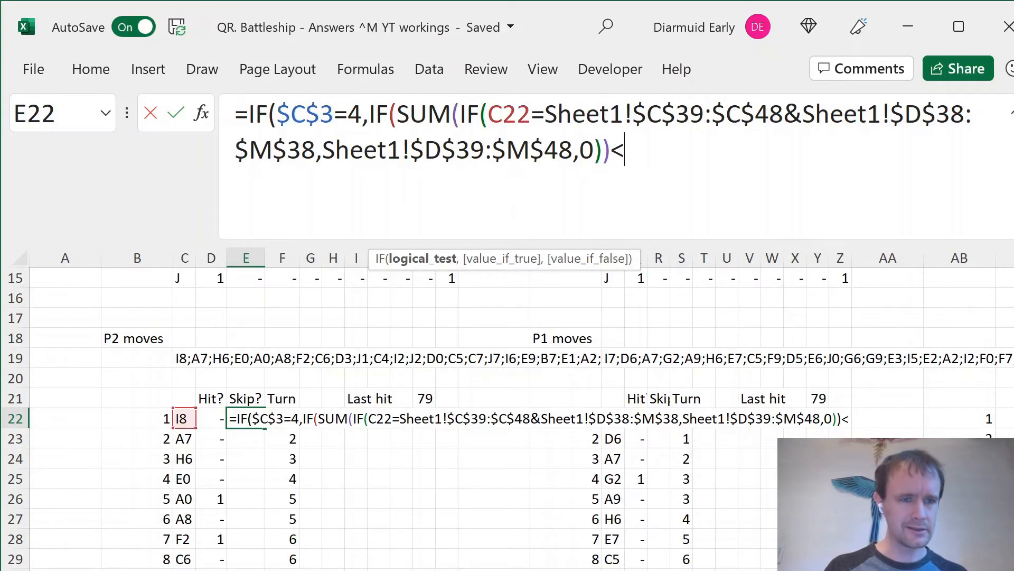
pyautogui.write('B22')
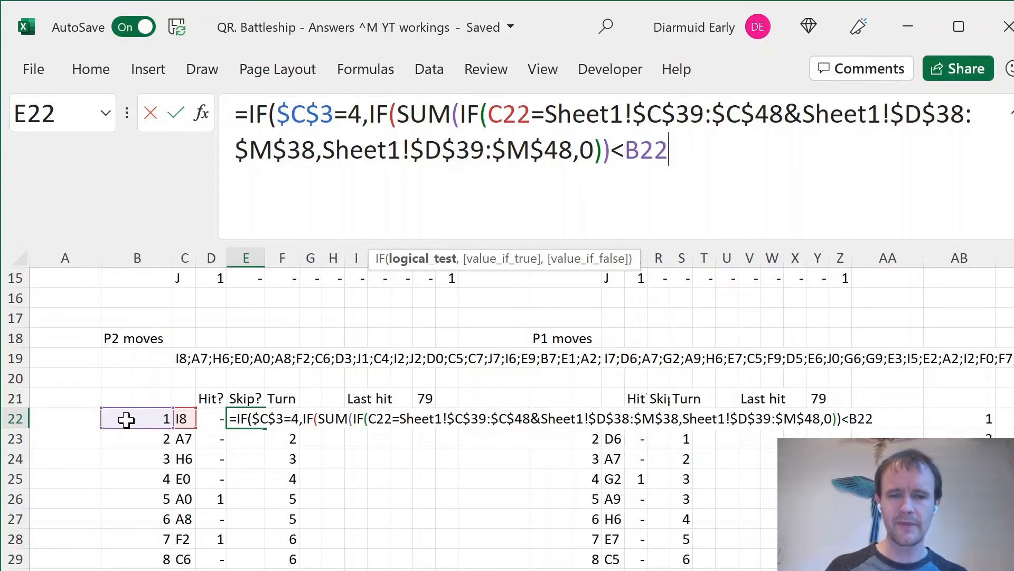
pyautogui.write(',1,0),0)')
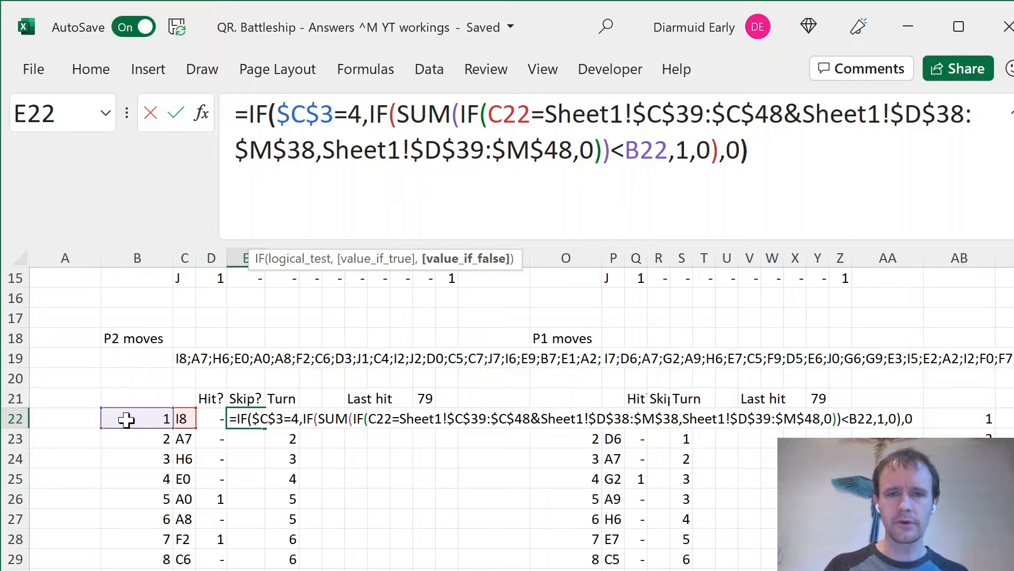
pyautogui.hotkey('ctrl', 'Return')
# Copy the number format from D22 onto E22.
pyautogui.press('Left')
pyautogui.hotkey('ctrl', 'c')
pyautogui.press('Right')
pyautogui.hotkey('alt', 'e')
pyautogui.press('s')
pyautogui.press('t')
pyautogui.press('Return')
# Copy the Skip? formula from E22 down the whole column to E121.
pyautogui.hotkey('ctrl', 'c')
pyautogui.press('Left')
pyautogui.hotkey('ctrl', 'Down')
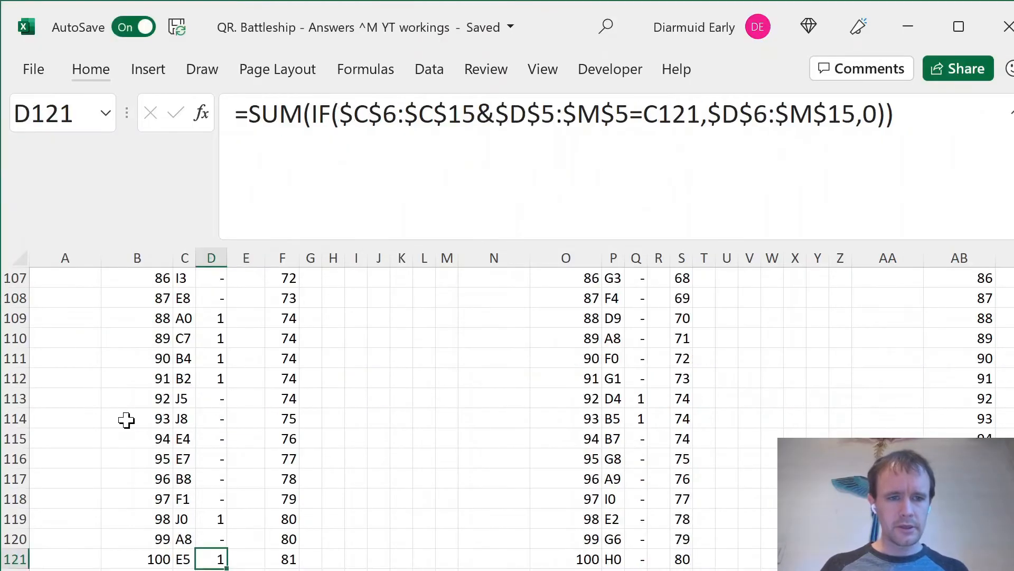
pyautogui.press('Right')
pyautogui.hotkey('ctrl', 'shift', 'Up')
pyautogui.hotkey('ctrl', 'v')
pyautogui.press('Return')
# Check the copied Skip? results from E37 to E51, recalculating the workbook.
pyautogui.press('Up')
pyautogui.press('Down')
pyautogui.press('pagedown')
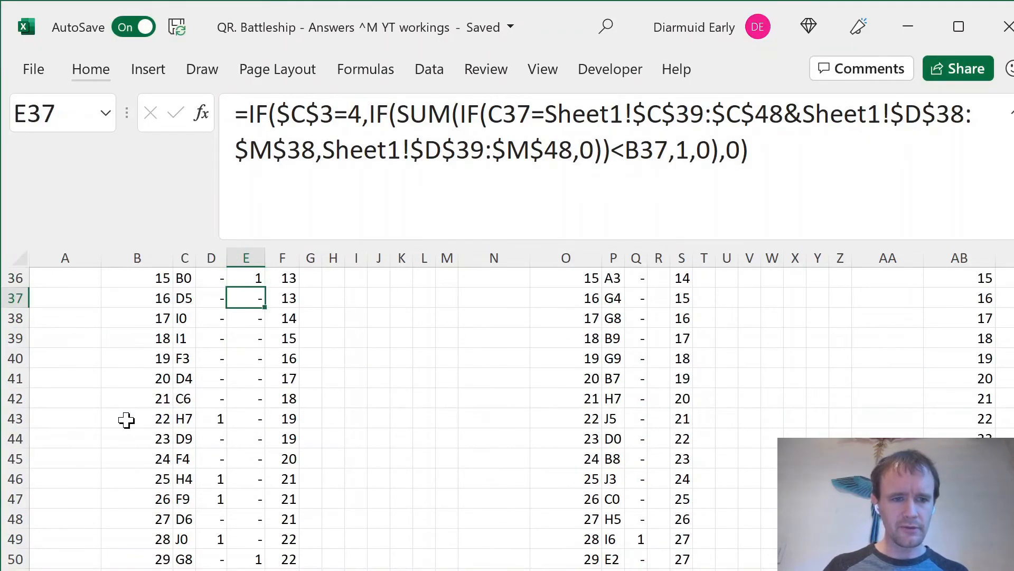
pyautogui.click(253, 558)
pyautogui.press('F9')
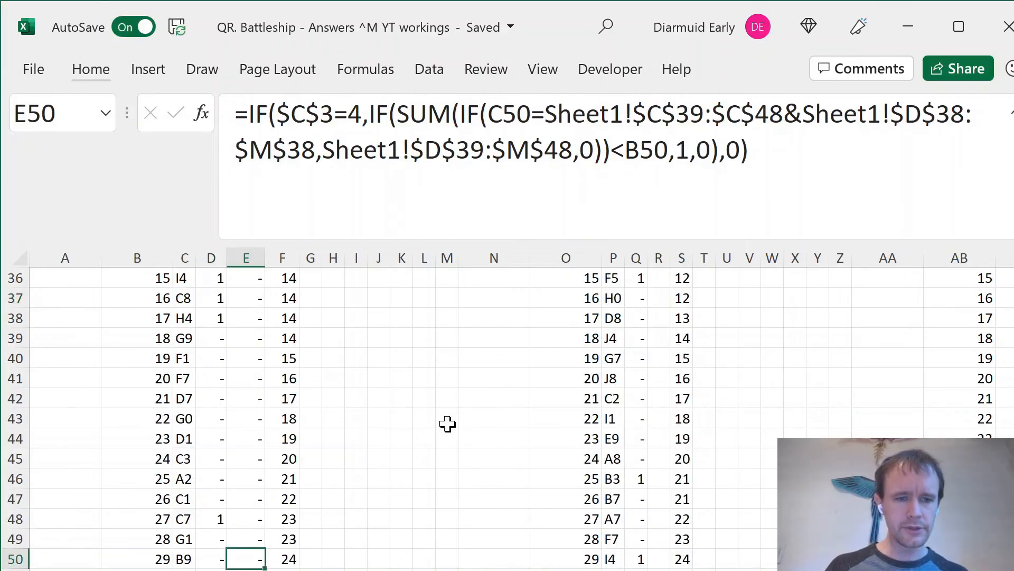
pyautogui.press('Down')
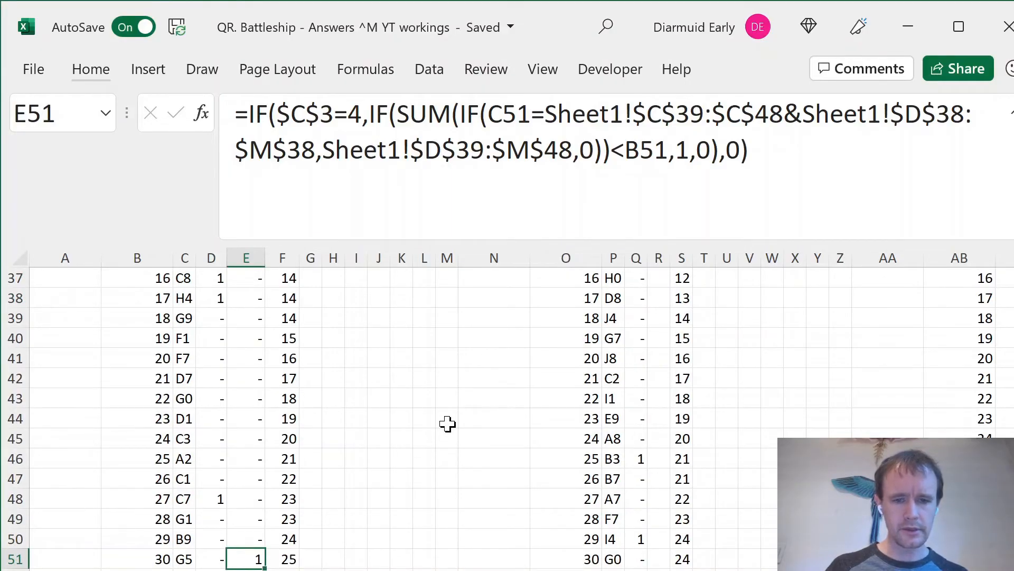
pyautogui.press('F9')
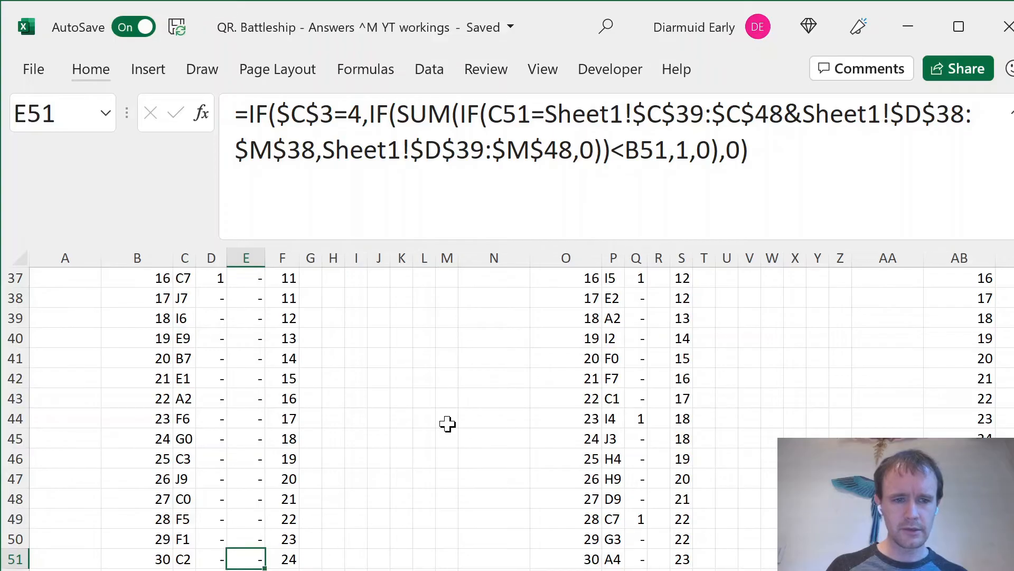
pyautogui.press('Up')
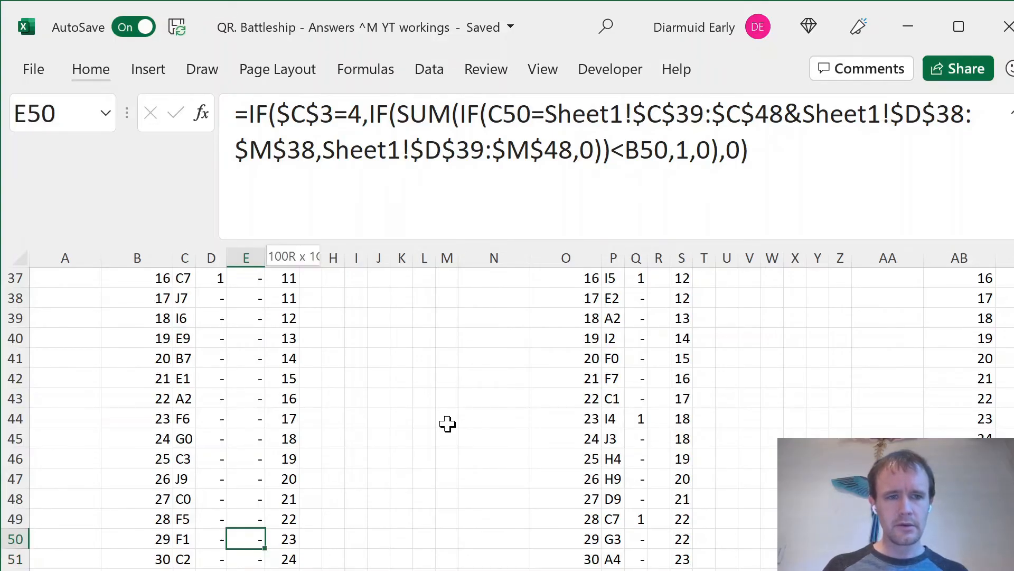
# Return to the start of the Skip? column and go through the flags down to E33.
pyautogui.hotkey('ctrl', 'shift', 'Up')
pyautogui.hotkey('ctrl', 'Up')
pyautogui.press('Down')
pyautogui.press('Down')
pyautogui.press('Down')
pyautogui.press('Down')
pyautogui.press('Down')
pyautogui.press('Down')
pyautogui.press('Down')
pyautogui.press('Down')
pyautogui.press('Down')
pyautogui.press('Down')
pyautogui.press('Down')
pyautogui.press('Down')
pyautogui.press('Up')
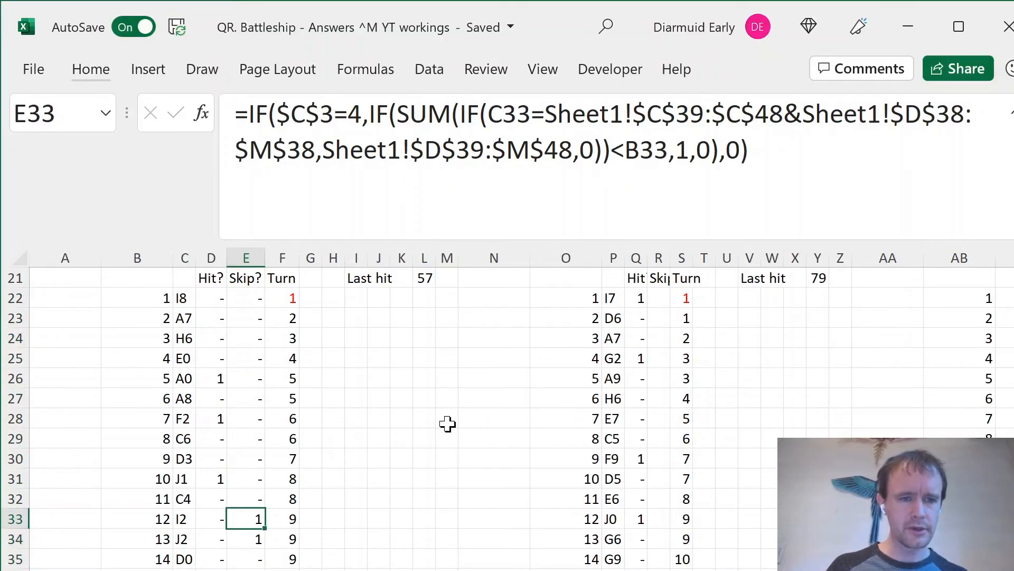
# Check the E33 and E34 skip flags against the known-square values around D47:E48 on Sheet1.
pyautogui.hotkey('ctrl', 'pageup')
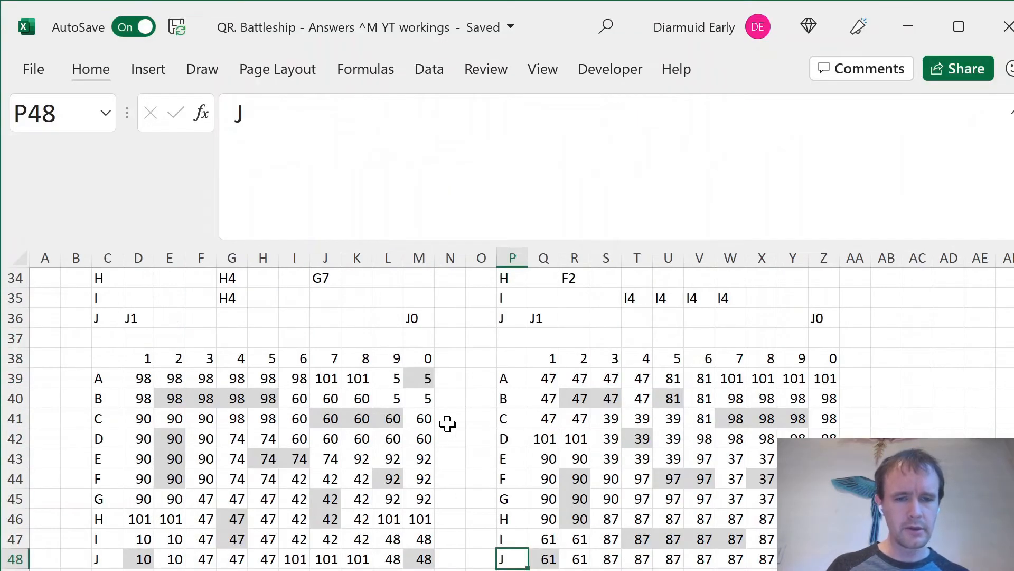
pyautogui.hotkey('ctrl', 'pagedown')
pyautogui.hotkey('ctrl', 'pageup')
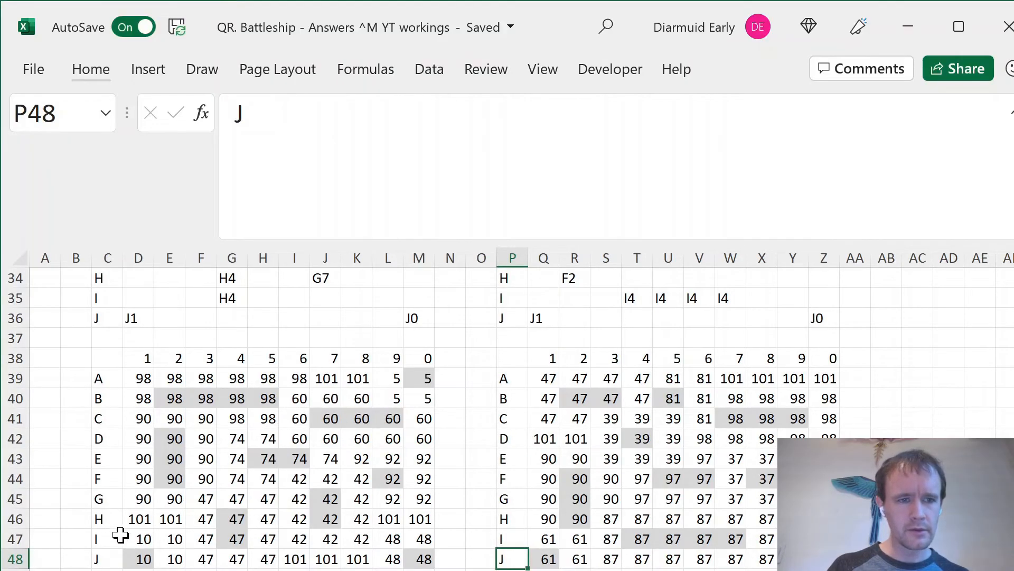
pyautogui.click(139, 538)
pyautogui.press('Right')
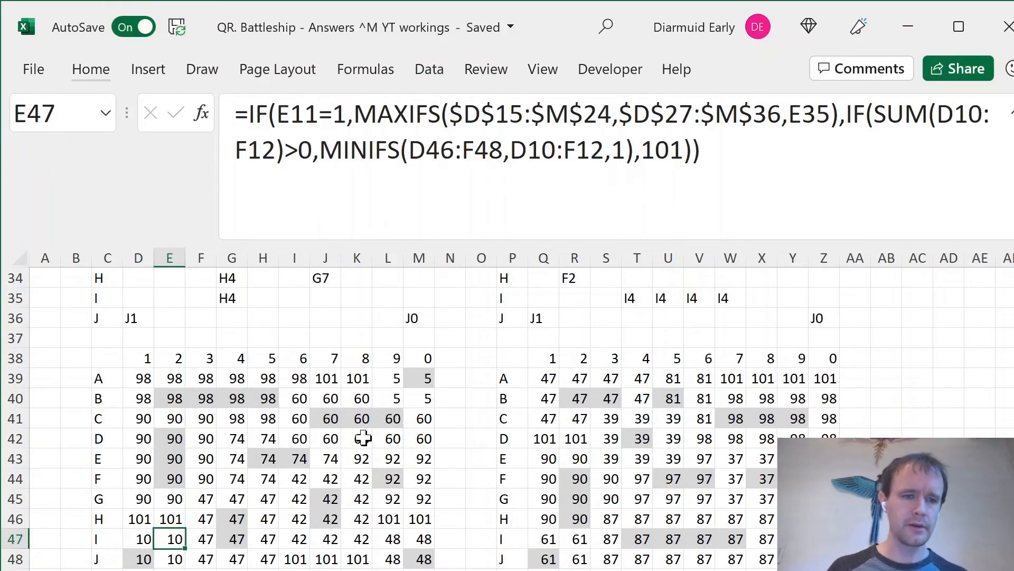
pyautogui.press('Down')
pyautogui.press('Left')
pyautogui.click(171, 538)
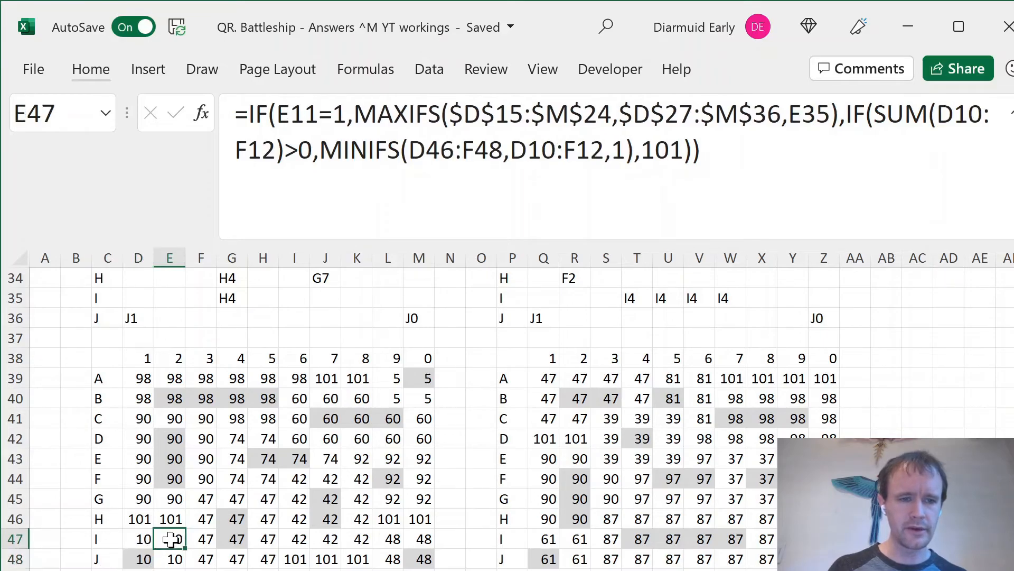
pyautogui.hotkey('ctrl', 'pageup')
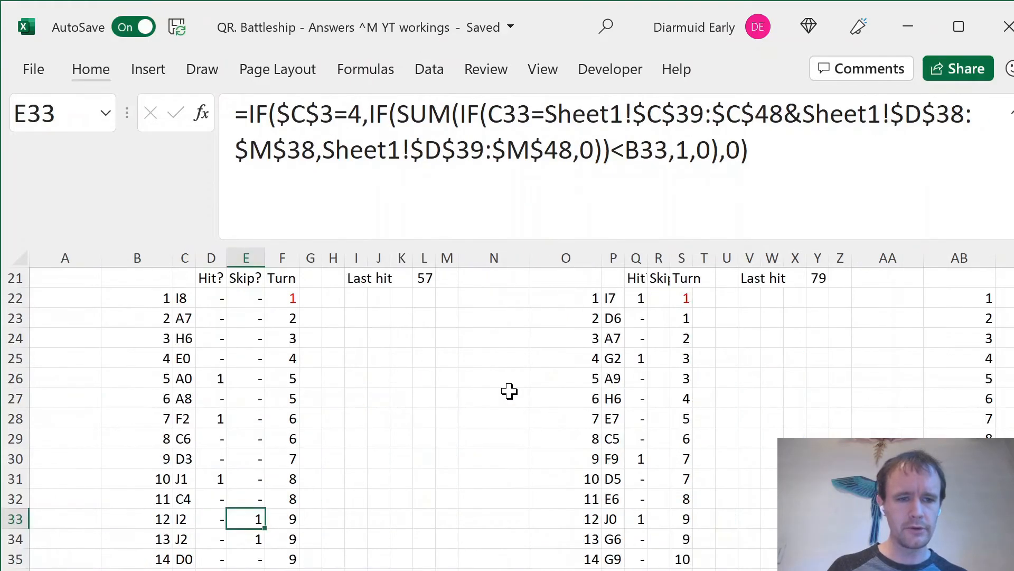
# Examine the Turn formulas in F33, F34 and F35 and their references to the Hit? and Skip? columns.
pyautogui.press('Up')
pyautogui.press('Up')
pyautogui.press('Left')
pyautogui.press('Right')
pyautogui.press('Down')
pyautogui.press('Down')
pyautogui.press('Right')
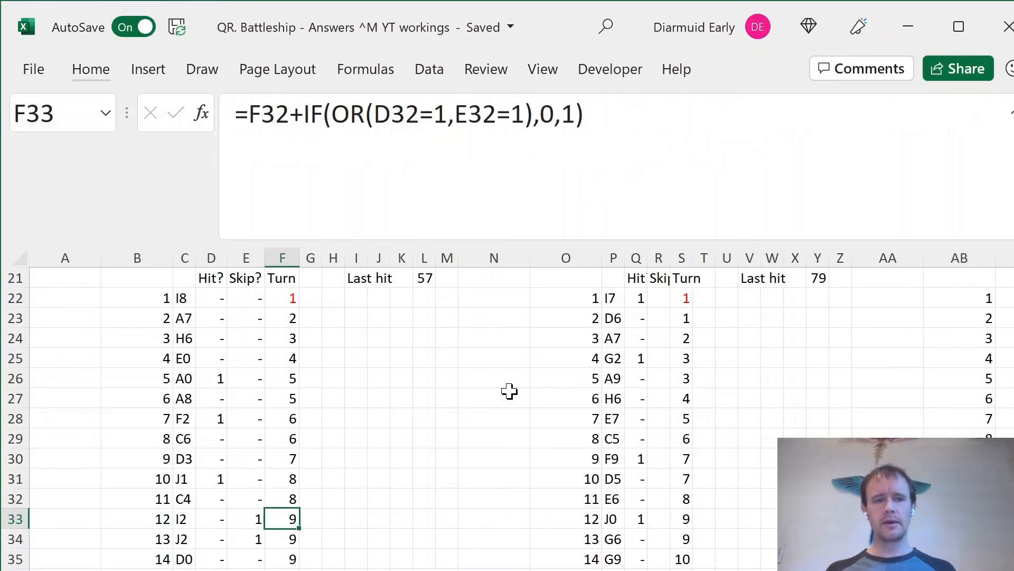
pyautogui.press('Up')
pyautogui.press('Down')
pyautogui.press('F2')
pyautogui.press('Escape')
pyautogui.press('Down')
pyautogui.press('F2')
pyautogui.press('Escape')
pyautogui.press('Down')
pyautogui.press('F2')
pyautogui.press('Escape')
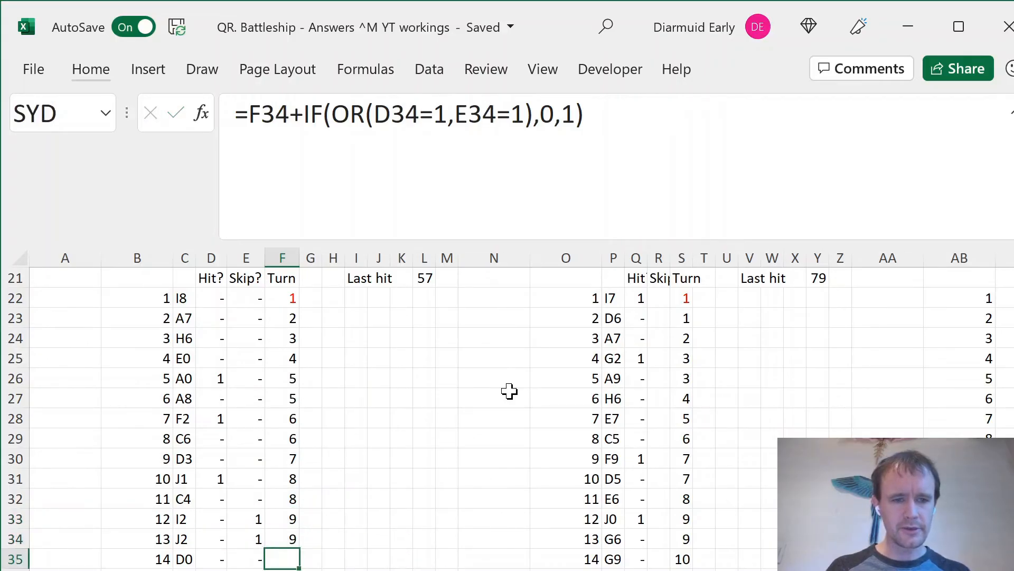
# Compare the Skip? flags in E33:E34 with the Turn numbers in rows 33 to 35.
pyautogui.press('Left')
pyautogui.press('Up')
pyautogui.hotkey('shift', 'Up')
pyautogui.press('Right')
pyautogui.press('Down')
pyautogui.press('Down')
pyautogui.press('Up')
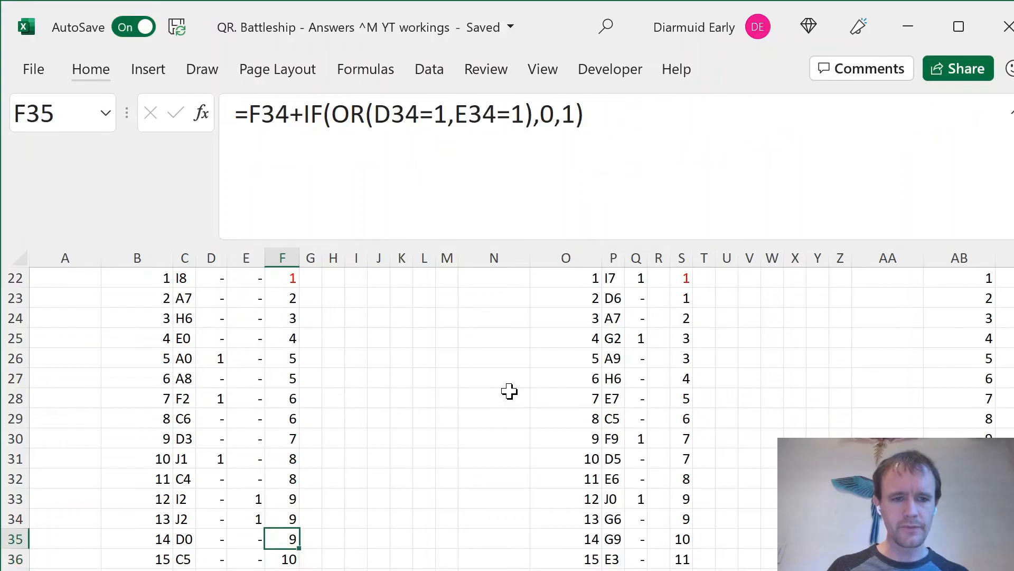
pyautogui.hotkey('shift', 'Up')
pyautogui.hotkey('shift', 'Up')
pyautogui.hotkey('shift', 'Up')
pyautogui.hotkey('shift', 'Down')
pyautogui.hotkey('ctrl', 'Up')
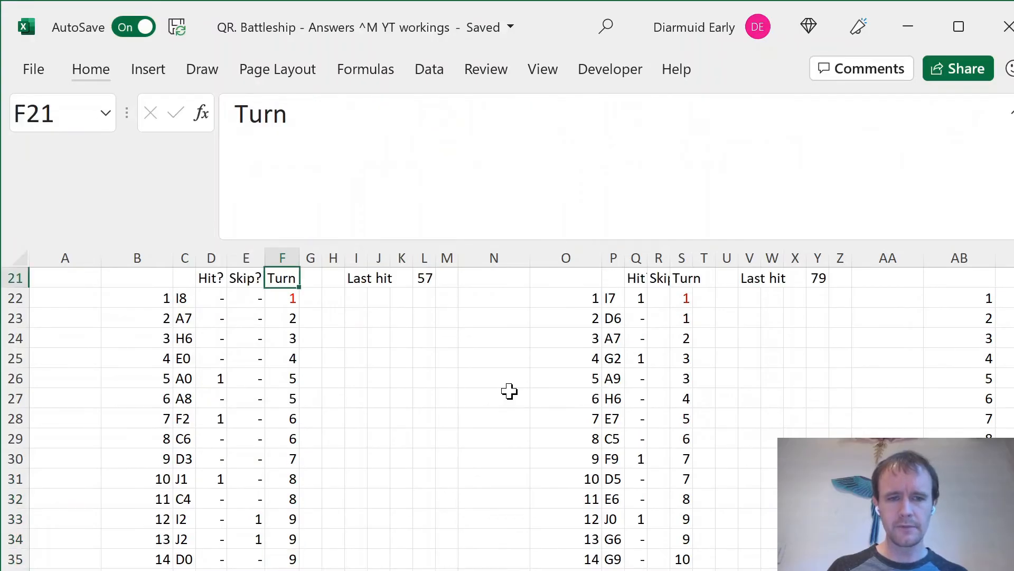
# Copy the Skip? formula from E22 to R22 in the P1 moves table.
pyautogui.hotkey('ctrl', 'Up')
pyautogui.hotkey('ctrl', 'Down')
pyautogui.press('Left')
pyautogui.press('Down')
pyautogui.hotkey('ctrl', 'c')
pyautogui.press('Right')
pyautogui.press('Right')
pyautogui.press('Right')
pyautogui.press('Right')
pyautogui.press('Right')
pyautogui.press('Right')
pyautogui.press('Right')
pyautogui.press('Right')
pyautogui.press('Right')
pyautogui.press('Right')
pyautogui.press('Right')
pyautogui.press('Right')
pyautogui.press('Right')
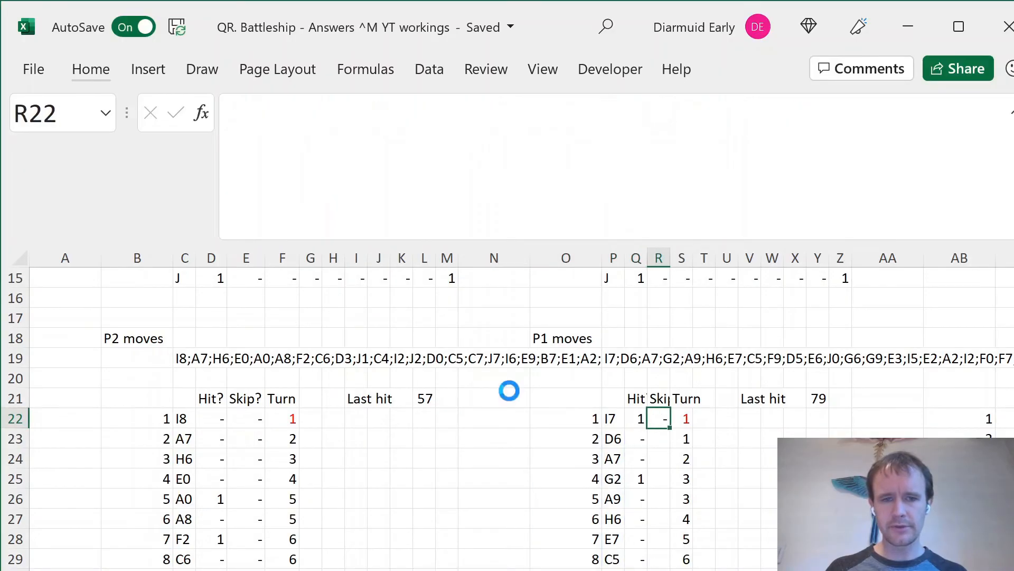
pyautogui.hotkey('ctrl', 'v')
pyautogui.press('F2')
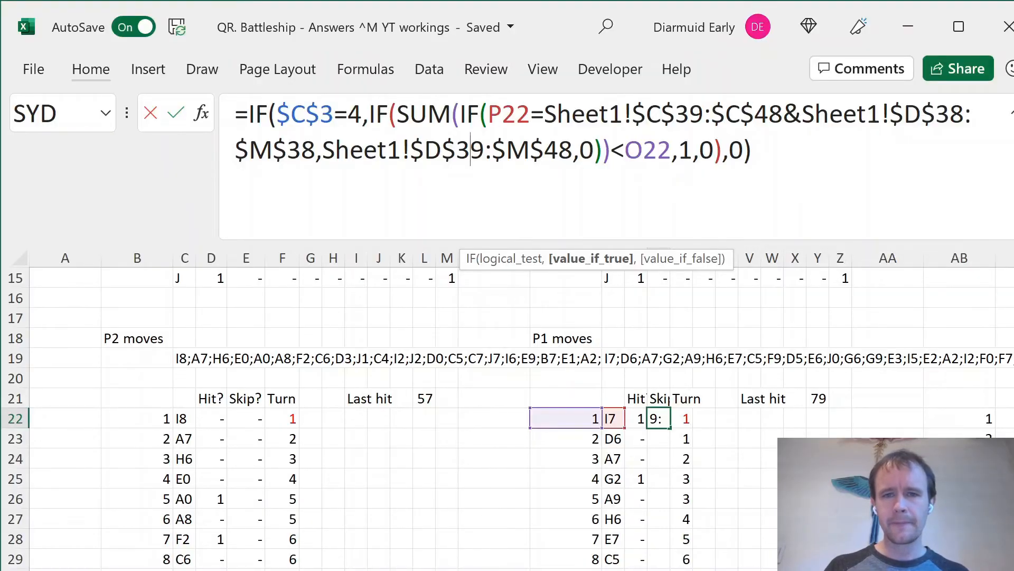
pyautogui.click(425, 150)
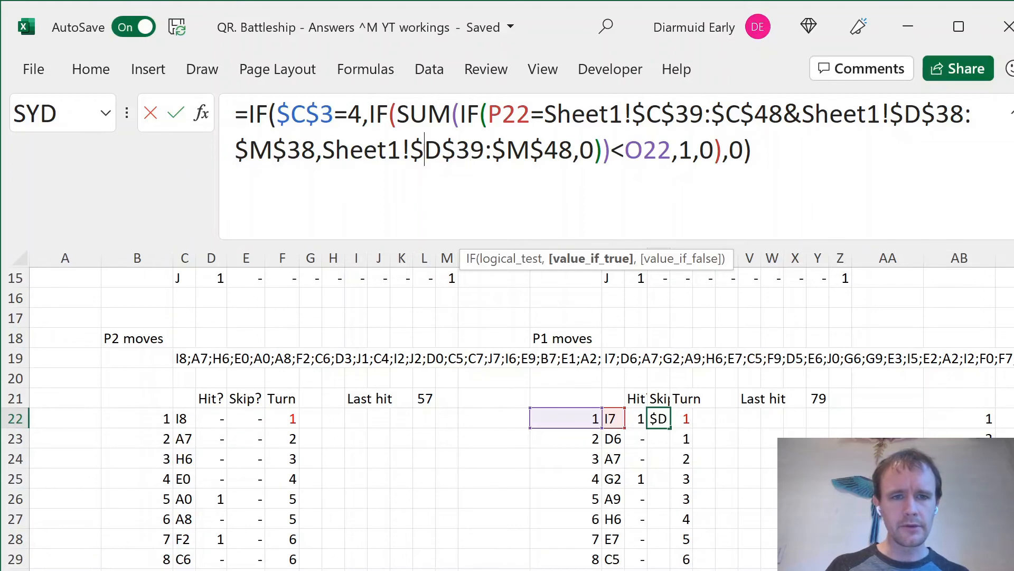
pyautogui.press('Escape')
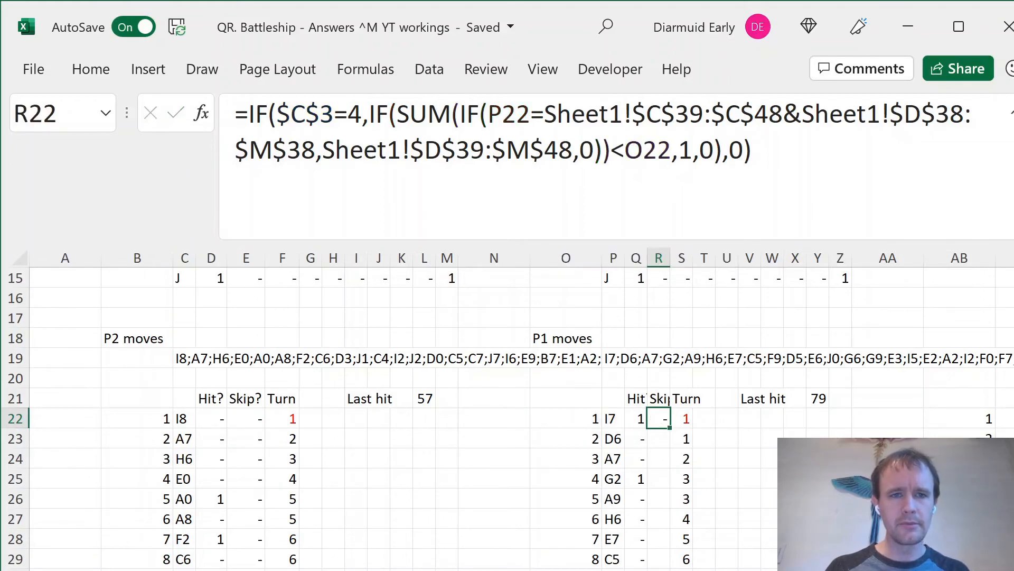
# Change the known-square values range in R22's Skip? formula to Sheet1!$Q$39:$Z$48.
pyautogui.hotkey('ctrl', 'pageup')
pyautogui.click(169, 358)
pyautogui.click(139, 379)
pyautogui.click(512, 378)
pyautogui.click(824, 378)
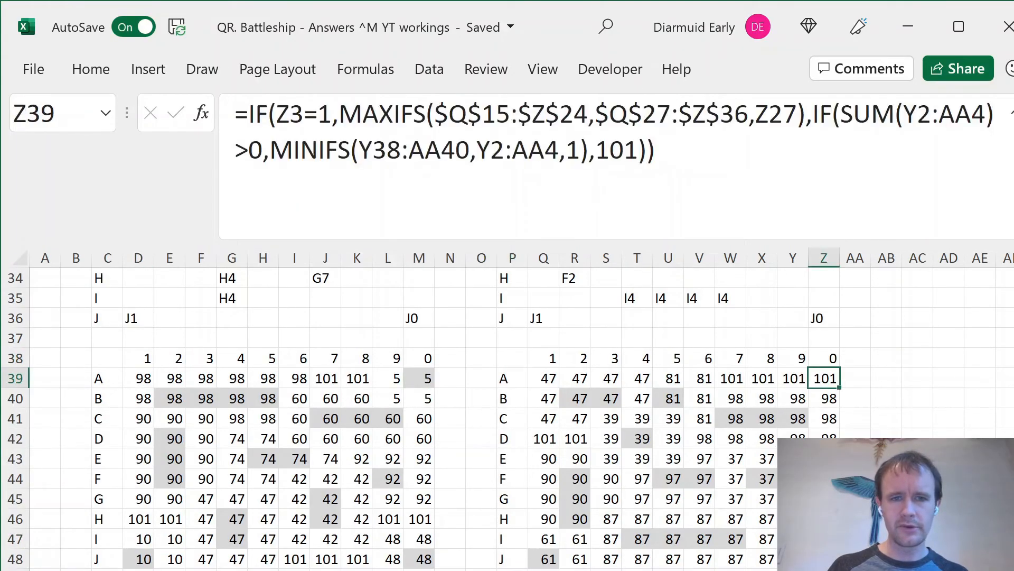
pyautogui.click(793, 378)
pyautogui.hotkey('ctrl', 'pagedown')
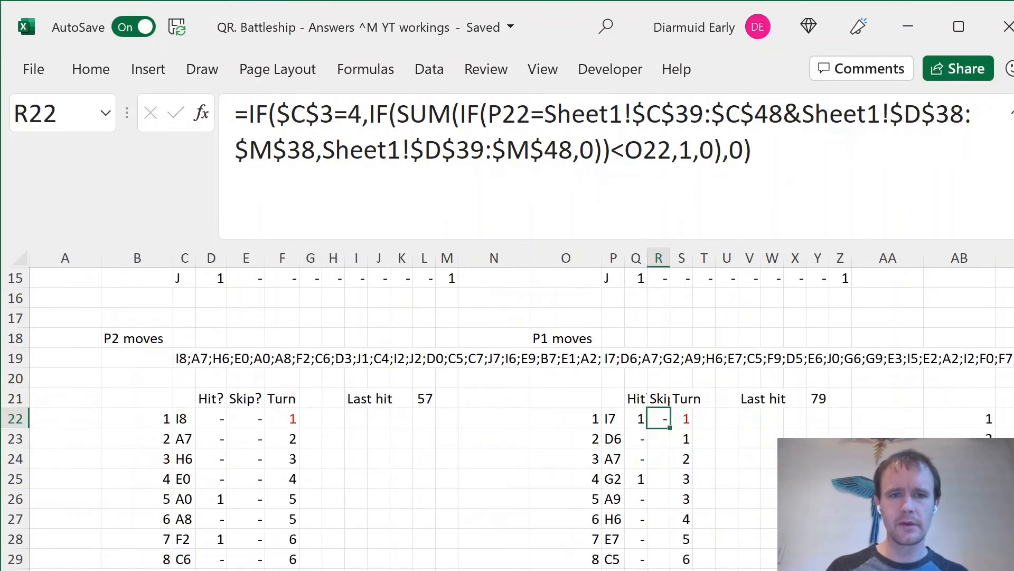
pyautogui.click(442, 150)
pyautogui.press('BackSpace')
pyautogui.write('q')
pyautogui.press('Right')
pyautogui.press('Right')
pyautogui.press('Right')
pyautogui.press('Right')
pyautogui.press('Right')
pyautogui.press('Right')
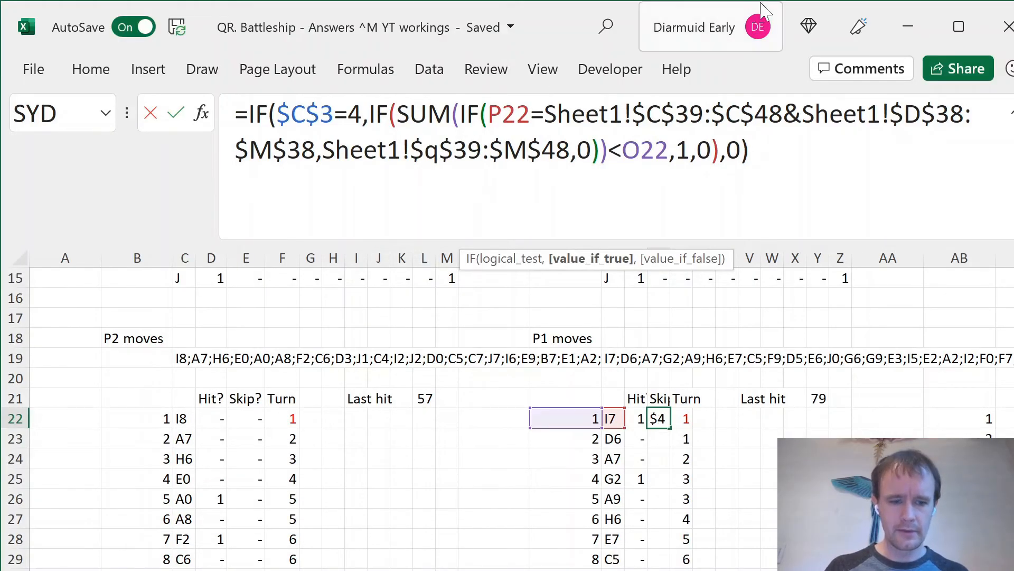
pyautogui.press('BackSpace')
pyautogui.write('z')
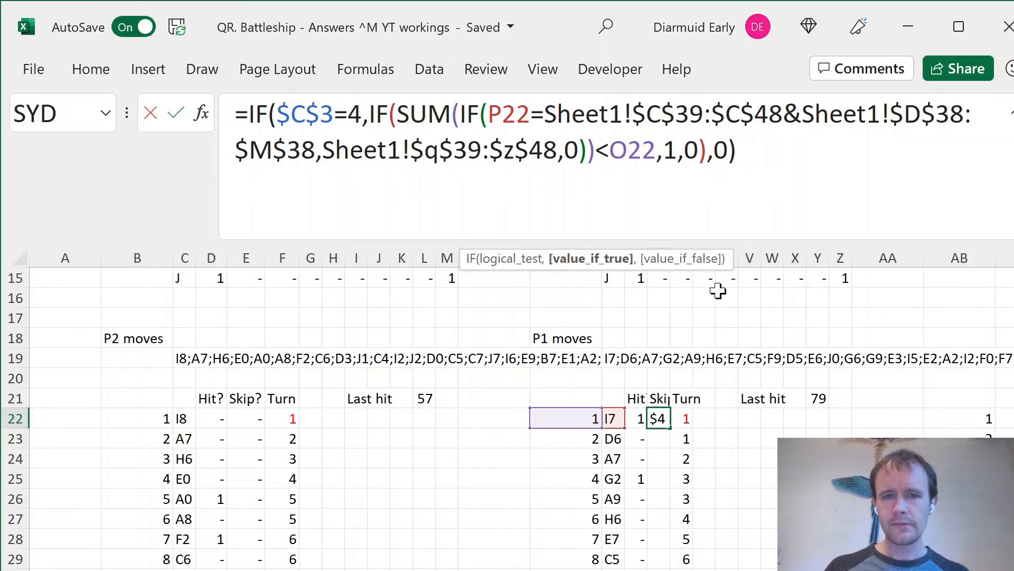
pyautogui.hotkey('shift', 'Tab')
# Fill the R22 Skip? formula down the whole P1 moves table.
pyautogui.press('Right')
pyautogui.hotkey('ctrl', 'Down')
pyautogui.hotkey('ctrl', 'shift', 'Up')
pyautogui.hotkey('ctrl', 'd')
pyautogui.hotkey('ctrl', 'Up')
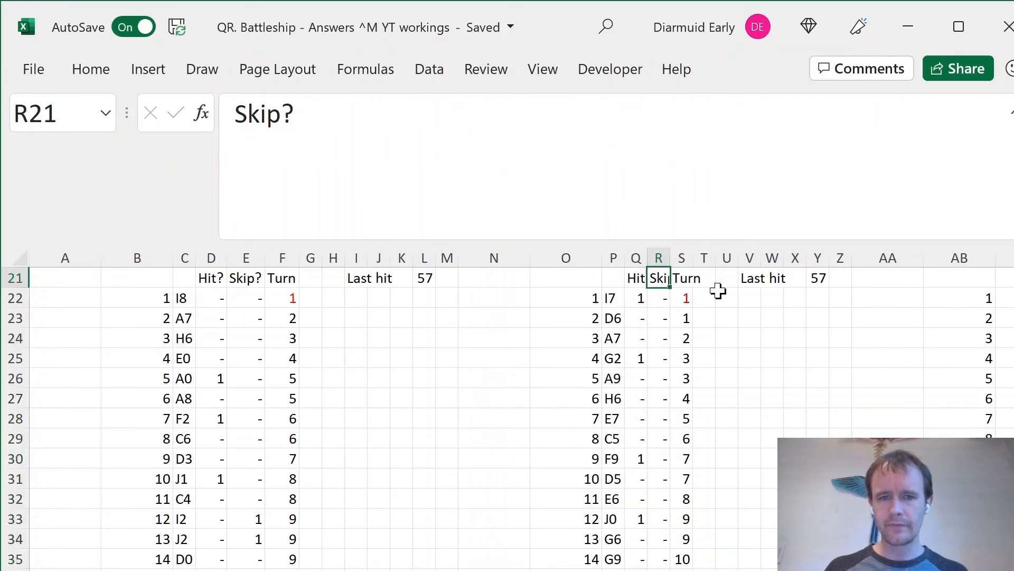
# Look through the P1 Skip? column for the first flagged move.
pyautogui.press('Down')
pyautogui.press('pagedown')
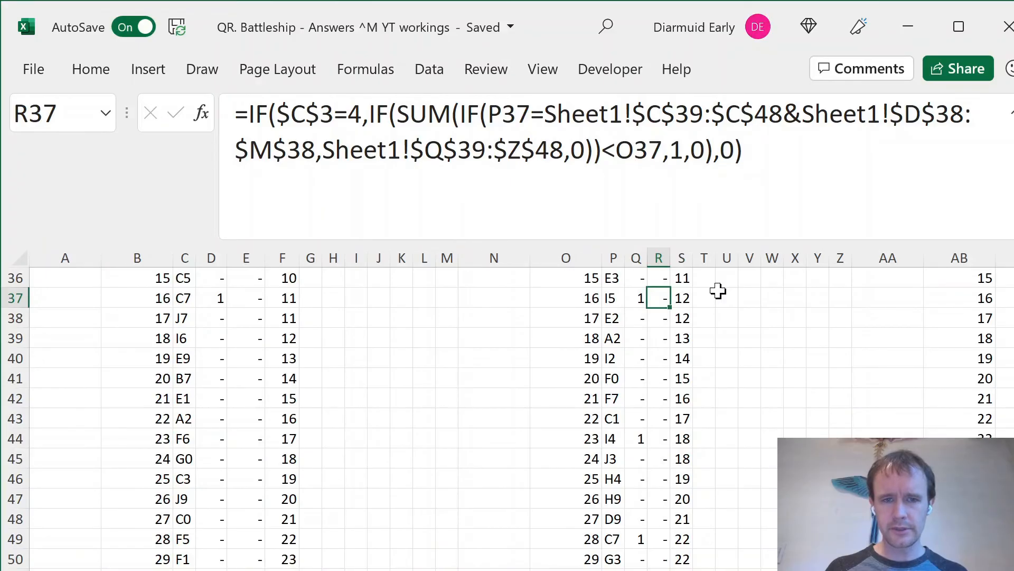
pyautogui.hotkey('ctrl', 'Up')
pyautogui.press('Down')
pyautogui.hotkey('shift', 'pagedown')
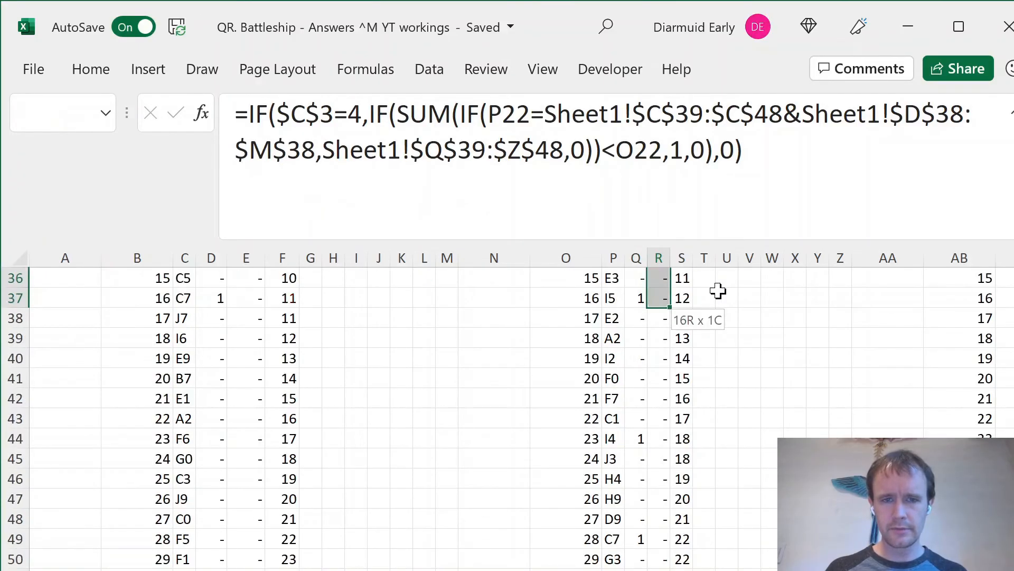
pyautogui.hotkey('shift', 'pagedown')
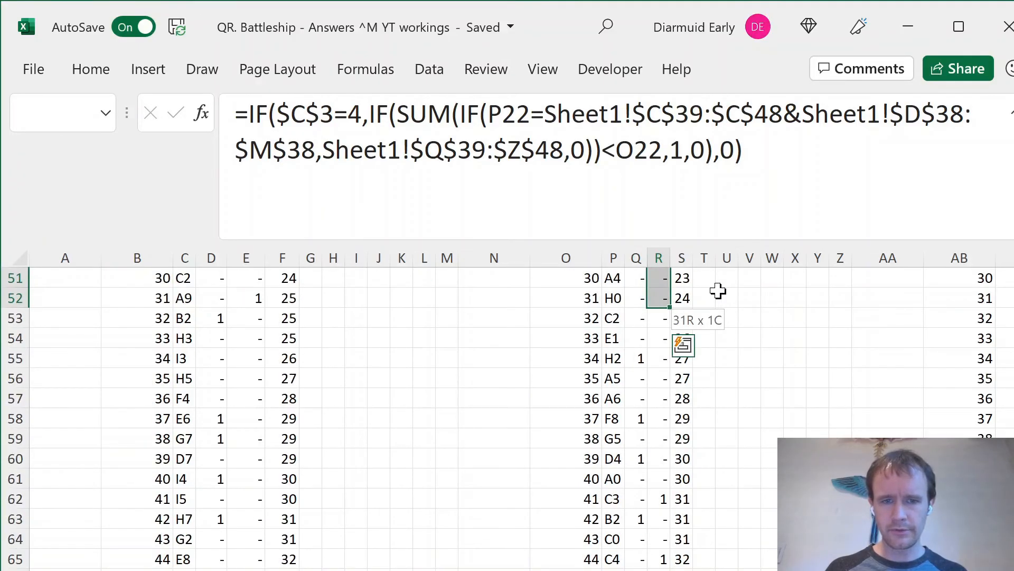
pyautogui.click(656, 498)
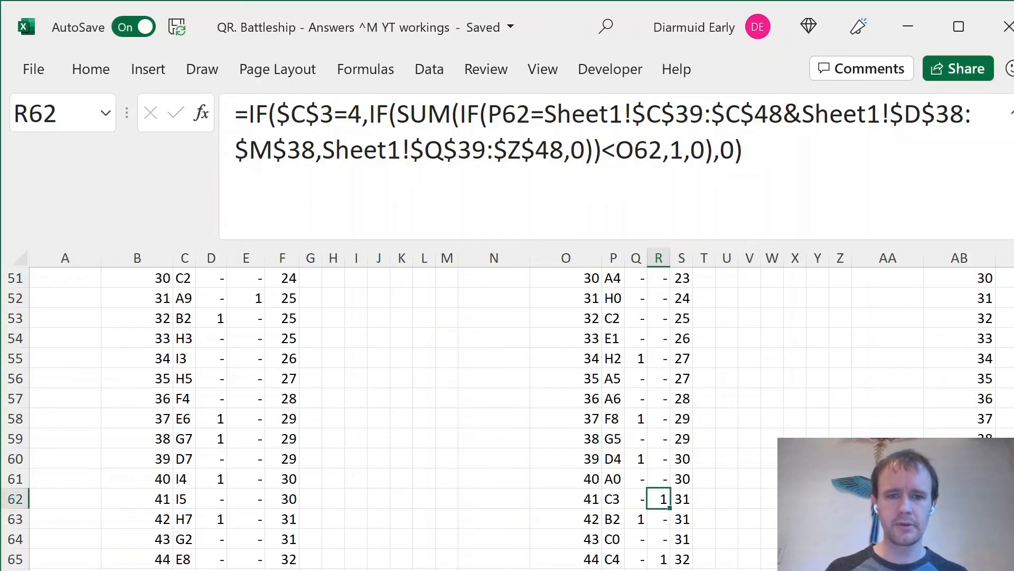
# Check the known-square value for move C3 in S41 against its neighbouring ship square T42 on Sheet1.
pyautogui.press('Left')
pyautogui.press('Left')
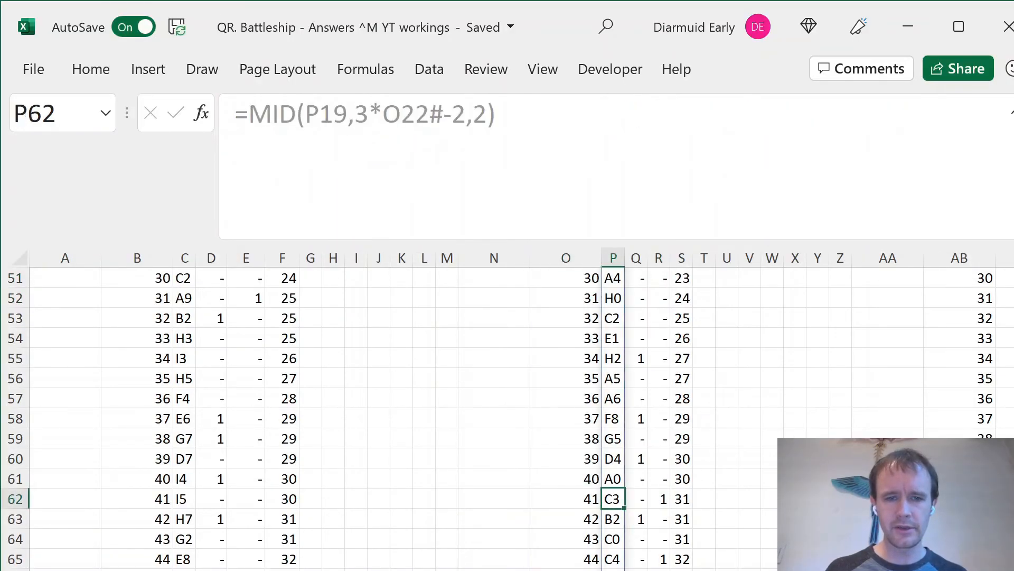
pyautogui.hotkey('ctrl', 'pagedown')
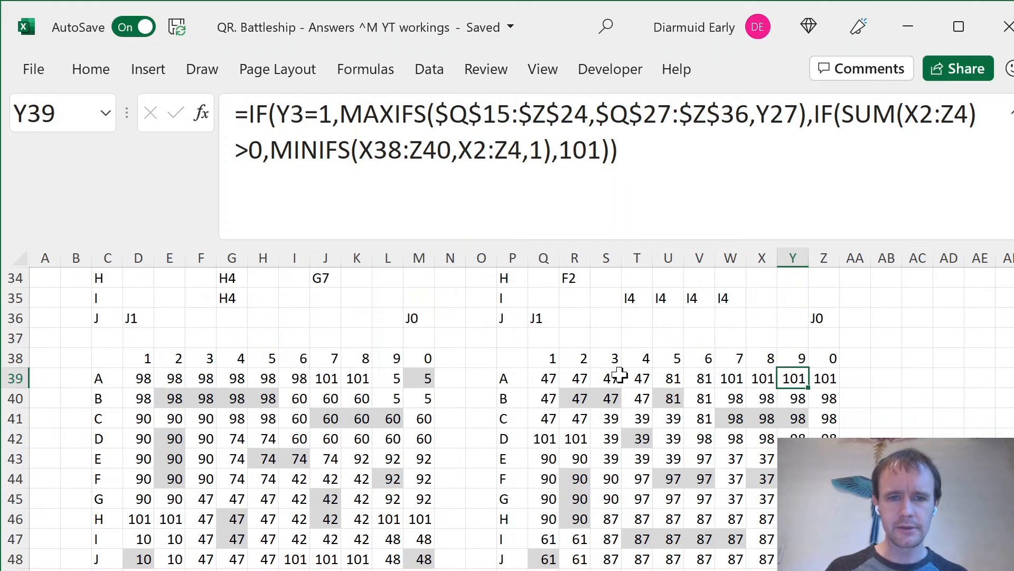
pyautogui.click(613, 416)
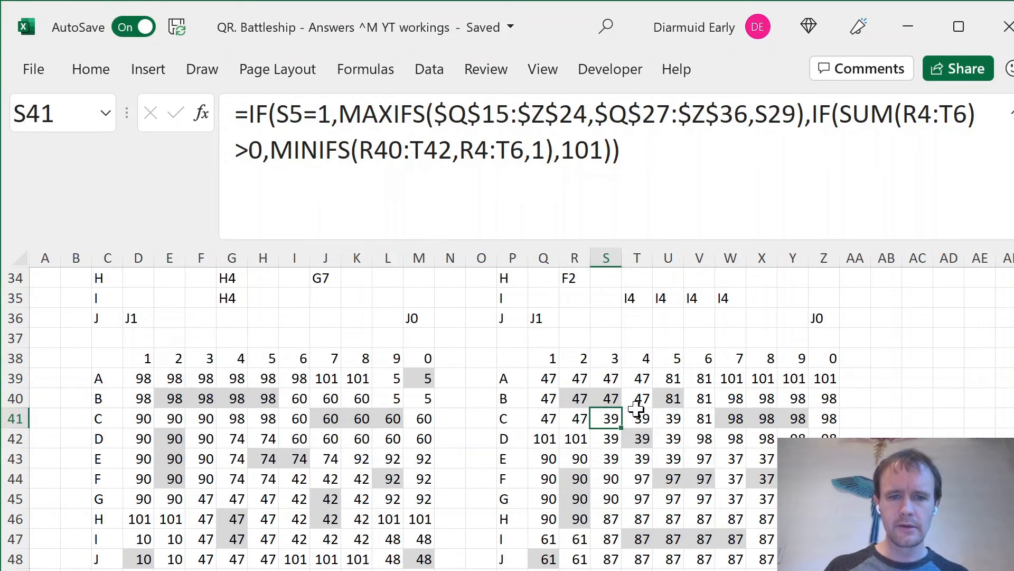
pyautogui.click(641, 439)
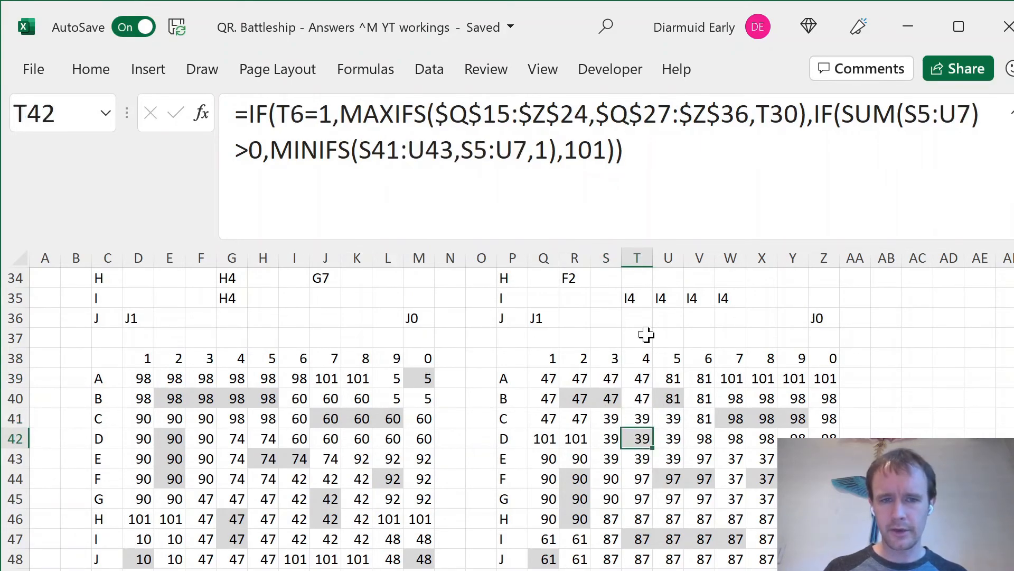
pyautogui.click(608, 419)
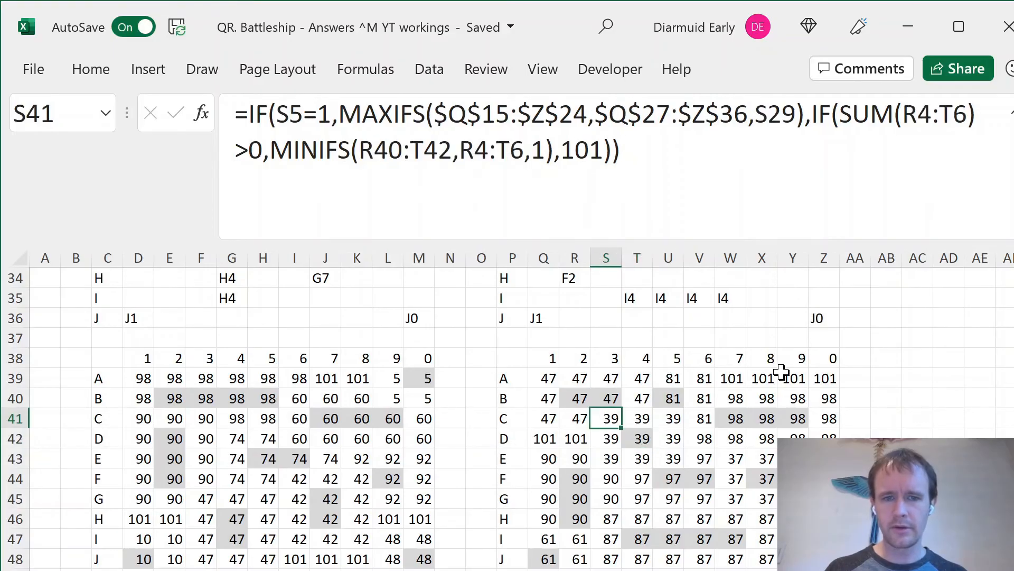
# Compare the D4 hit in row 60 with the C3 skip flag in R62 and the Turn numbers in S62:S64.
pyautogui.hotkey('ctrl', 'pagedown')
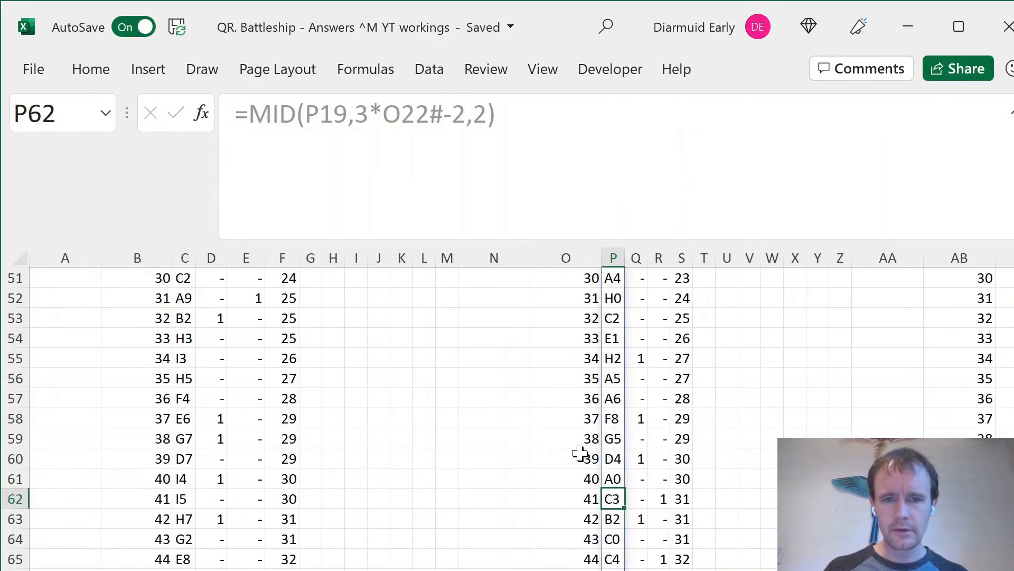
pyautogui.click(612, 459)
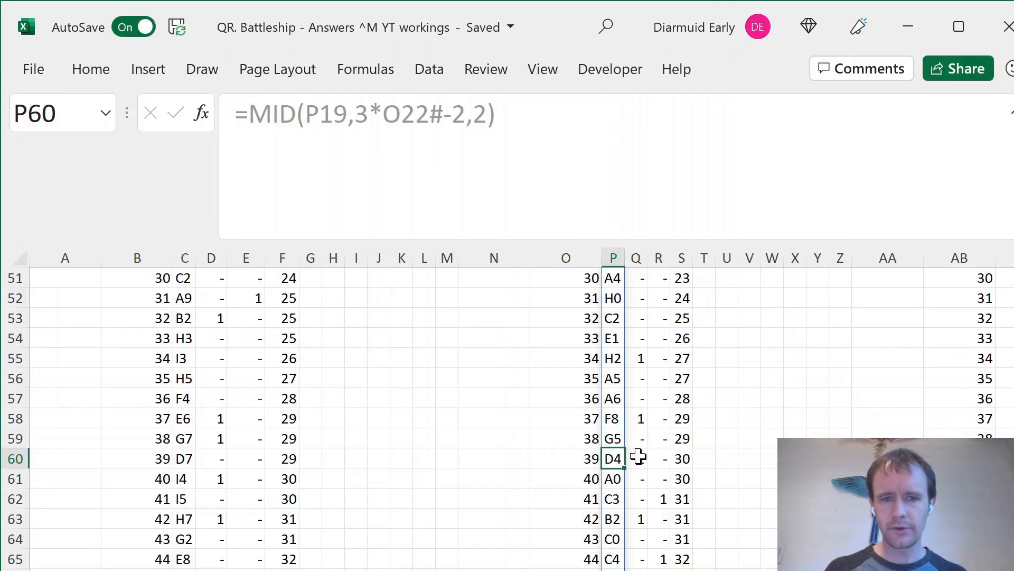
pyautogui.click(637, 457)
pyautogui.click(638, 498)
pyautogui.click(660, 497)
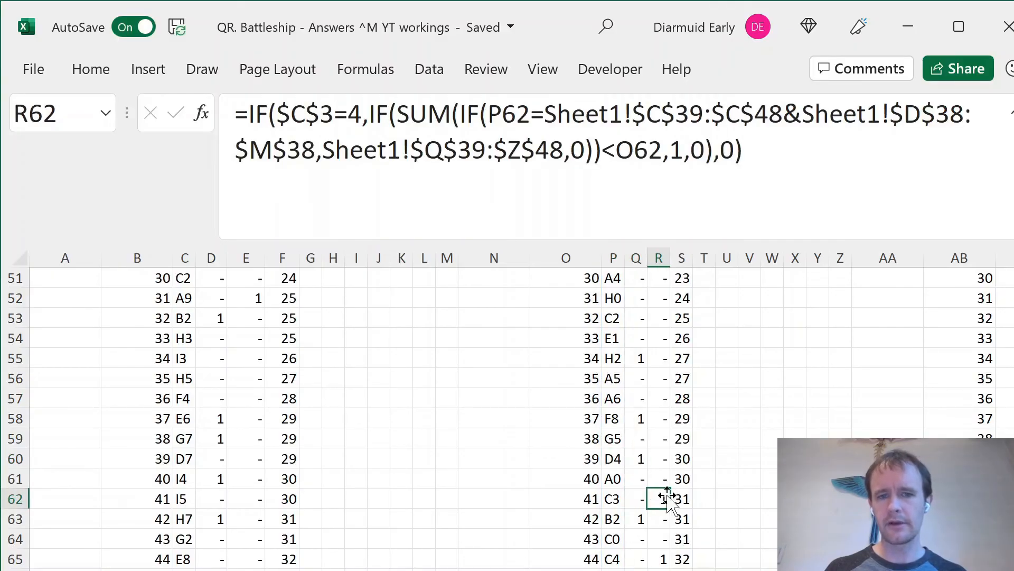
pyautogui.click(685, 496)
pyautogui.click(685, 519)
pyautogui.click(682, 539)
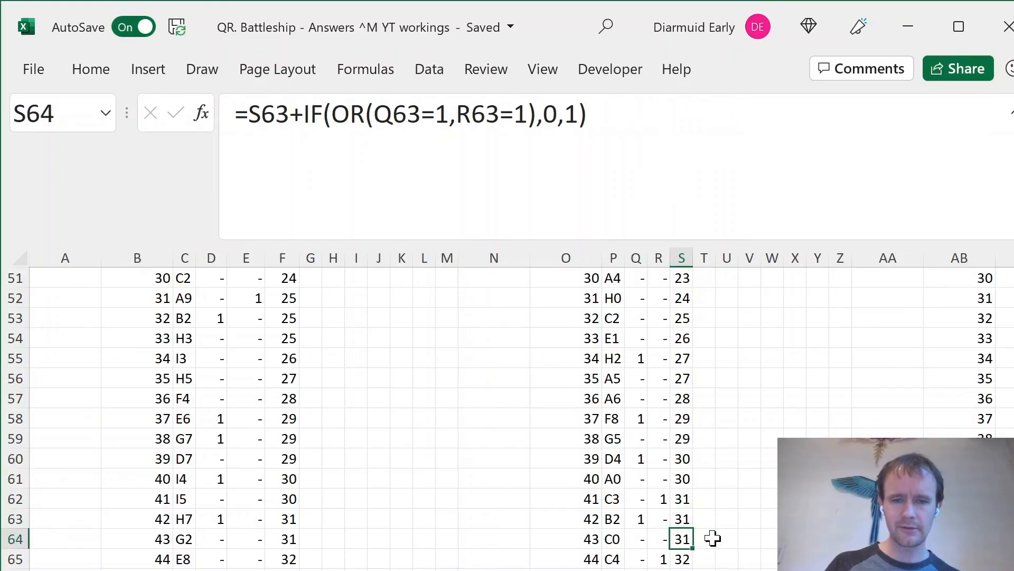
pyautogui.moveTo(681, 494); pyautogui.dragTo(682, 537)
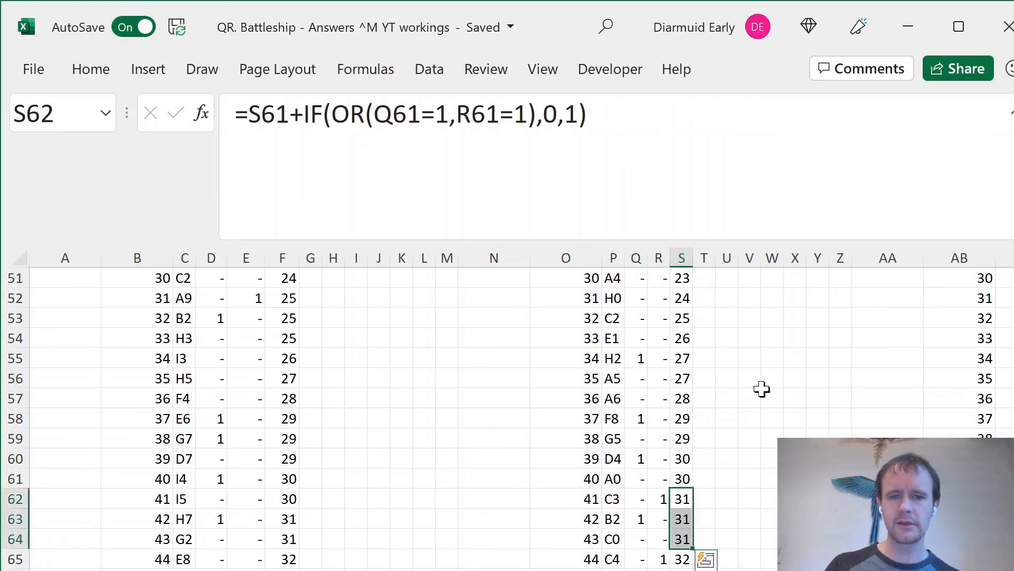
# Review the data table of results for all the games in column AC of Sheet2.
pyautogui.hotkey('ctrl', 'Up')
pyautogui.press('Up')
pyautogui.press('Up')
pyautogui.press('Right')
pyautogui.press('Down')
pyautogui.press('Down')
pyautogui.press('Right')
pyautogui.press('Right')
pyautogui.press('Right')
pyautogui.press('Right')
pyautogui.press('Right')
pyautogui.press('Down')
pyautogui.press('Right')
pyautogui.press('Right')
pyautogui.press('Right')
pyautogui.press('Right')
pyautogui.press('Up')
pyautogui.press('Down')
pyautogui.hotkey('ctrl', 'shift', 'Down')
pyautogui.hotkey('ctrl', 'Up')
pyautogui.press('Down')
# Fill the Answer cells for games 1 to 100 from AG56 down with =VLOOKUP(AD56,Sheet2!$AB$22:$AC$121,2,0).
pyautogui.hotkey('ctrl', 'pageup')
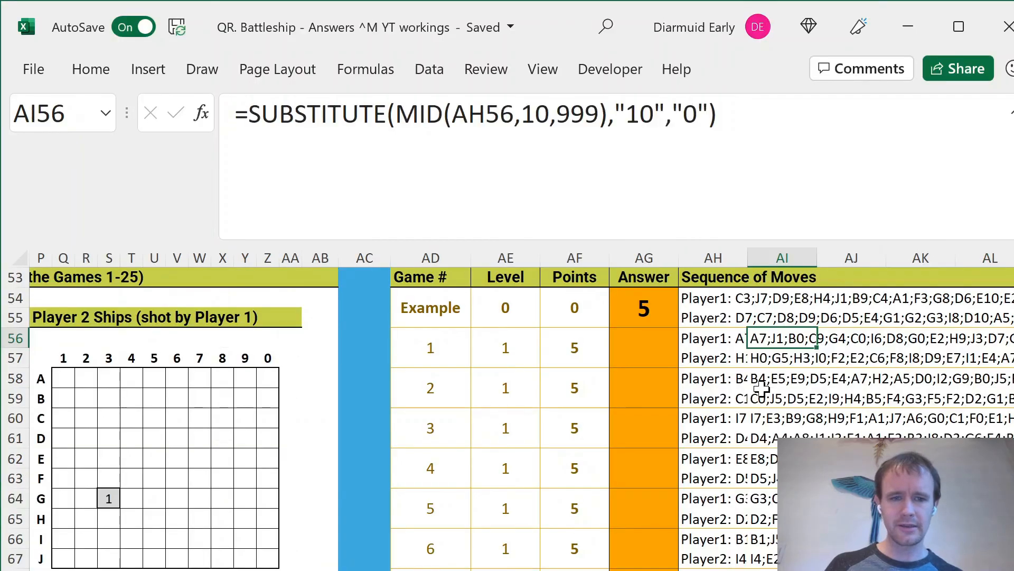
pyautogui.click(634, 347)
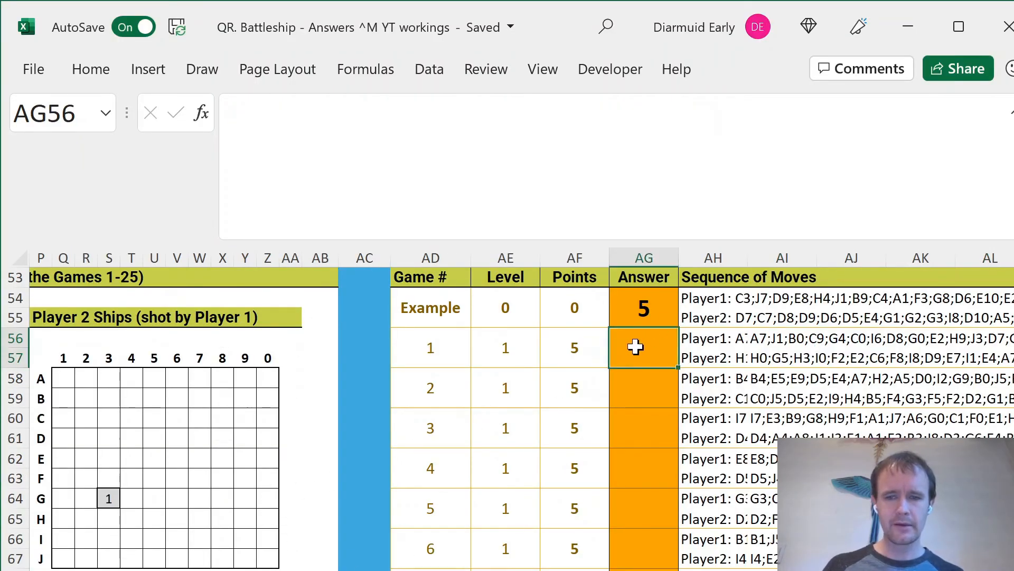
pyautogui.hotkey('shift', 'Down')
pyautogui.hotkey('shift', 'Down')
pyautogui.hotkey('shift', 'Down')
pyautogui.hotkey('shift', 'Down')
pyautogui.hotkey('shift', 'Down')
pyautogui.hotkey('shift', 'Down')
pyautogui.hotkey('shift', 'Down')
pyautogui.hotkey('shift', 'Down')
pyautogui.hotkey('shift', 'Down')
pyautogui.hotkey('shift', 'Down')
pyautogui.hotkey('shift', 'Down')
pyautogui.hotkey('shift', 'Down')
pyautogui.hotkey('shift', 'Down')
pyautogui.hotkey('shift', 'Down')
pyautogui.hotkey('shift', 'Down')
pyautogui.hotkey('shift', 'Down')
pyautogui.hotkey('shift', 'Down')
pyautogui.hotkey('shift', 'Down')
pyautogui.hotkey('shift', 'Down')
pyautogui.hotkey('shift', 'Down')
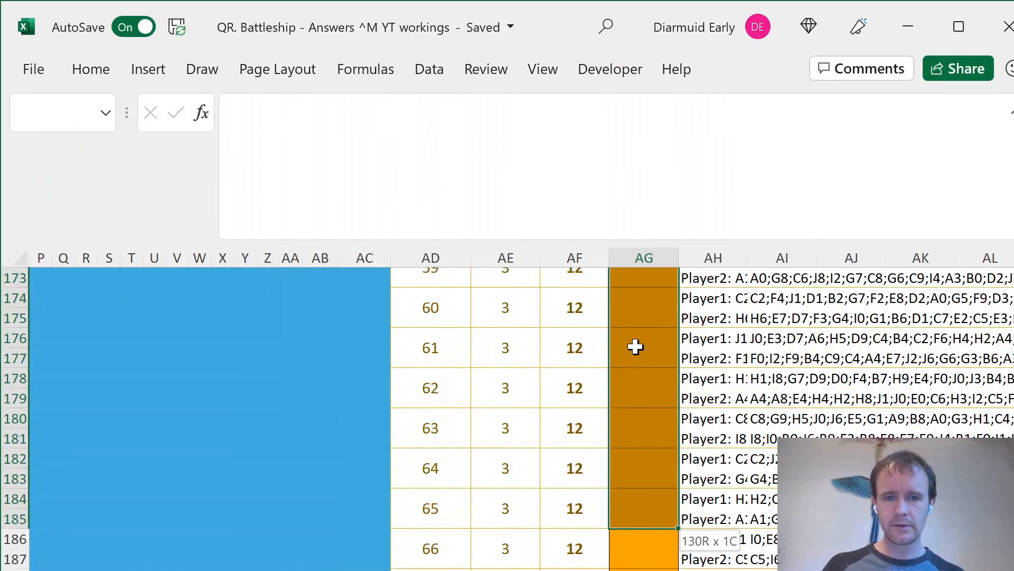
pyautogui.hotkey('shift', 'Down')
pyautogui.hotkey('shift', 'Down')
pyautogui.hotkey('shift', 'Down')
pyautogui.hotkey('shift', 'Down')
pyautogui.hotkey('shift', 'Down')
pyautogui.hotkey('shift', 'Down')
pyautogui.hotkey('shift', 'Down')
pyautogui.hotkey('shift', 'Down')
pyautogui.hotkey('shift', 'Down')
pyautogui.hotkey('shift', 'Down')
pyautogui.hotkey('shift', 'Down')
pyautogui.hotkey('shift', 'Down')
pyautogui.hotkey('shift', 'Down')
pyautogui.hotkey('shift', 'Down')
pyautogui.hotkey('shift', 'Down')
pyautogui.hotkey('shift', 'Down')
pyautogui.hotkey('shift', 'Down')
pyautogui.hotkey('shift', 'Down')
pyautogui.hotkey('shift', 'Down')
pyautogui.hotkey('shift', 'Down')
pyautogui.hotkey('shift', 'Up')
pyautogui.hotkey('shift', 'Up')
pyautogui.hotkey('shift', 'Up')
pyautogui.hotkey('shift', 'Up')
pyautogui.hotkey('shift', 'Up')
pyautogui.hotkey('shift', 'Up')
pyautogui.hotkey('shift', 'Up')
pyautogui.hotkey('shift', 'Up')
pyautogui.hotkey('shift', 'Up')
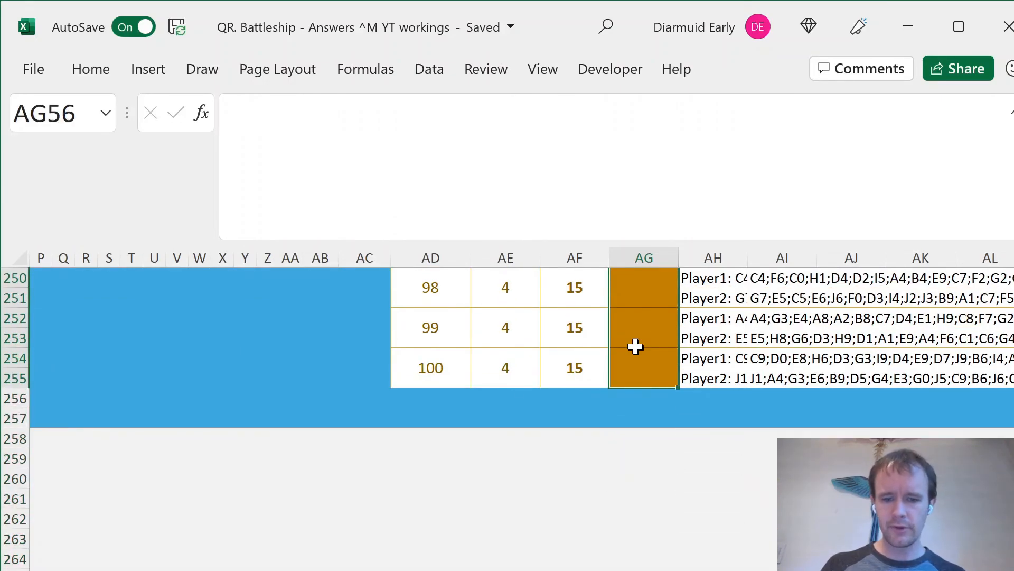
pyautogui.write('=vl')
pyautogui.press('Tab')
pyautogui.press('Left')
pyautogui.press('Left')
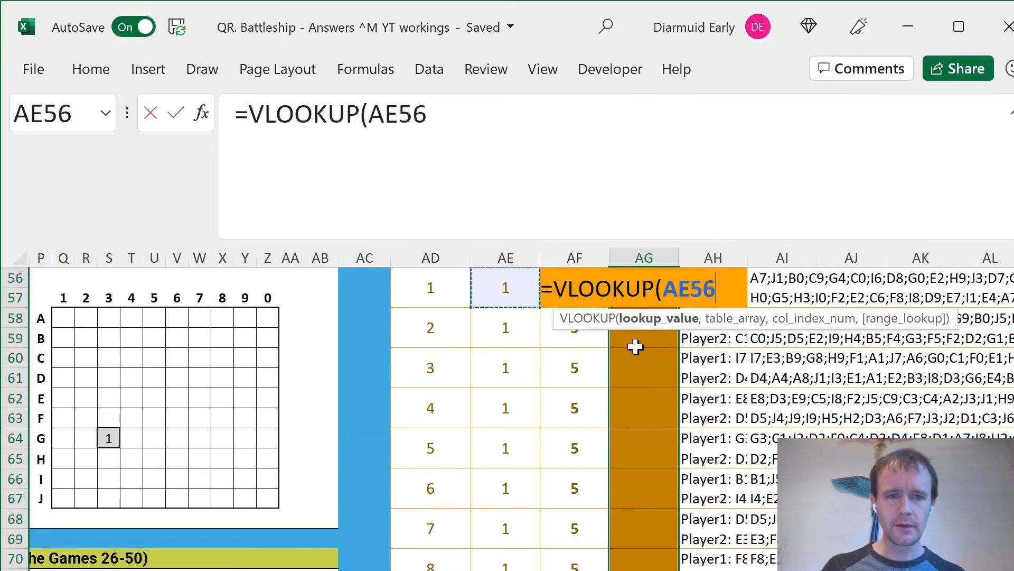
pyautogui.press('Left')
pyautogui.write(',')
pyautogui.hotkey('ctrl', 'pageup')
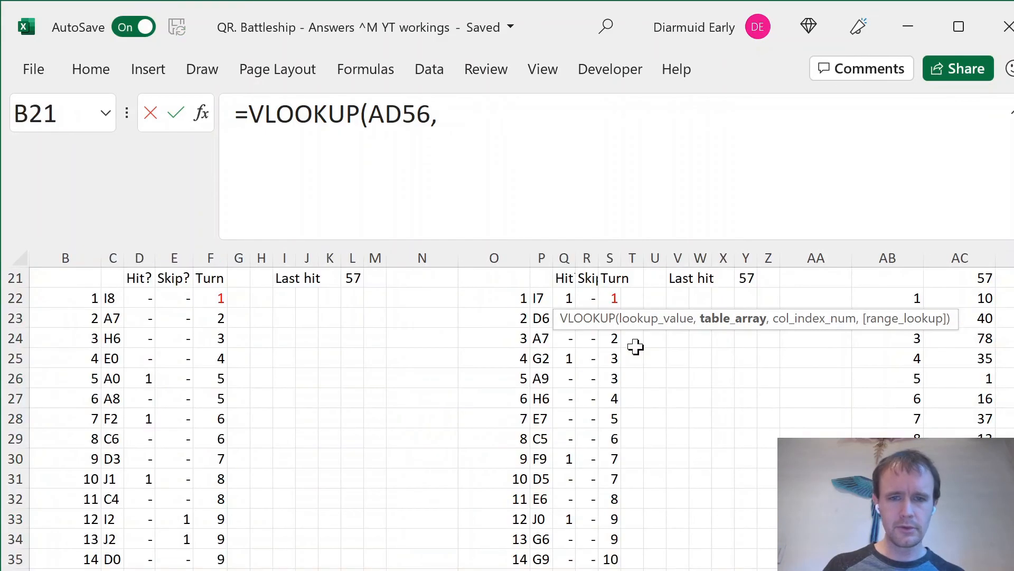
pyautogui.click(913, 295)
pyautogui.hotkey('ctrl', 'shift', 'Down')
pyautogui.hotkey('ctrl', 'shift', 'Right')
pyautogui.press('F4')
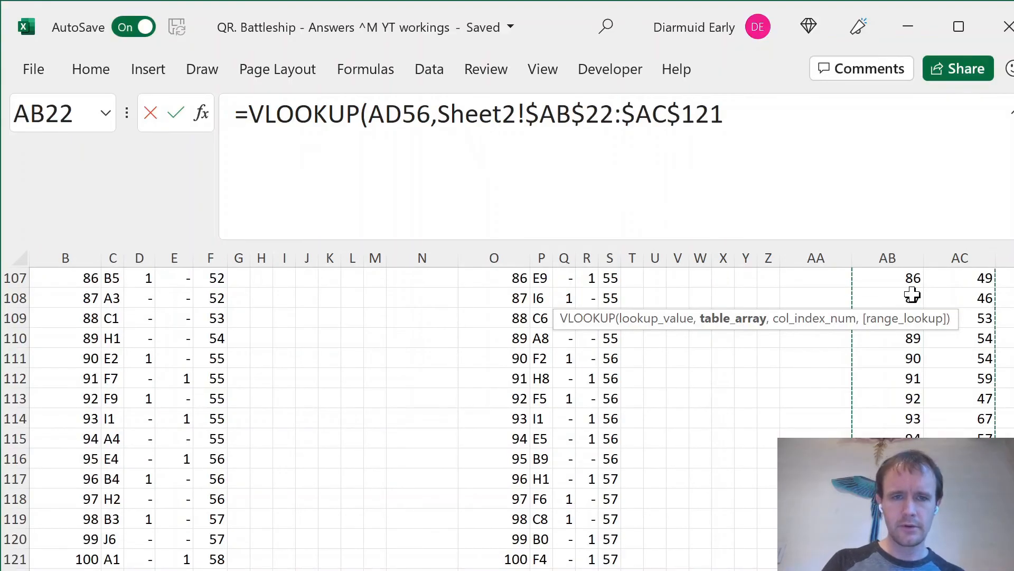
pyautogui.write(',2,0)')
pyautogui.press('Return')
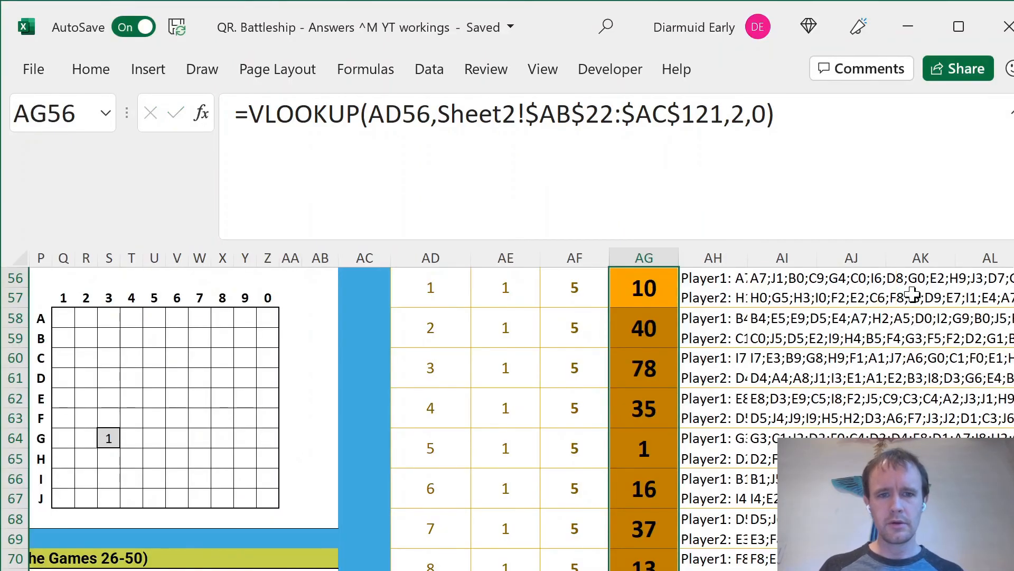
# Compare the Answer values for games 1 to 100 with the reference answers in column D of the answers sheet.
pyautogui.press('Right')
pyautogui.press('Left')
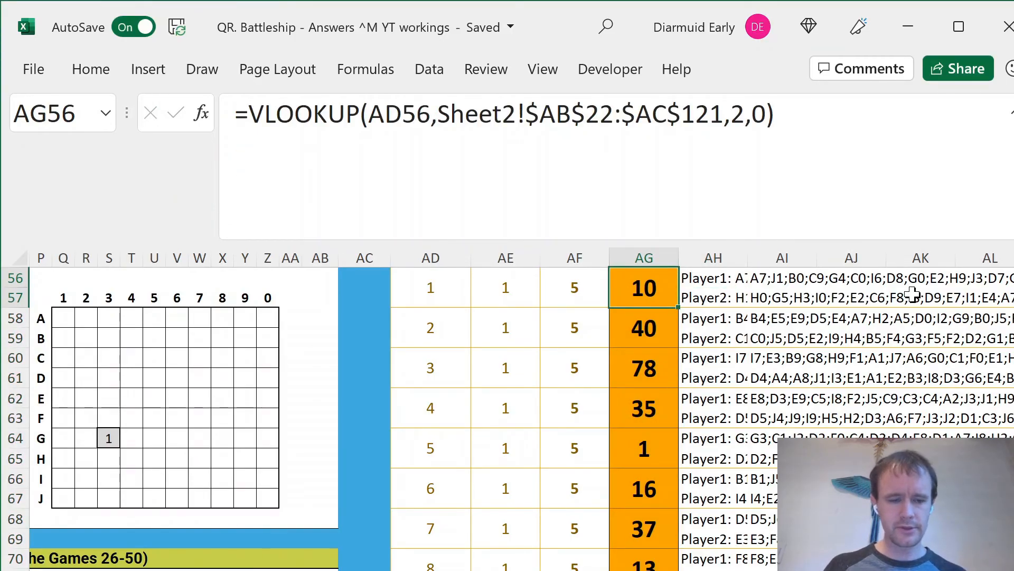
pyautogui.hotkey('shift', 'Down')
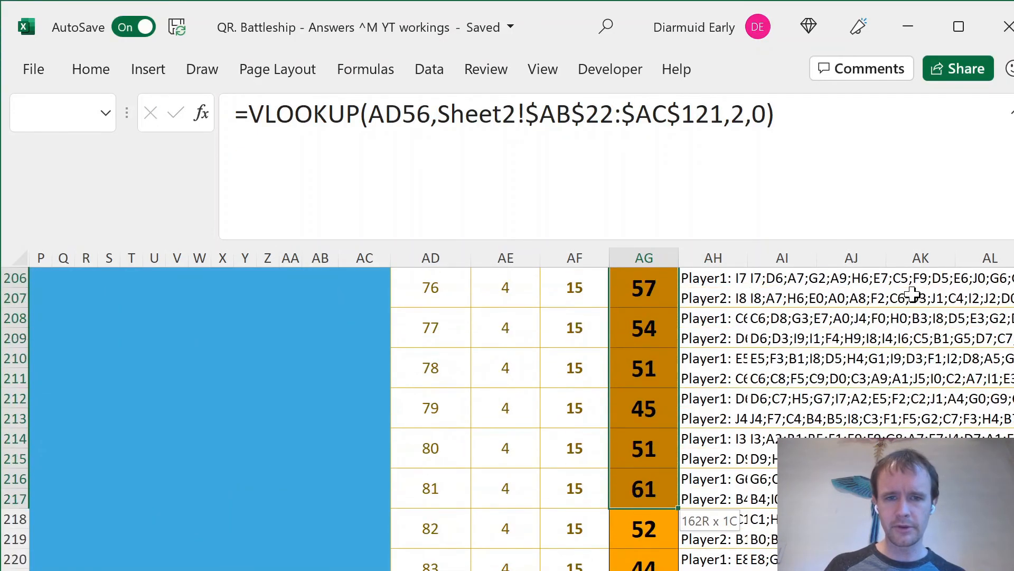
pyautogui.hotkey('shift', 'Down')
pyautogui.hotkey('shift', 'Up')
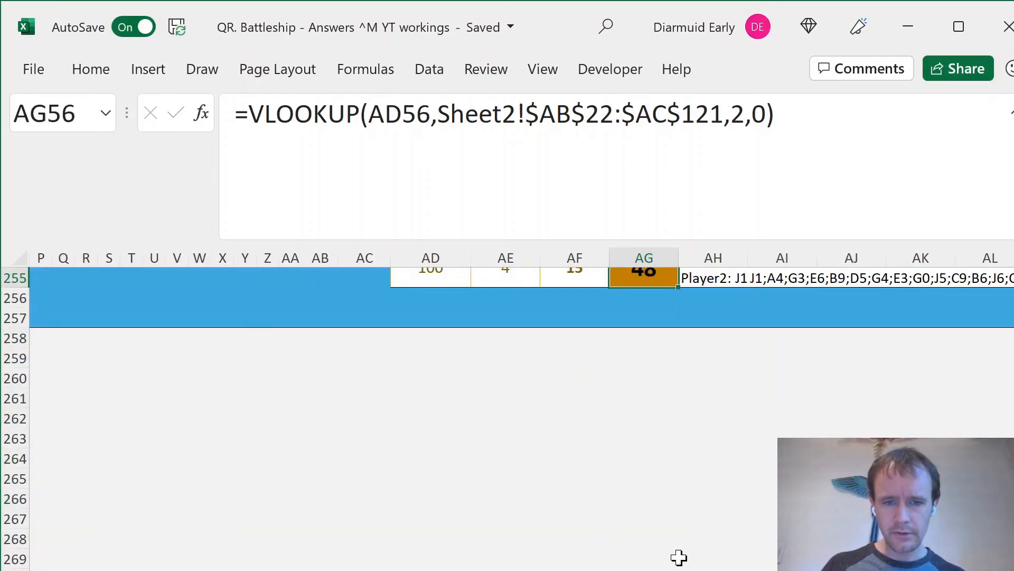
pyautogui.hotkey('ctrl', 'Home')
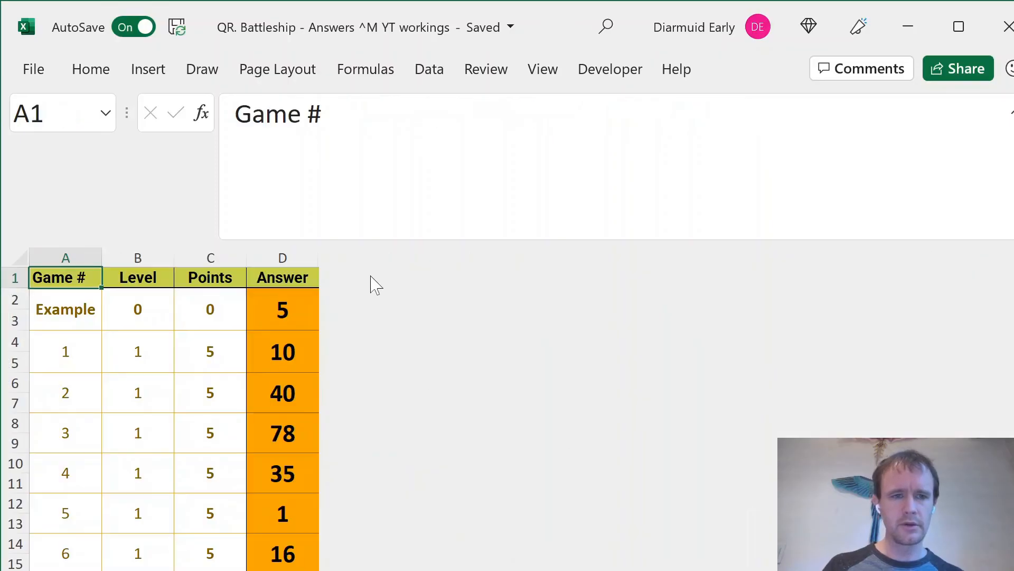
pyautogui.click(279, 352)
pyautogui.scroll(-20, 278, 353)
pyautogui.moveTo(278, 352); pyautogui.dragTo(278, 352)
pyautogui.scroll(-6, 279, 352)
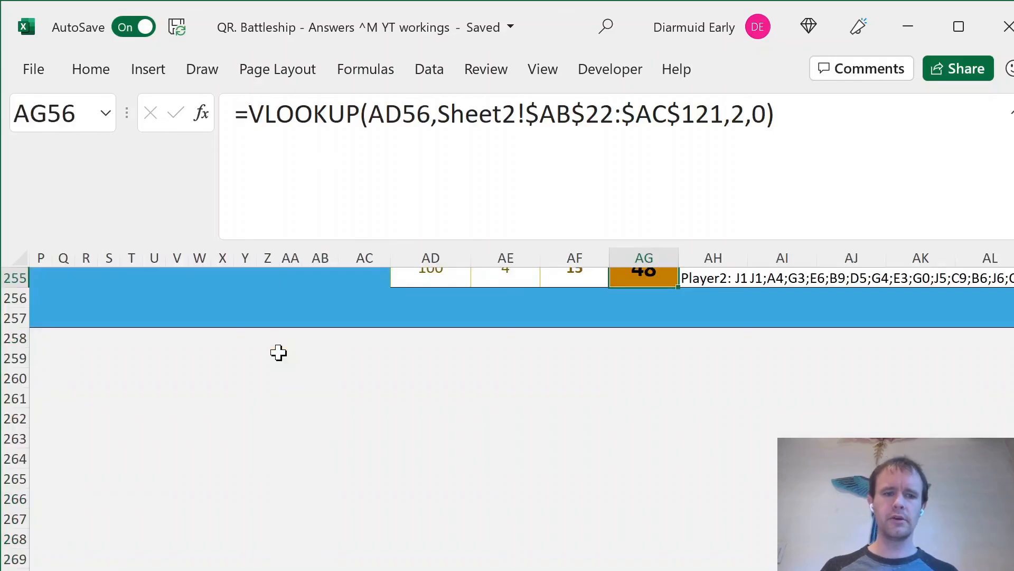
# Review the first answers beneath the Answer header in AG53.
pyautogui.hotkey('ctrl', 'BackSpace')
pyautogui.press('Up')
pyautogui.press('Up')
pyautogui.press('Up')
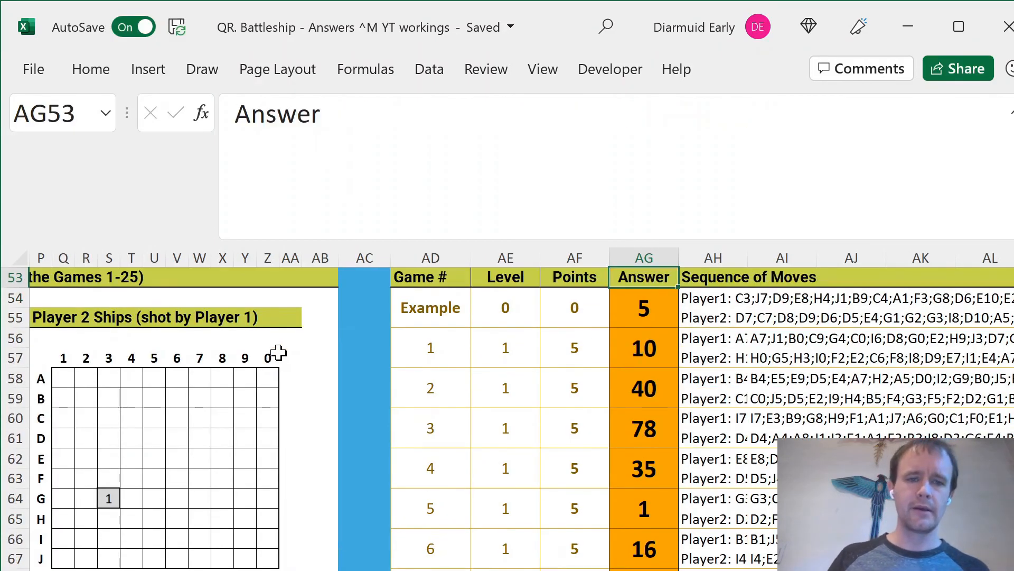
pyautogui.press('Left')
pyautogui.press('Left')
pyautogui.press('Left')
pyautogui.press('Home')
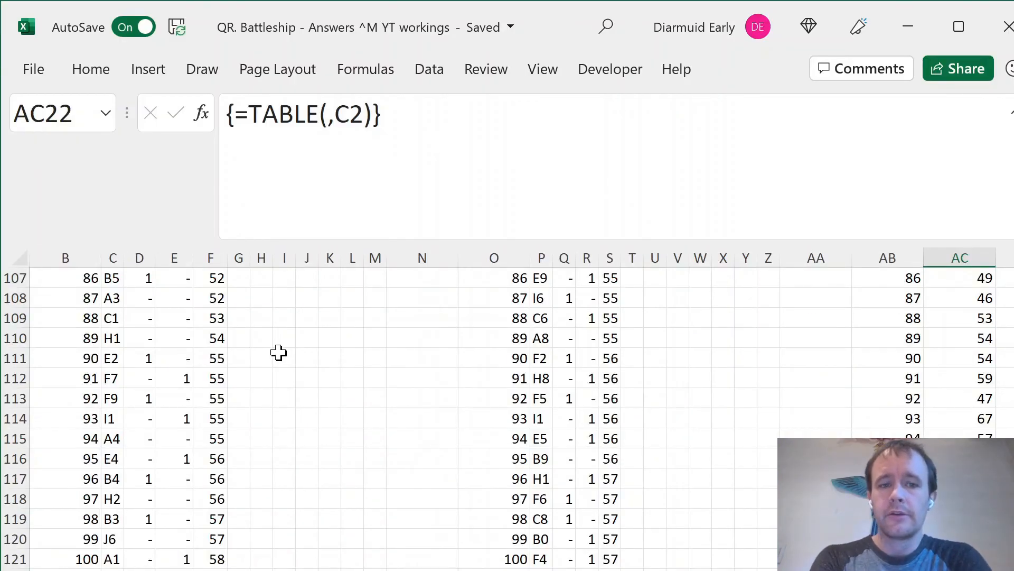
# Look back over the Sheet2 results and the Sheet1 known-square grids, ending at cell A1 of the case sheet.
pyautogui.click(881, 318)
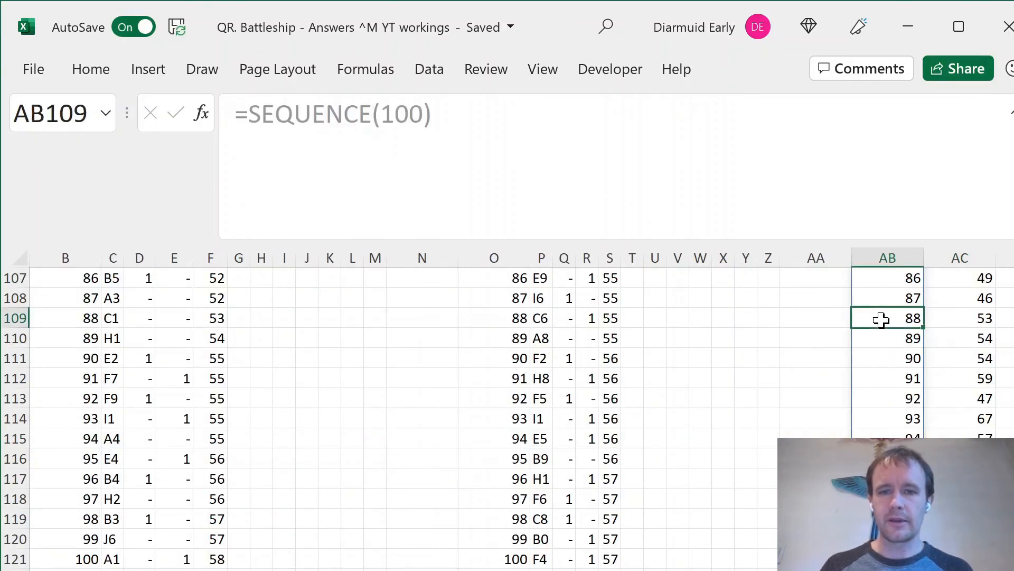
pyautogui.hotkey('ctrl', 'Up')
pyautogui.press('Up')
pyautogui.press('Up')
pyautogui.press('Up')
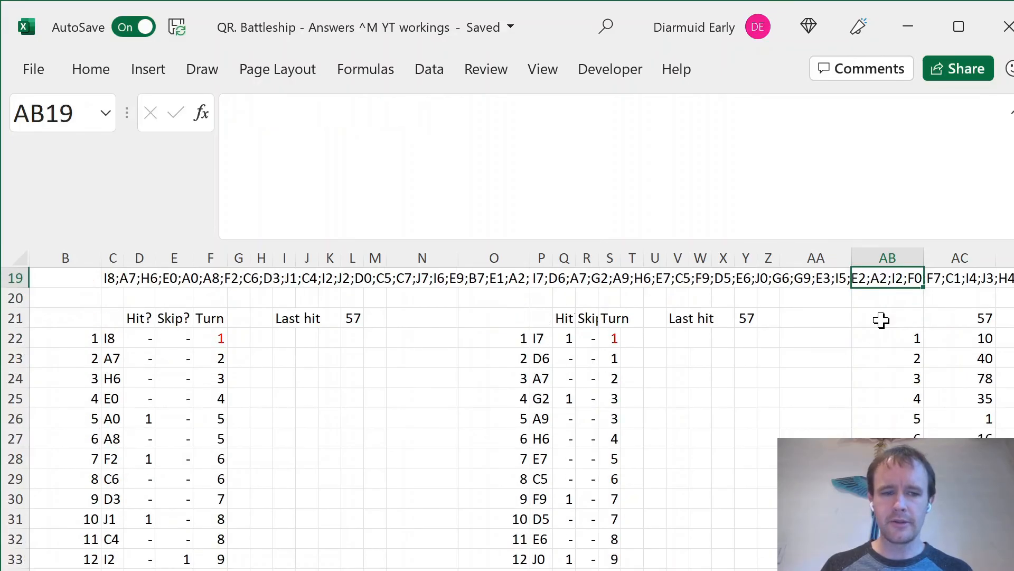
pyautogui.hotkey('ctrl', 'pagedown')
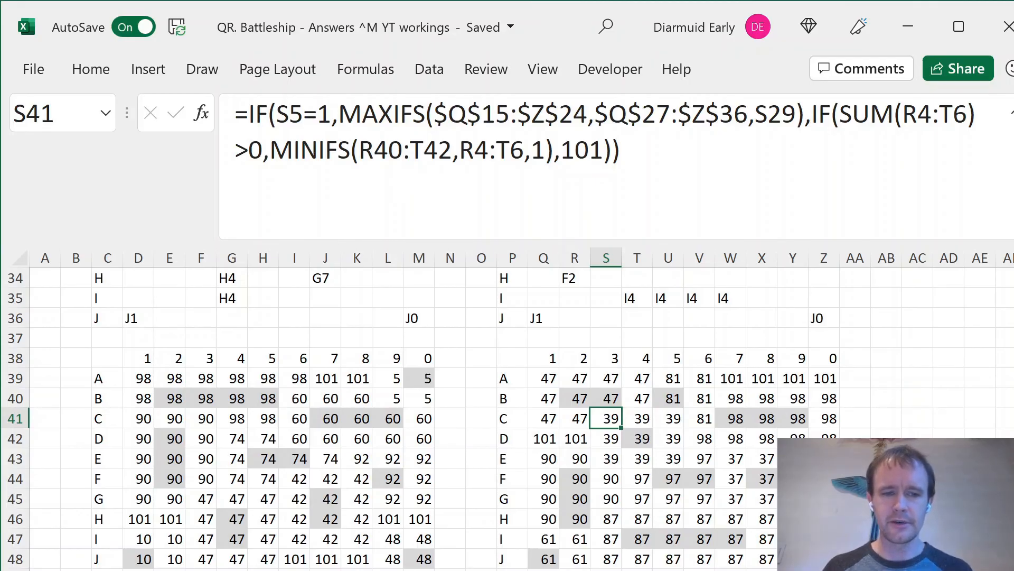
pyautogui.hotkey('ctrl', 'pageup')
pyautogui.hotkey('ctrl', 'Home')
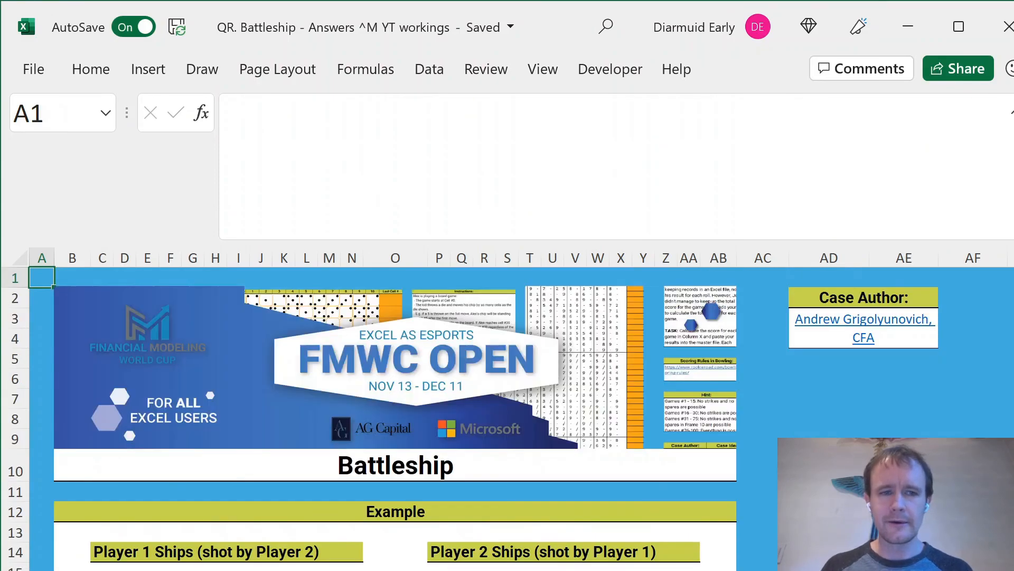